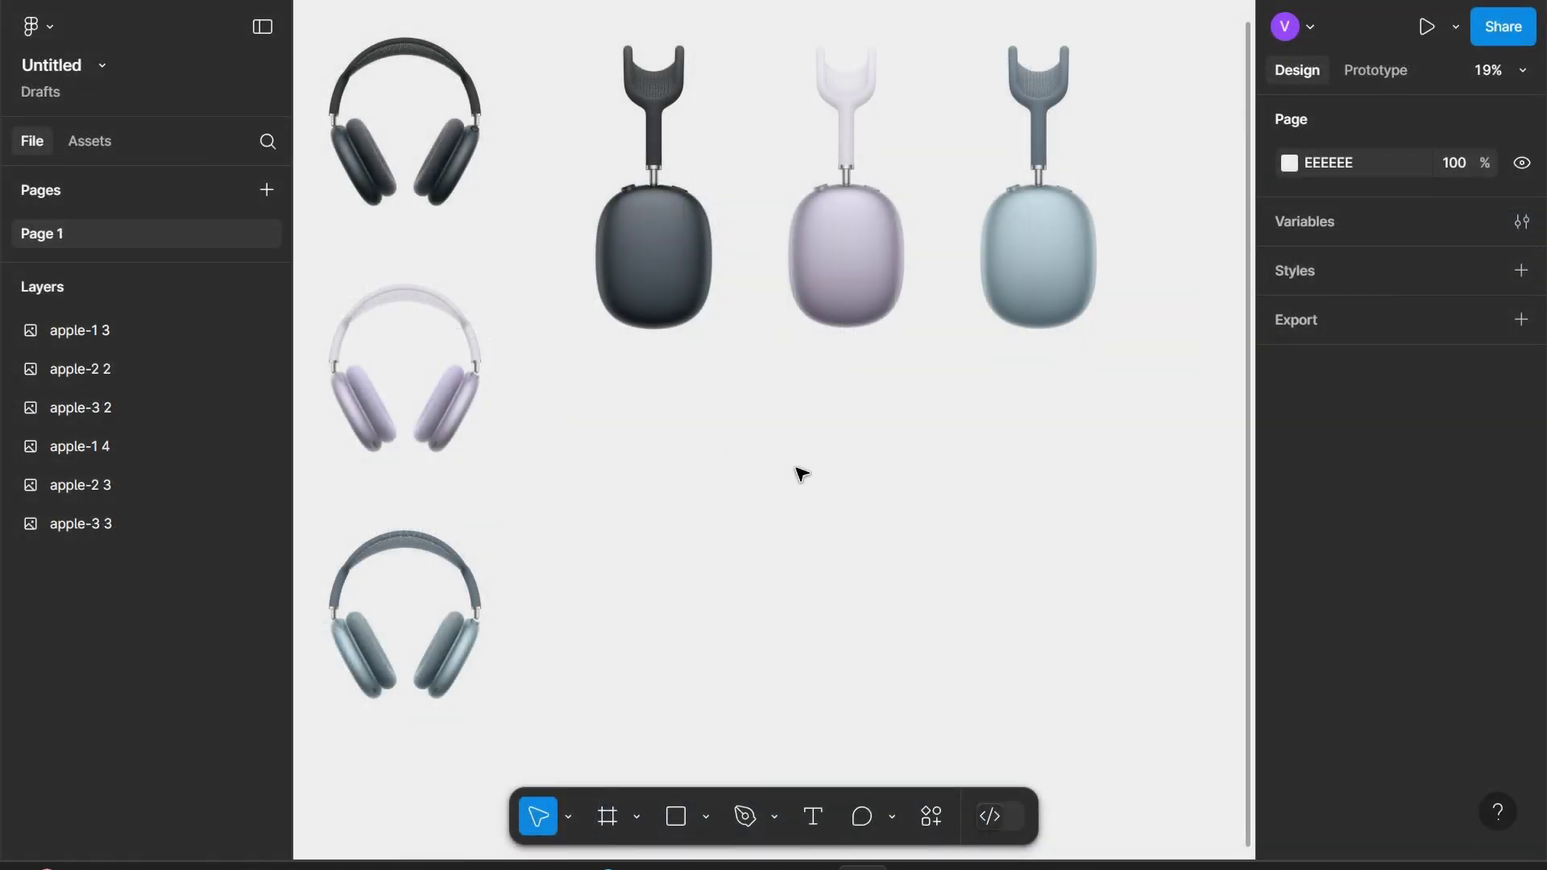
Add a 1920×1080 Slide 16:9 frame and position it on the canvas
scroll(801, 473, down, 1)
key(f)
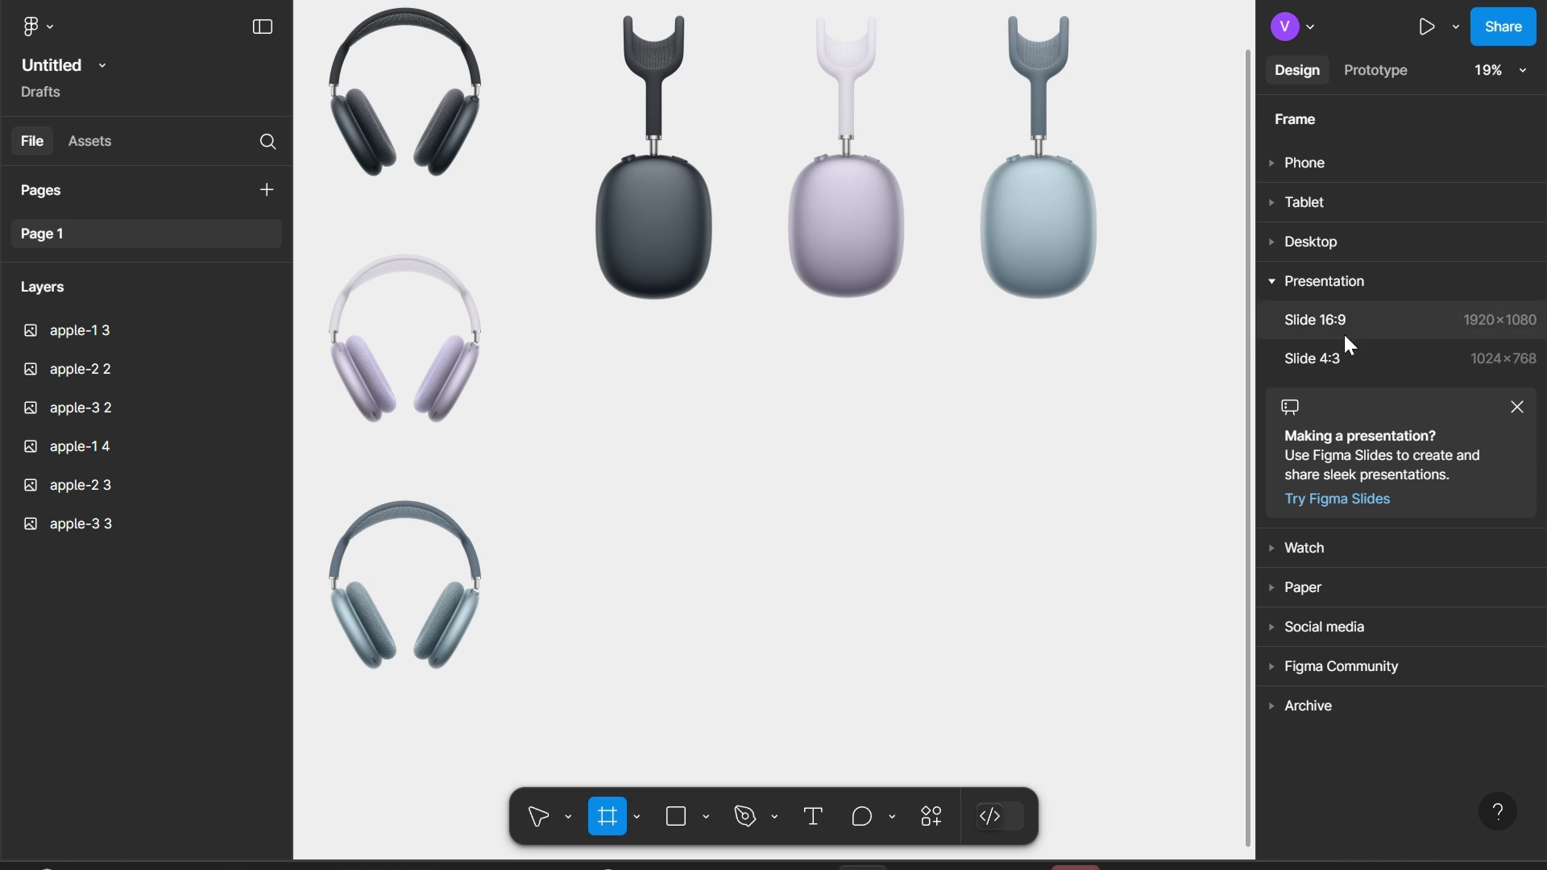
click(1346, 334)
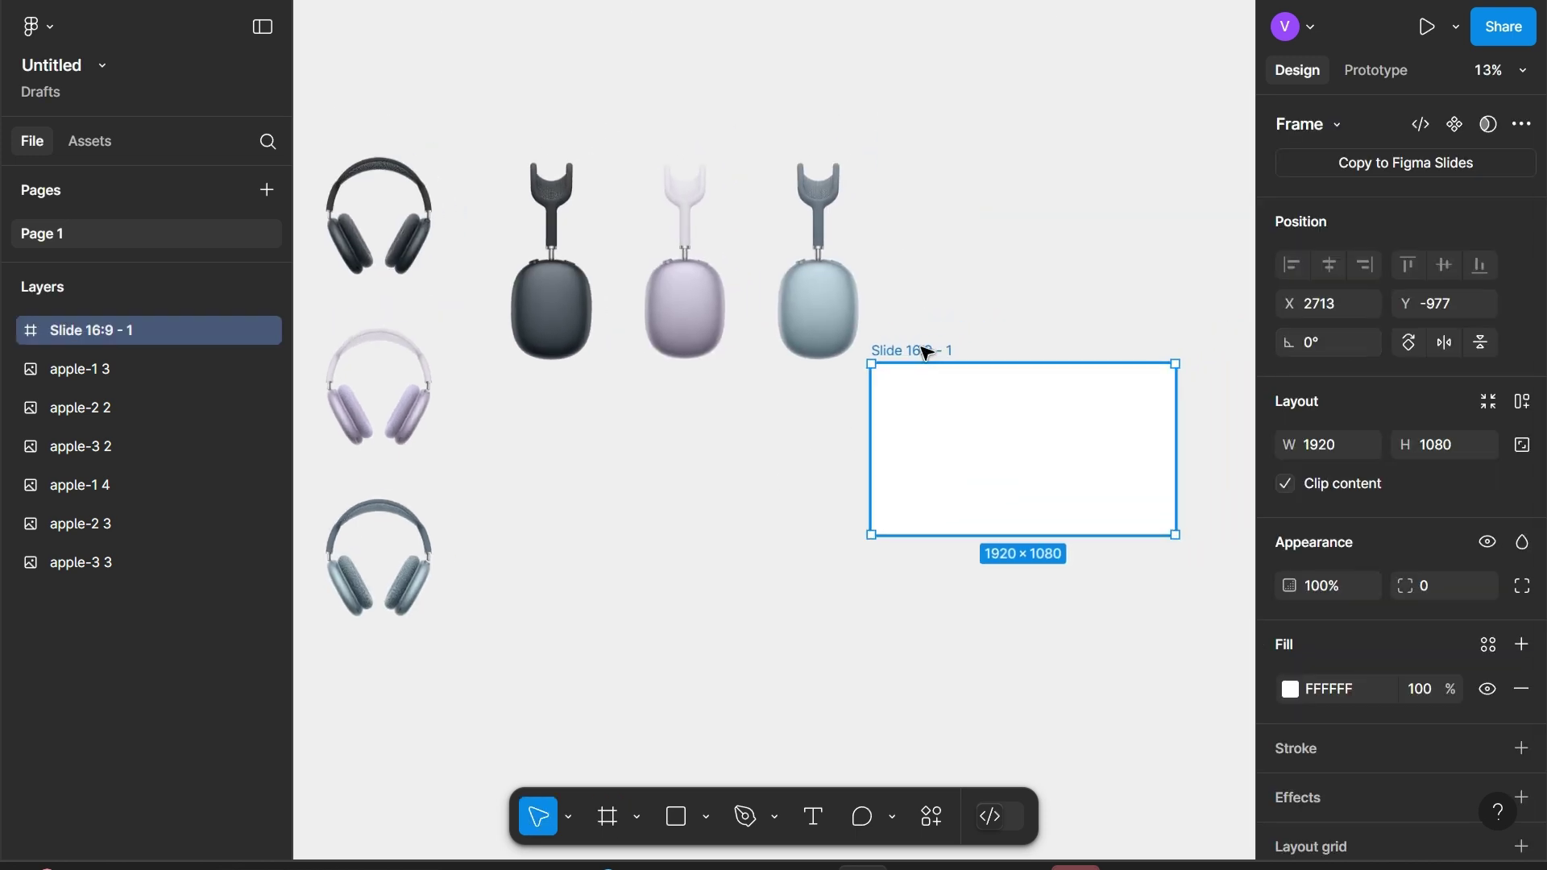
drag(927, 351, 582, 413)
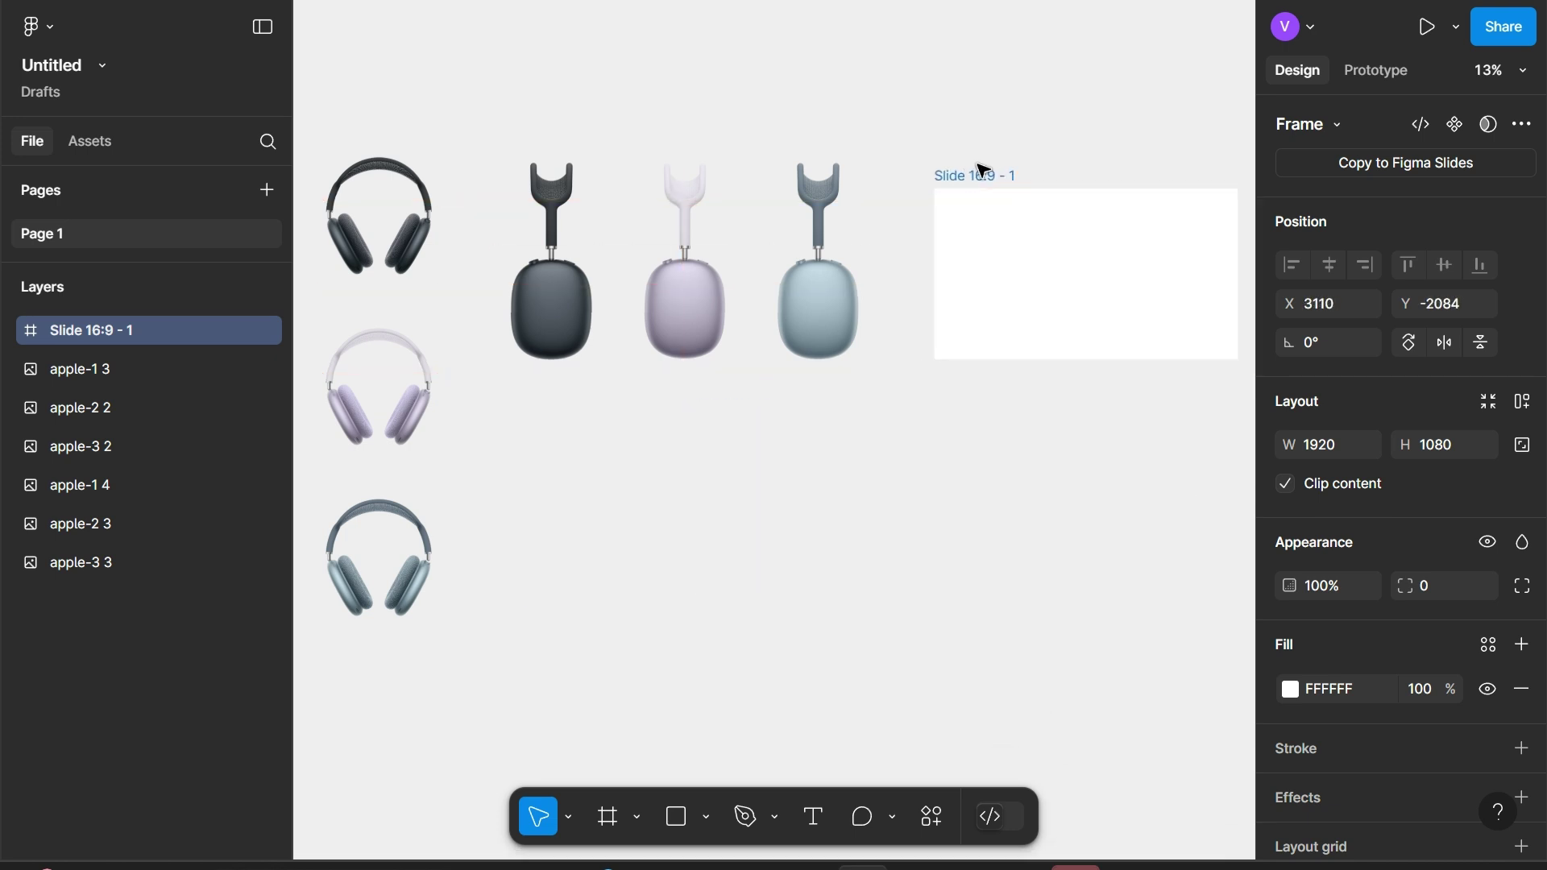
drag(582, 413, 970, 158)
scroll(949, 190, right, 3)
scroll(950, 190, up, 3)
scroll(950, 190, right, 3)
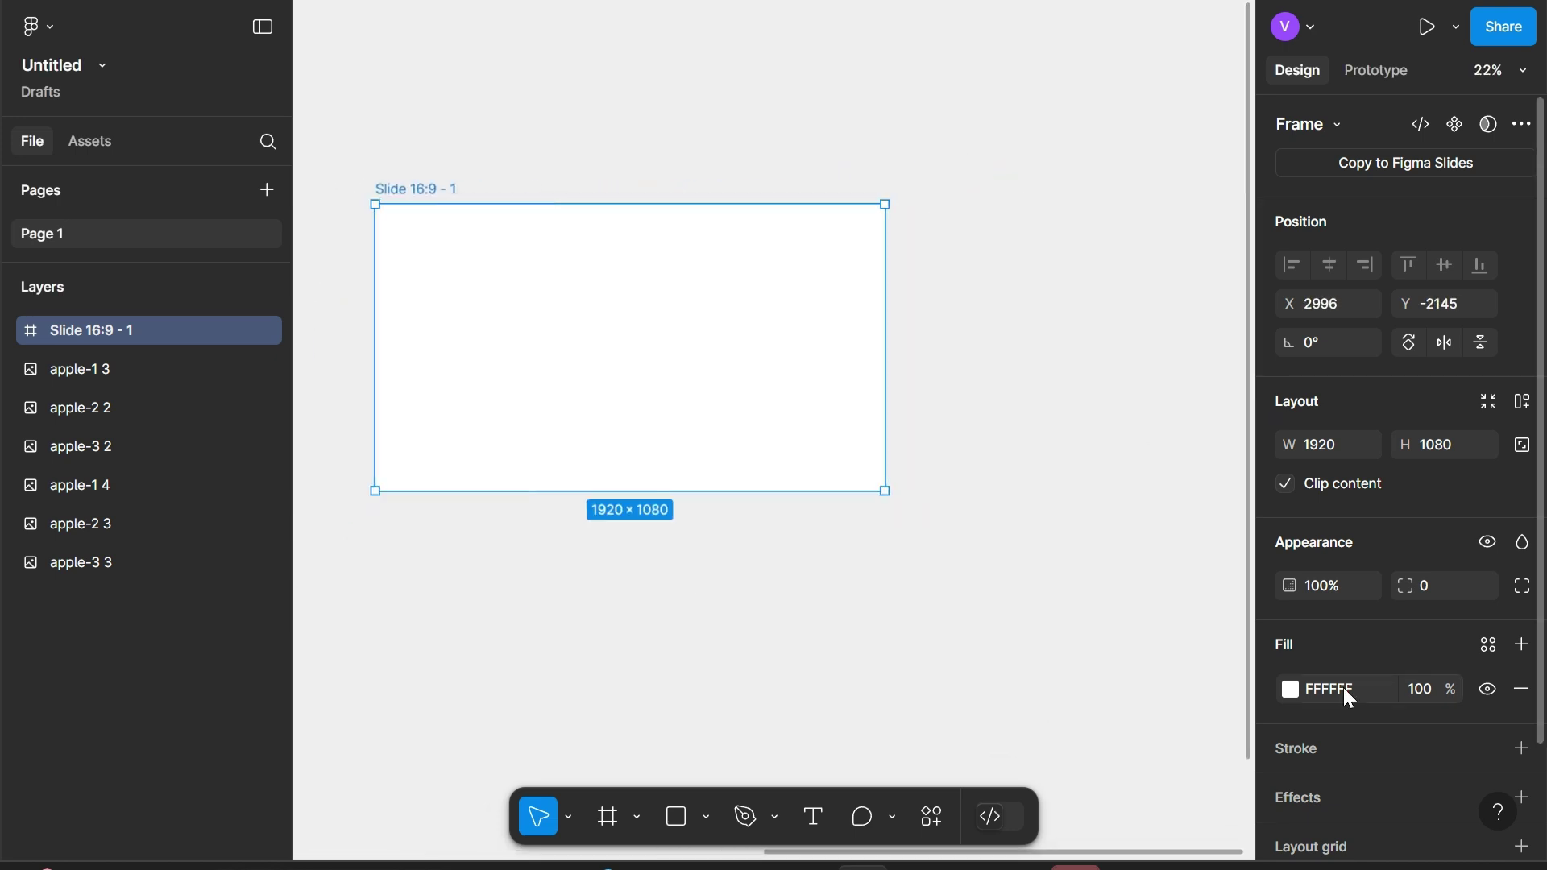
scroll(1343, 689, down, 2)
Give the slide a 12-column layout grid with 110 margins and 20 gutters
click(1047, 716)
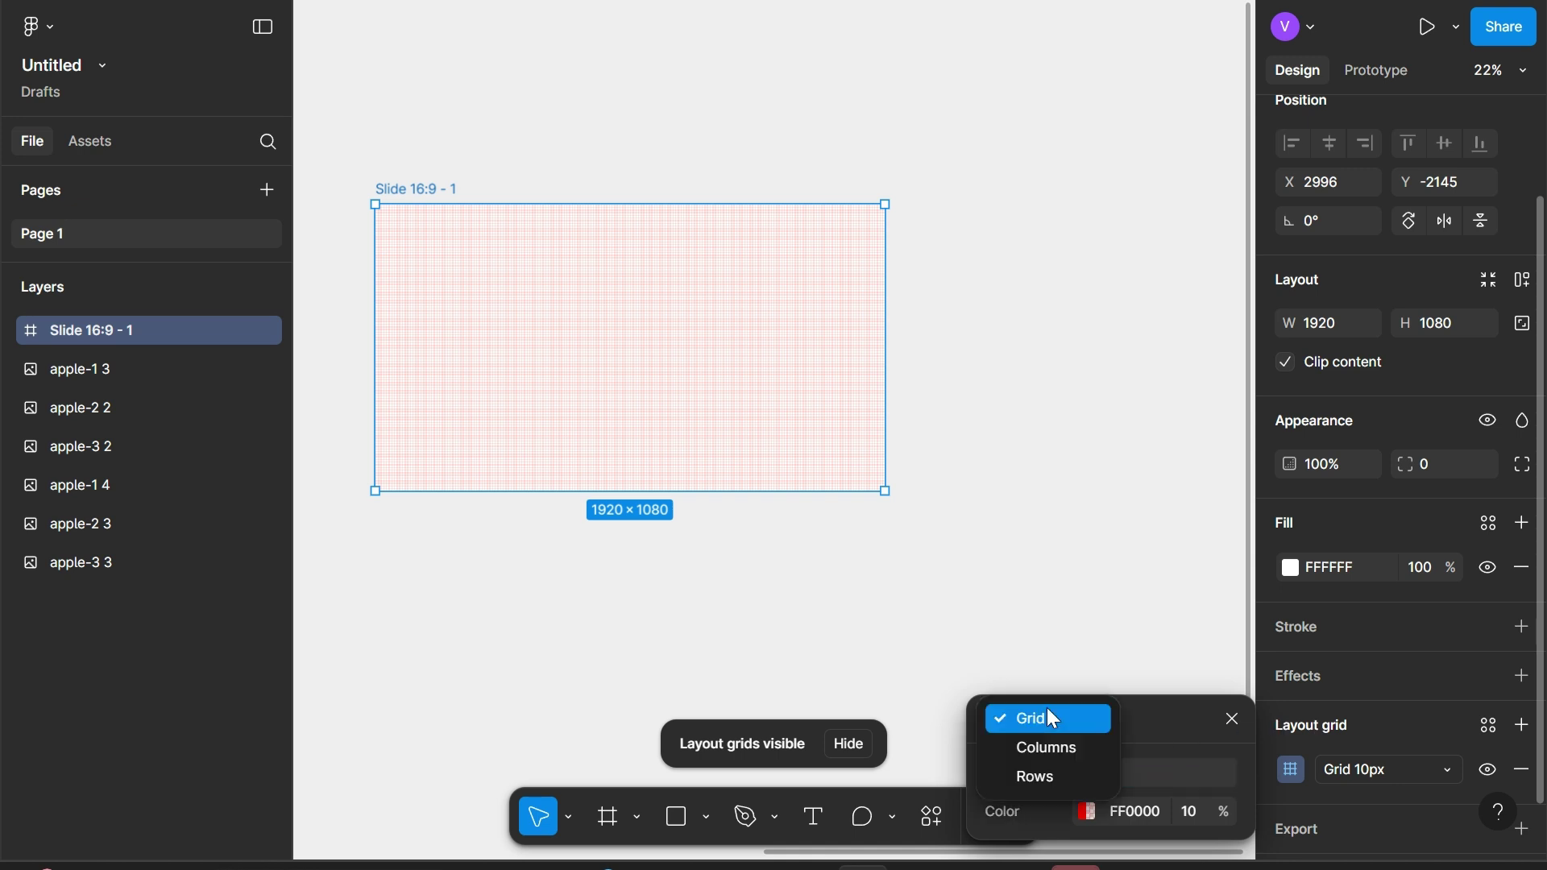
click(1060, 748)
text(12)
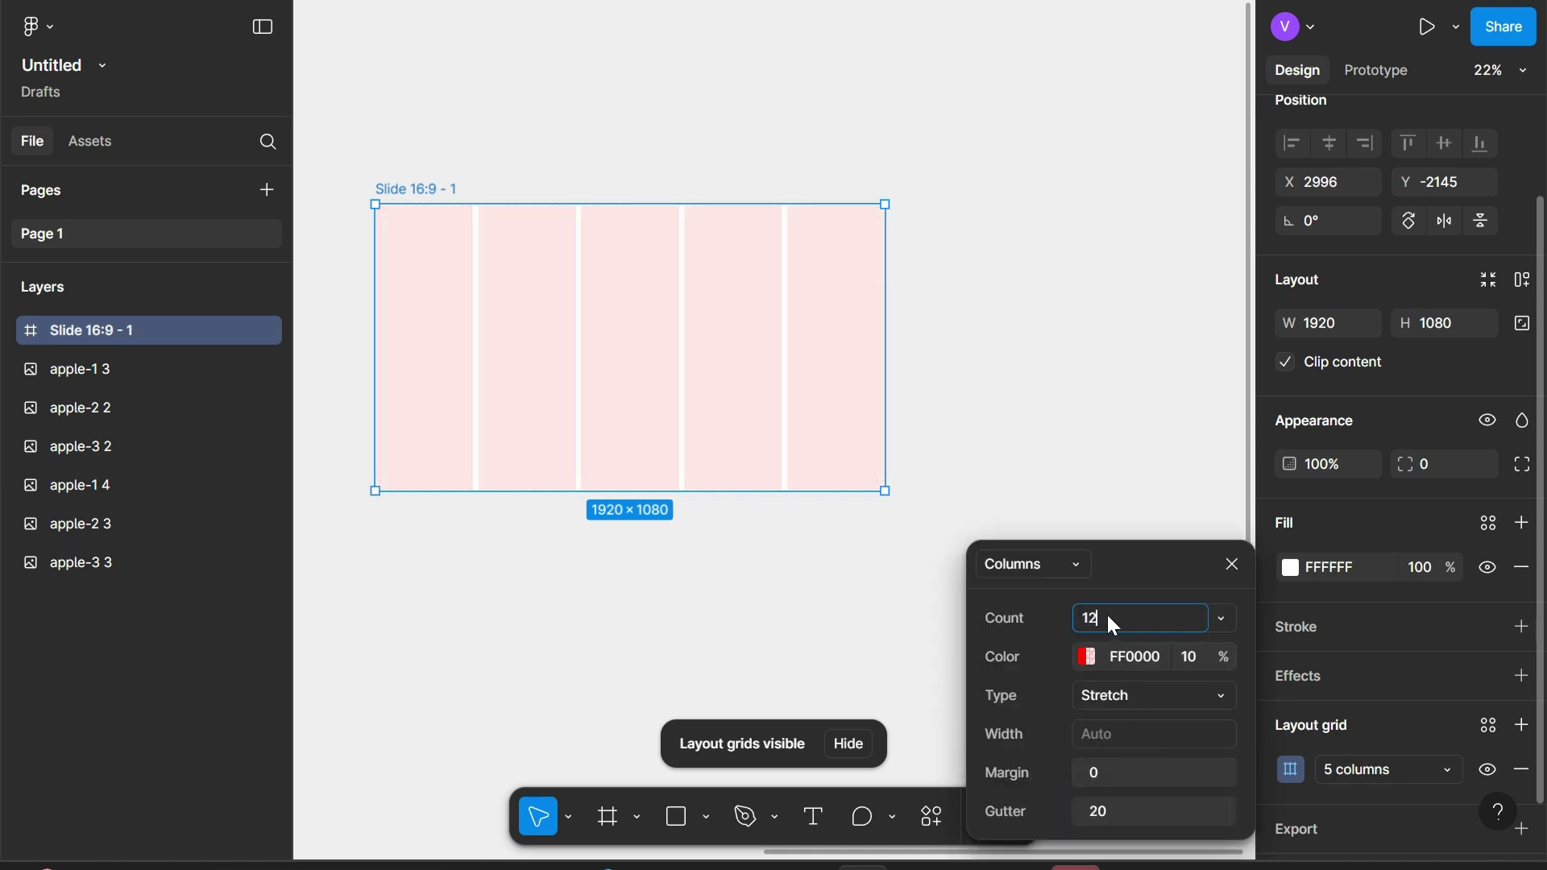
key(Return)
click(1114, 771)
text(110)
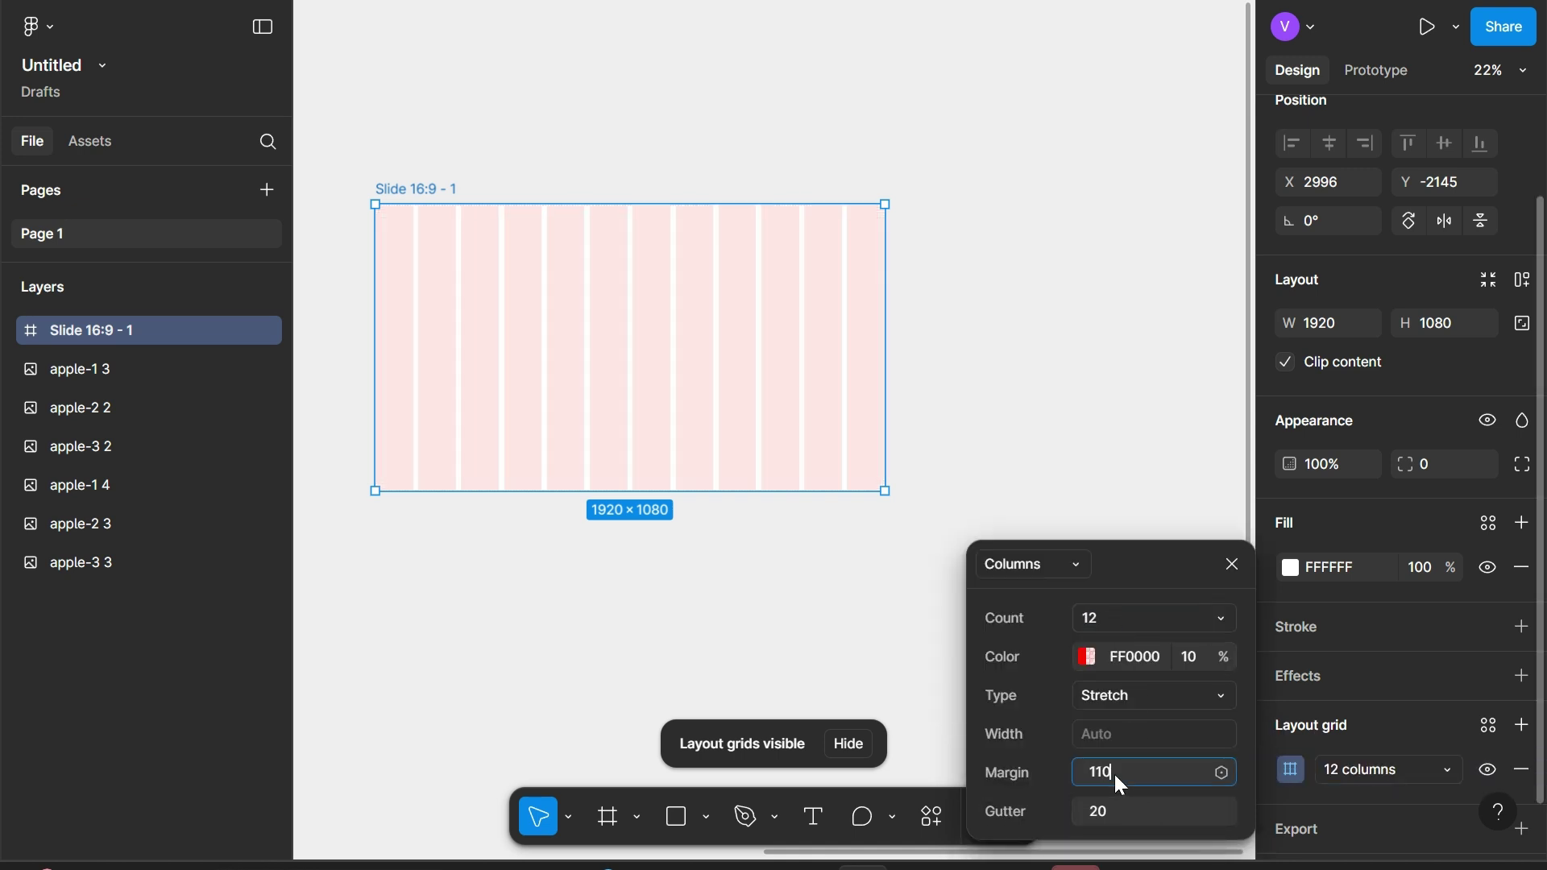
key(Return)
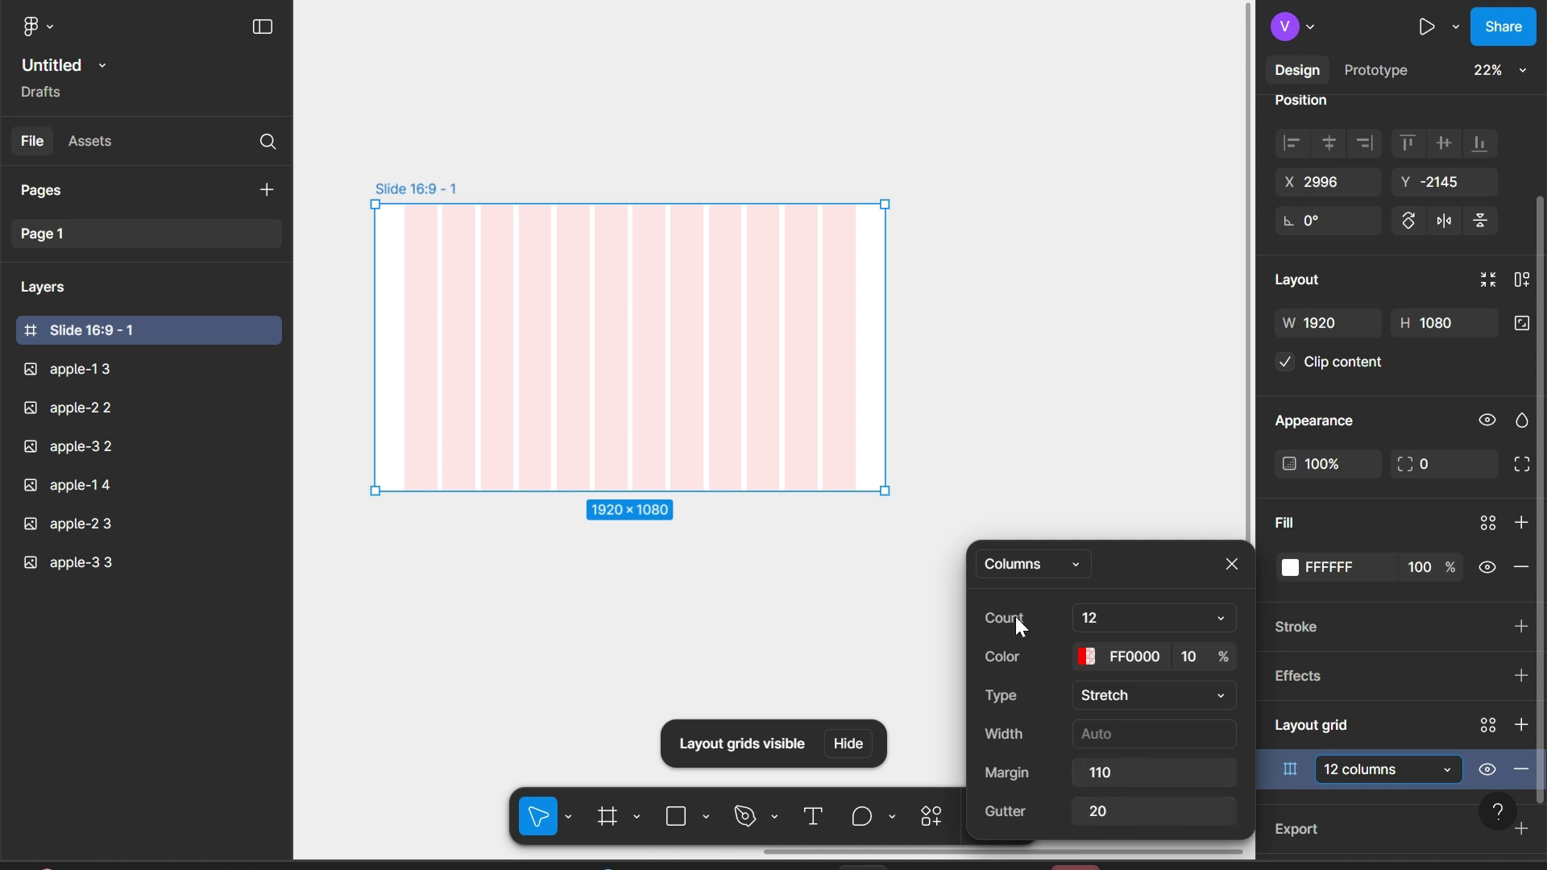
scroll(888, 577, left, 3)
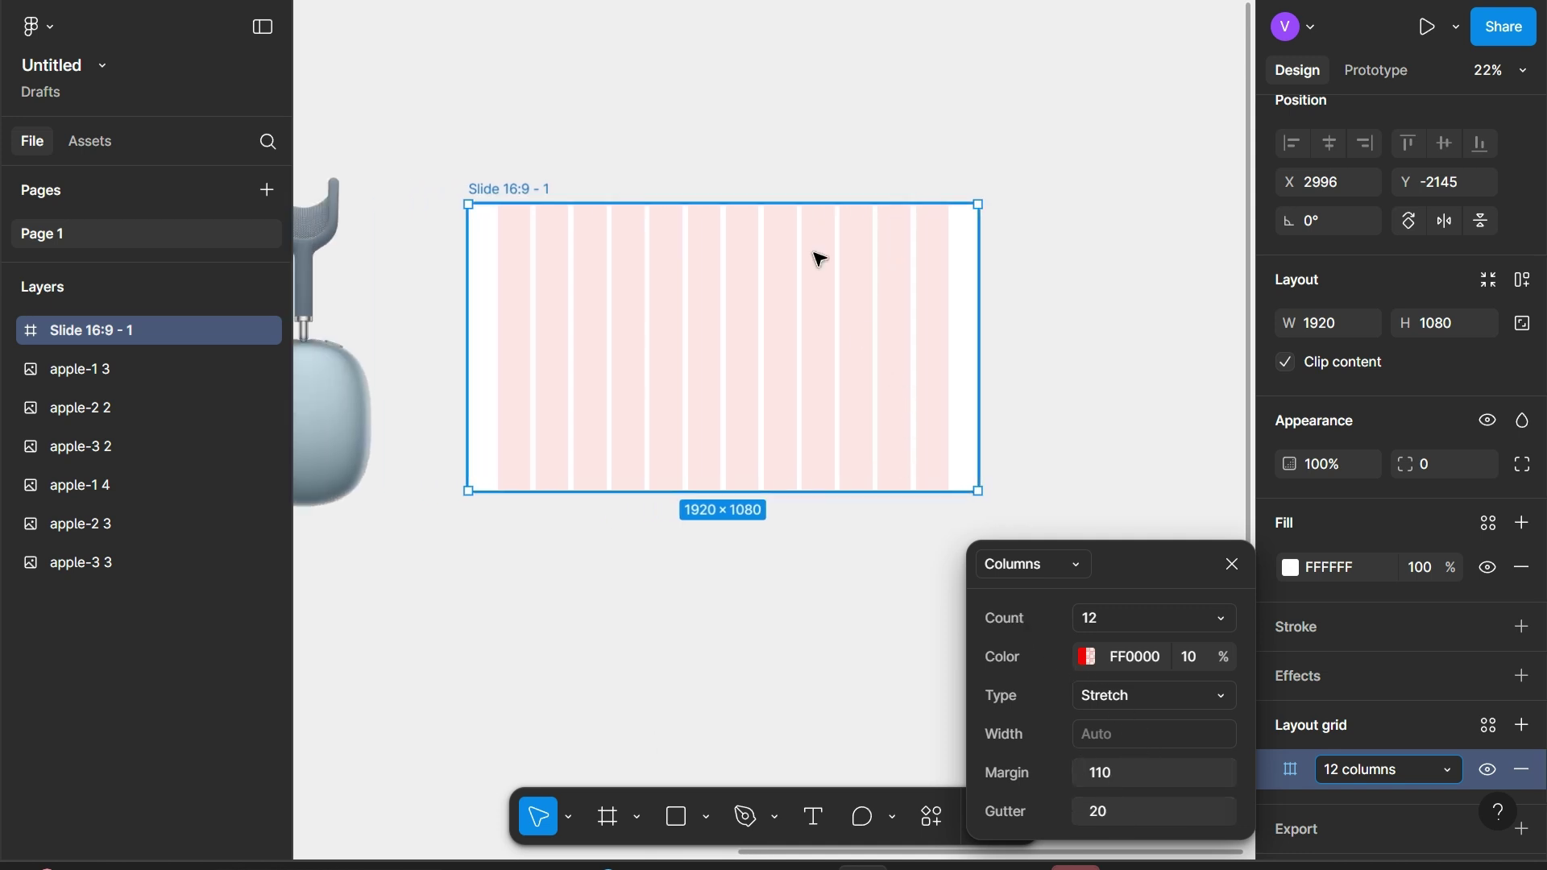
Change the slide's fill to a radial gradient
scroll(819, 260, left, 4)
click(1292, 567)
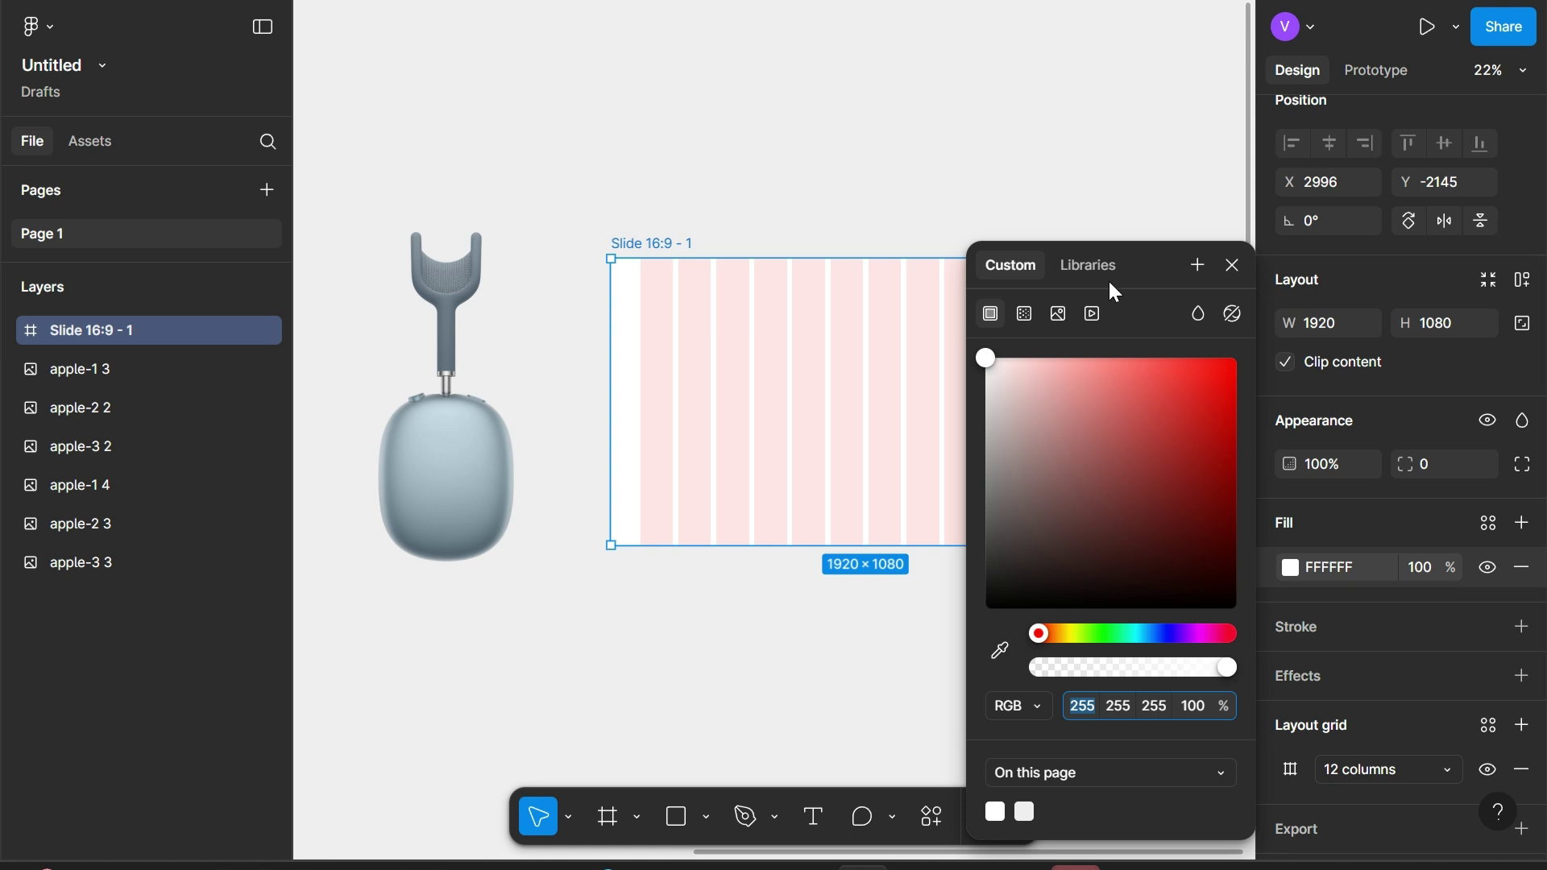
click(1025, 315)
click(1044, 377)
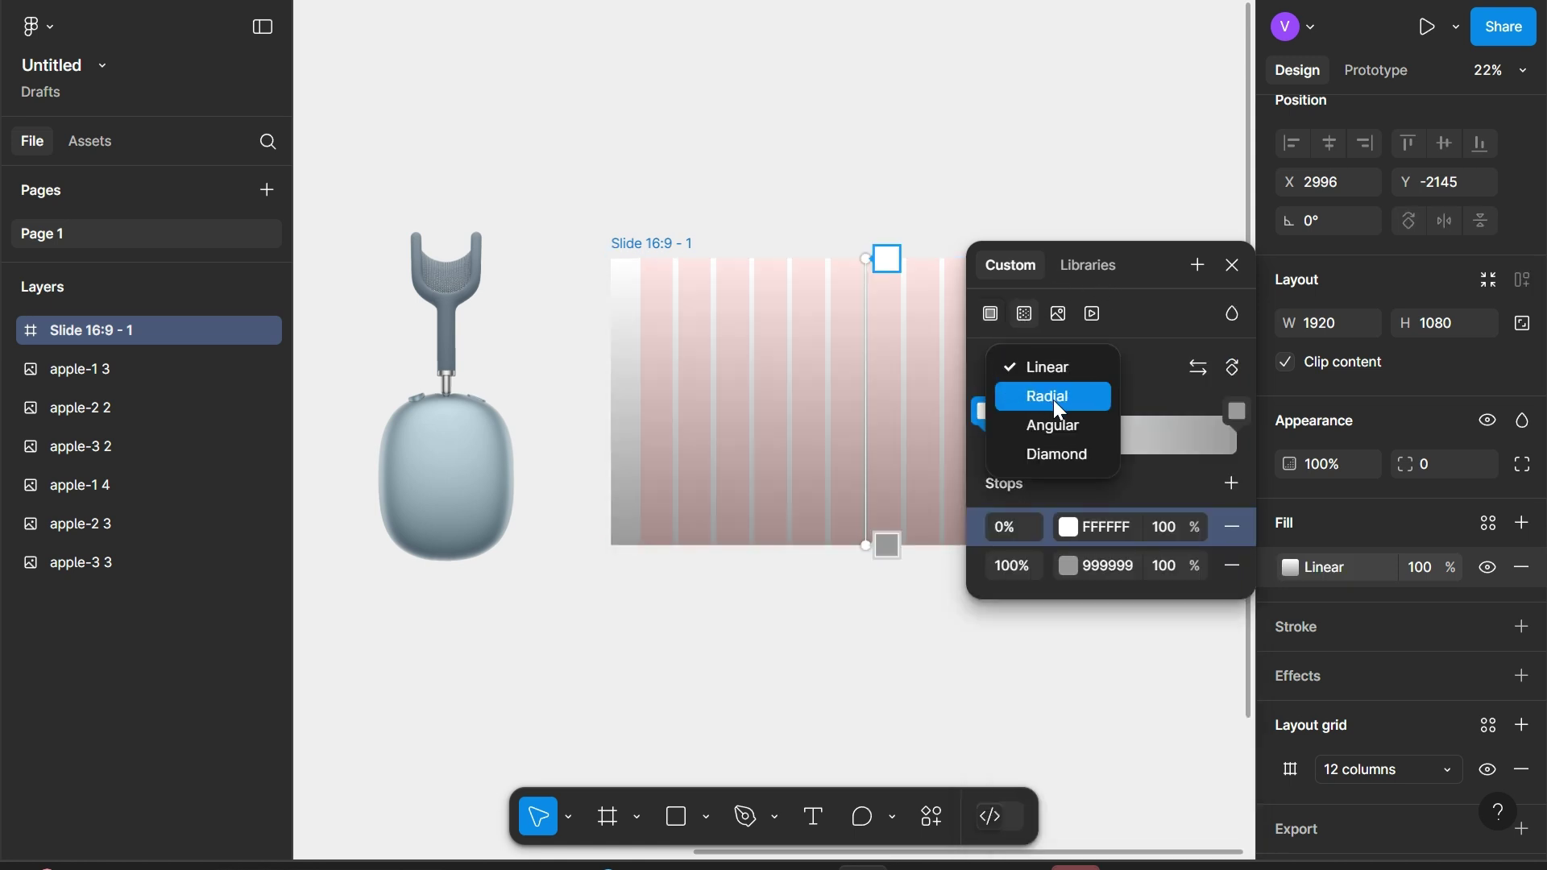
click(1053, 400)
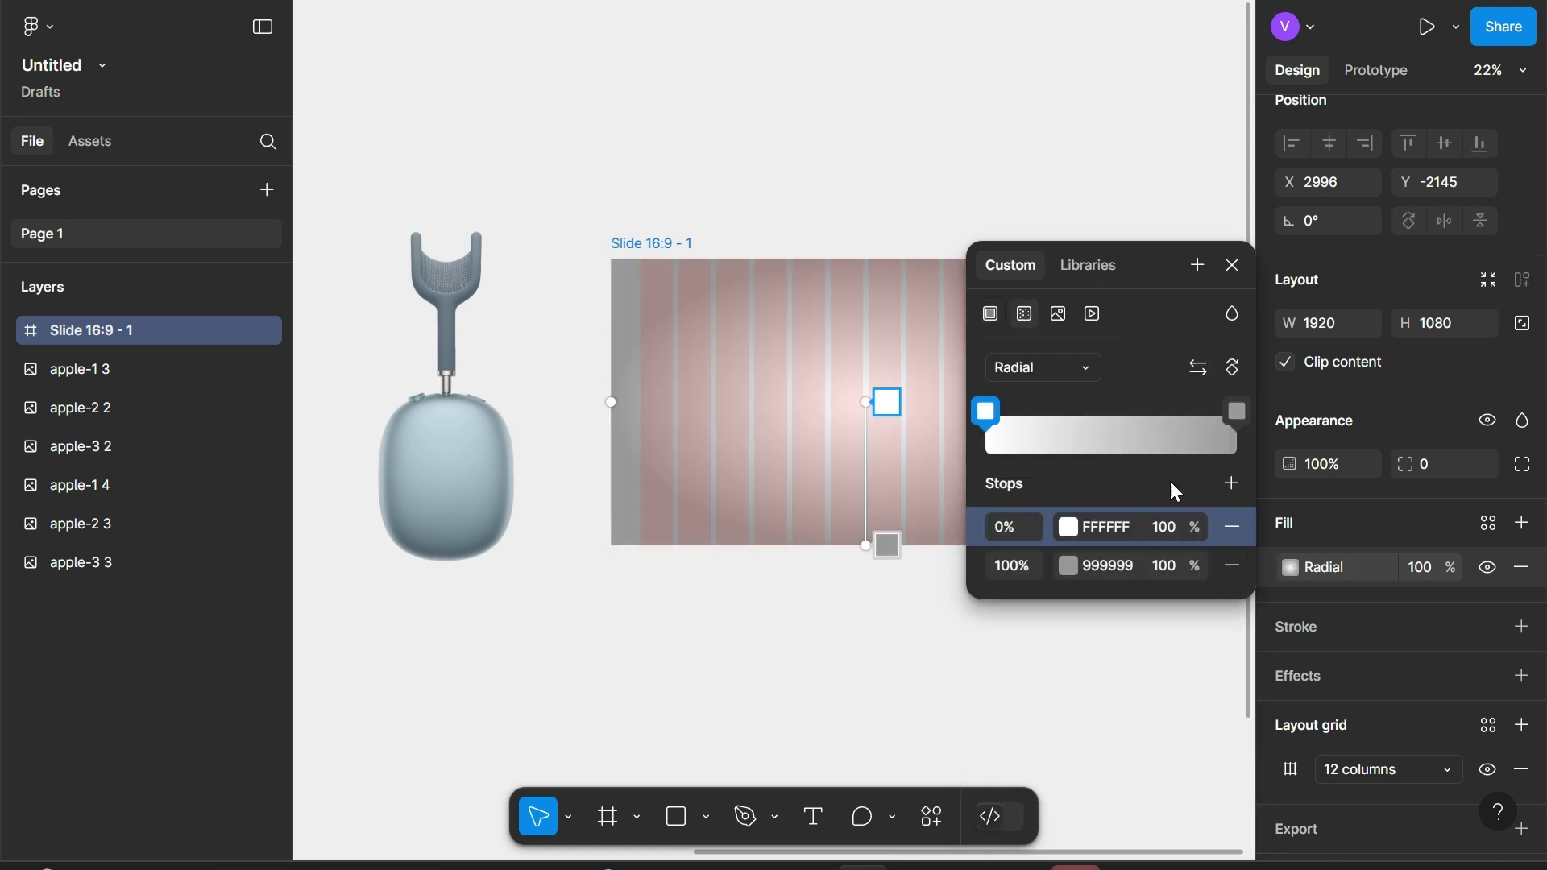
Set the gradient stops to 989898 and 5C5C5C at 92% opacity
click(1132, 549)
text(989898)
click(1126, 566)
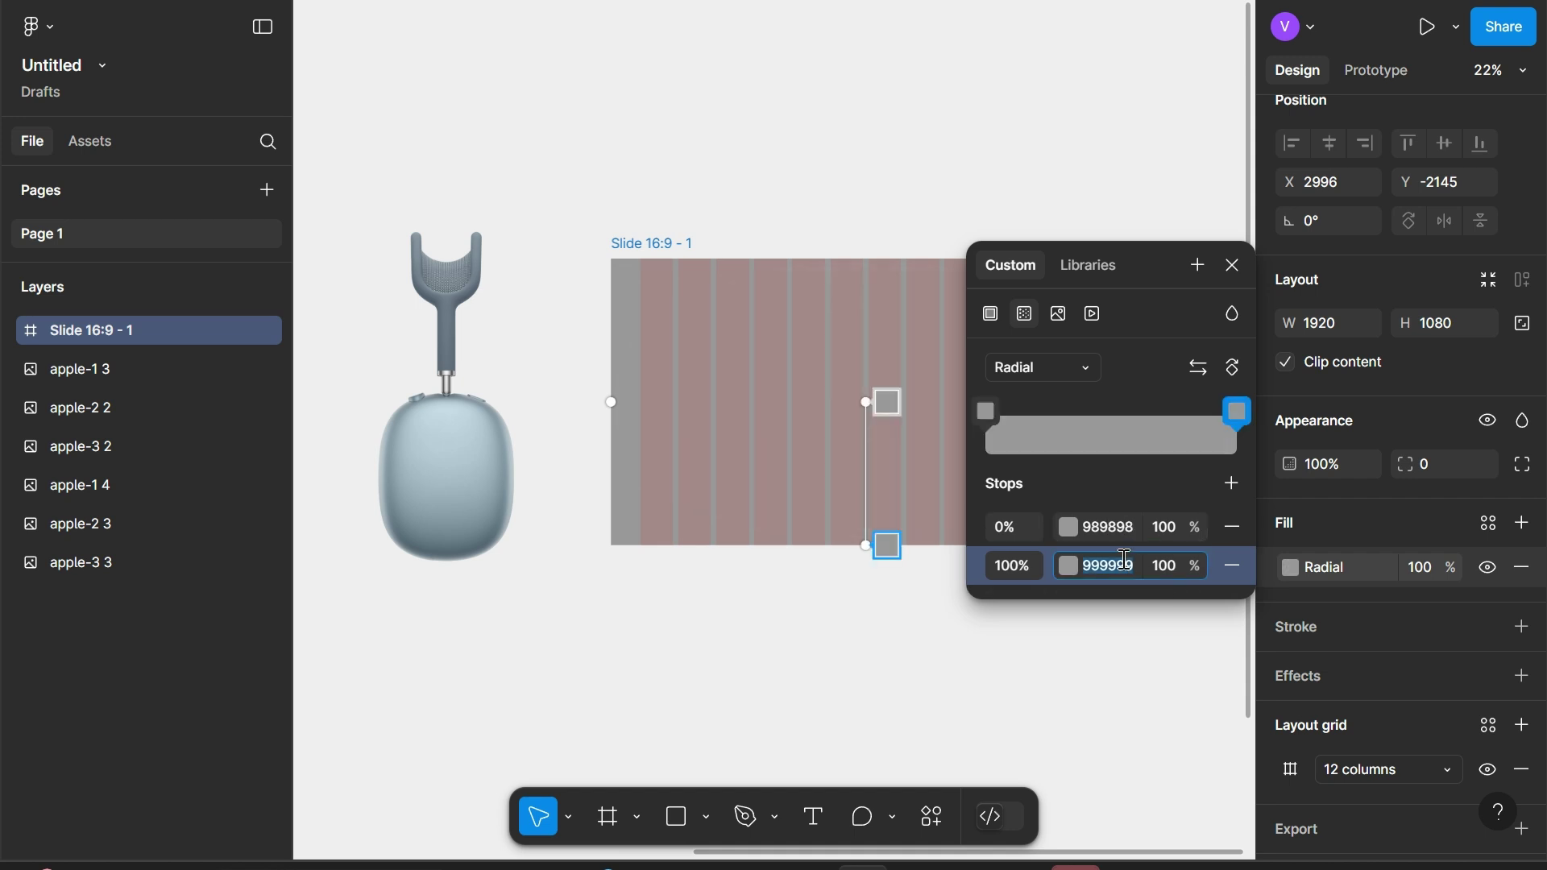
text(5C5C5C)
key(Tab)
text(92)
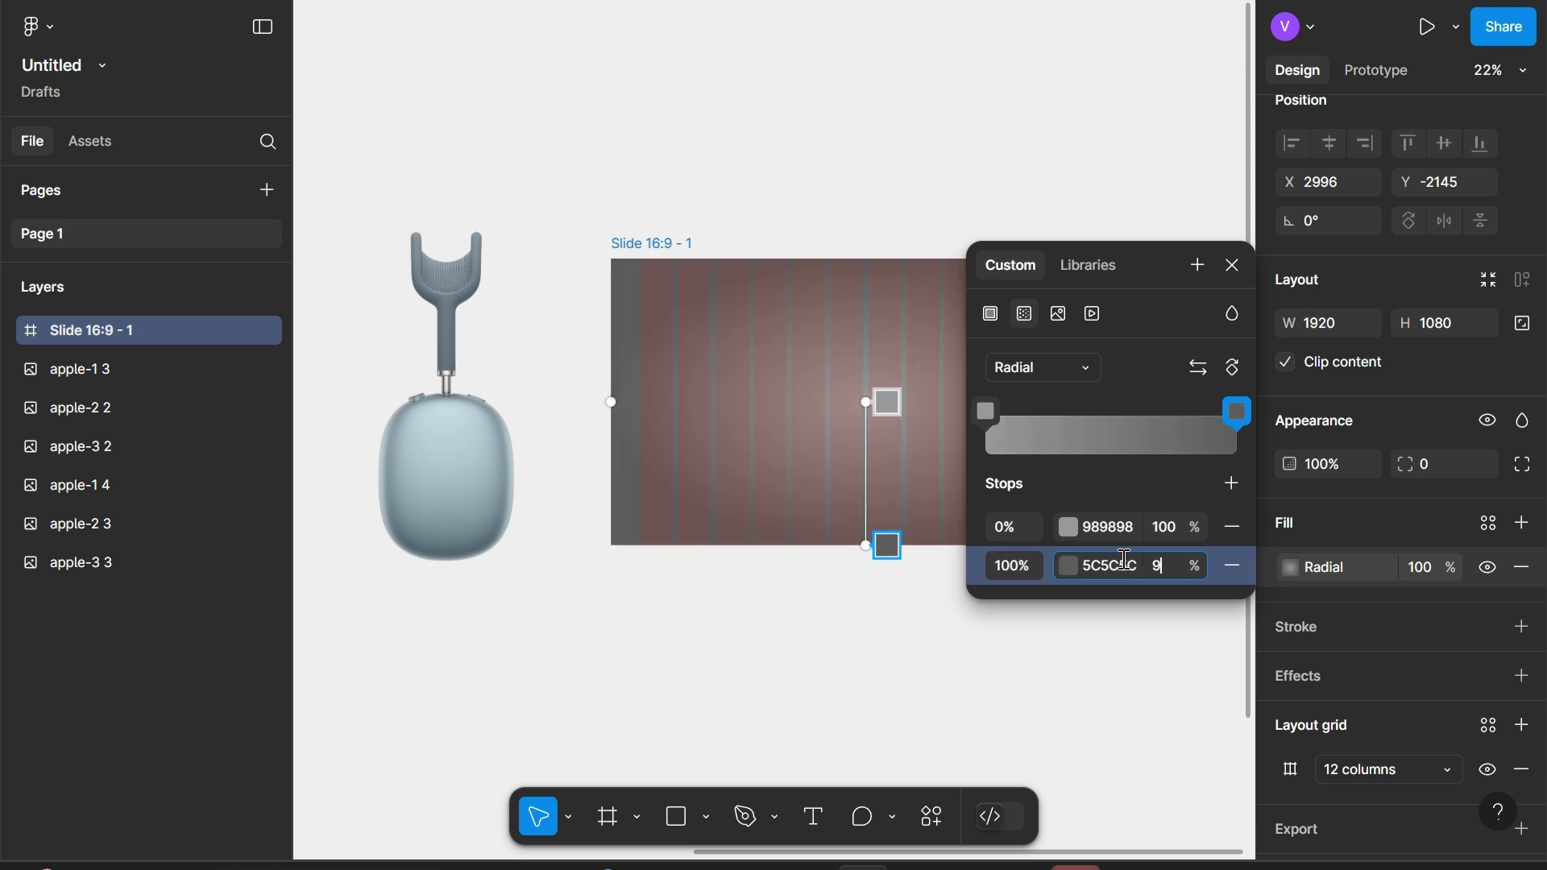
key(Return)
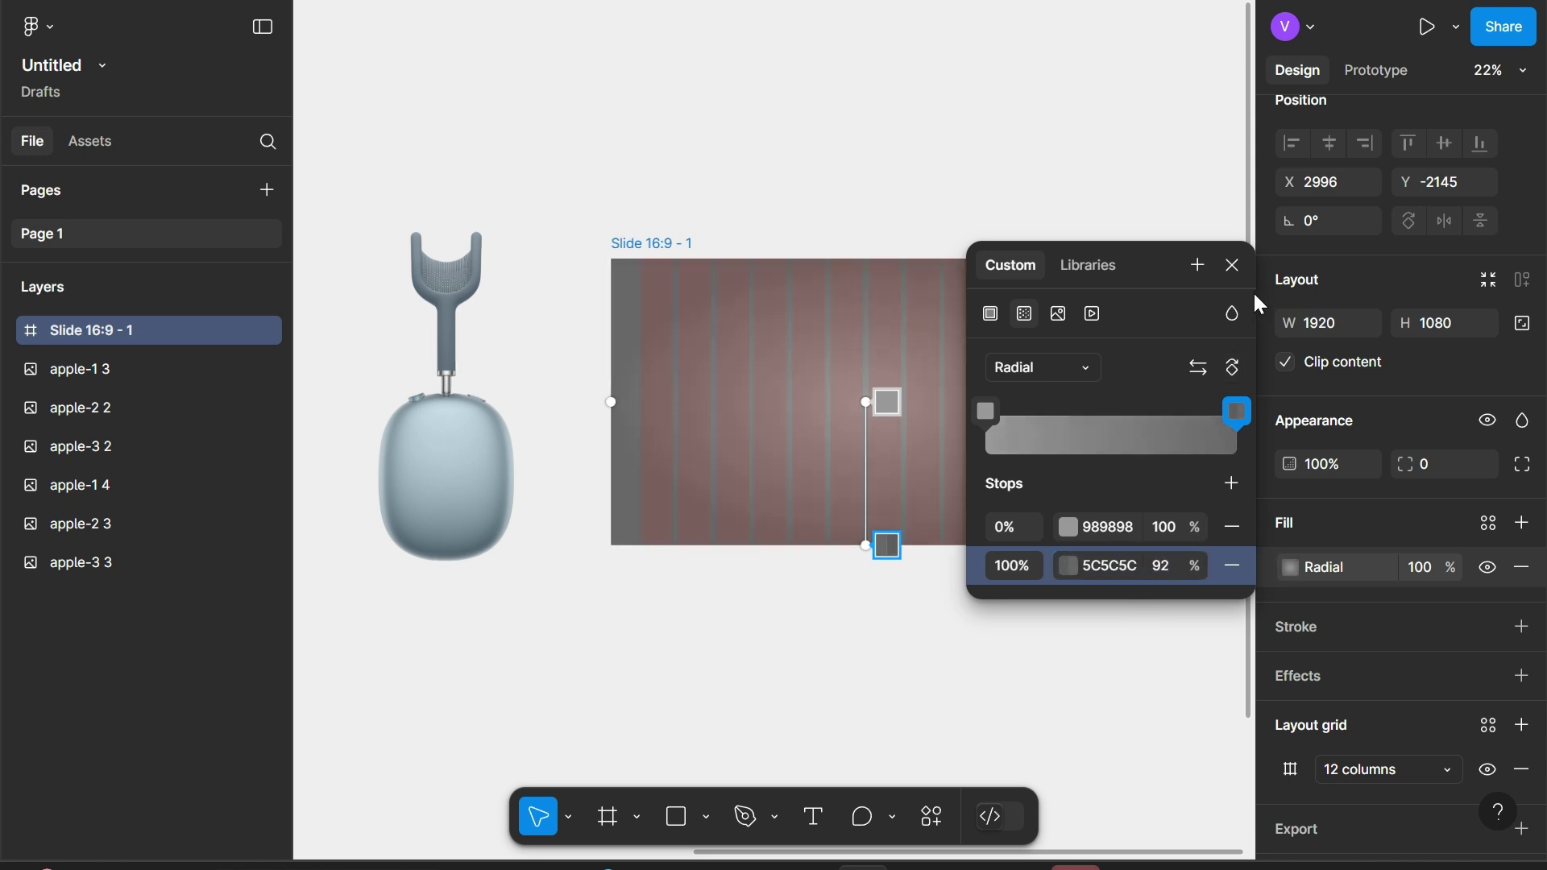
click(1233, 265)
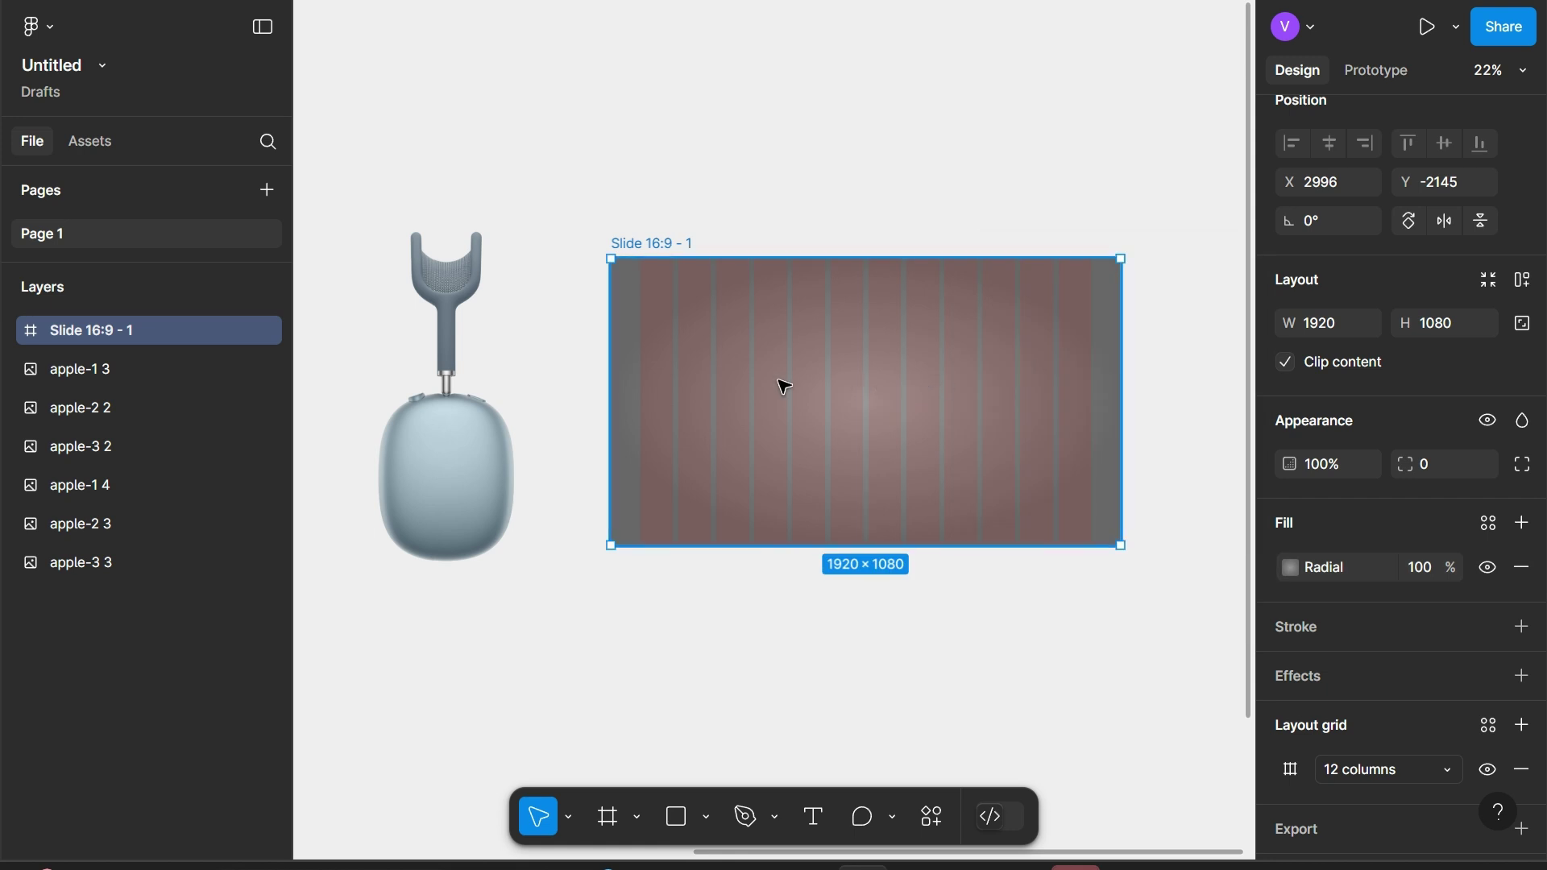
Reopen the slide's gradient fill to review it, then close it
click(1290, 572)
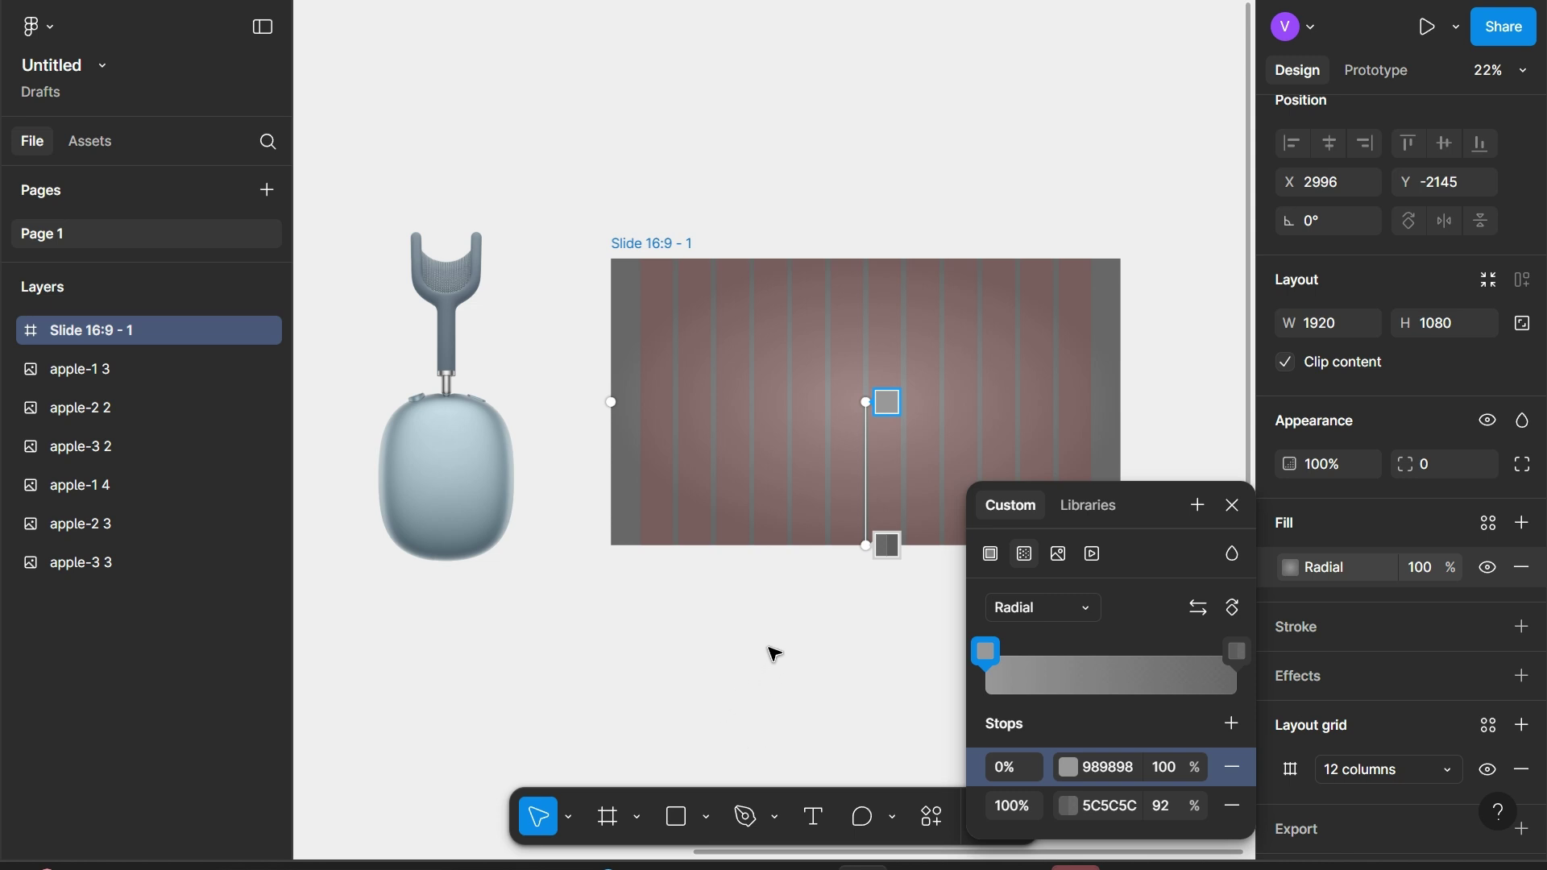
key(Escape)
scroll(774, 650, up, 5)
scroll(886, 483, left, 4)
scroll(886, 484, up, 2)
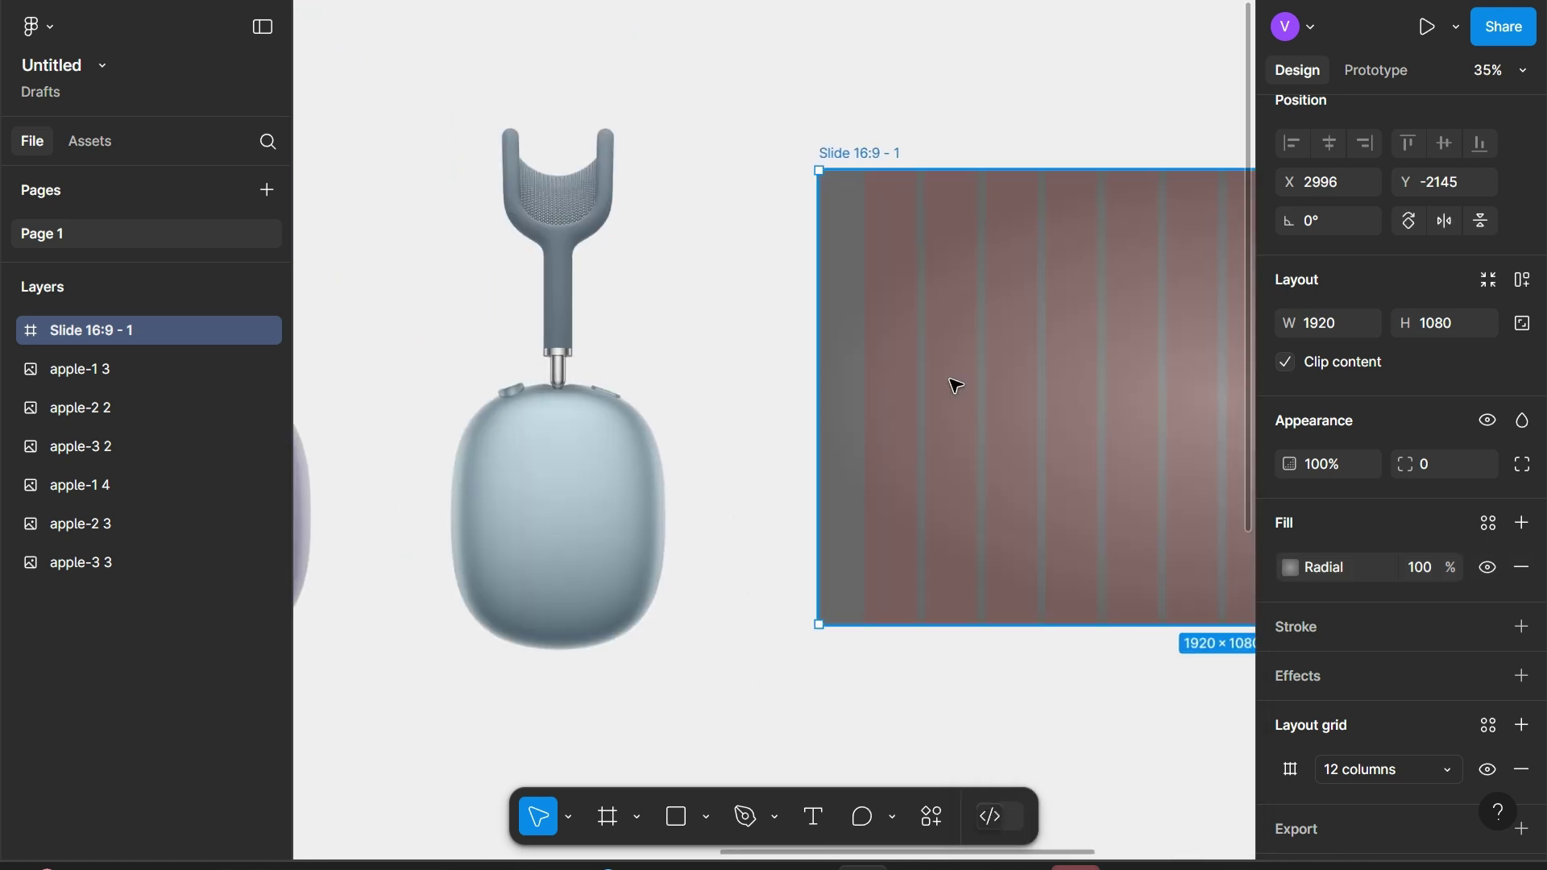
Add a 'Tunex' text box inside the slide
scroll(963, 372, right, 3)
key(t)
click(908, 306)
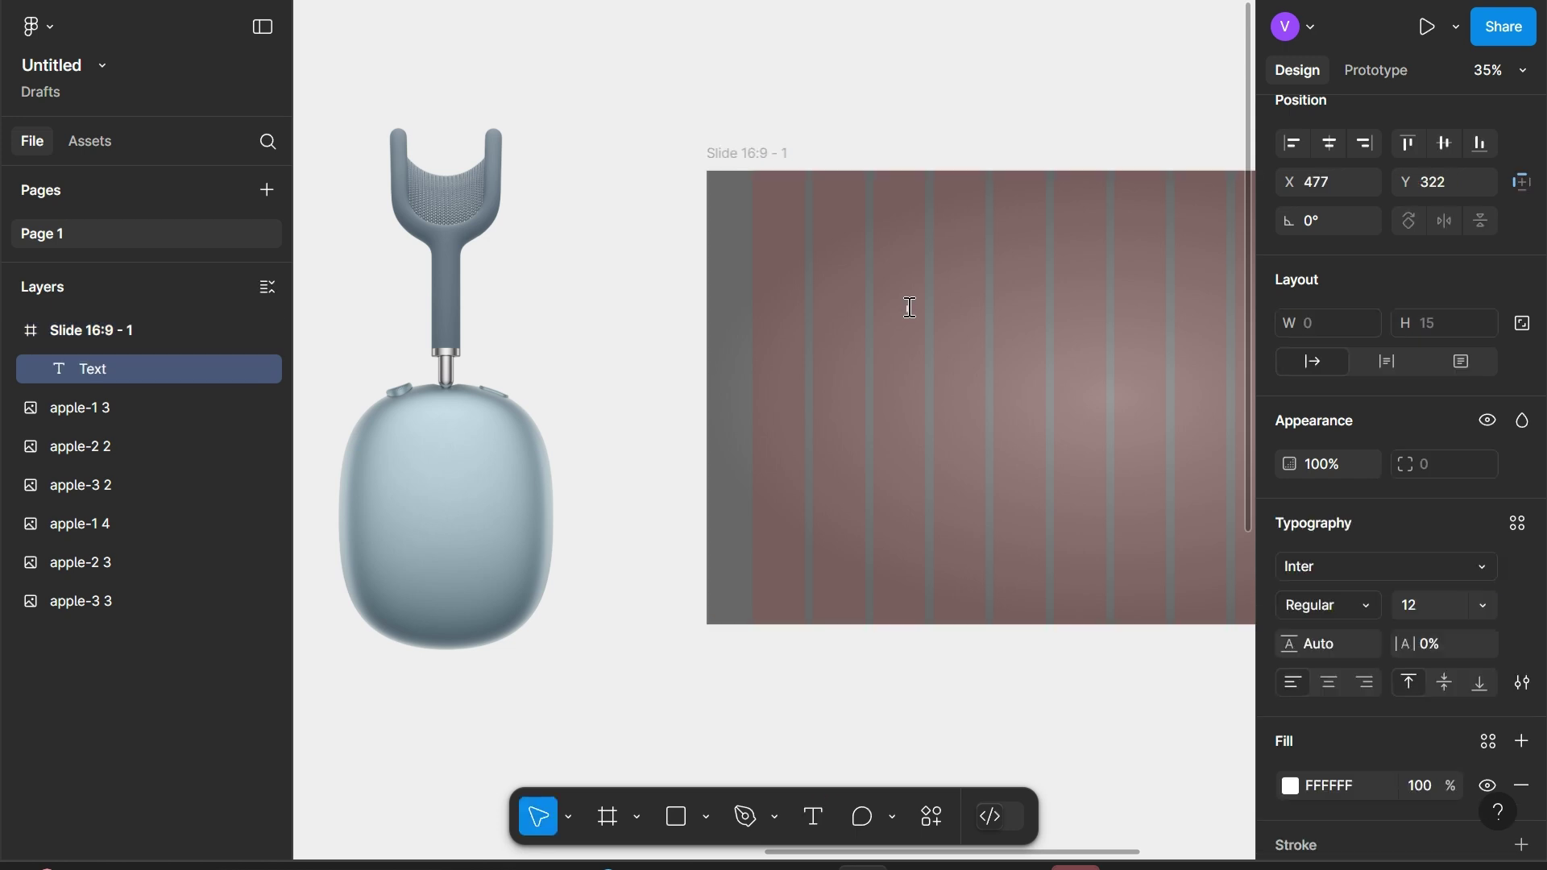
scroll(963, 326, up, 2)
scroll(963, 327, up, 4)
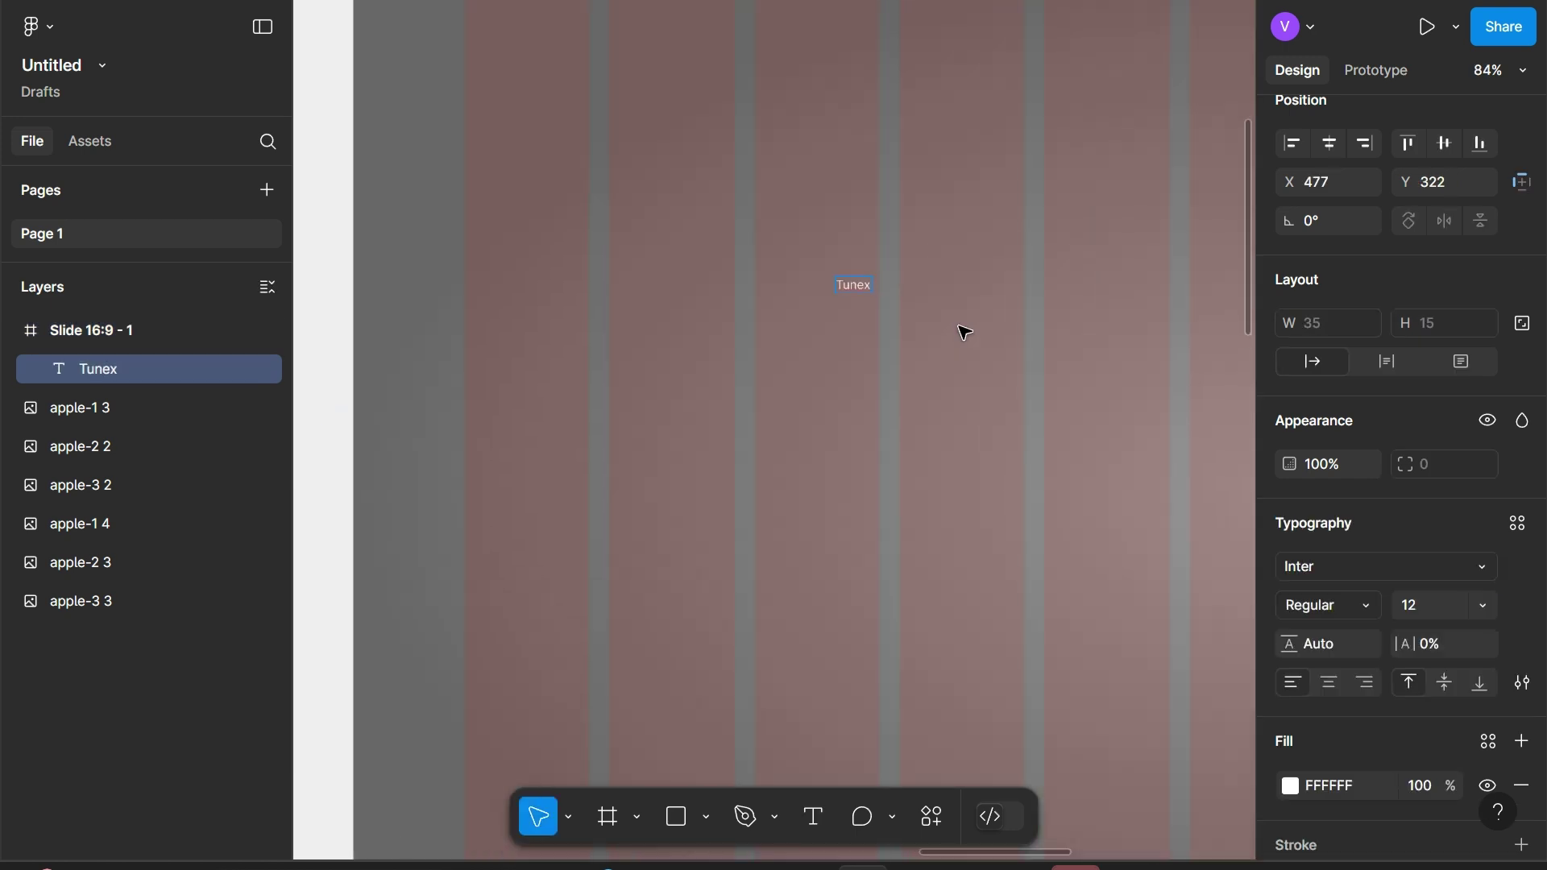
key(Escape)
Style Tunex in Outfit Medium, size 52, with 112.6 line height
click(1390, 564)
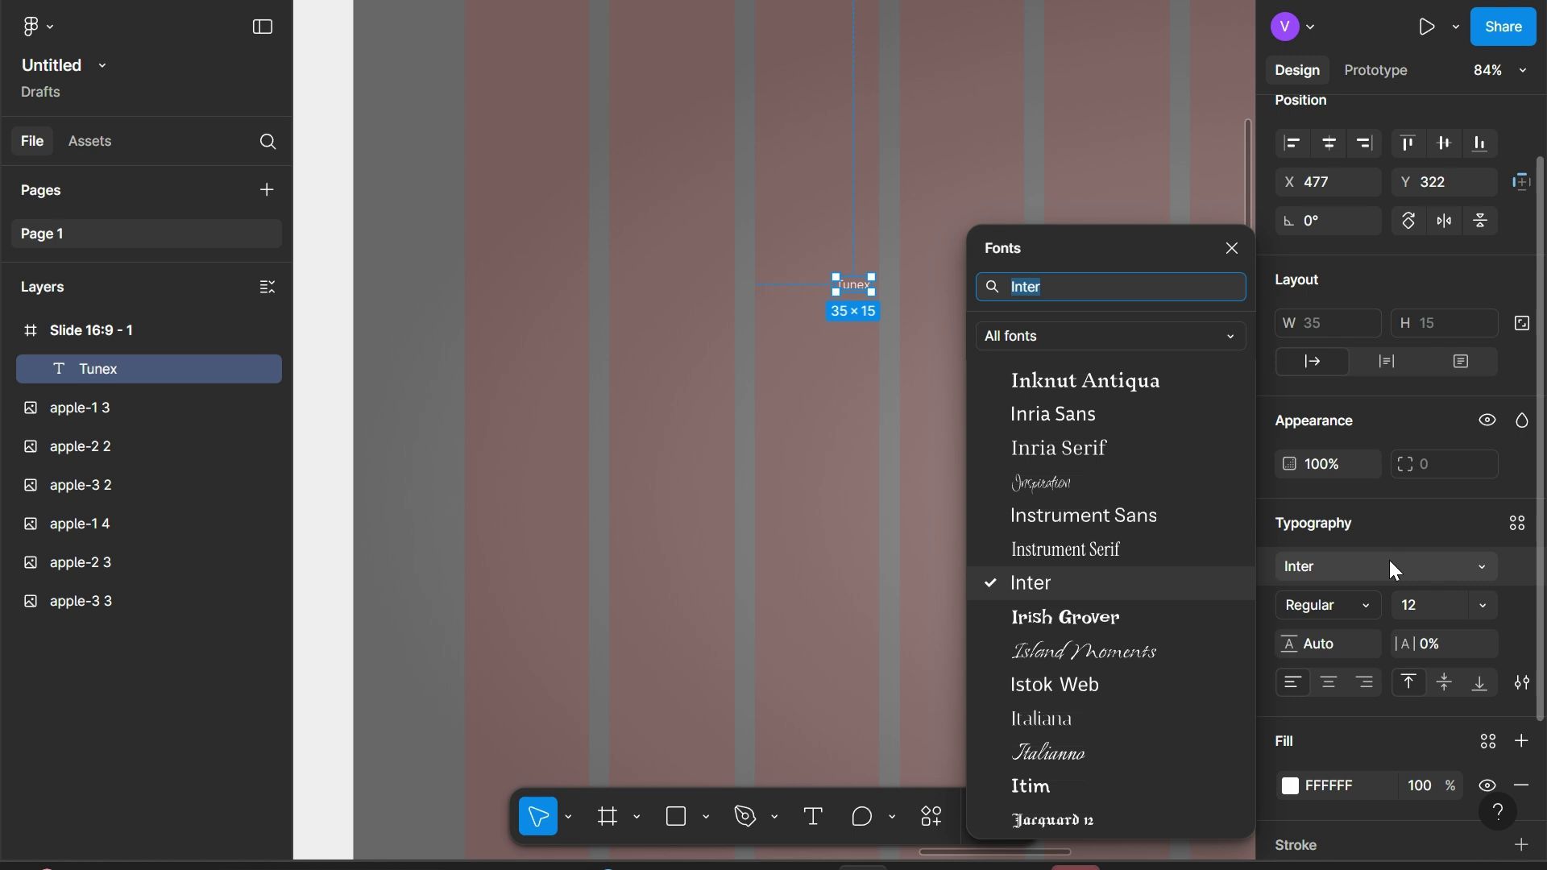
text(out)
key(Return)
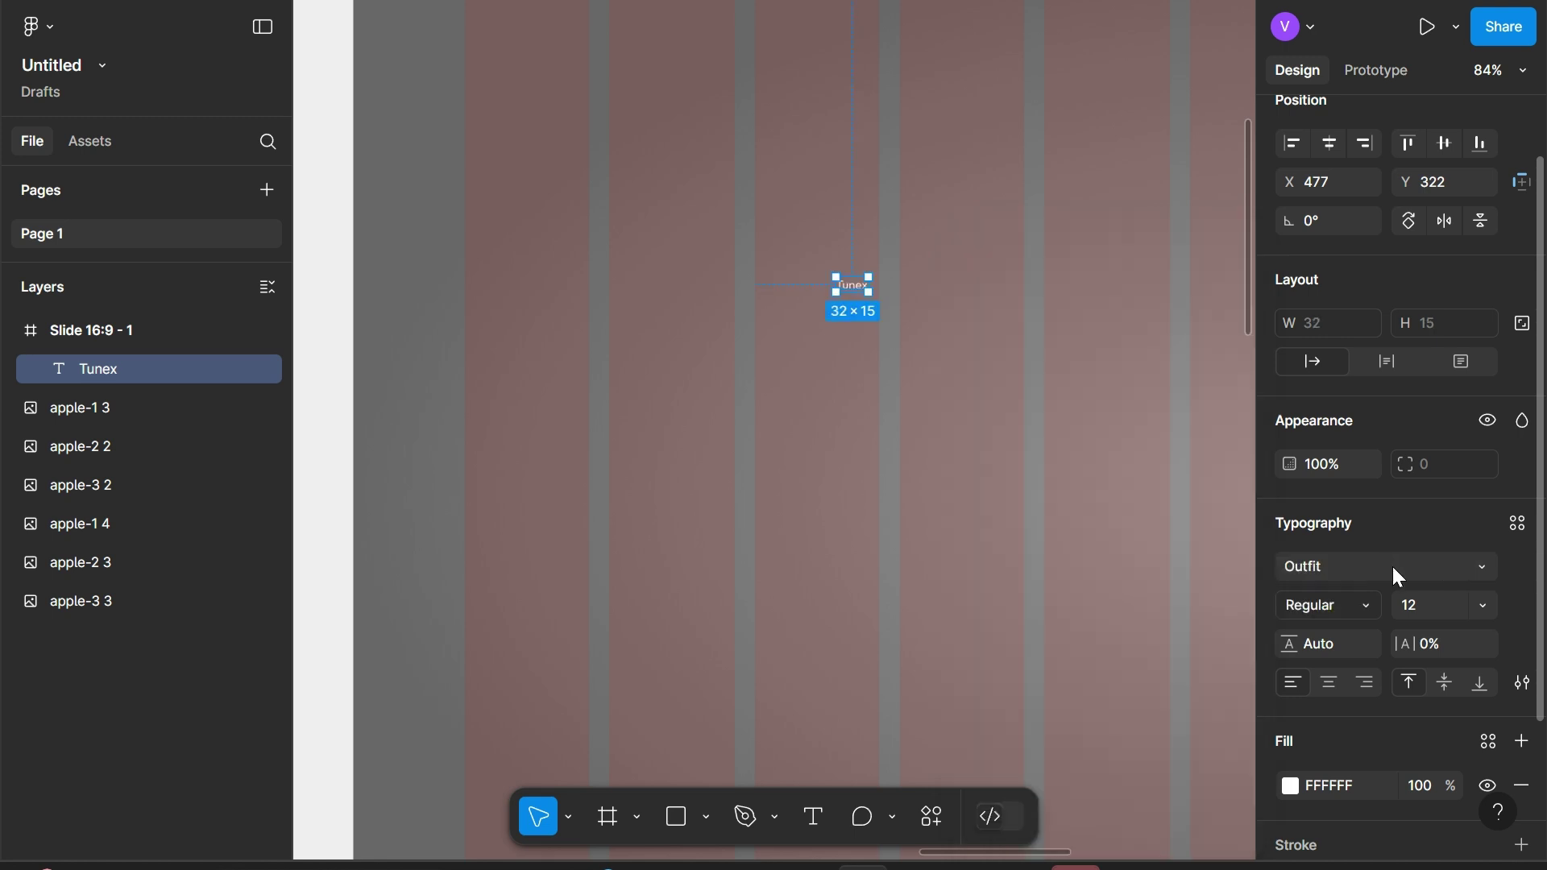
click(1346, 602)
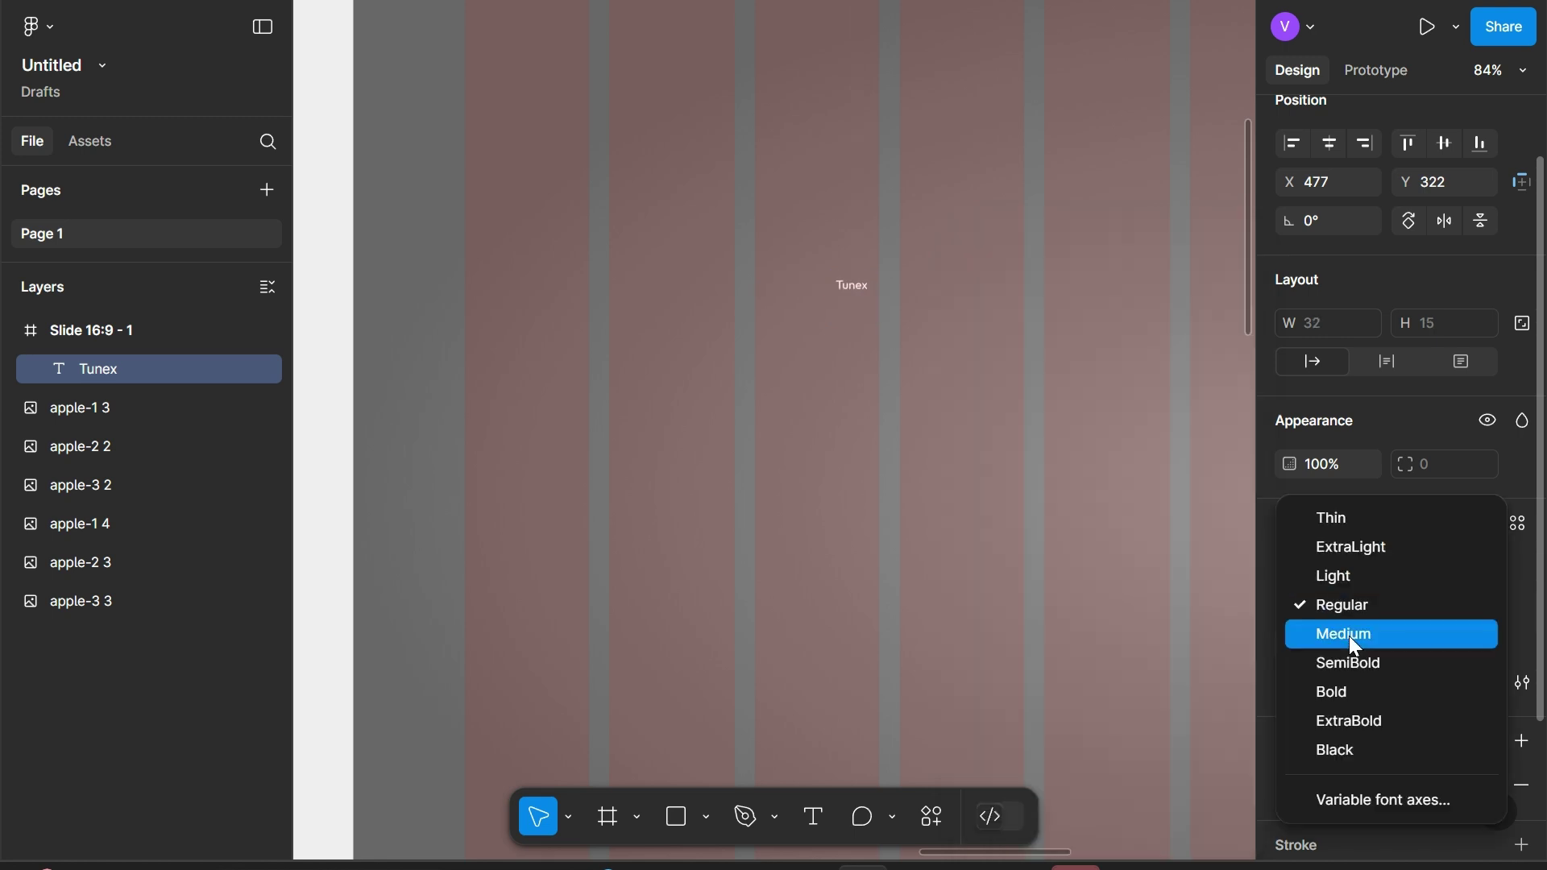
click(1350, 633)
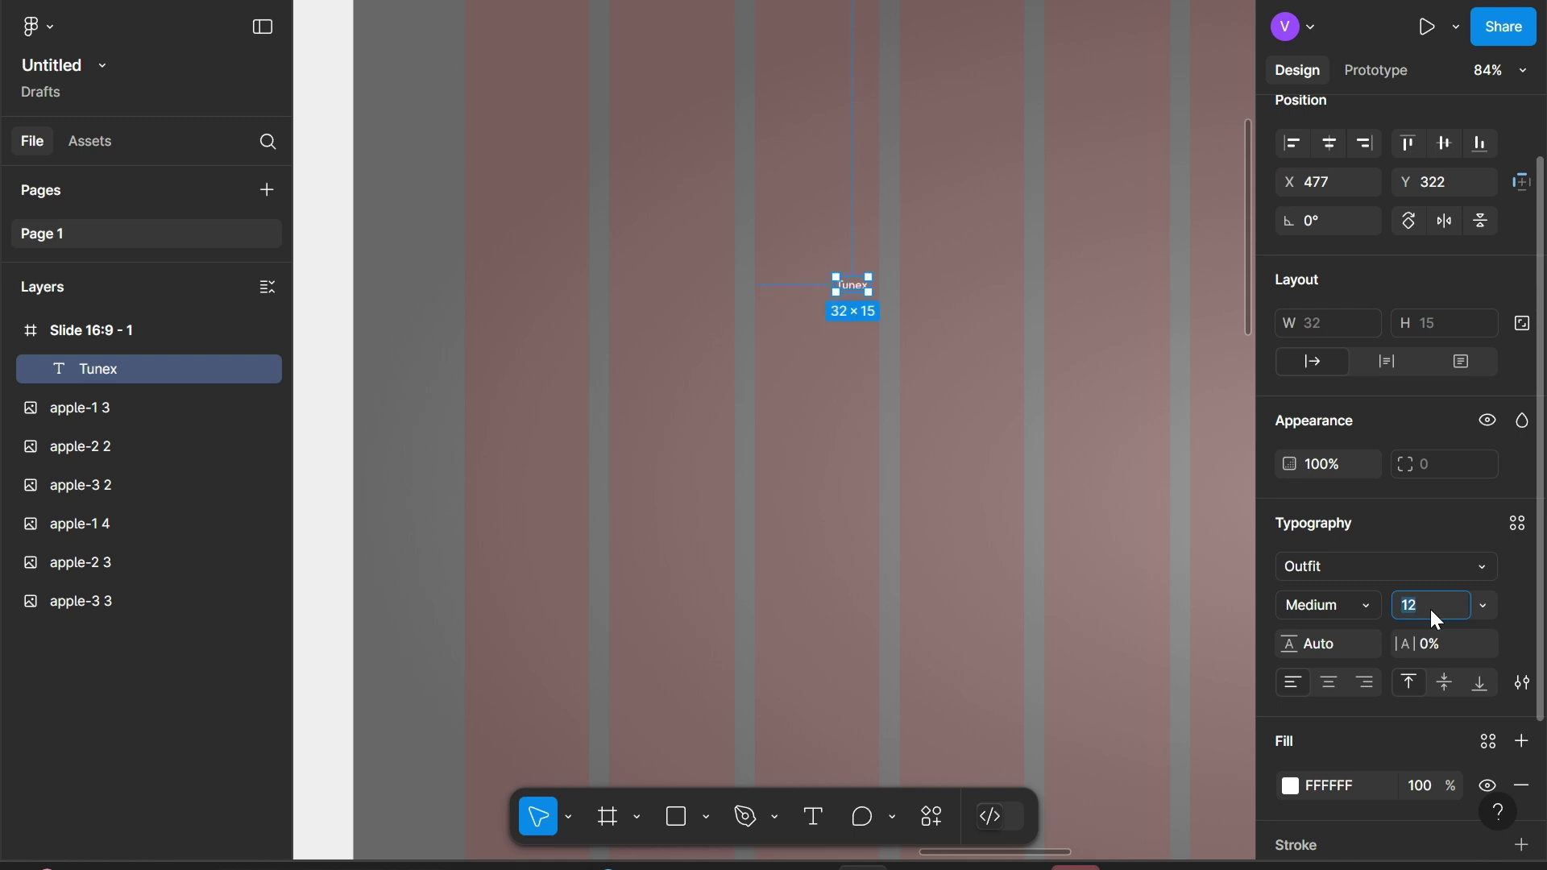
text(52)
key(Return)
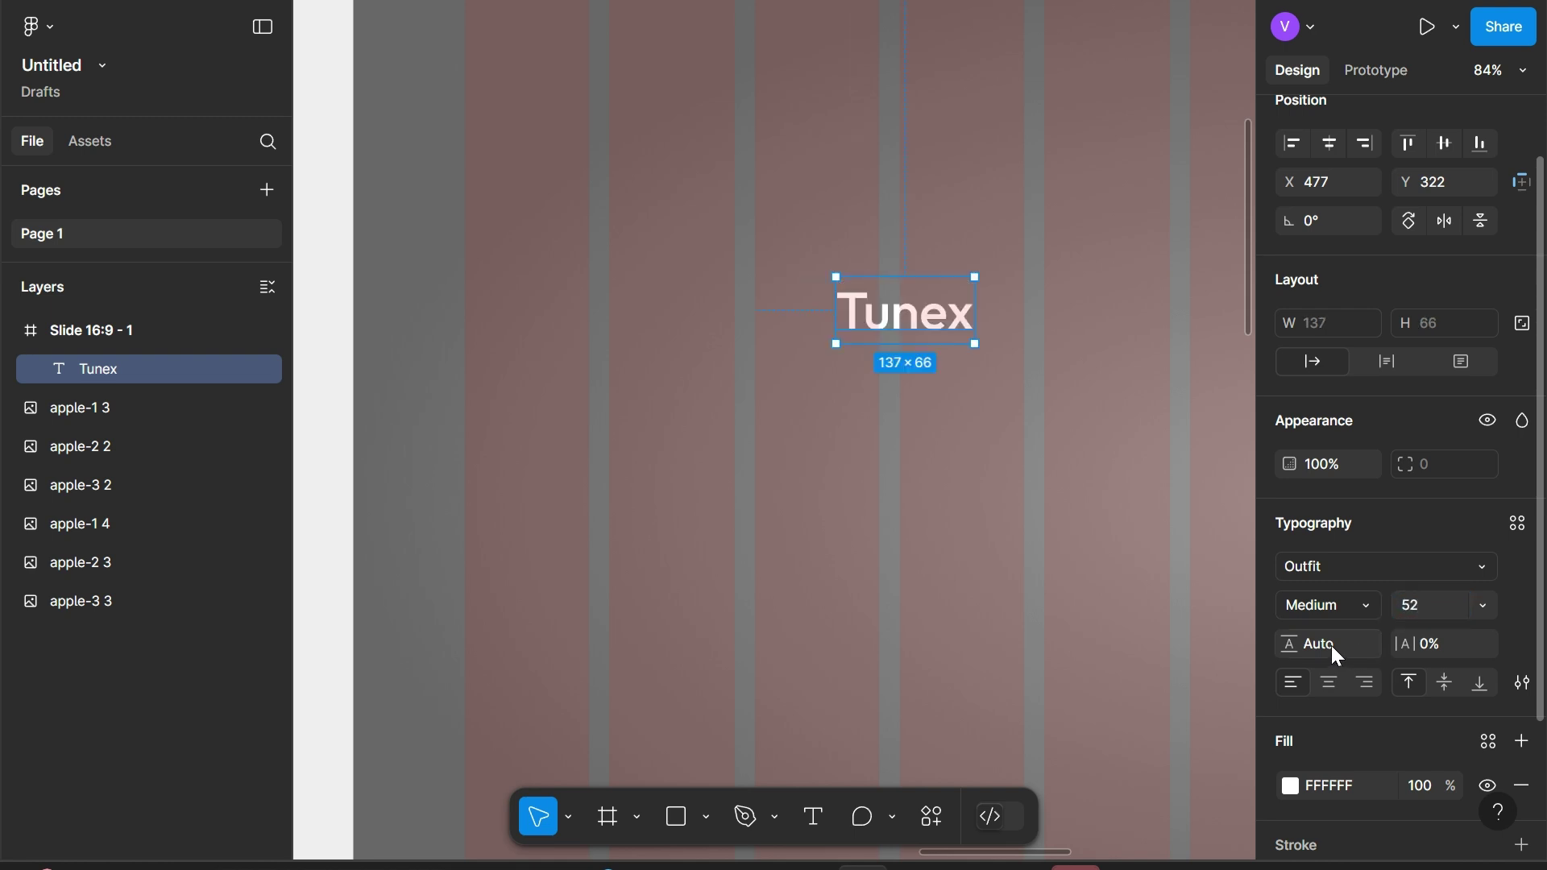
click(1333, 640)
text(6)
key(Return)
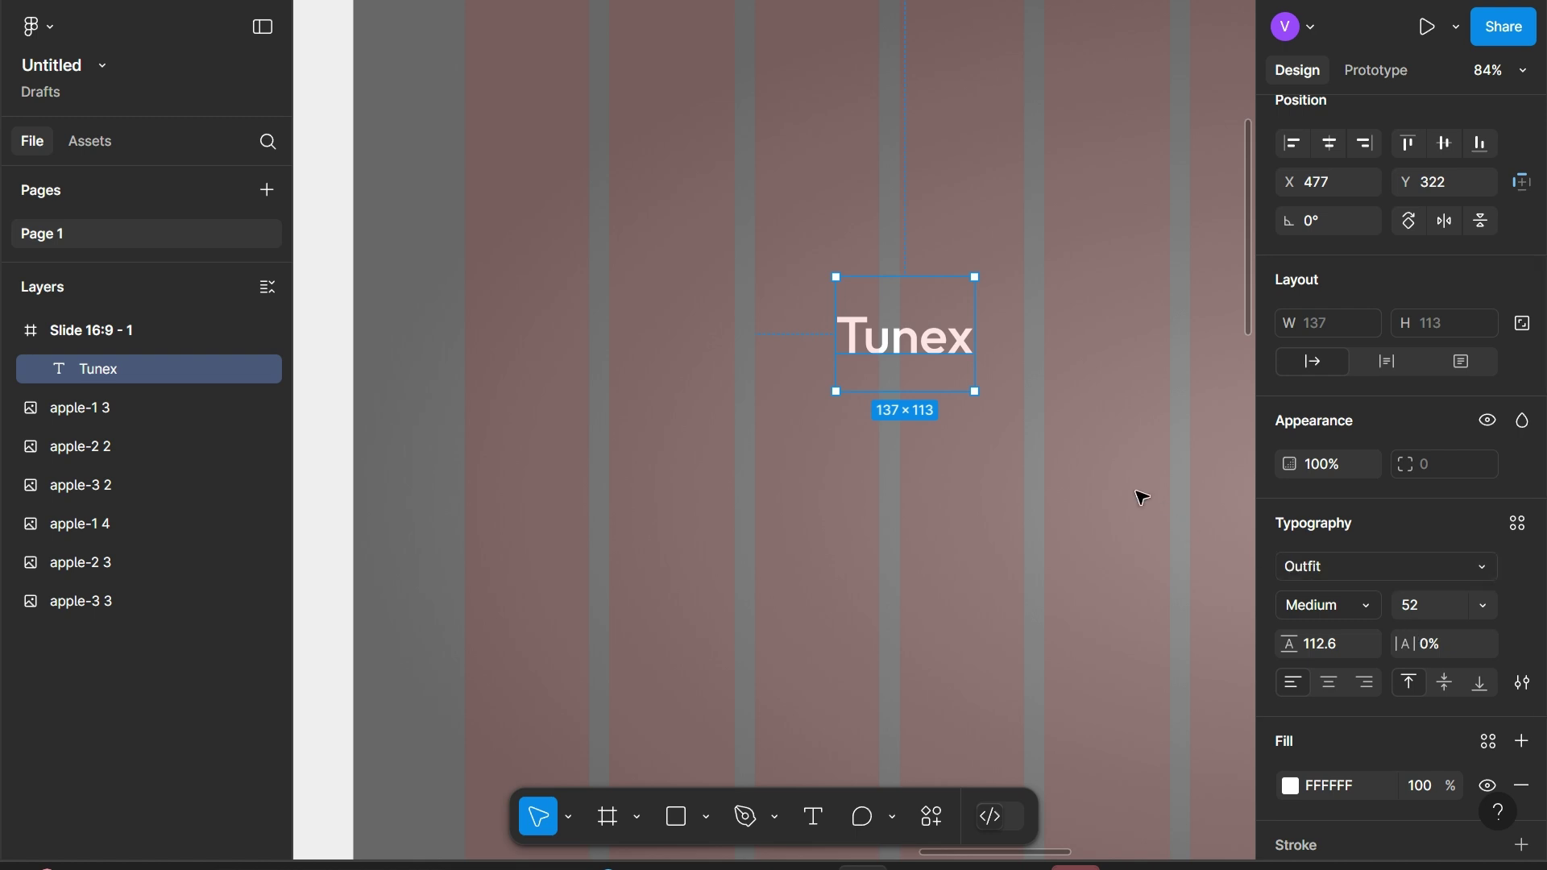
Move Tunex to the slide's top-left margin at 110, 45
scroll(1133, 490, up, 3)
scroll(1132, 490, left, 2)
drag(1006, 516, 630, 233)
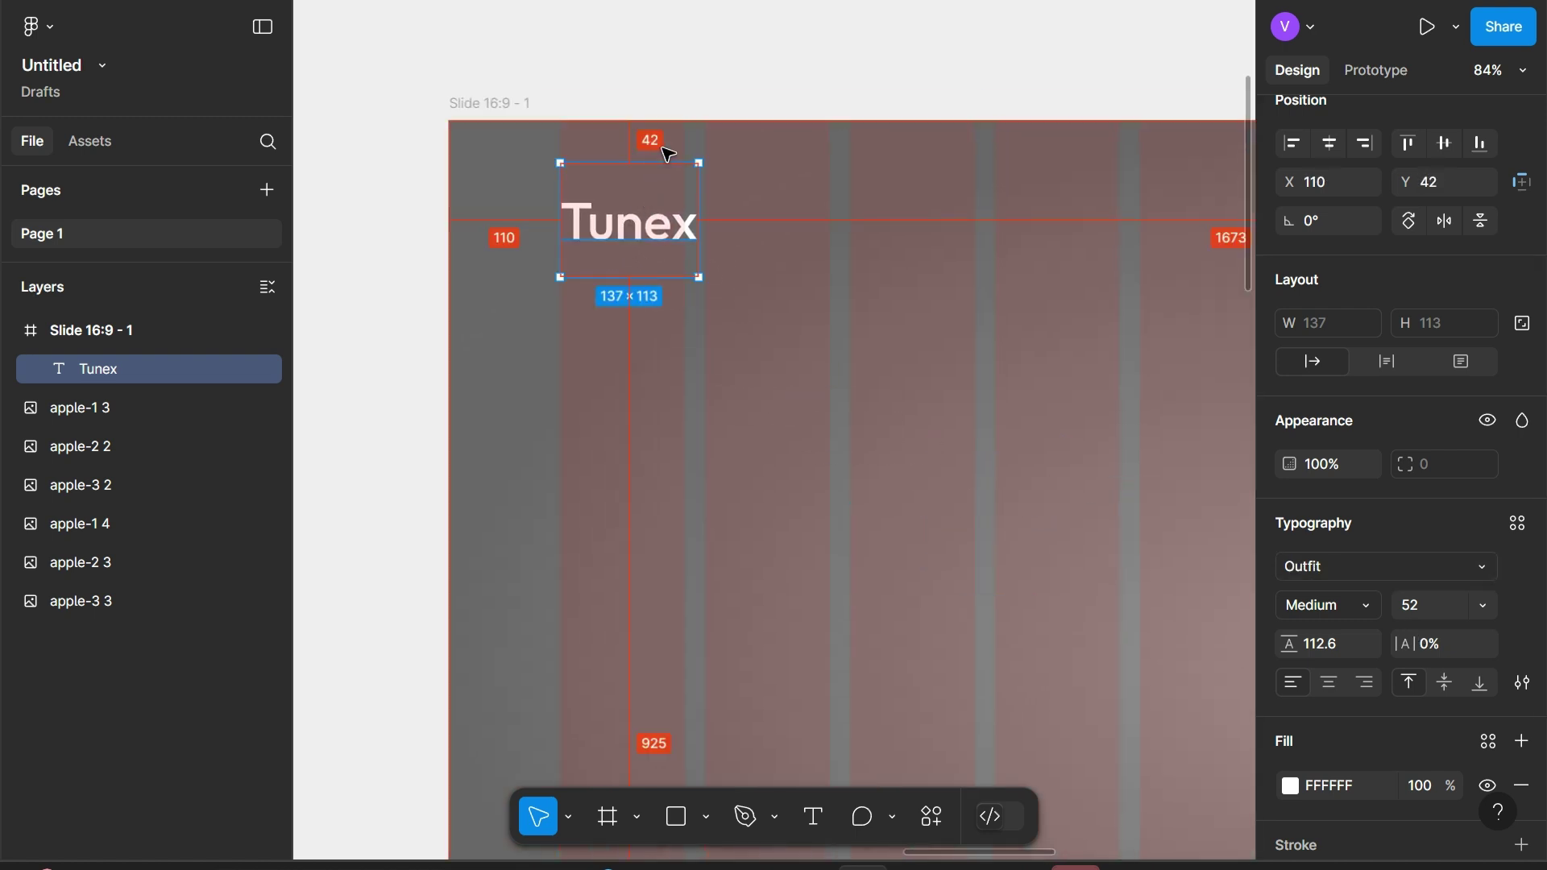
key(Down)
key(Down)
key(Down)
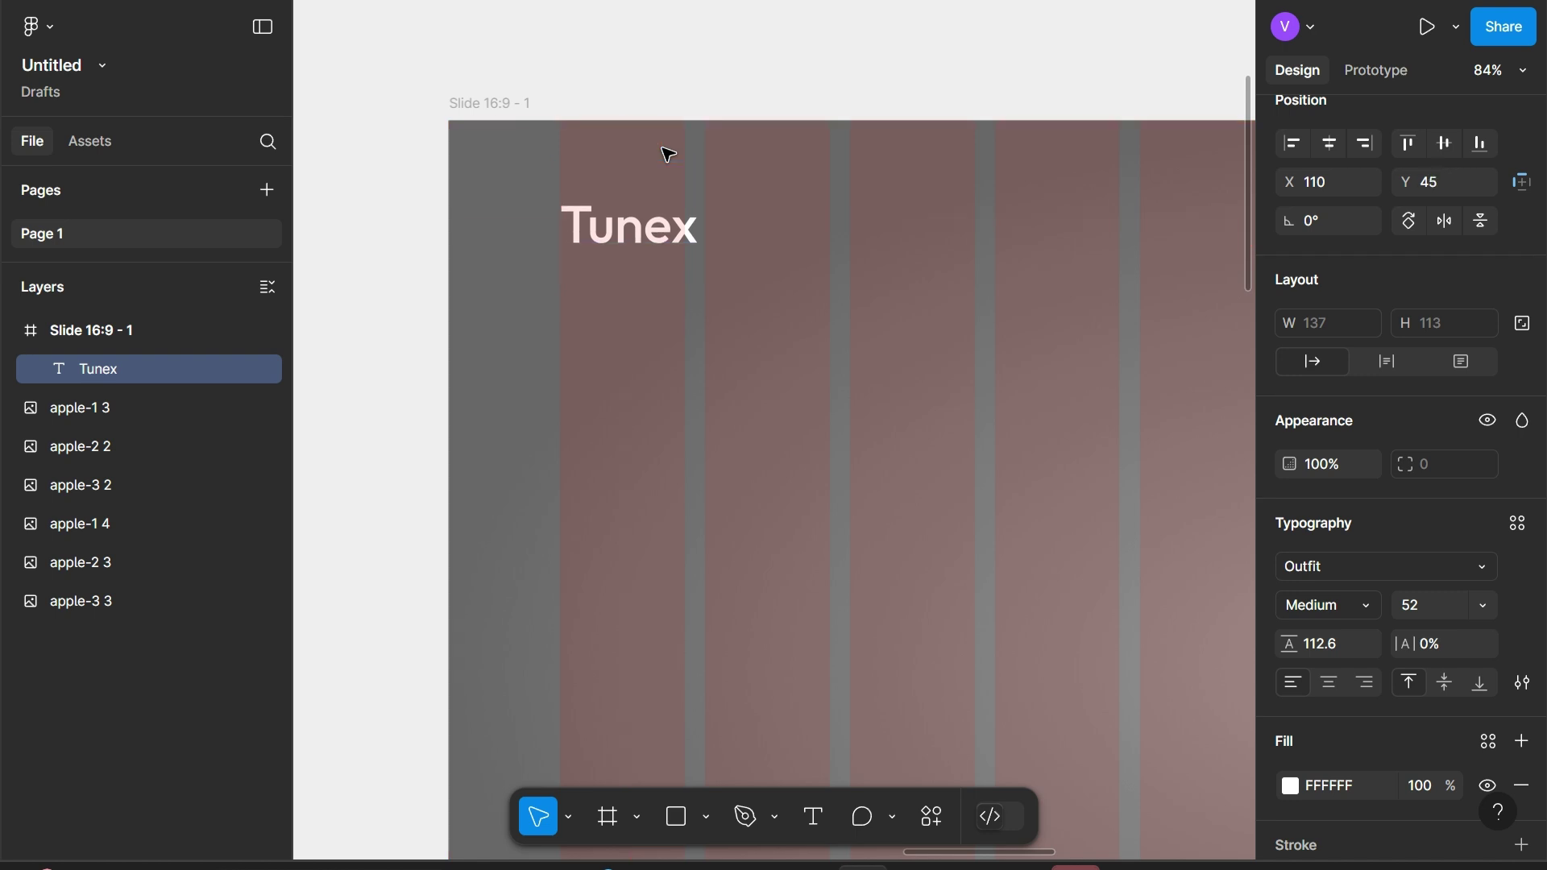
key(Down)
key(Down)
Duplicate Tunex as a 'Home' label in Outfit Light 24 with Auto line height
drag(655, 207, 764, 394)
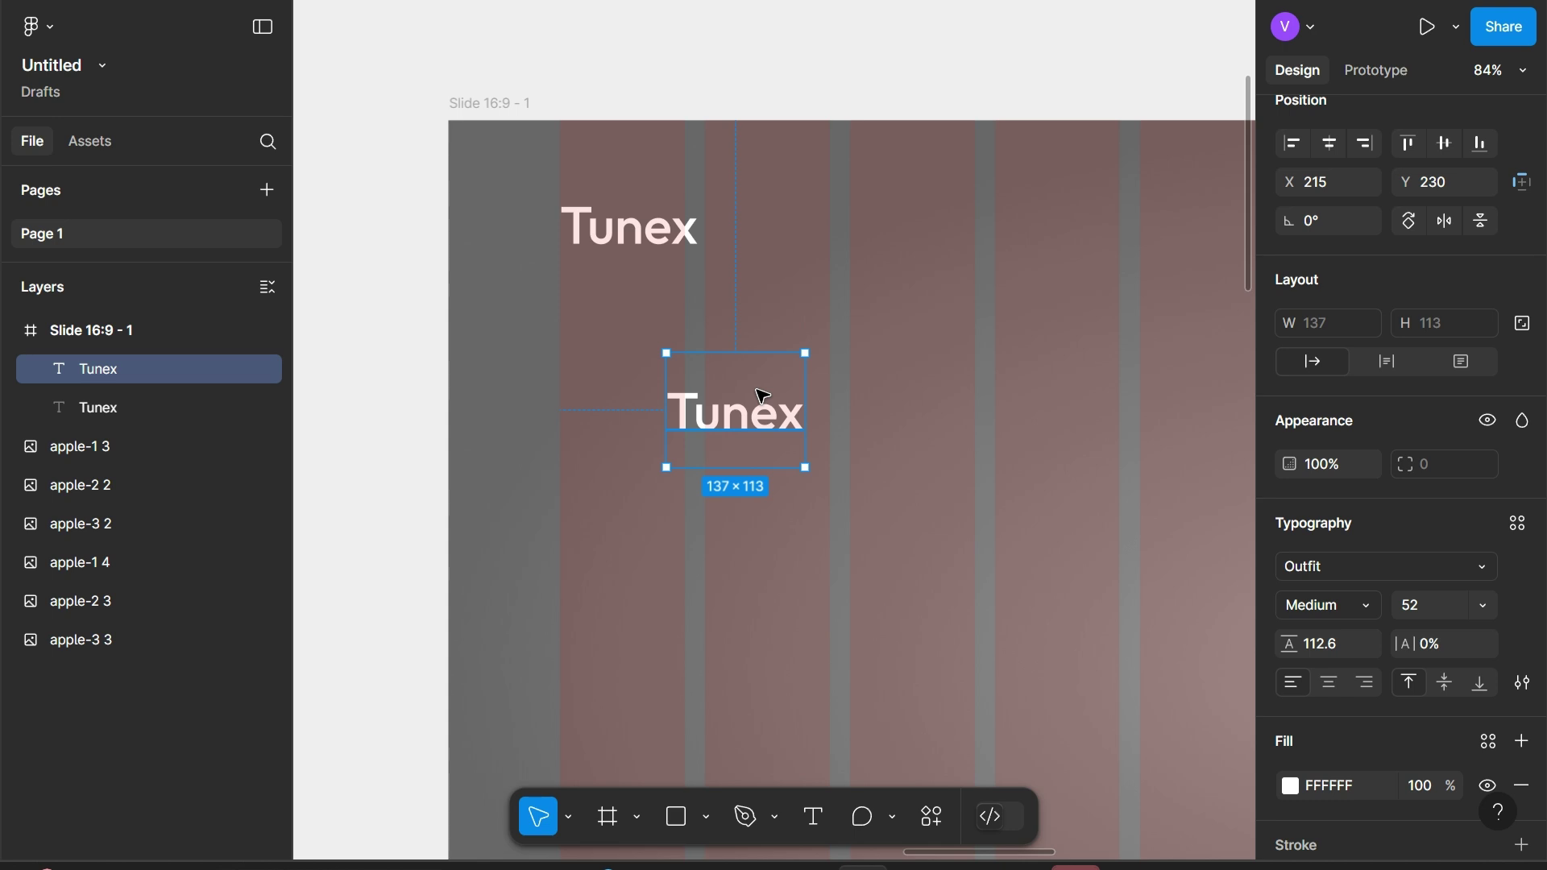
double_click(764, 395)
text(Home)
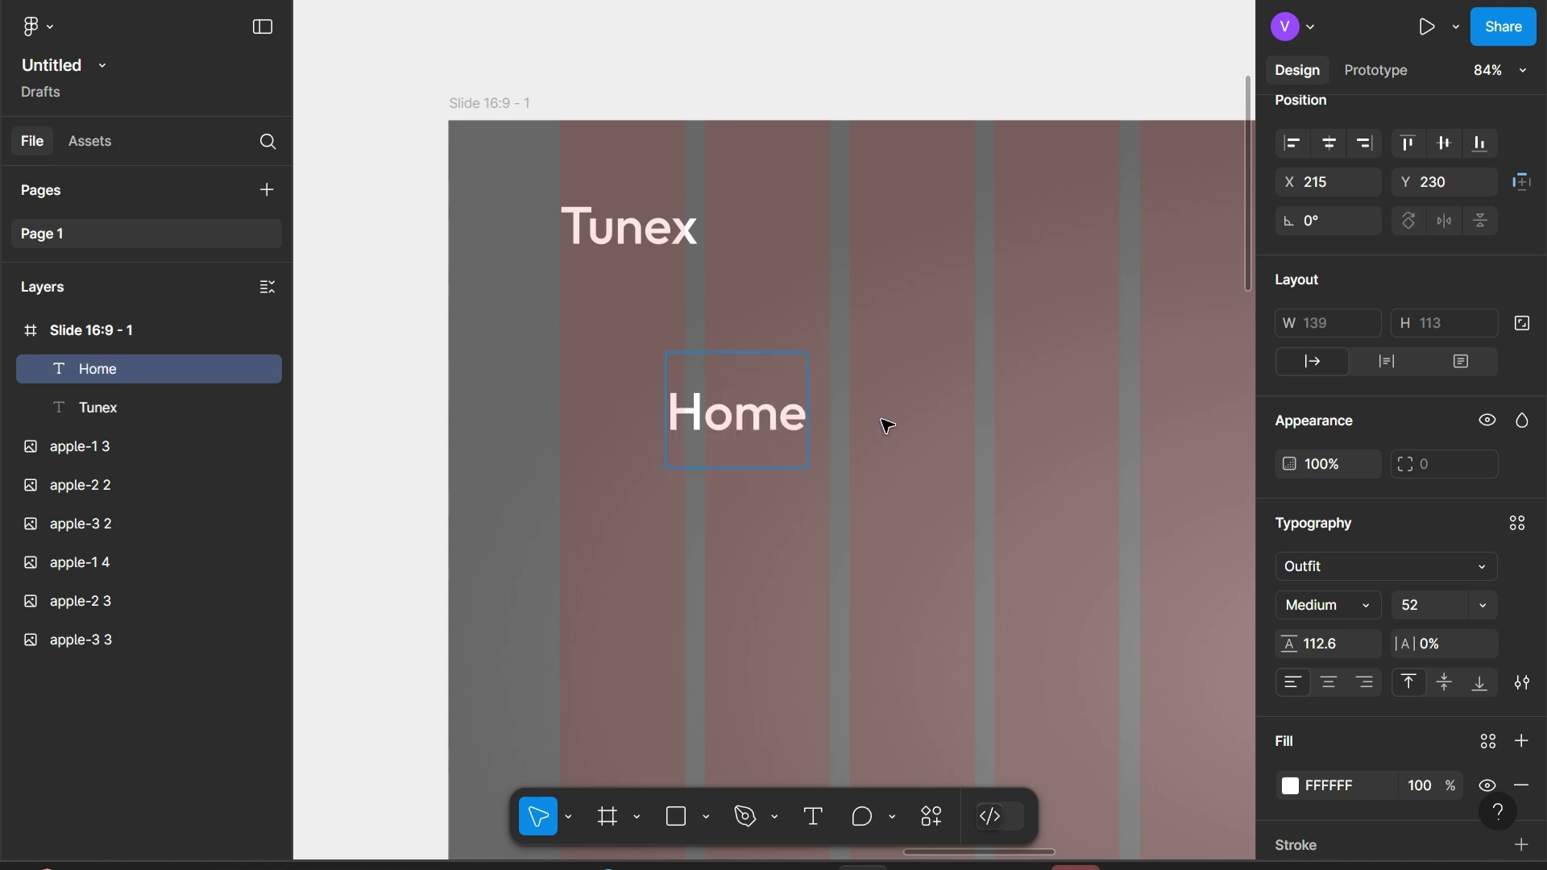
key(Escape)
click(1335, 614)
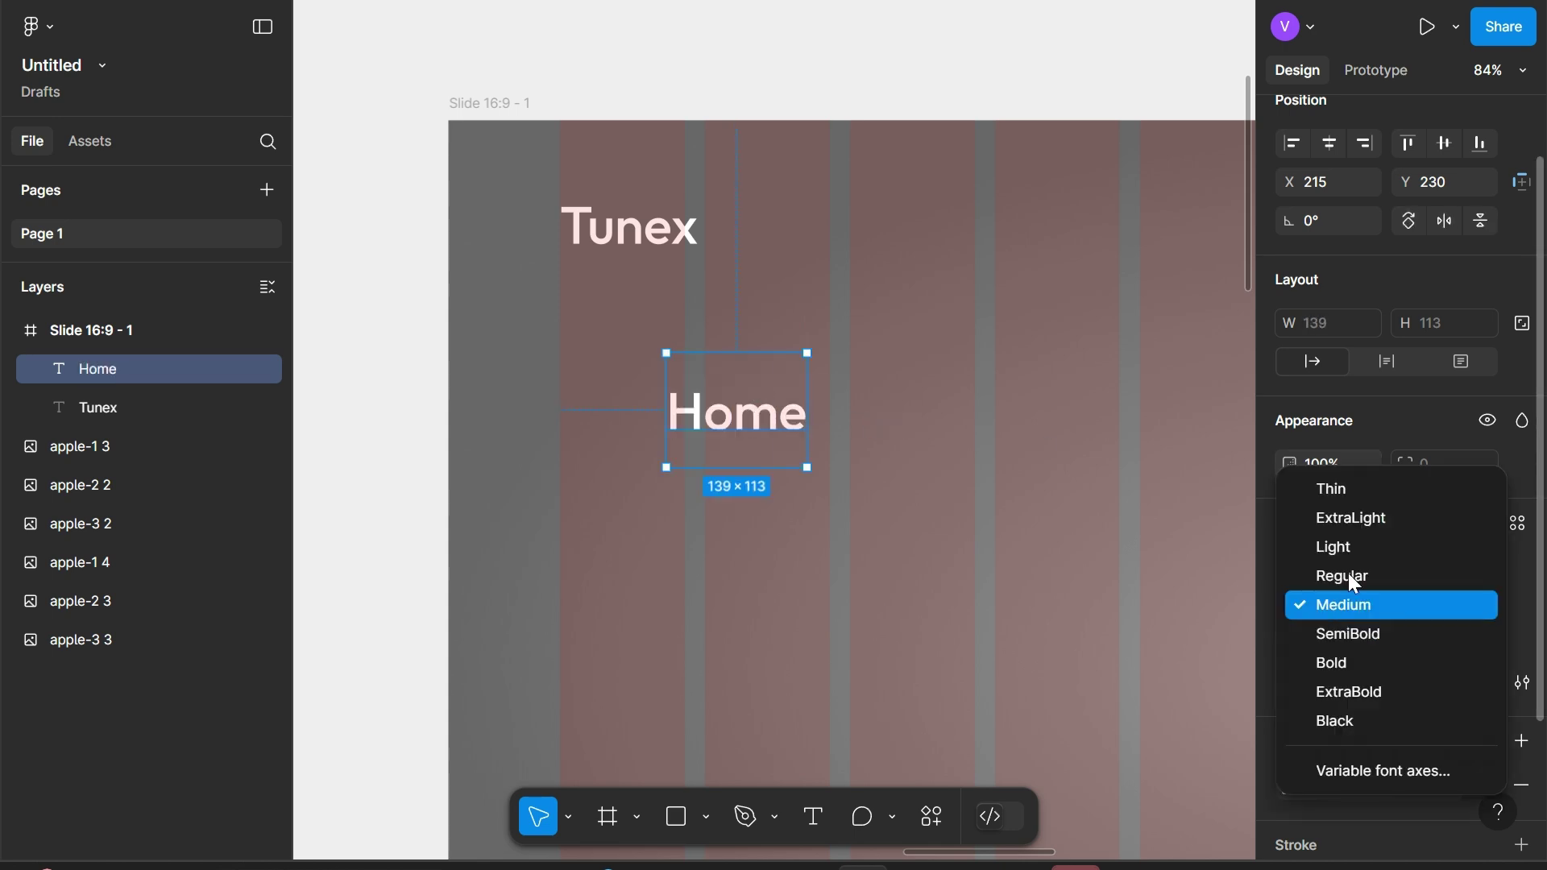
click(1354, 546)
text(24)
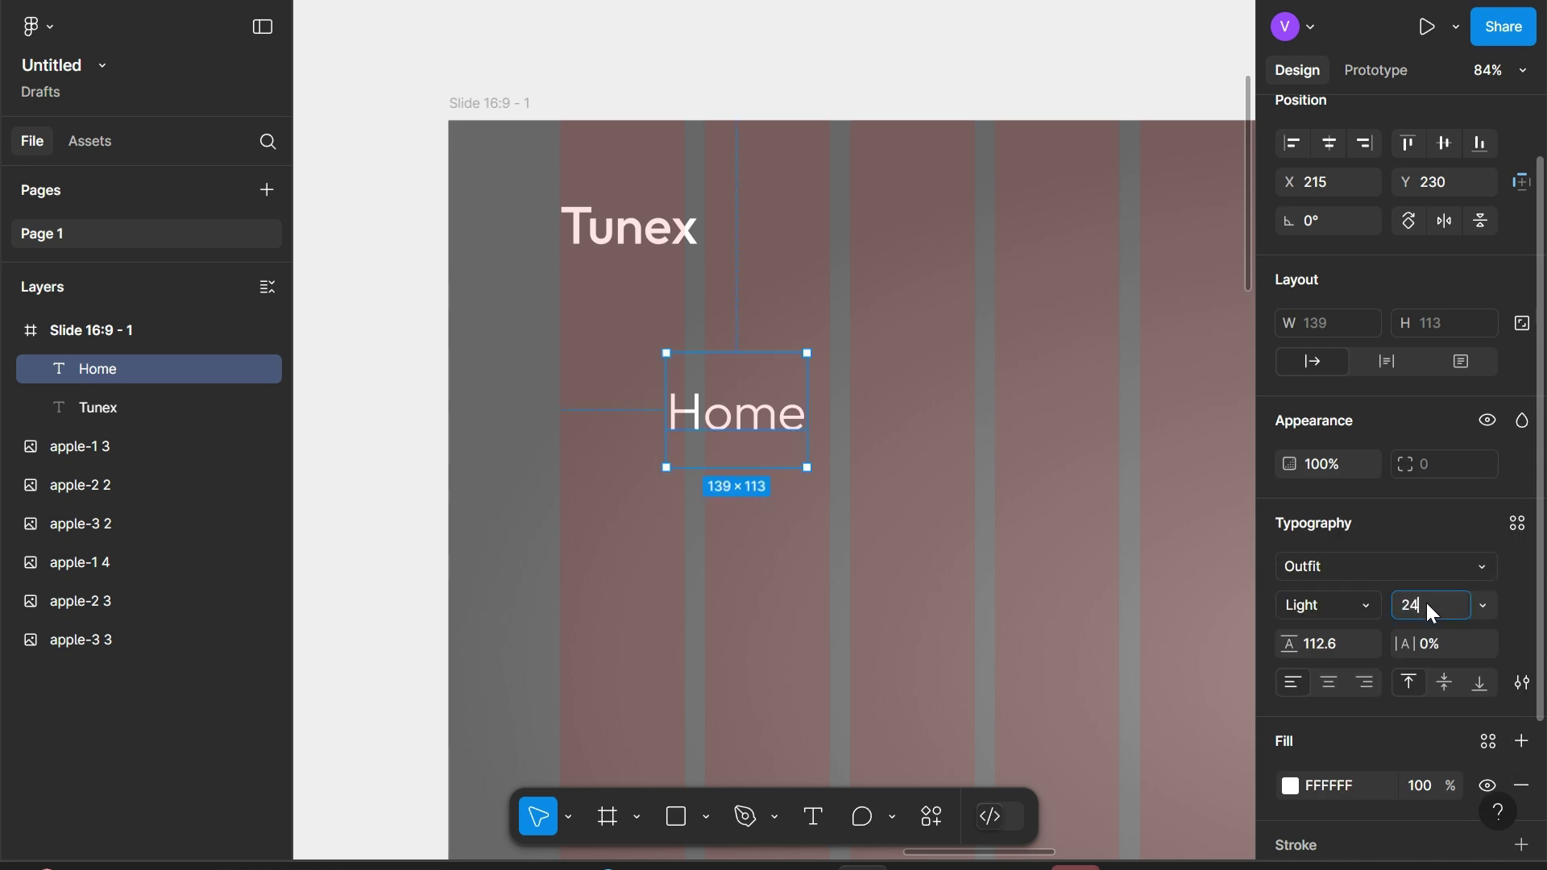
key(Return)
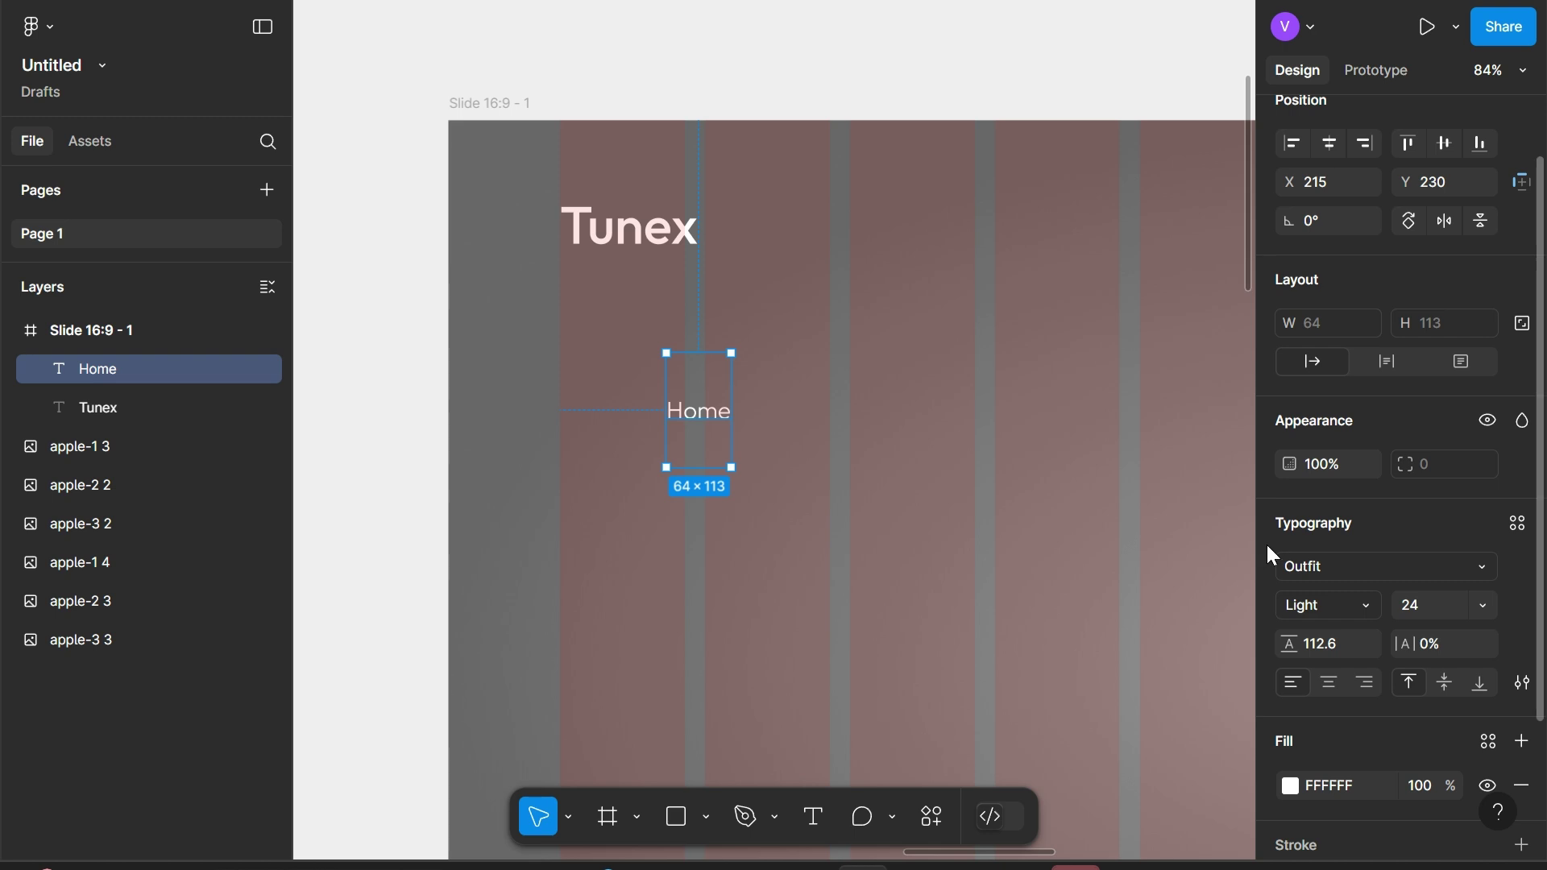
text(auto)
key(Return)
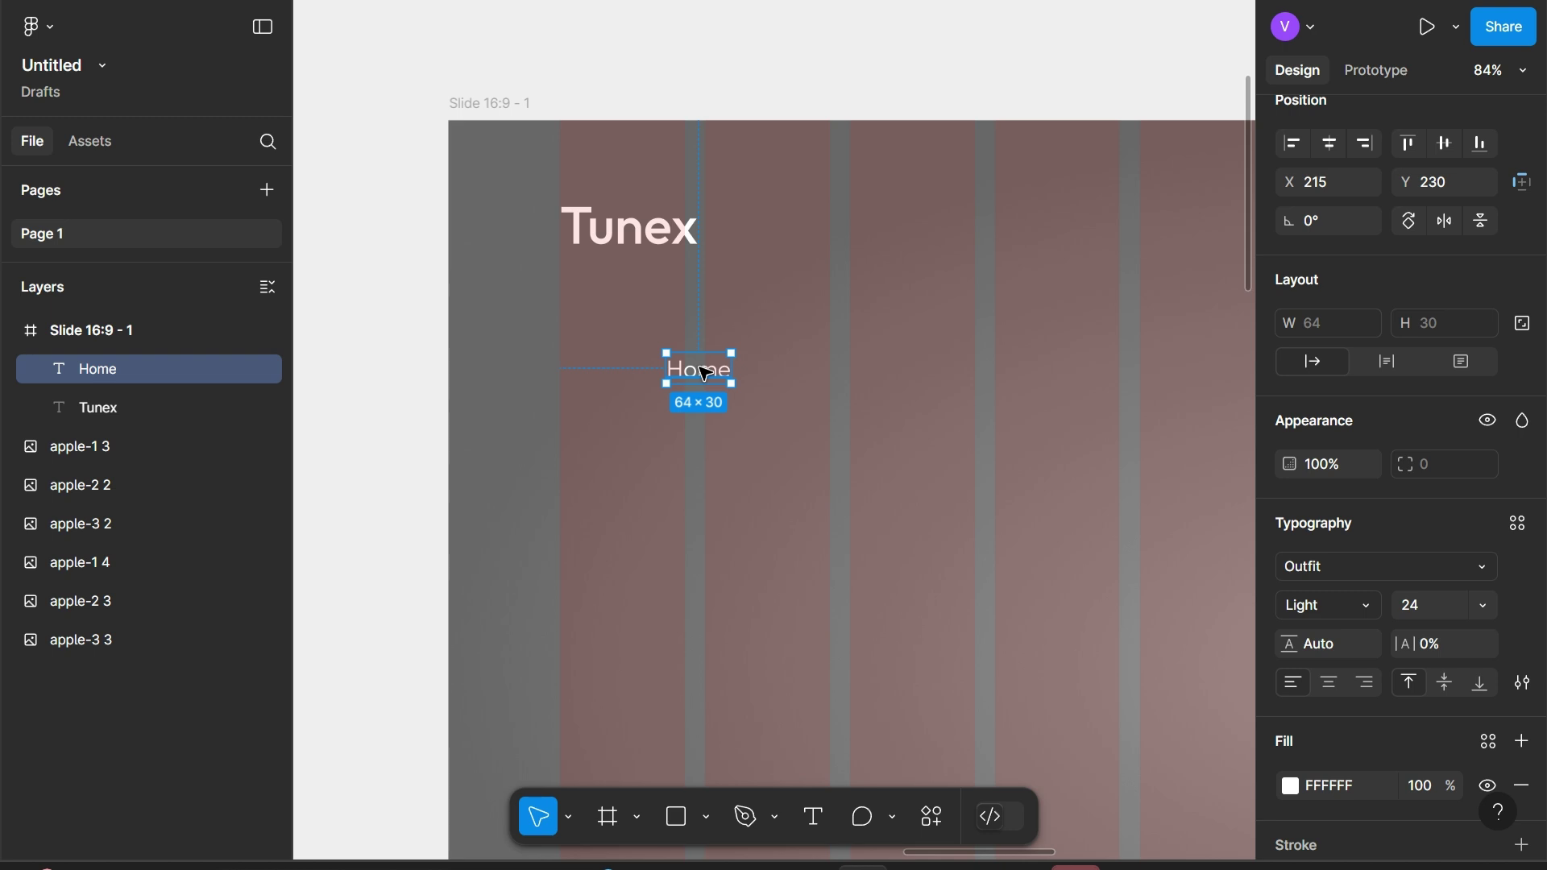
Add 'Products' and 'Accessories' label copies to the right of Home
drag(707, 373, 826, 373)
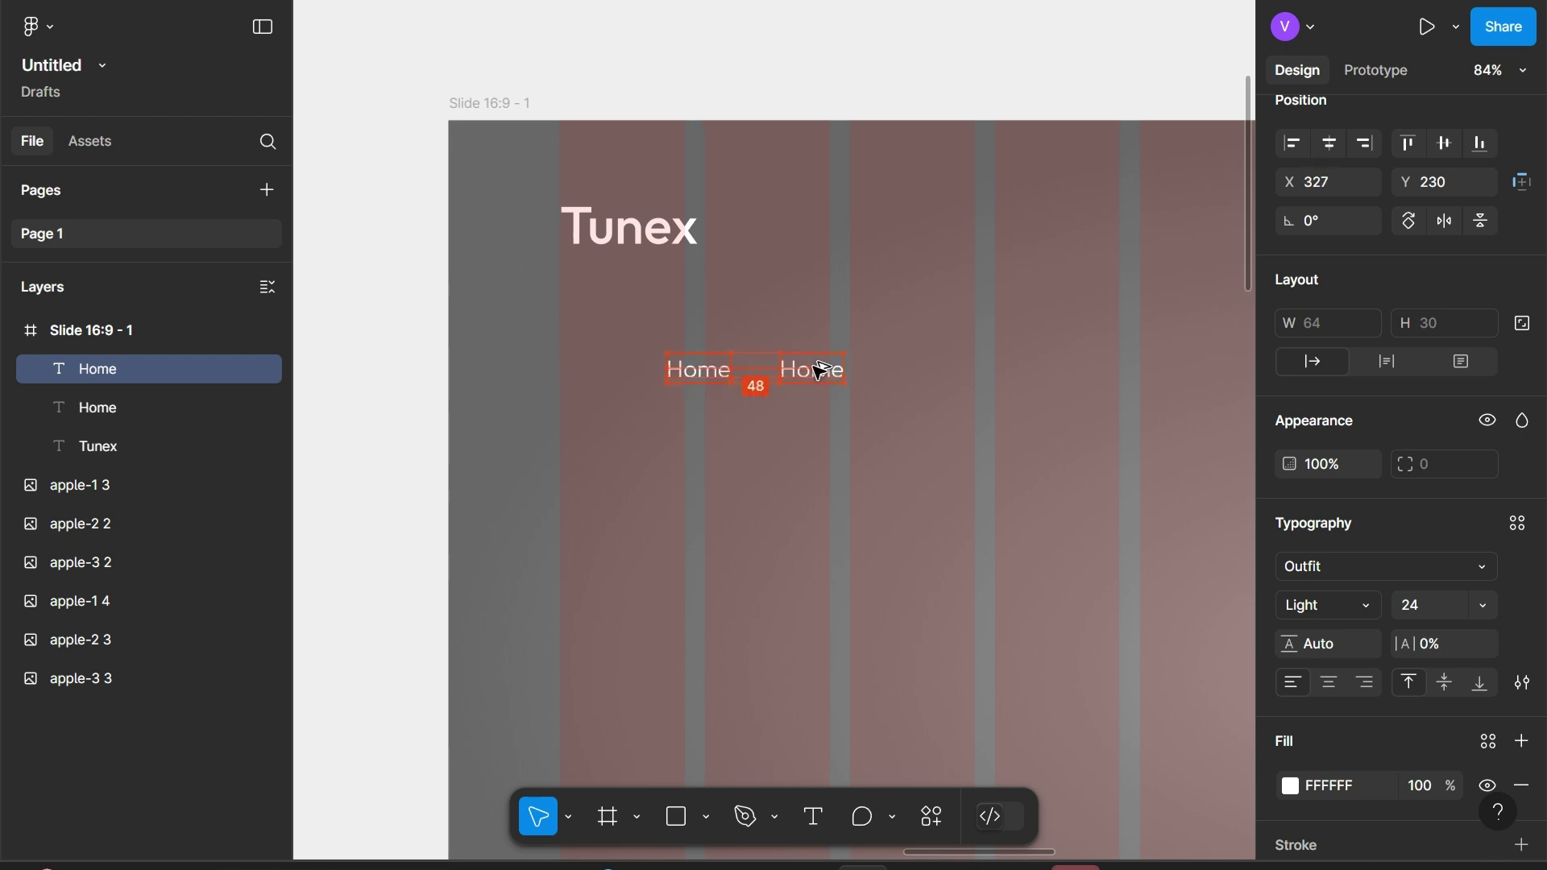
double_click(816, 368)
text(Pro)
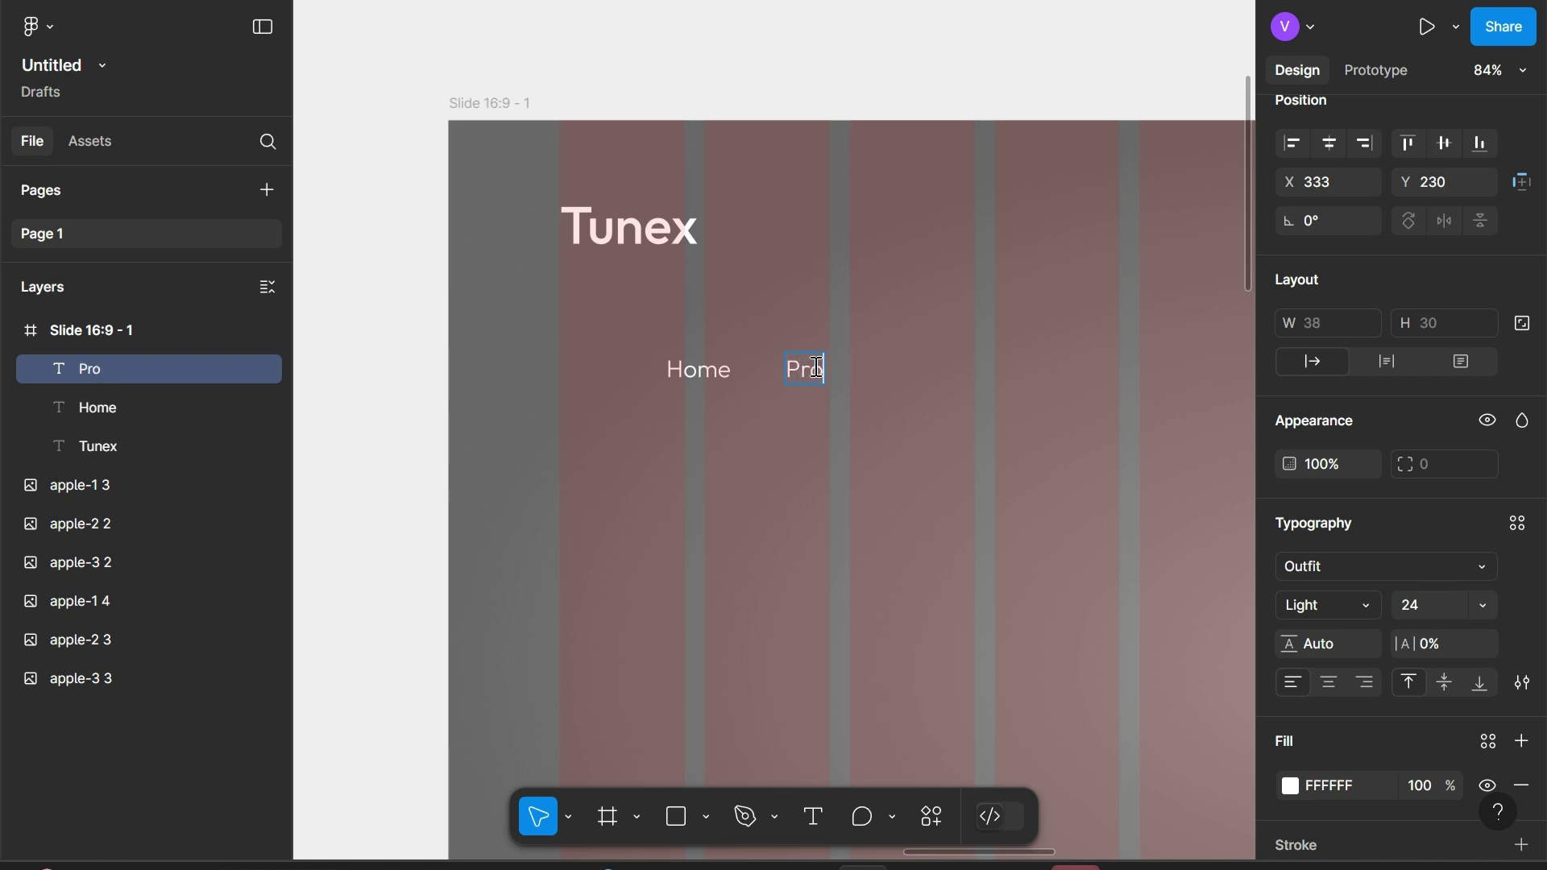
text(ducts)
key(Escape)
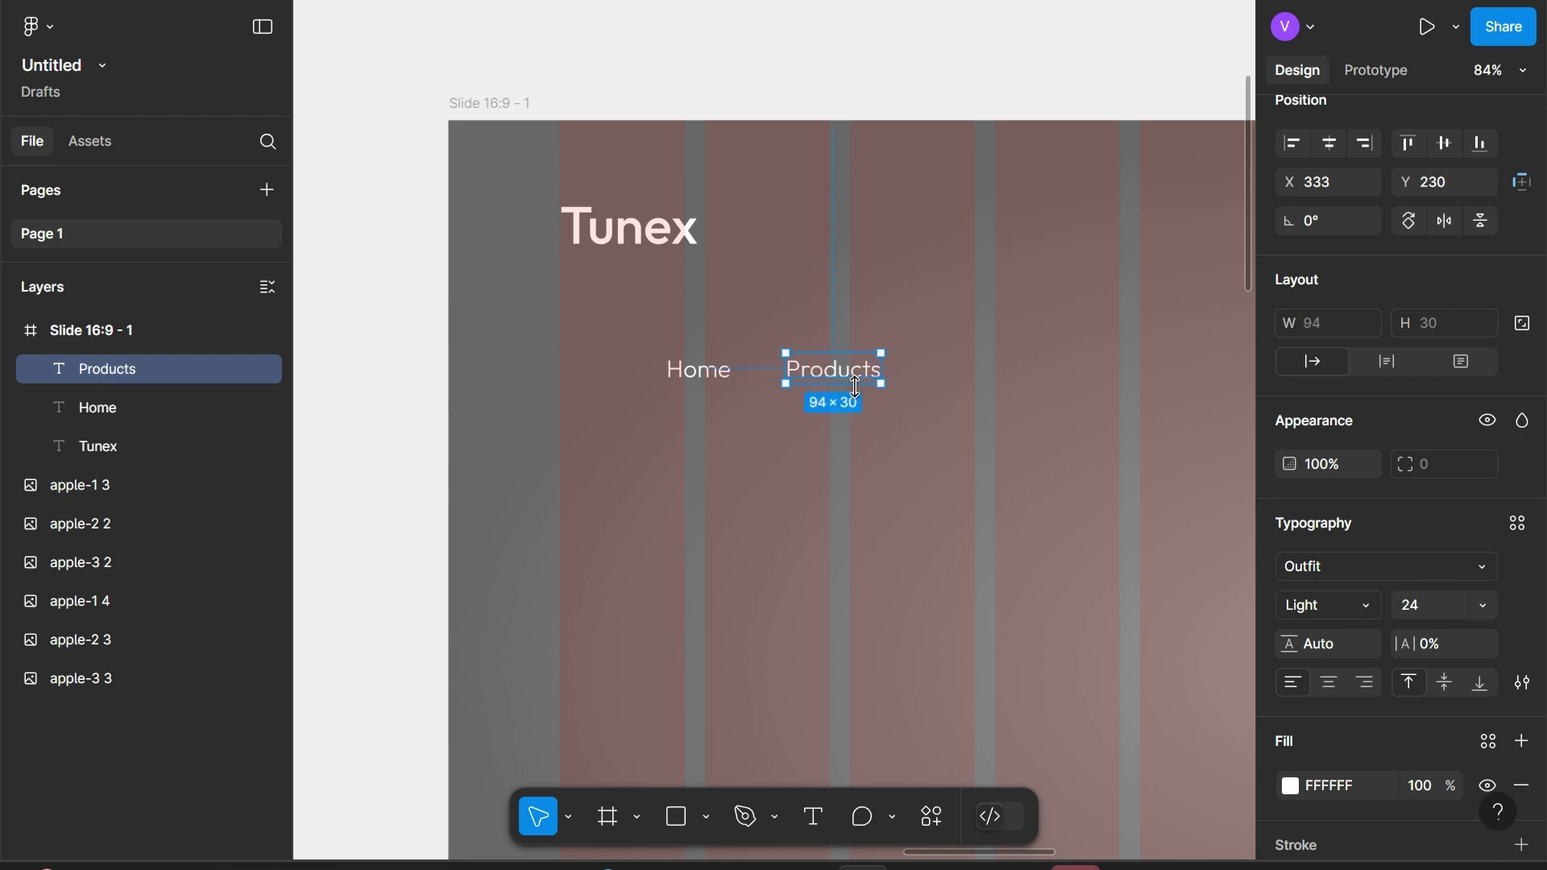
drag(841, 373, 983, 369)
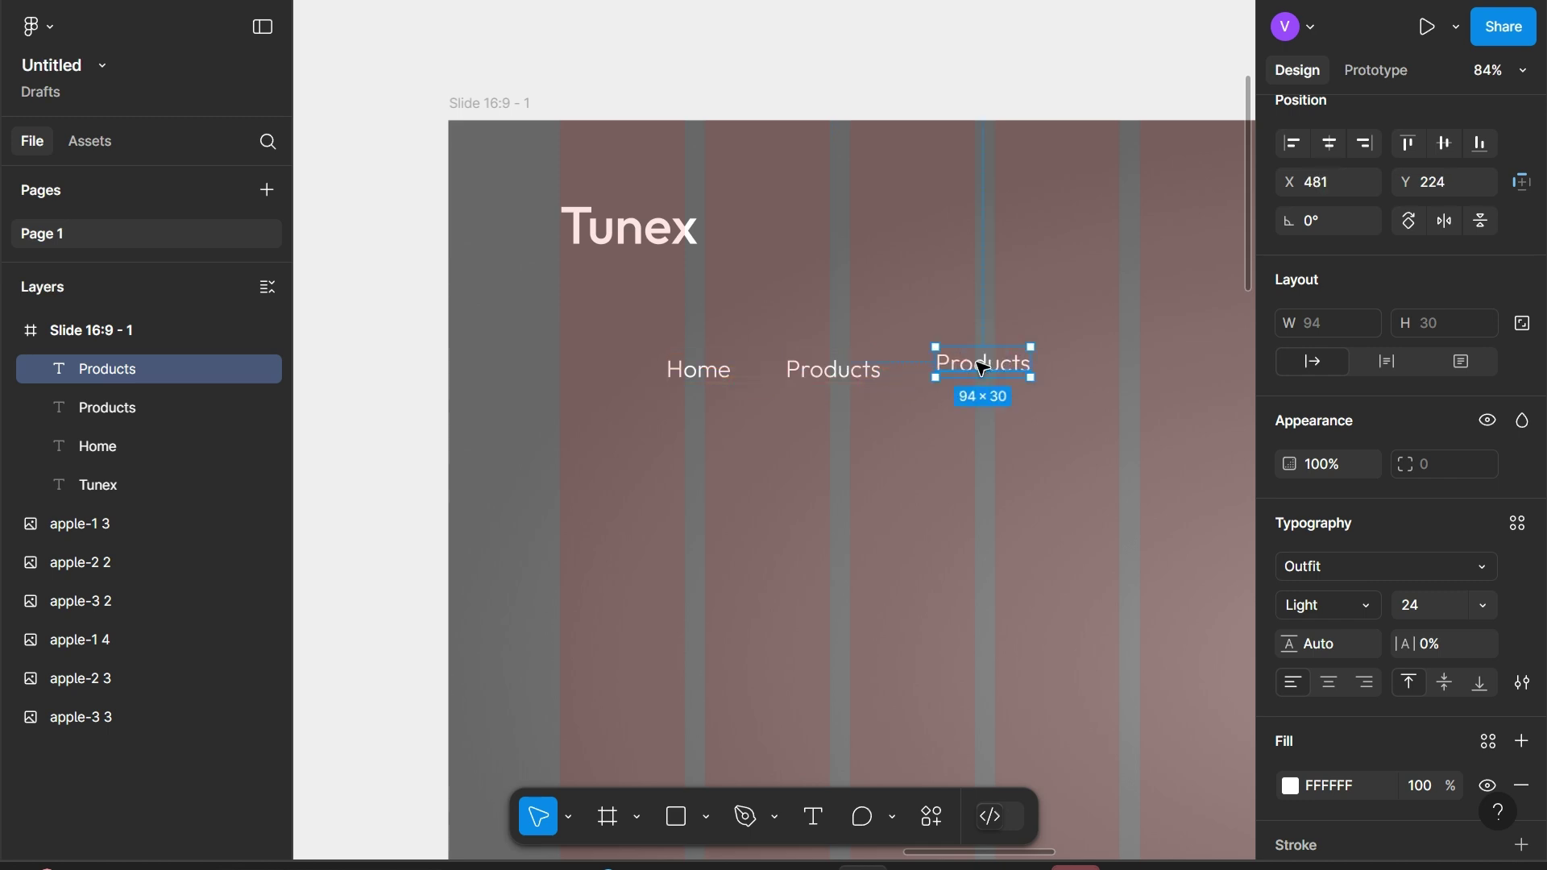
double_click(983, 368)
text(Accessori)
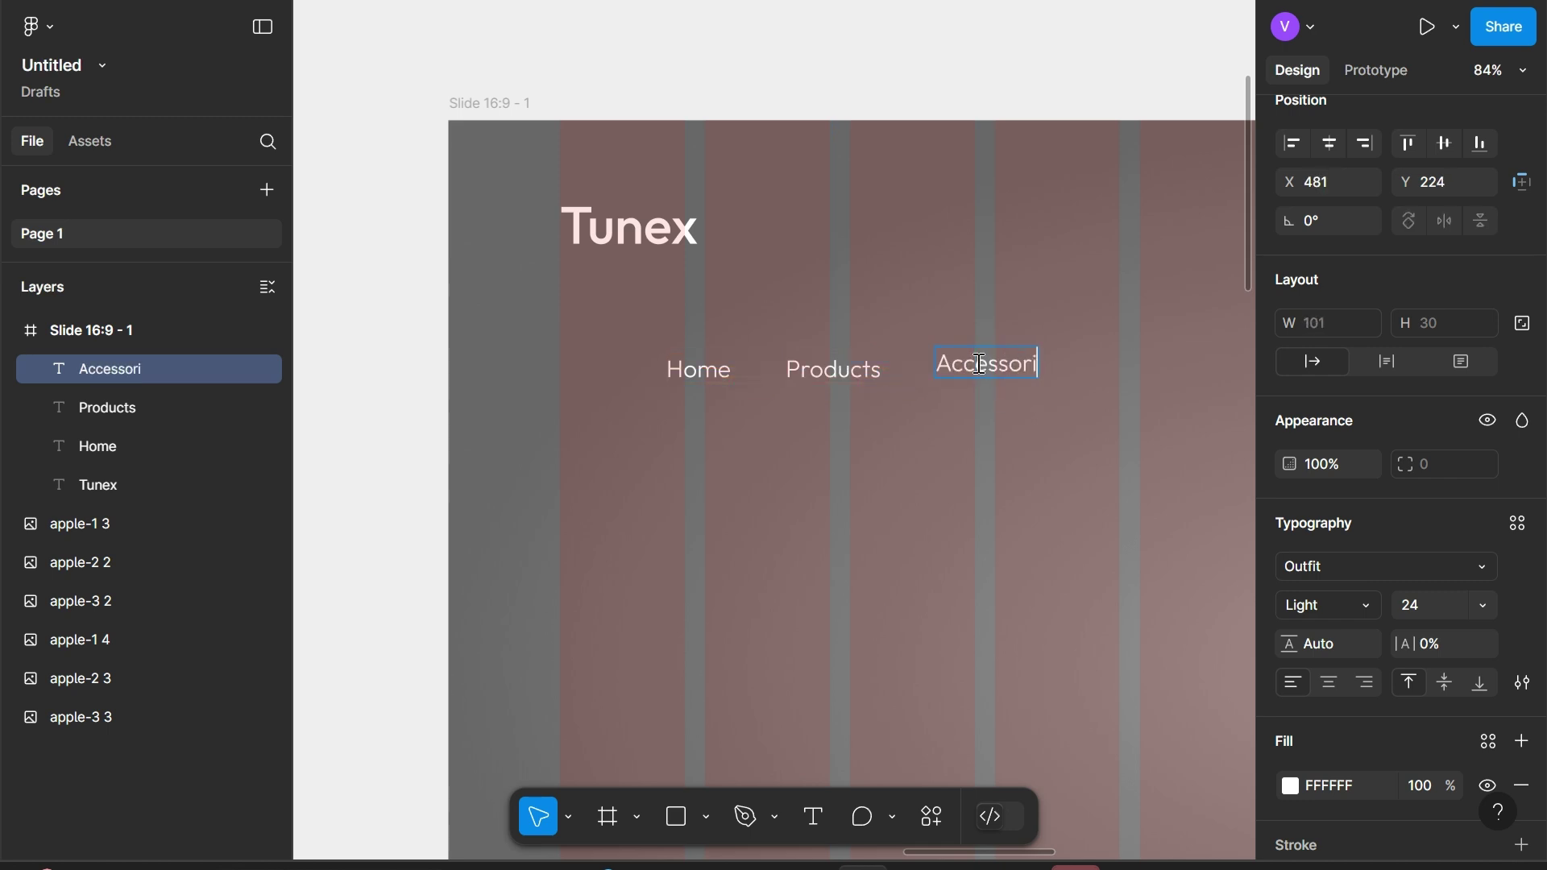
text(es)
scroll(980, 365, up, 1)
scroll(980, 364, right, 5)
key(Escape)
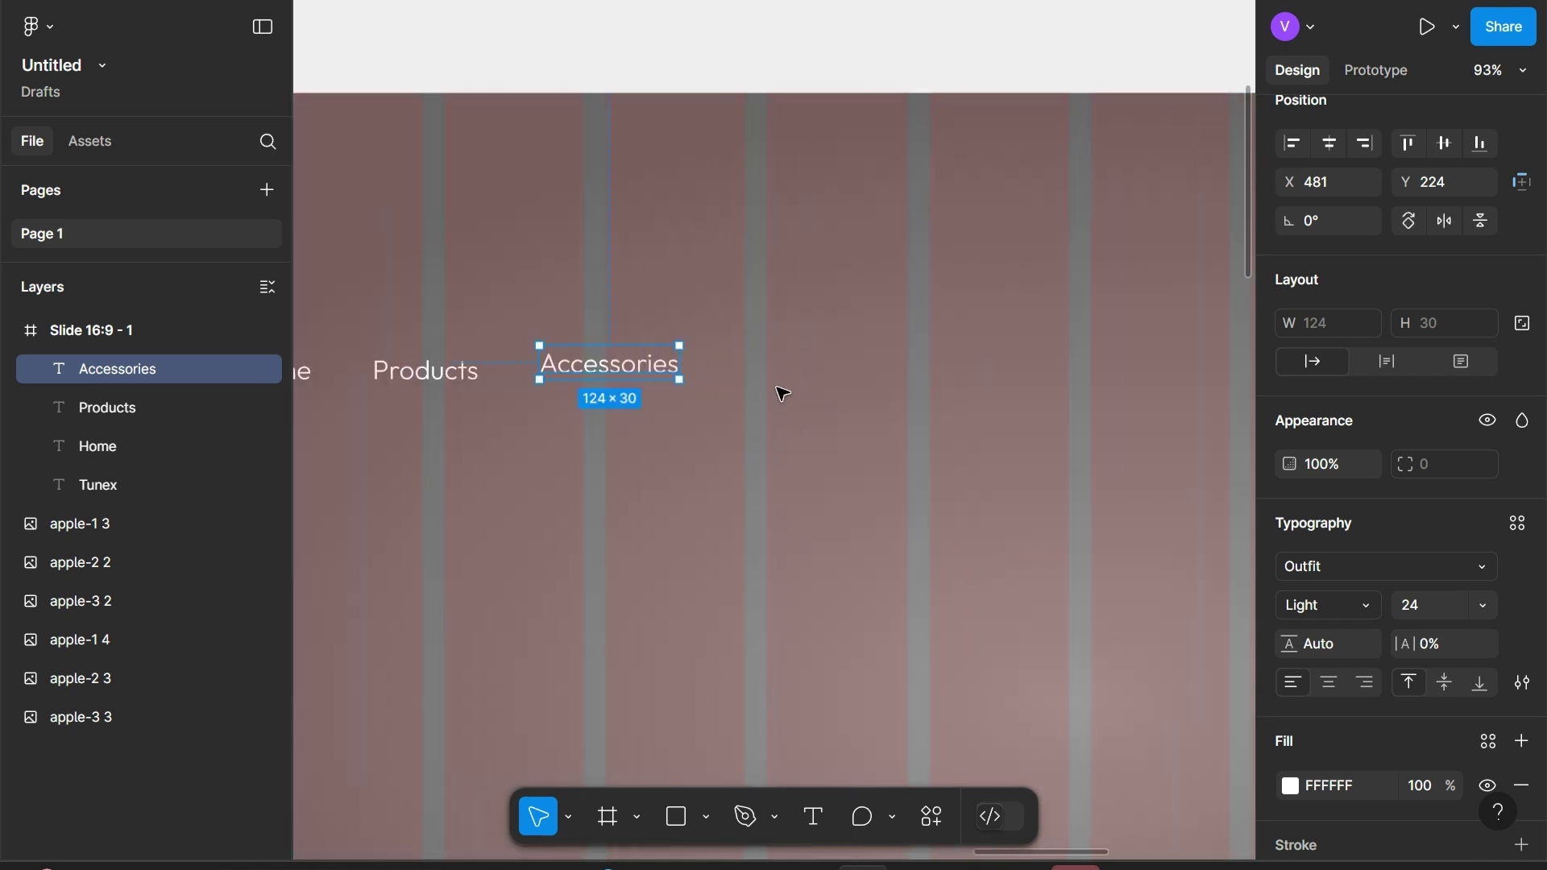
Add 'About Us' and 'Support' label copies further right
key(ctrl+d)
drag(587, 366, 797, 365)
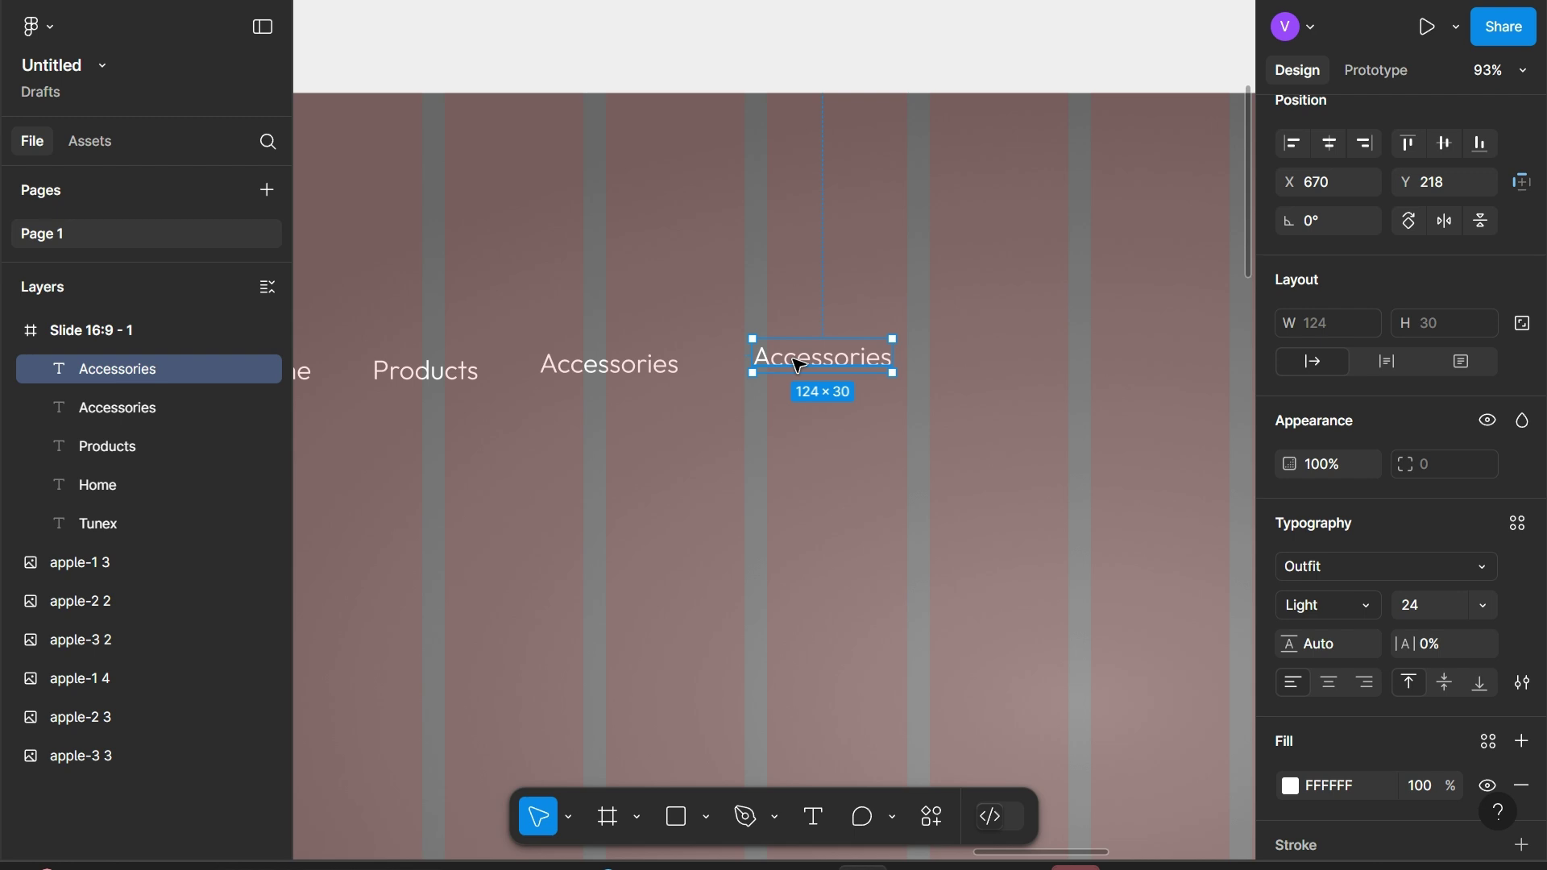
double_click(798, 365)
text(About)
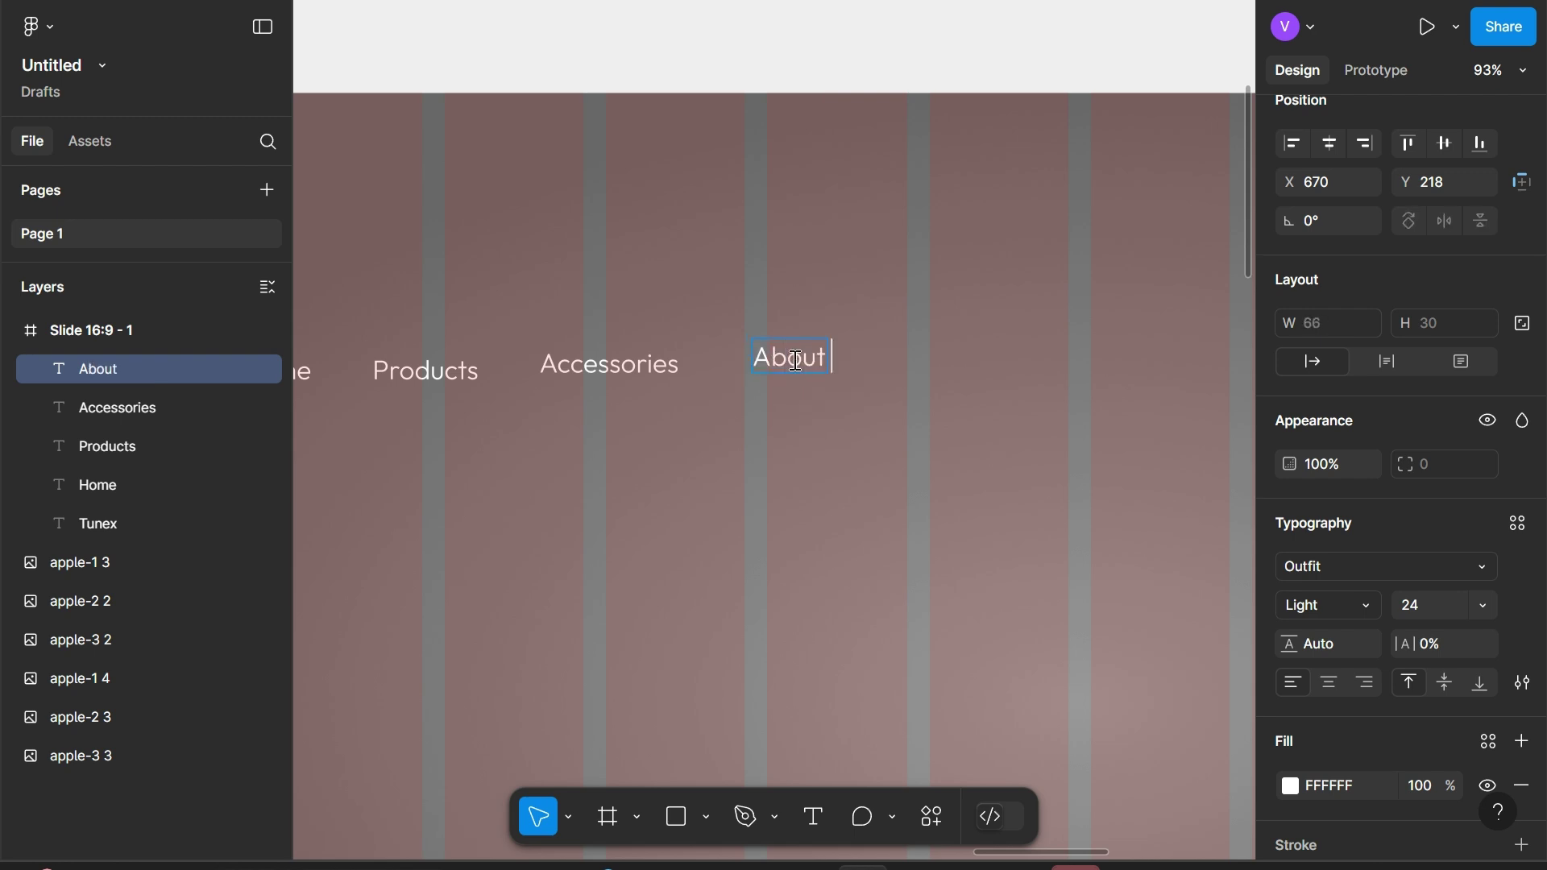
text( Us)
key(Escape)
key(ctrl+d)
drag(810, 364, 894, 427)
double_click(895, 427)
text(S)
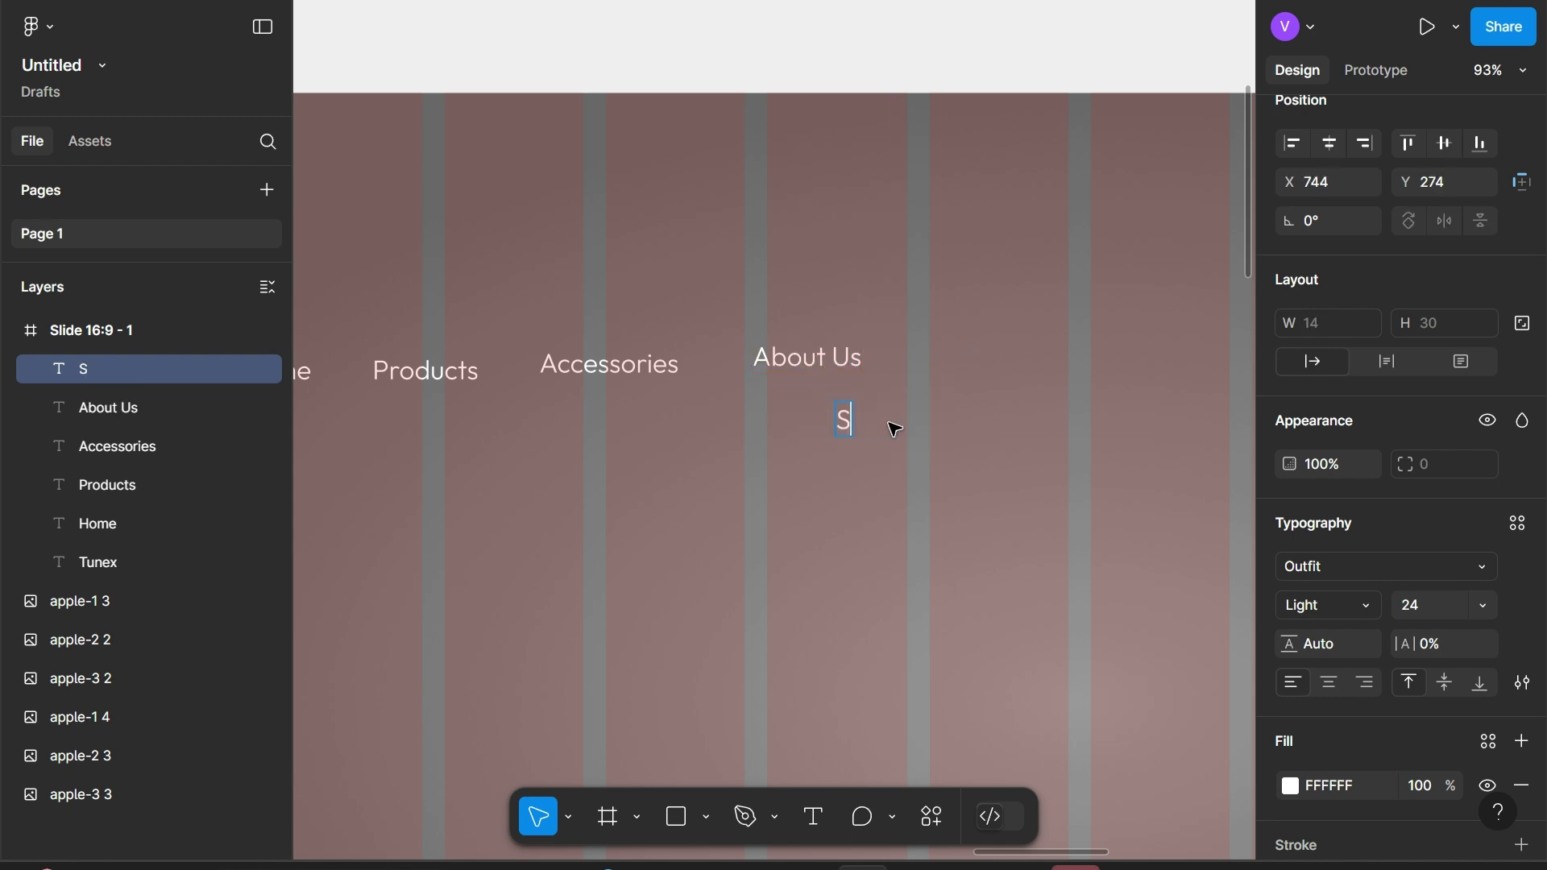
text(upport)
key(Escape)
Move Support beside About Us and select all five navigation labels
scroll(752, 459, down, 2)
scroll(733, 452, down, 3)
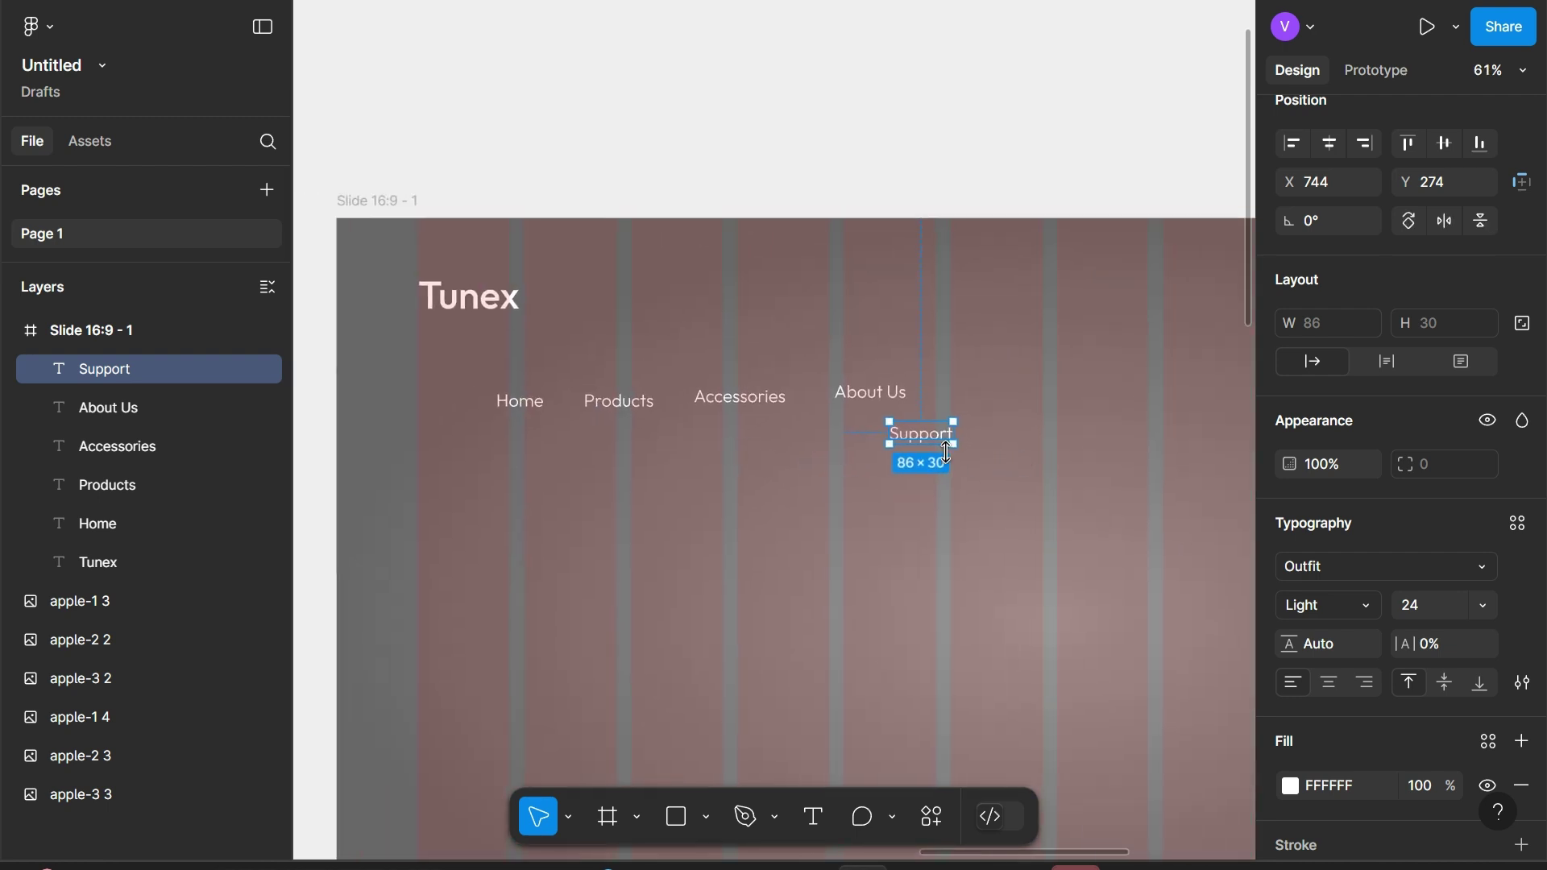
drag(947, 451, 1001, 391)
shift+click(875, 395)
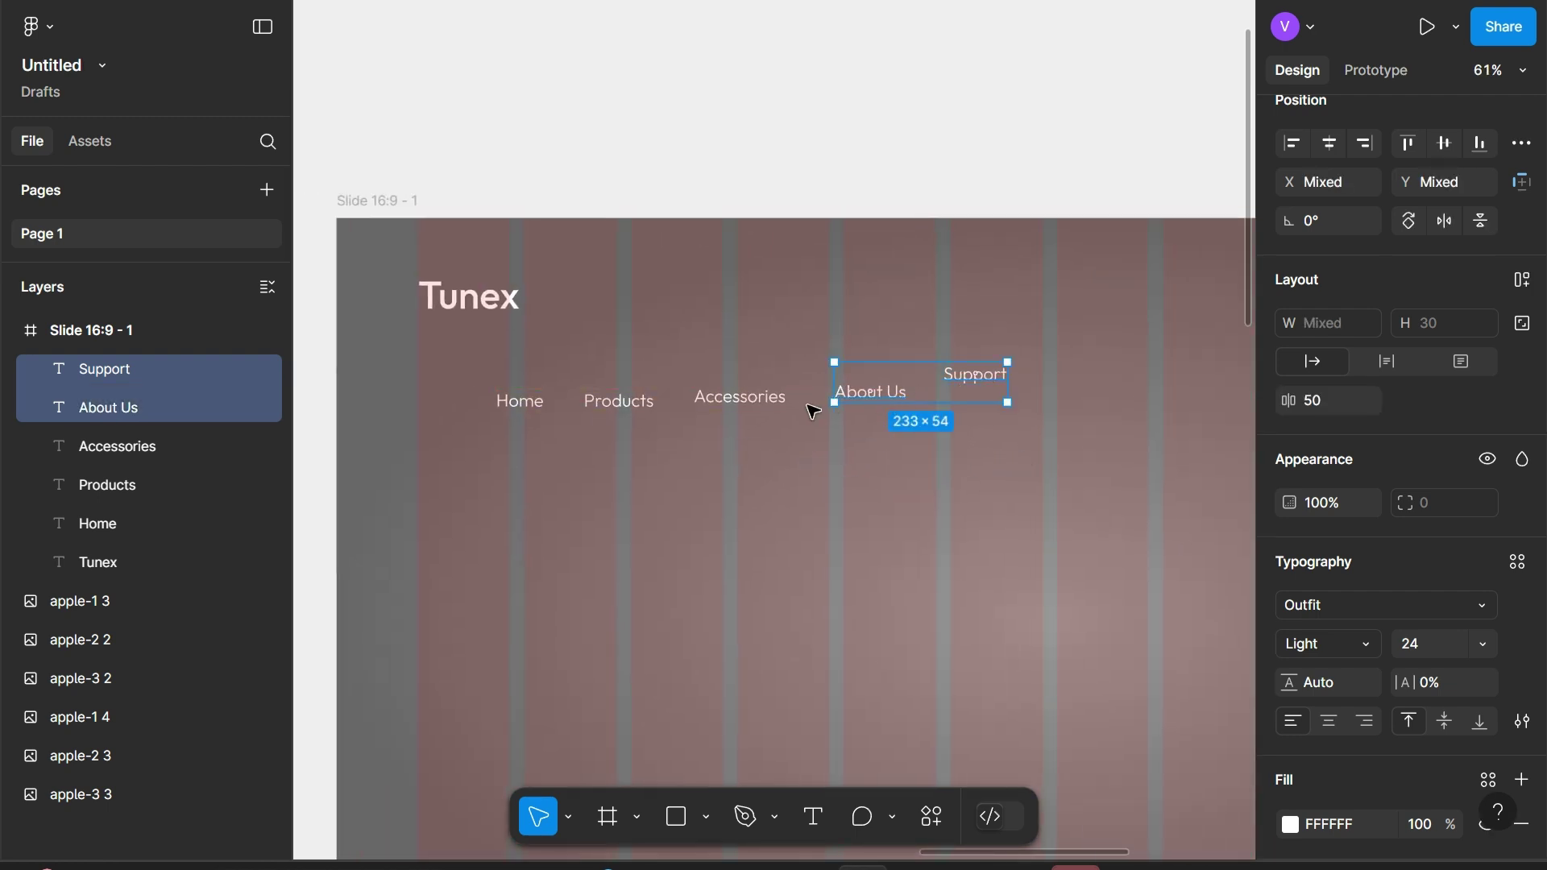
shift+click(738, 398)
shift+click(620, 403)
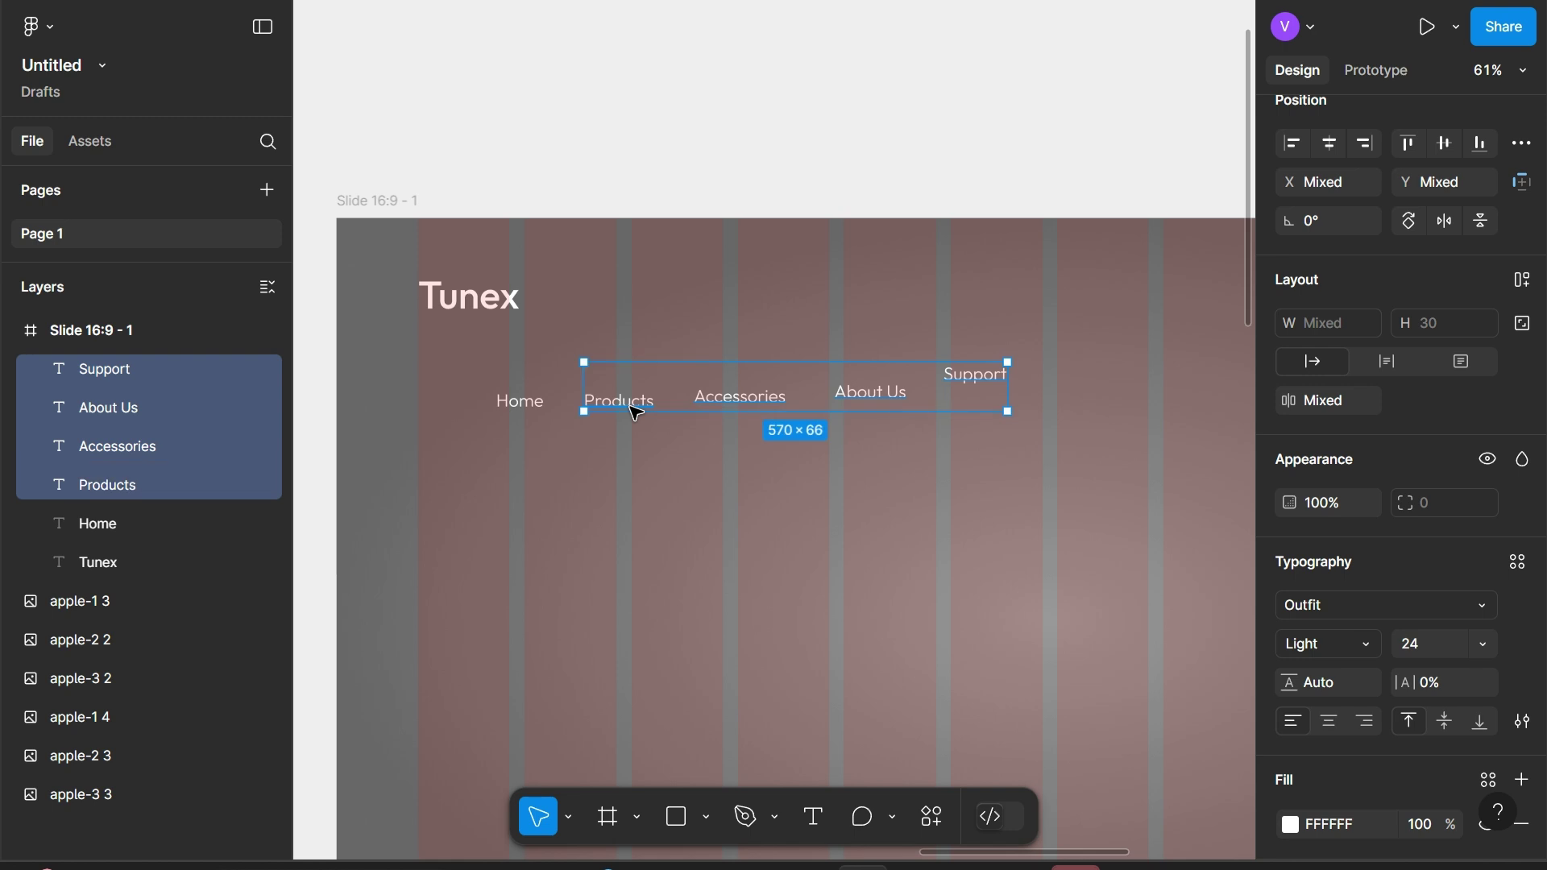
shift+click(520, 403)
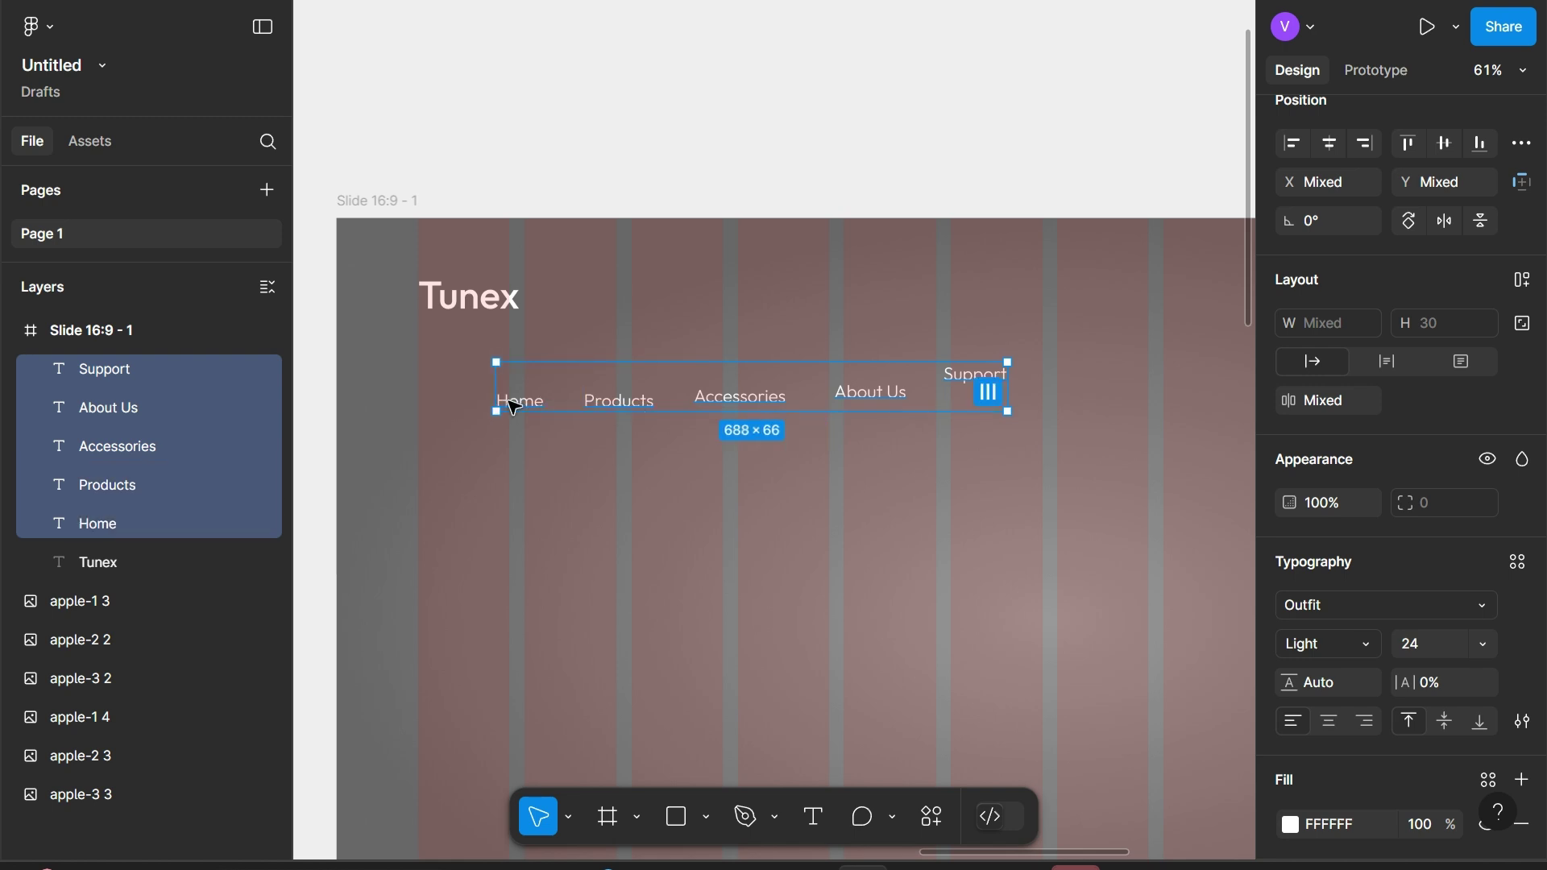
Wrap the labels in a horizontal, left-aligned auto-layout frame 761 wide with 74 gap
key(shift+a)
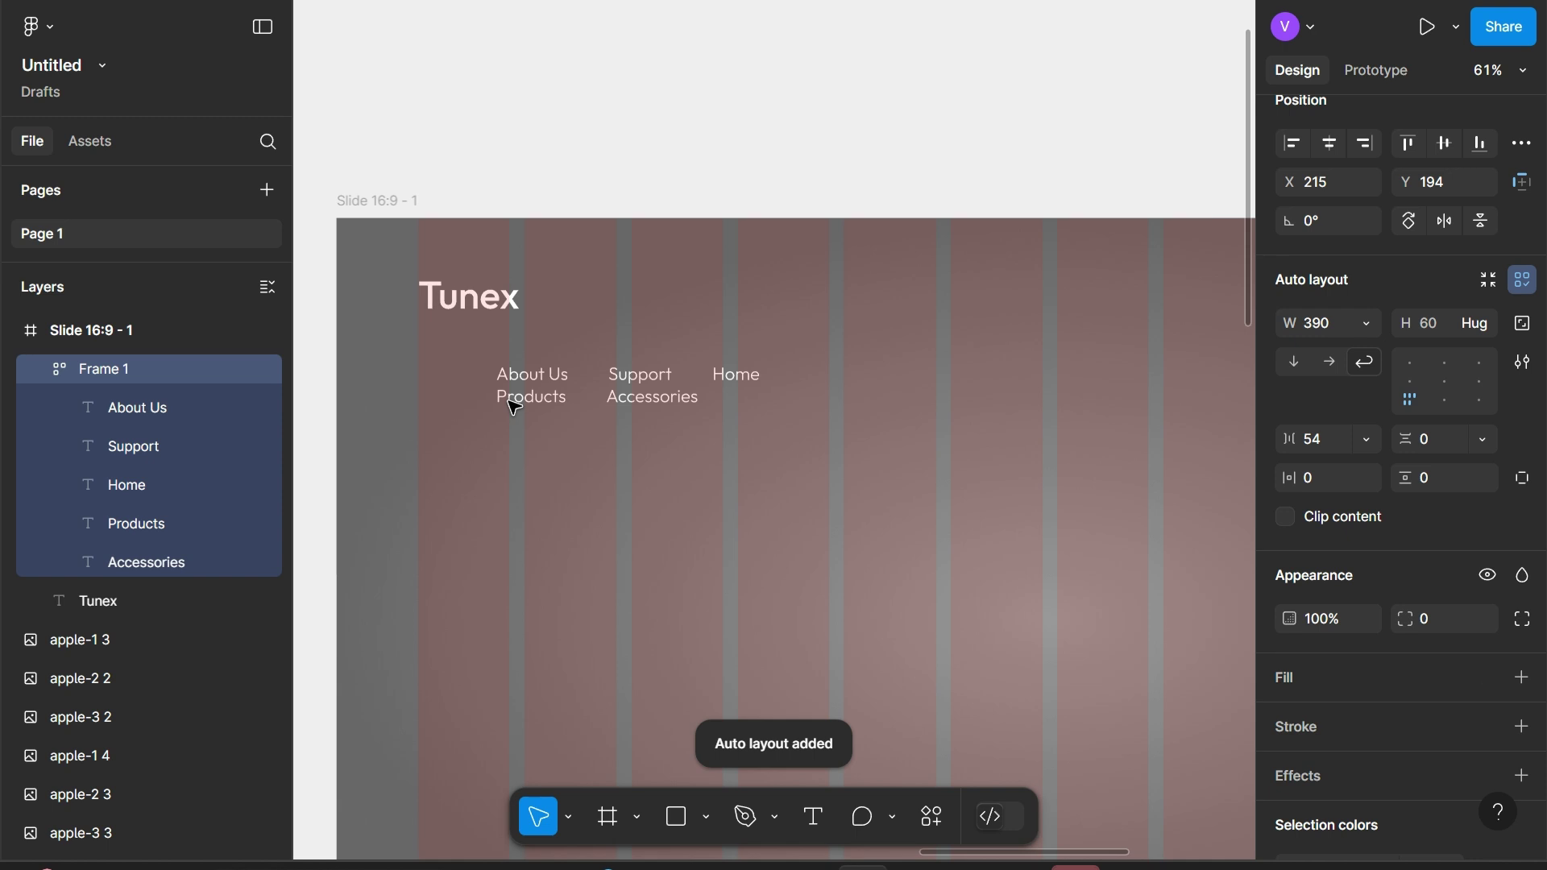
click(1330, 362)
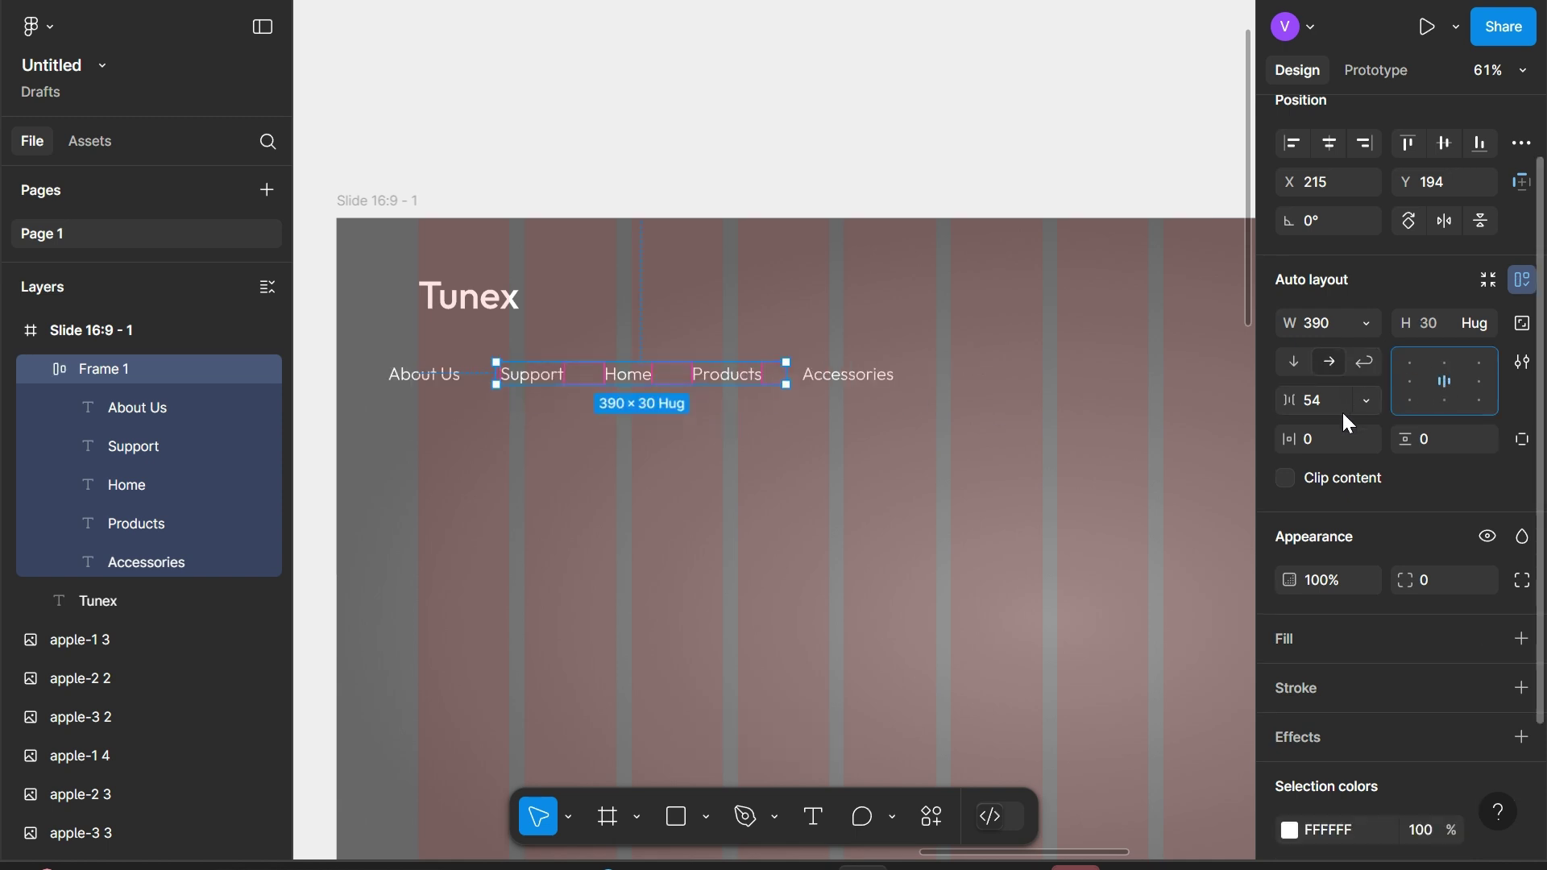
click(1410, 383)
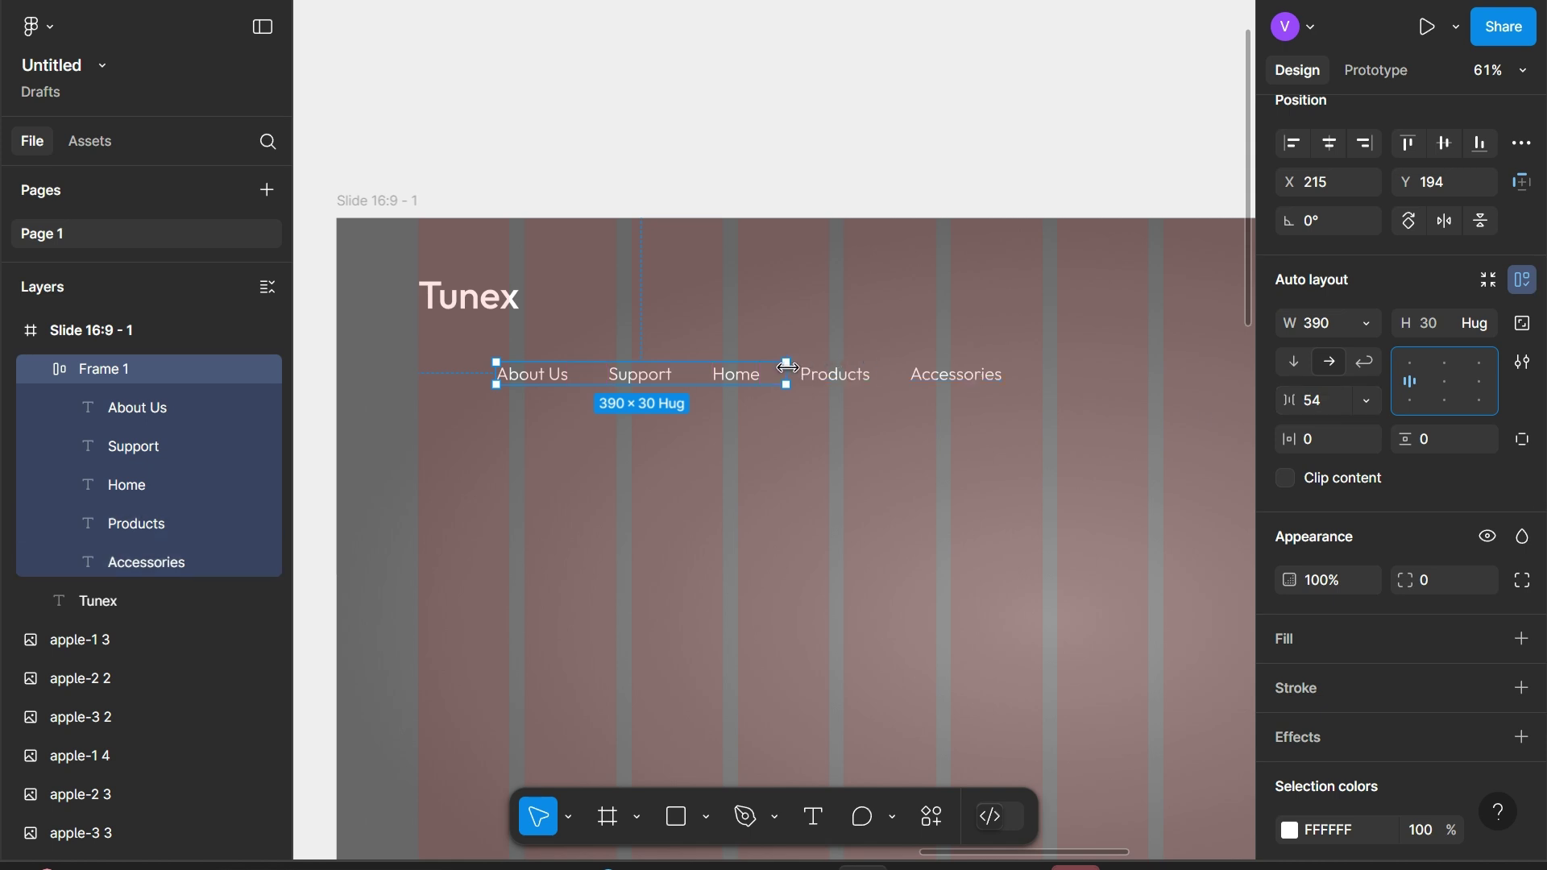
drag(919, 366, 1005, 366)
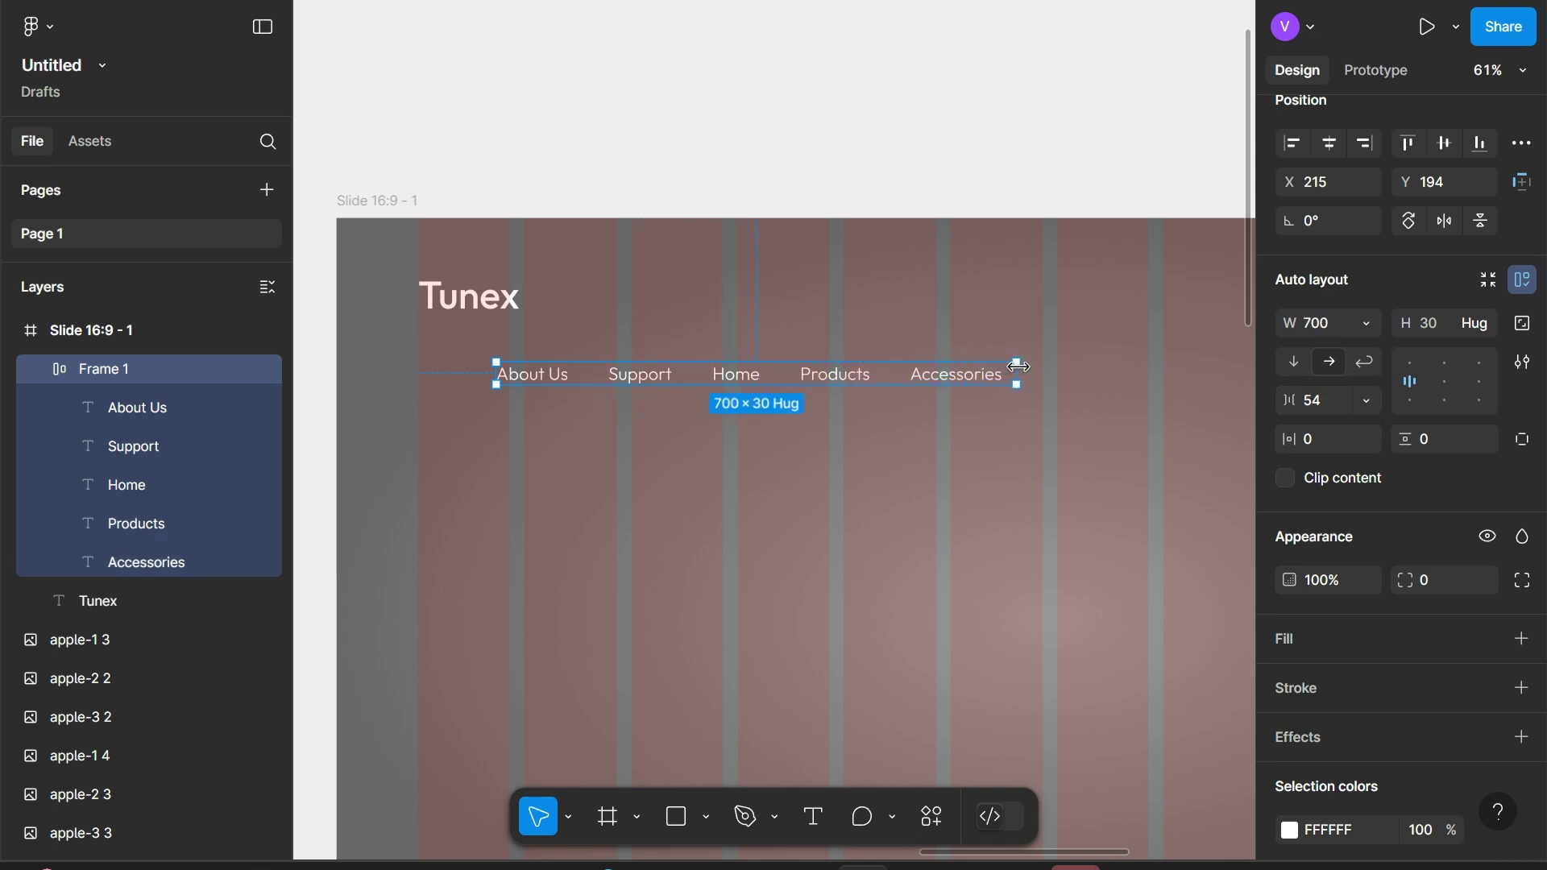
click(1340, 401)
text(74)
key(Return)
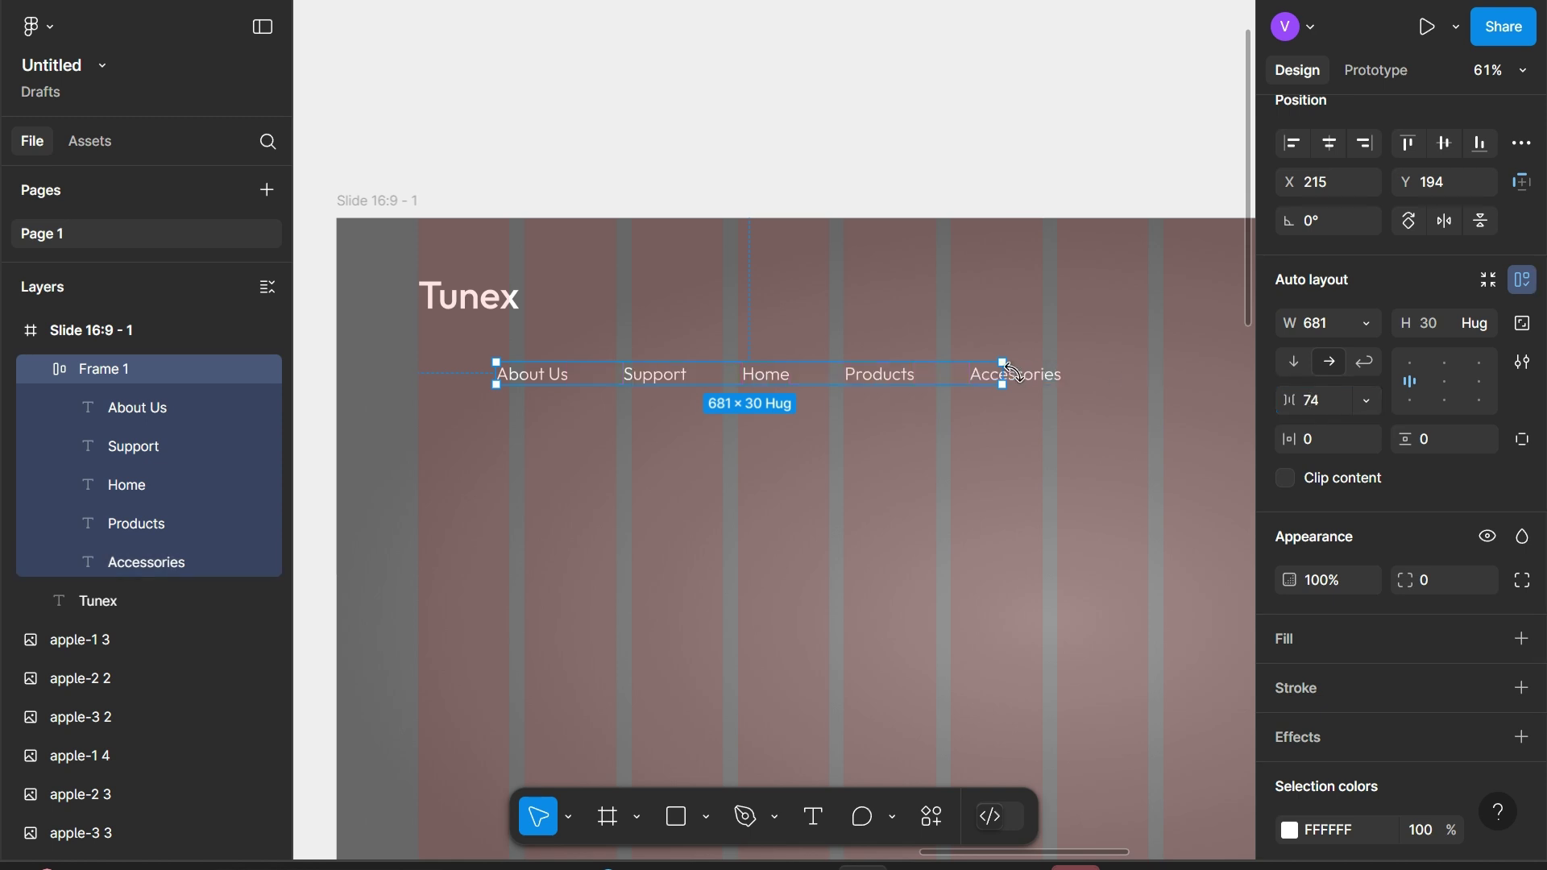
drag(1005, 372, 1068, 369)
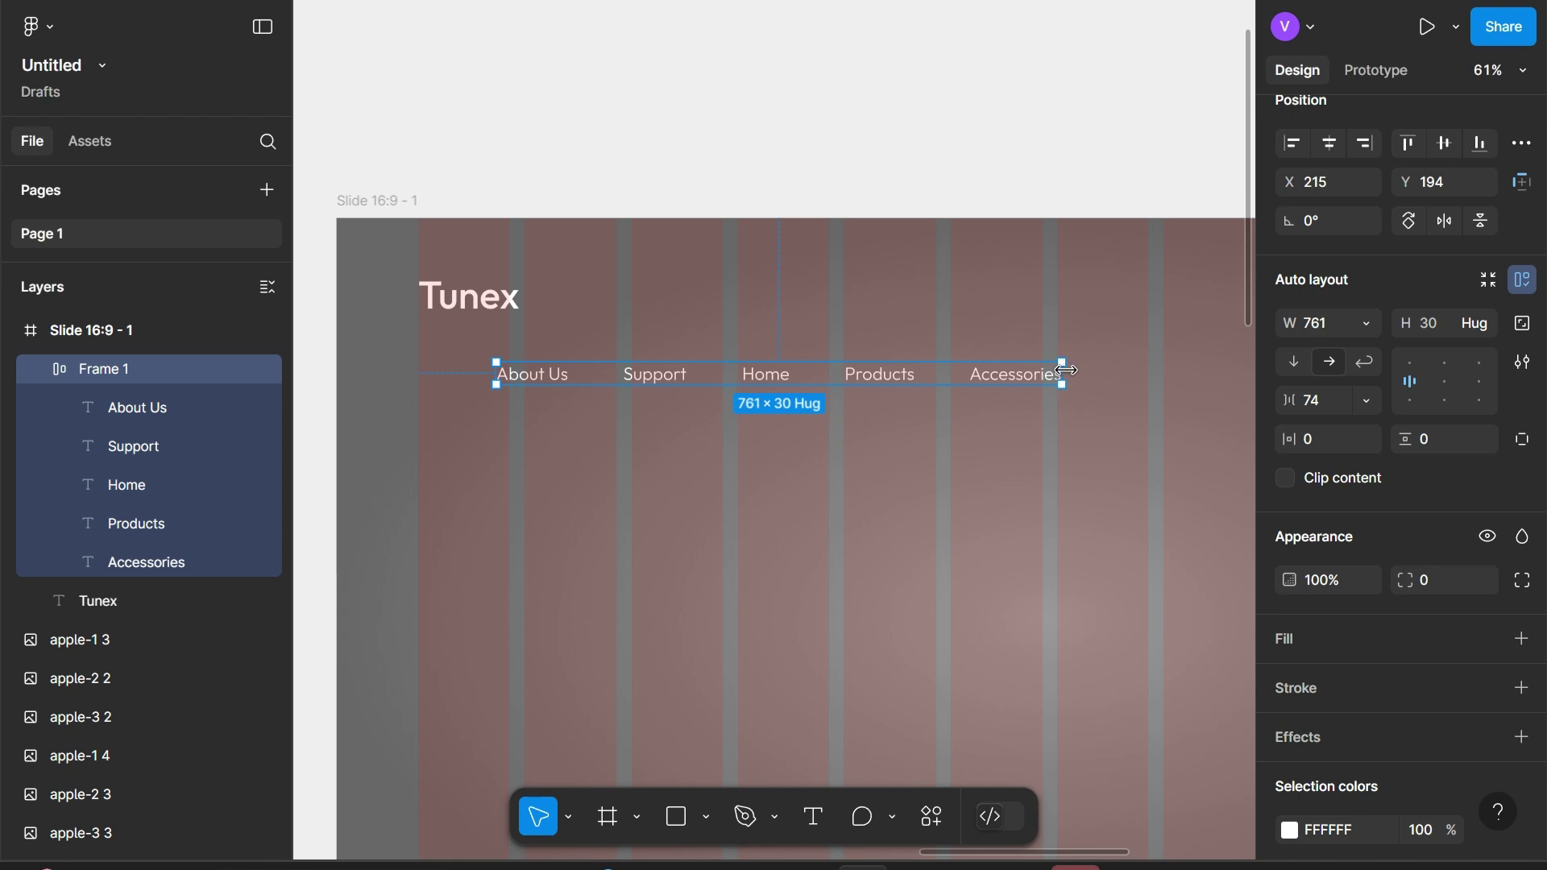
Move the nav row level with Tunex at 616, 92
key(Escape)
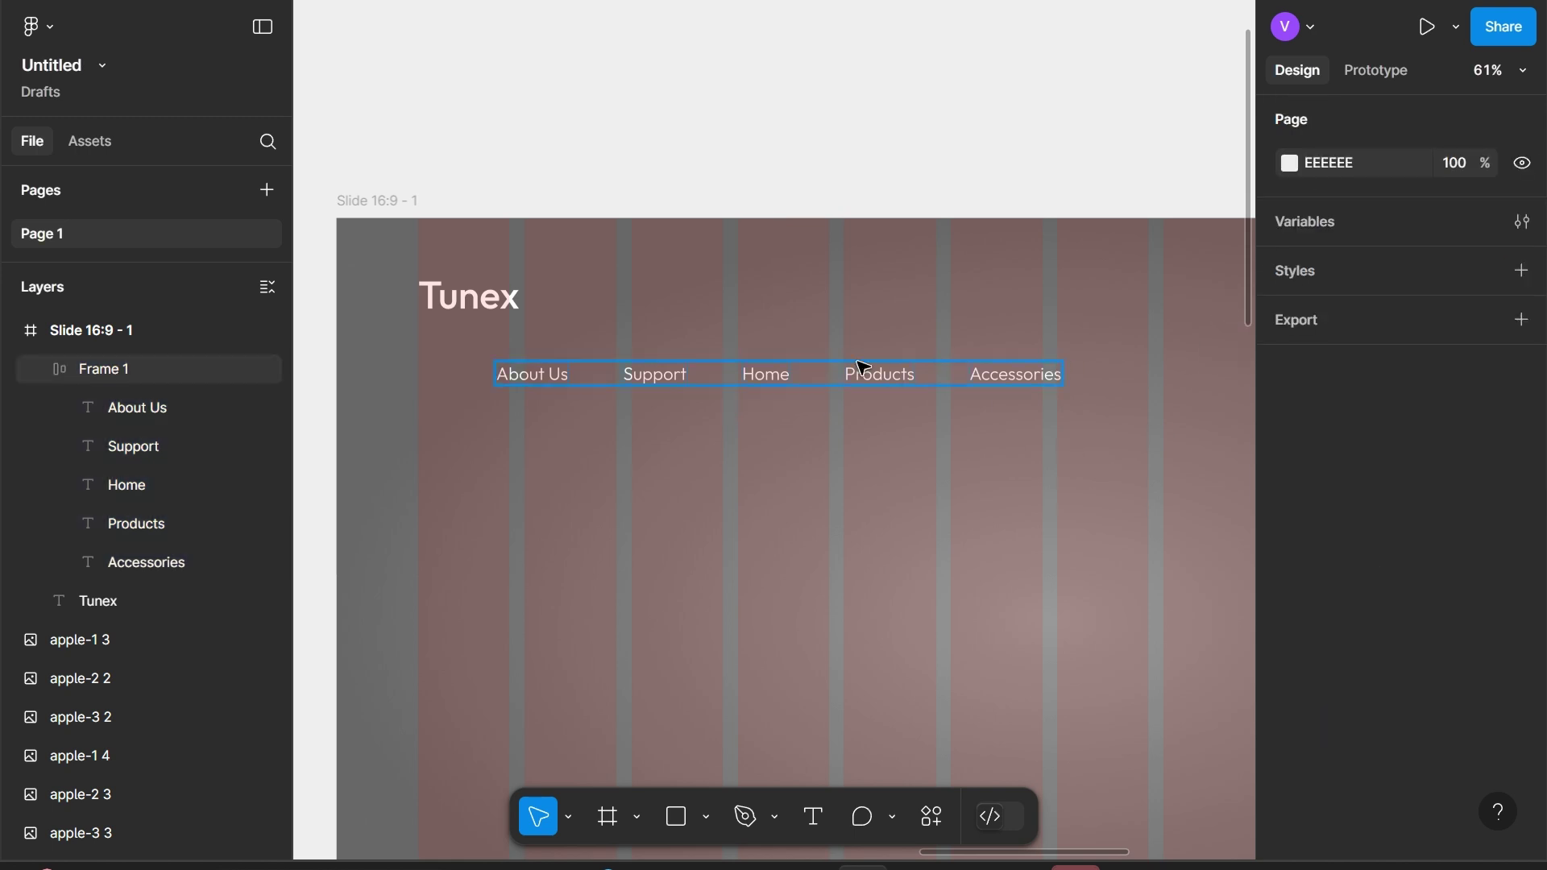
click(924, 378)
mouse_move(810, 380)
mouse_down()
mouse_move(1082, 381)
mouse_move(1085, 304)
mouse_up()
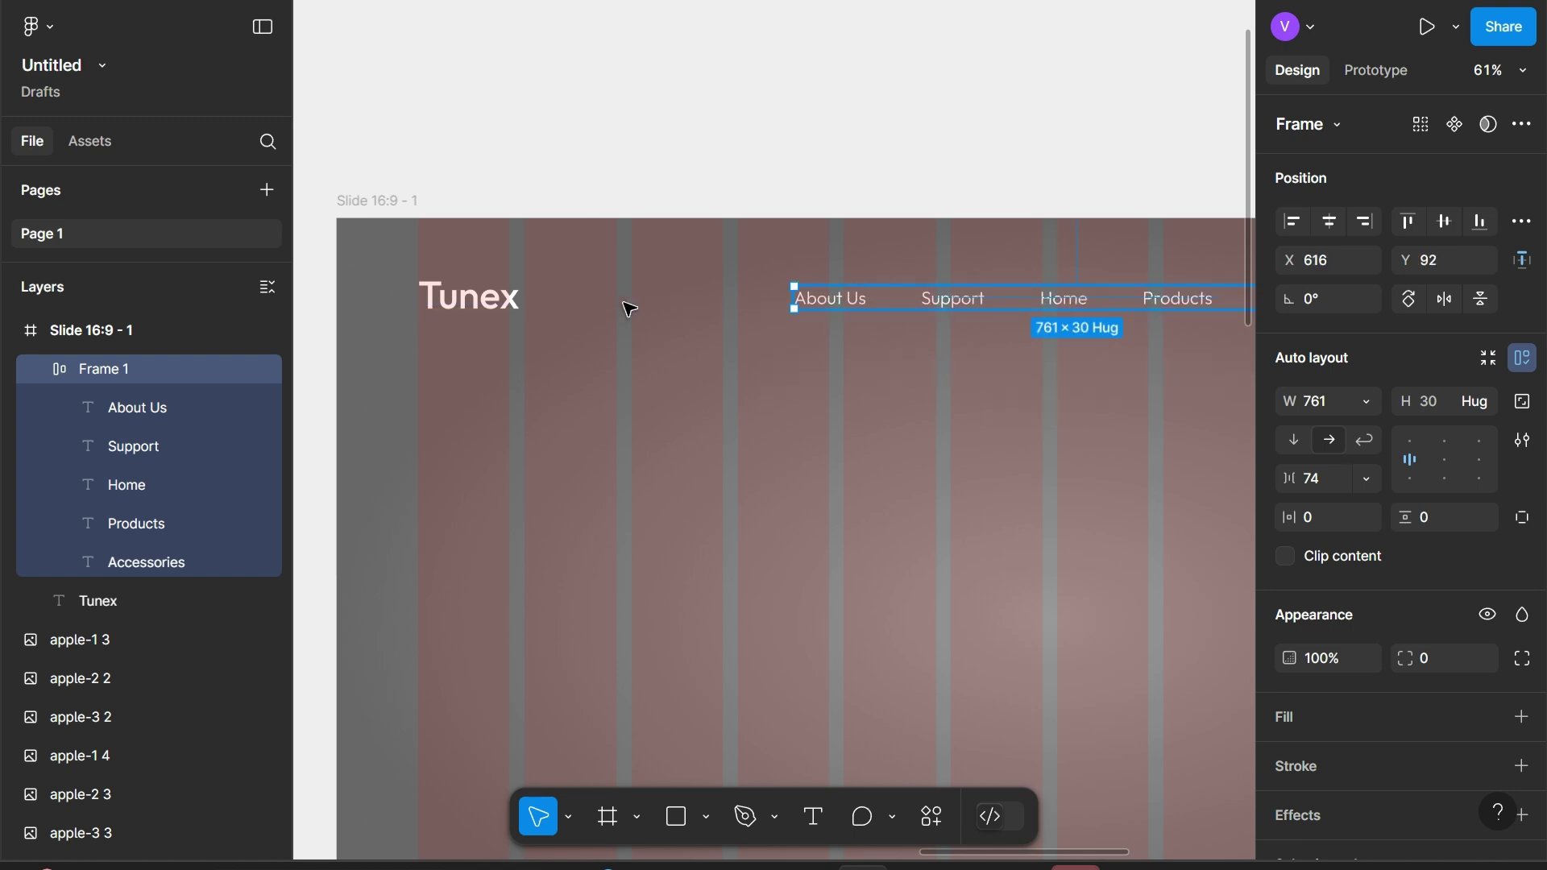
Vertically centre the nav row on Tunex, then nudge it up to 616, 63
click(481, 300)
shift+click(886, 308)
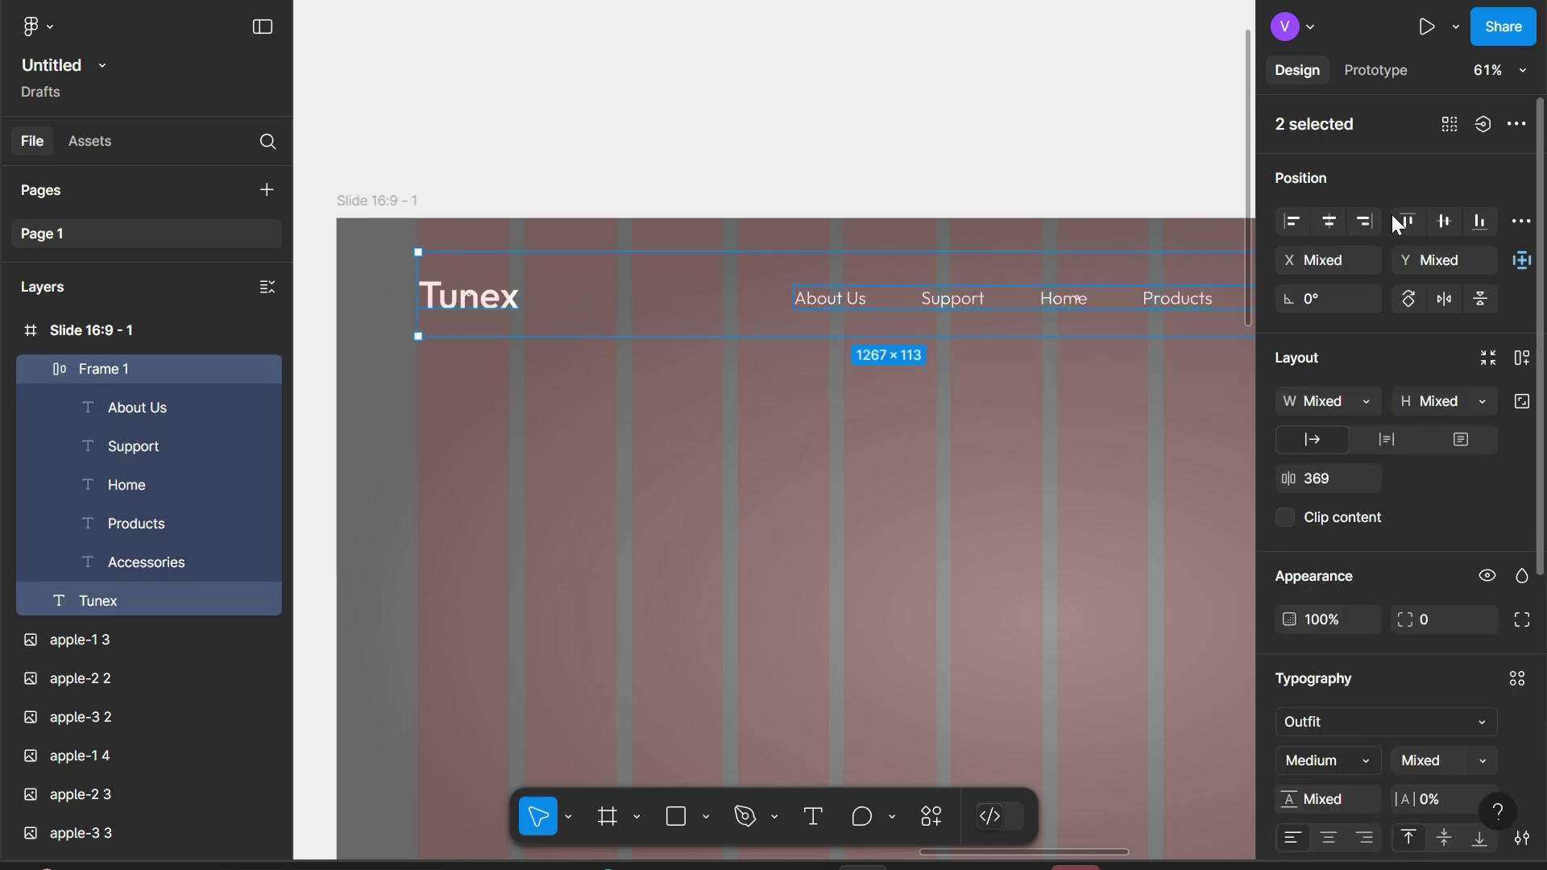
click(1444, 222)
click(984, 292)
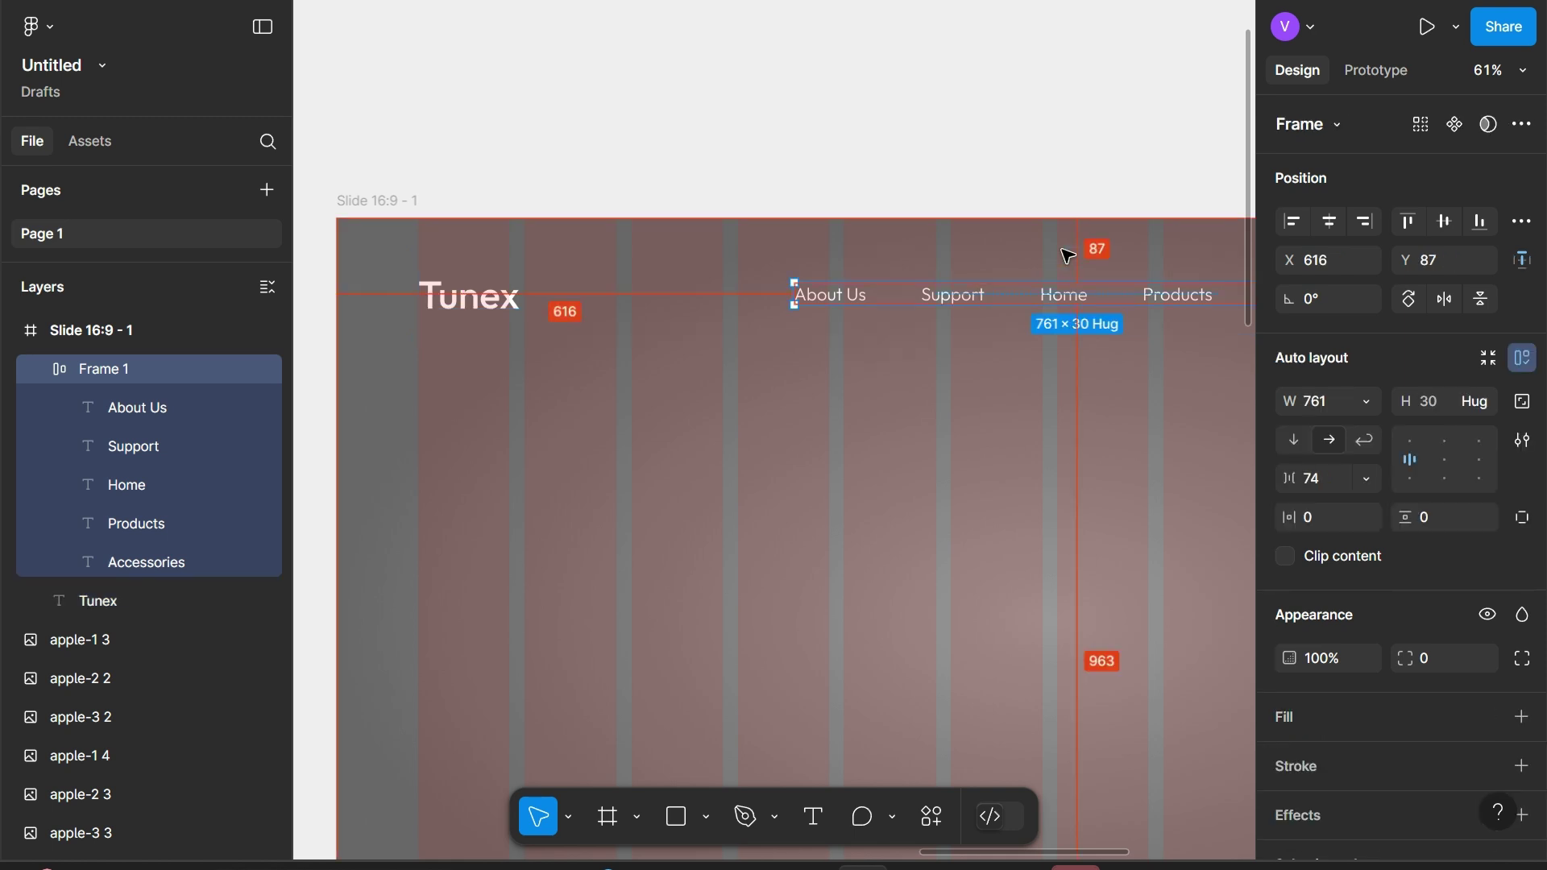
key(Up)
key(Up)
key(Up)
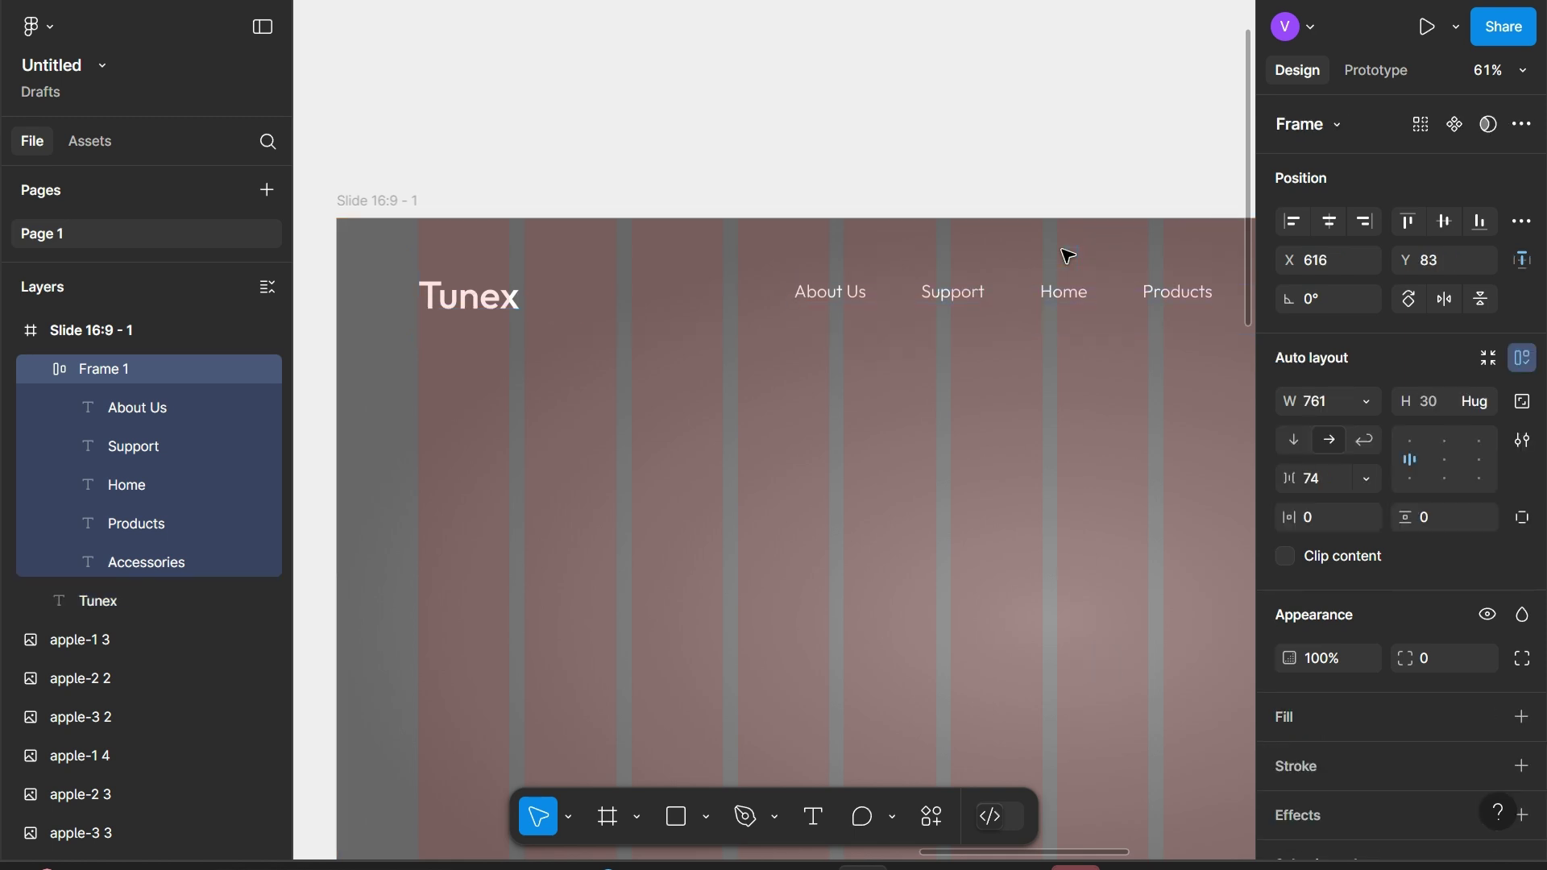
key(Up)
key(Up)
key(Up)
key(Up)
key(Up)
key(Up)
key(Up)
key(Up)
key(Up)
key(Up)
key(Up)
key(Up)
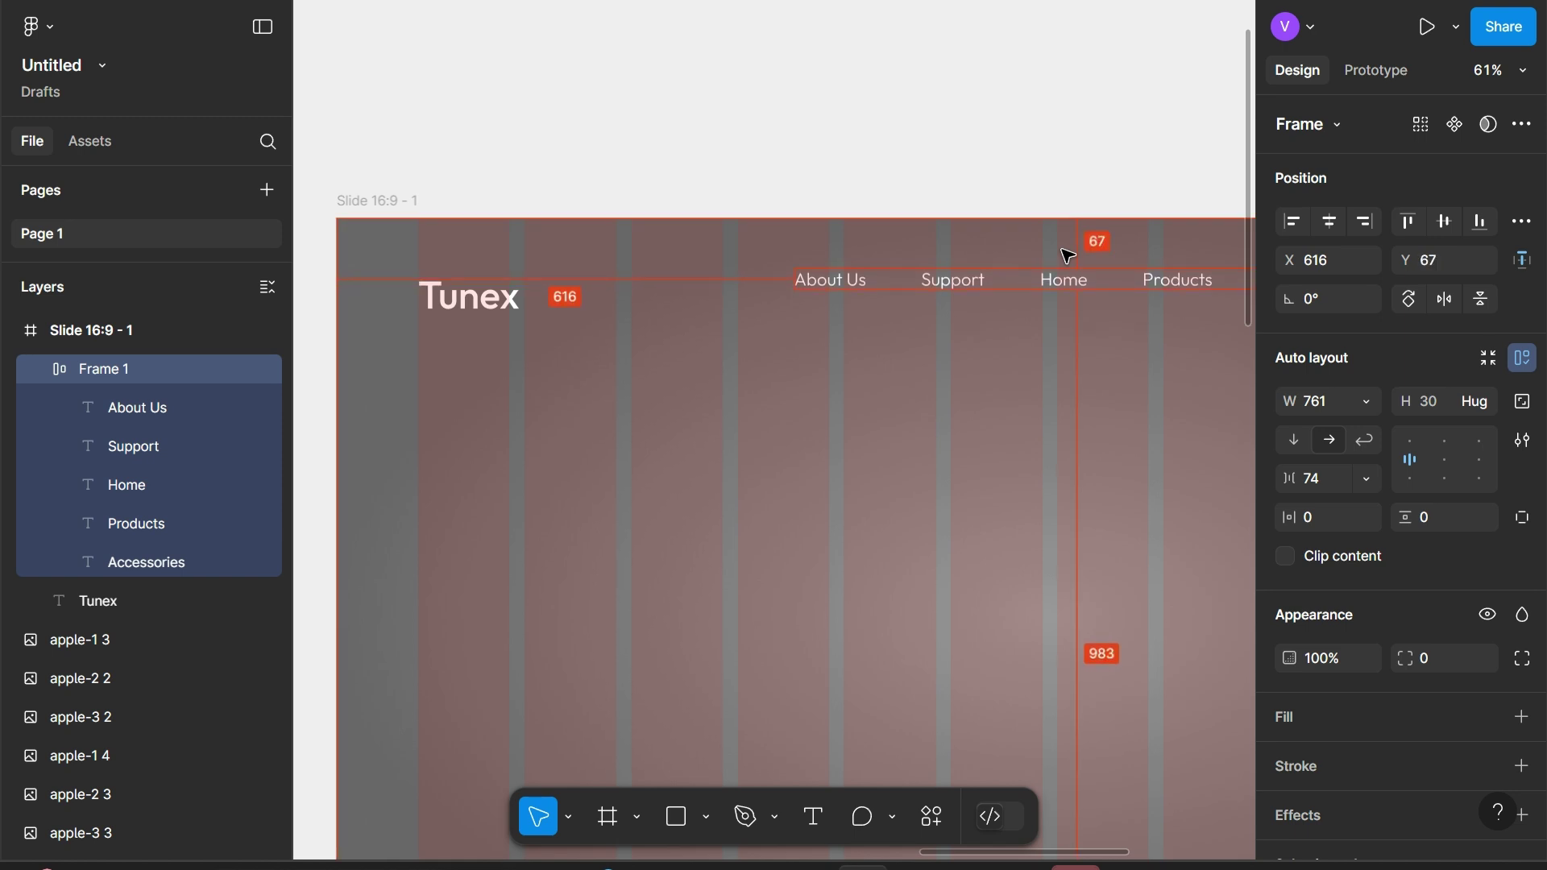
key(Up)
key(Up)
key(Up)
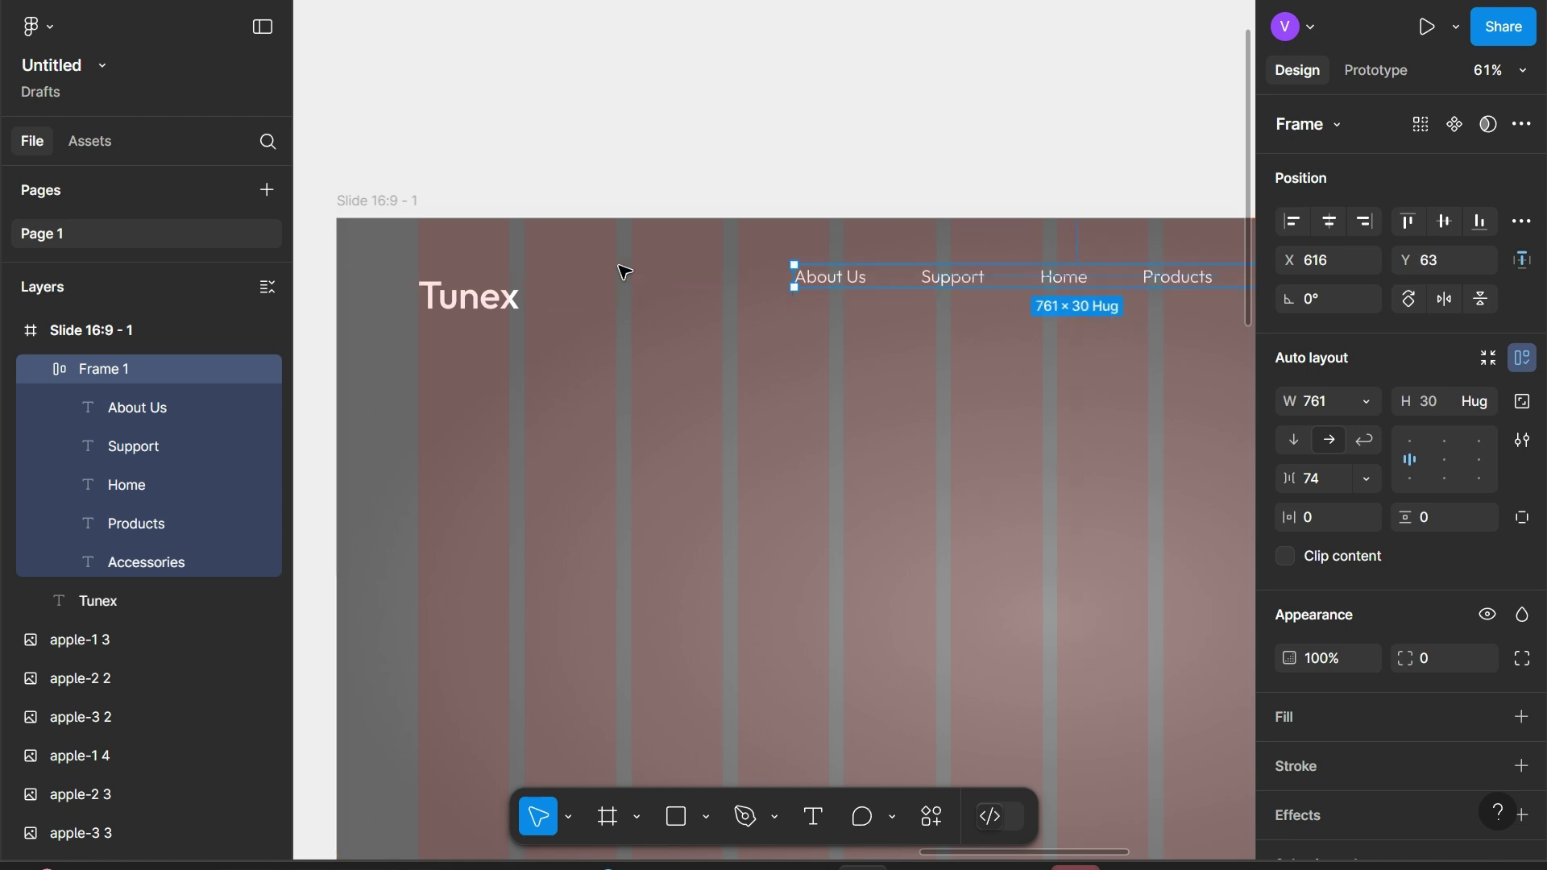
click(514, 298)
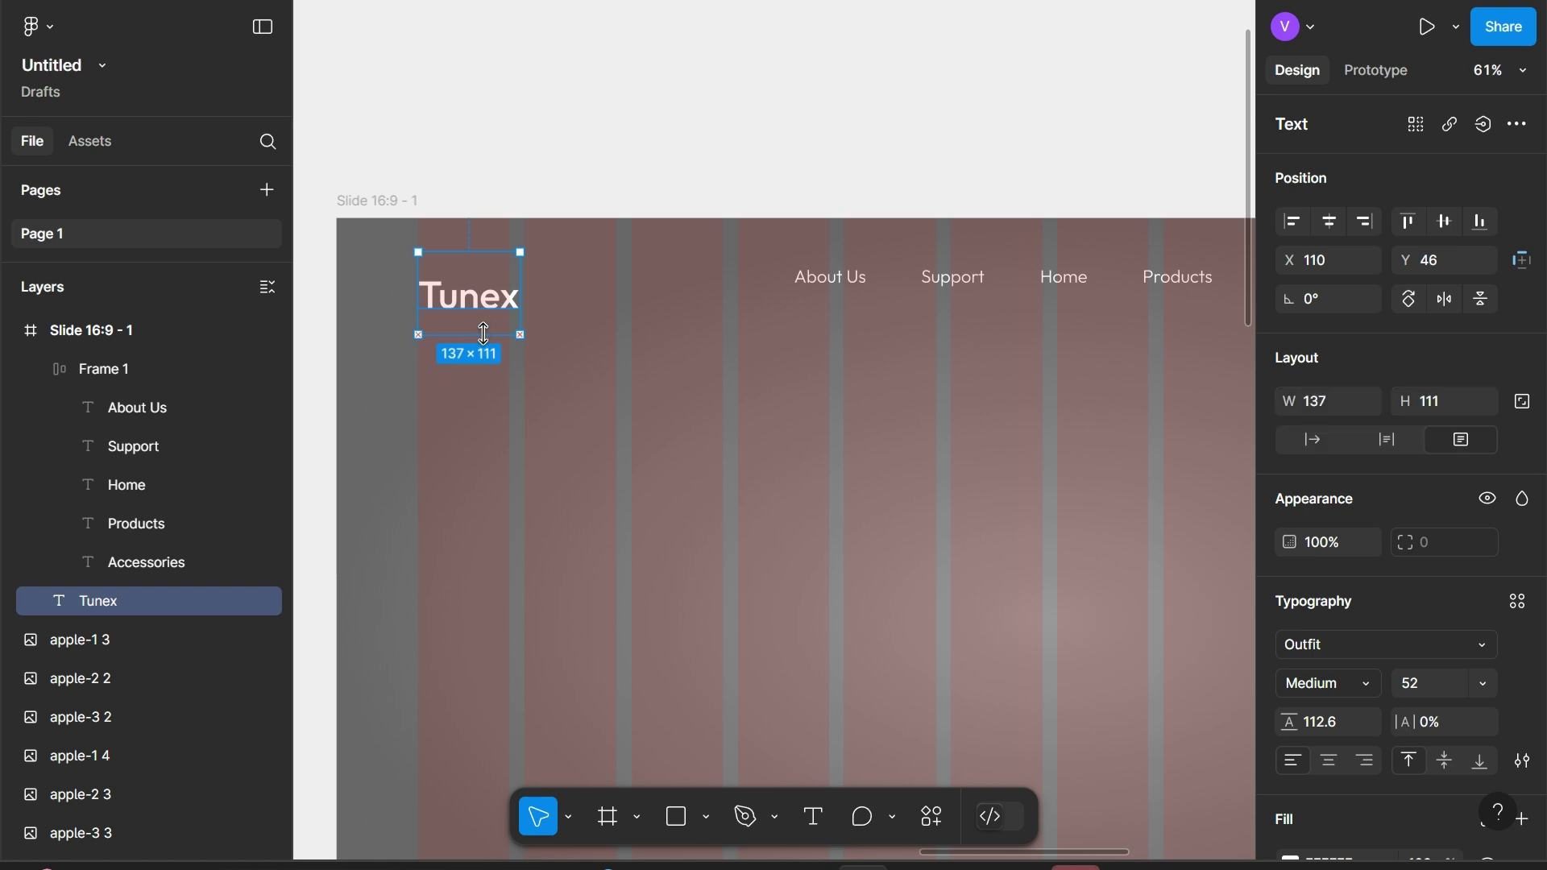
Shrink the Tunex text box to 137×88, set 57 line height, and nudge it to 110, 46
drag(483, 345, 483, 329)
drag(490, 253, 491, 255)
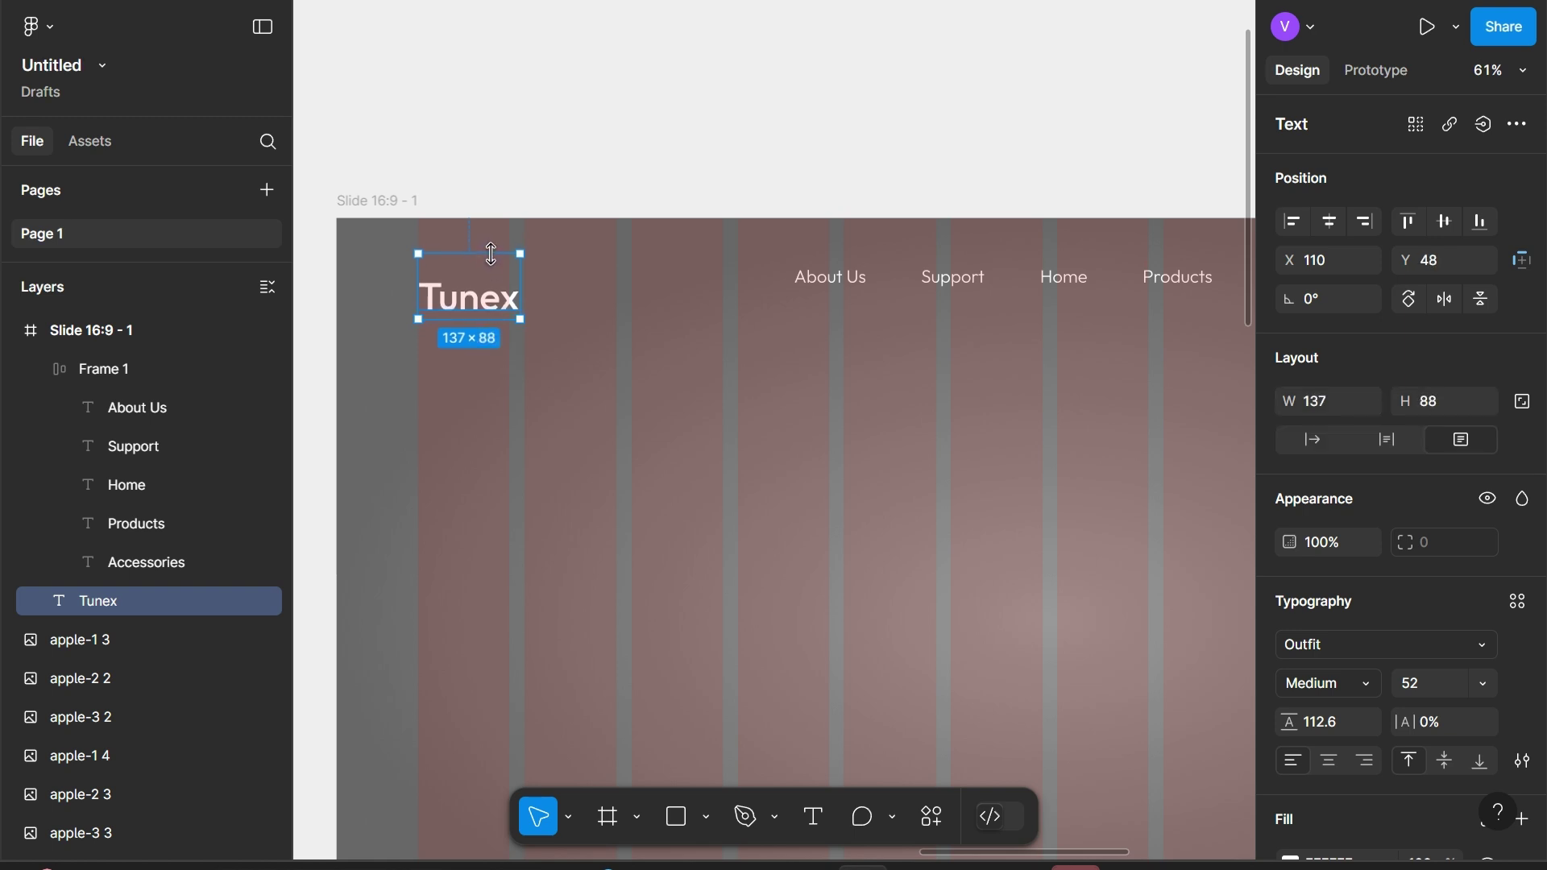
mouse_move(1289, 722)
mouse_down()
mouse_move(1116, 768)
mouse_move(1156, 768)
mouse_up()
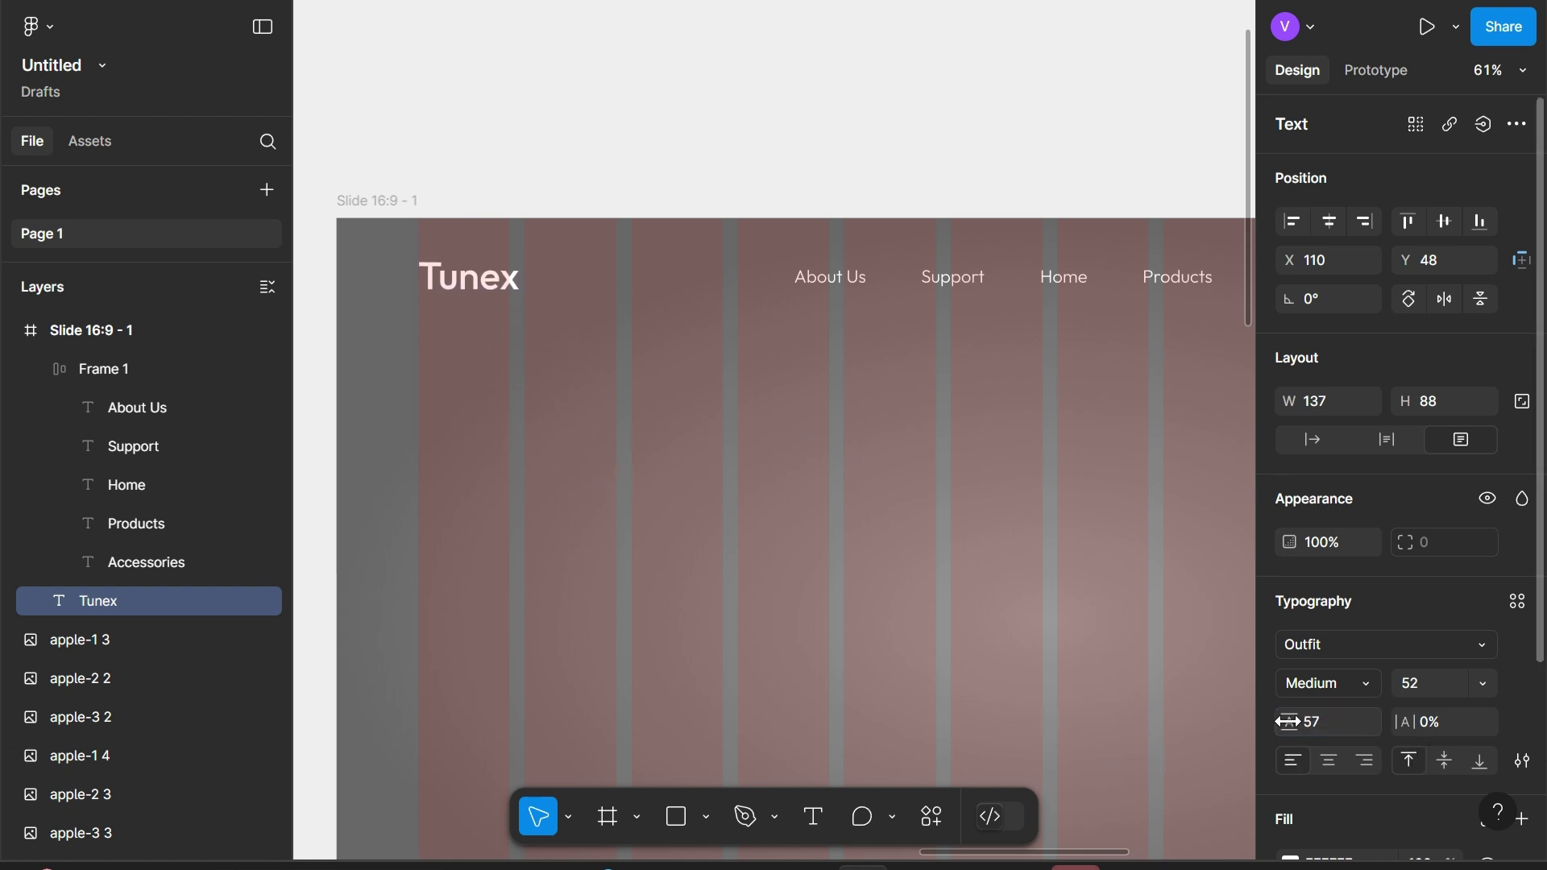
key(alt)
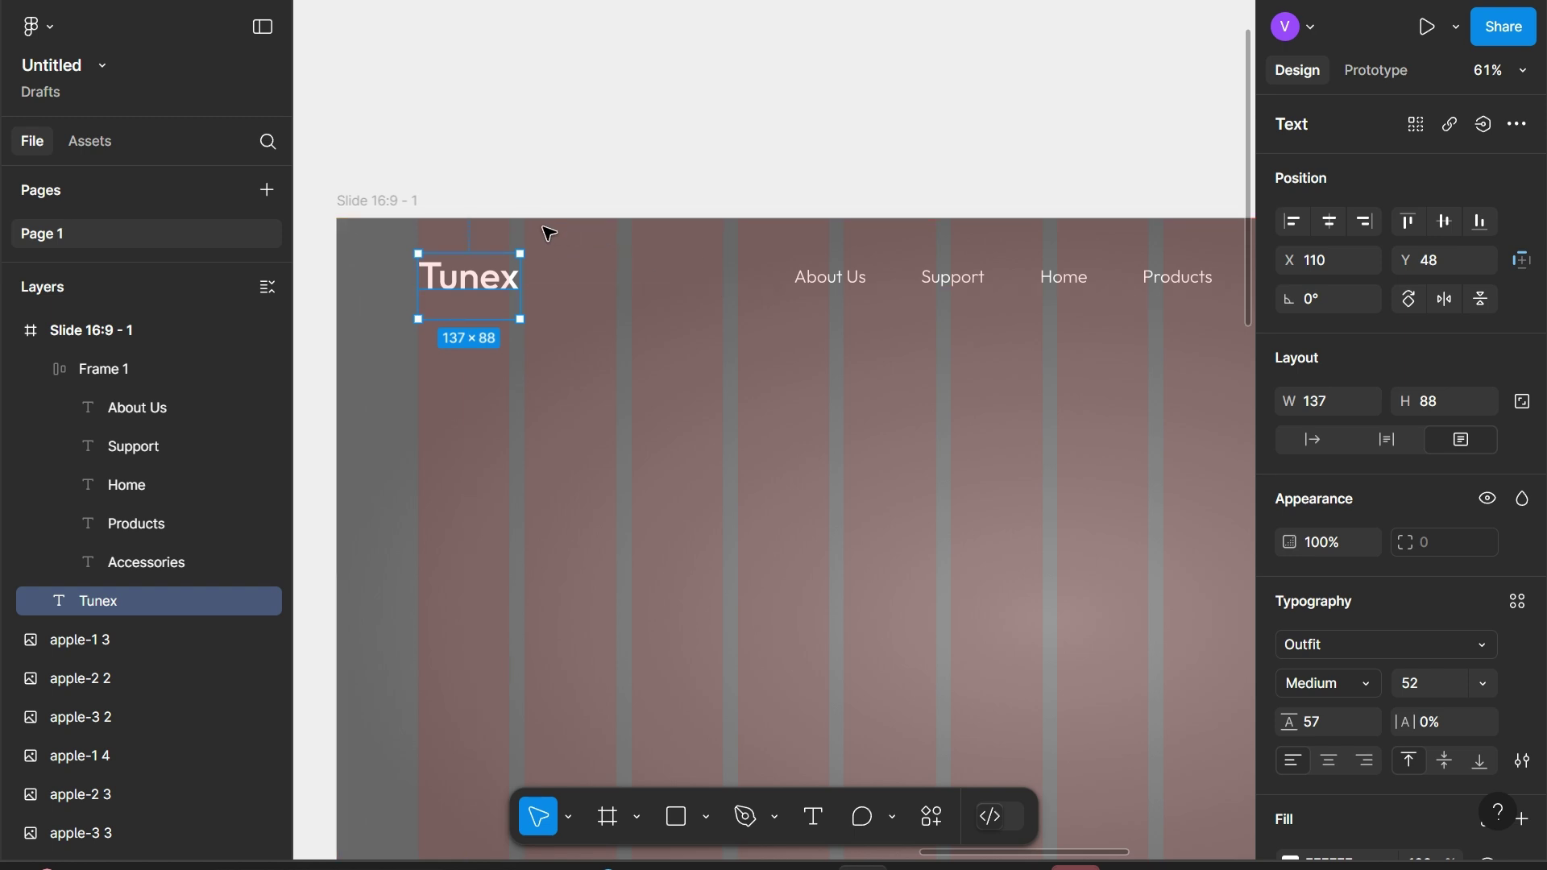
key(Up)
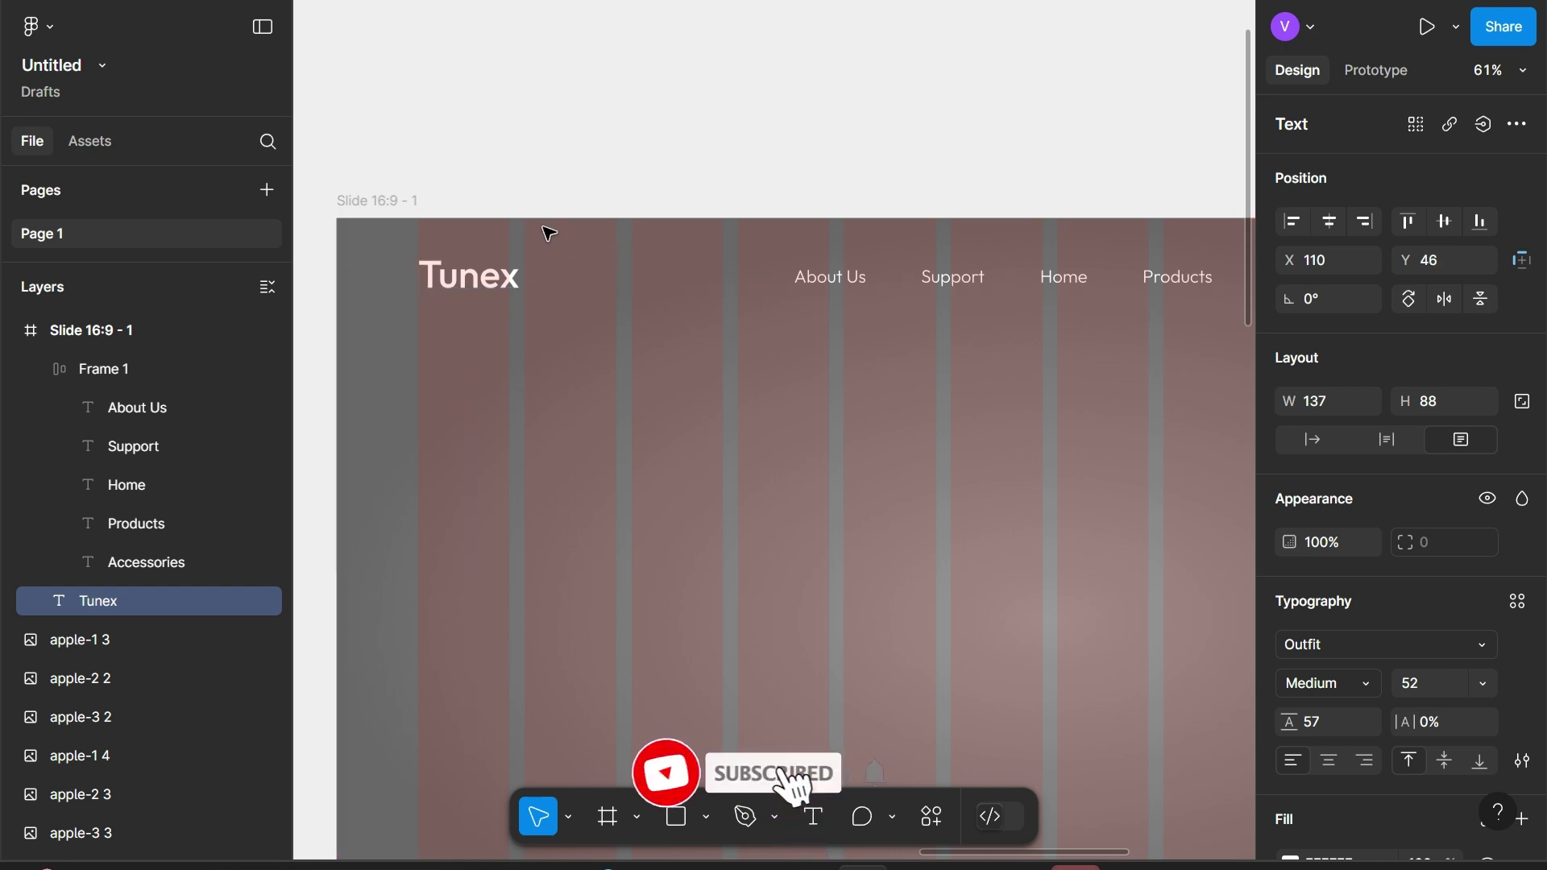
key(Up)
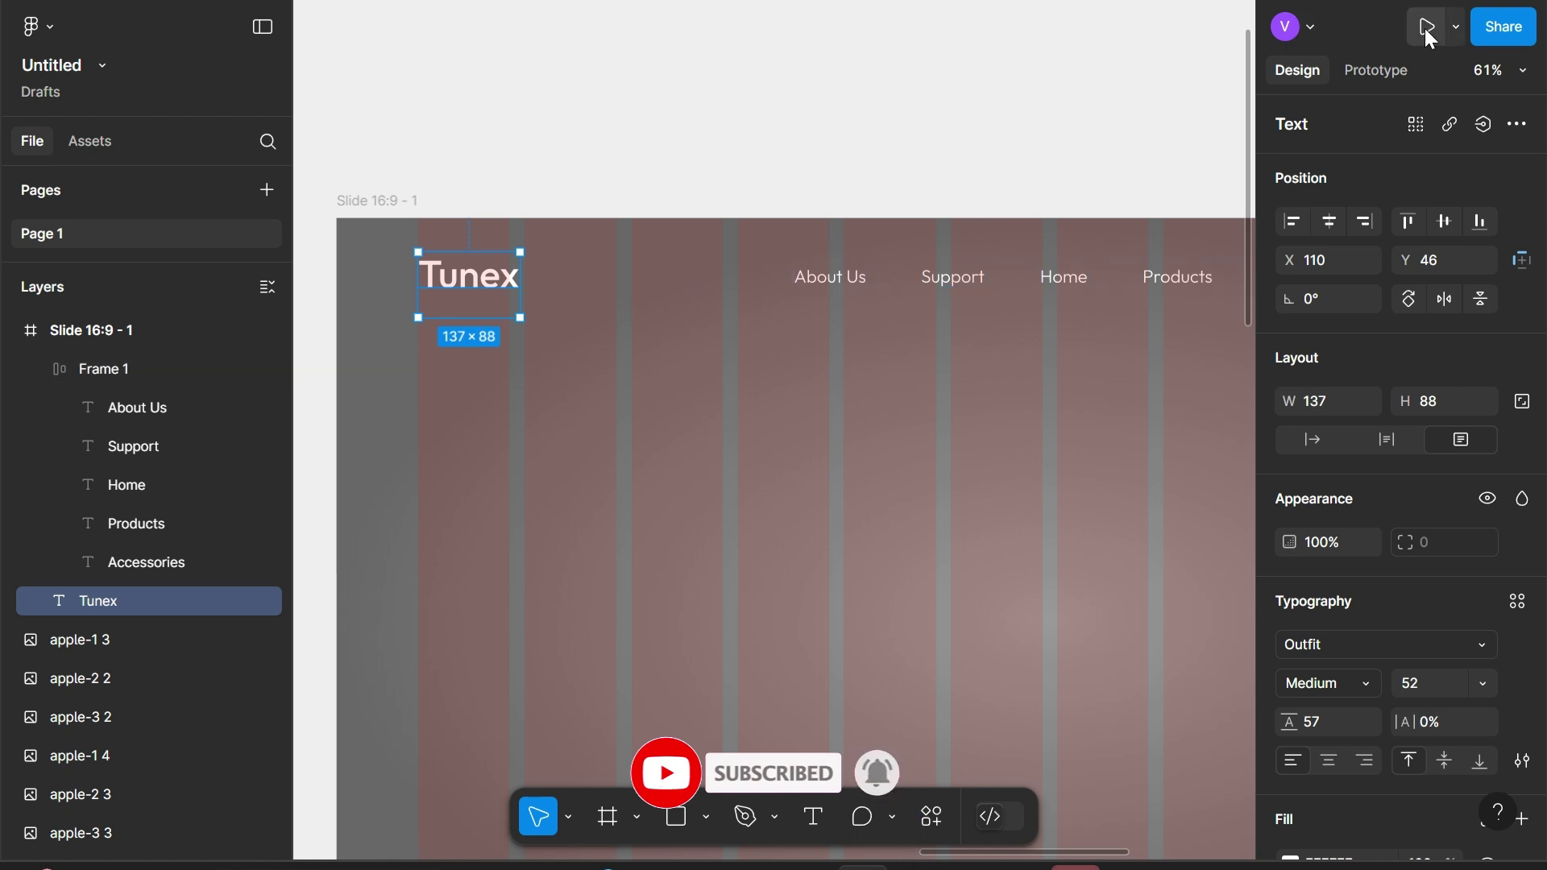
Widen the nav links row and shift it slightly right
scroll(962, 392, right, 3)
scroll(962, 392, right, 3)
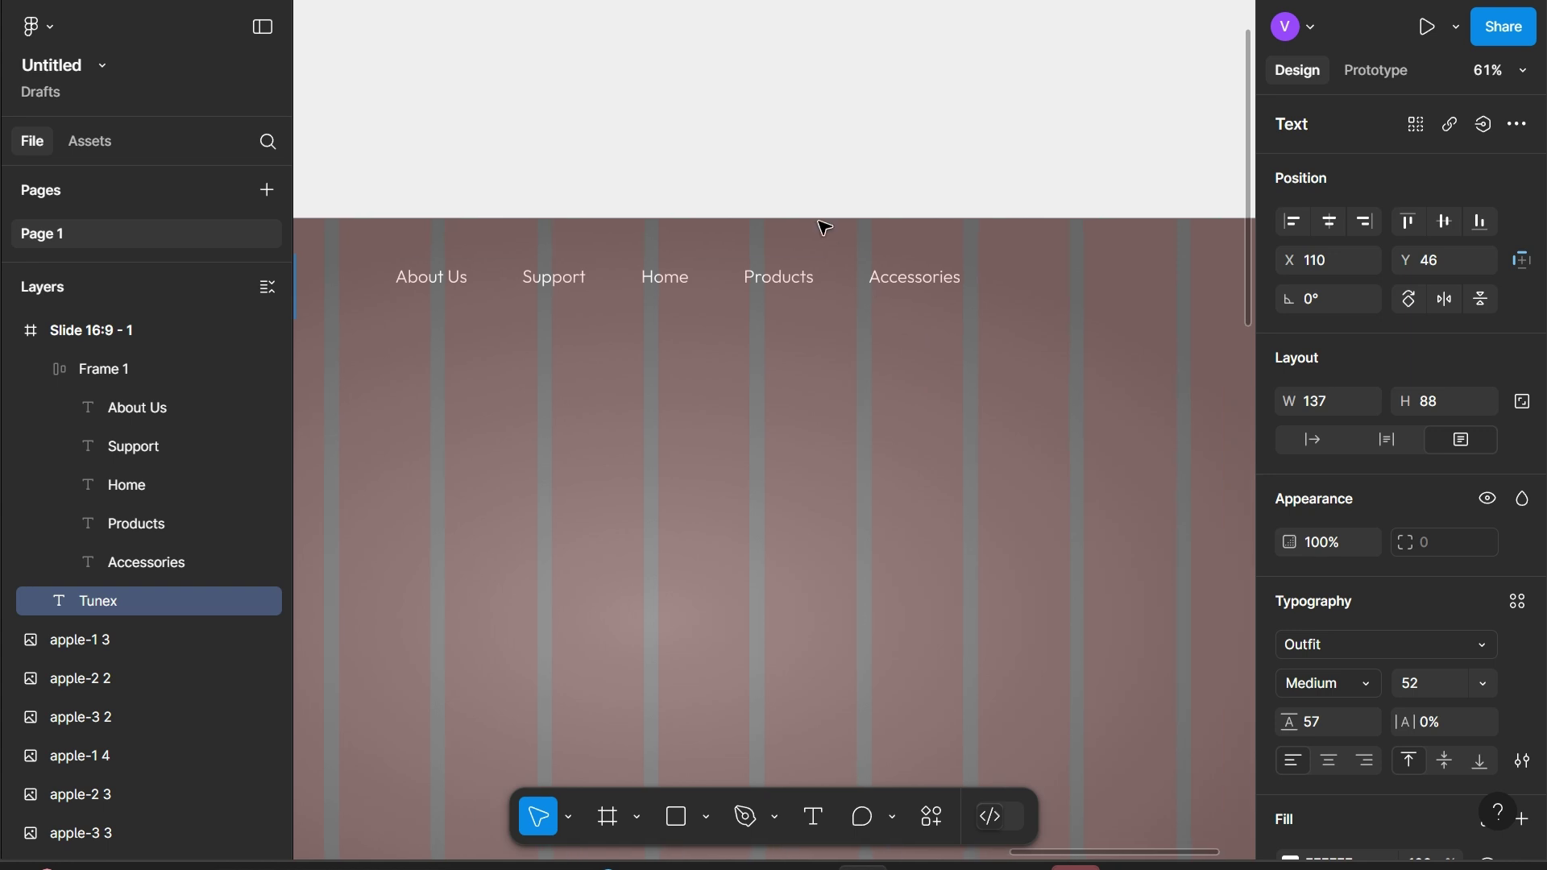
click(848, 266)
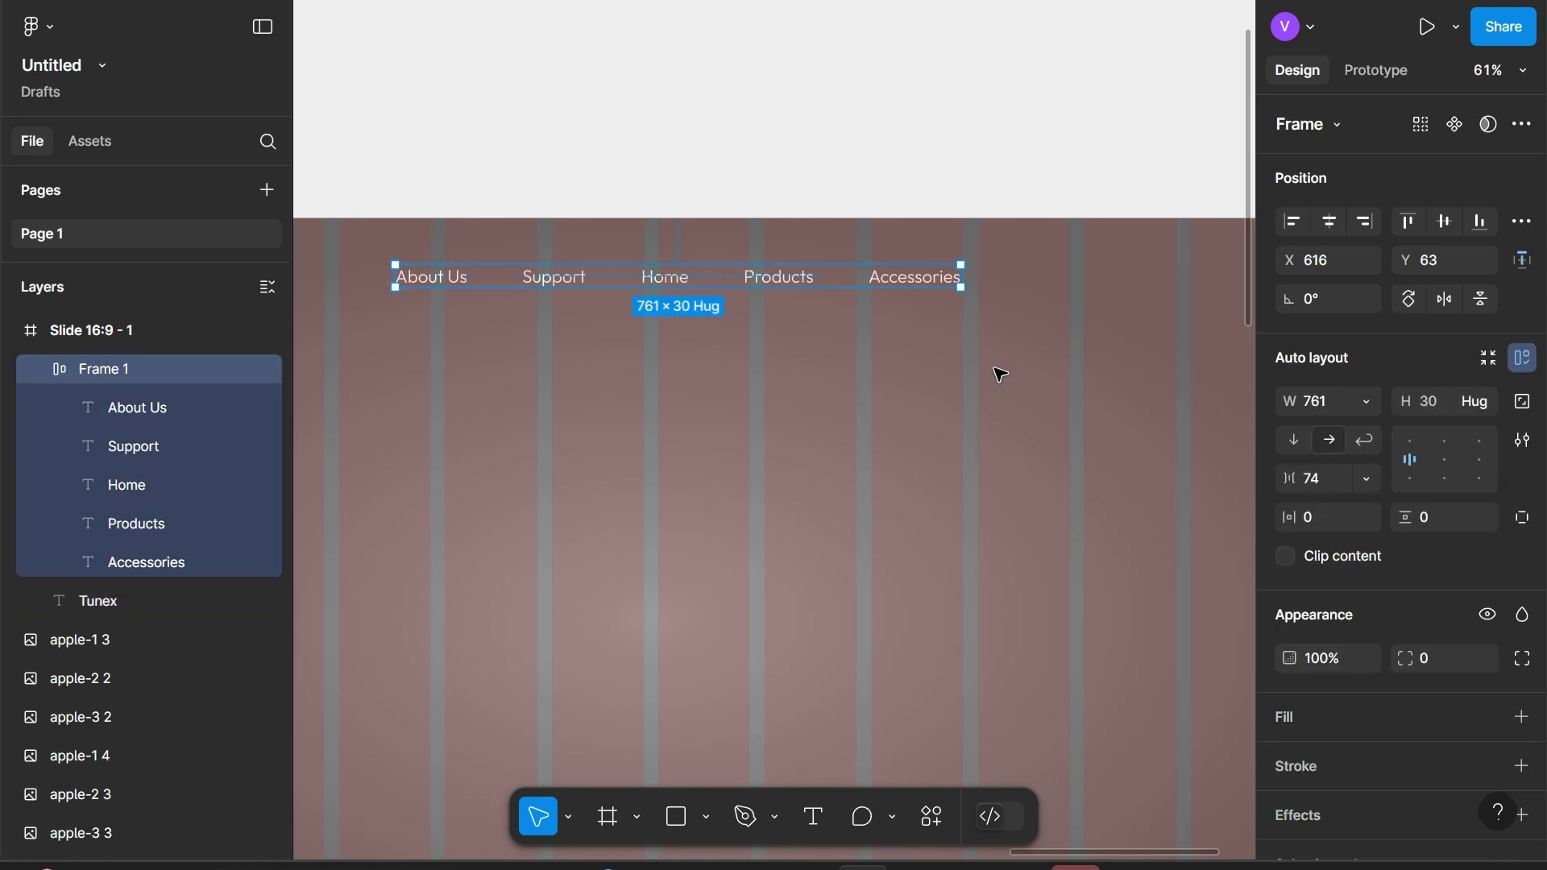
drag(961, 276, 1112, 266)
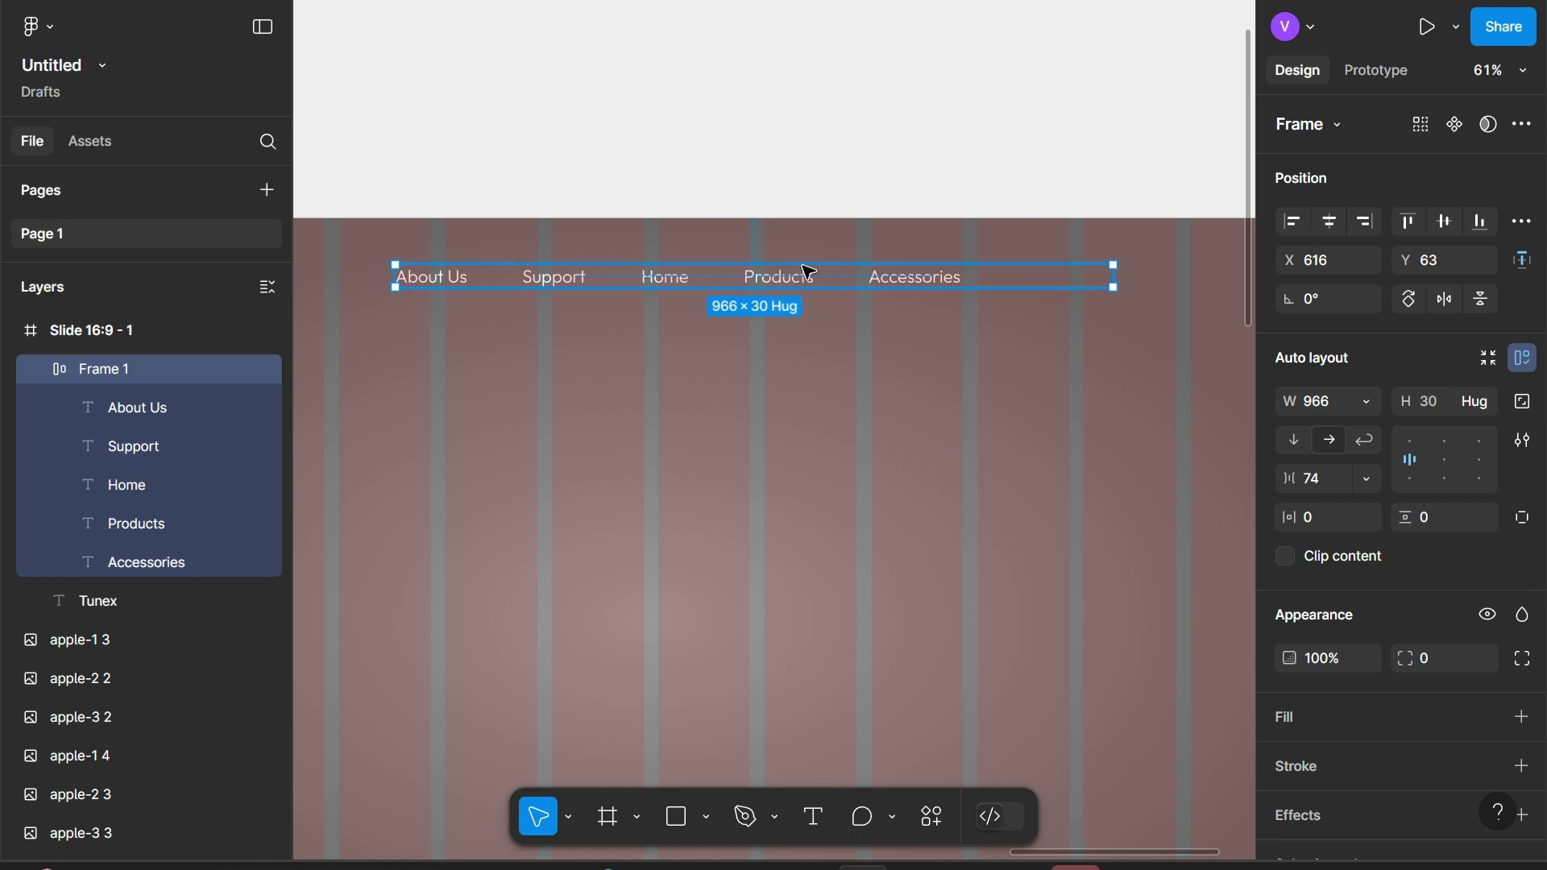
drag(675, 282, 701, 284)
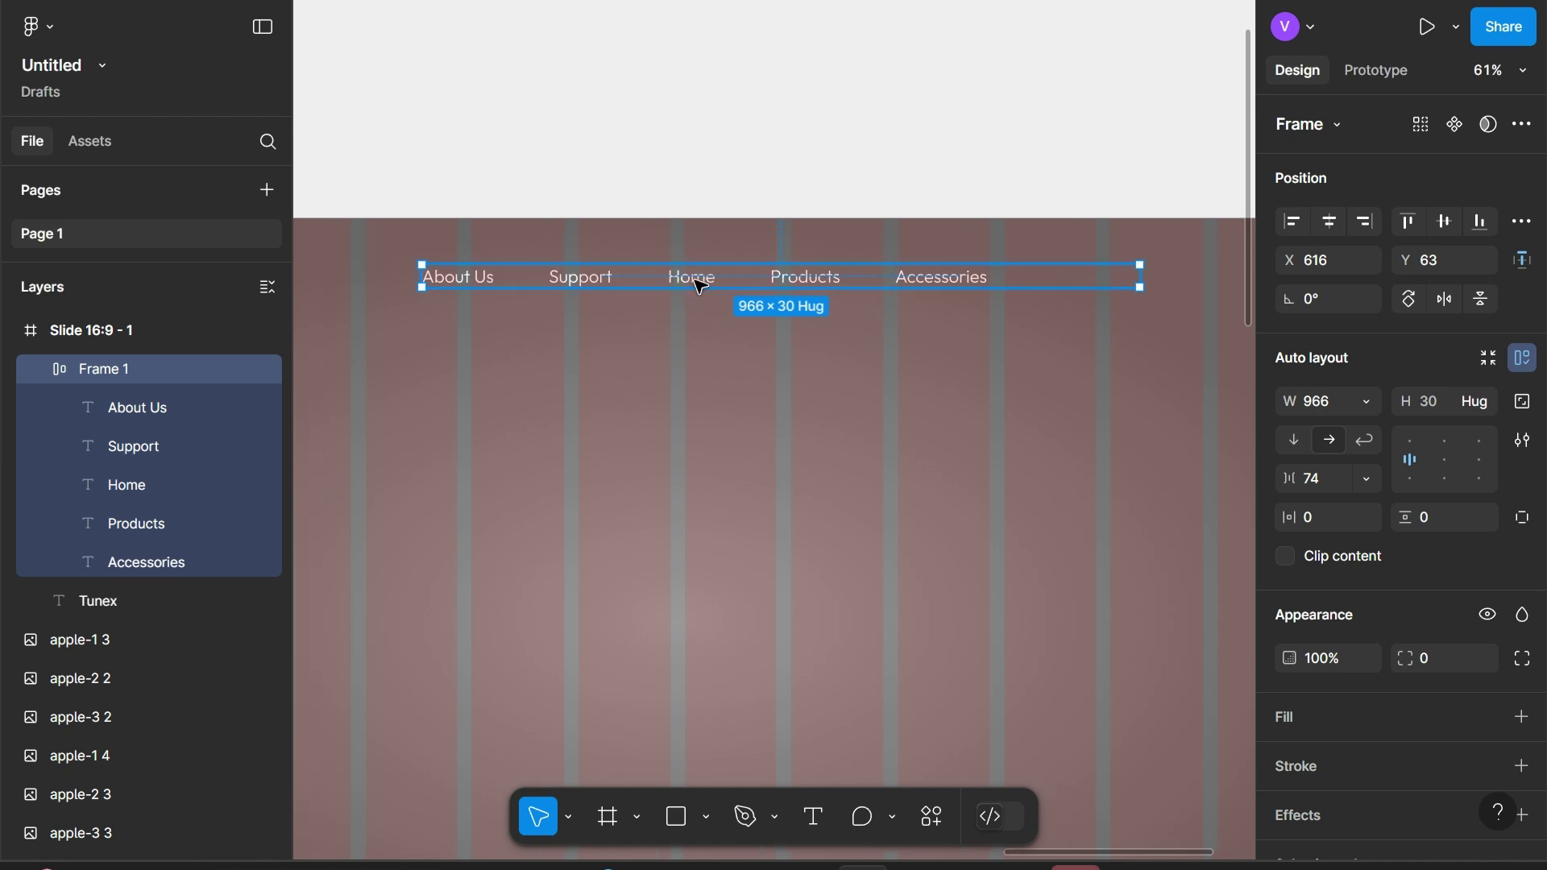
Reorder the nav links to Home, Products, Accessories, ahead of Support
click(701, 287)
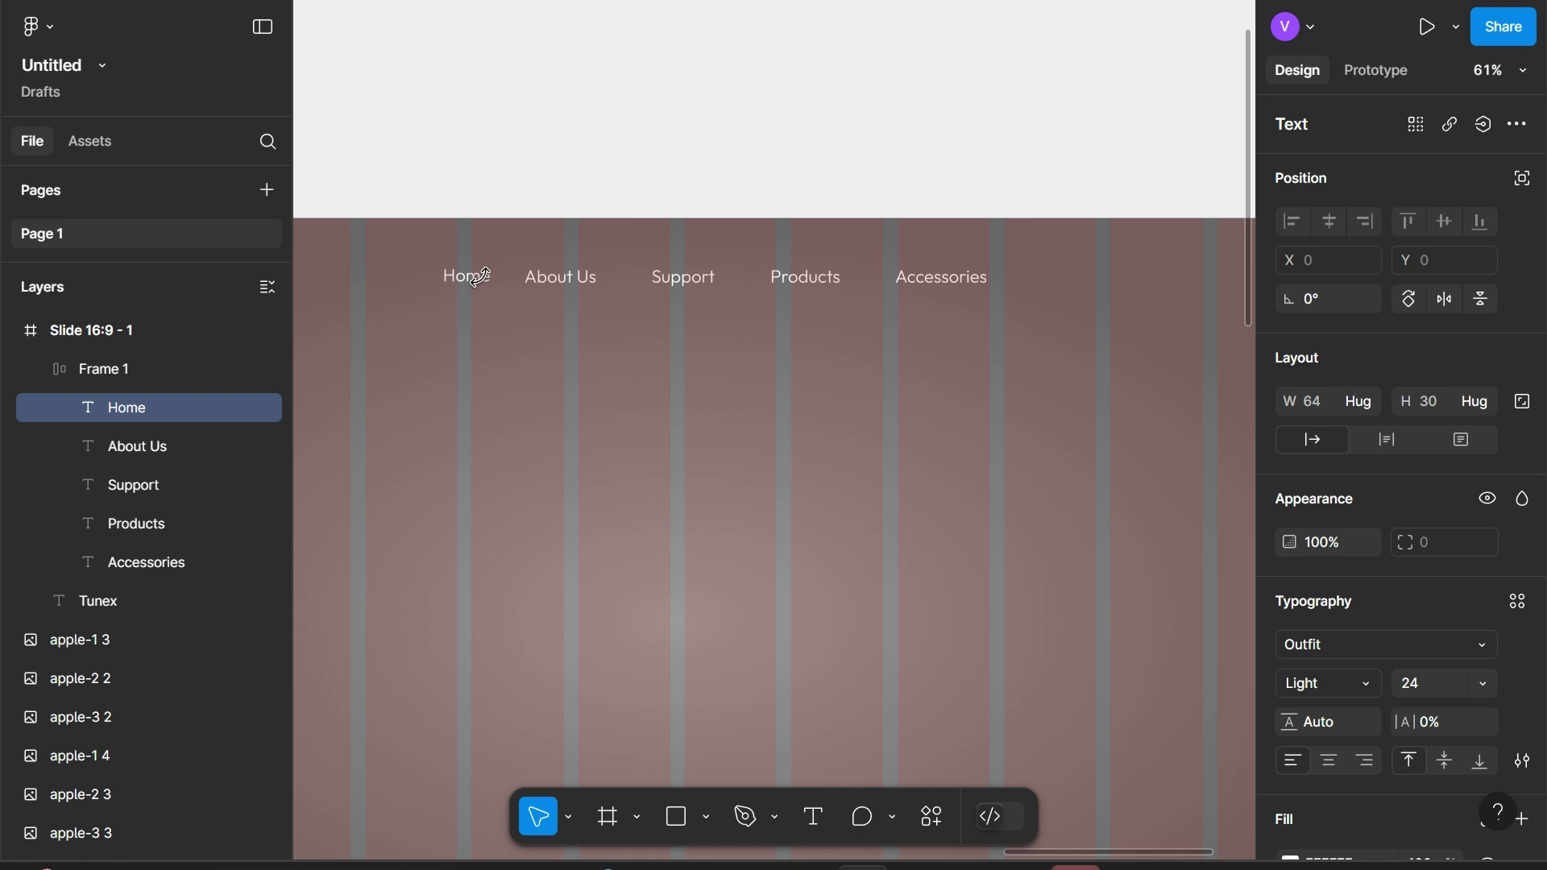
drag(711, 286, 484, 282)
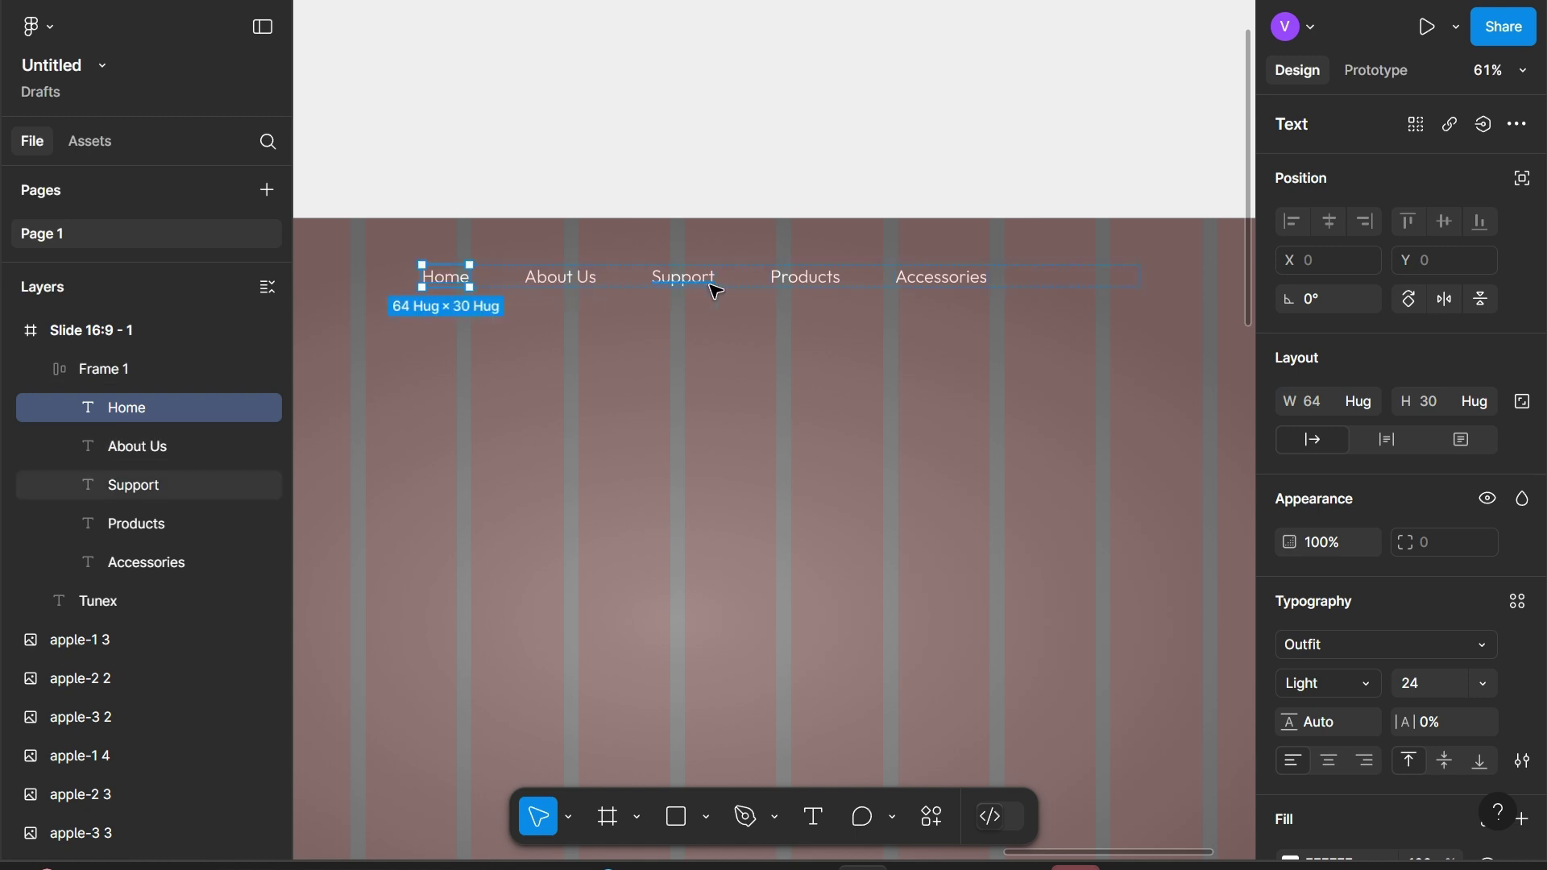
click(818, 279)
shift+click(927, 276)
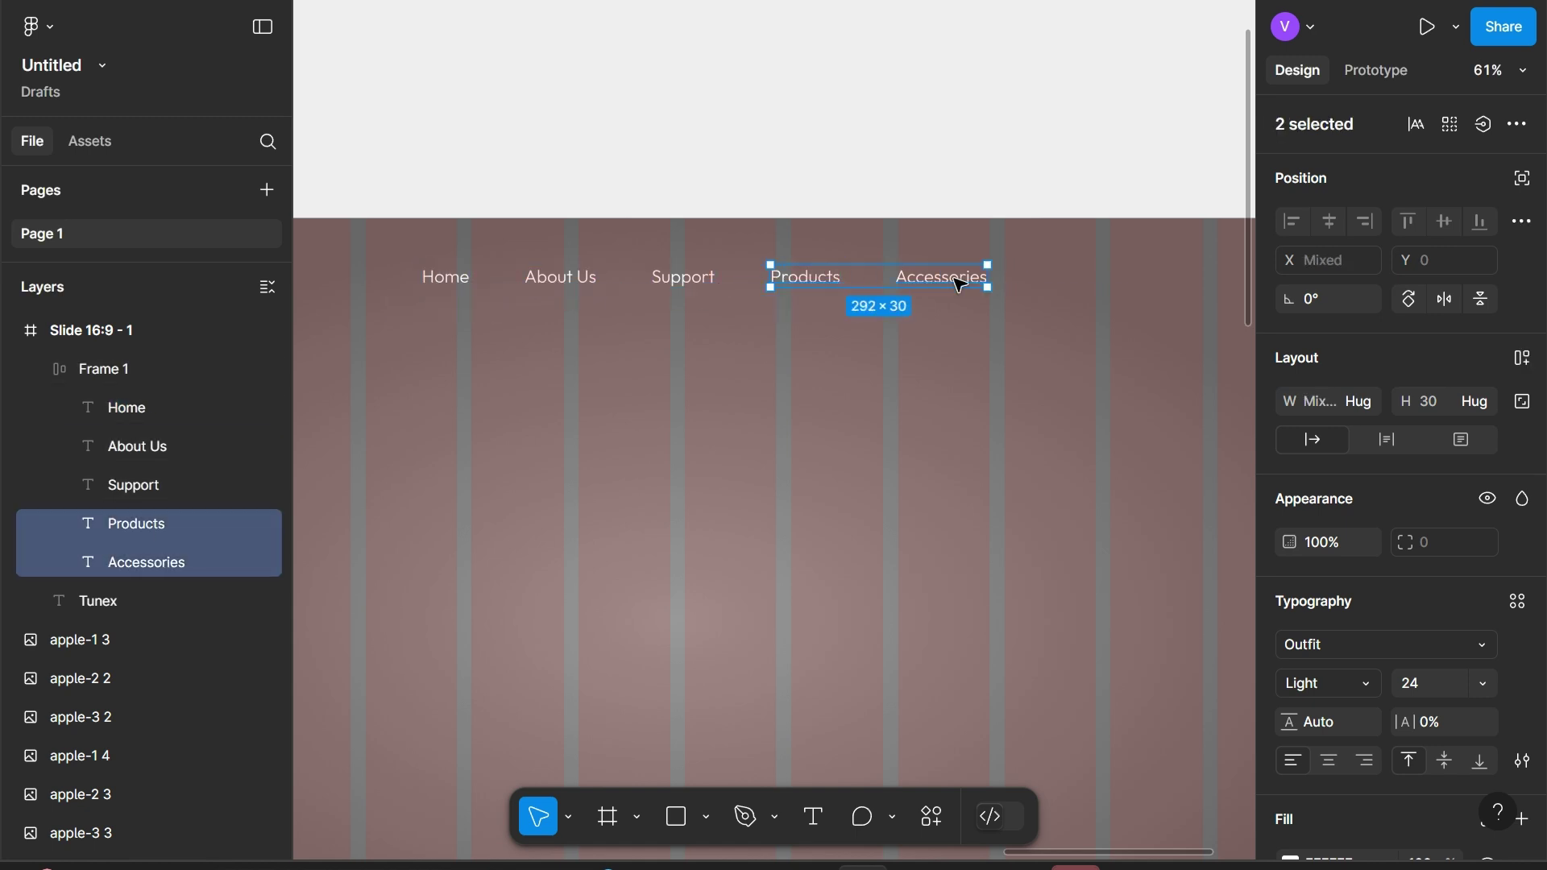
drag(960, 282, 727, 288)
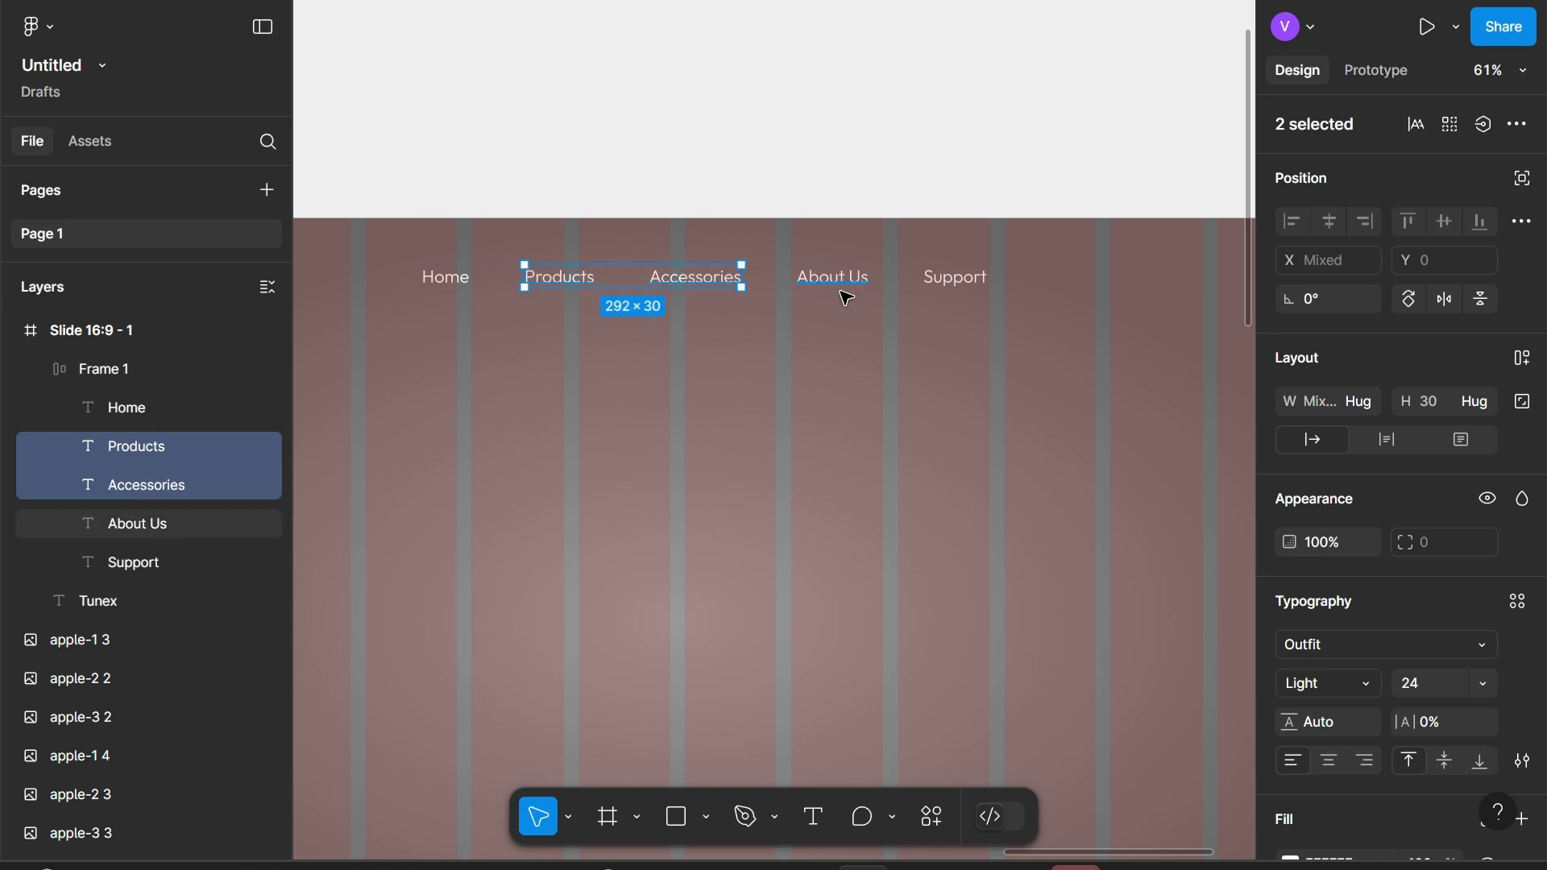
click(975, 294)
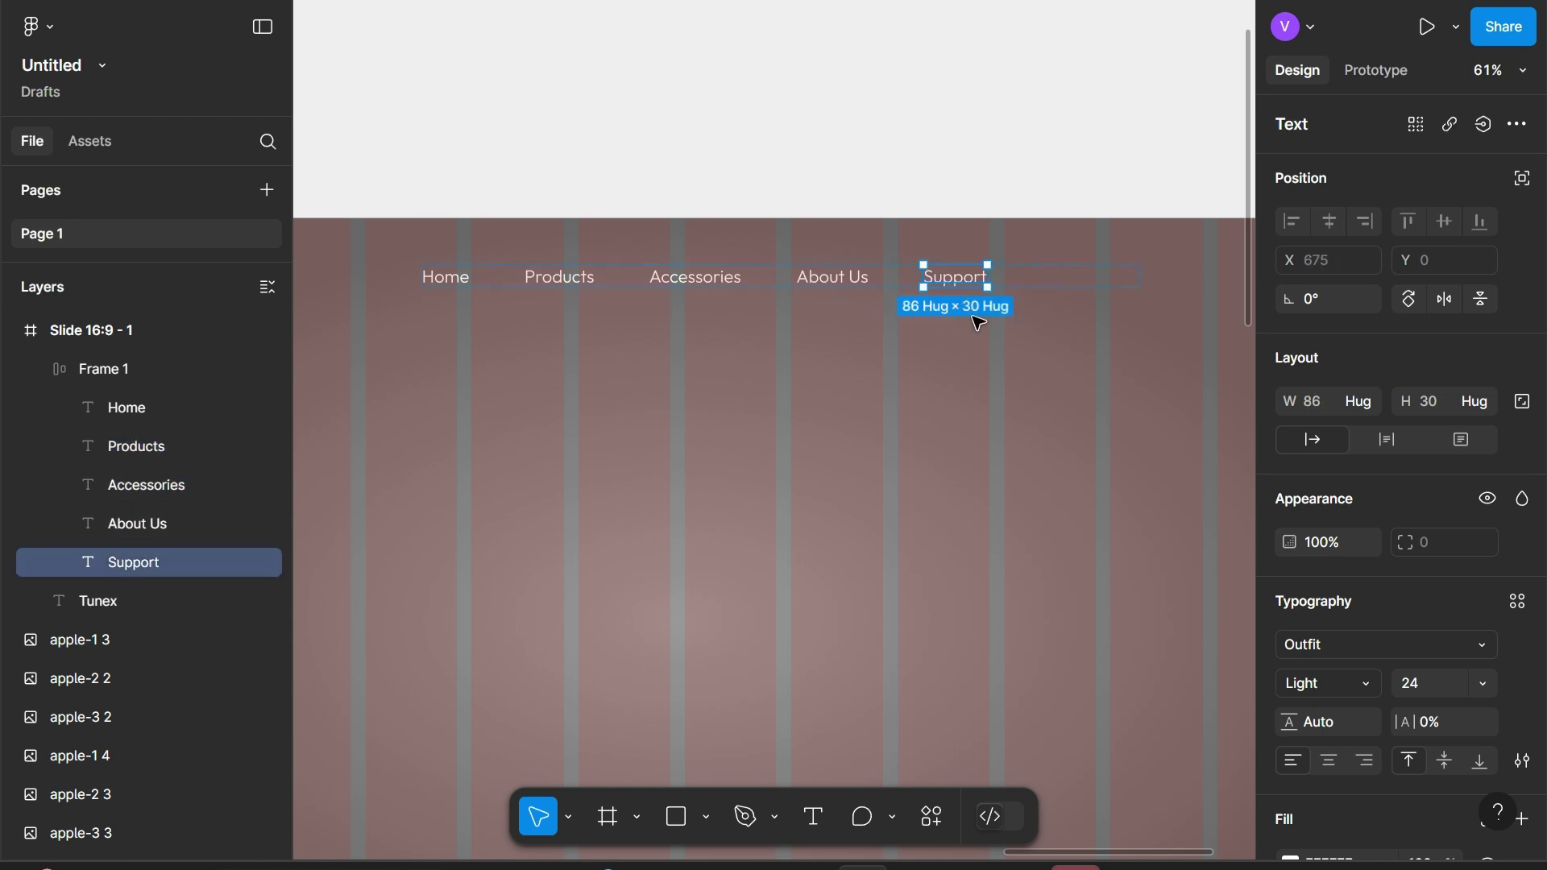
Narrow the nav row and right-align it at the slide's top right, nudged 2 px right and down
click(1061, 288)
drag(1140, 277, 991, 276)
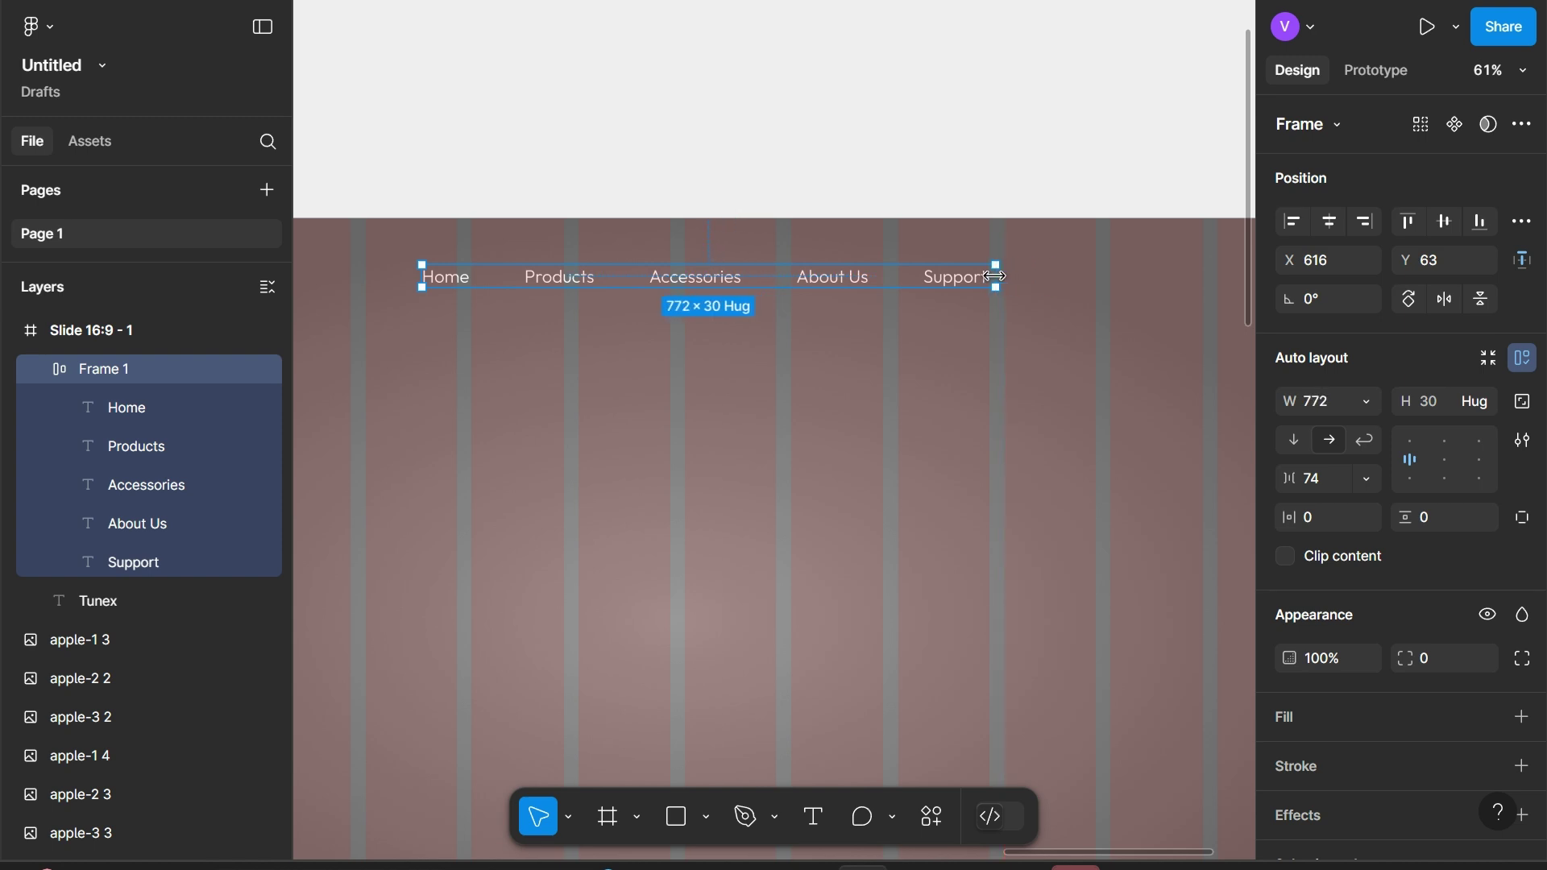
click(1362, 224)
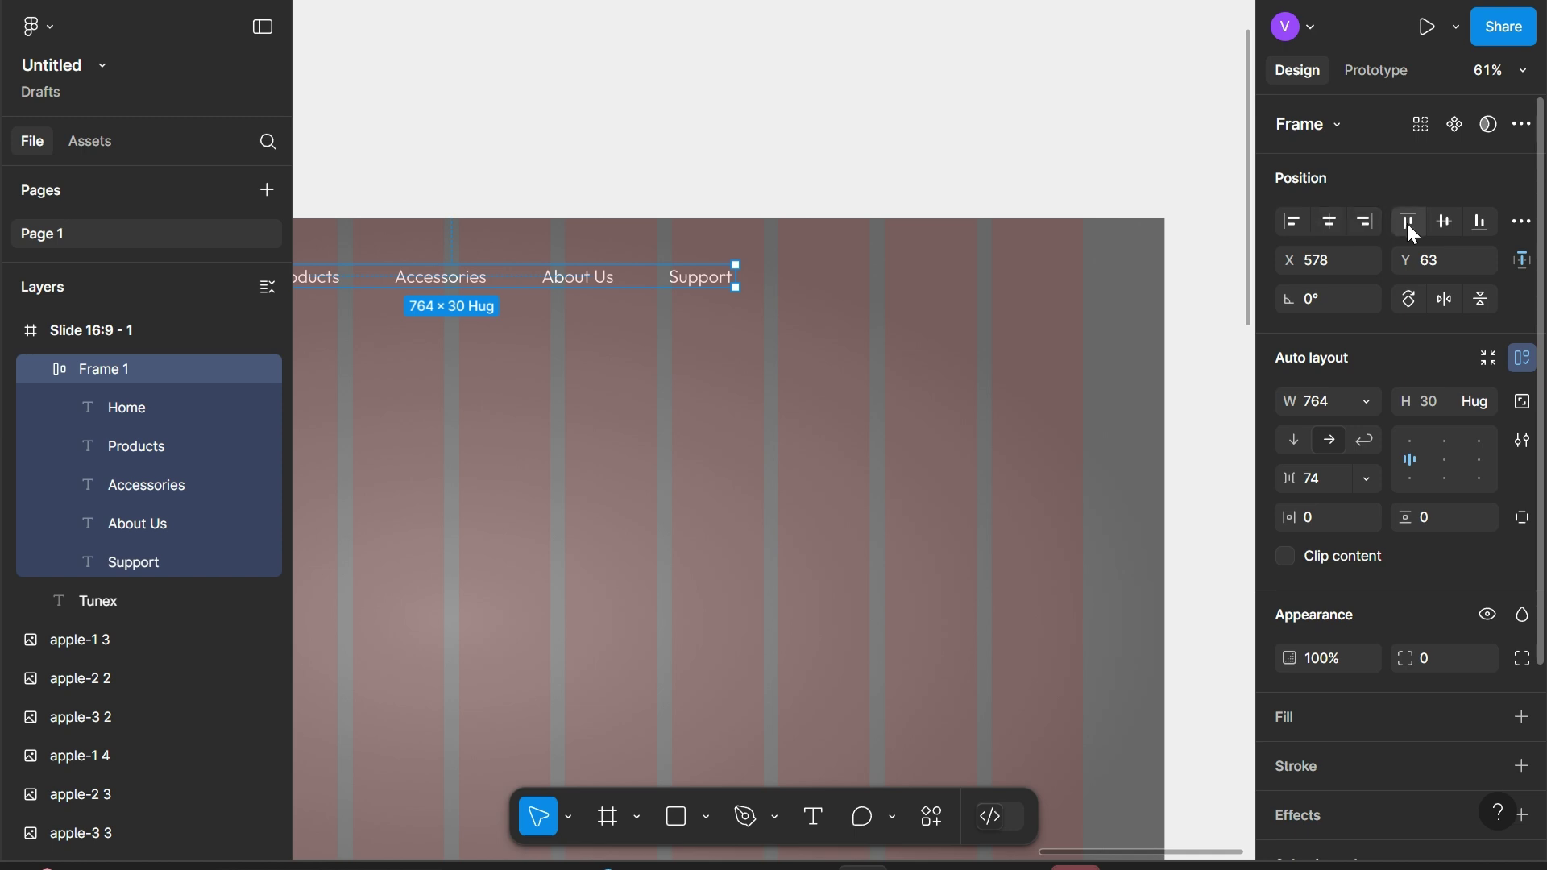
click(1364, 221)
drag(1032, 283, 951, 277)
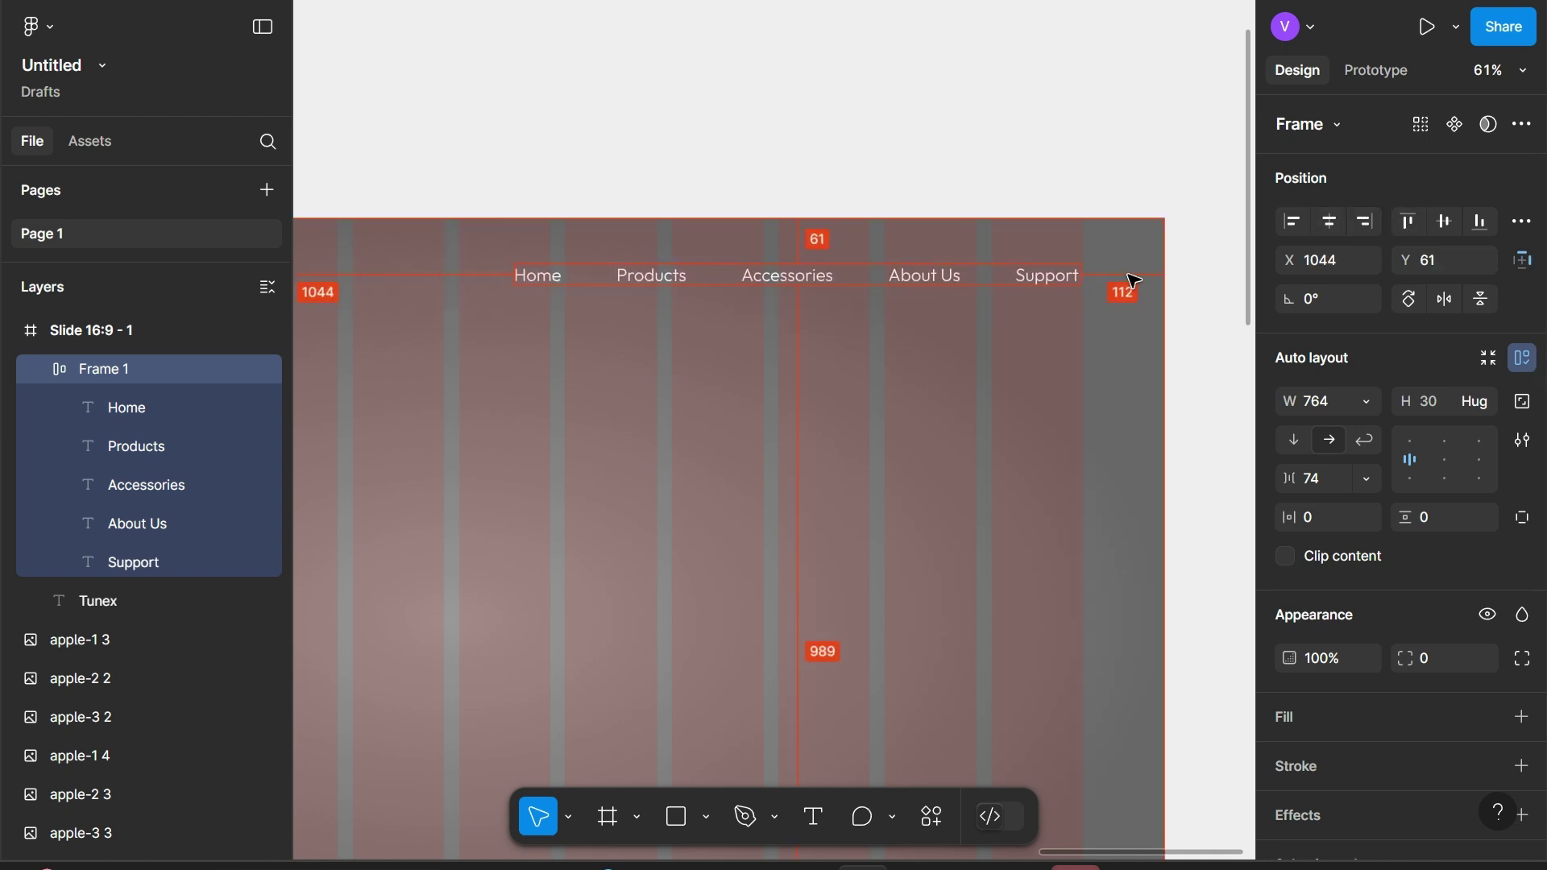
key(Right)
key(Right)
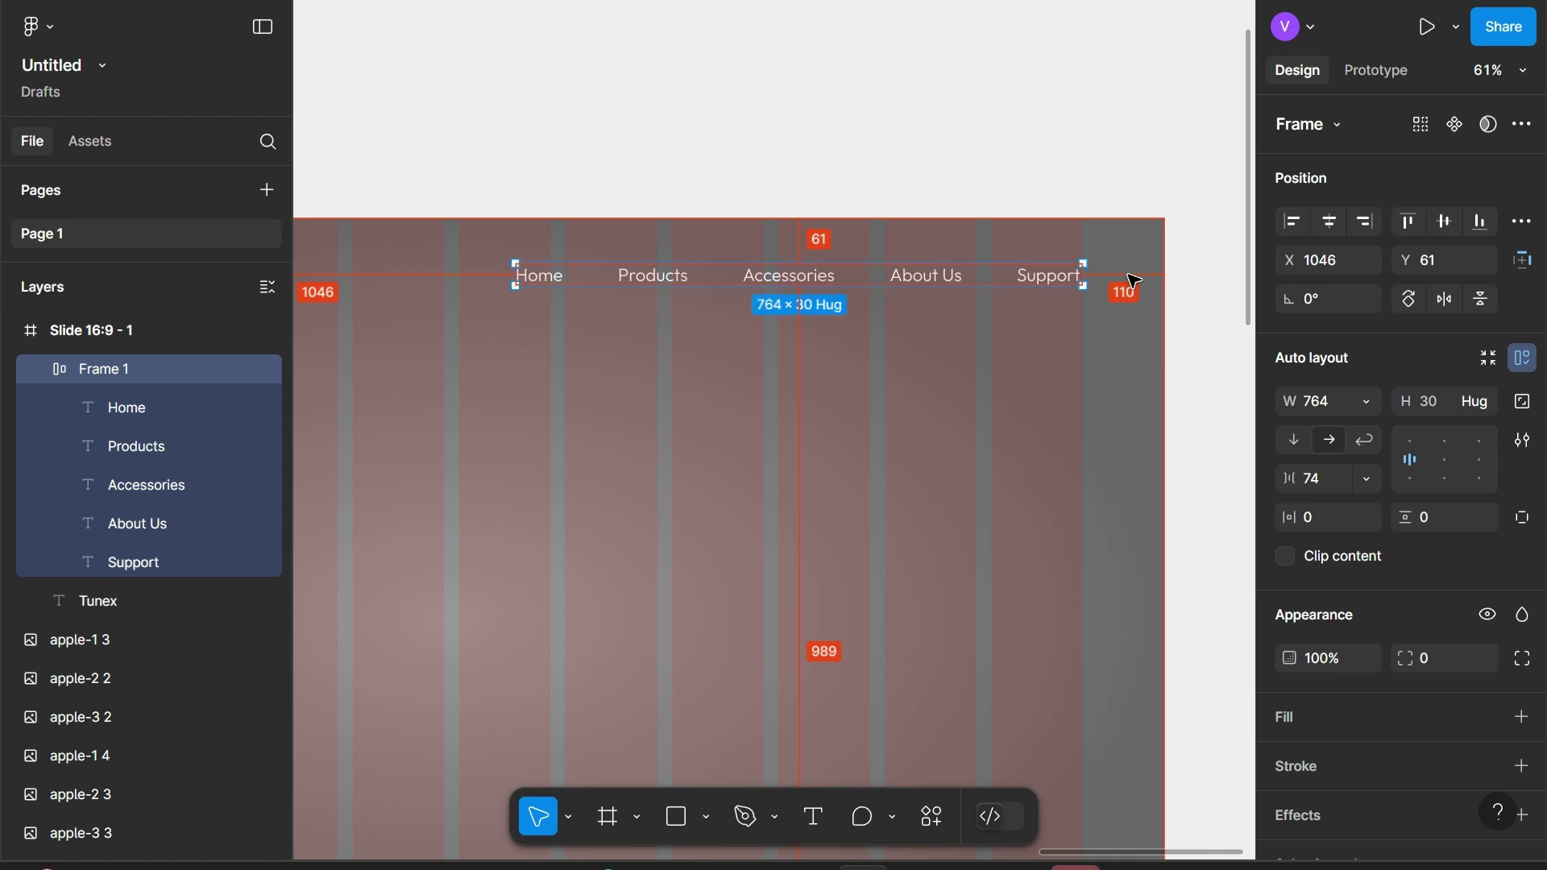
key(Down)
key(Down)
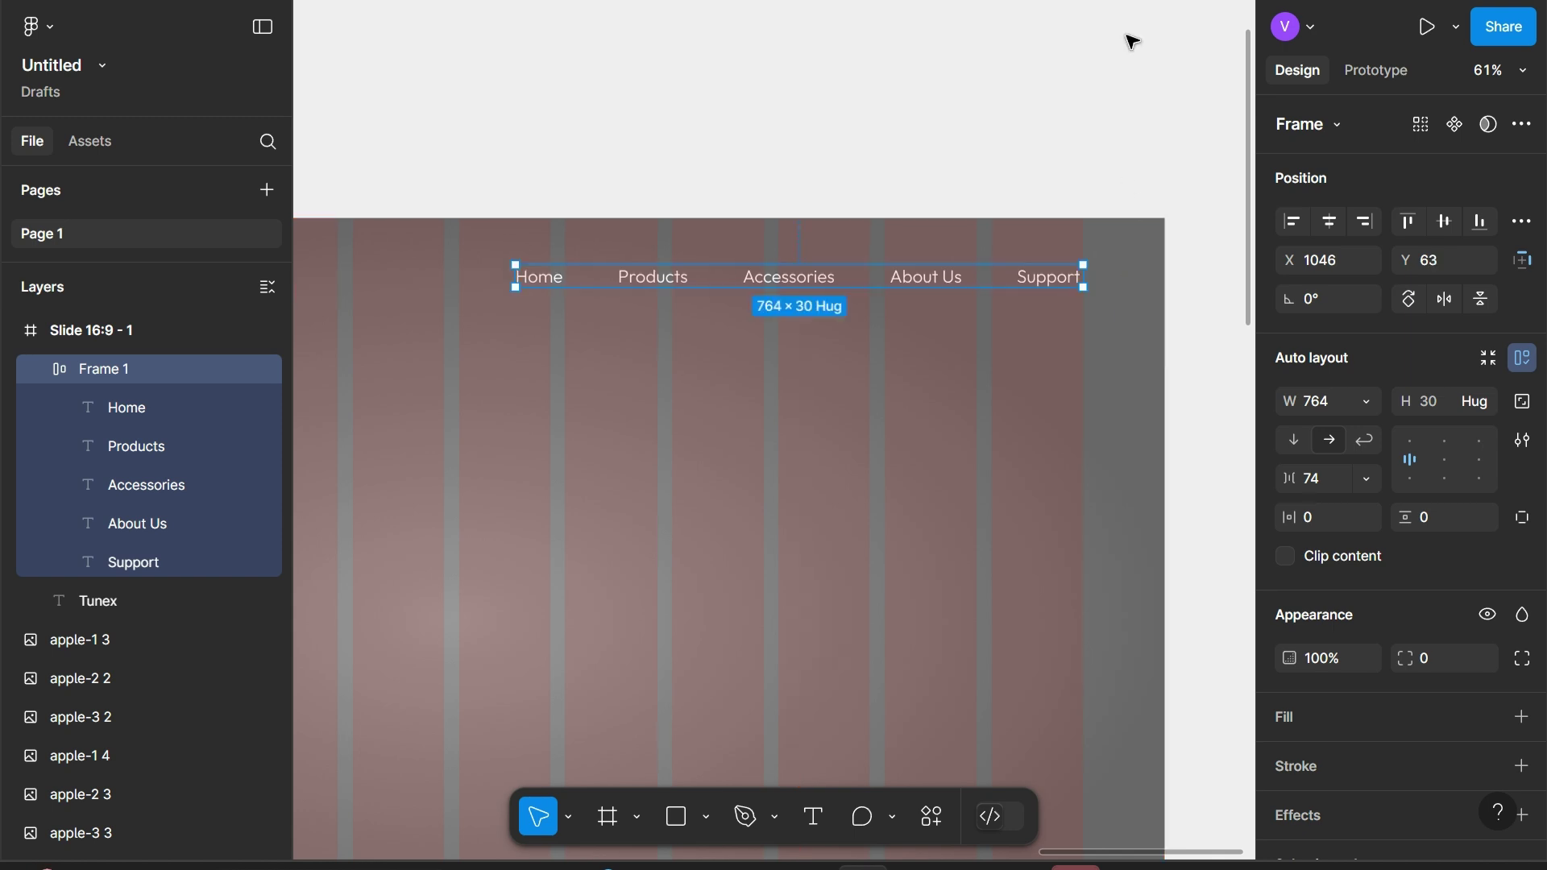
Preview the slide full-screen scaled to fit width, then return to editing
key(ctrl+alt+Return)
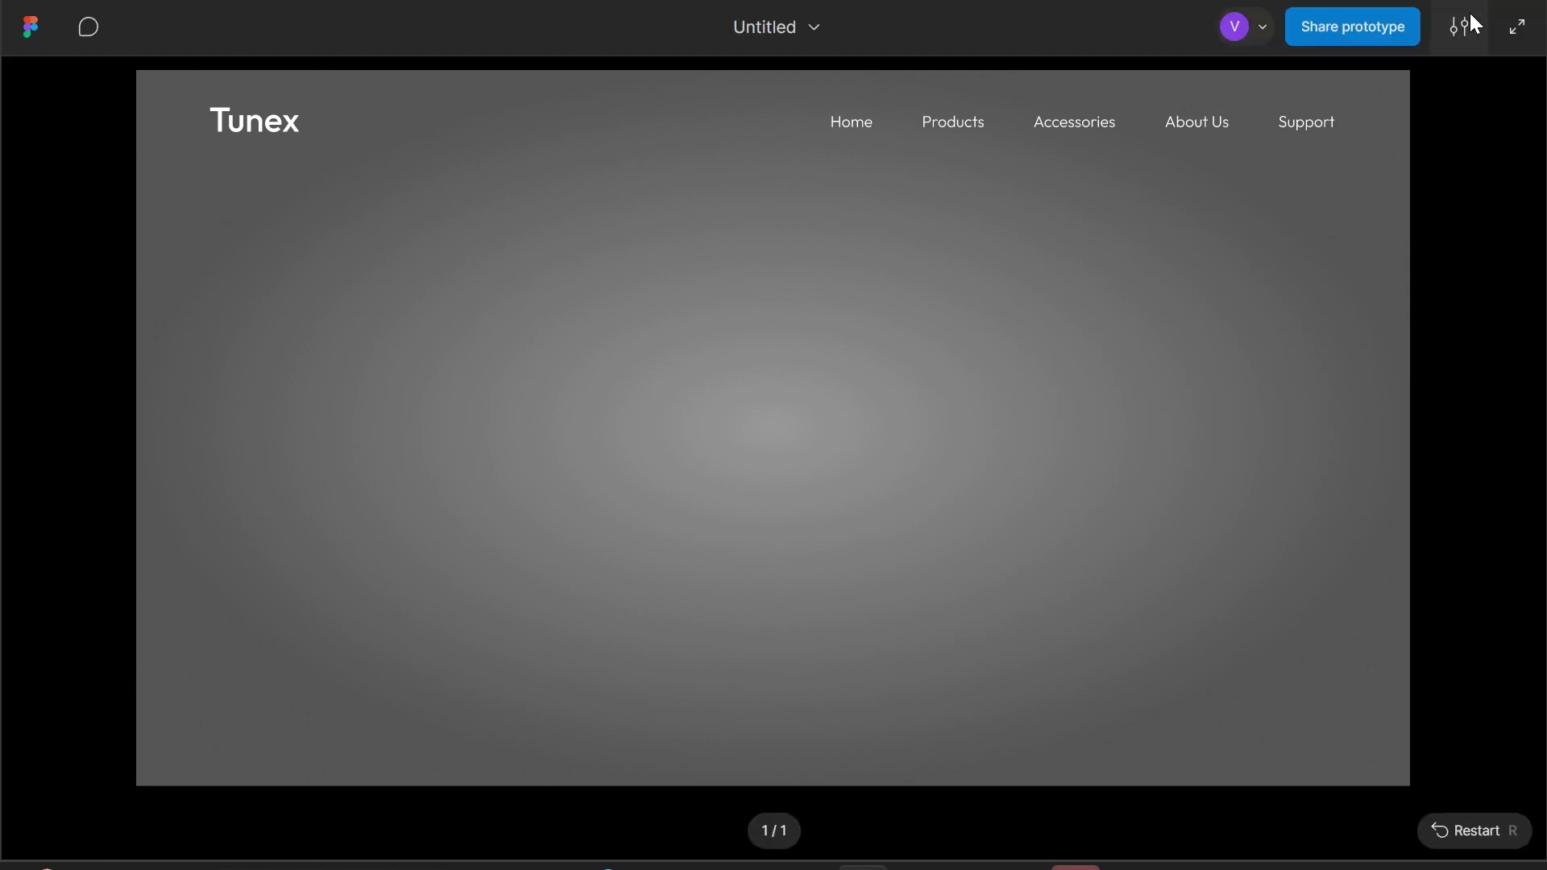
click(1462, 29)
click(1448, 211)
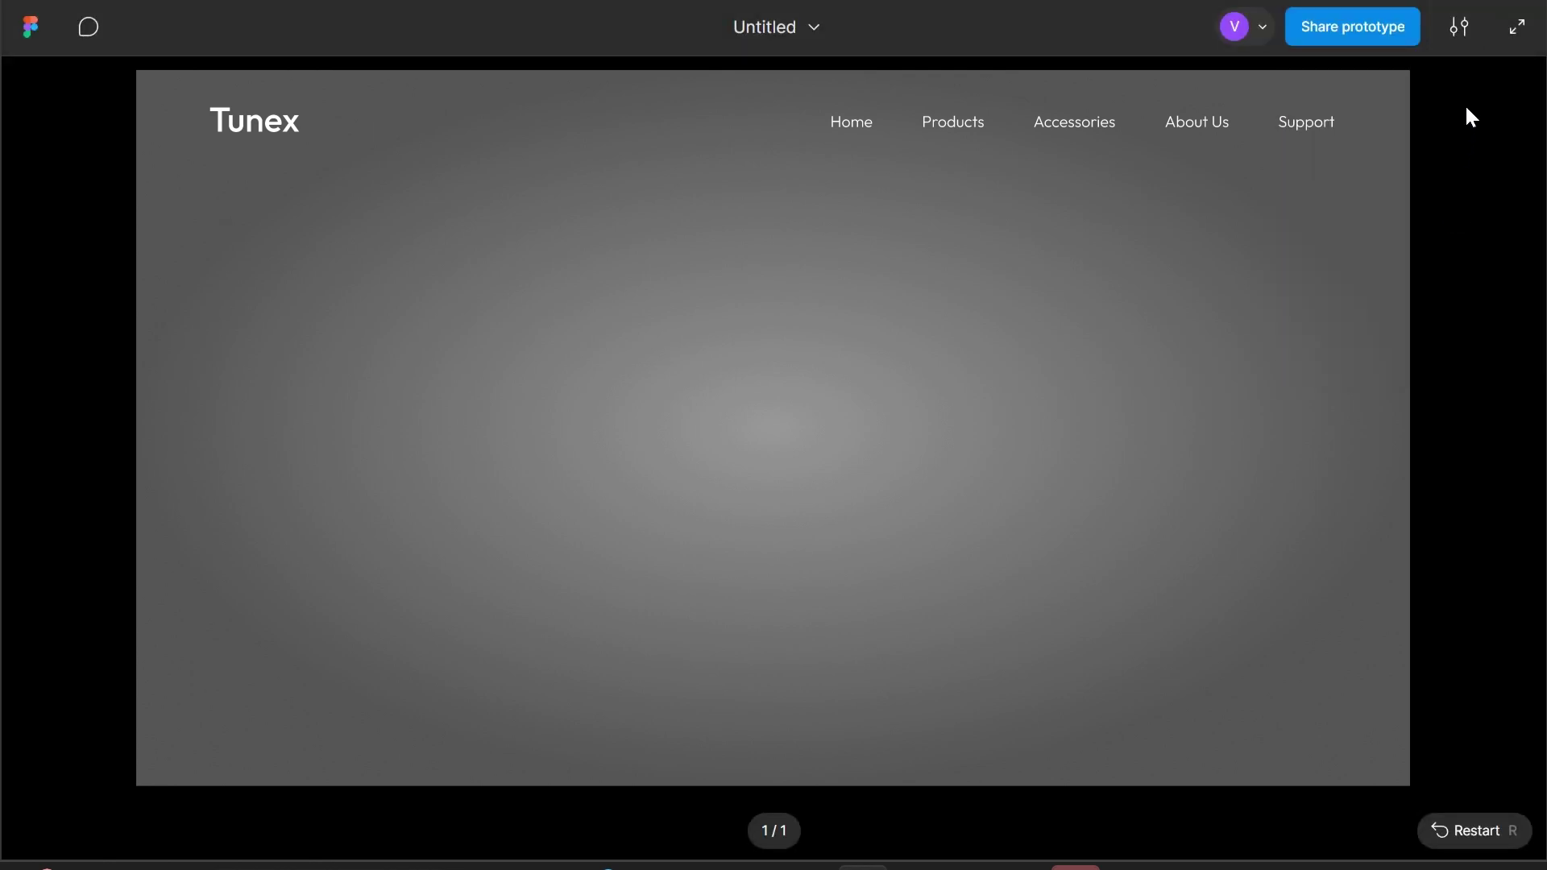
click(1464, 30)
click(1420, 233)
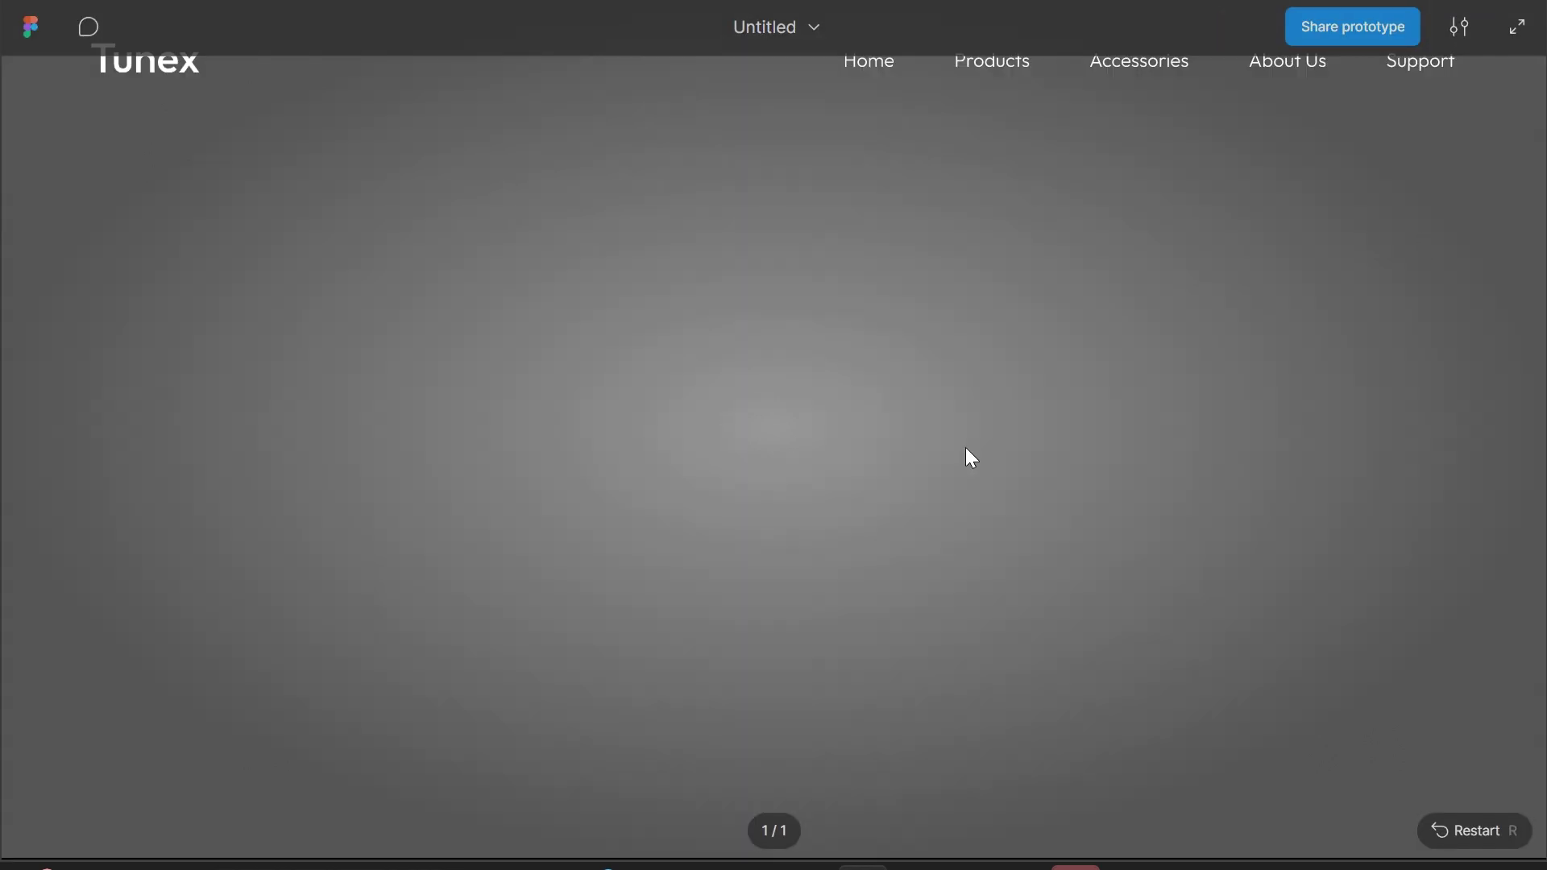
key(Escape)
Scroll back to the slide and select the Tunex title
scroll(868, 457, left, 5)
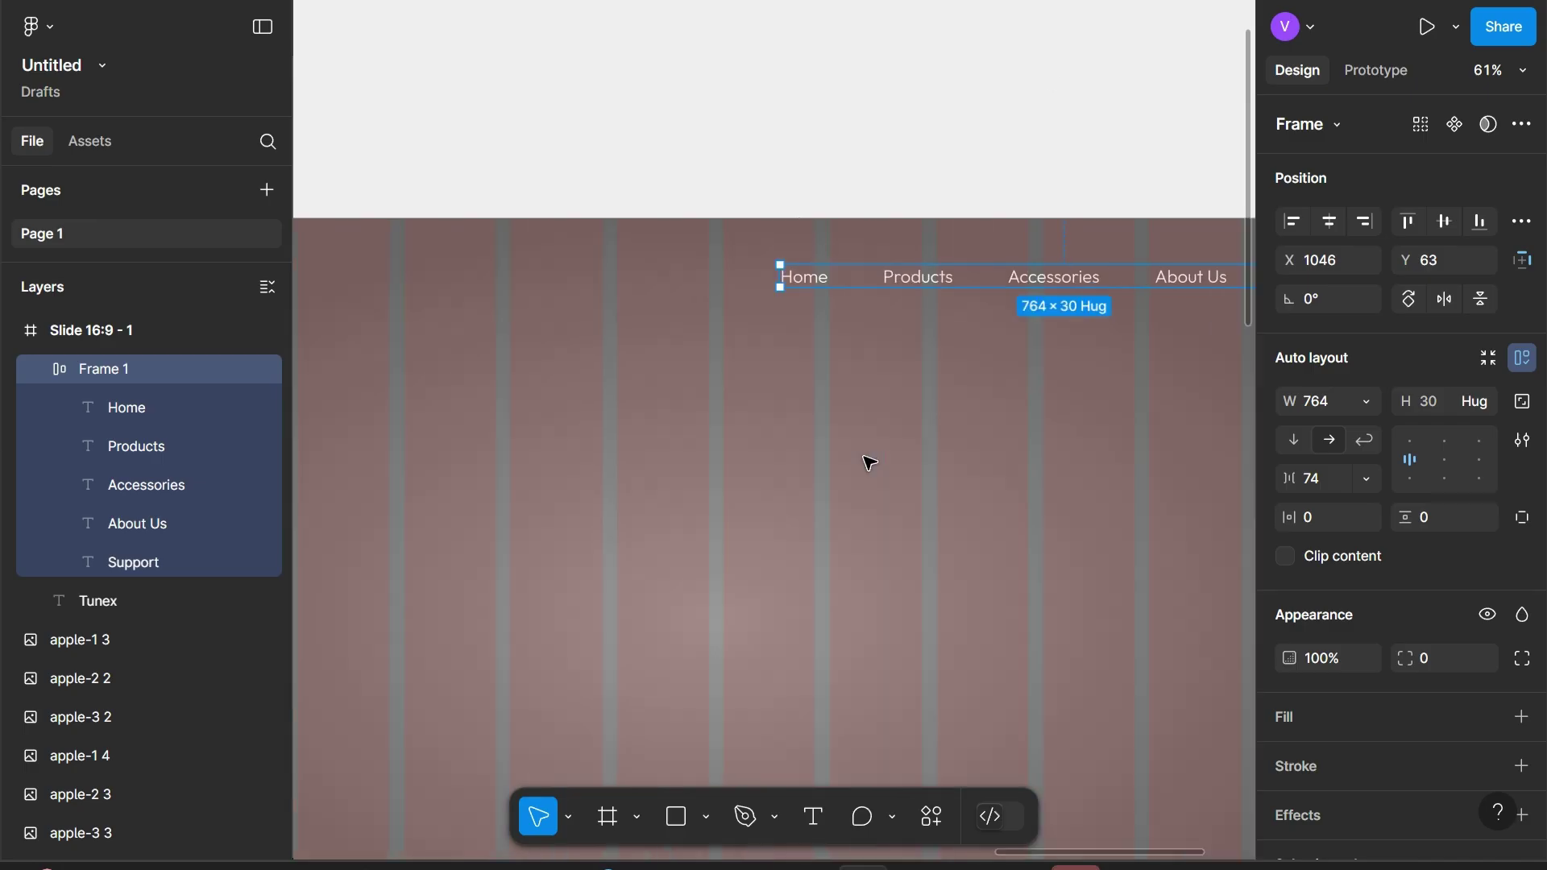
scroll(868, 462, down, 3)
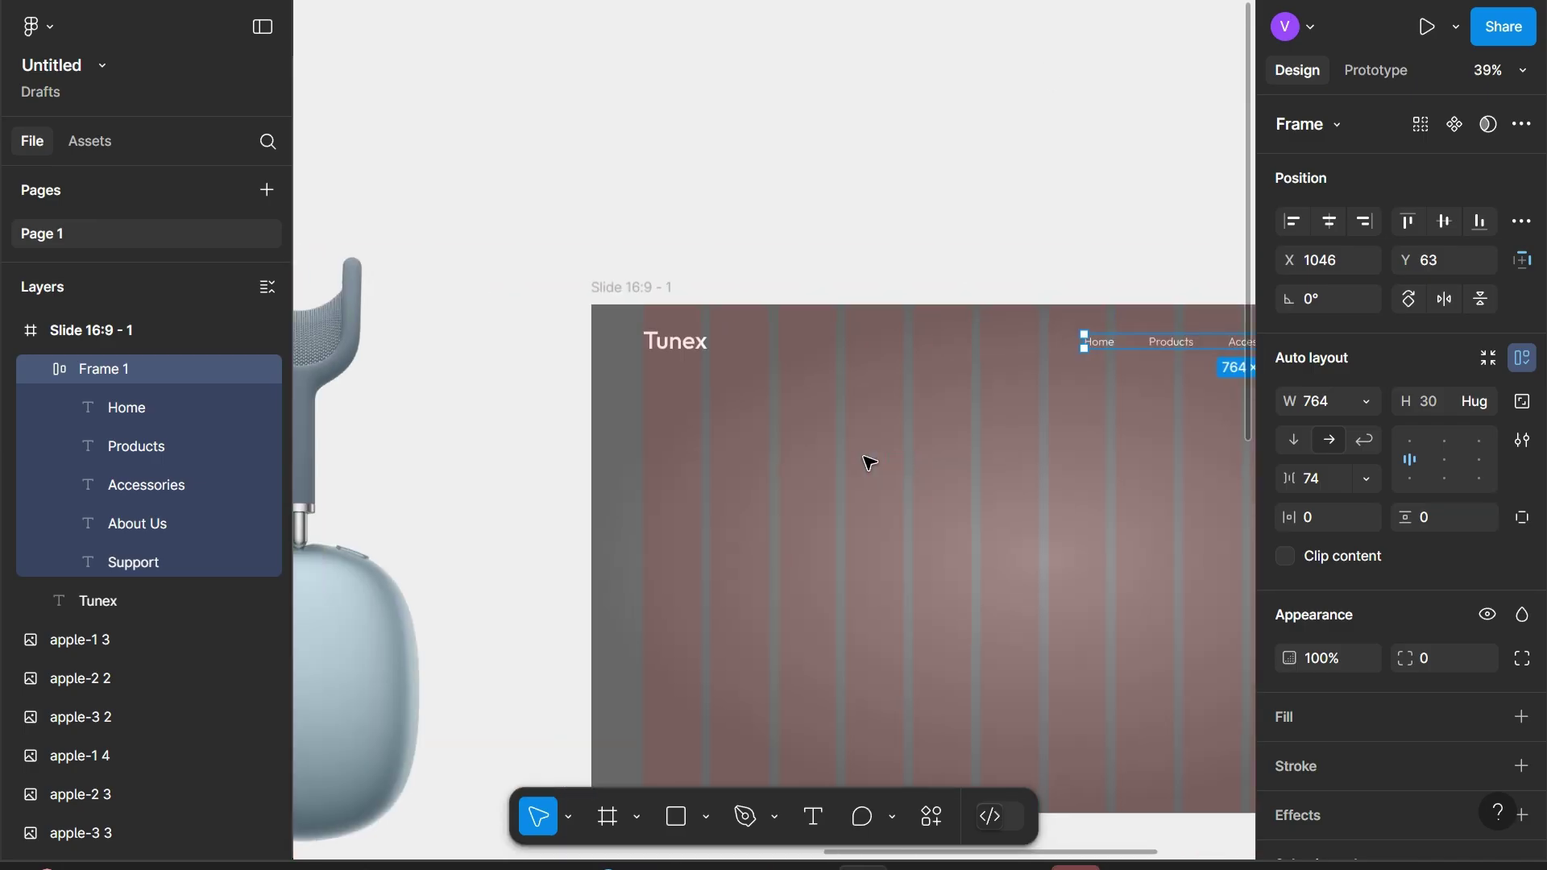
scroll(868, 460, left, 3)
scroll(927, 500, right, 2)
scroll(784, 435, up, 2)
scroll(786, 440, up, 2)
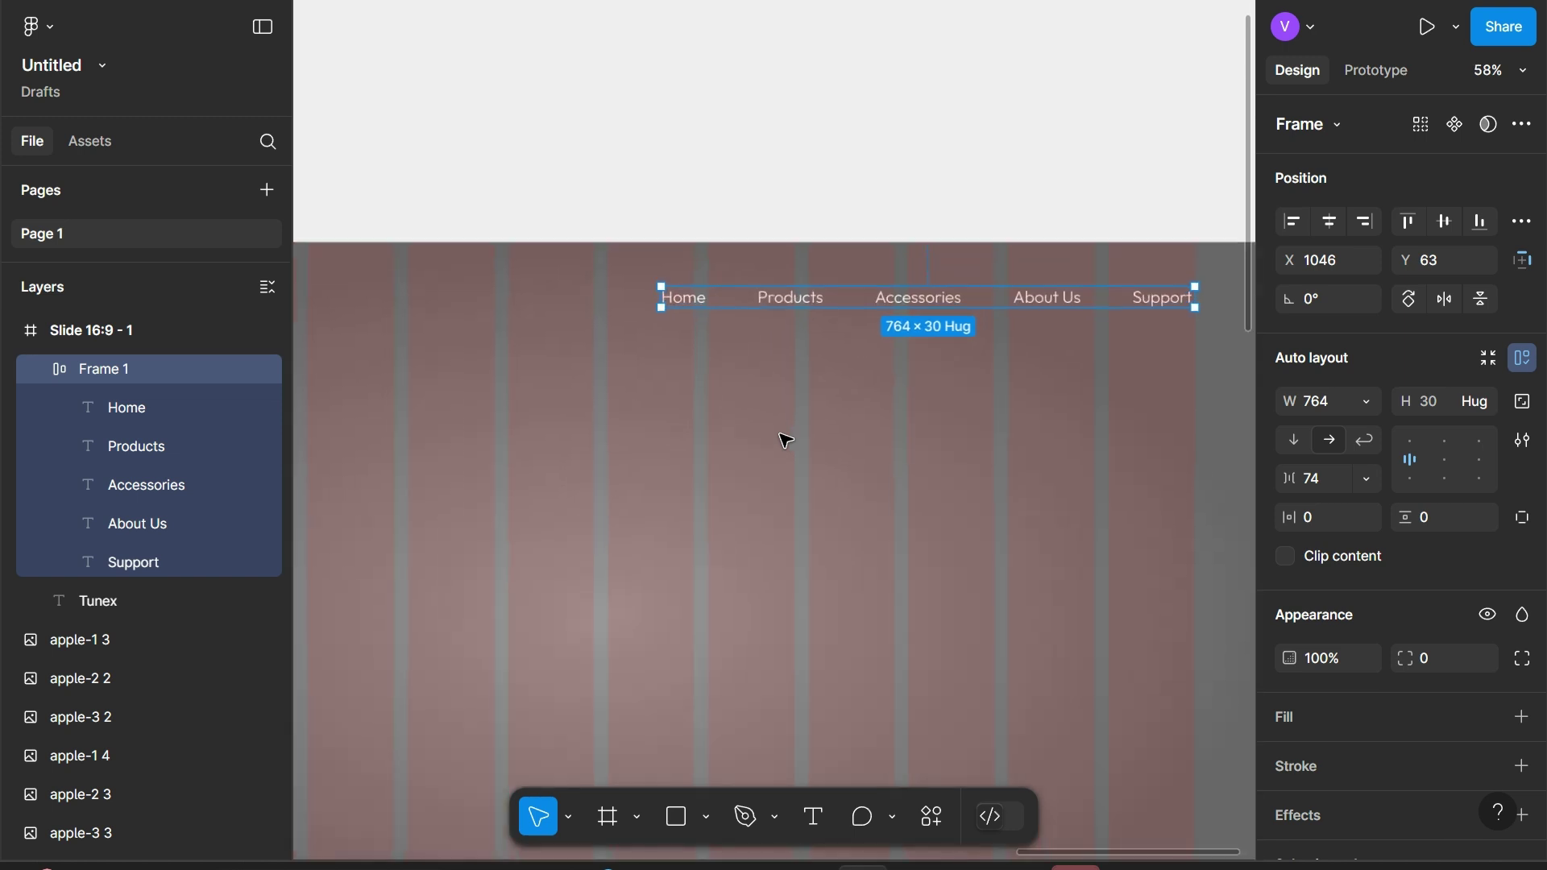
scroll(785, 441, left, 3)
click(598, 287)
Duplicate the Tunex title below itself as 'High', with Auto line height and hug sizing
drag(597, 287, 607, 388)
double_click(608, 387)
text(High)
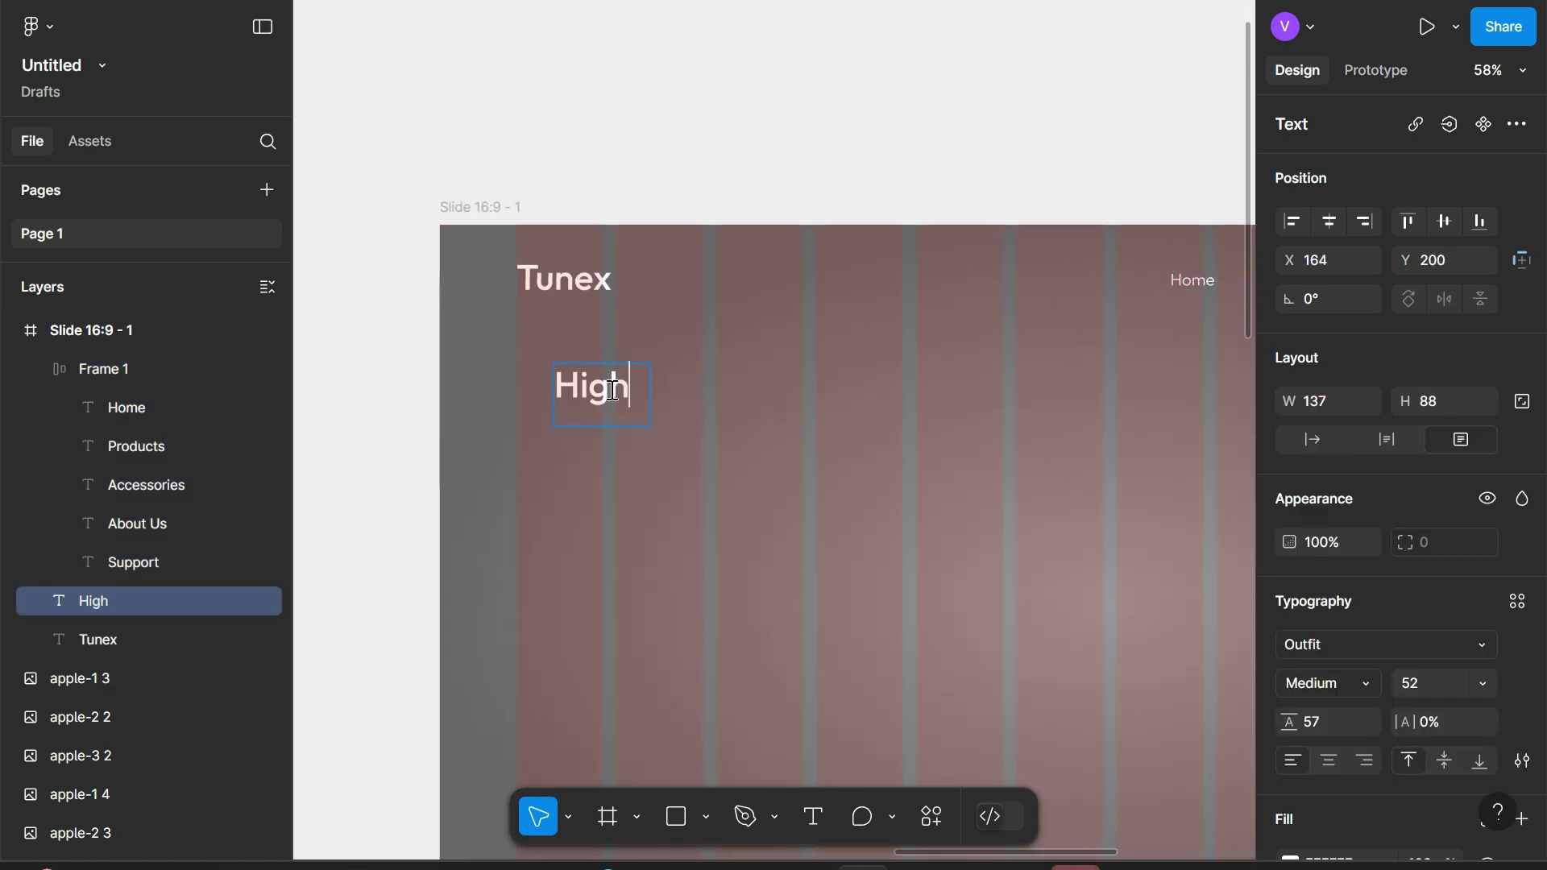
key(Escape)
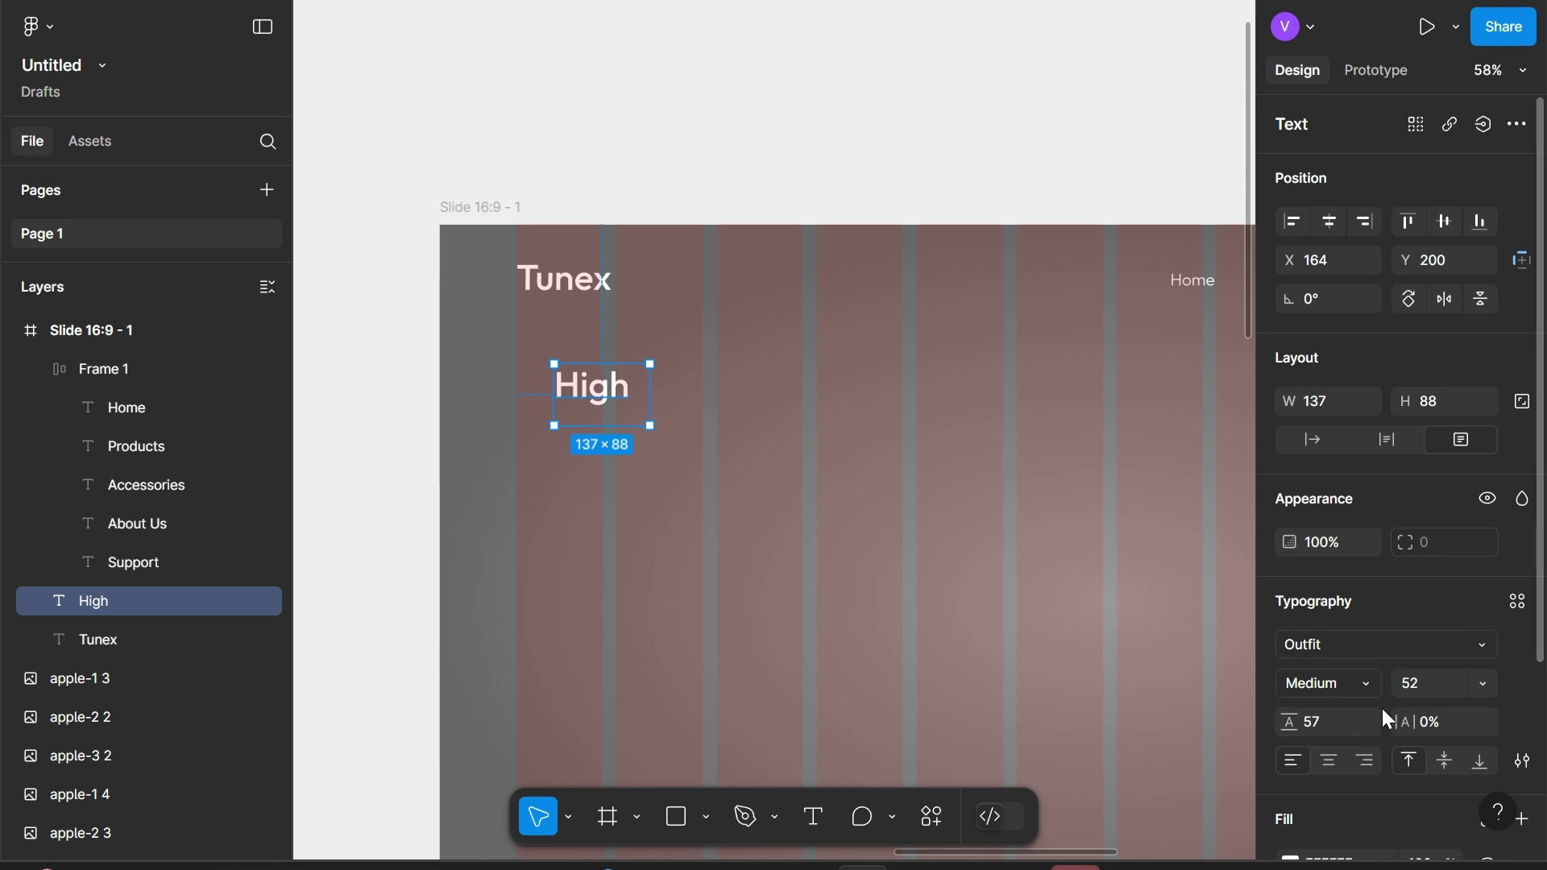
click(1344, 719)
text(auto)
key(Return)
click(1311, 440)
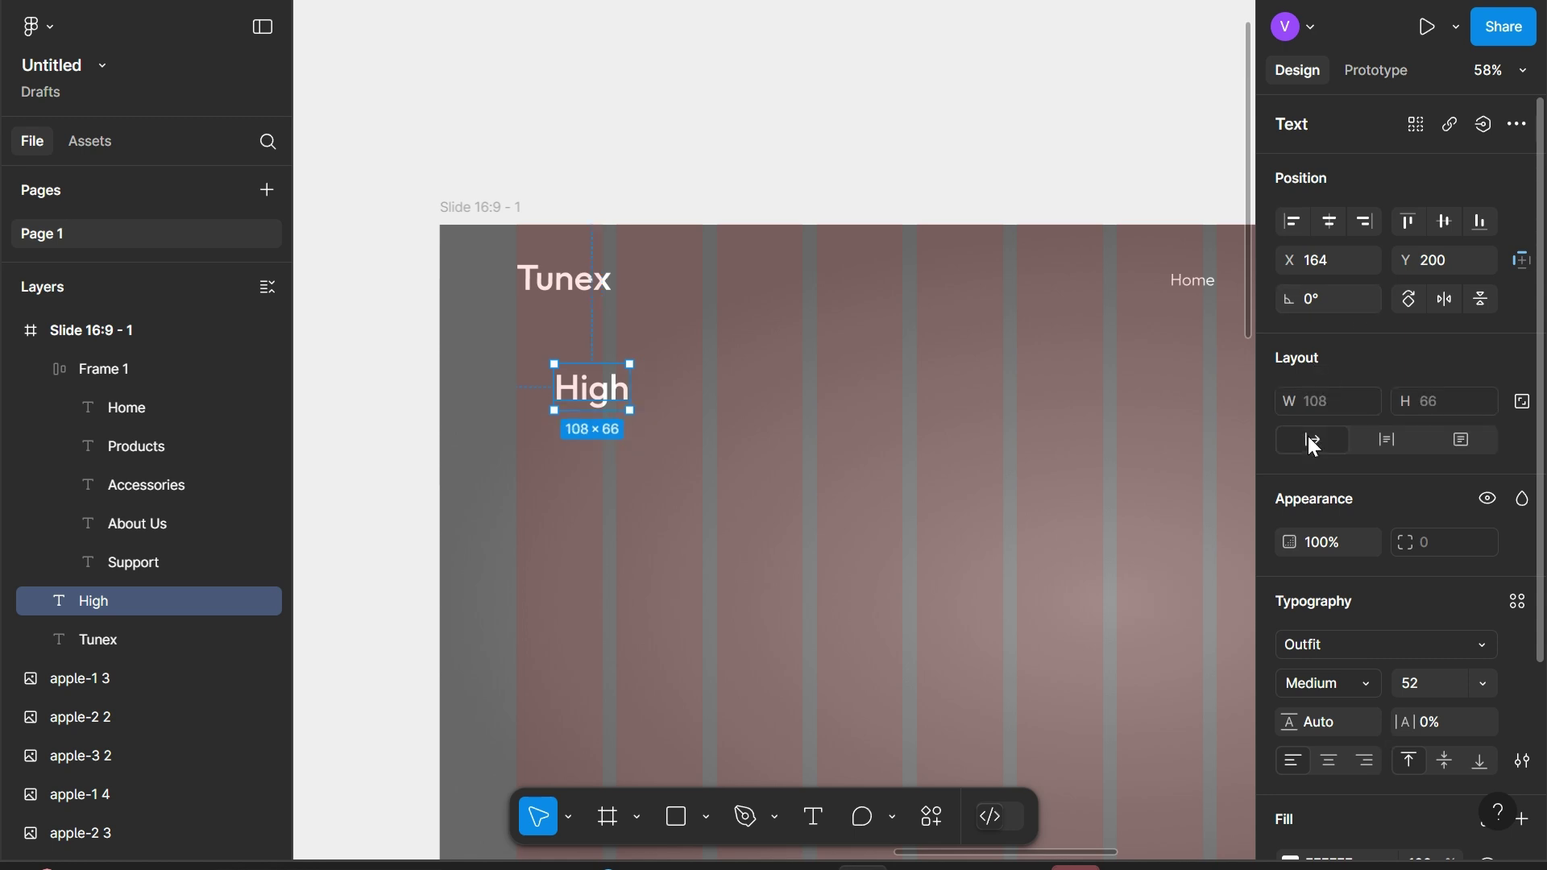
Change the heading text to 'High-Fidelity' over 'Audio' on two lines
double_click(595, 399)
key(Right)
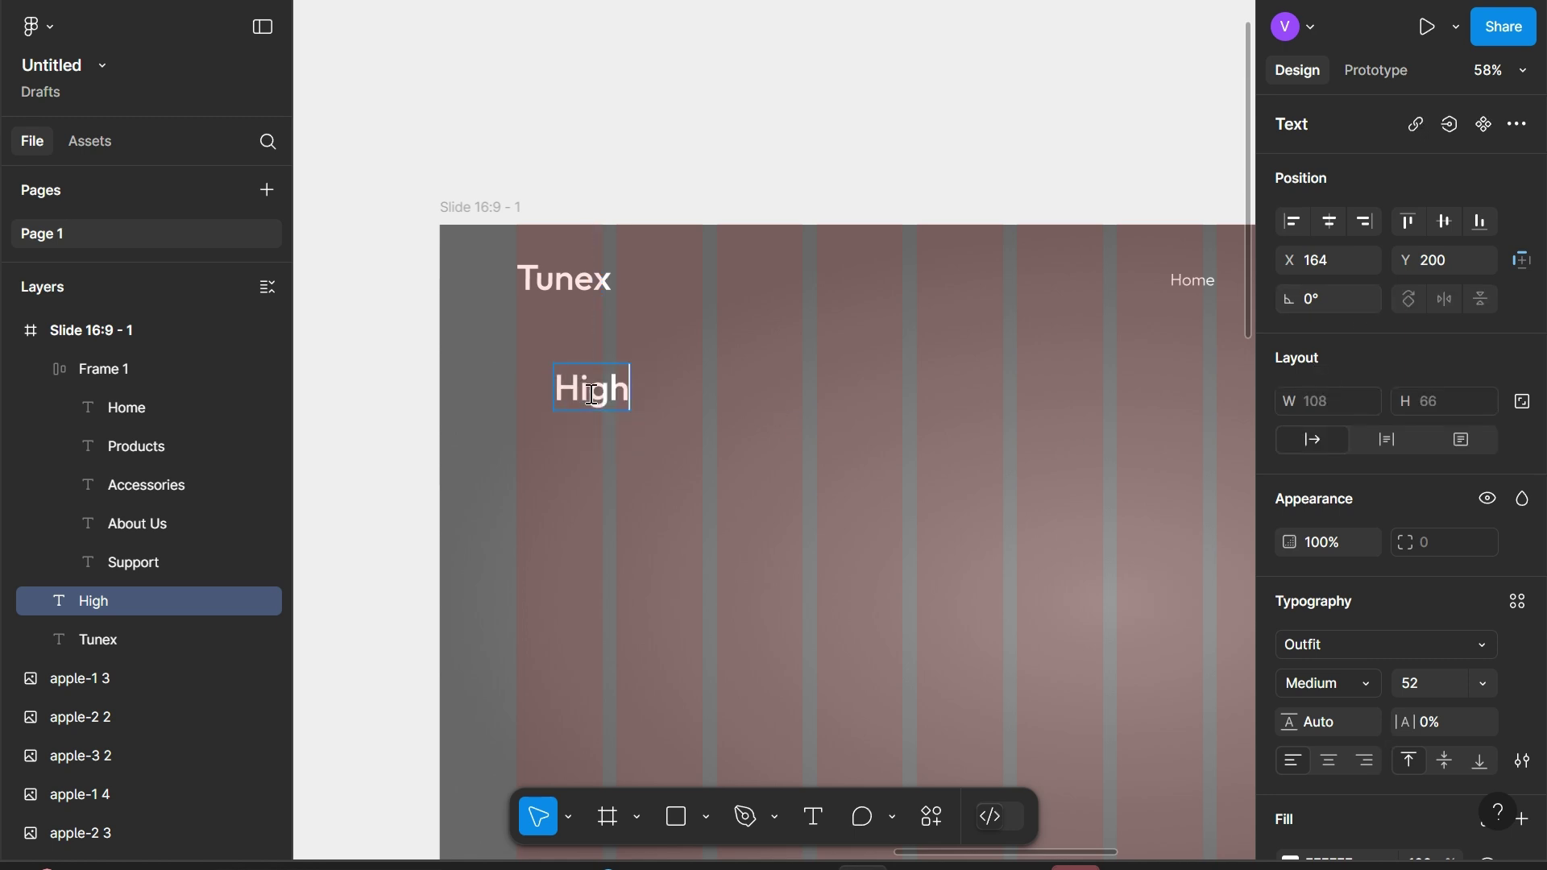
text(-Fie)
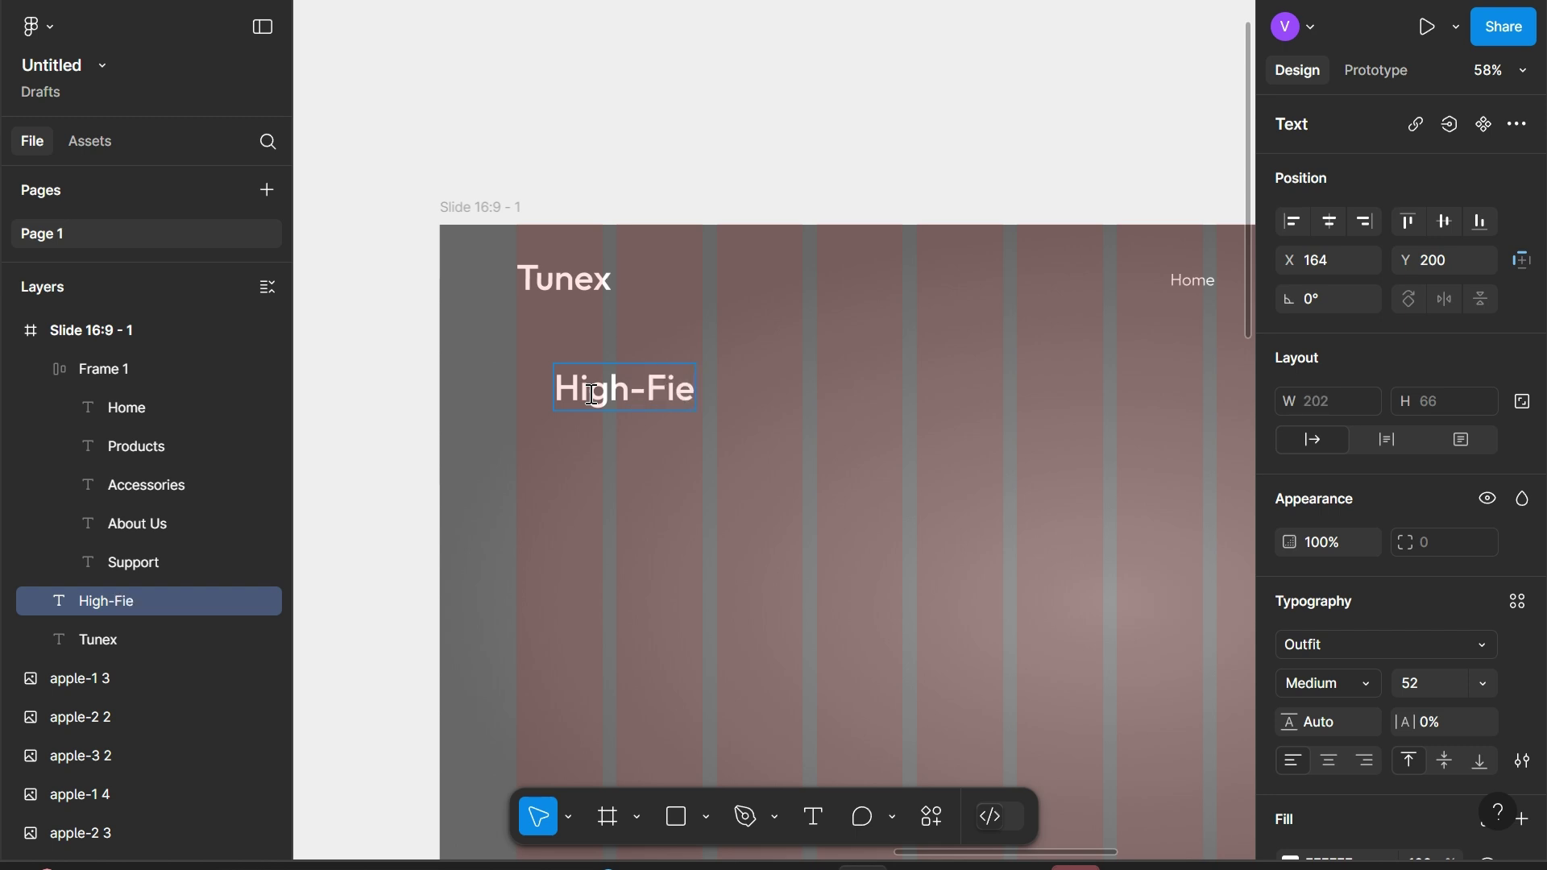
key(BackSpace)
text(delity)
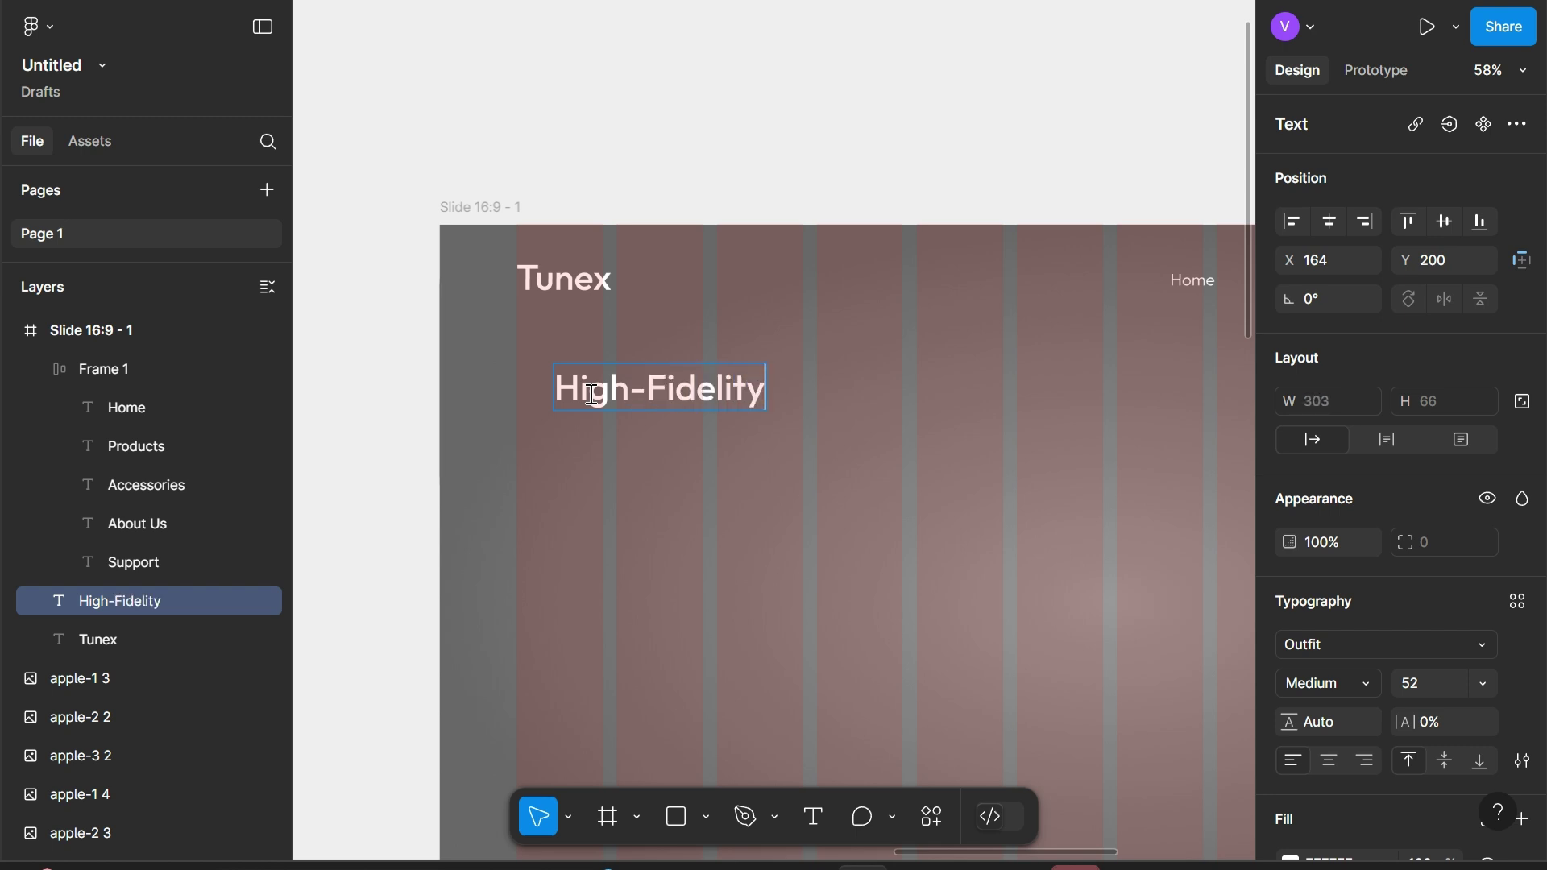
key(Return)
text(Au)
text(dio)
key(Escape)
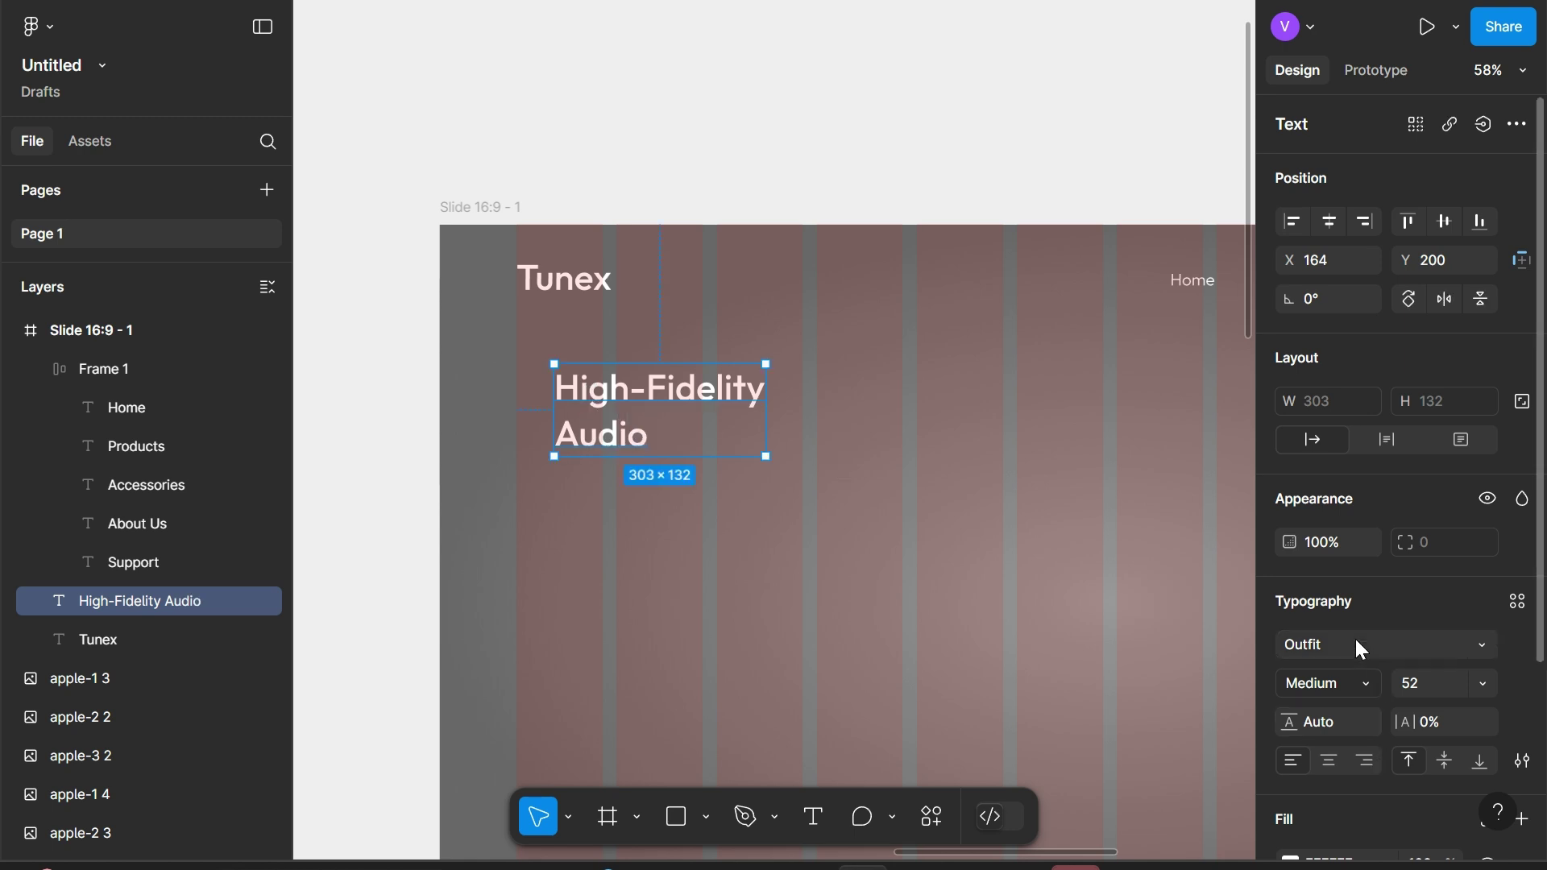
Set the heading to Poppins Bold at size 96
click(1357, 643)
text(pop)
key(Return)
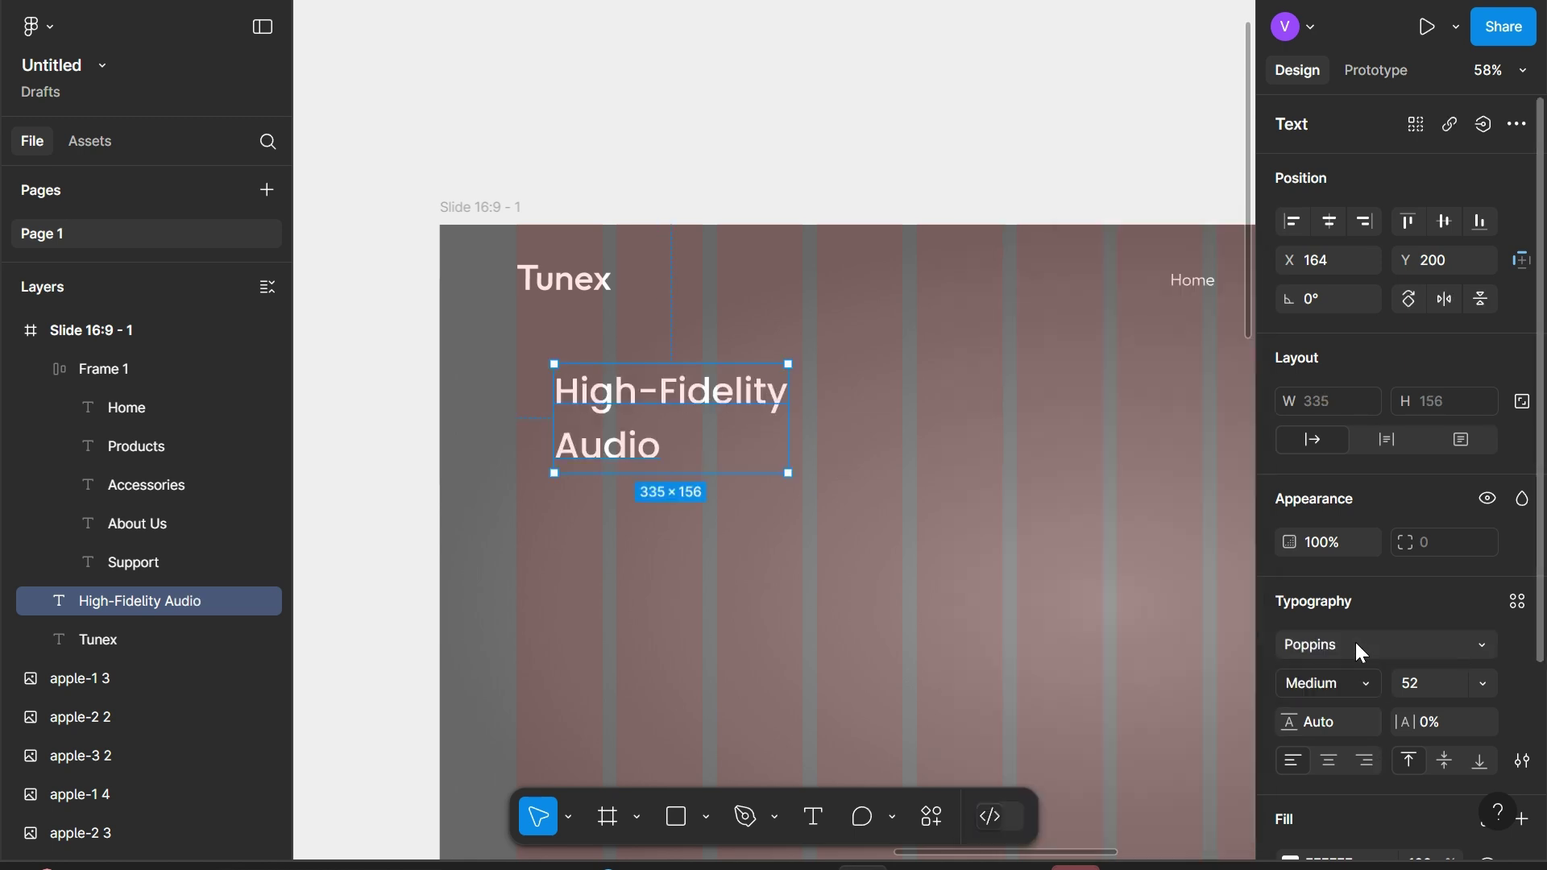
click(1361, 679)
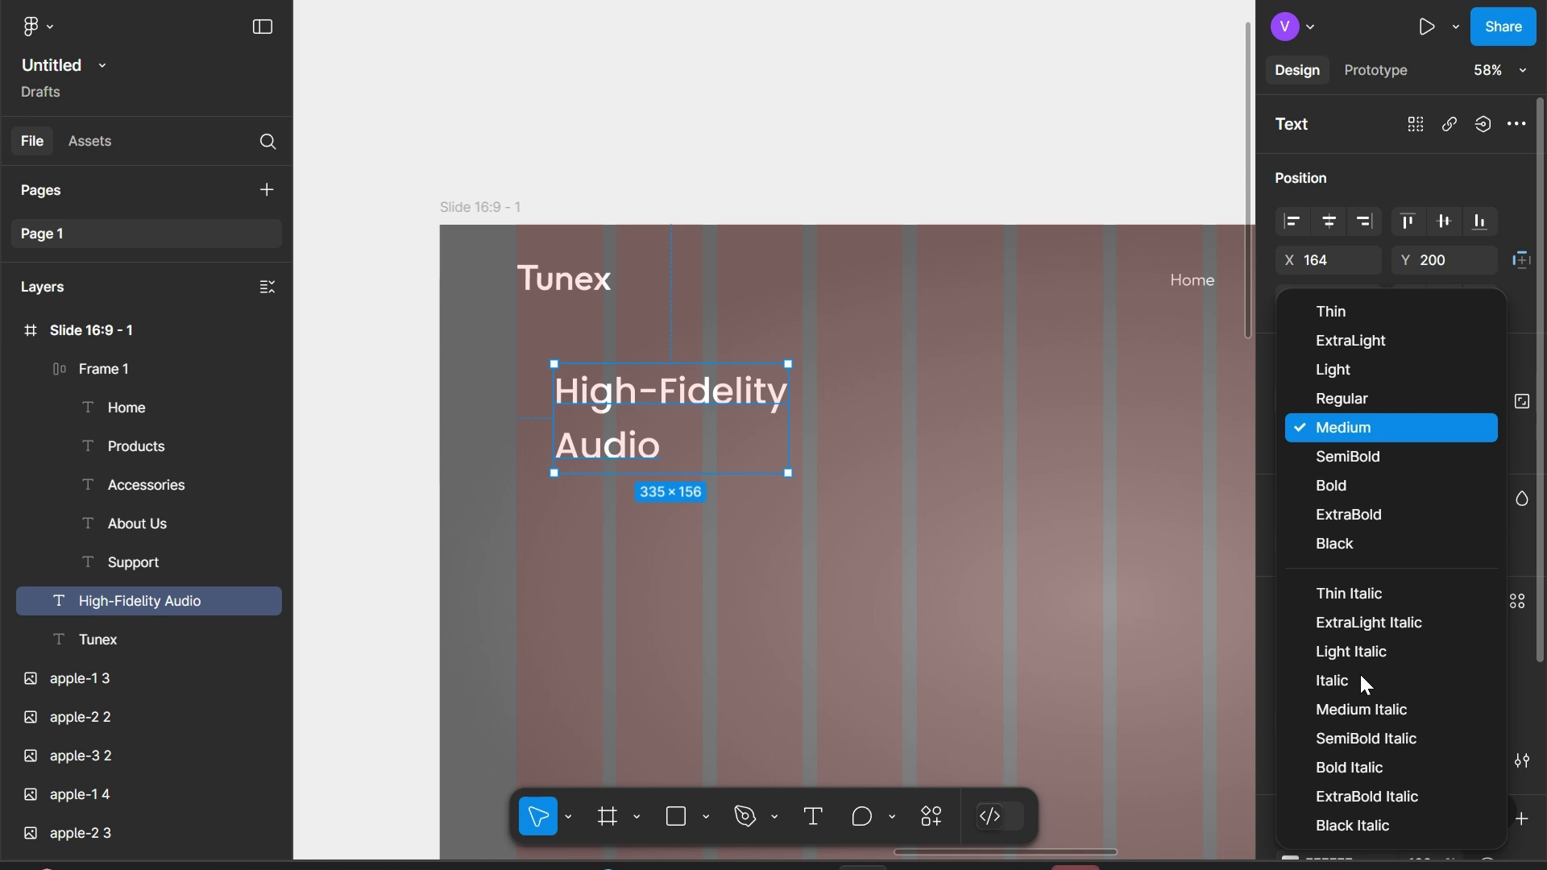
click(1353, 486)
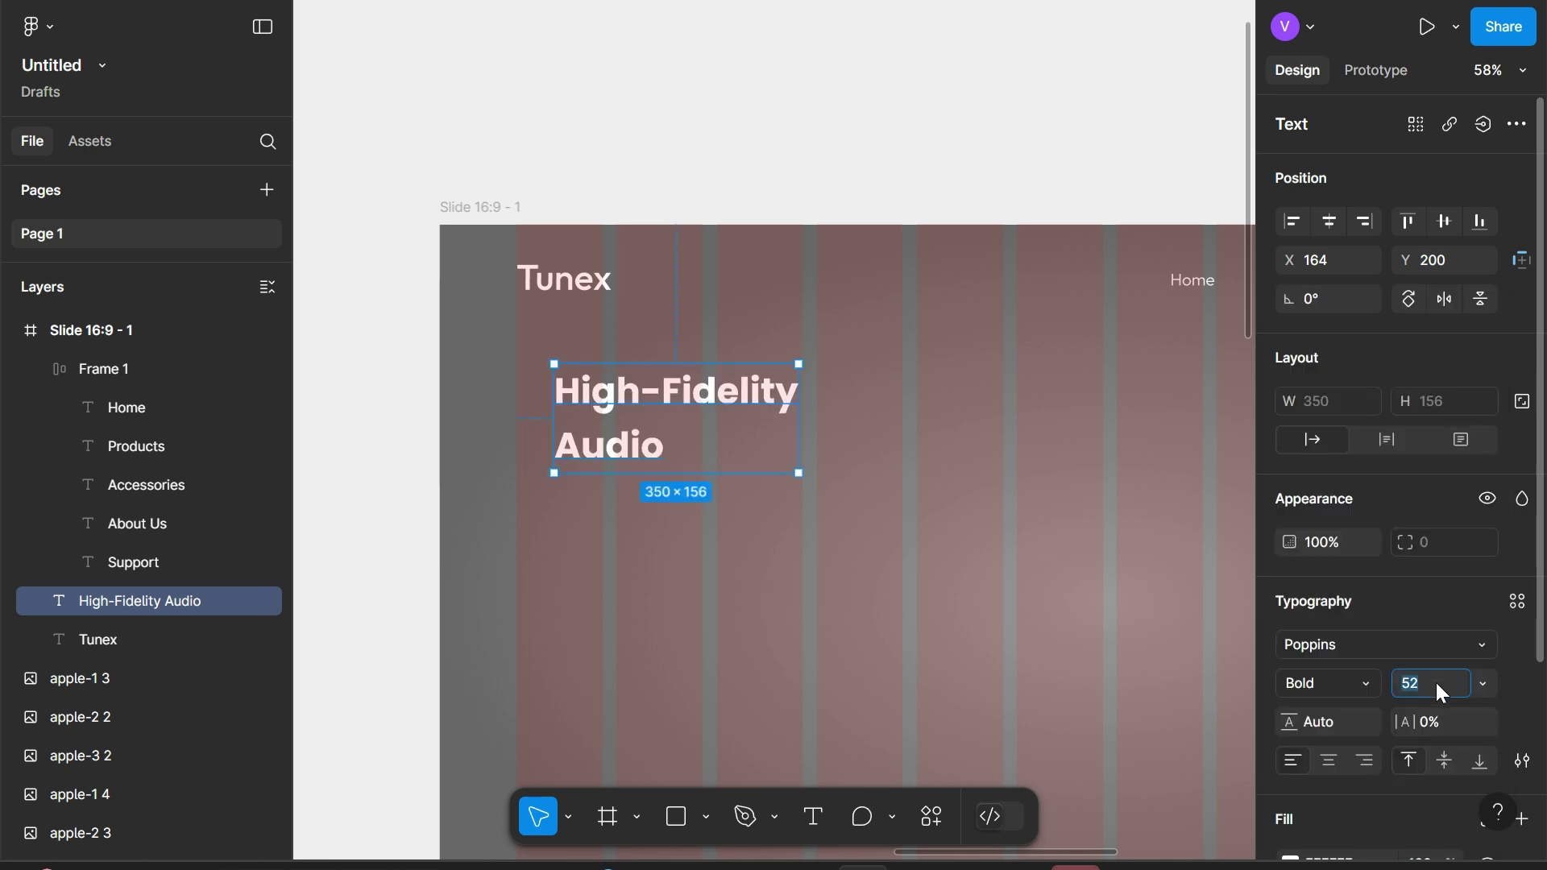
text(6)
key(Return)
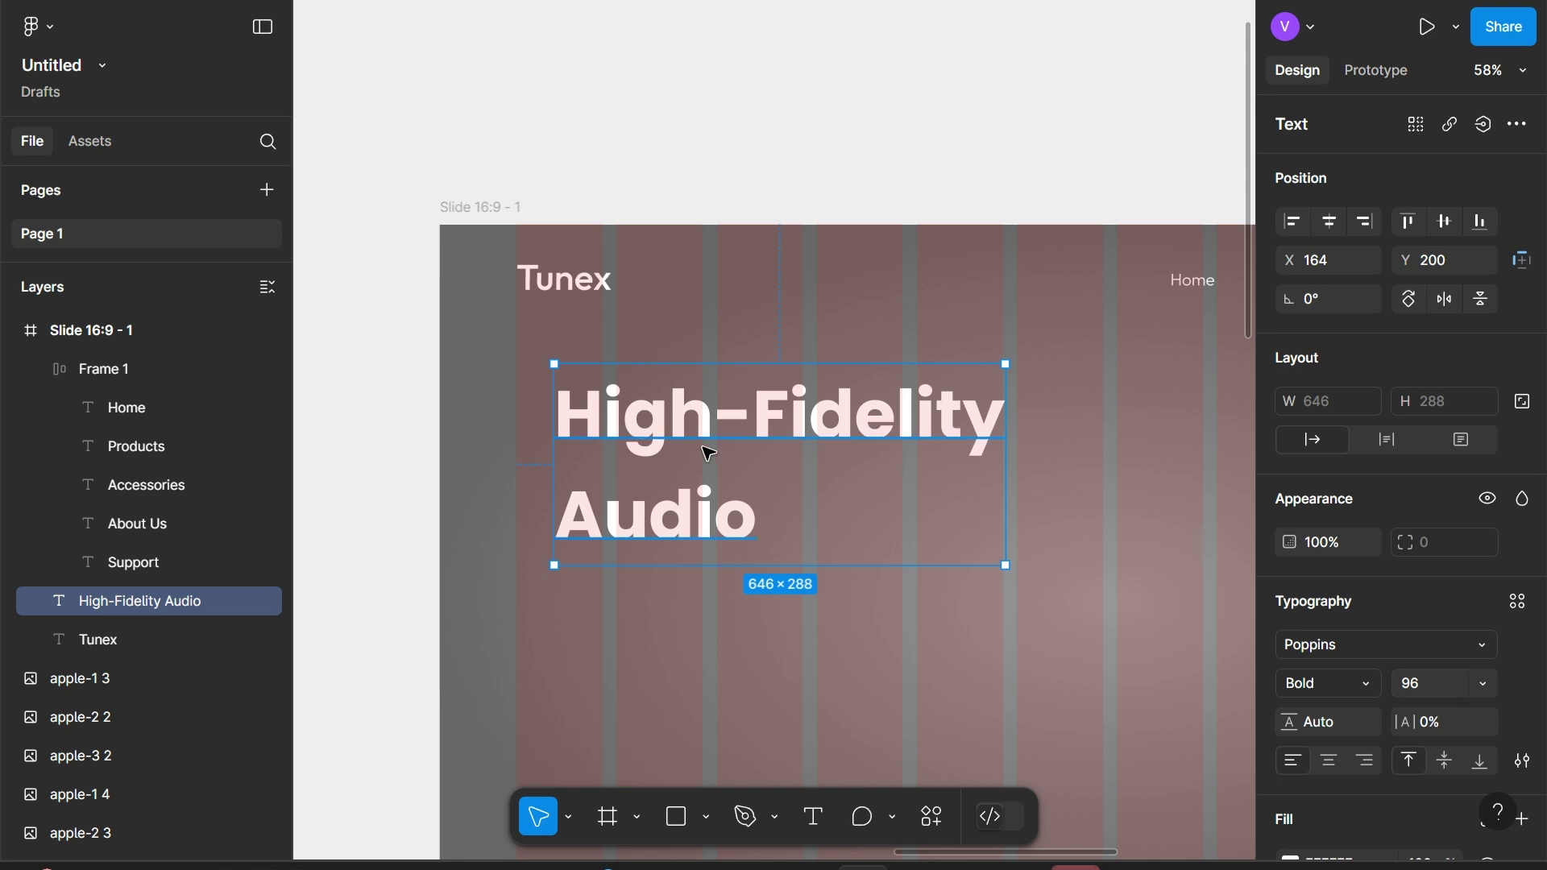
drag(732, 436, 707, 434)
scroll(707, 435, down, 2)
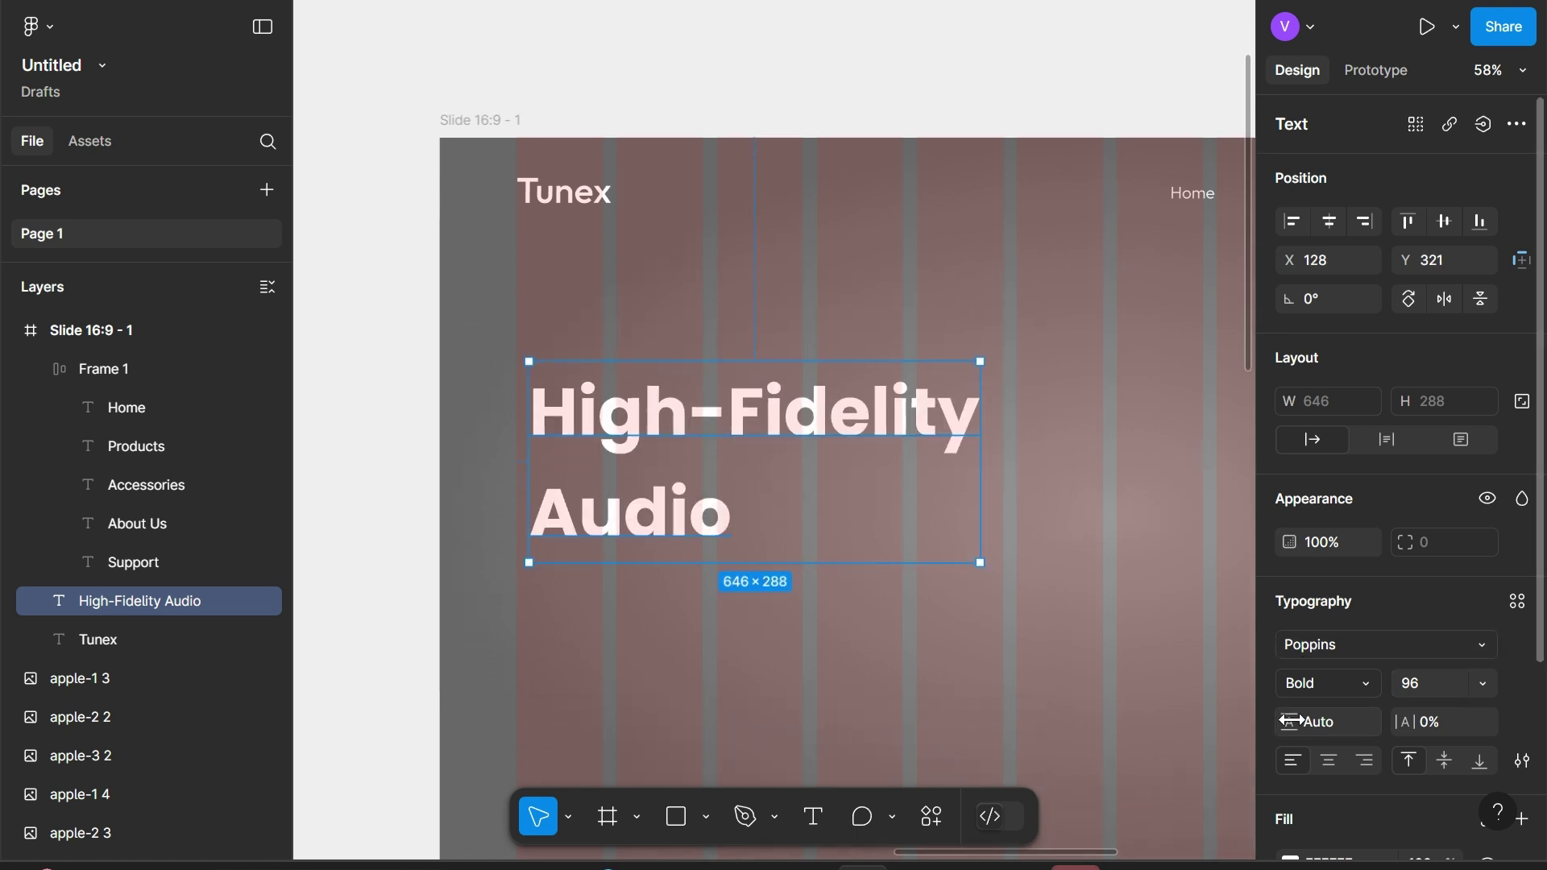
Give the heading a 120% line height
click(1367, 730)
text(120)
text(%)
key(Return)
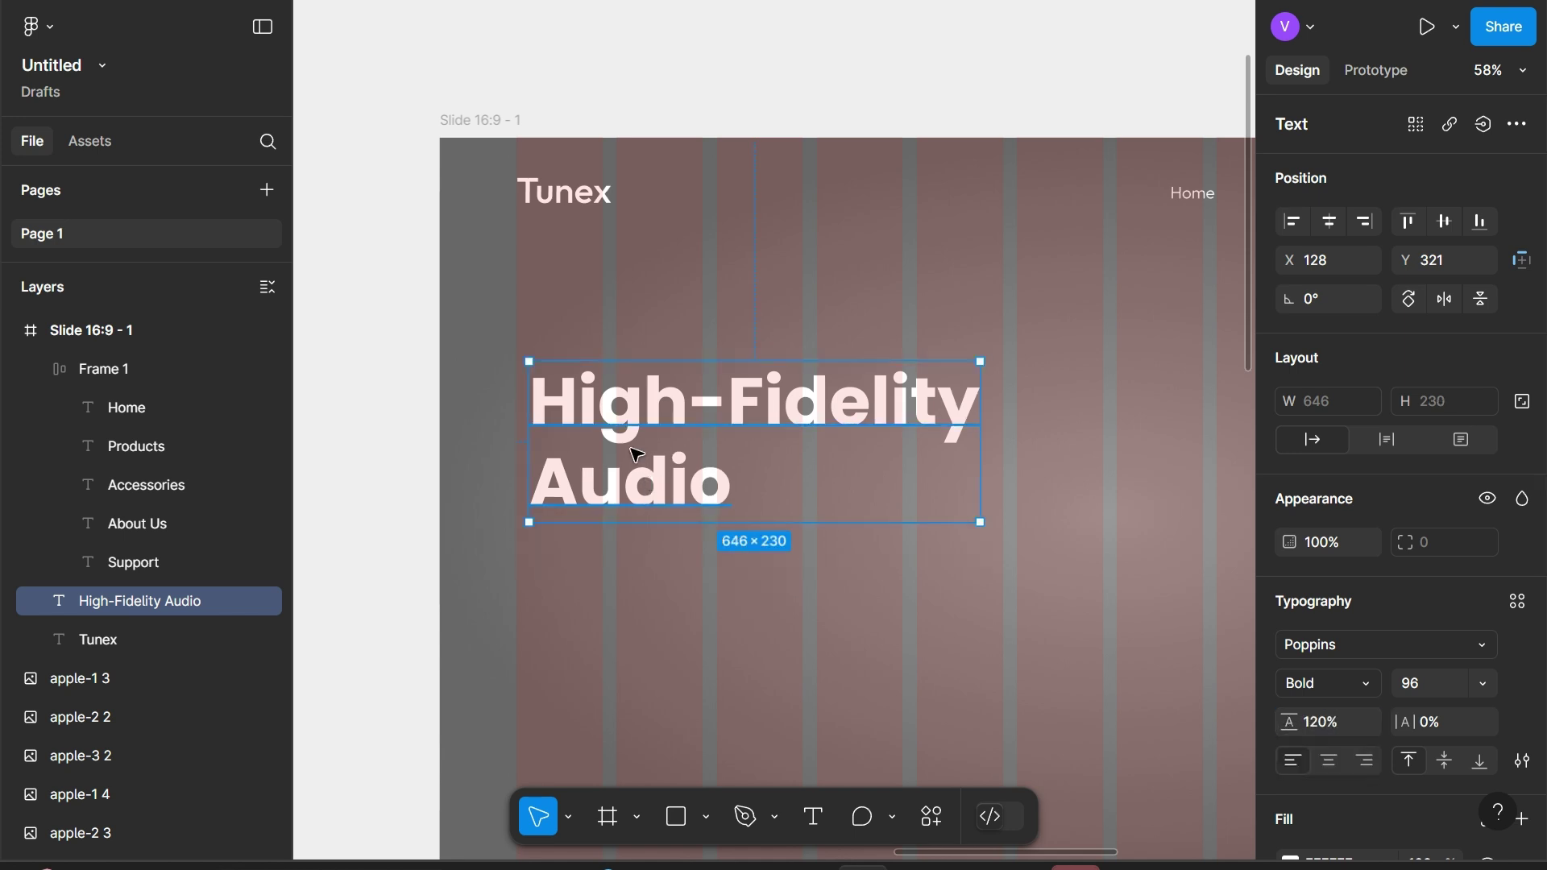
scroll(636, 455, down, 3)
Position the High-Fidelity Audio heading left of centre at 110, 336
click(673, 252)
mouse_move(657, 355)
mouse_down()
mouse_move(713, 352)
mouse_move(707, 364)
mouse_up()
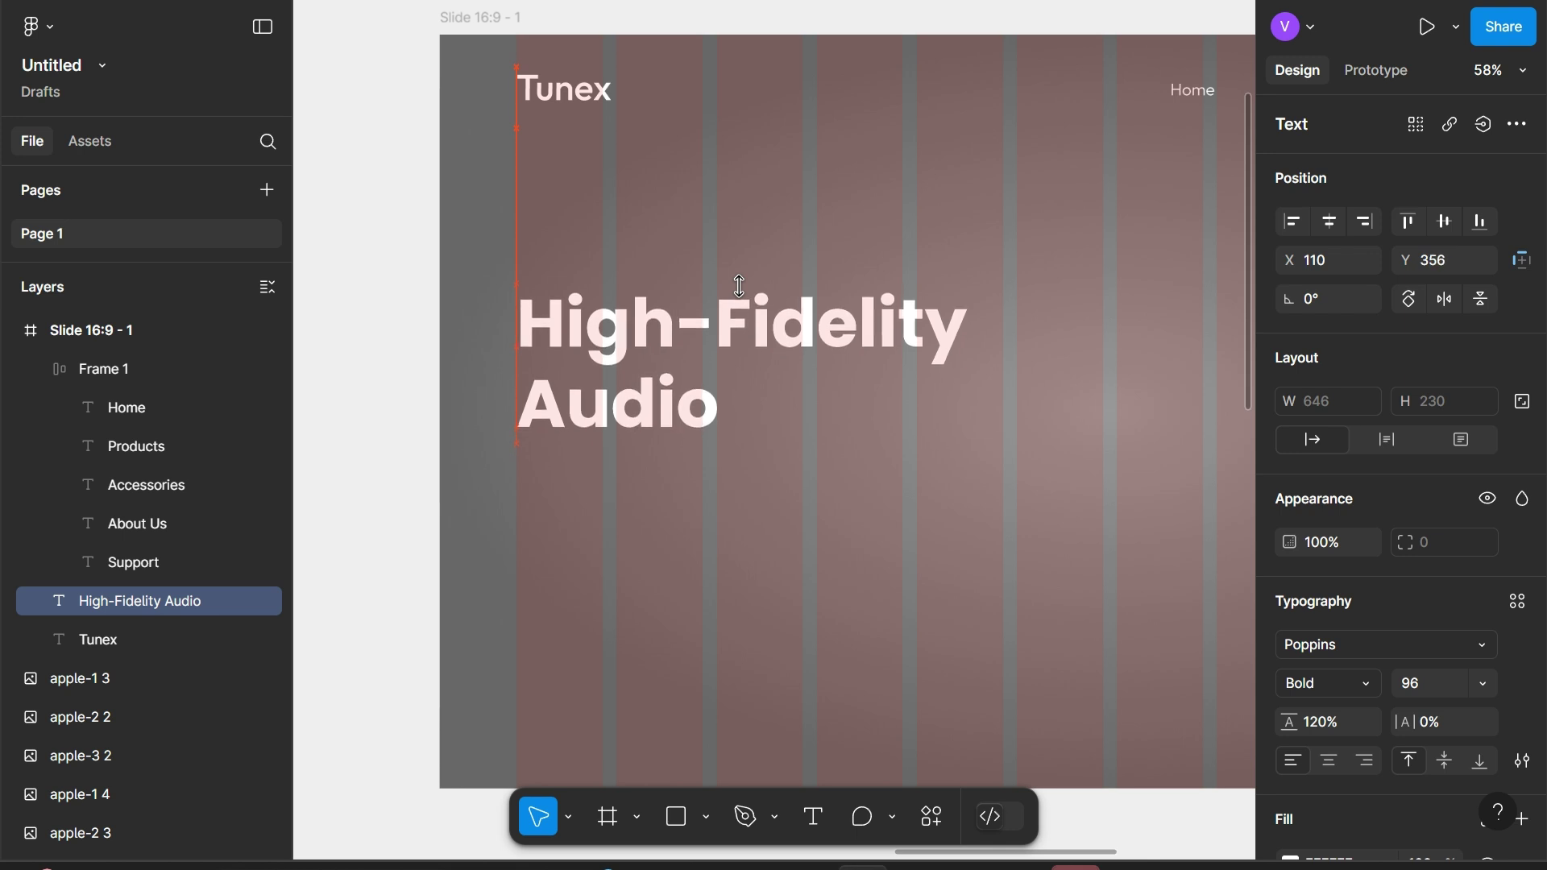
key(Up)
key(Up)
key(Up)
key(Up)
key(Up)
key(Up)
key(Up)
key(Up)
key(Up)
key(Up)
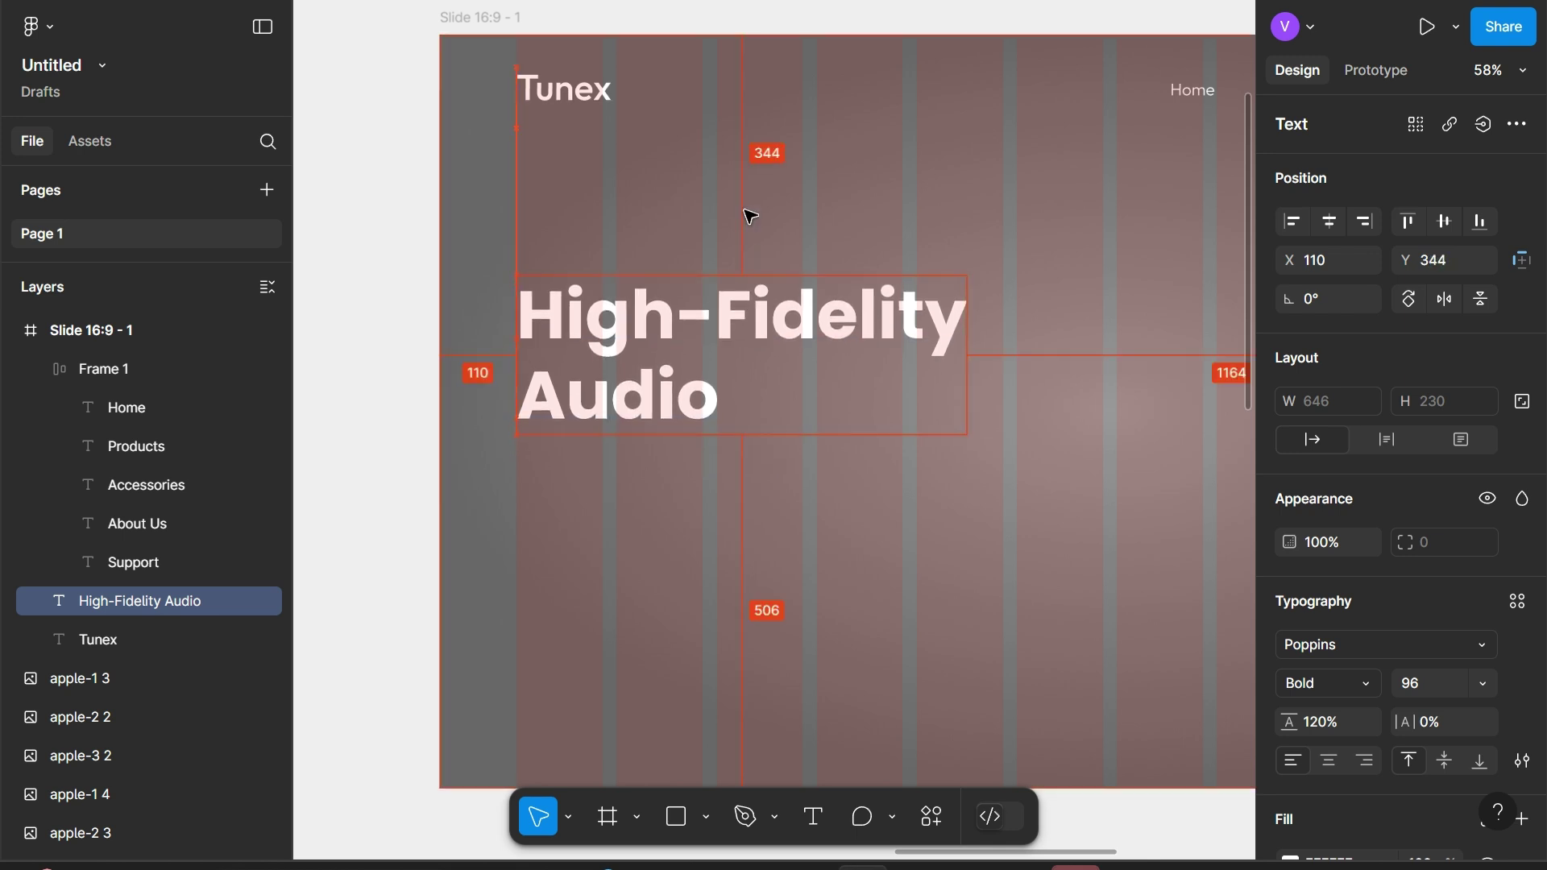
key(Escape)
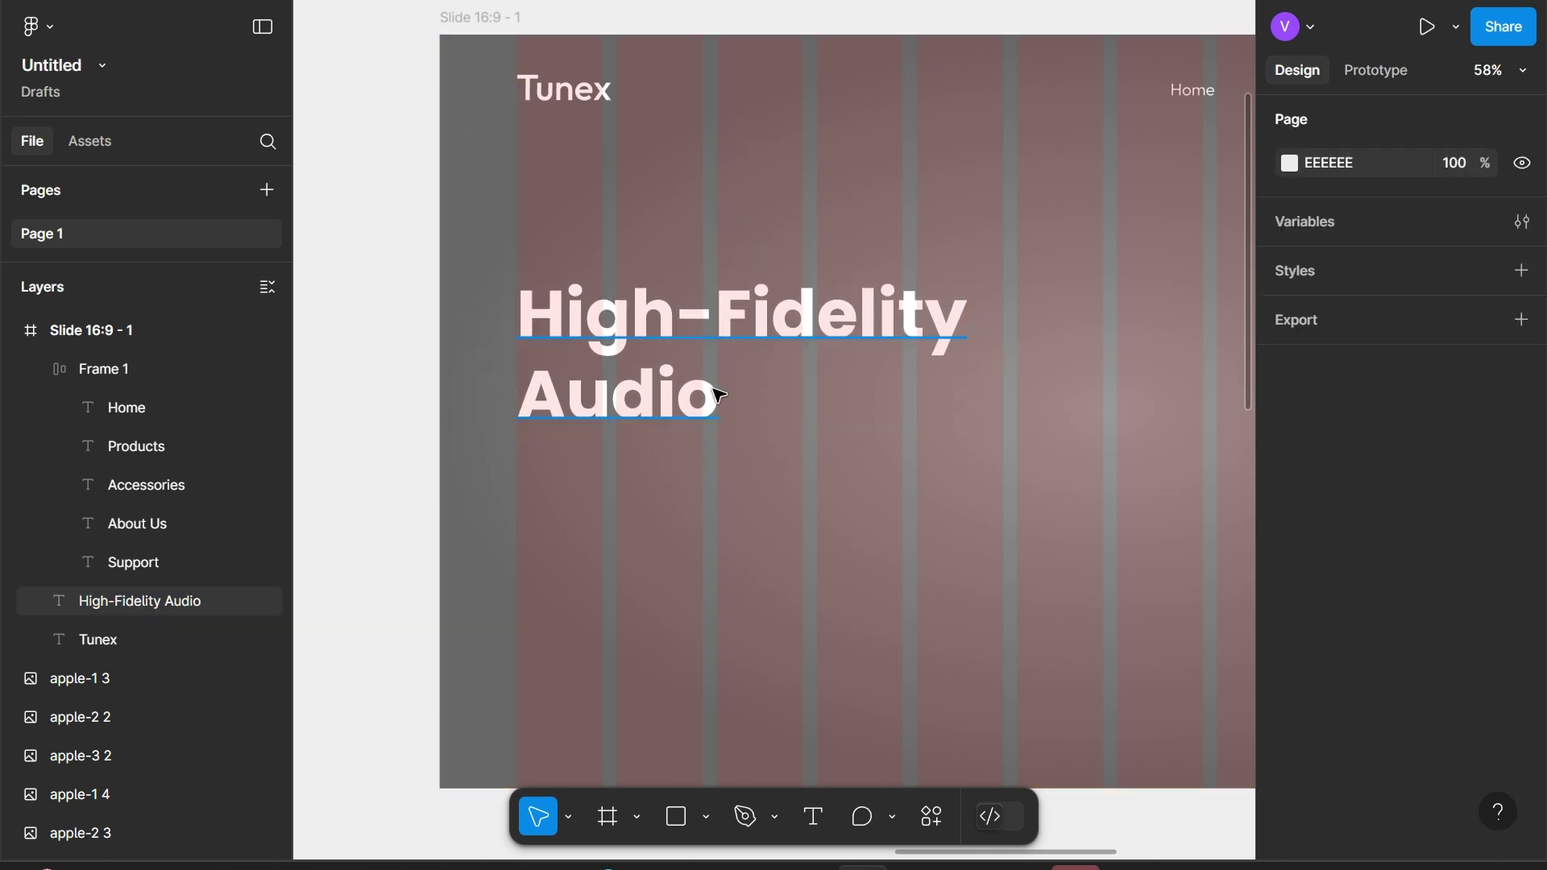
click(718, 395)
key(Up)
key(Up)
key(Up)
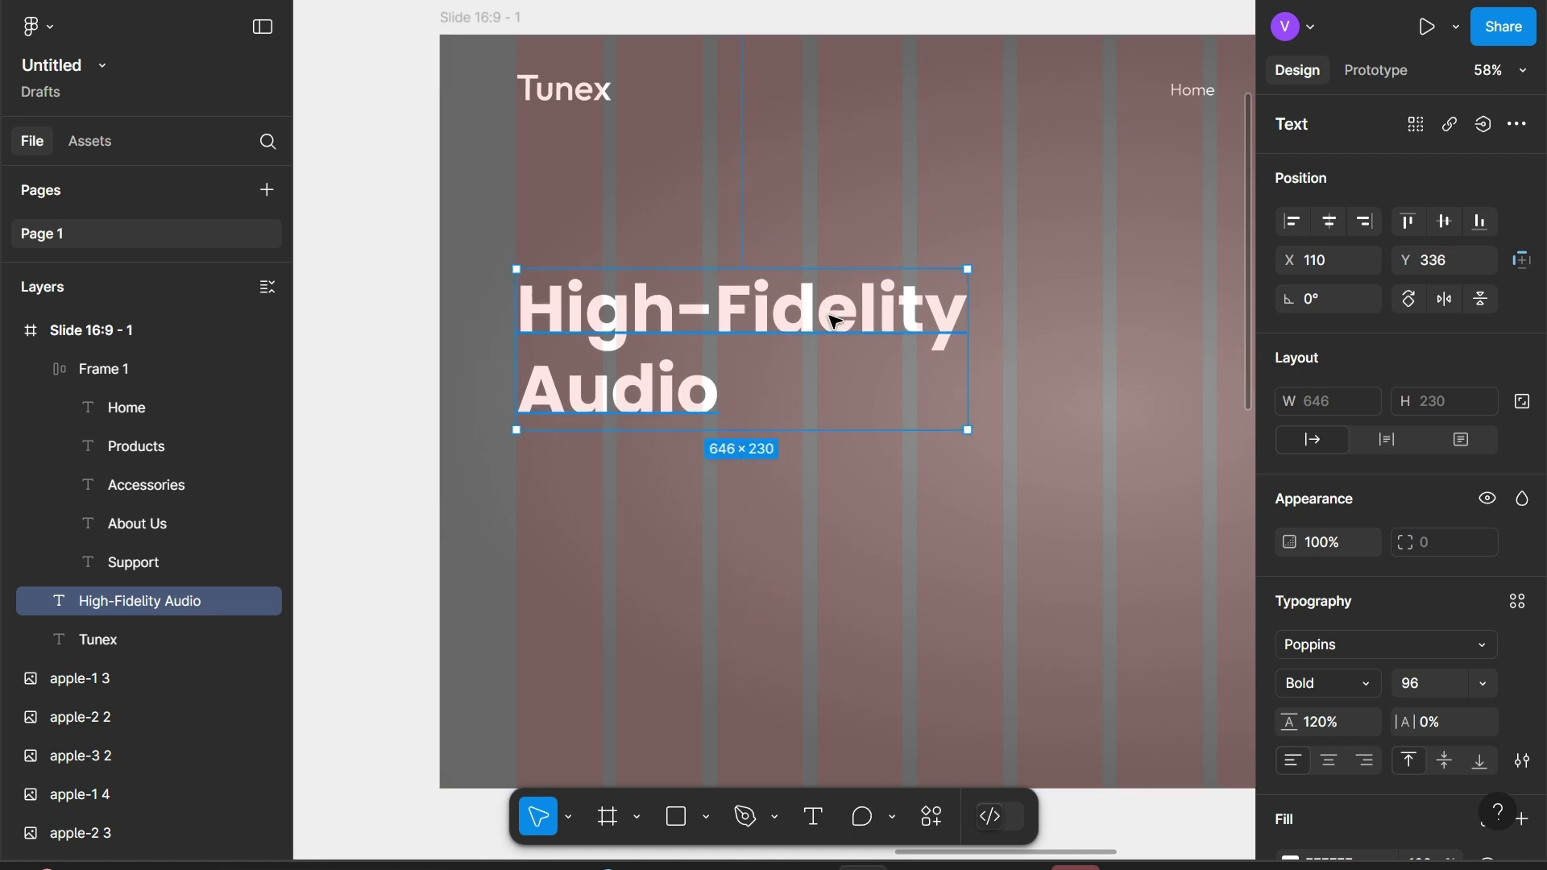
scroll(836, 322, down, 1)
Copy the heading below itself as 'Experience' in Poppins Regular, size 25
drag(650, 333, 649, 442)
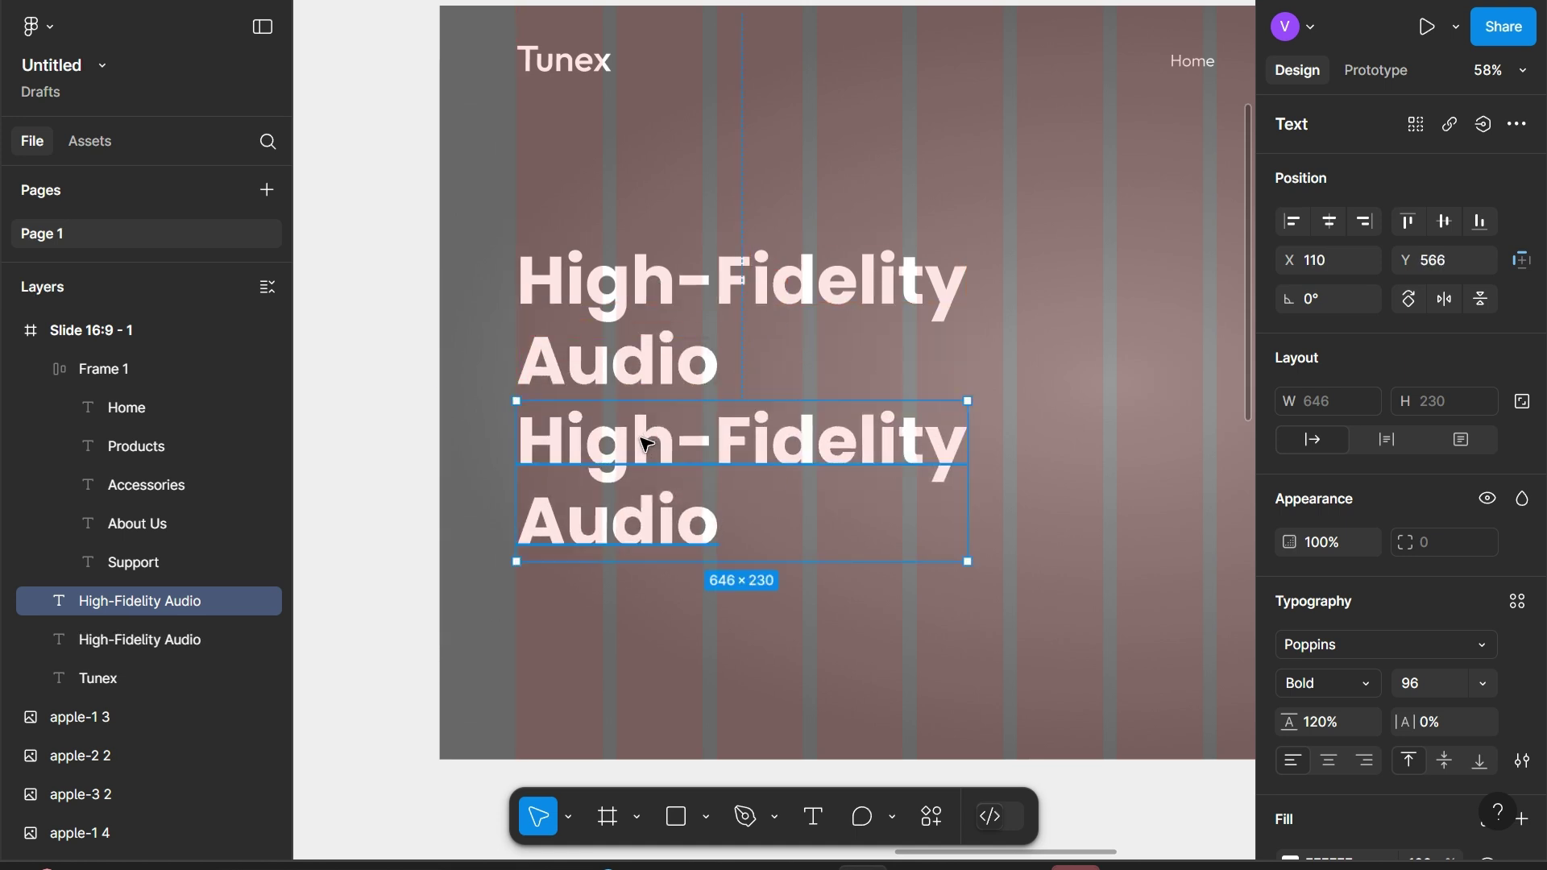
key(Return)
text(Exp)
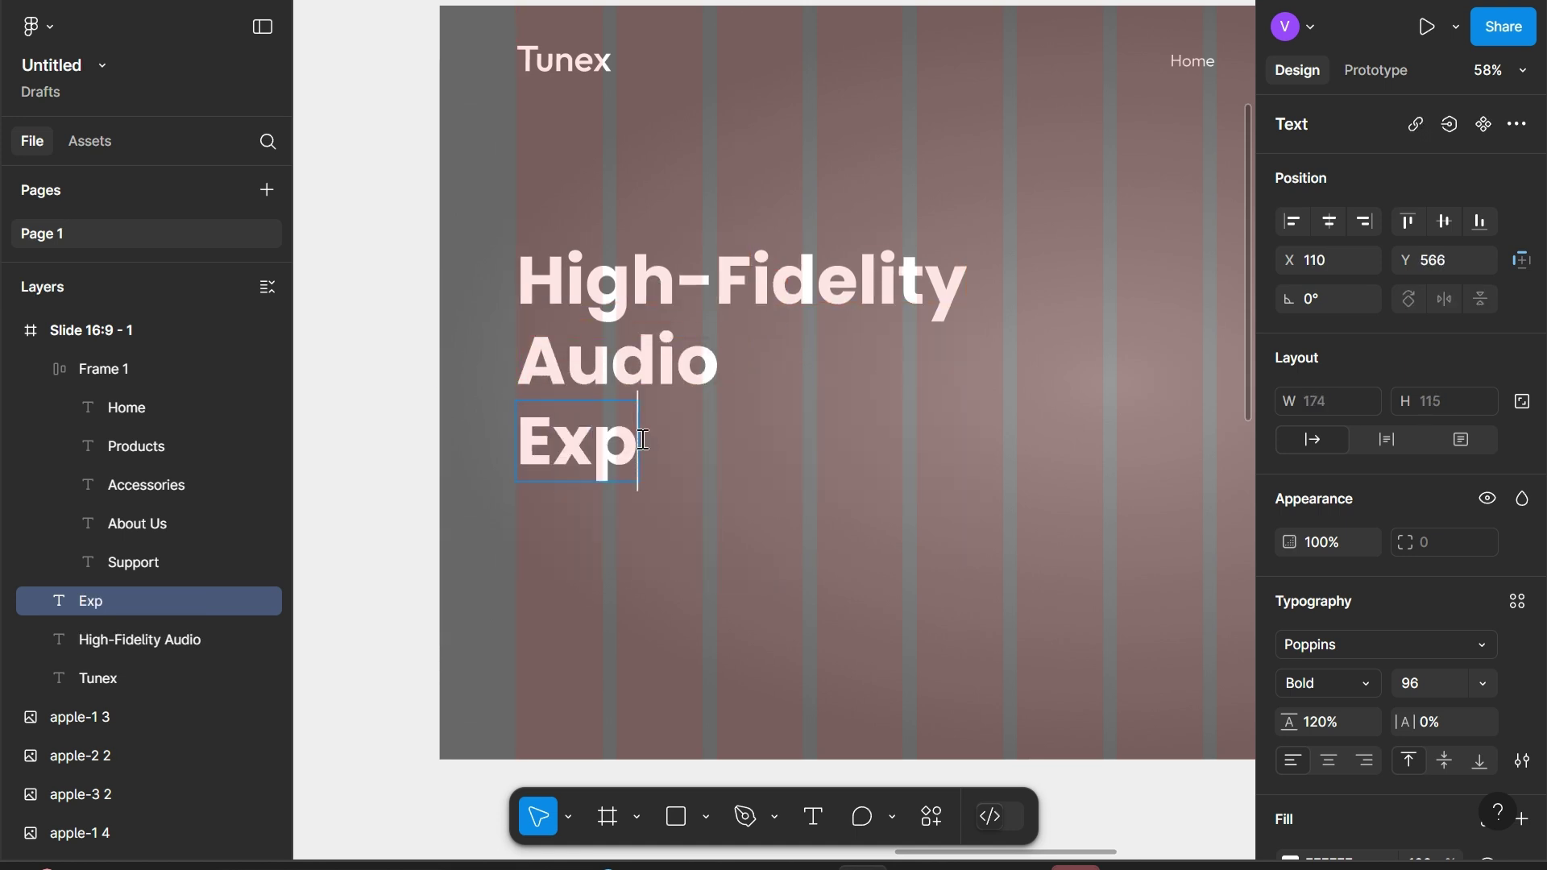
text(erience)
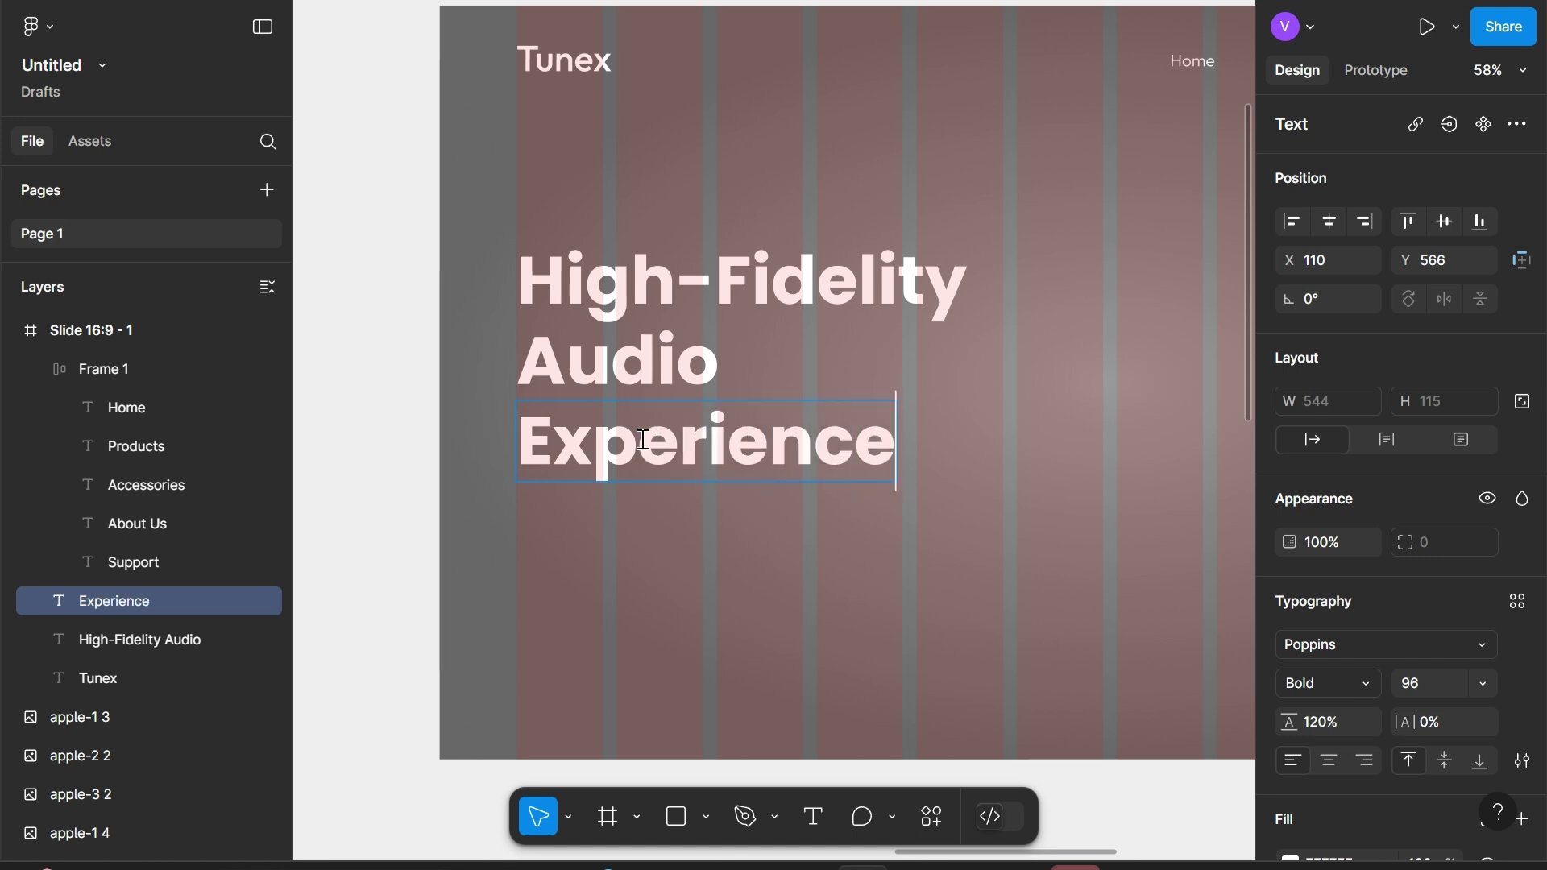
key(Escape)
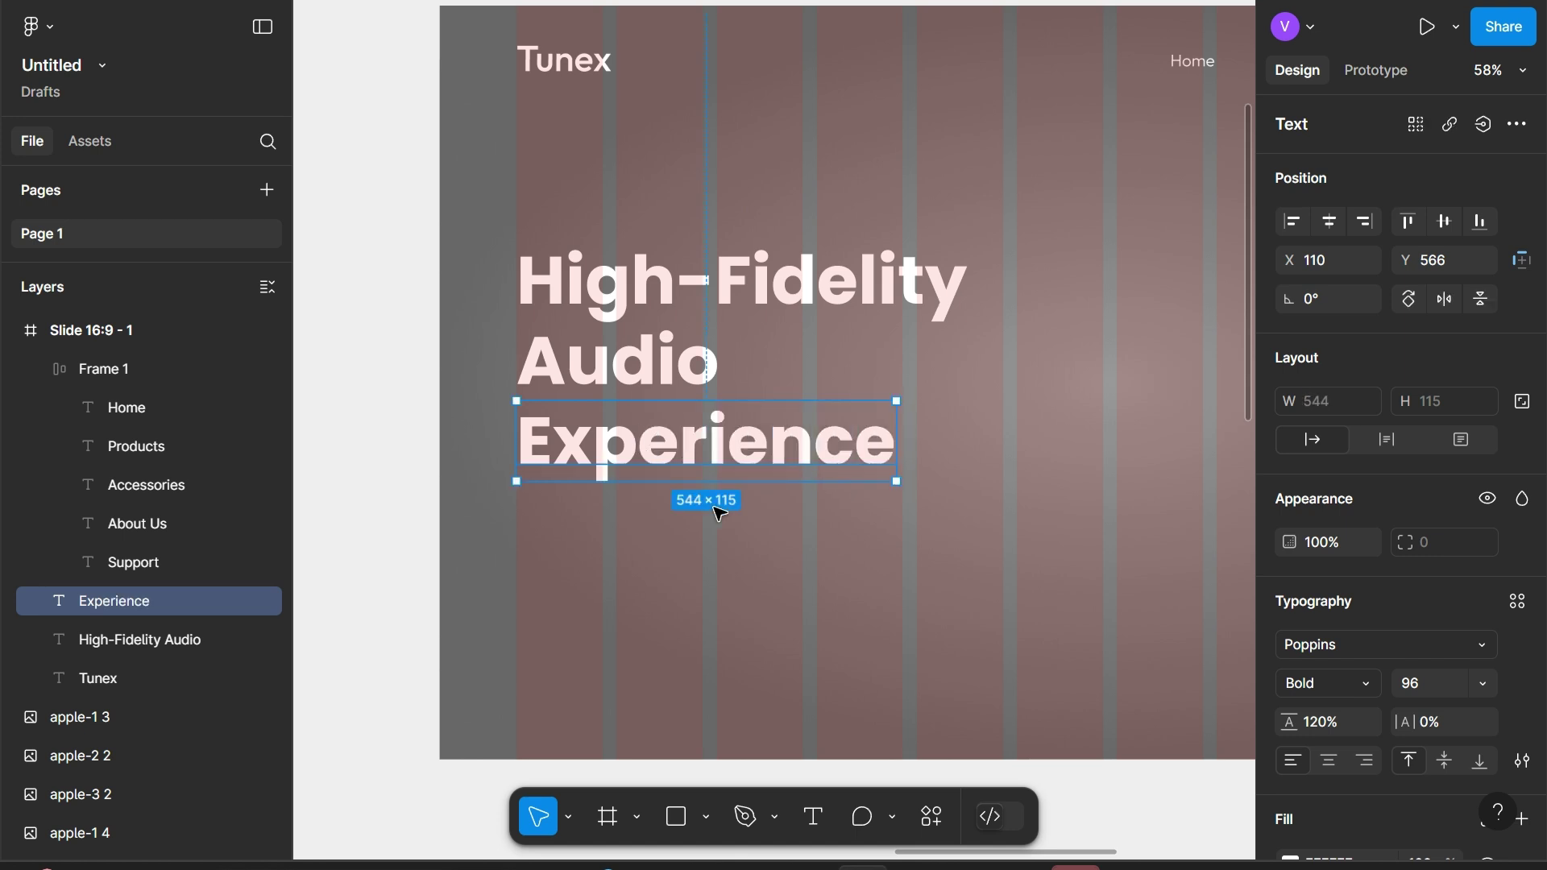
click(1346, 680)
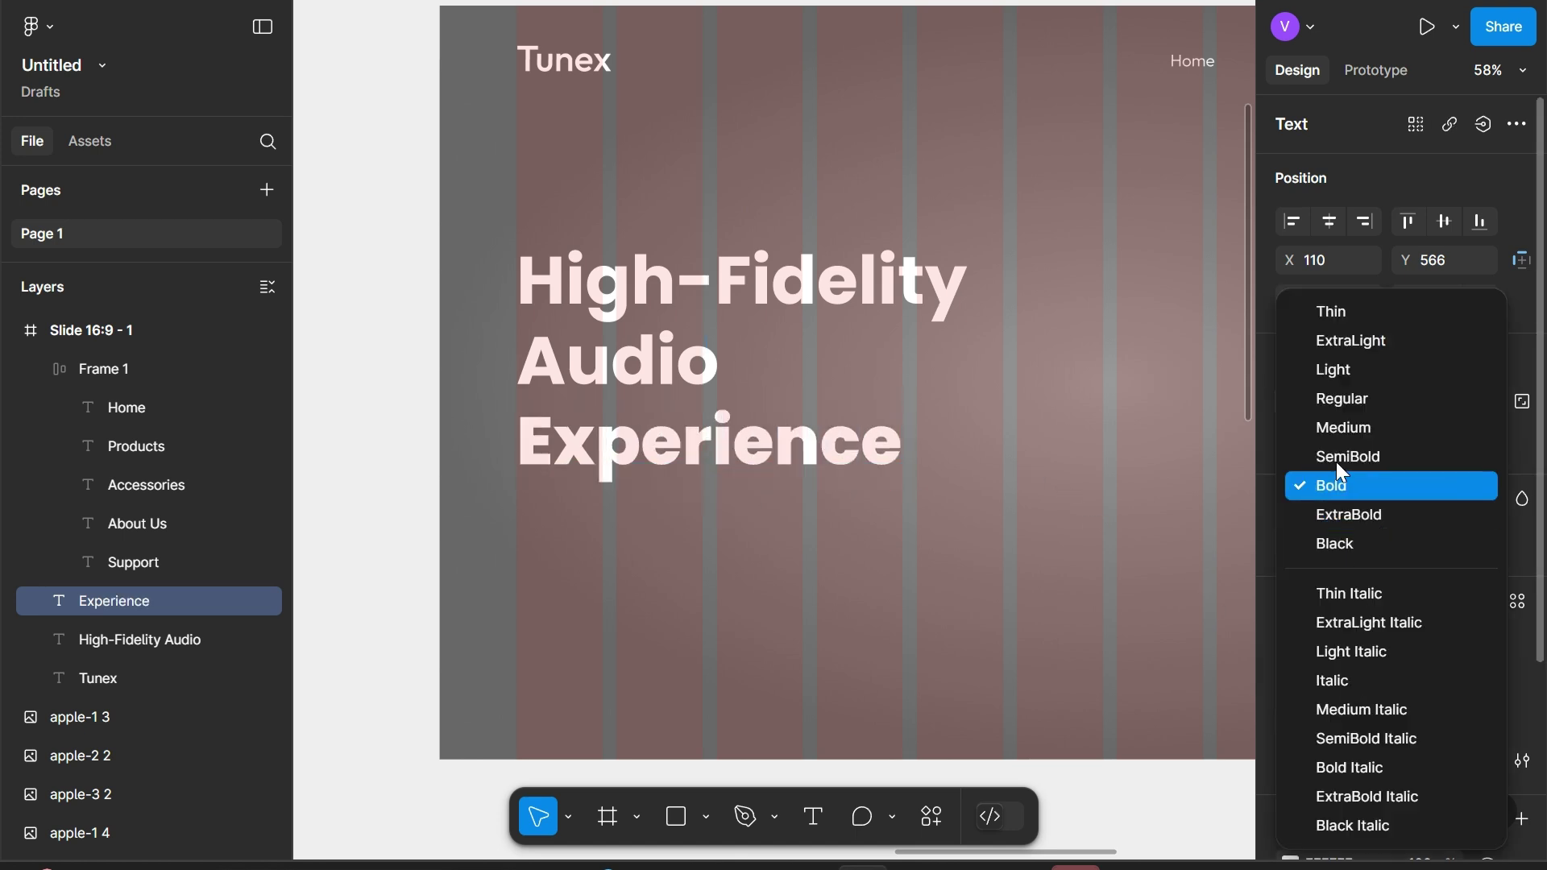
click(1339, 401)
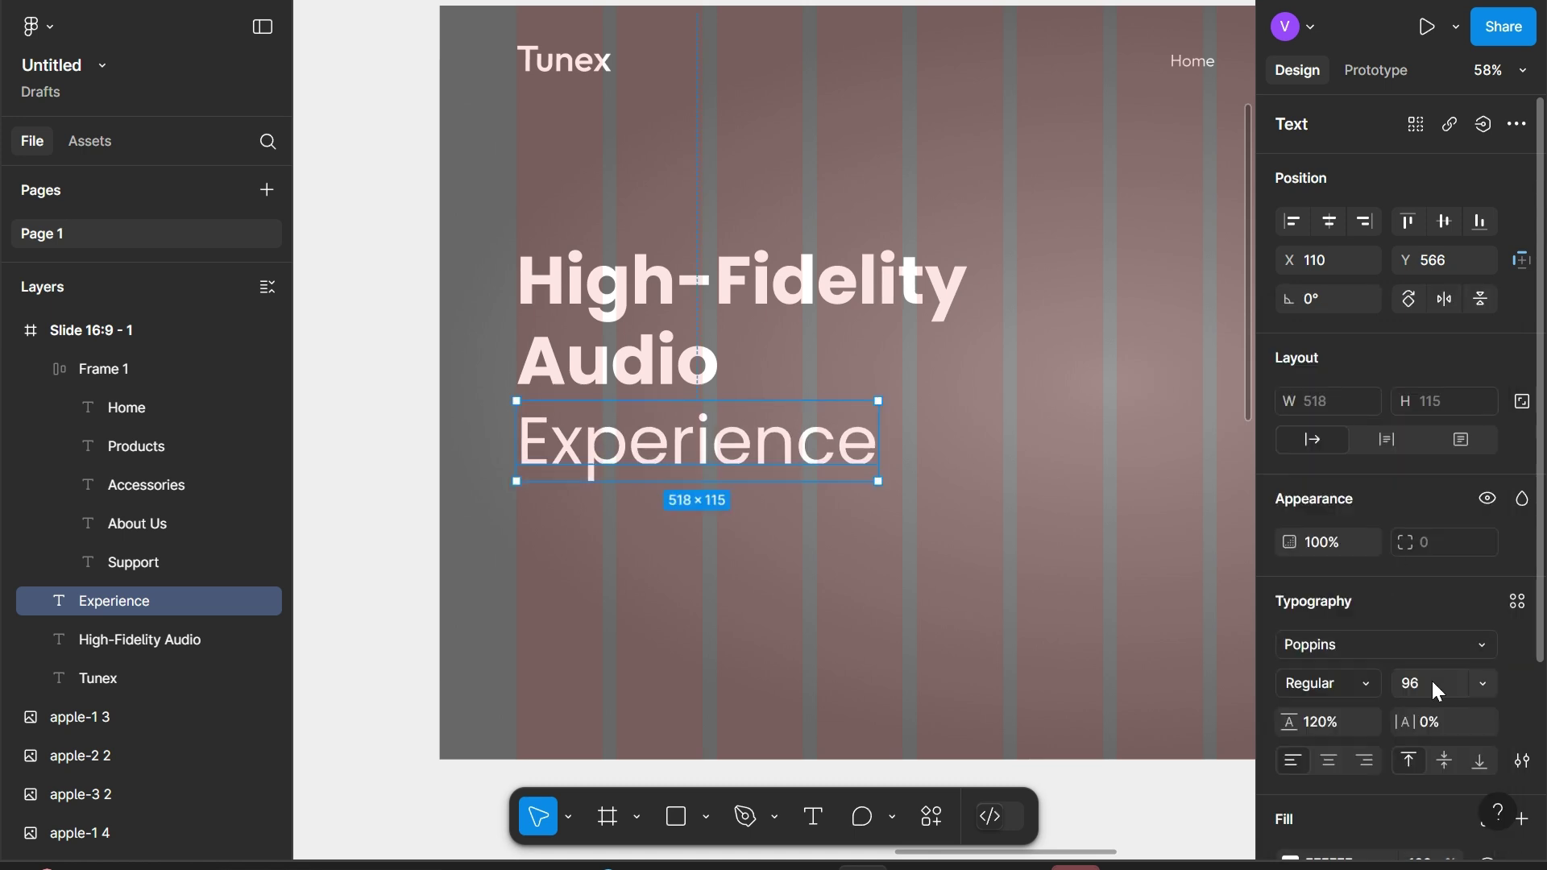
text(25)
key(Return)
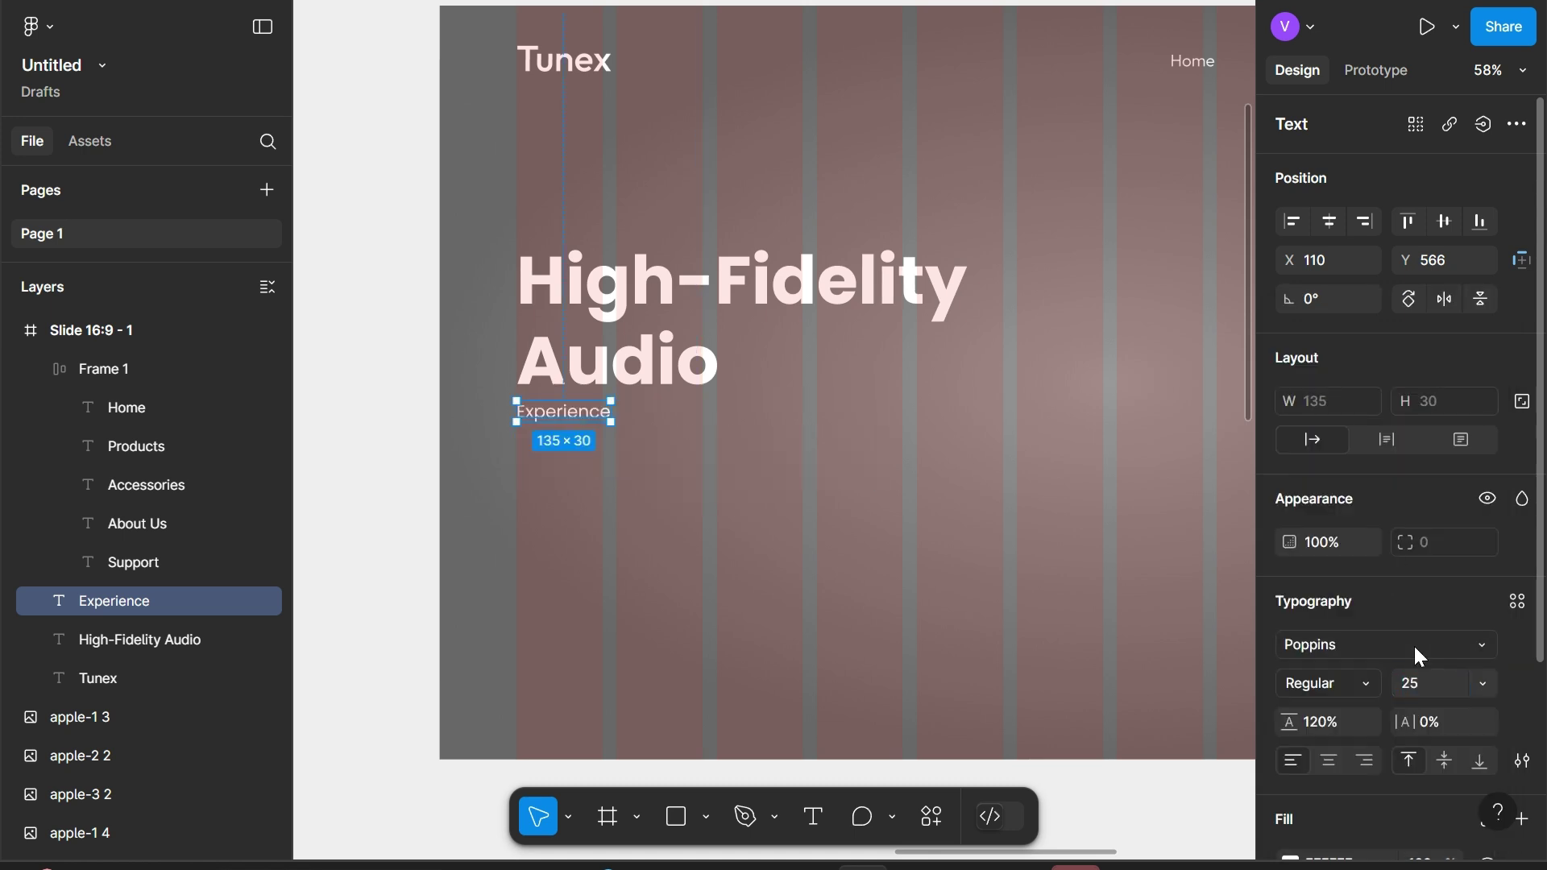
scroll(644, 419, up, 5)
Extend the text to 'Experience spatial audio and high-fidelity sound' and begin a new line
double_click(508, 403)
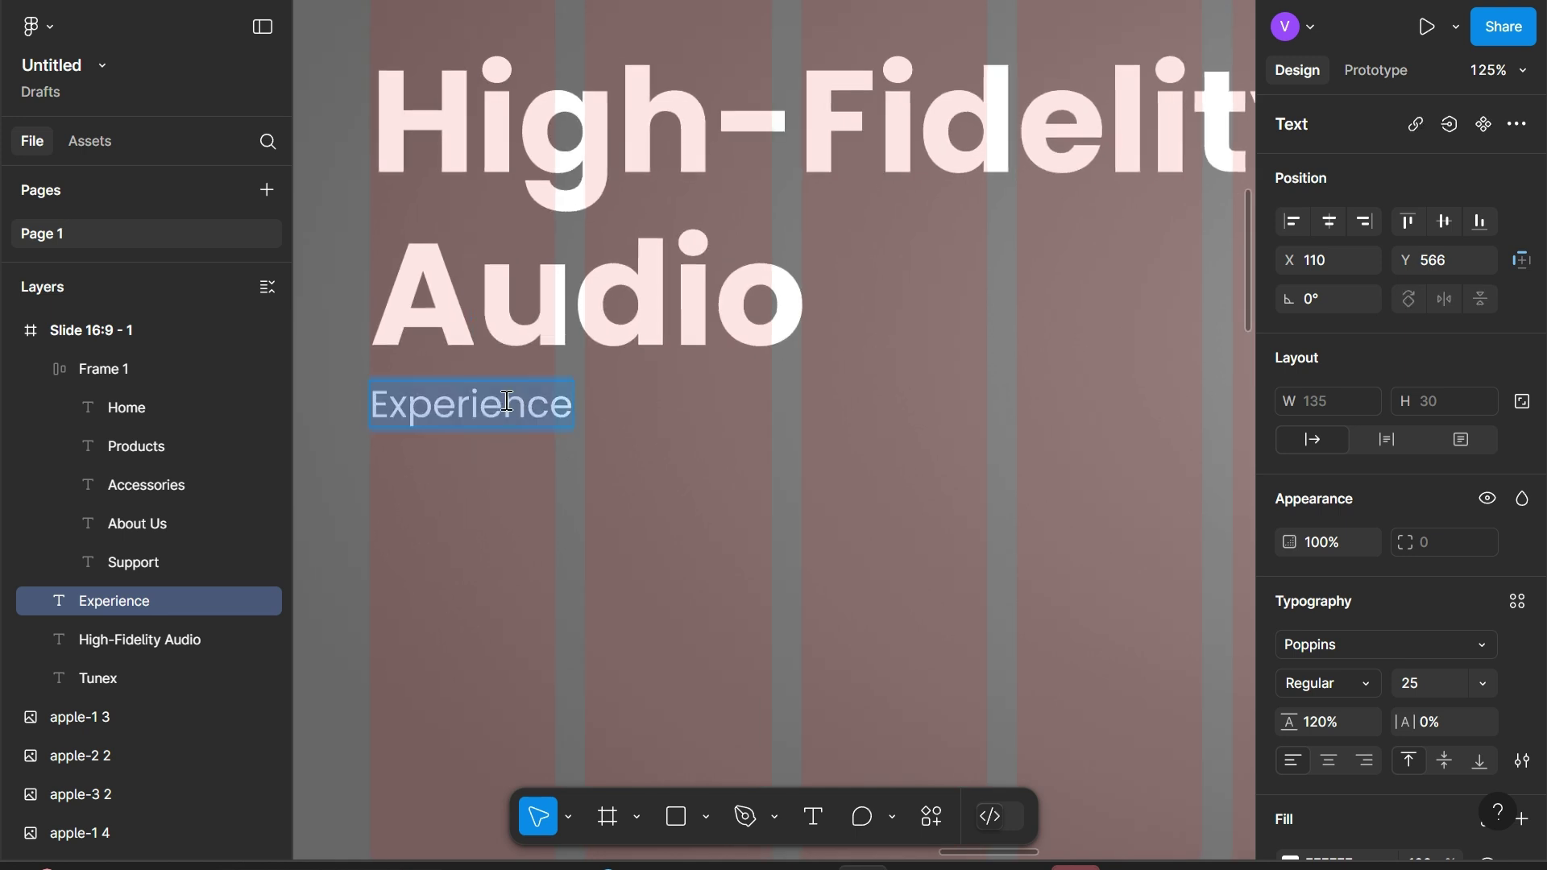
key(Right)
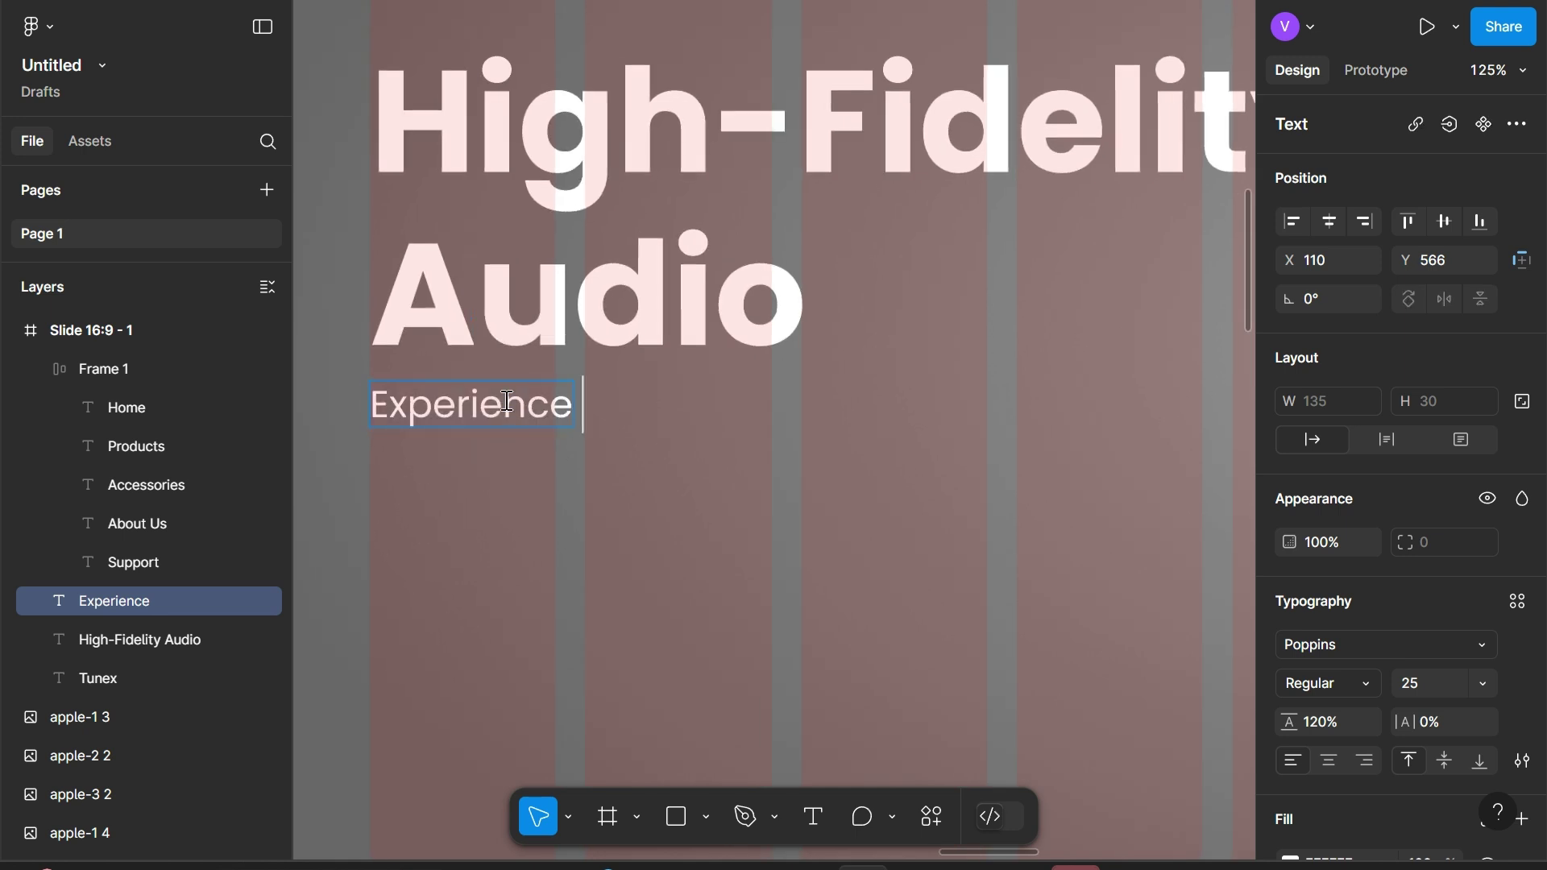
text(spatial)
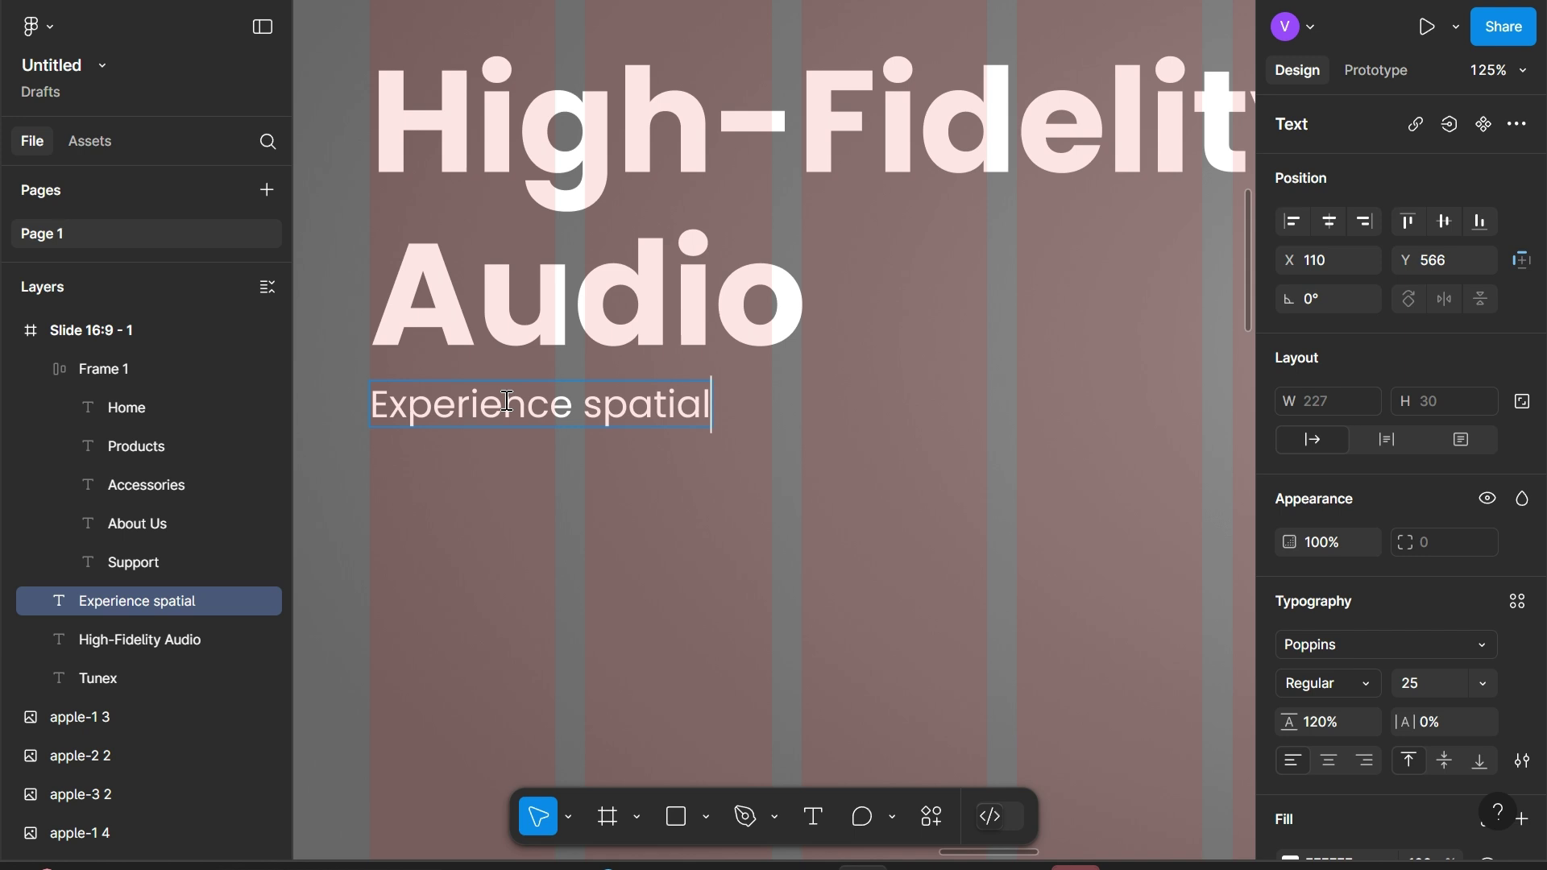
text( aud)
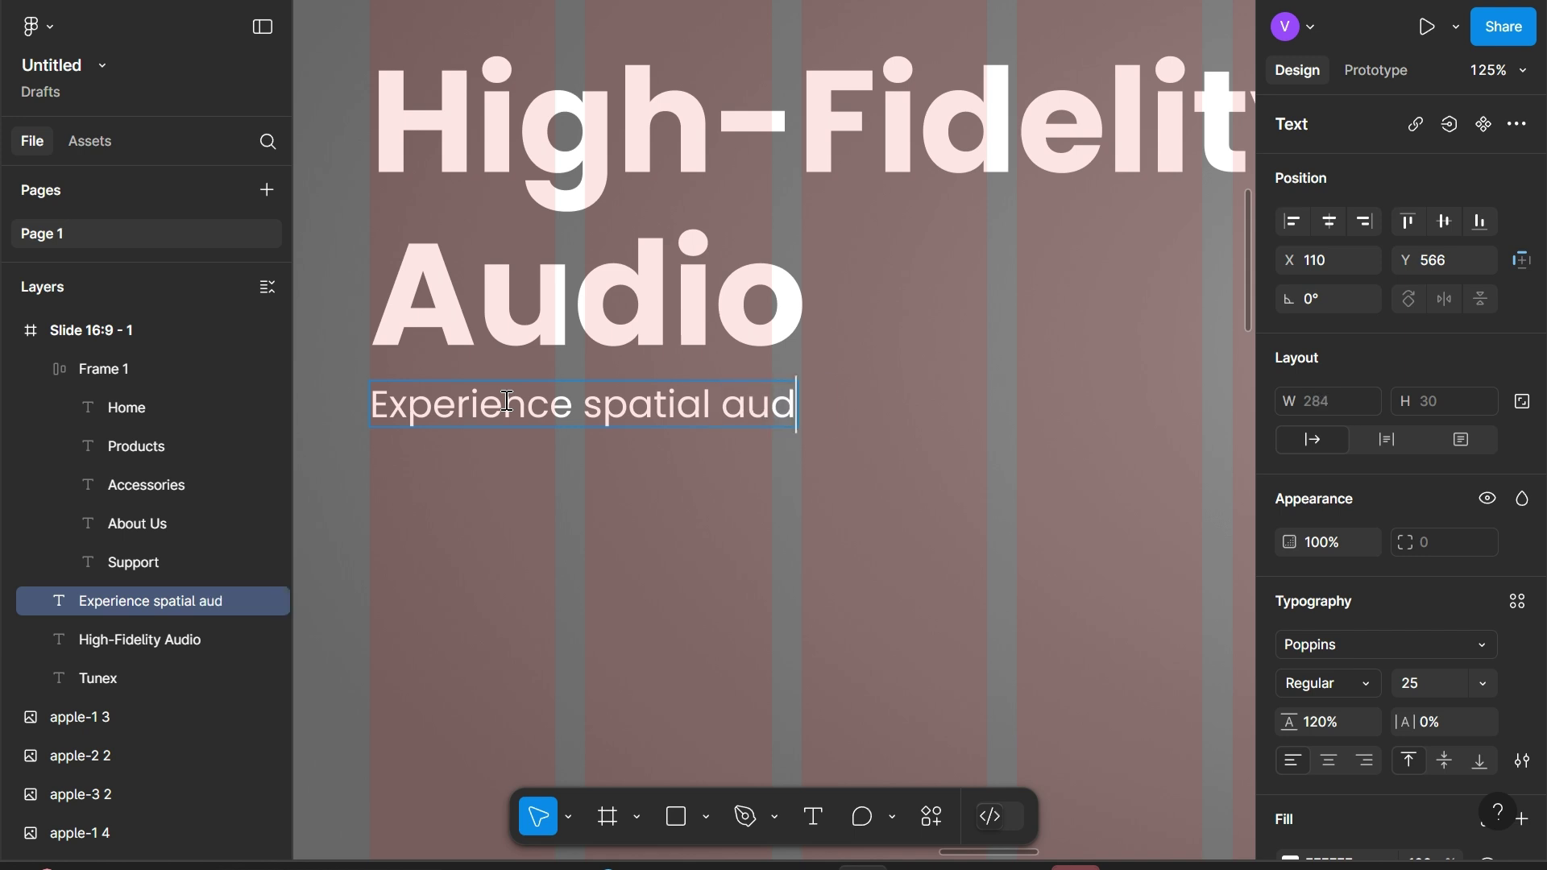
text(io and )
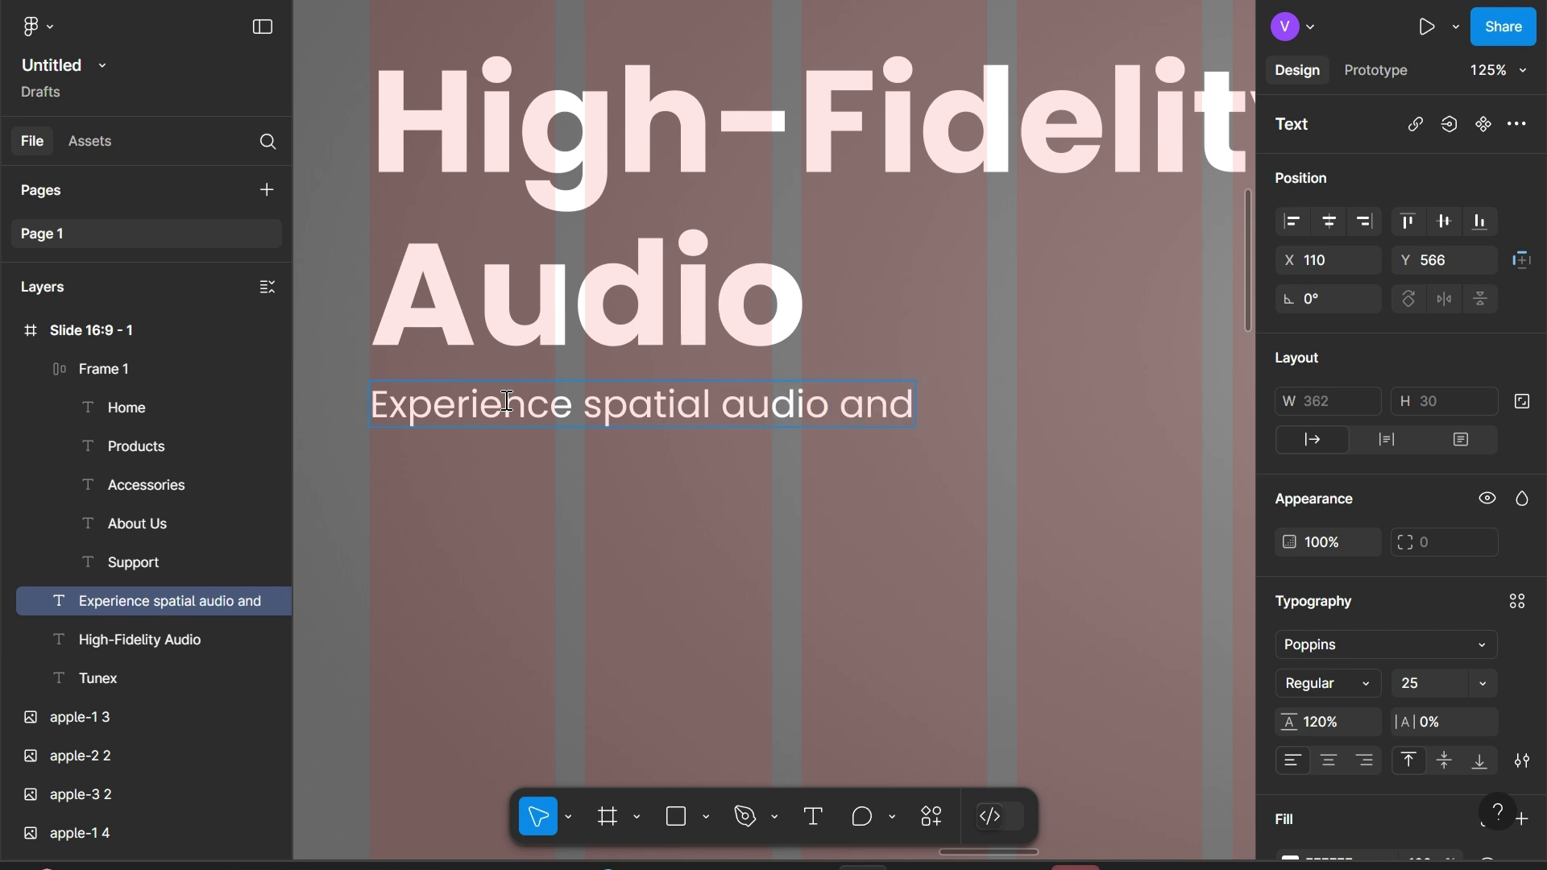
text(high-)
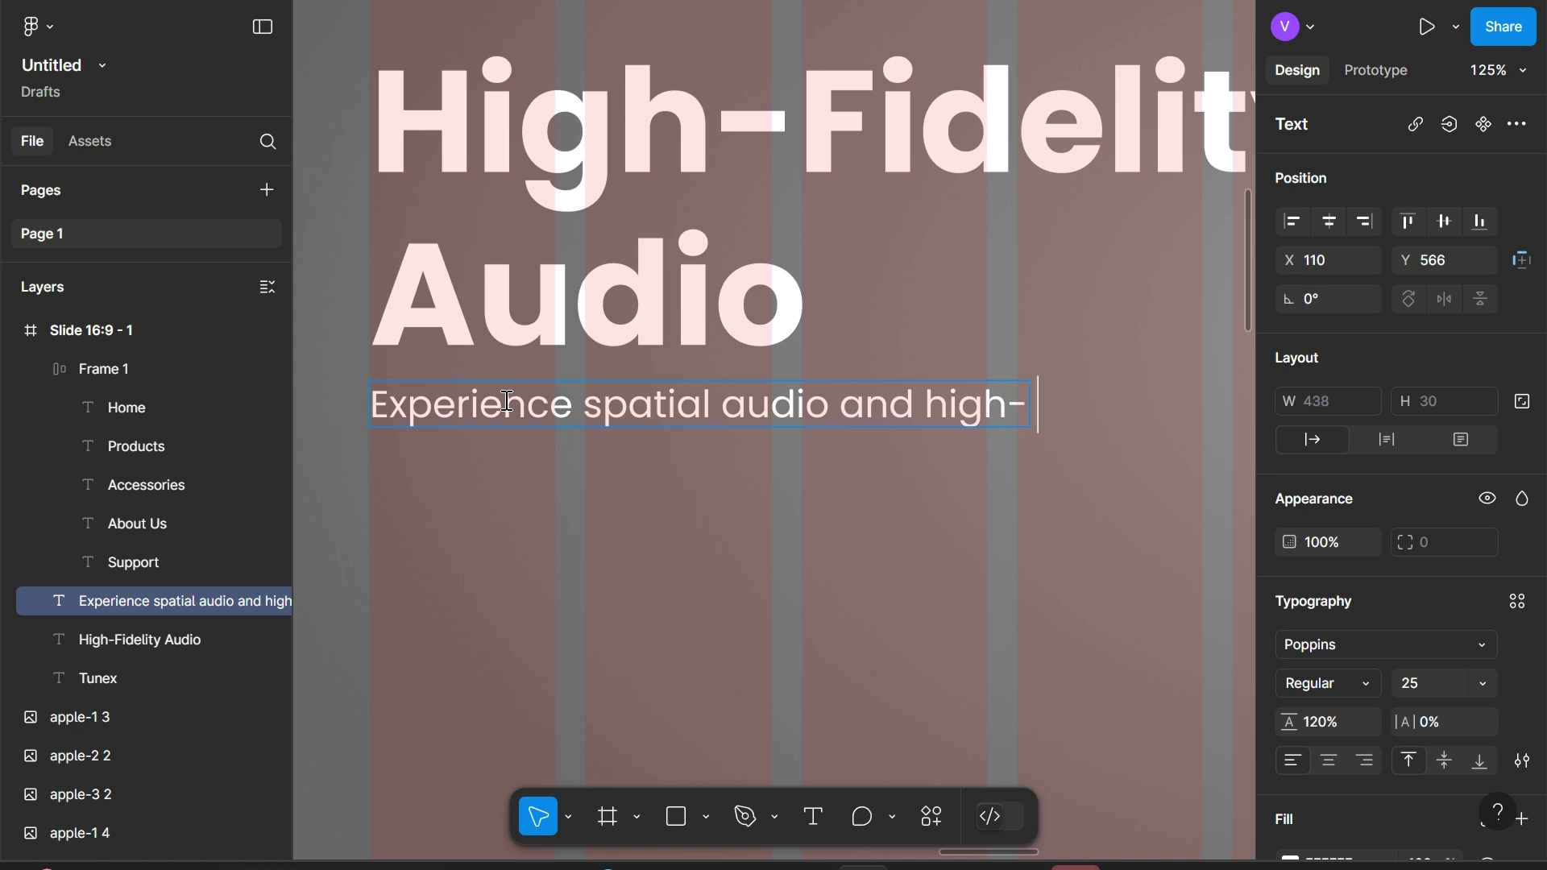
text(fidelity)
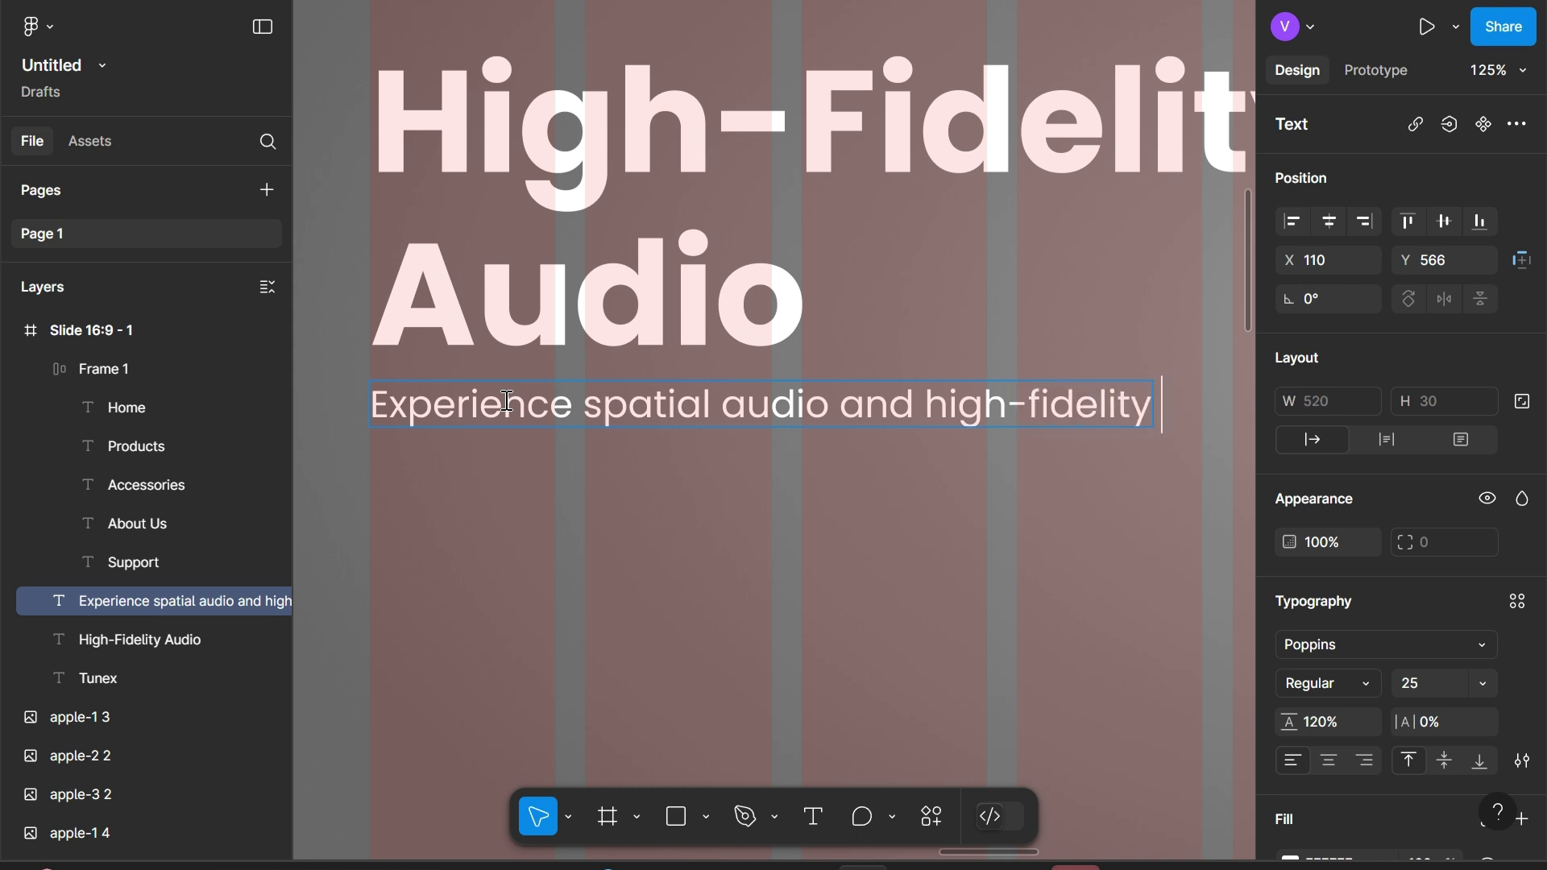
text( soun)
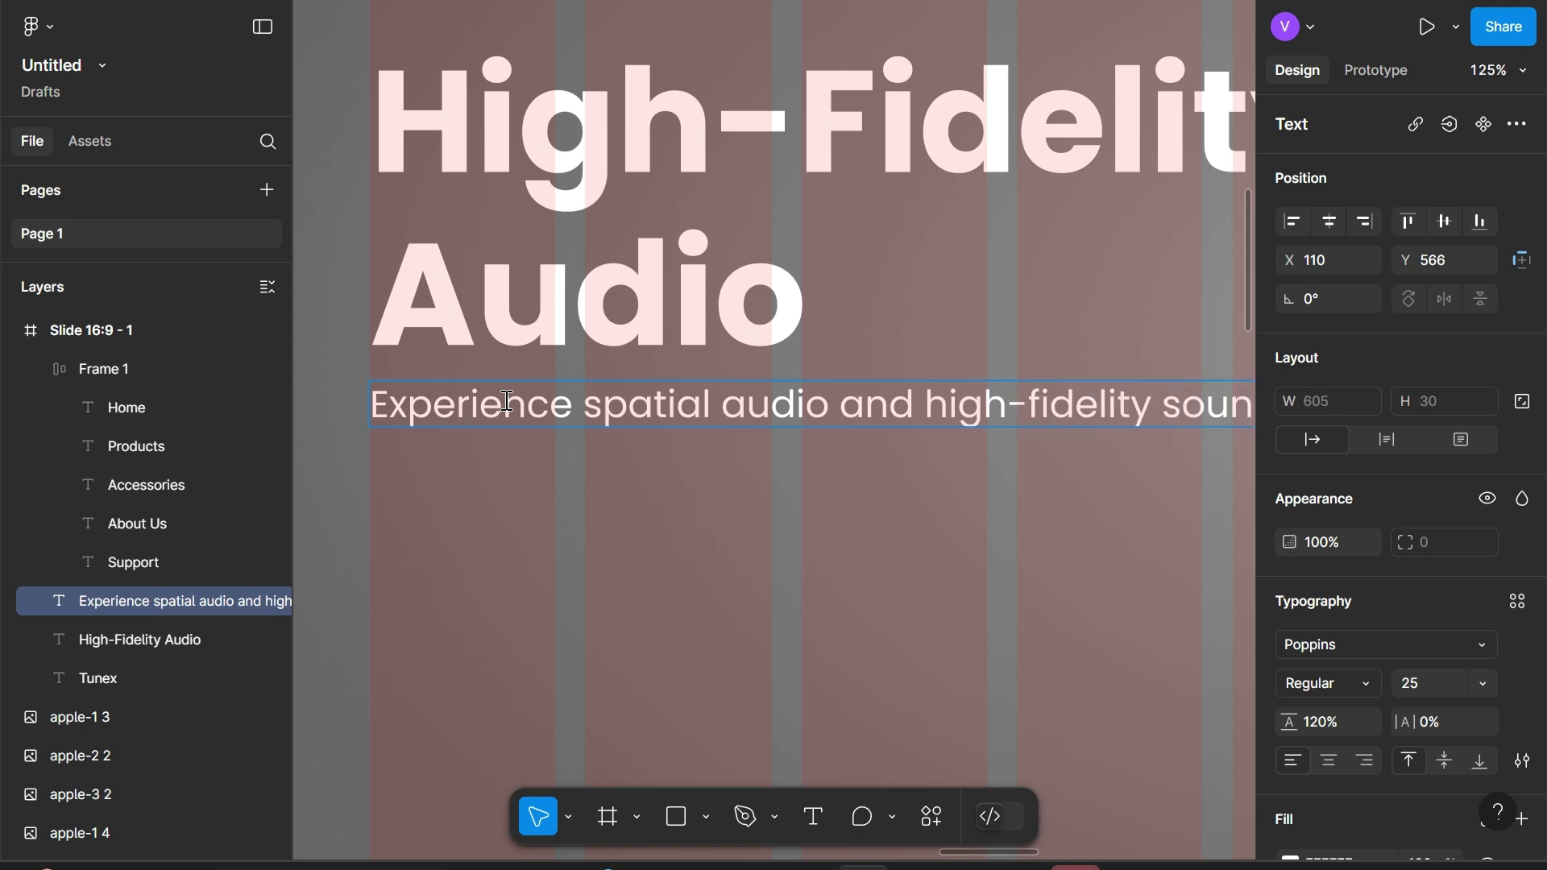
text(d)
key(Return)
Add 'like never before - engineered for pure listening perfection.', correcting 'enginneered' via spelling suggestion
text(li)
text(ke never)
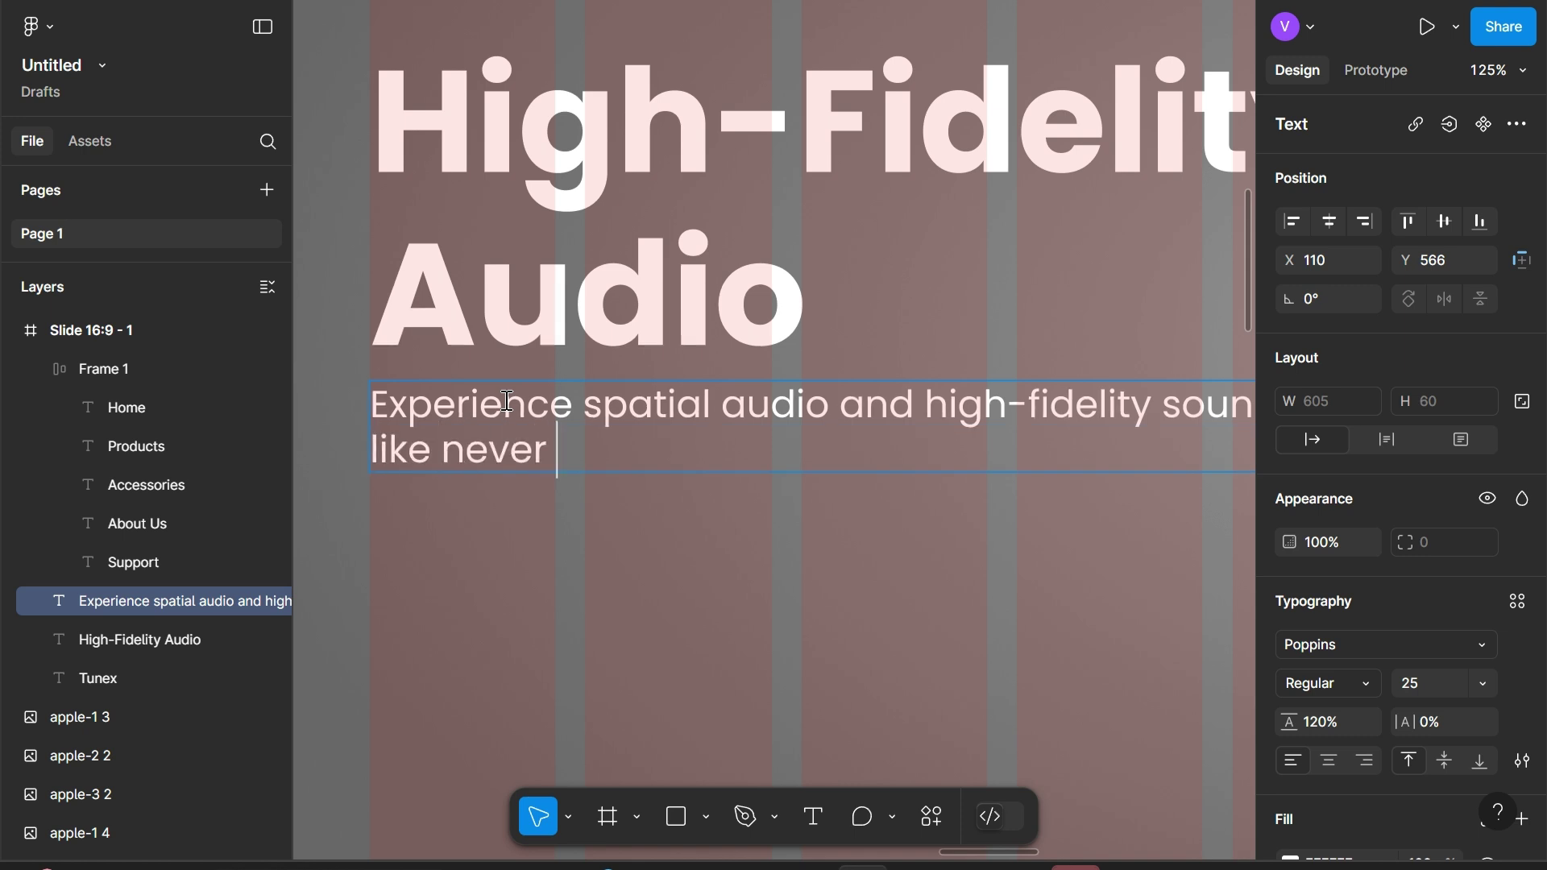
text(before - )
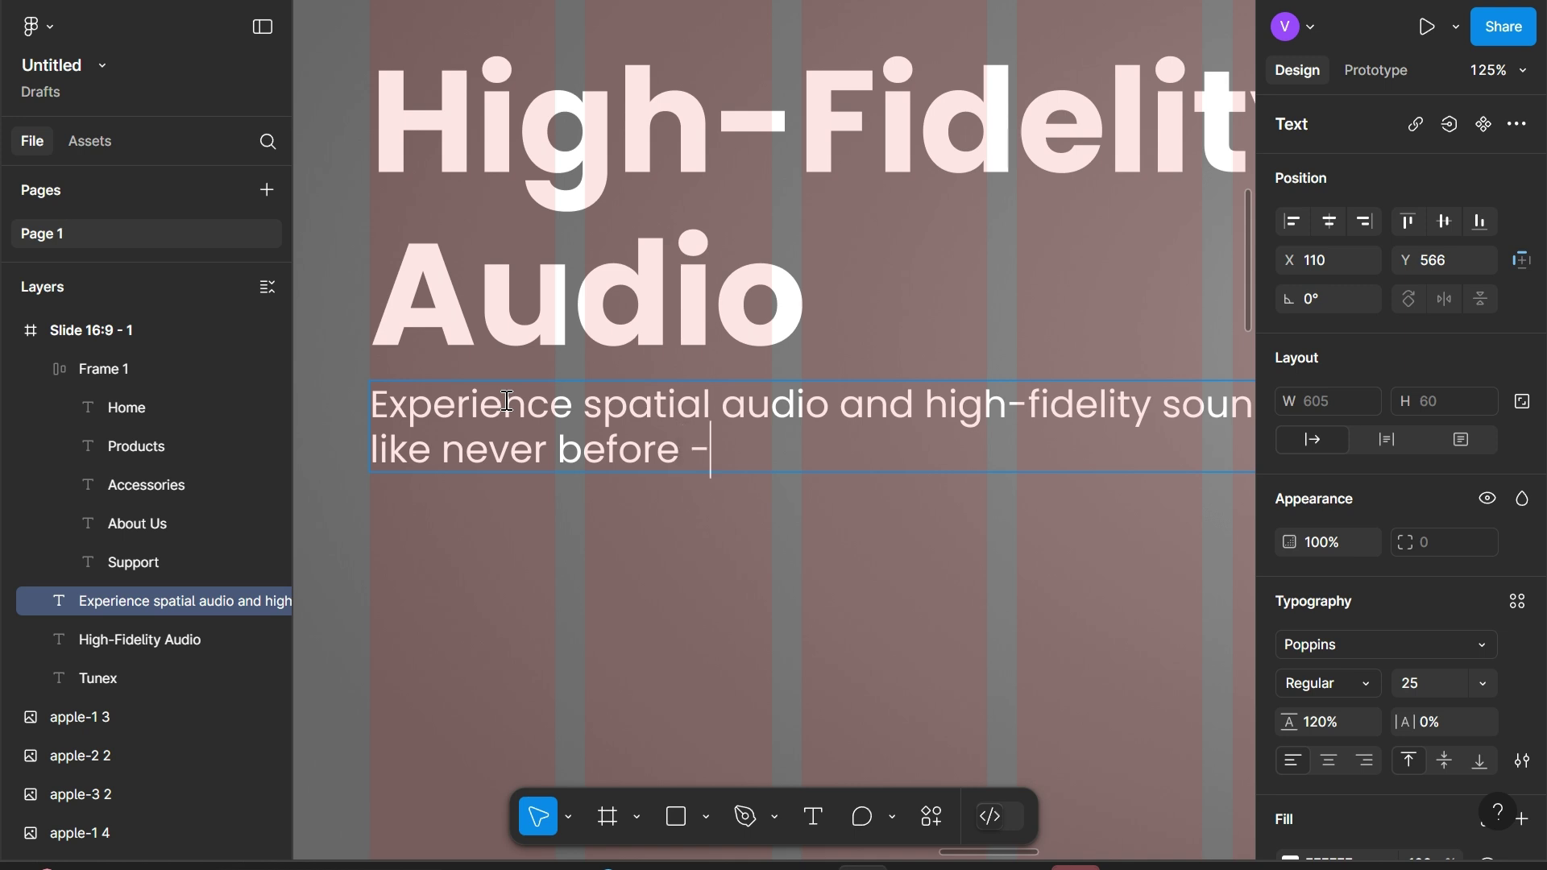
text(enginnee)
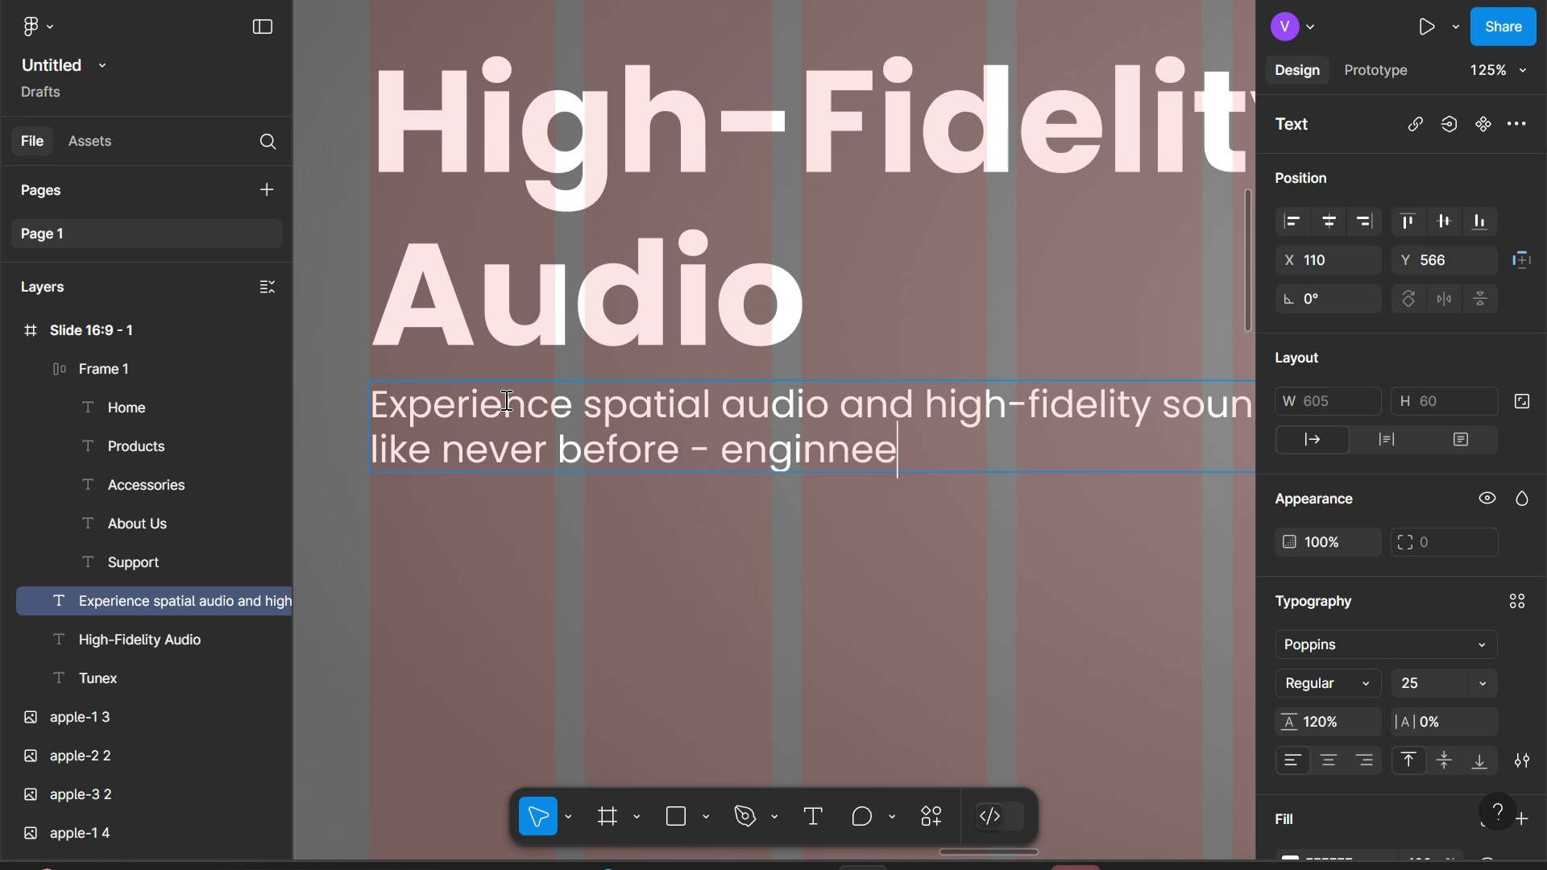
text(redfor pu)
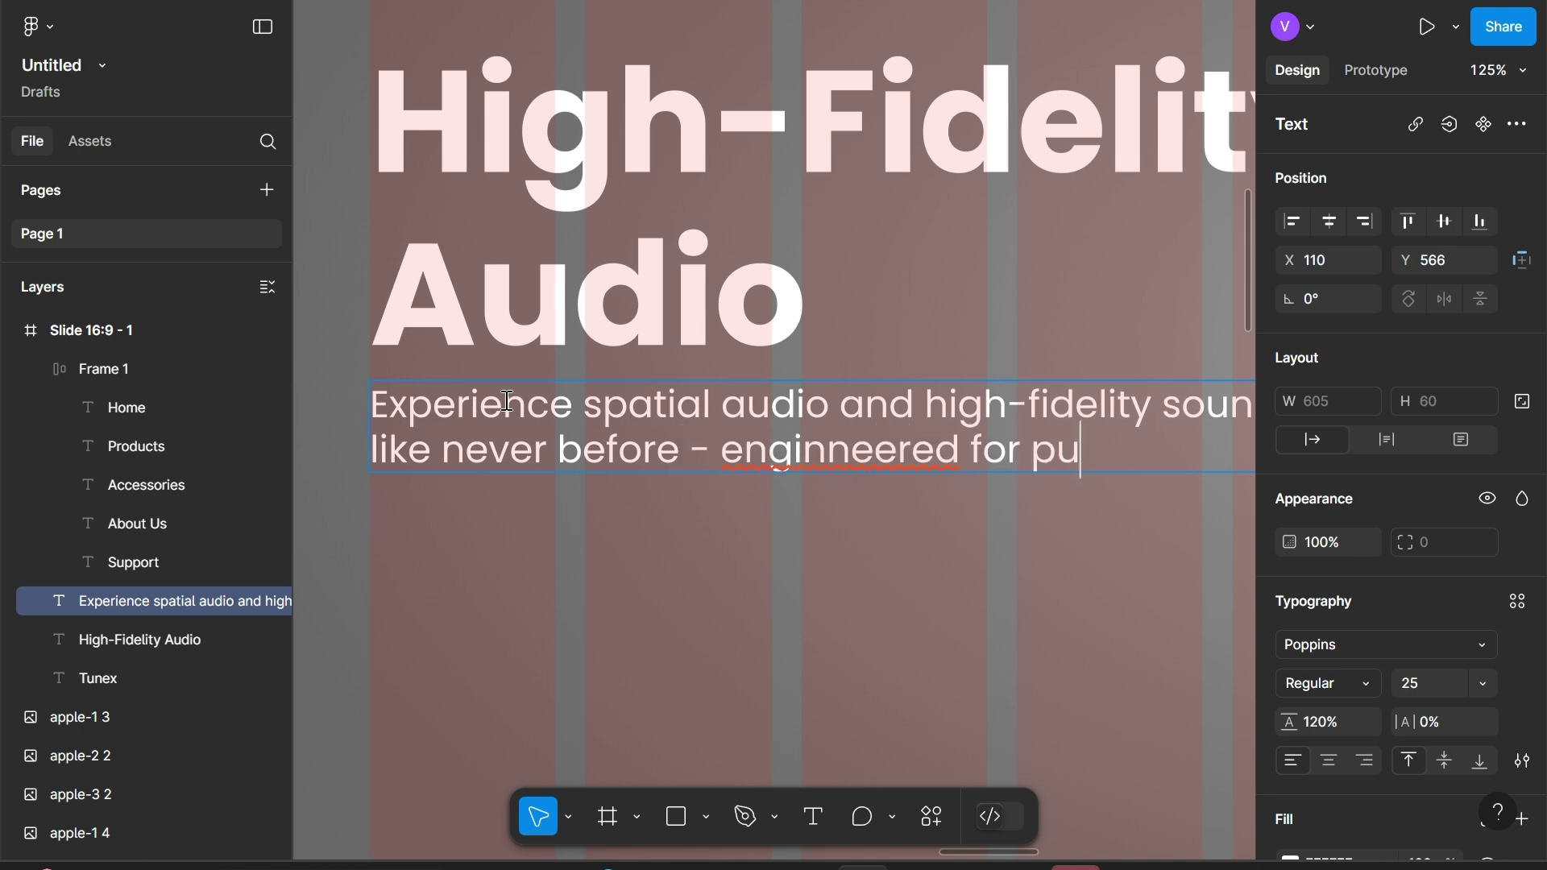
text(t)
key(BackSpace)
text(re)
right_click(854, 453)
click(898, 464)
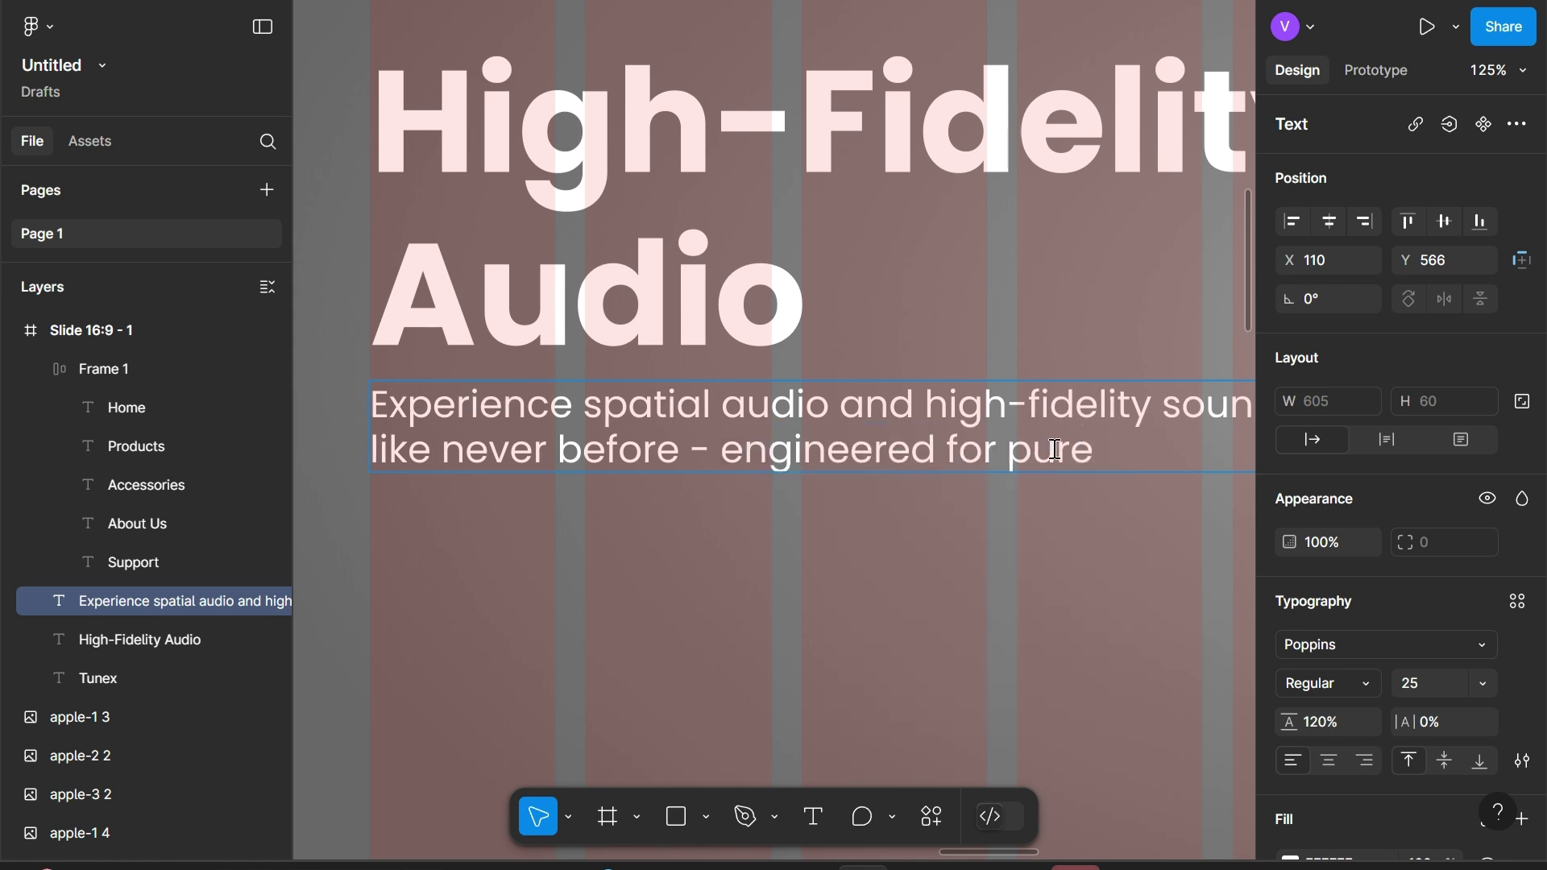
click(1100, 450)
text(listening)
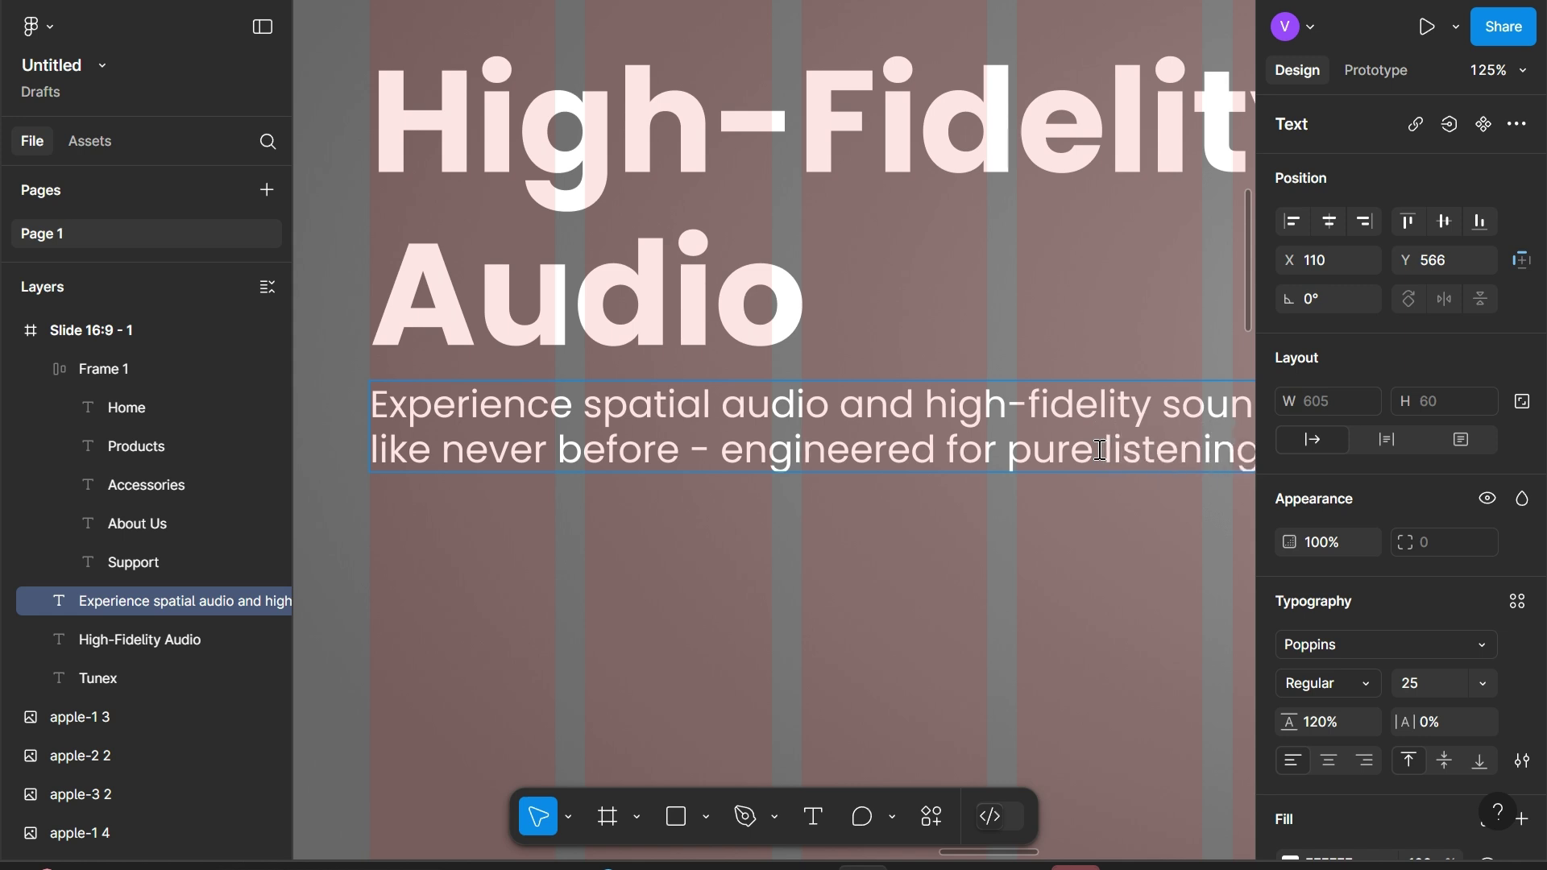
text( perf)
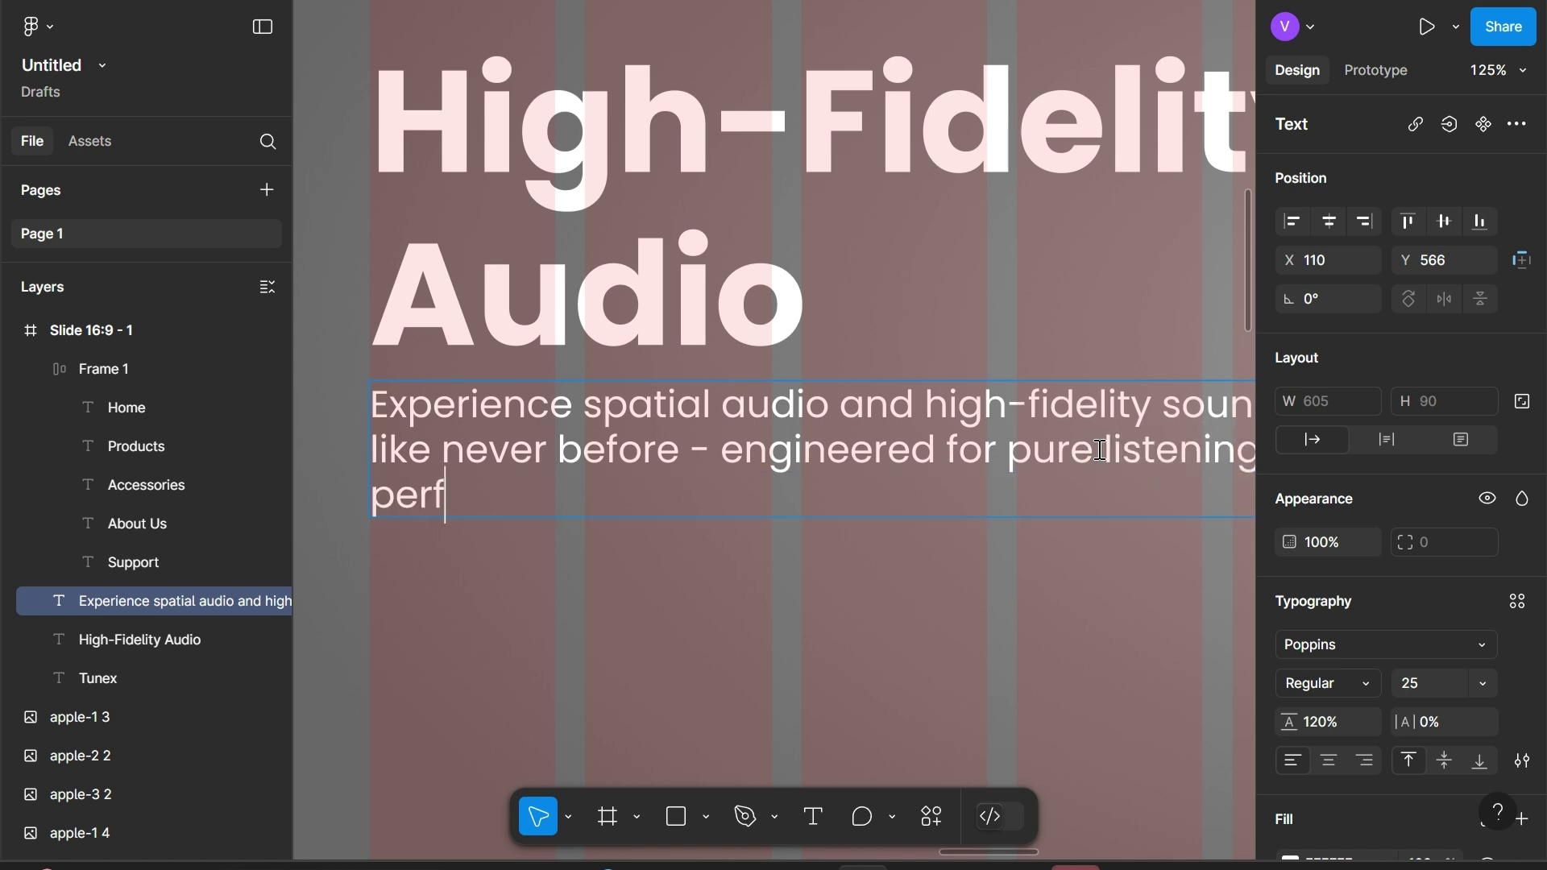
text(ection.)
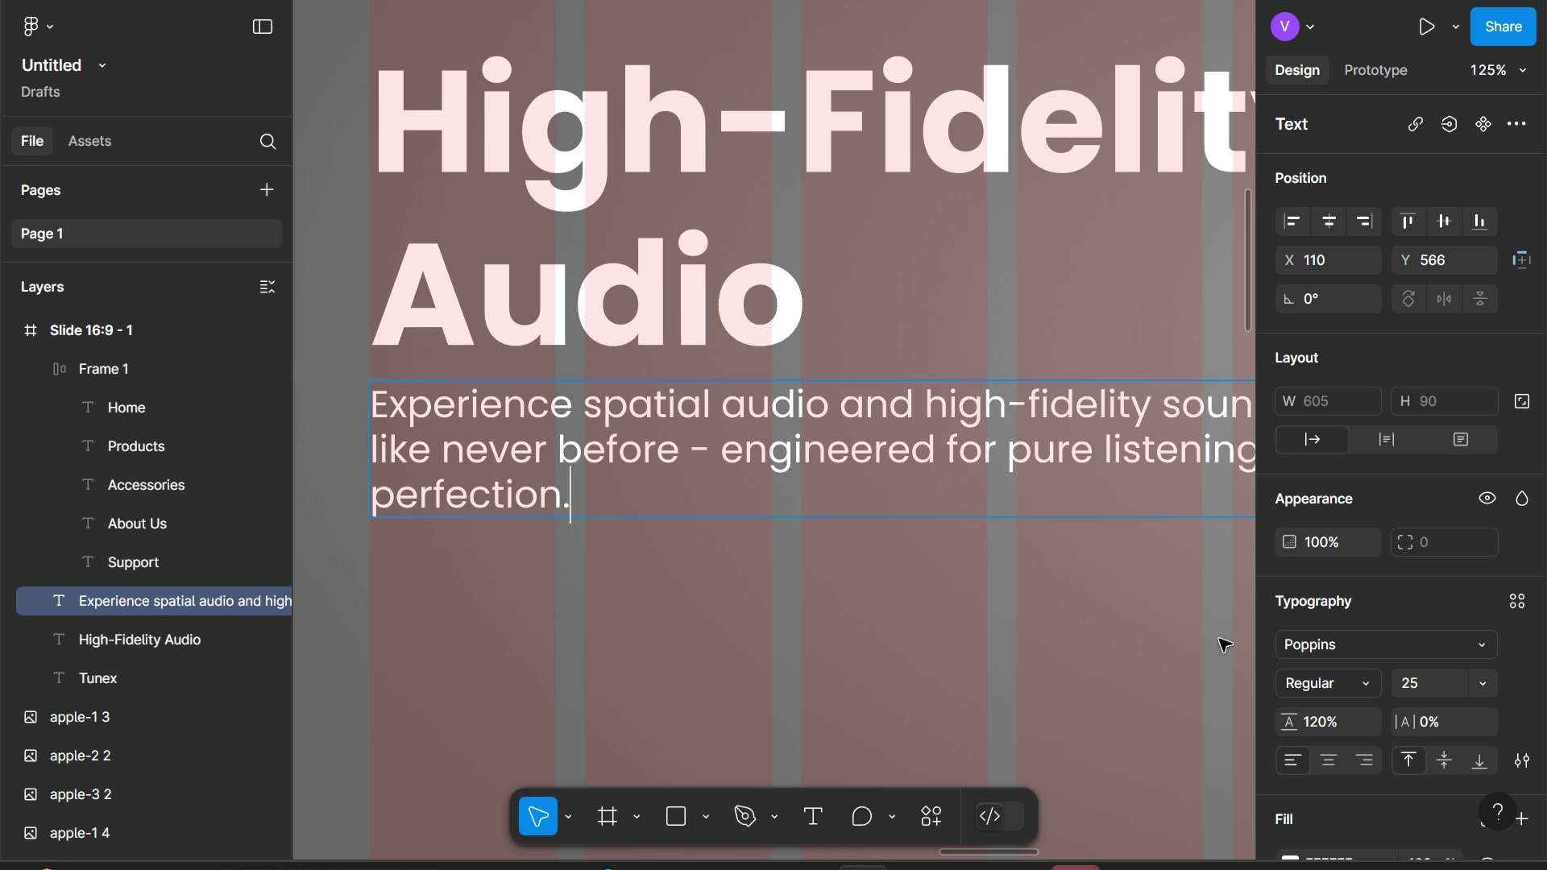
key(Escape)
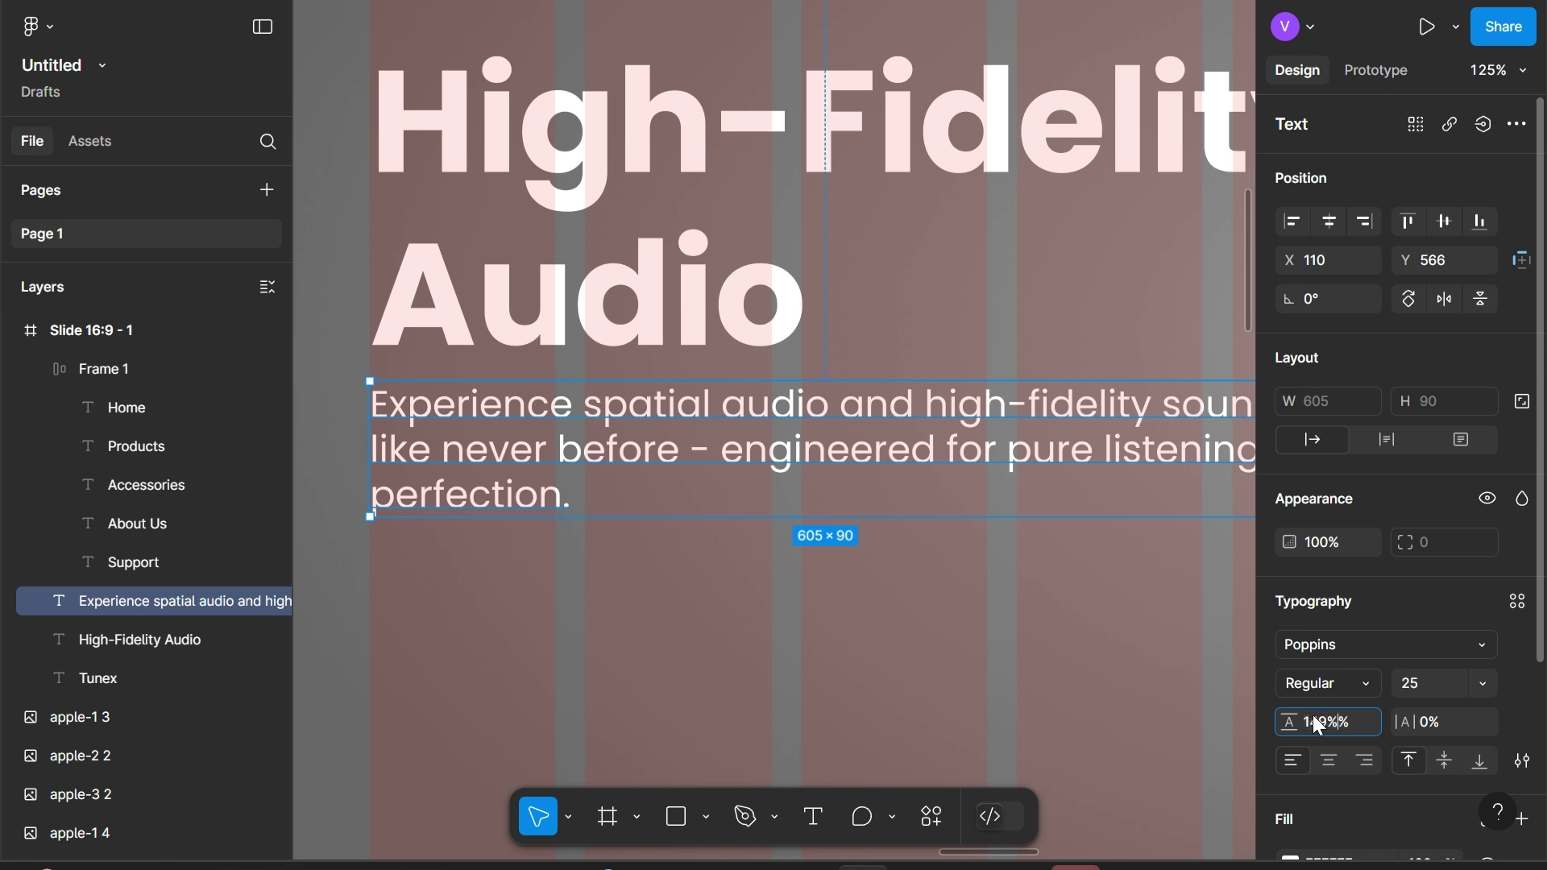
Set the paragraph line height to 149% and move it down to 110, 608
key(Return)
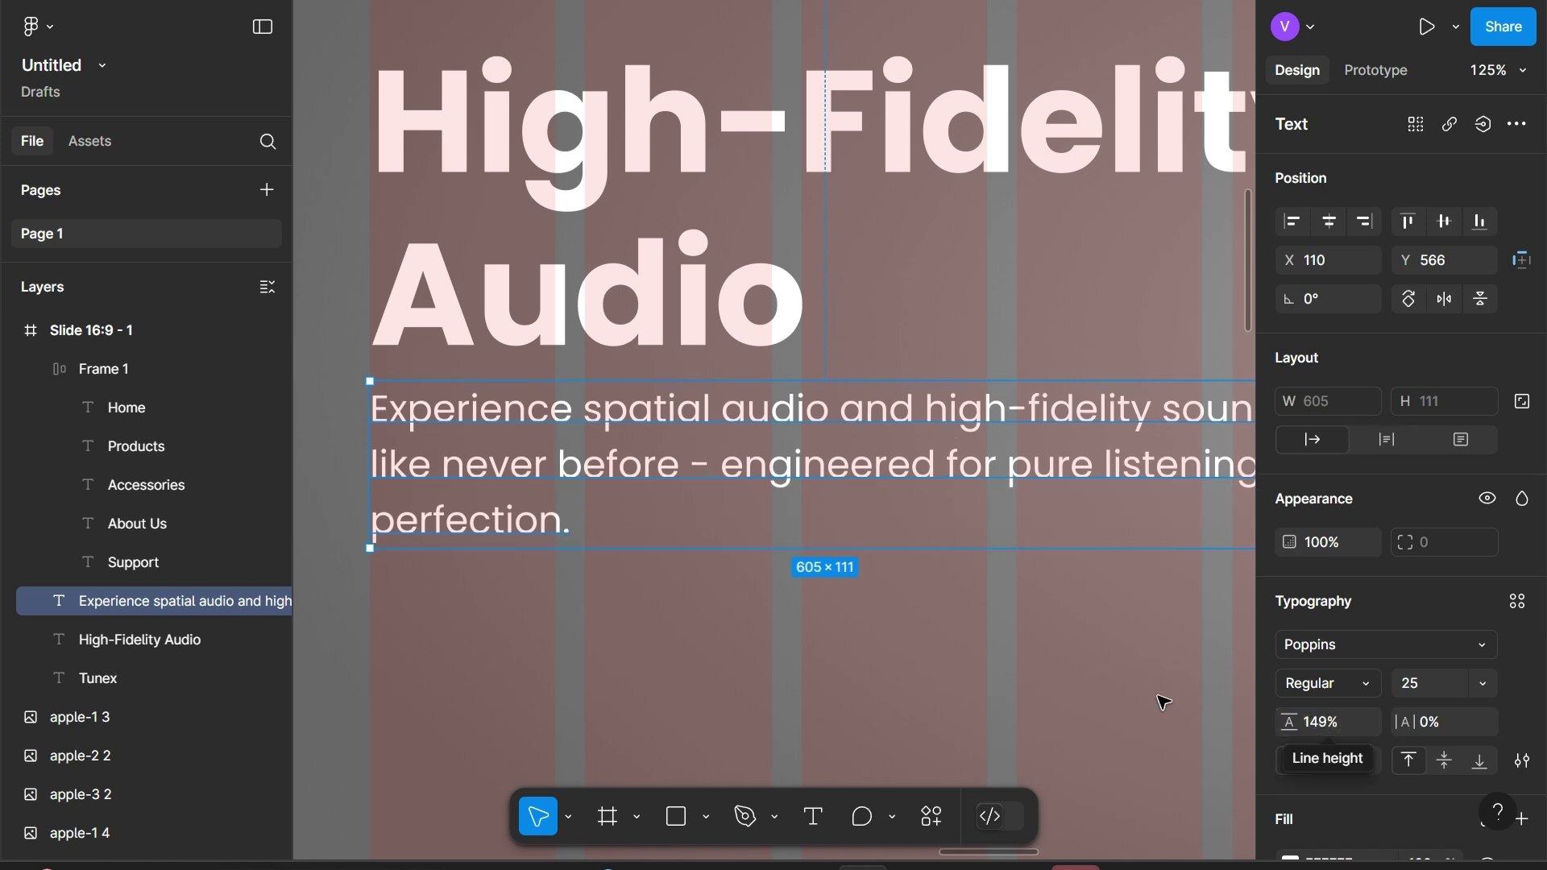
scroll(1091, 701, down, 2)
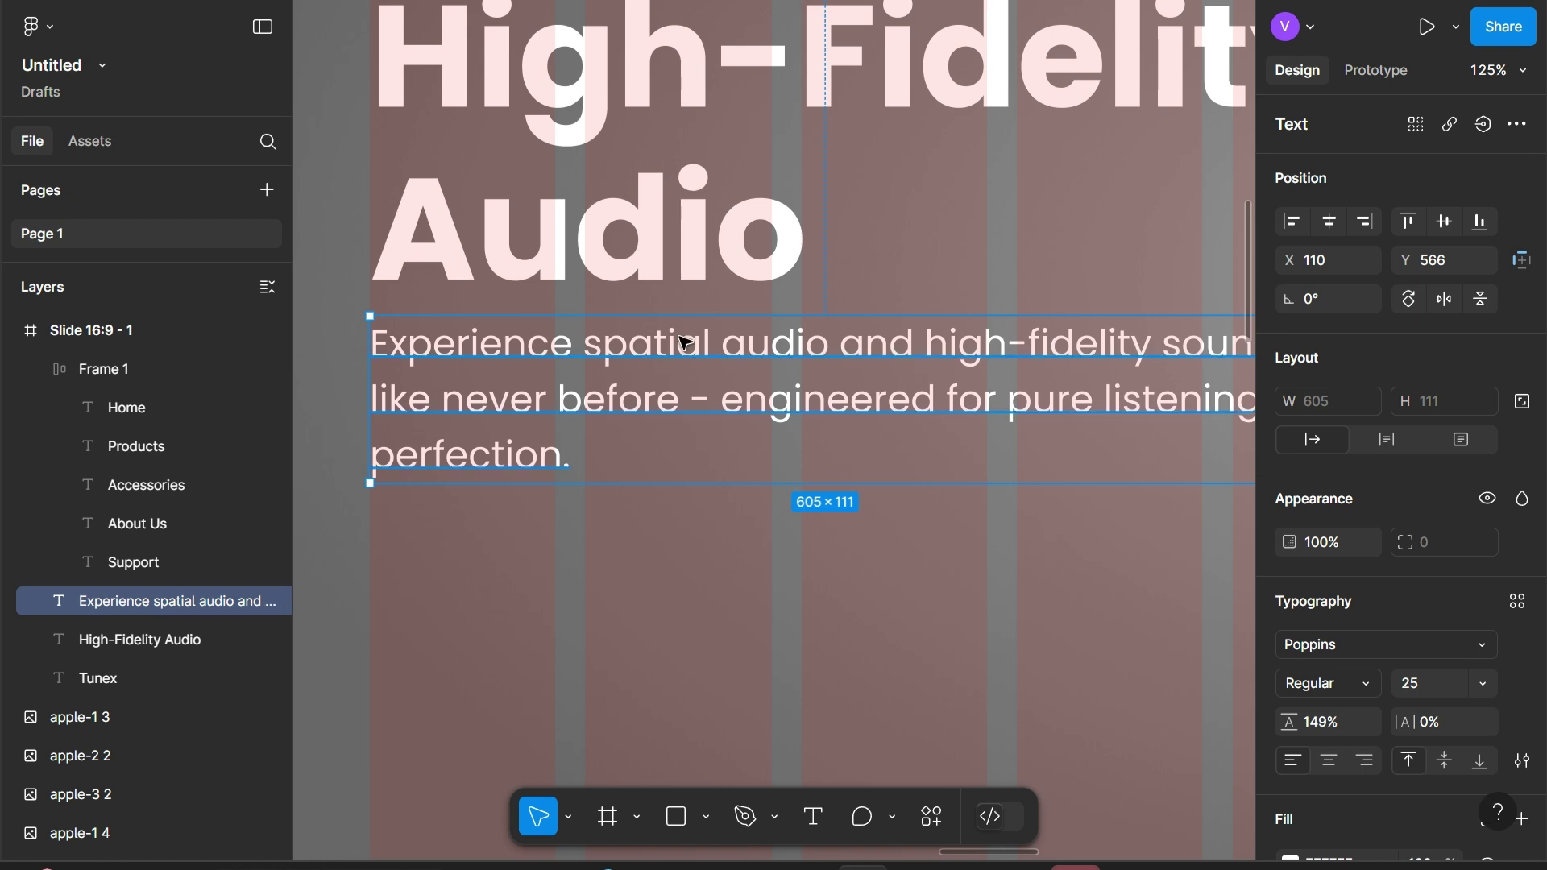
drag(679, 335, 671, 385)
key(Left)
key(Left)
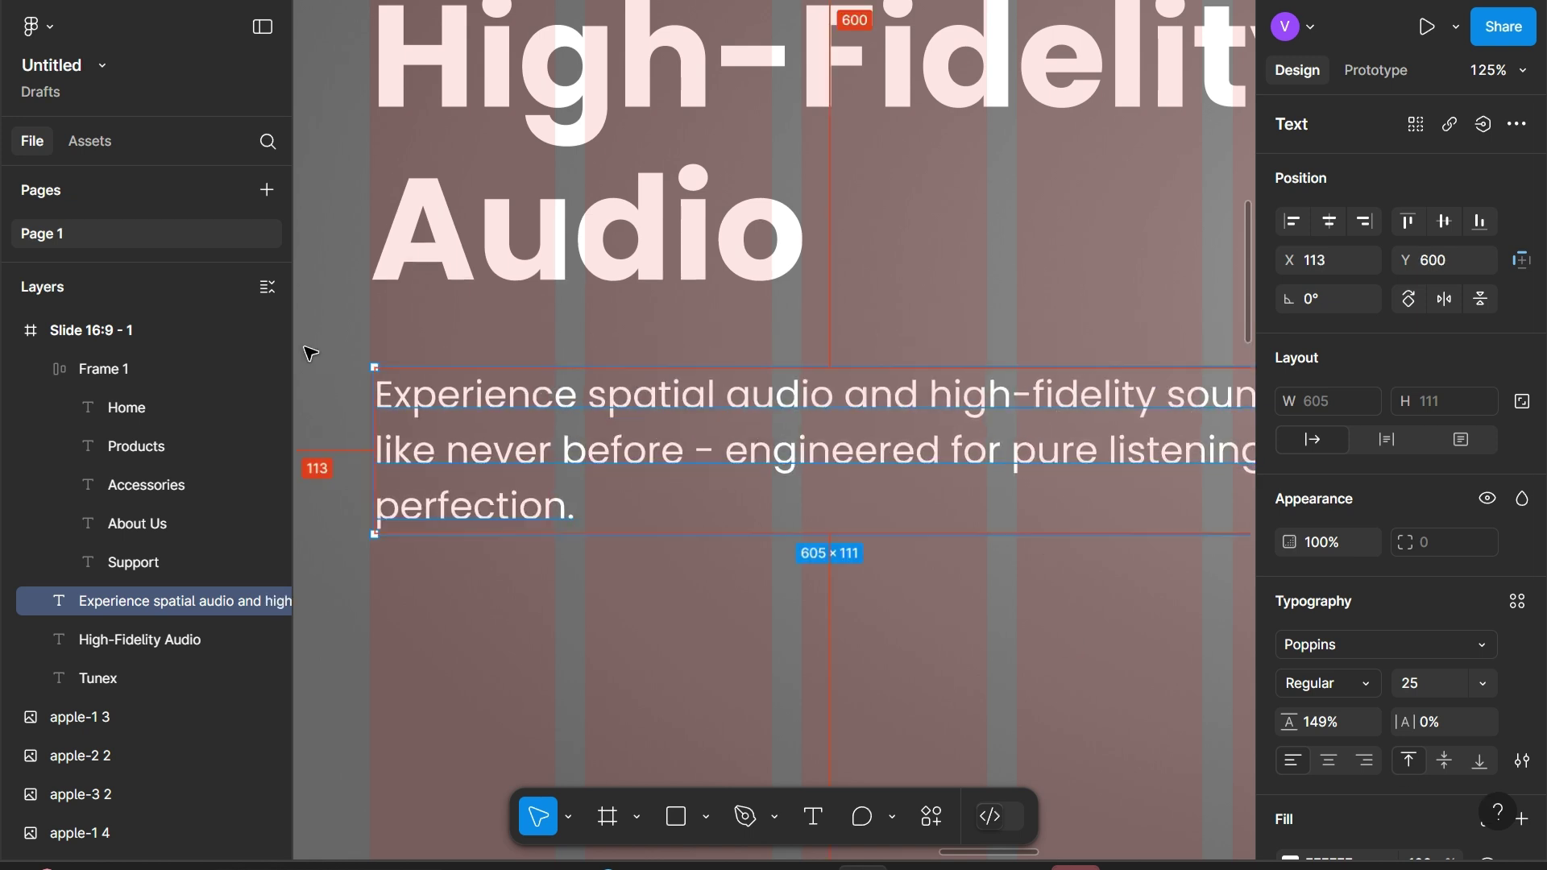
key(Left)
key(Left)
key(Left)
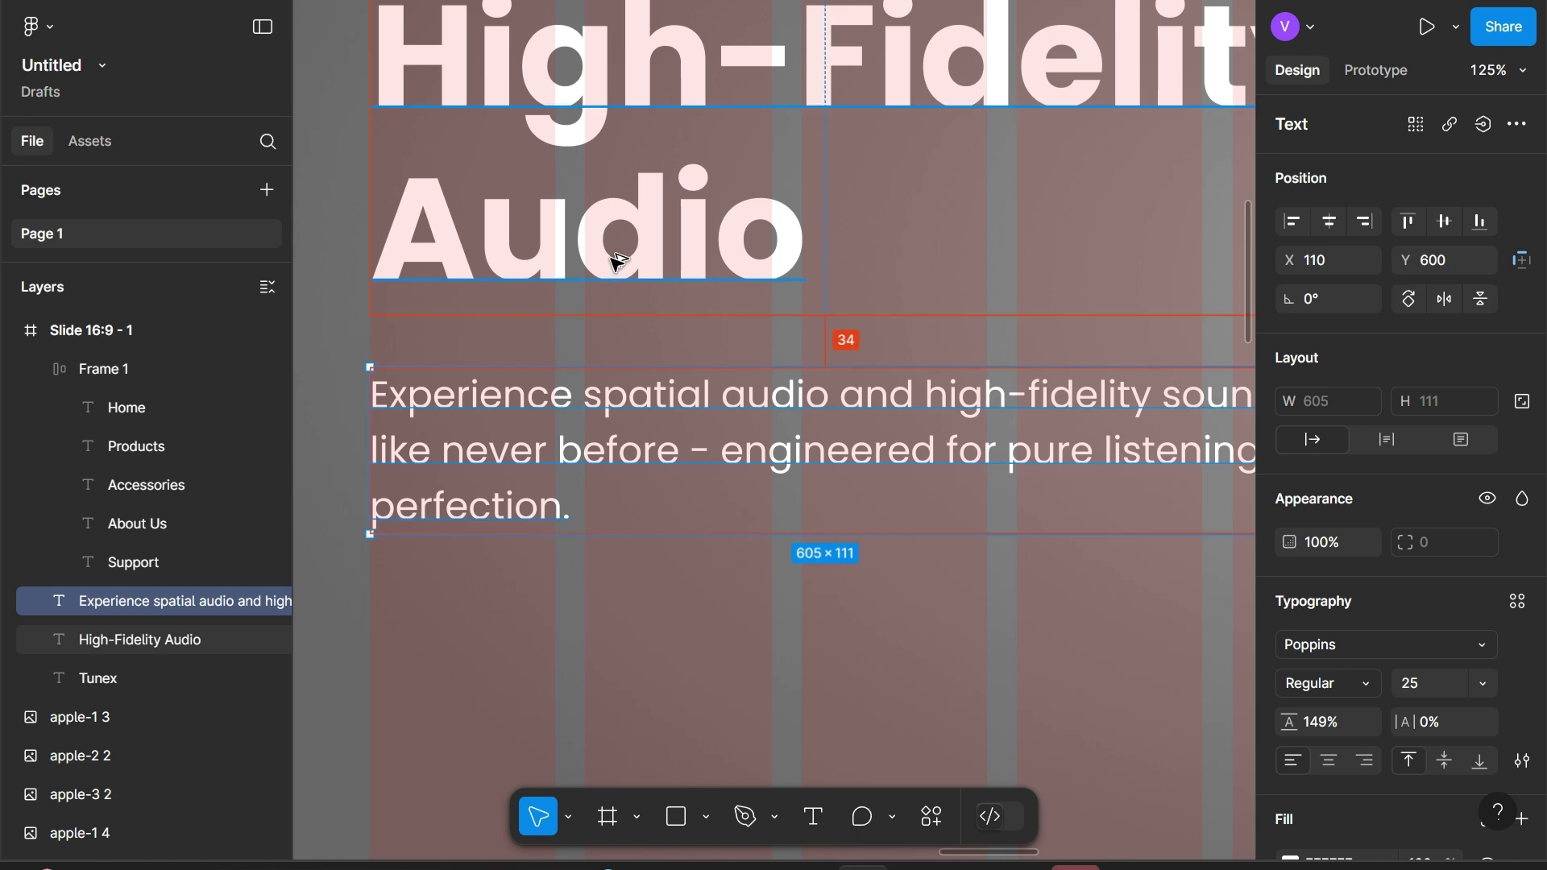
key(Down)
key(Down)
key(Down)
key(Down)
key(Down)
key(Down)
key(Down)
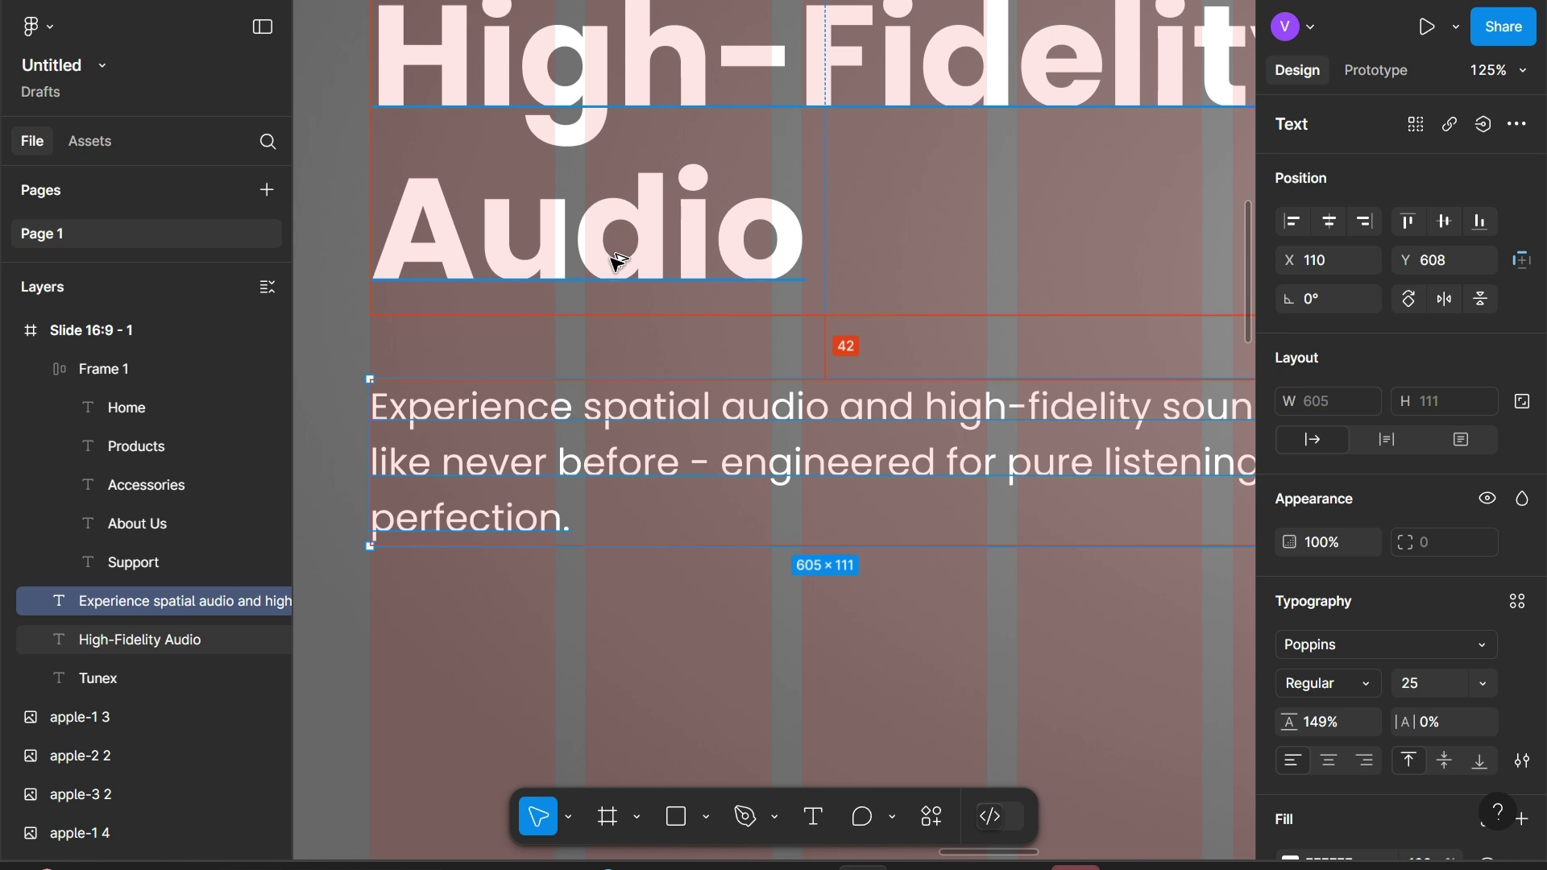
scroll(735, 312, down, 4)
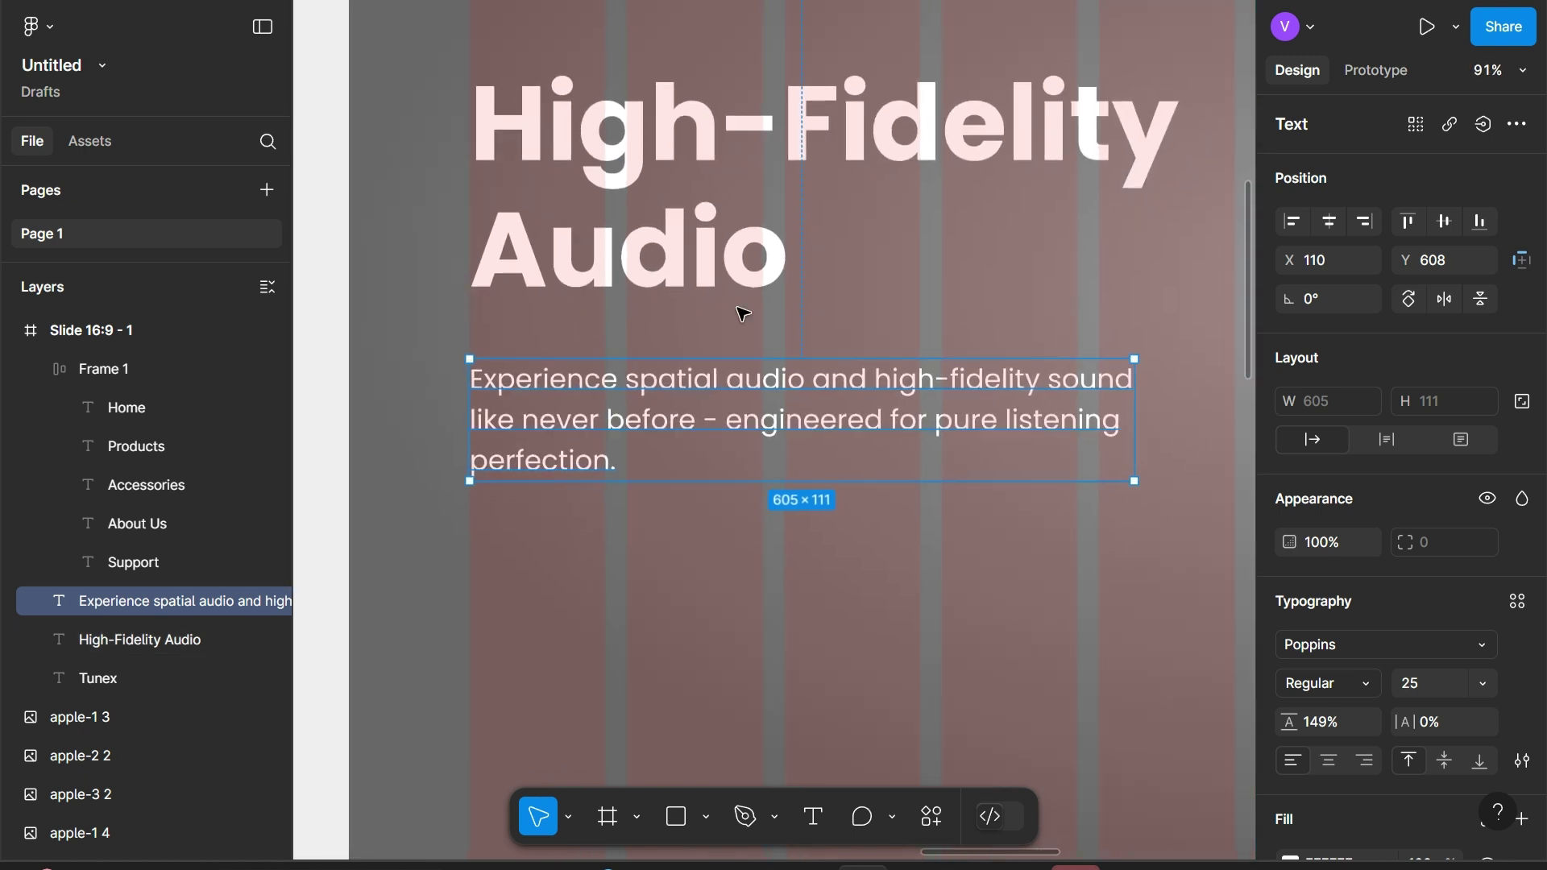
scroll(735, 313, down, 1)
scroll(729, 398, down, 2)
key(Escape)
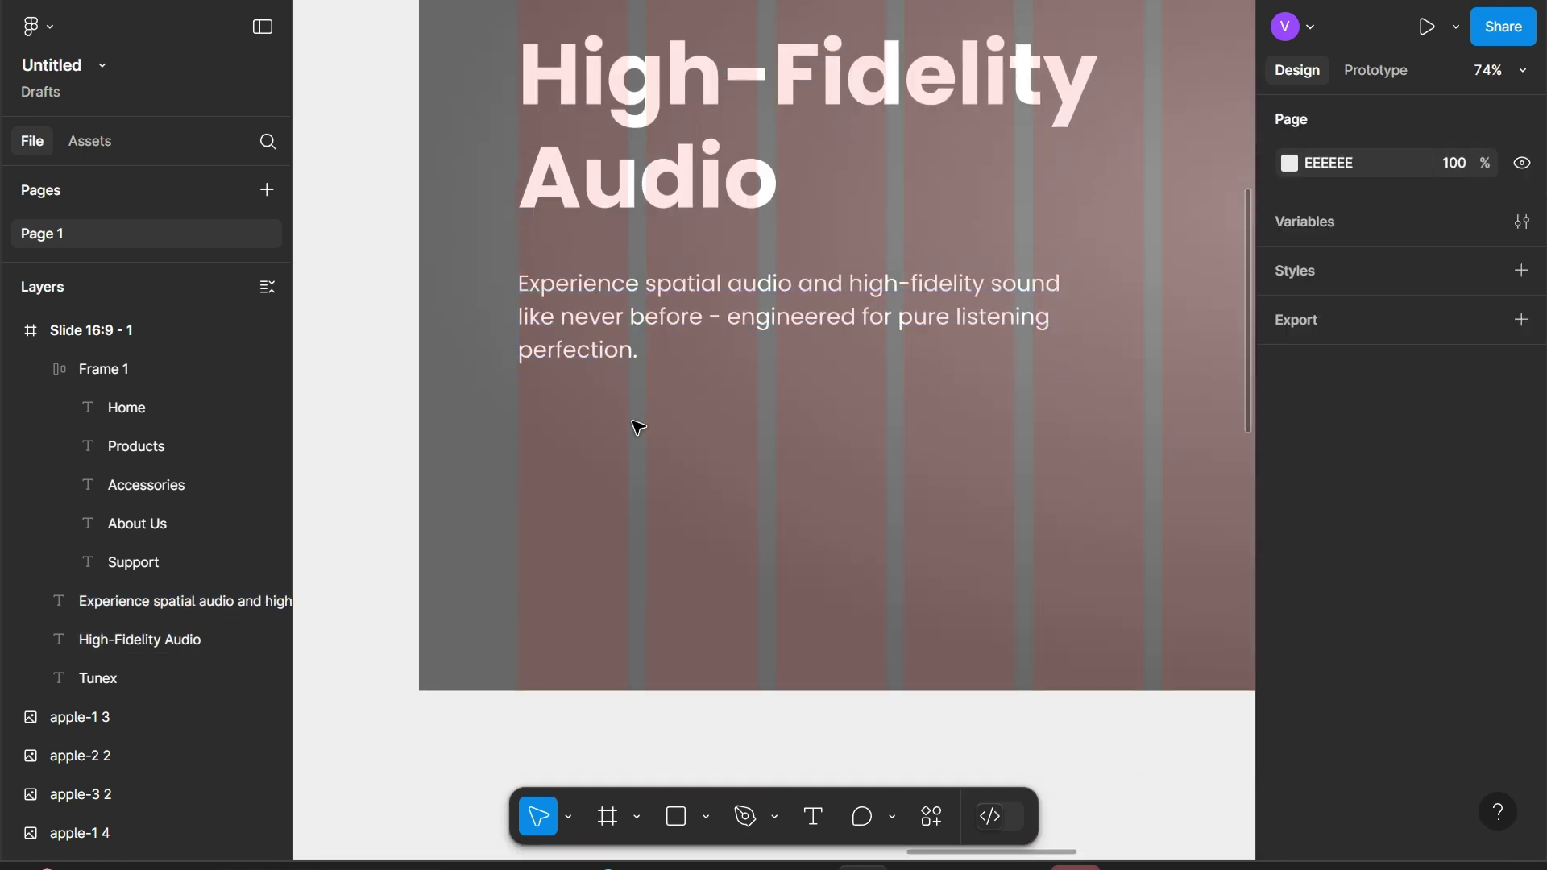
key(r)
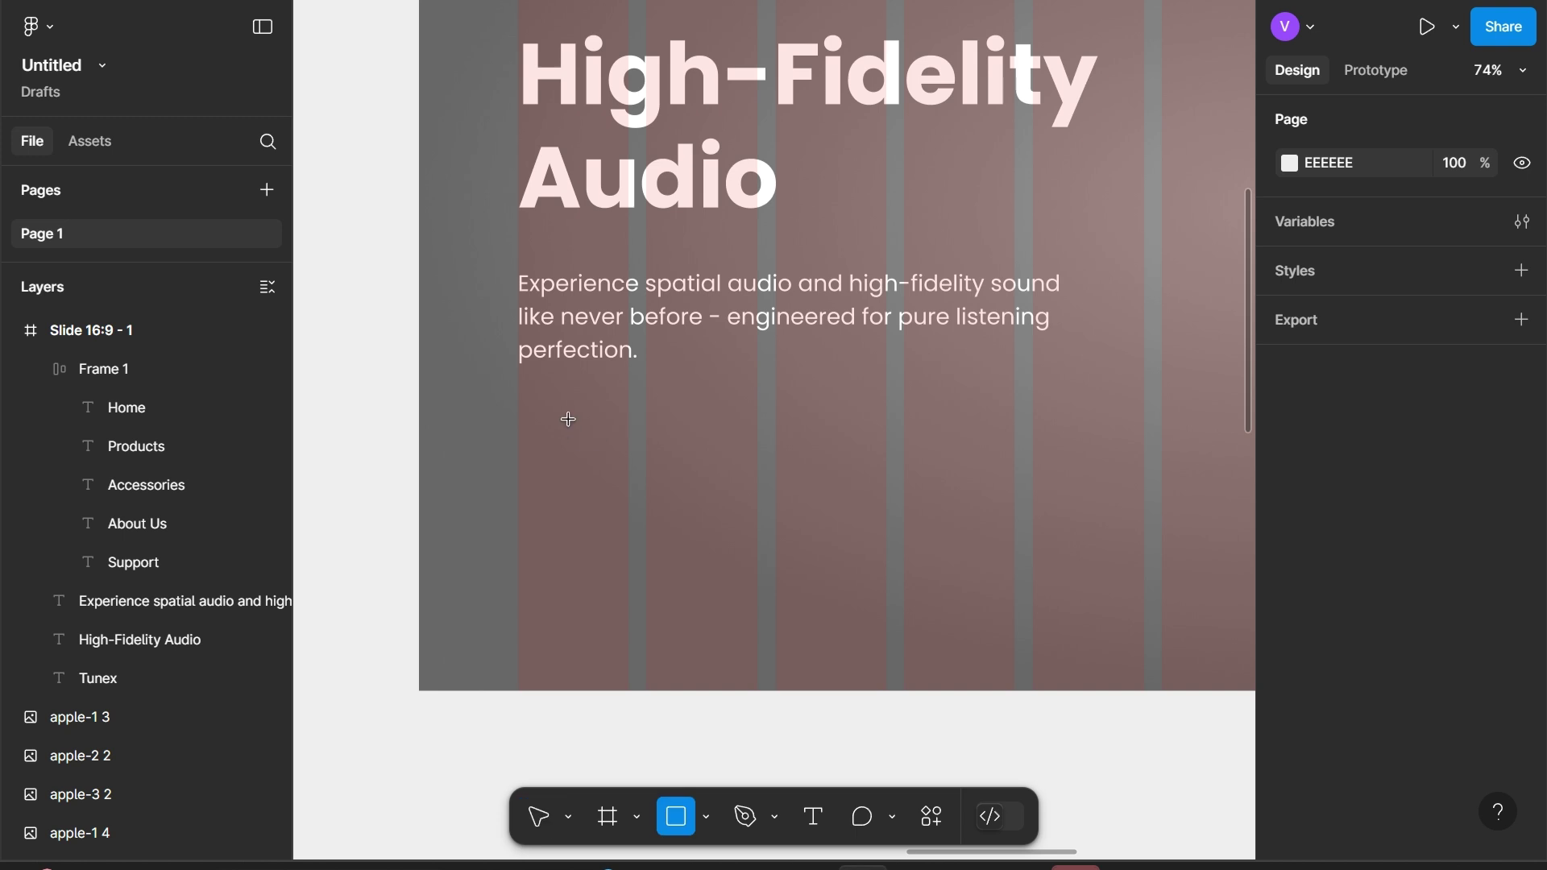
Draw a rectangle below the paragraph, undoing an accidental position change
drag(517, 399, 682, 461)
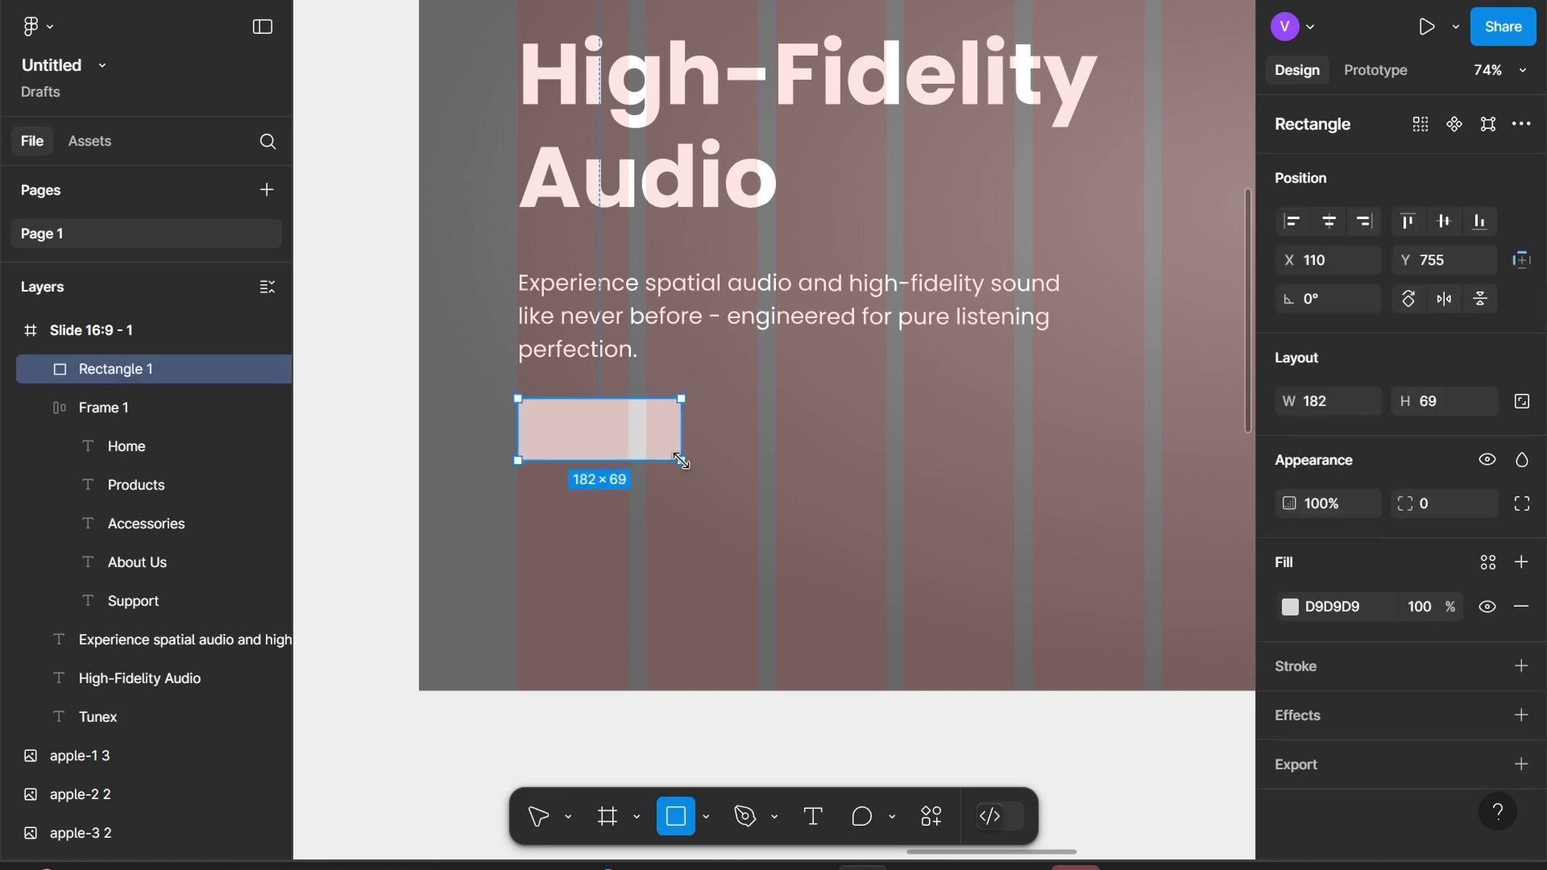
click(1330, 257)
text(8)
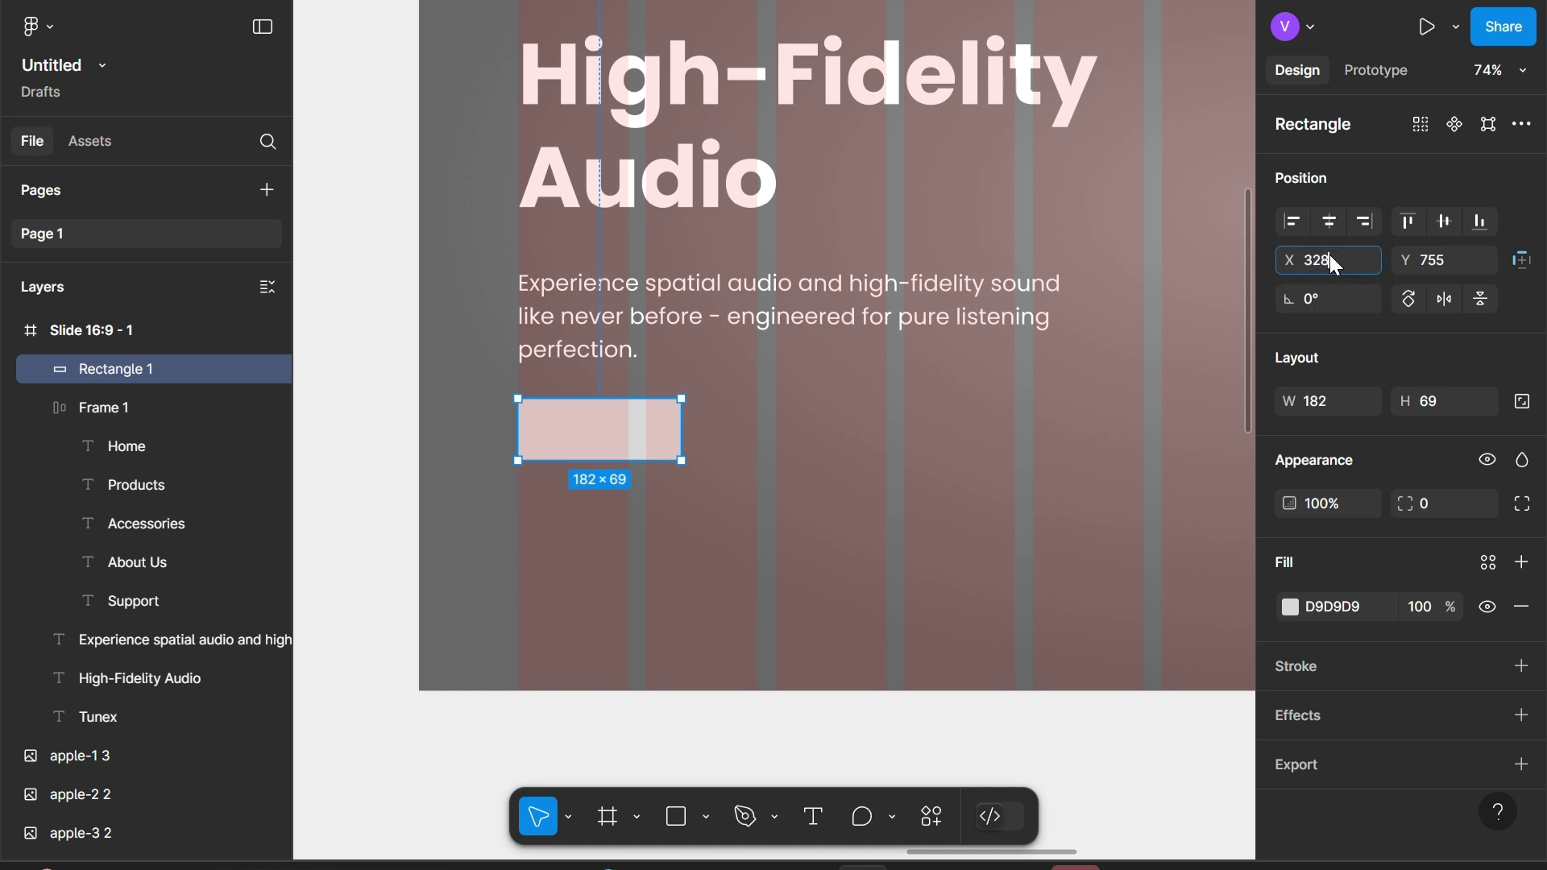
key(Tab)
text(78)
key(Return)
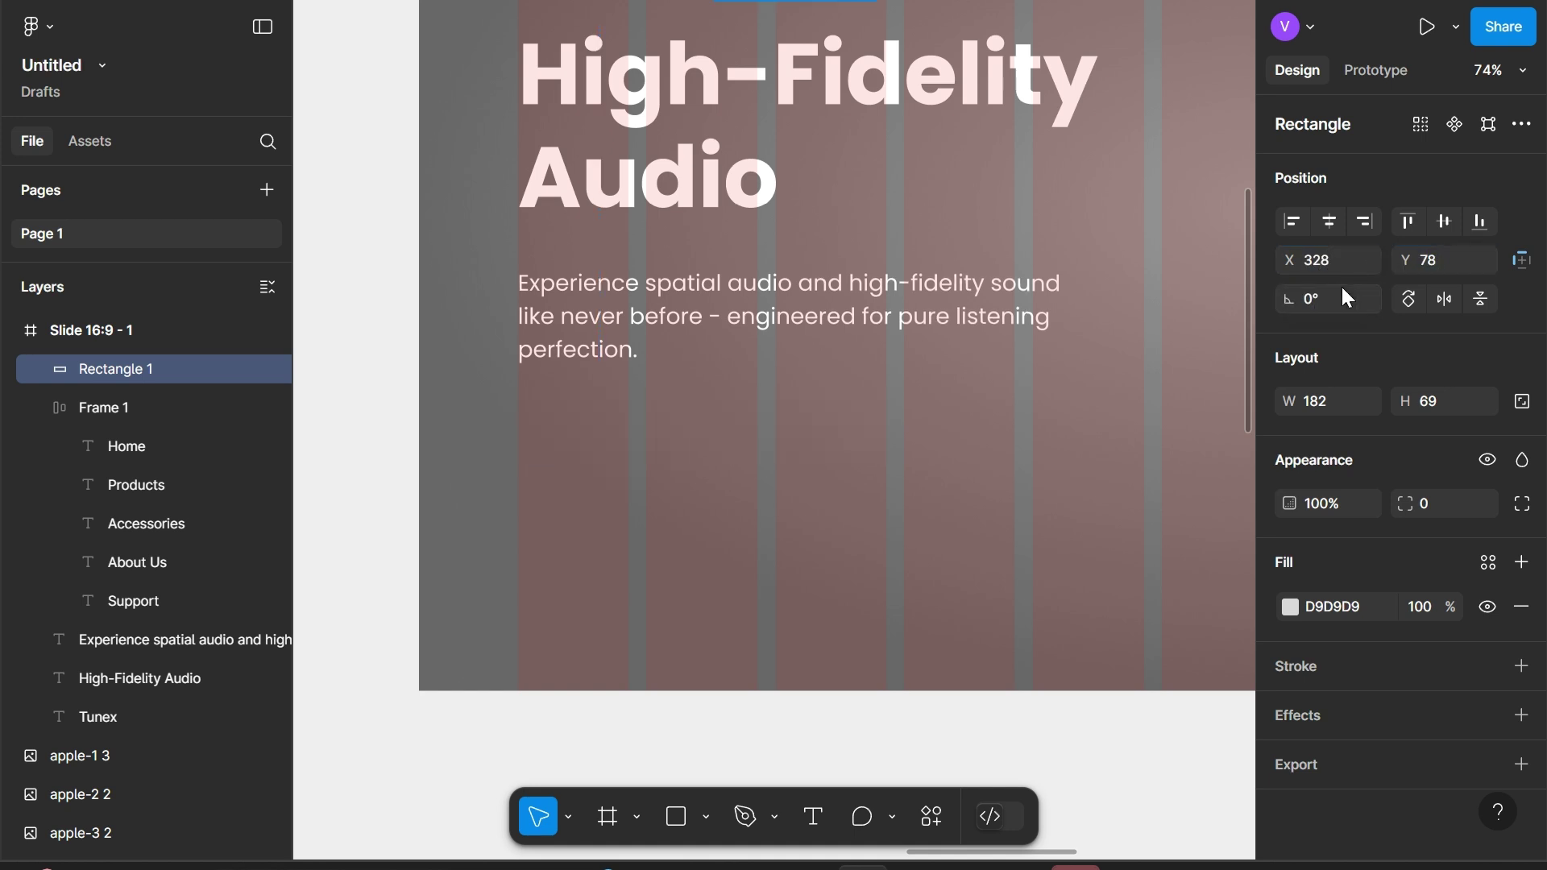
scroll(1028, 496, down, 2)
scroll(1028, 495, down, 5)
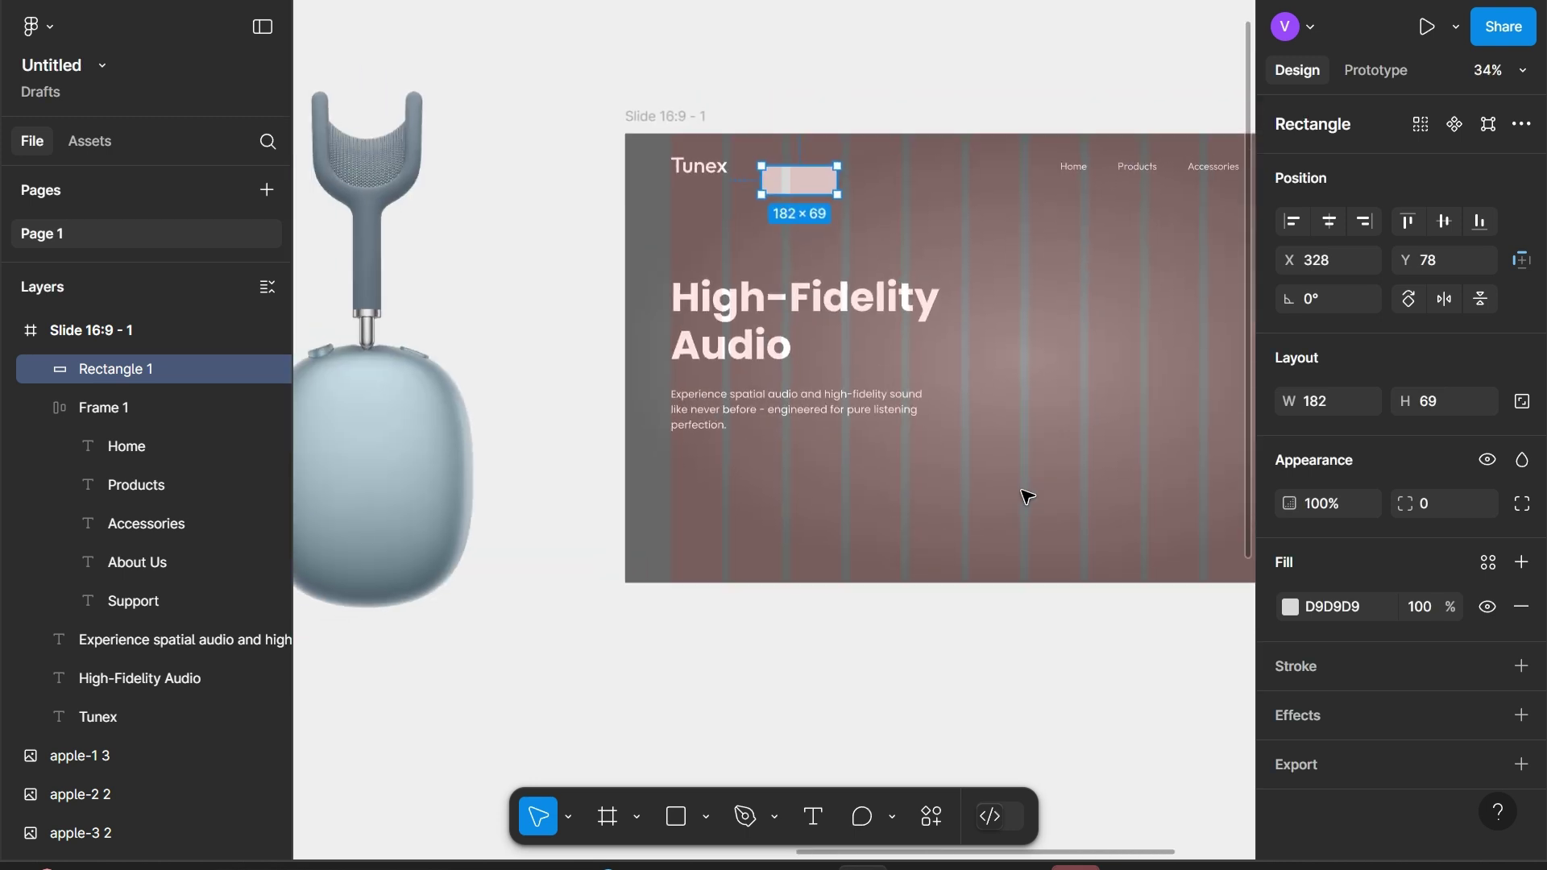
key(ctrl+z)
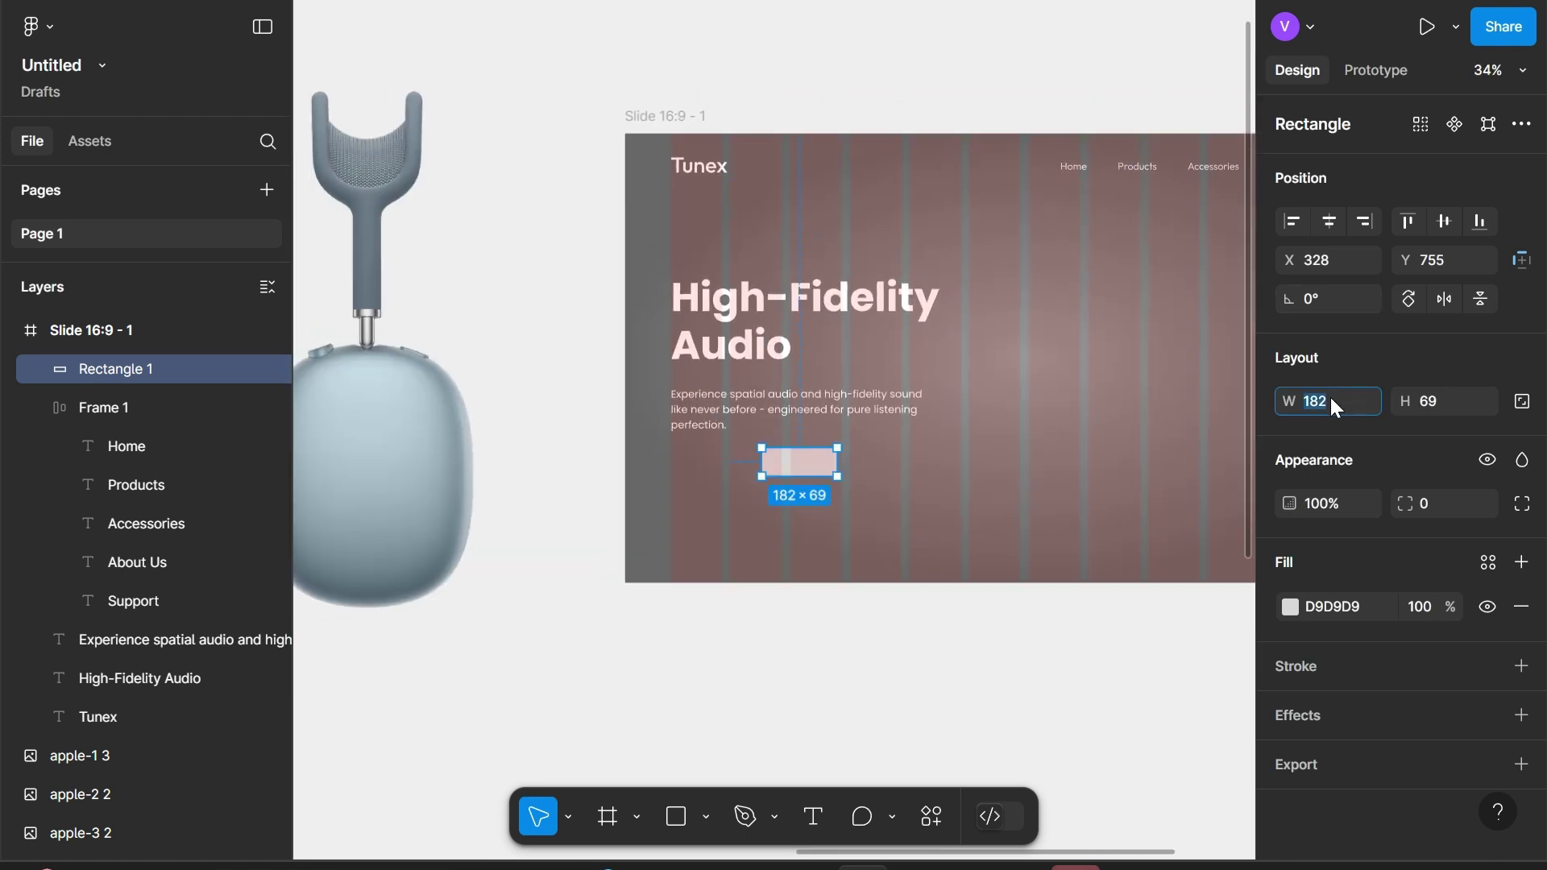
Size the rectangle 328 × 78 with a corner radius of 100
text(8)
key(Tab)
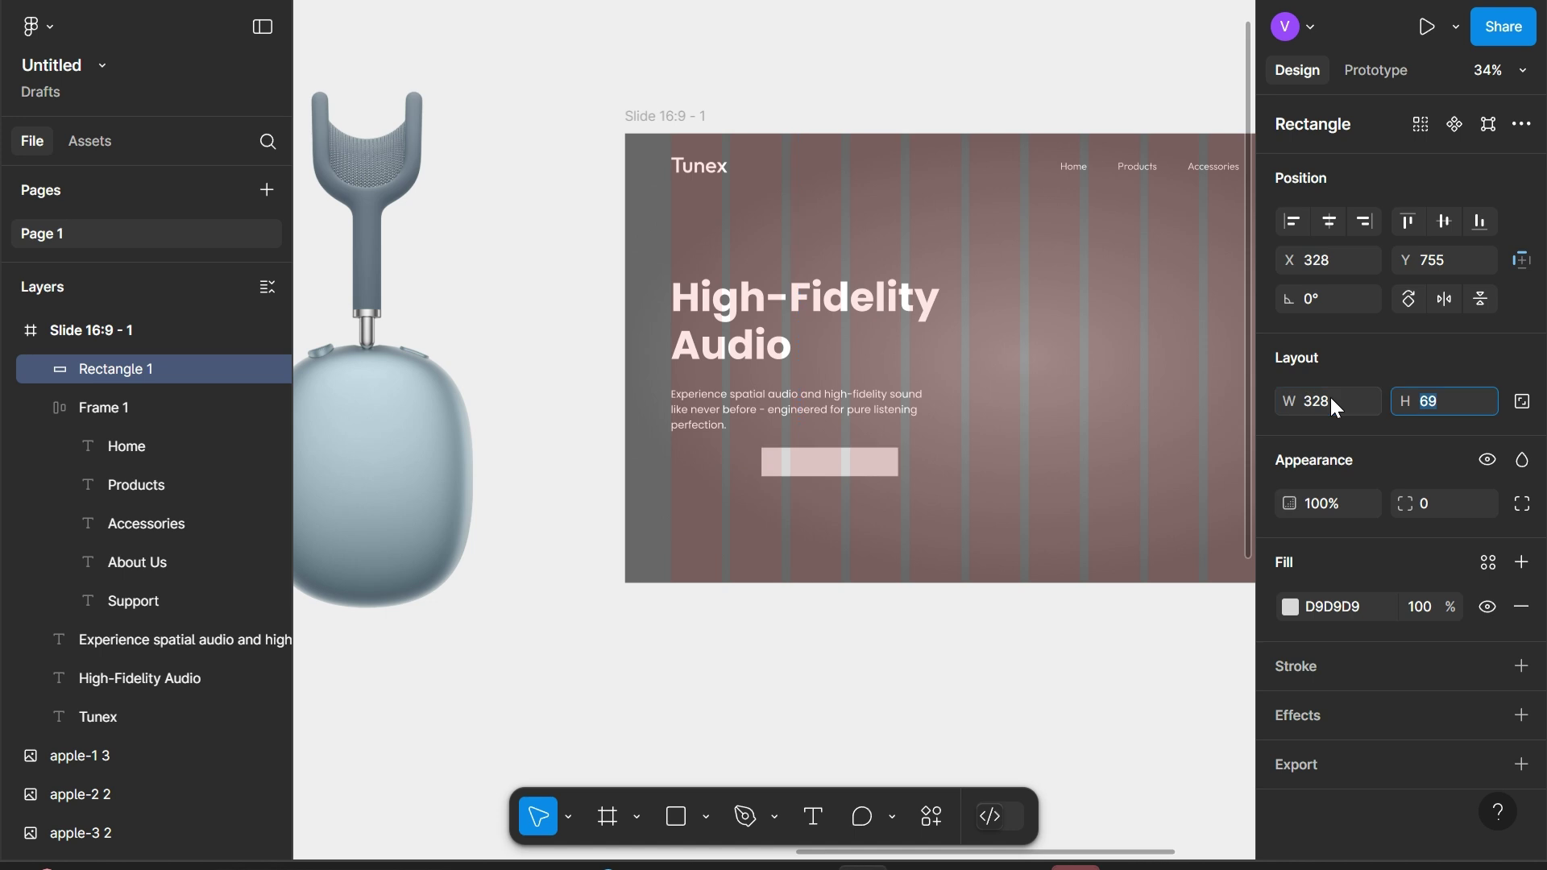
text(78)
key(Return)
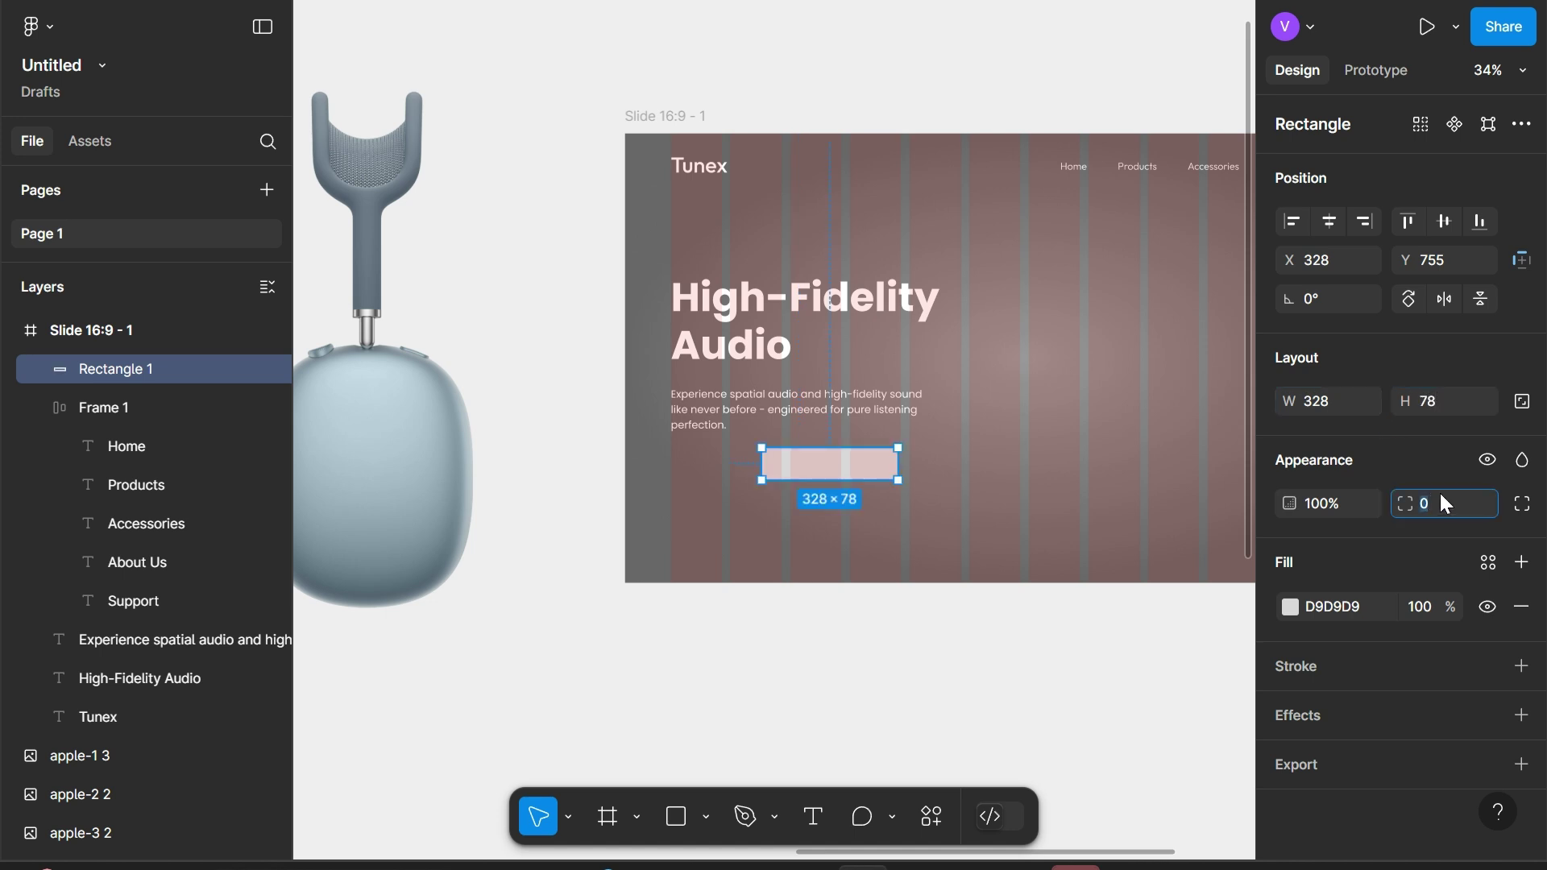
click(1444, 505)
text(100)
key(Return)
scroll(852, 499, up, 3)
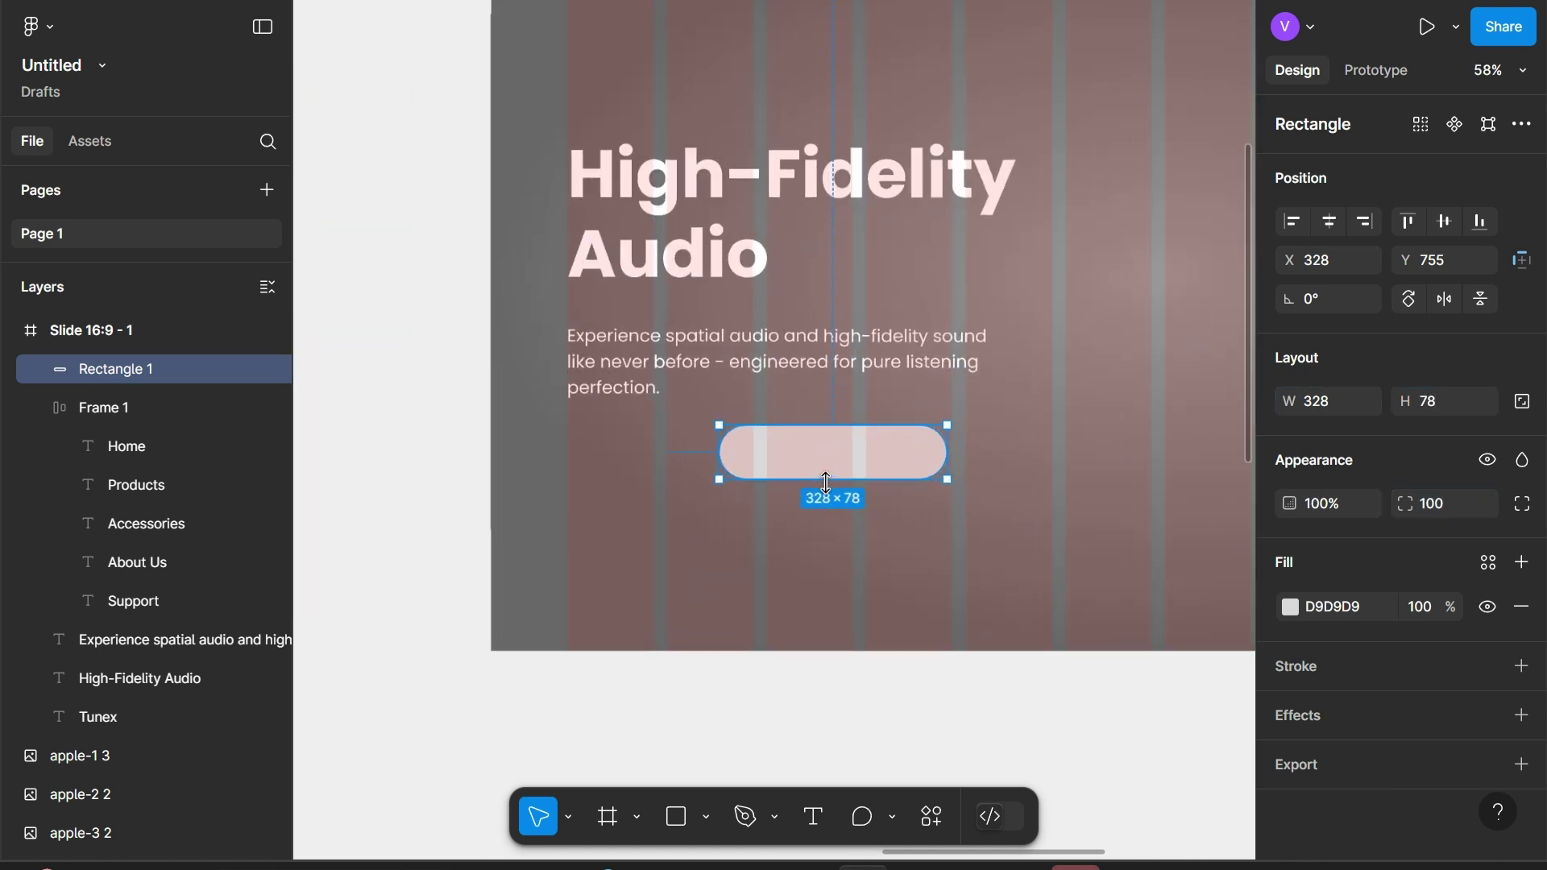
Align the pill with the paragraph's left edge and fill it FFFFFF at 84% opacity
drag(813, 461, 663, 478)
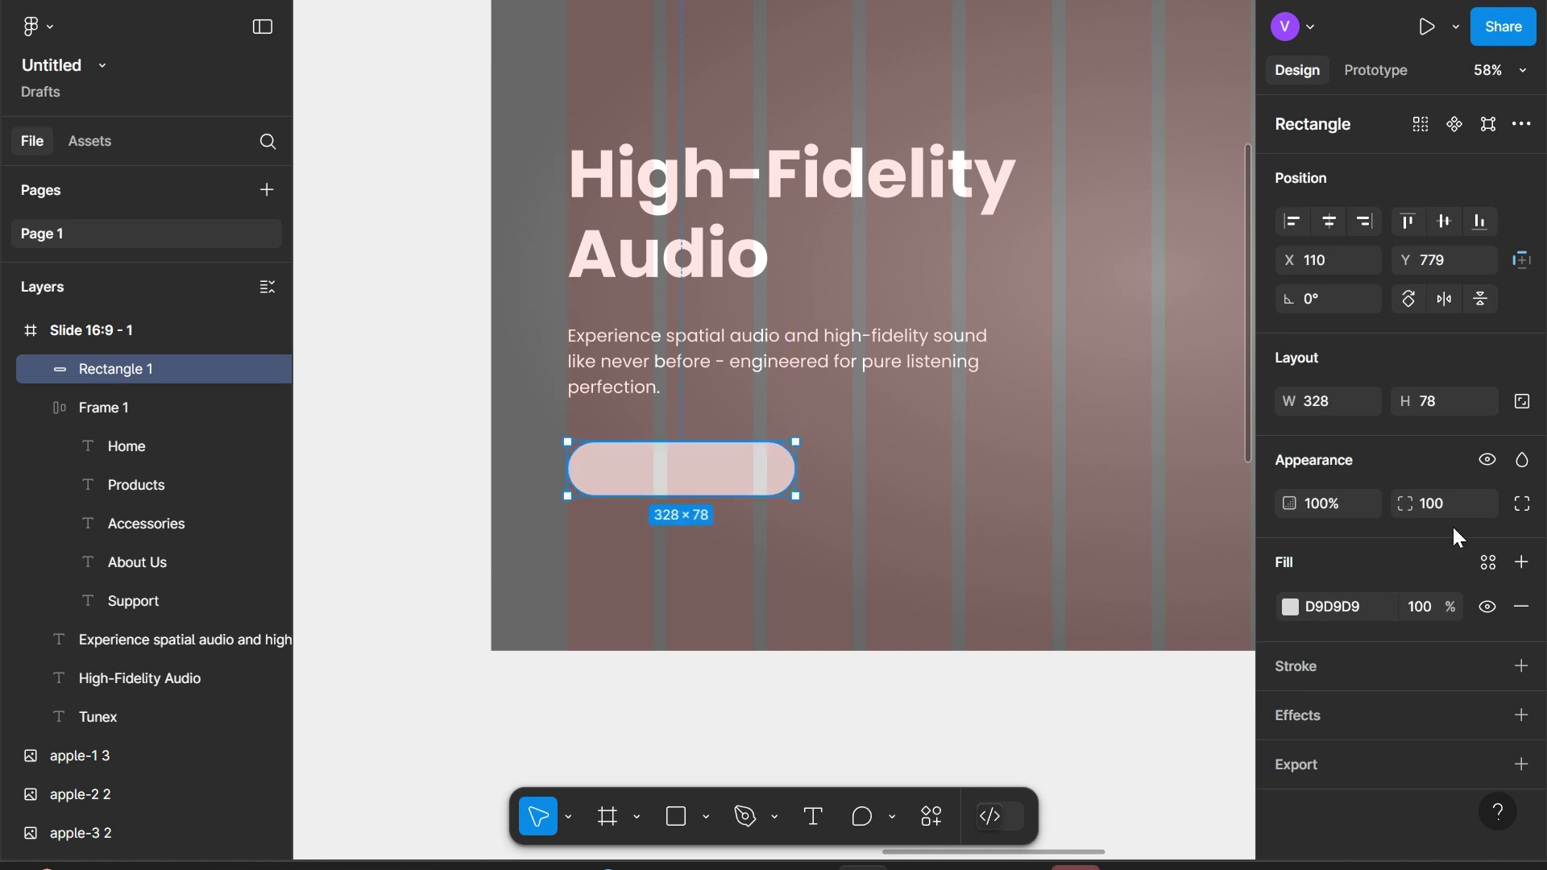
click(1363, 606)
text(FFFFFF)
key(Tab)
text(84)
key(Return)
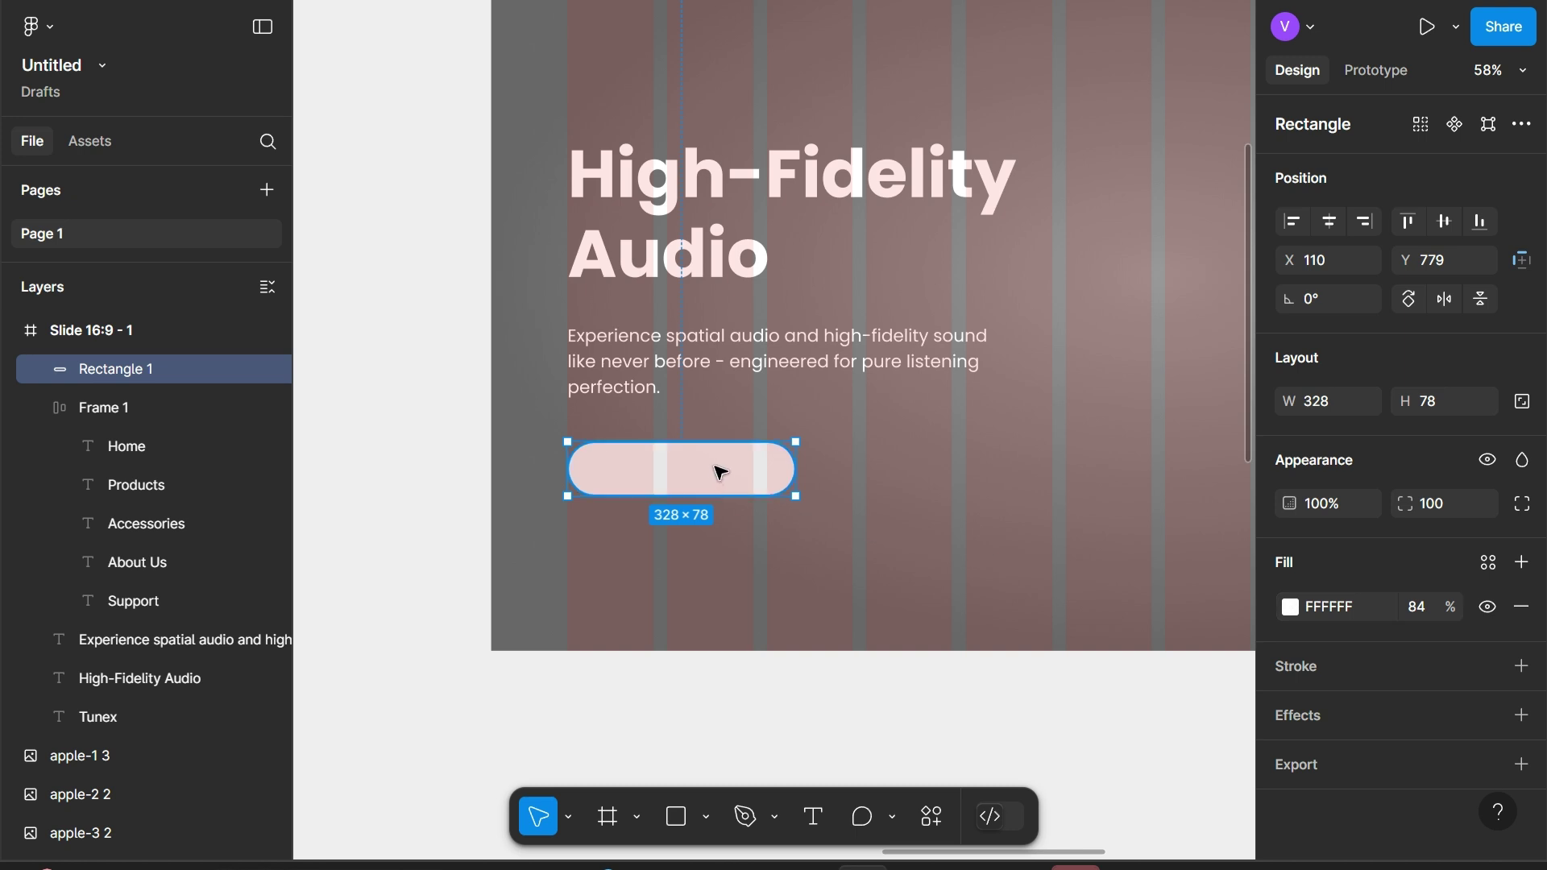
scroll(713, 471, up, 2)
scroll(706, 472, up, 3)
scroll(708, 473, up, 2)
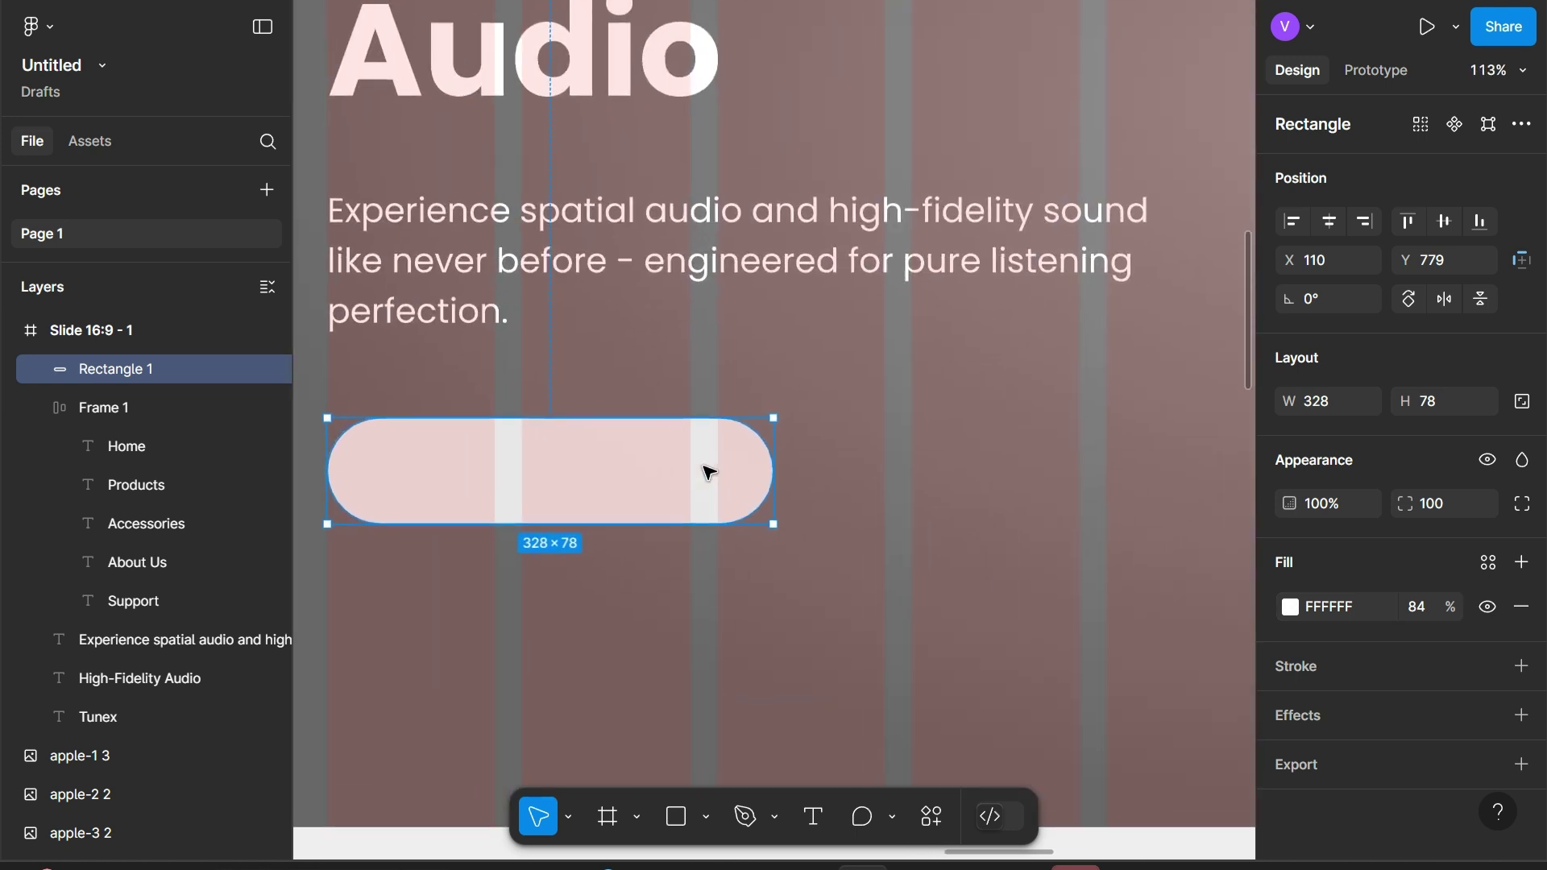
Draw a smaller rectangle in the pill with radius 100 and blue fill 008EE7
key(r)
mouse_move(565, 454)
mouse_down()
mouse_move(670, 508)
mouse_move(767, 511)
mouse_up()
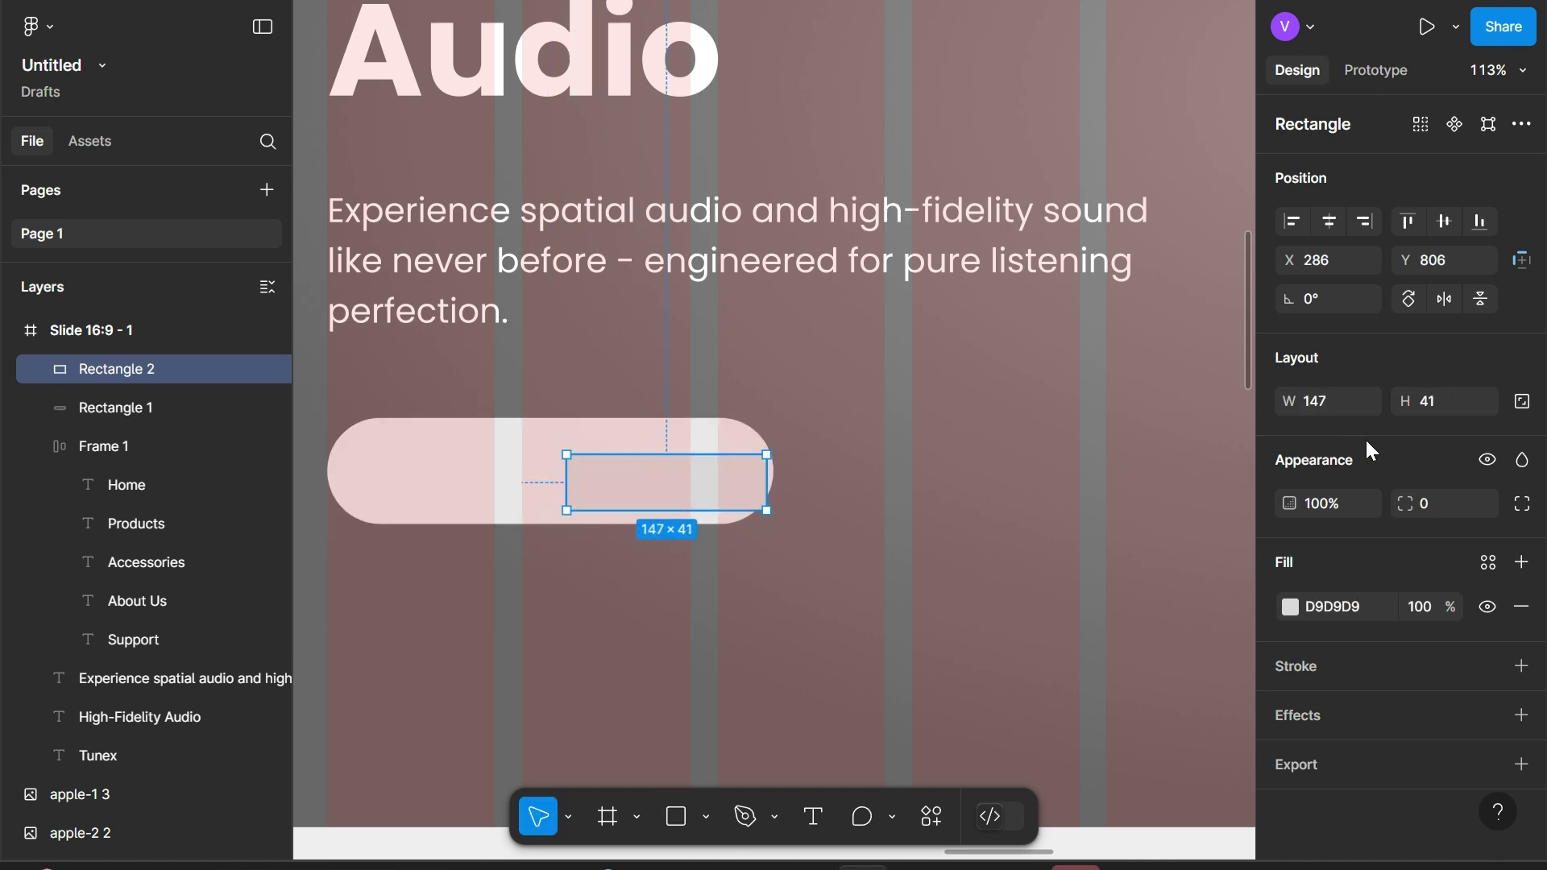
text(100)
key(Return)
click(1357, 606)
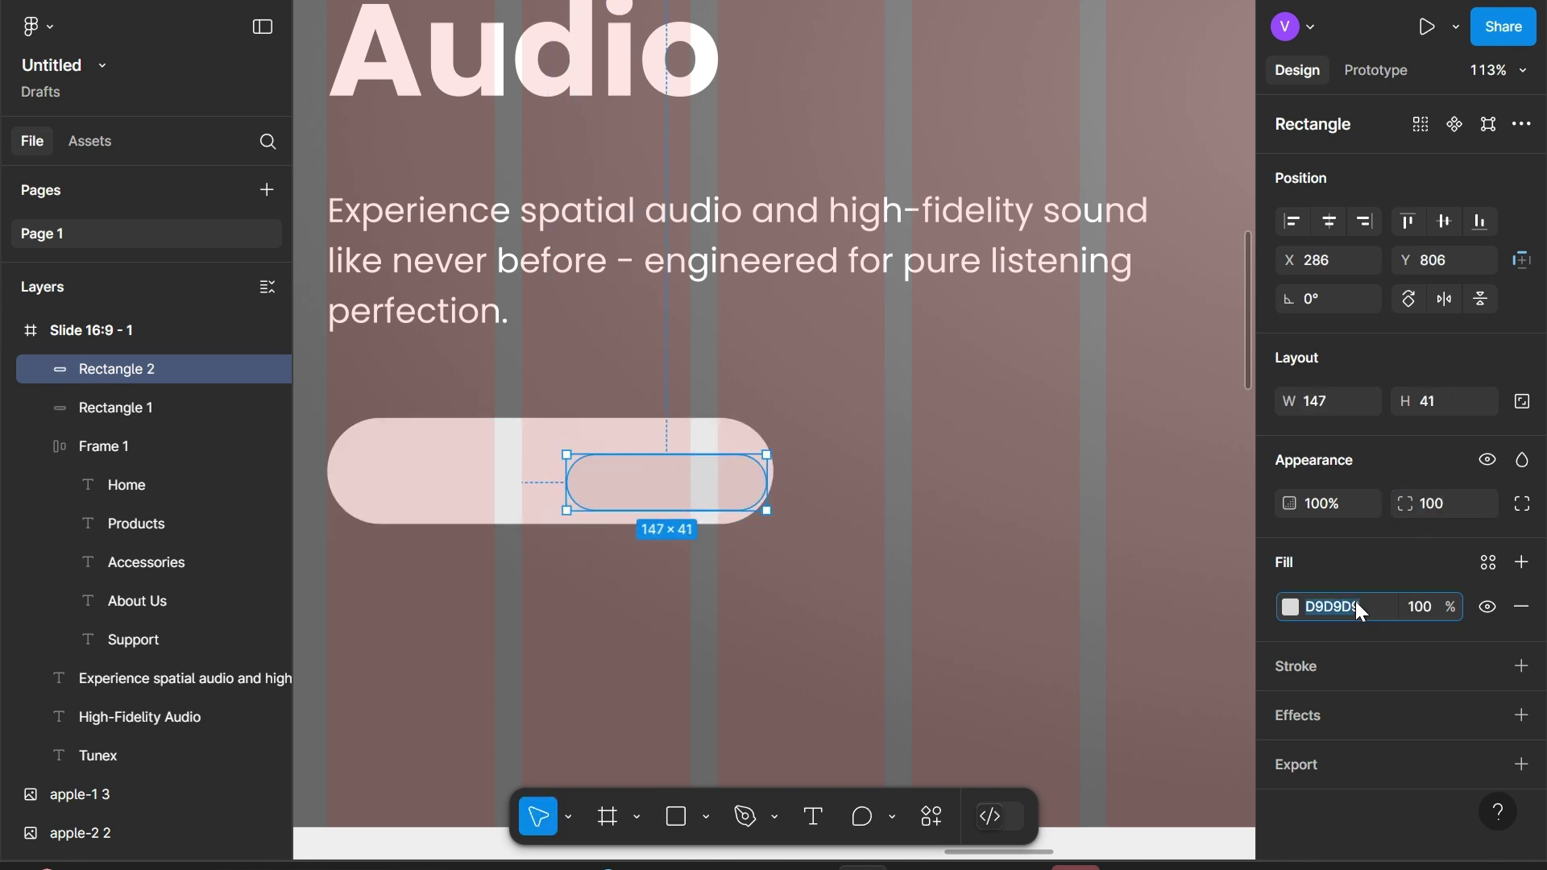
text(008EE7)
key(Return)
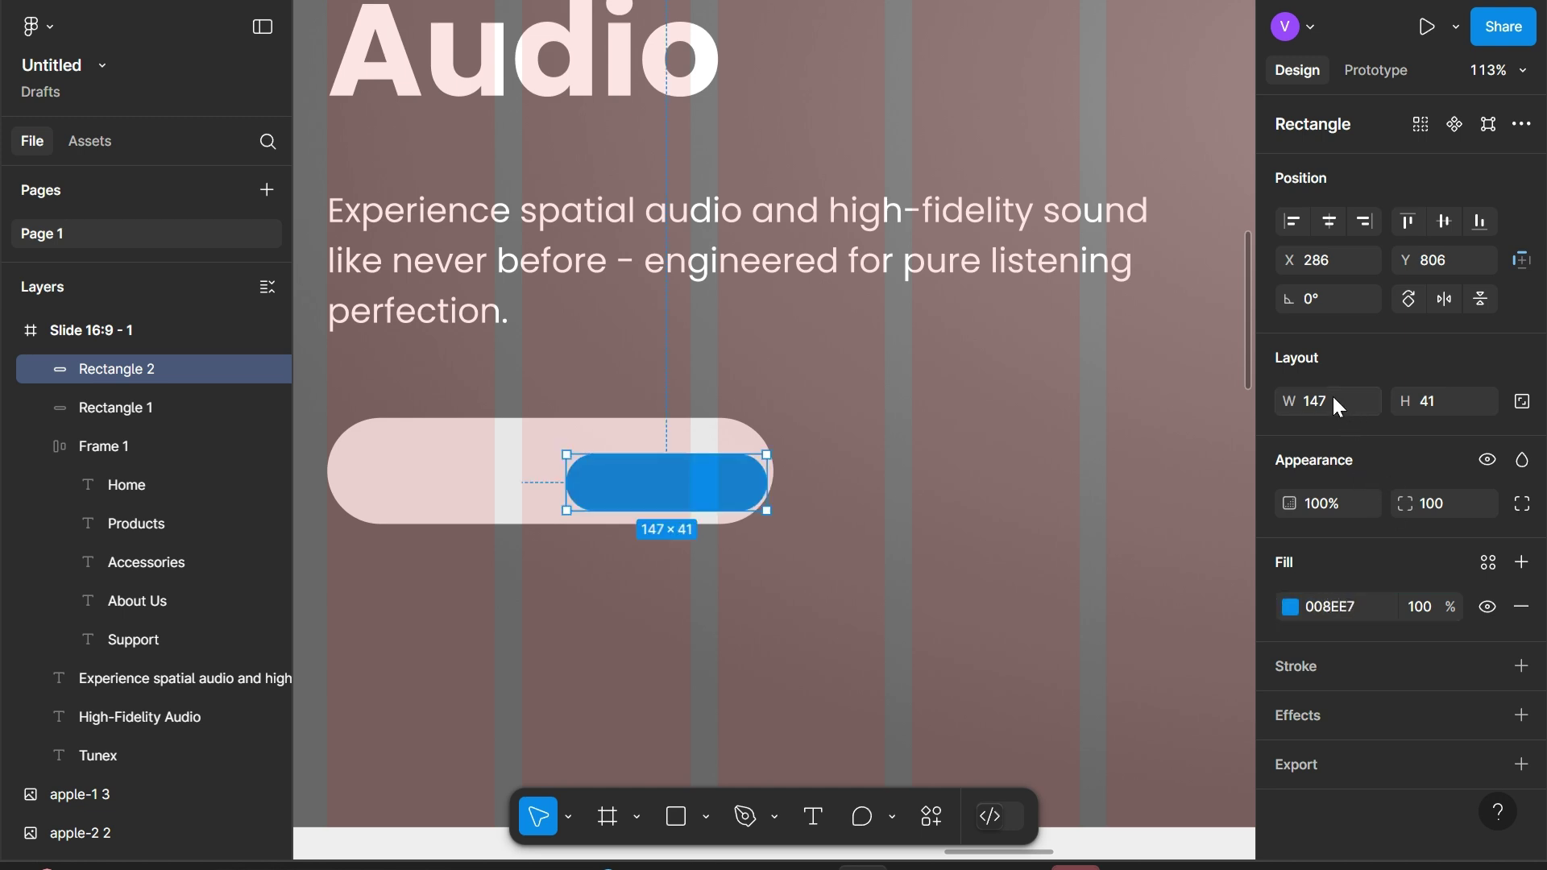
Resize the blue rectangle to 154 × 62 and fit it into the pill's right end
click(1339, 407)
key(Tab)
text(6)
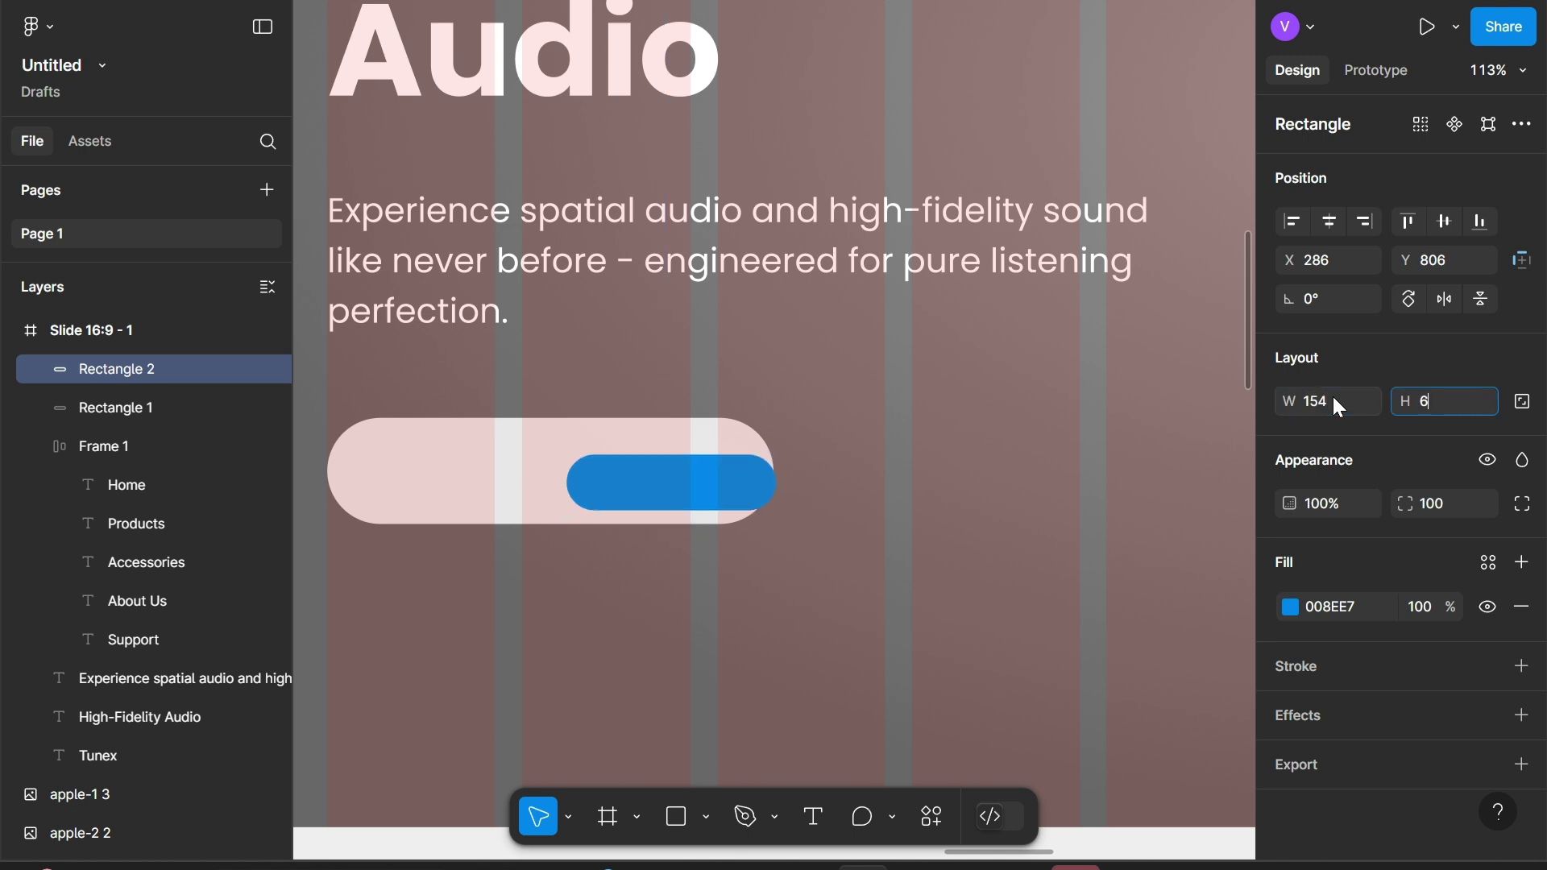
text(2)
key(Return)
drag(710, 491, 695, 466)
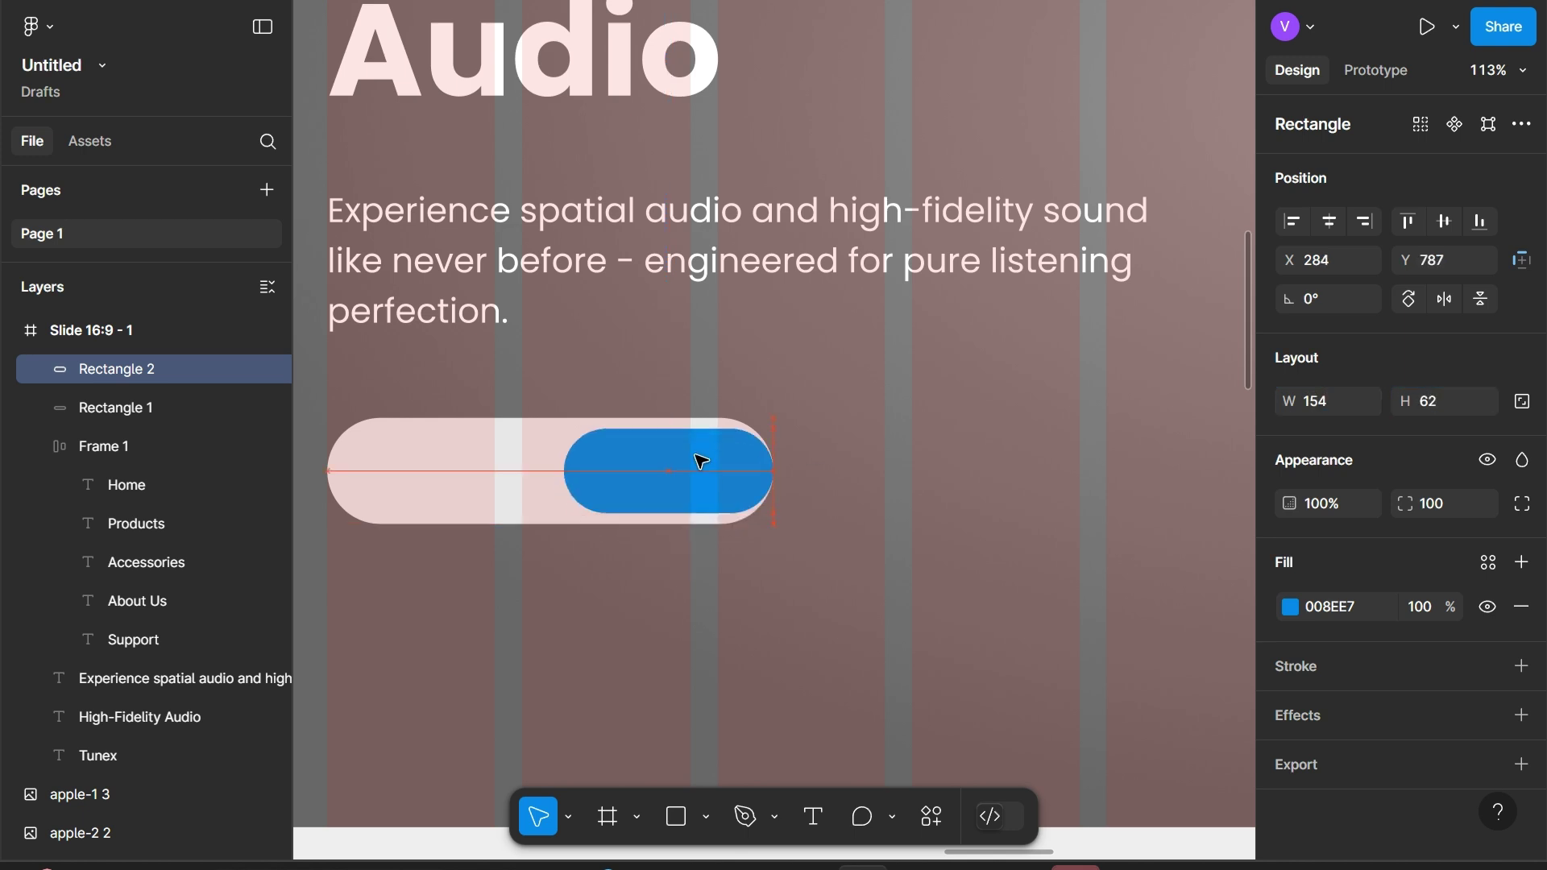
key(Right)
key(Right)
key(Right)
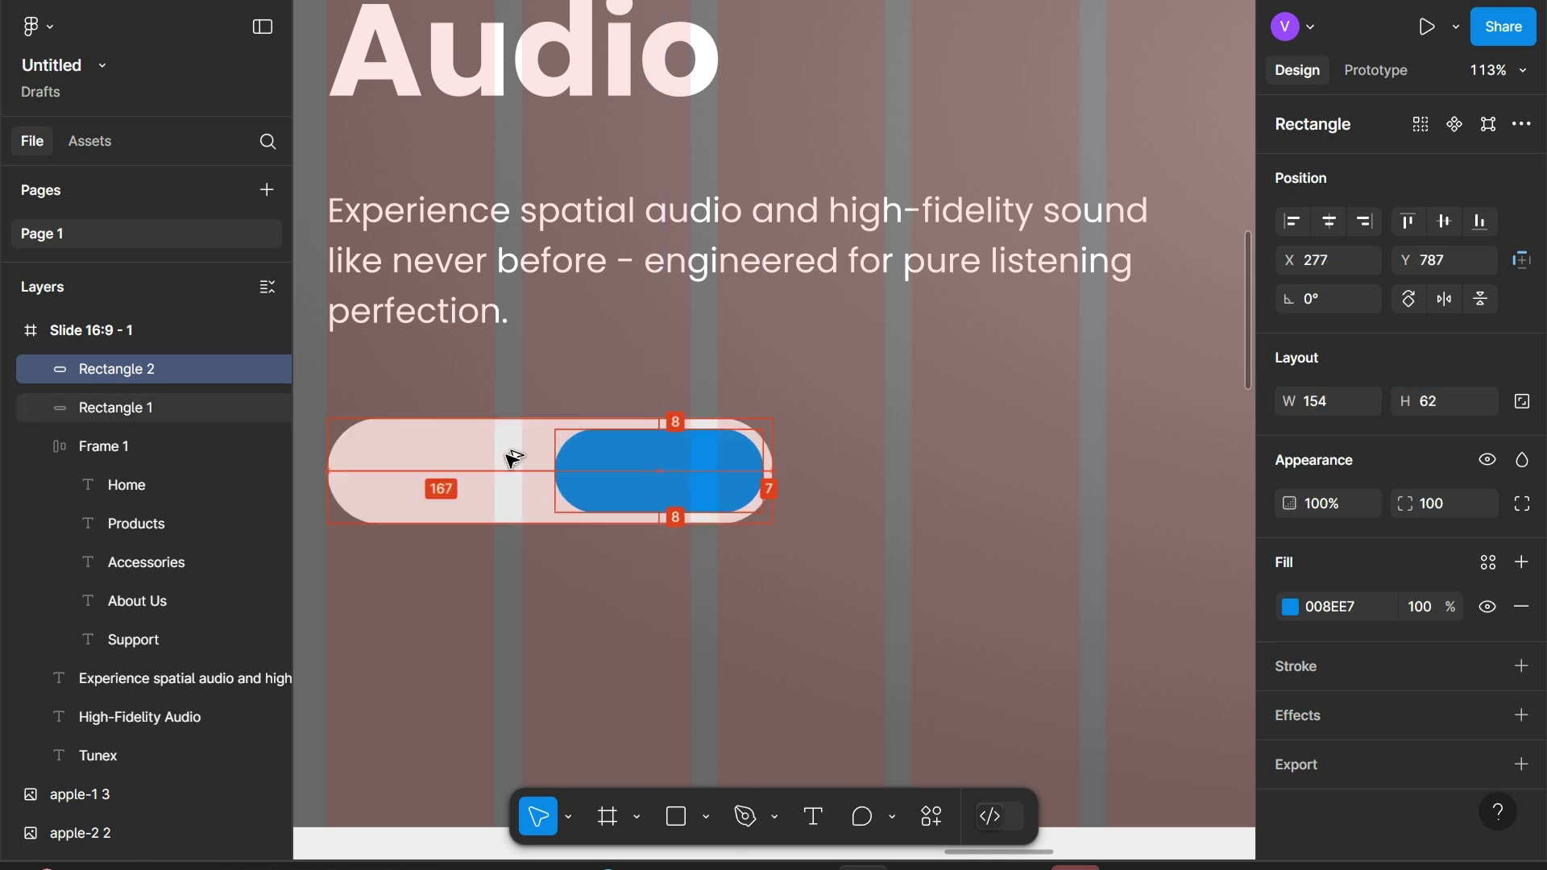
key(Left)
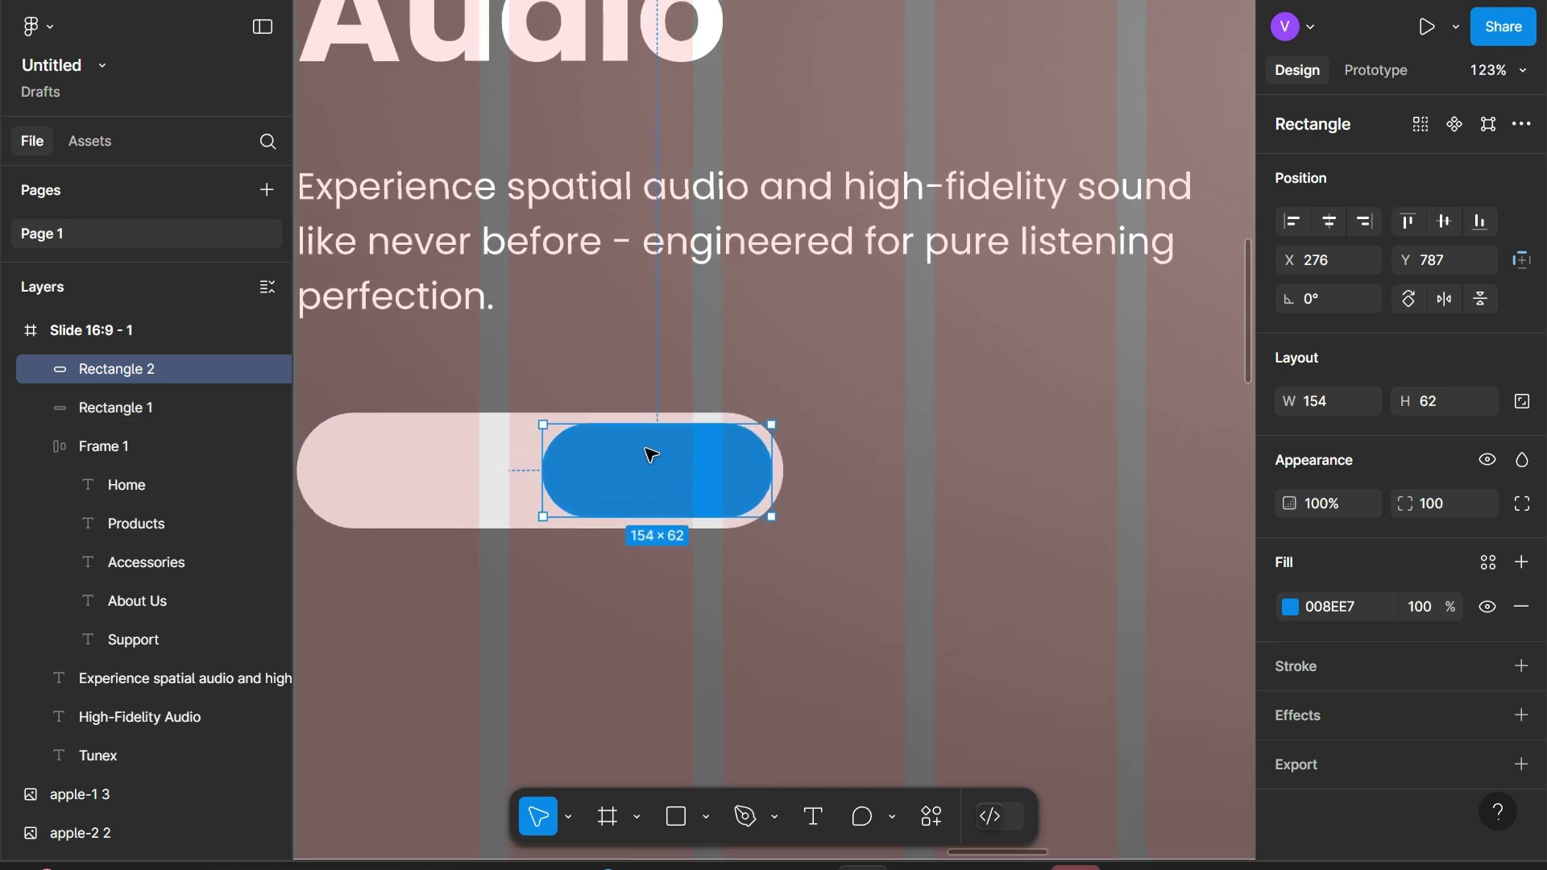
Duplicate the description paragraph, retype the copy as 'Shop Now', and move it onto the blue button
click(535, 233)
mouse_move(534, 233)
mouse_down()
mouse_move(689, 362)
mouse_move(721, 439)
mouse_up()
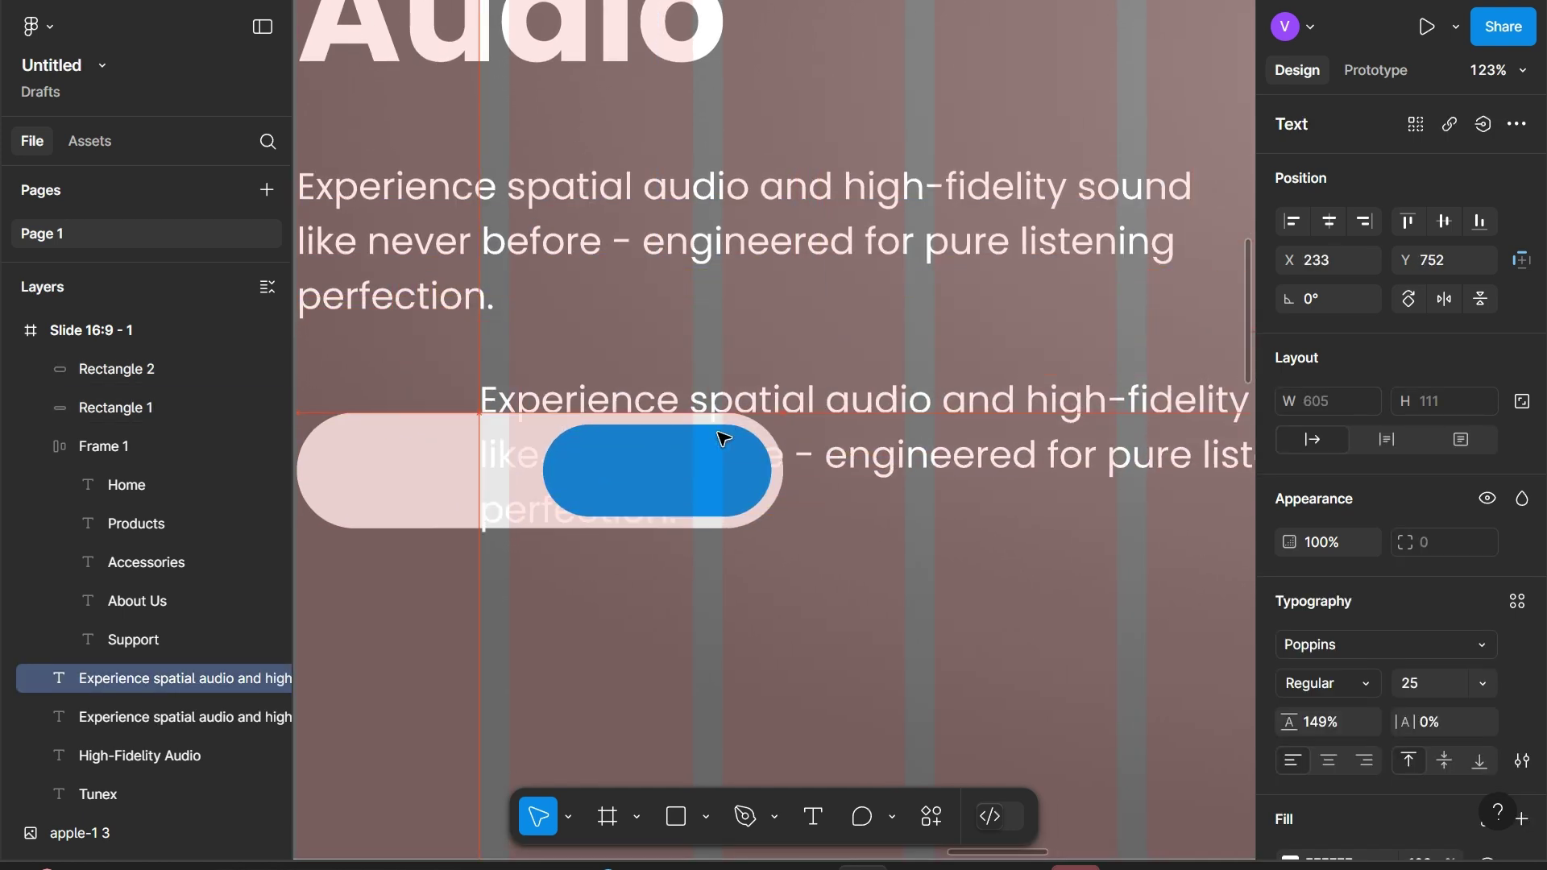
key(Return)
text(Sjop)
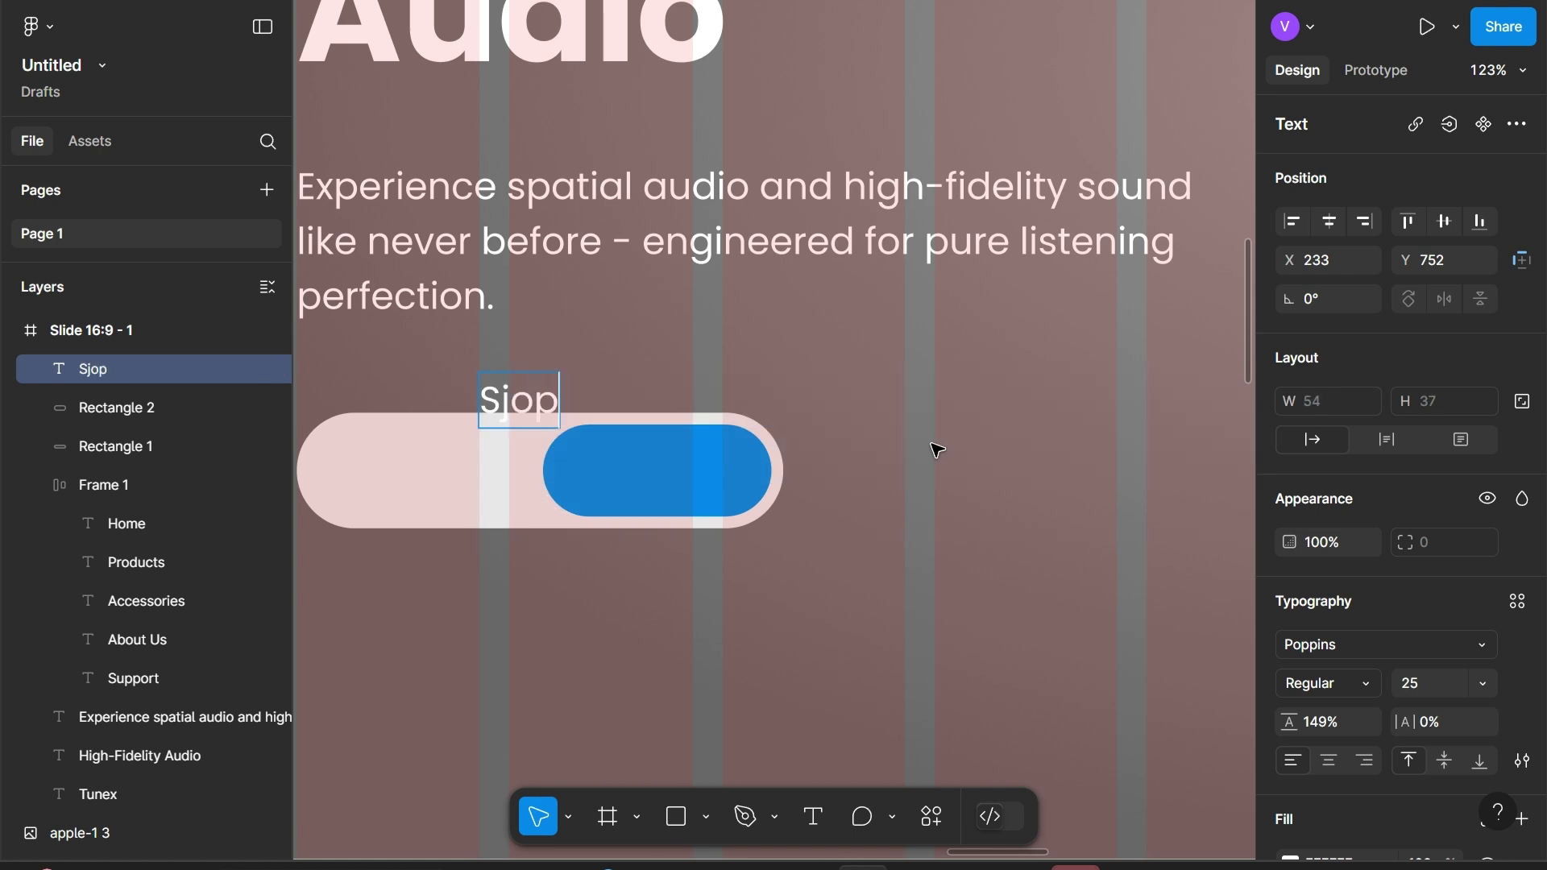
key(BackSpace)
key(BackSpace)
key(BackSpace)
text(hop)
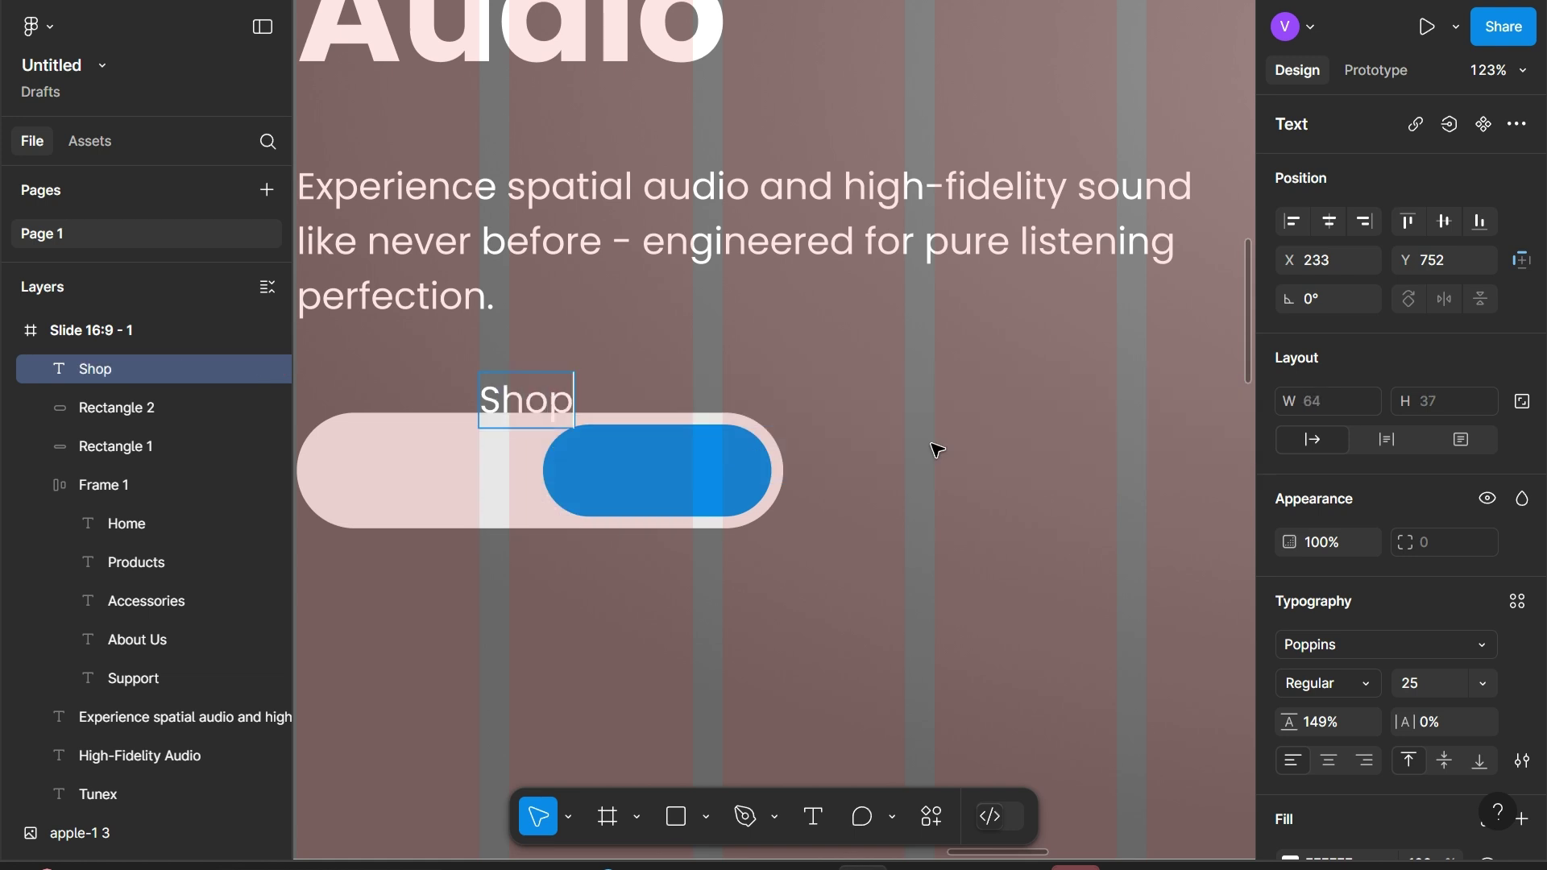
text( Niw)
key(BackSpace)
key(BackSpace)
text(ow)
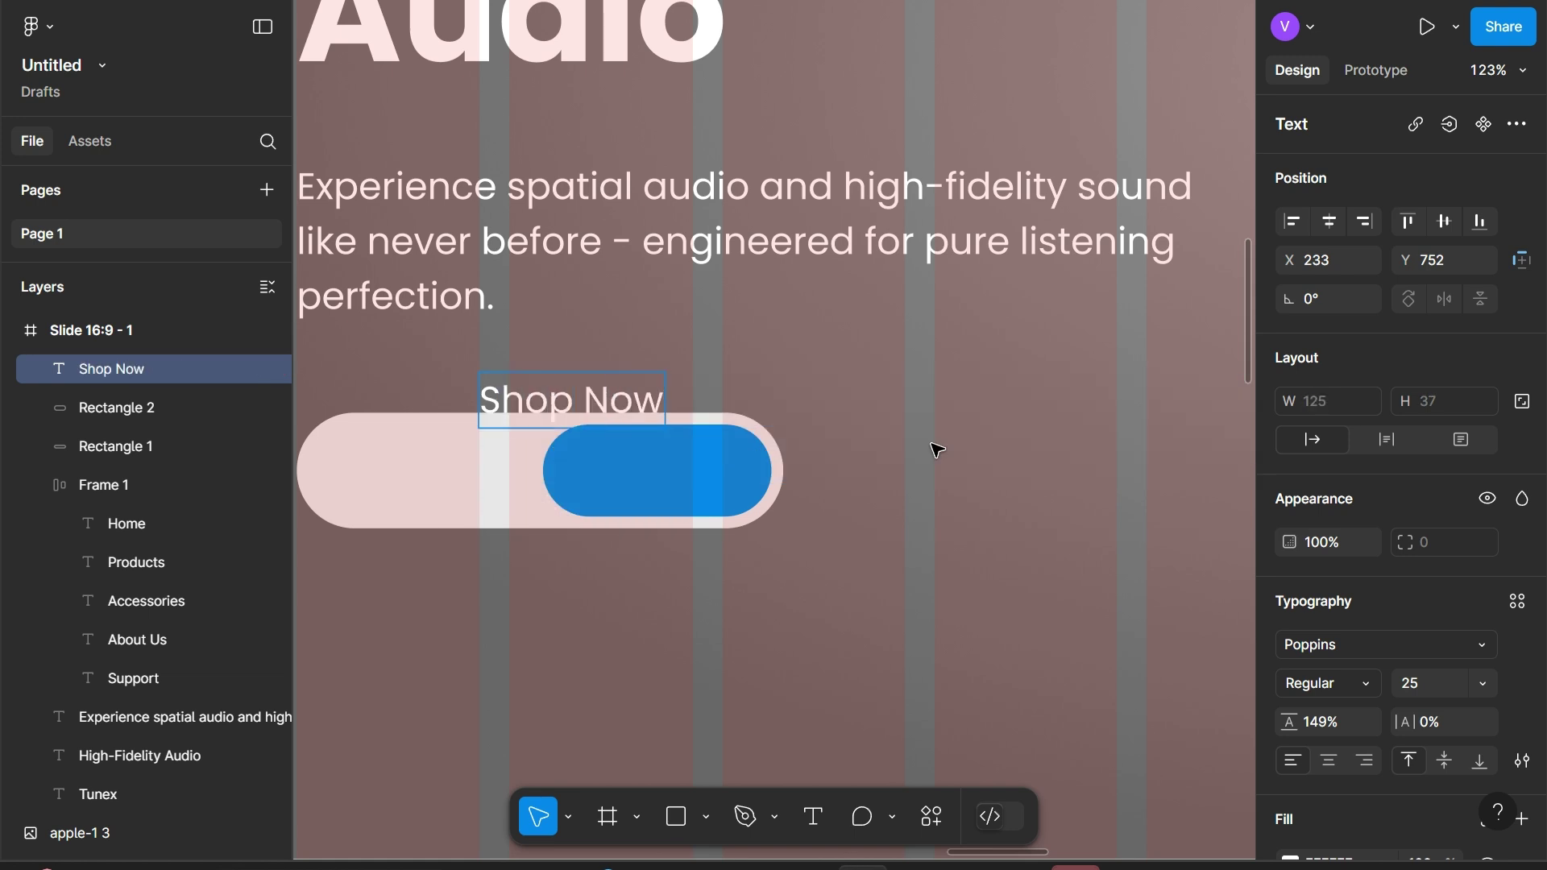
key(Escape)
drag(572, 401, 666, 472)
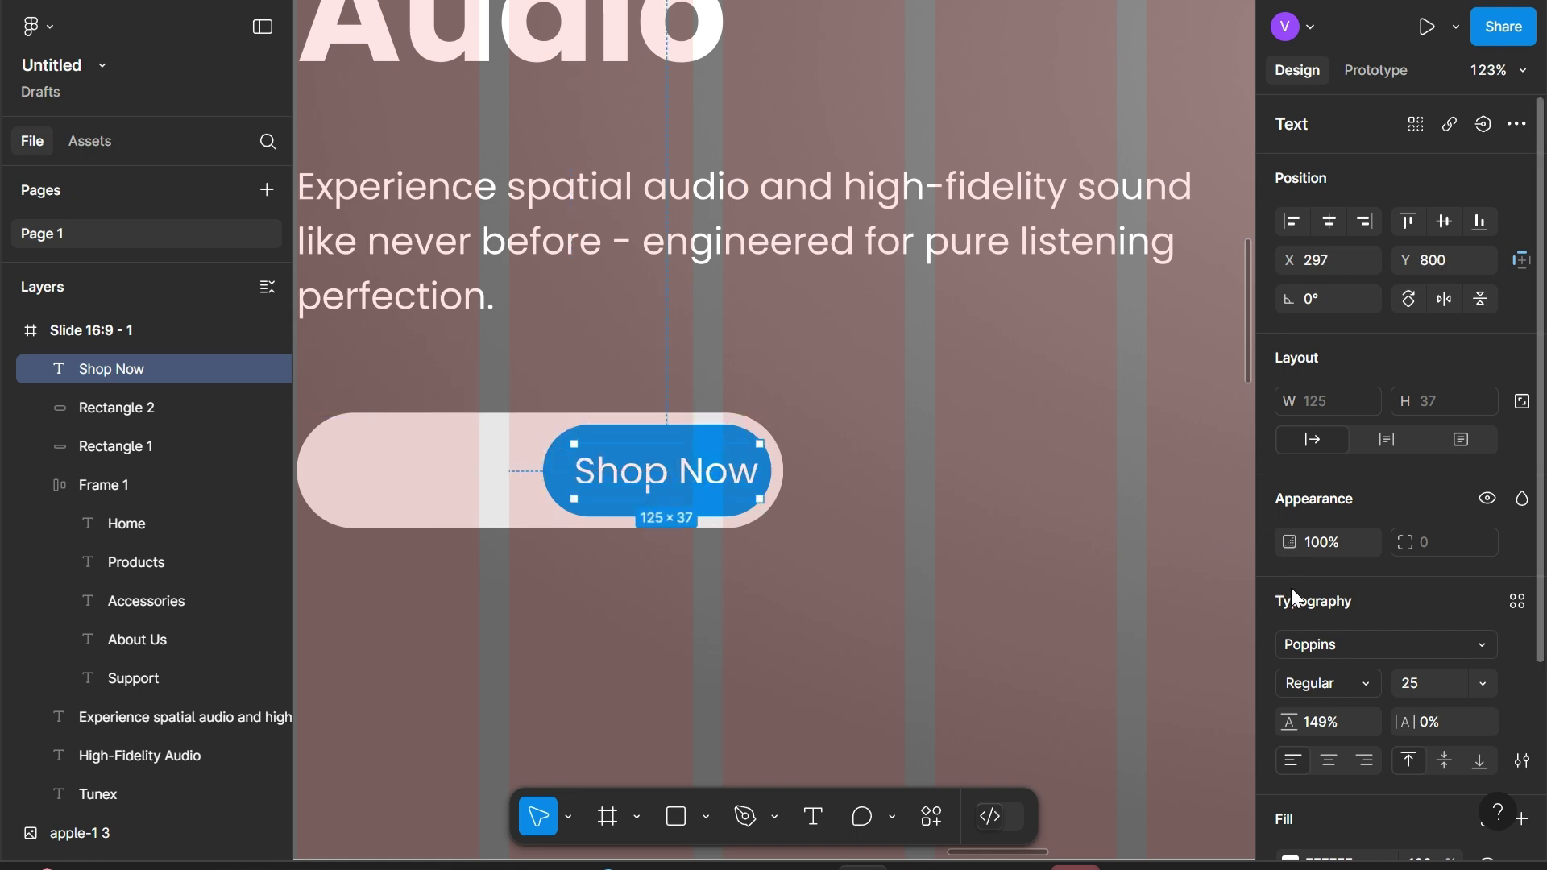
Make the Shop Now label Medium weight at size 22 and nudge it slightly lower
click(1331, 681)
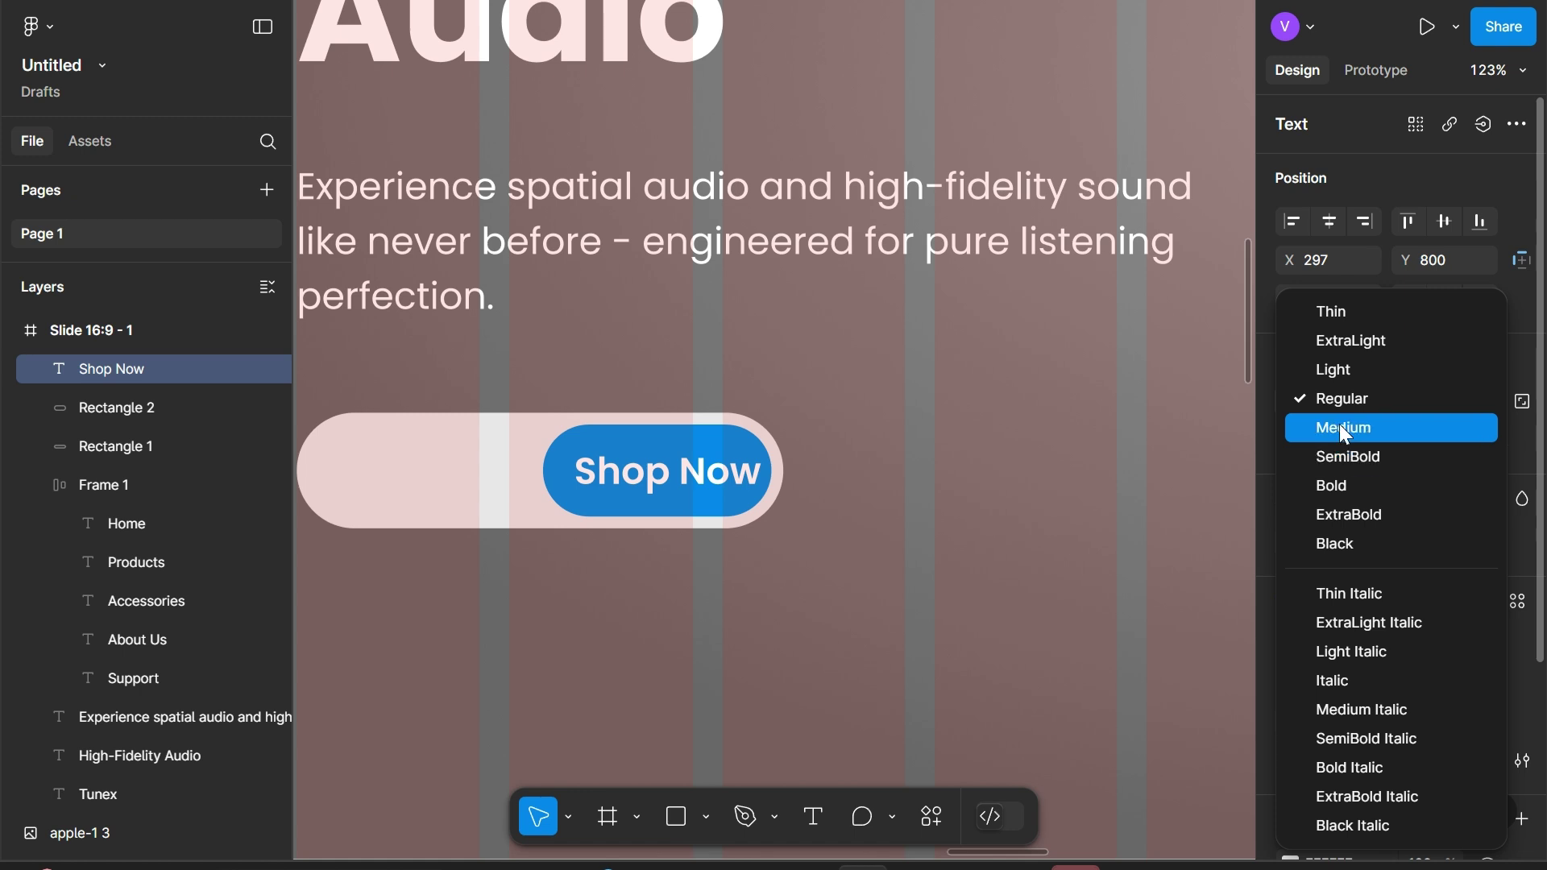
click(1344, 434)
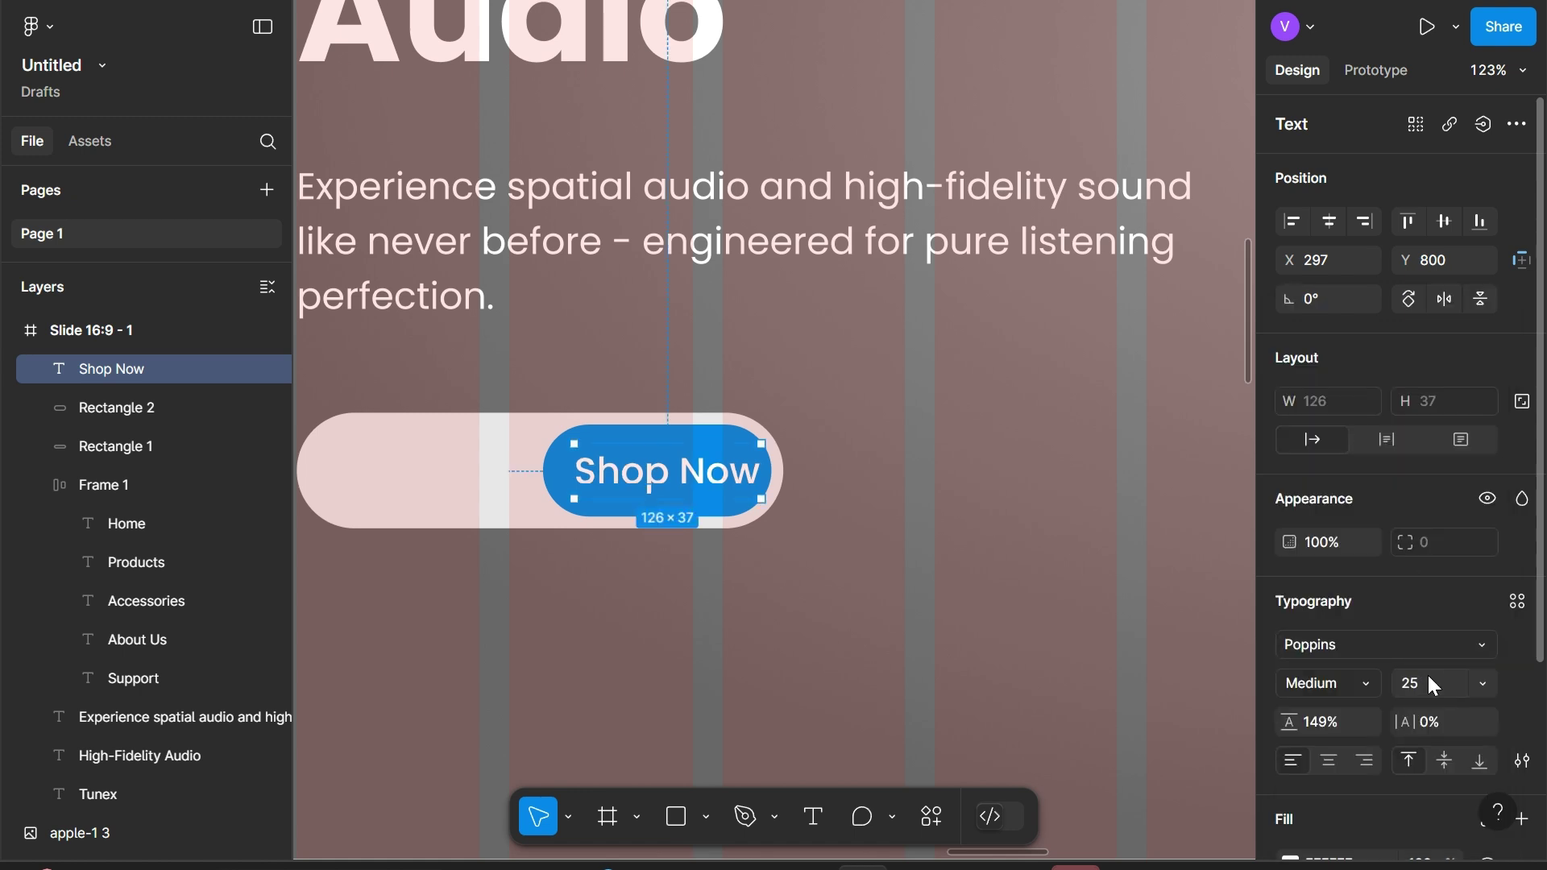
text(22)
key(Return)
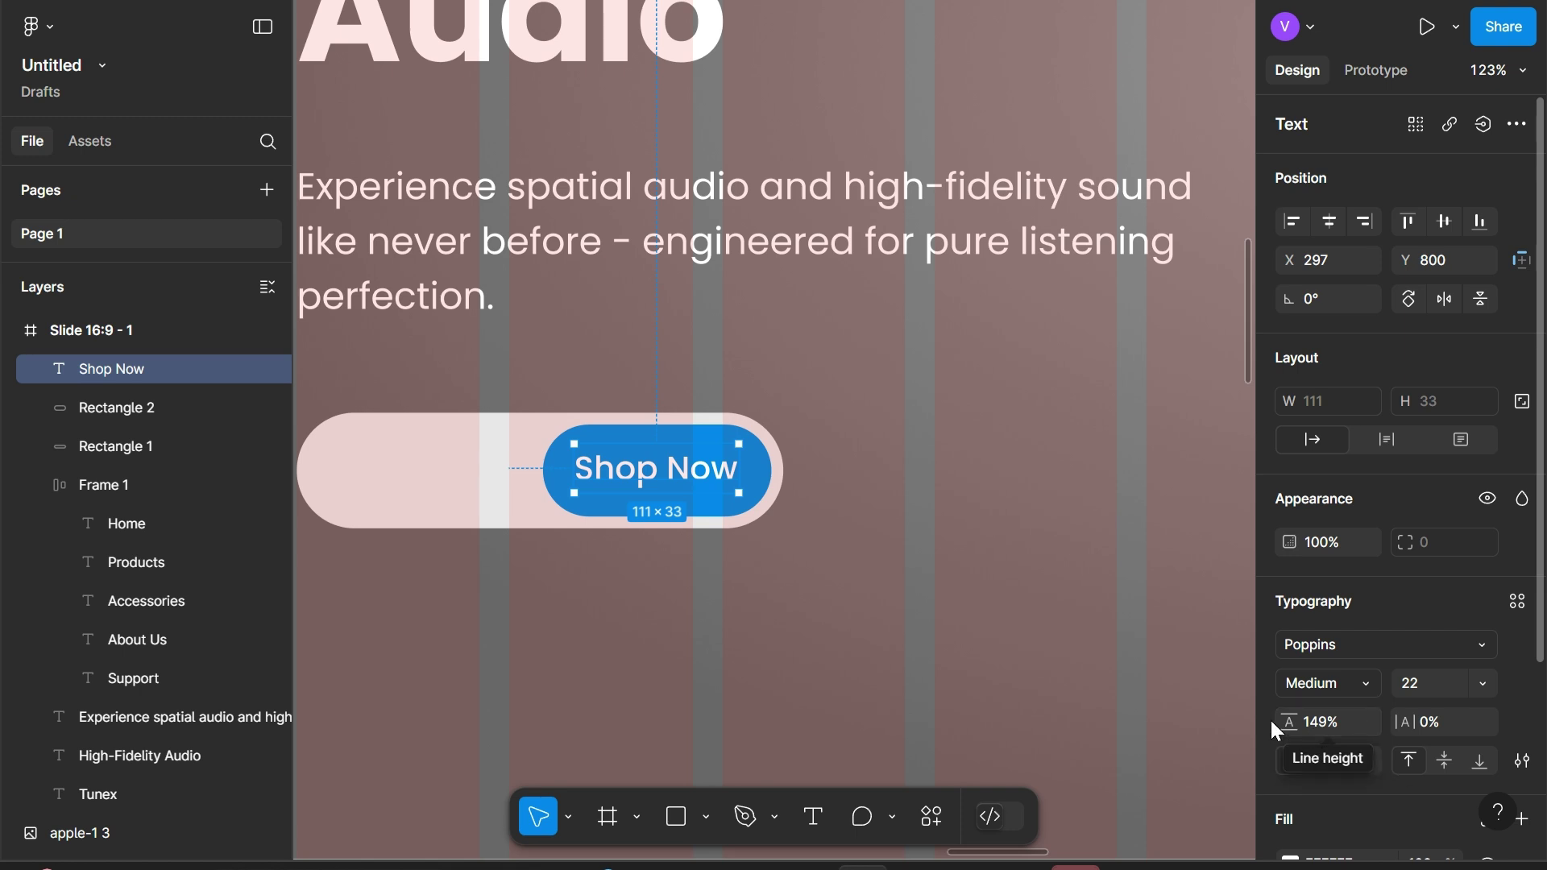
scroll(1270, 718, down, 1)
scroll(689, 455, up, 3)
drag(660, 478, 661, 481)
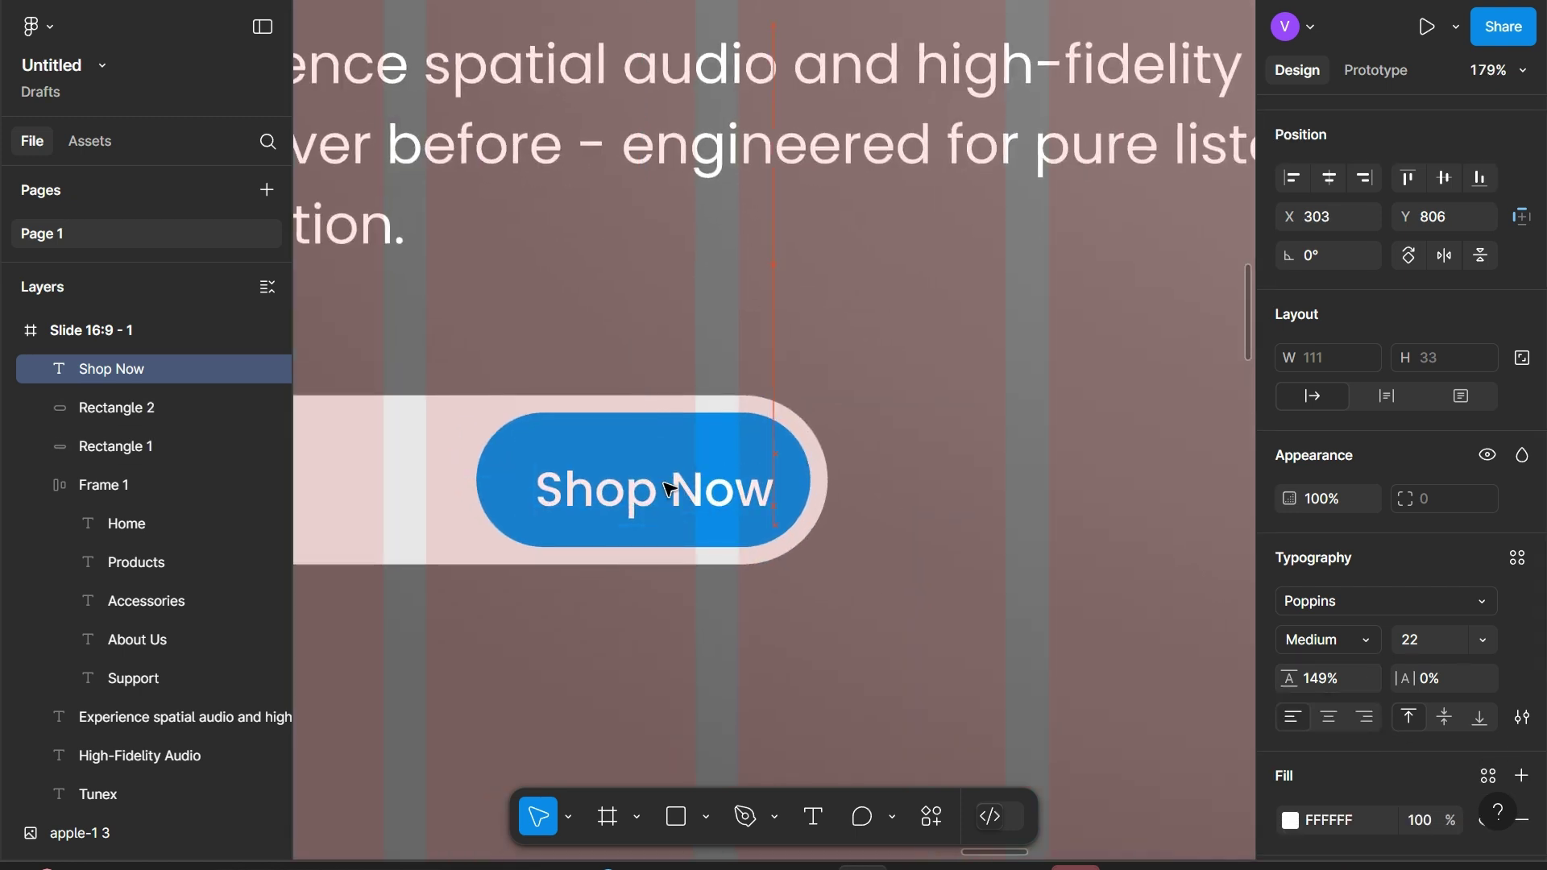
key(alt)
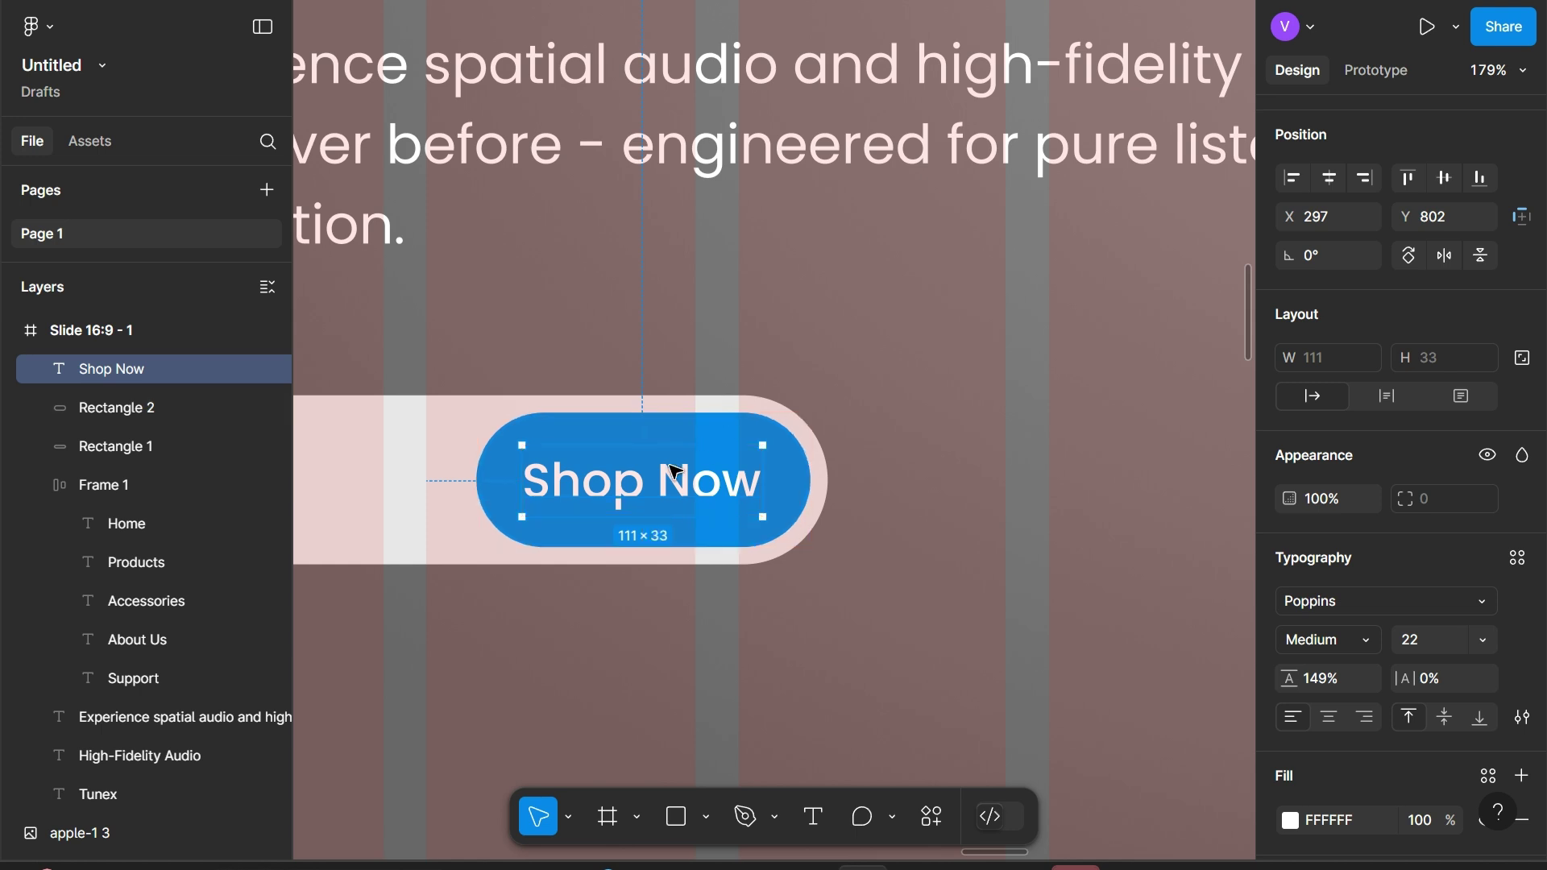
scroll(677, 482, left, 2)
scroll(673, 479, left, 2)
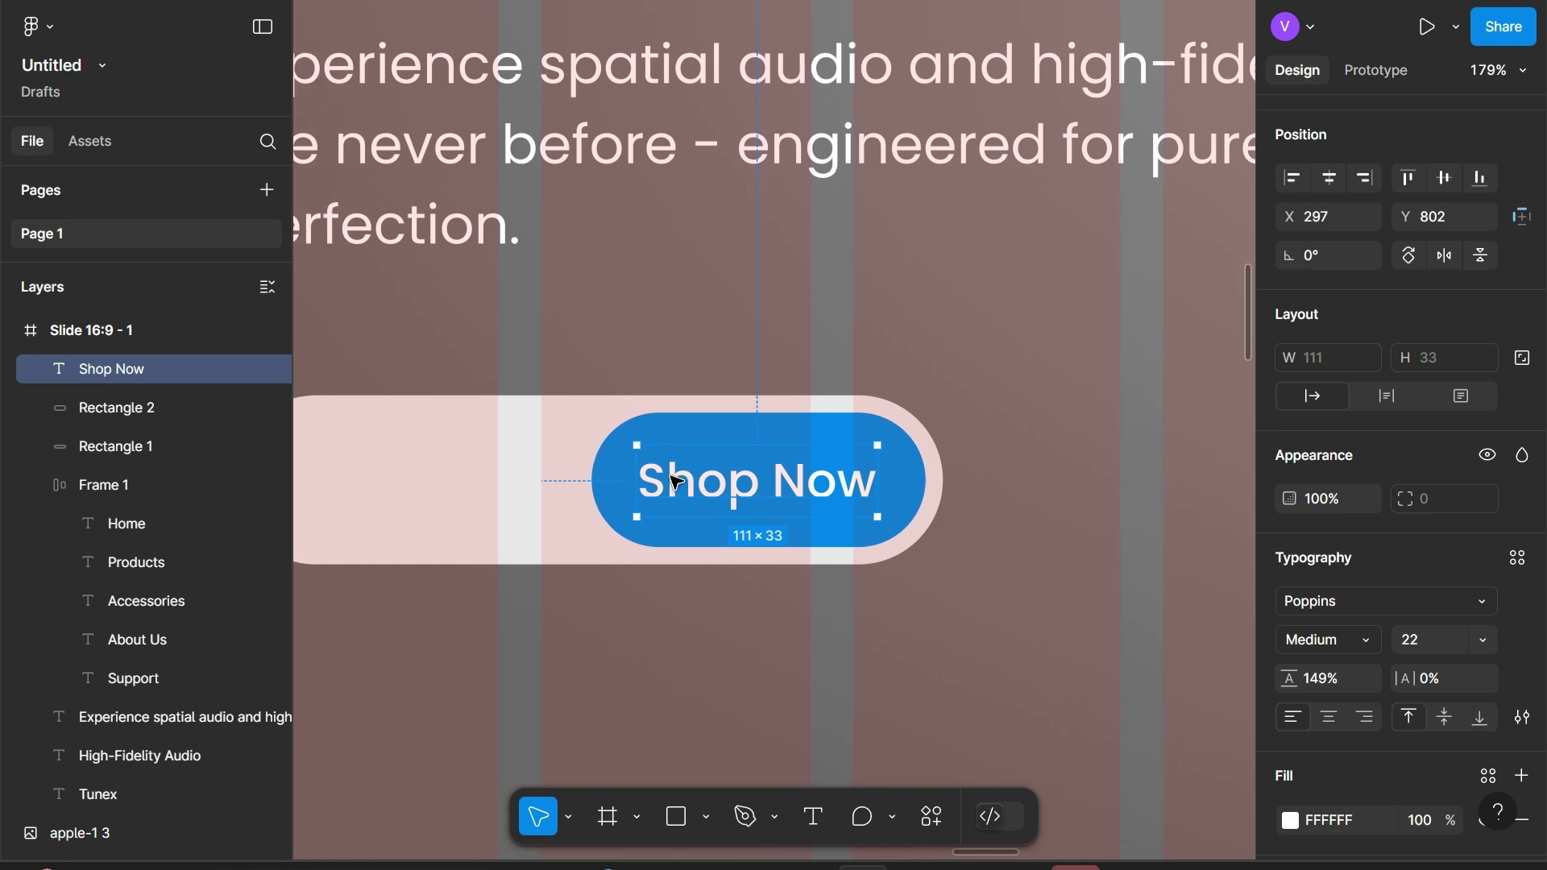
scroll(669, 477, left, 2)
scroll(674, 480, left, 2)
Place a copy of Shop Now on the pink part and give it a black 000000 fill
drag(901, 477, 584, 471)
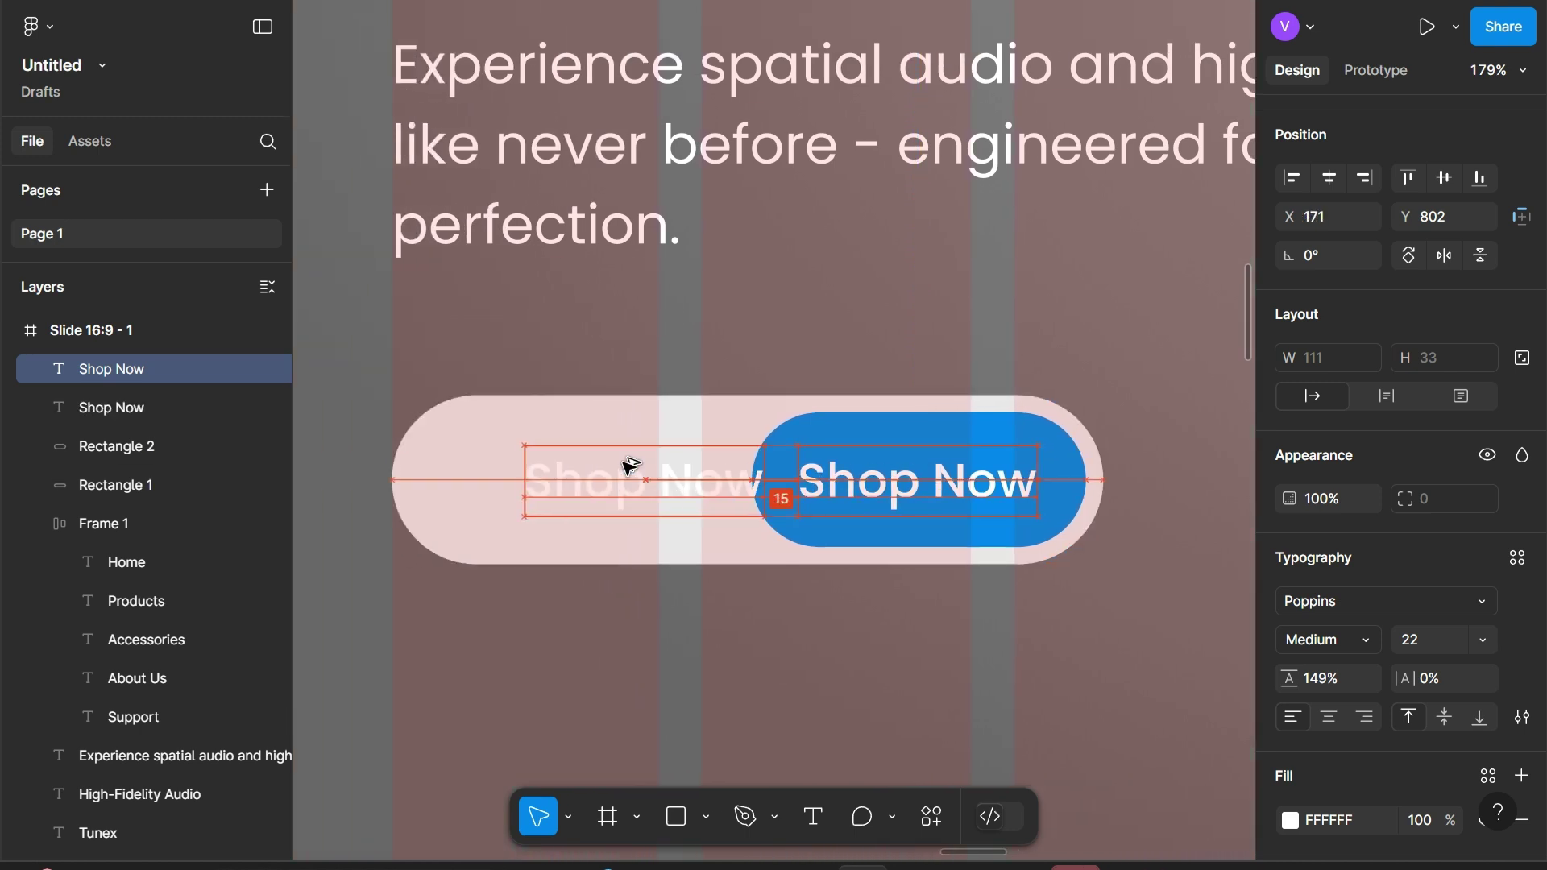
scroll(1360, 759, down, 1)
click(1357, 791)
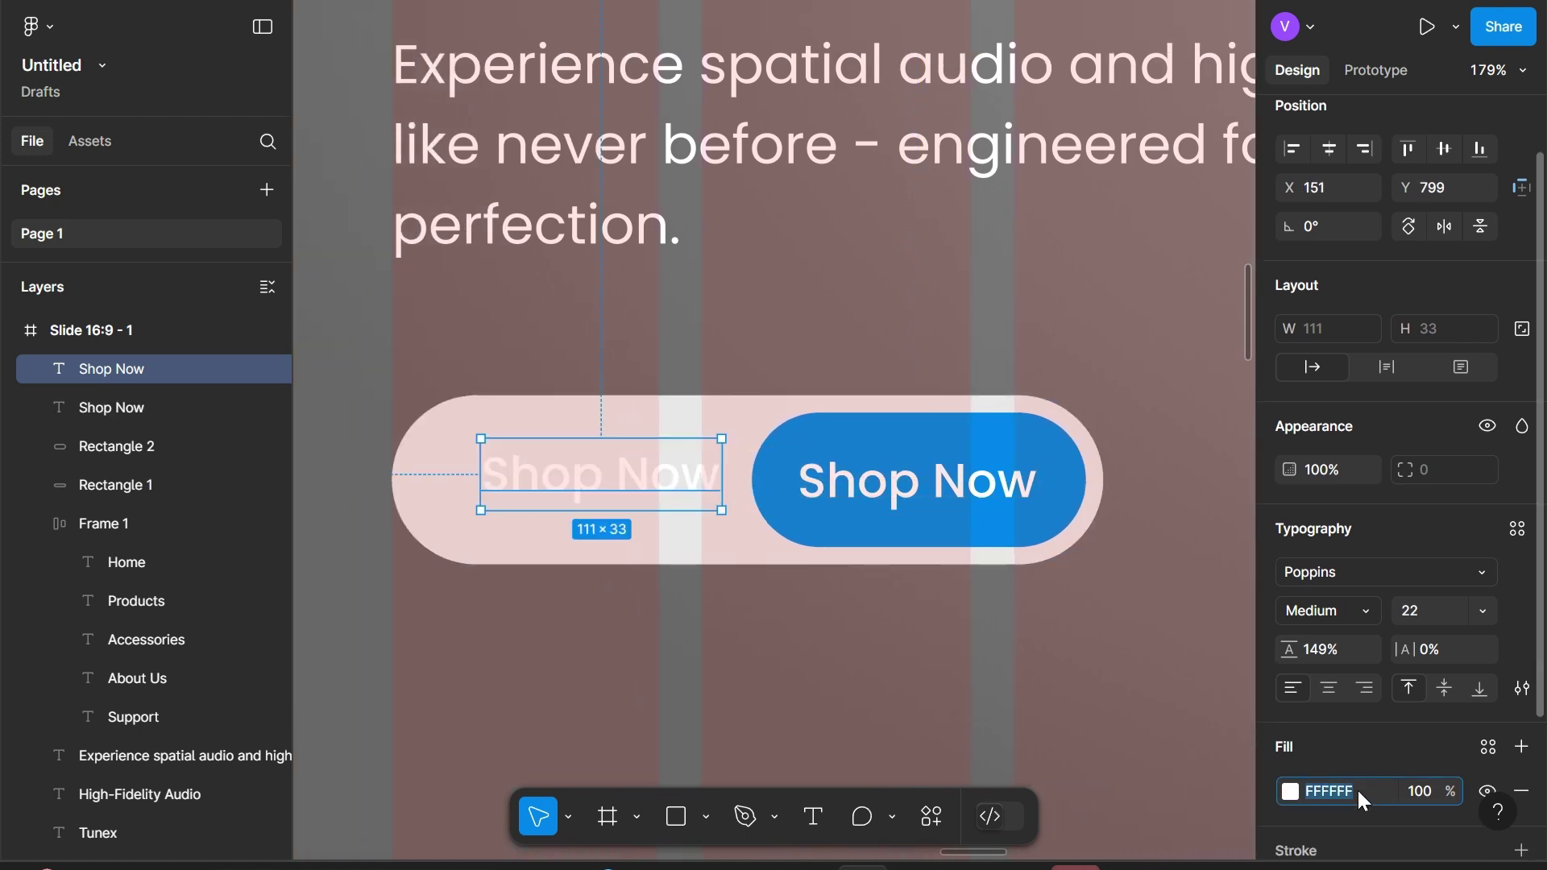
text(000000)
key(Return)
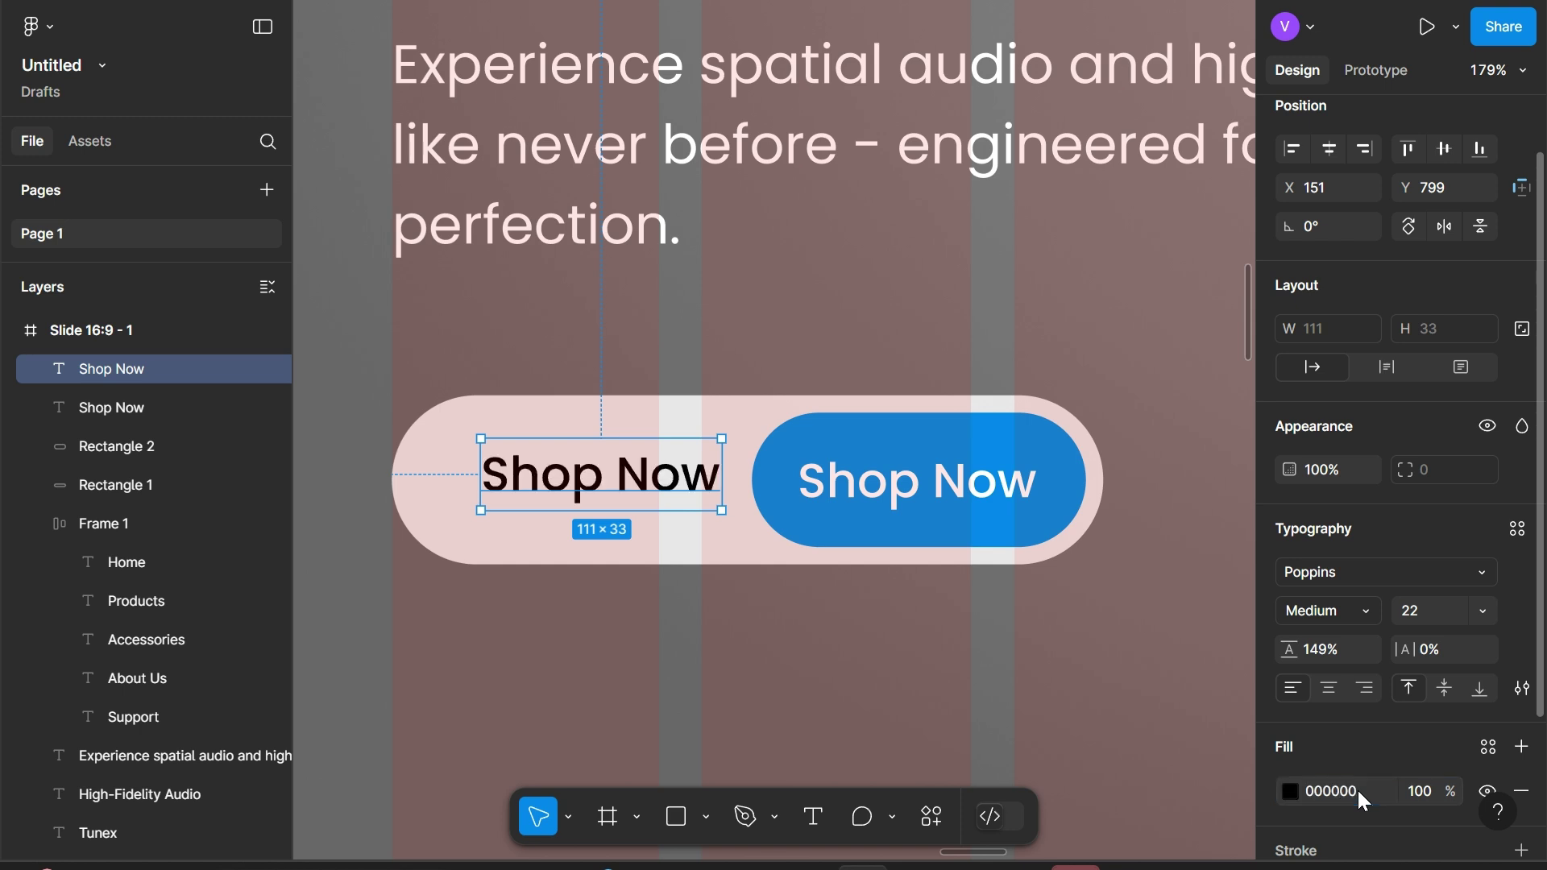
Retype the copied label as '$399.99'
key(Return)
text(#)
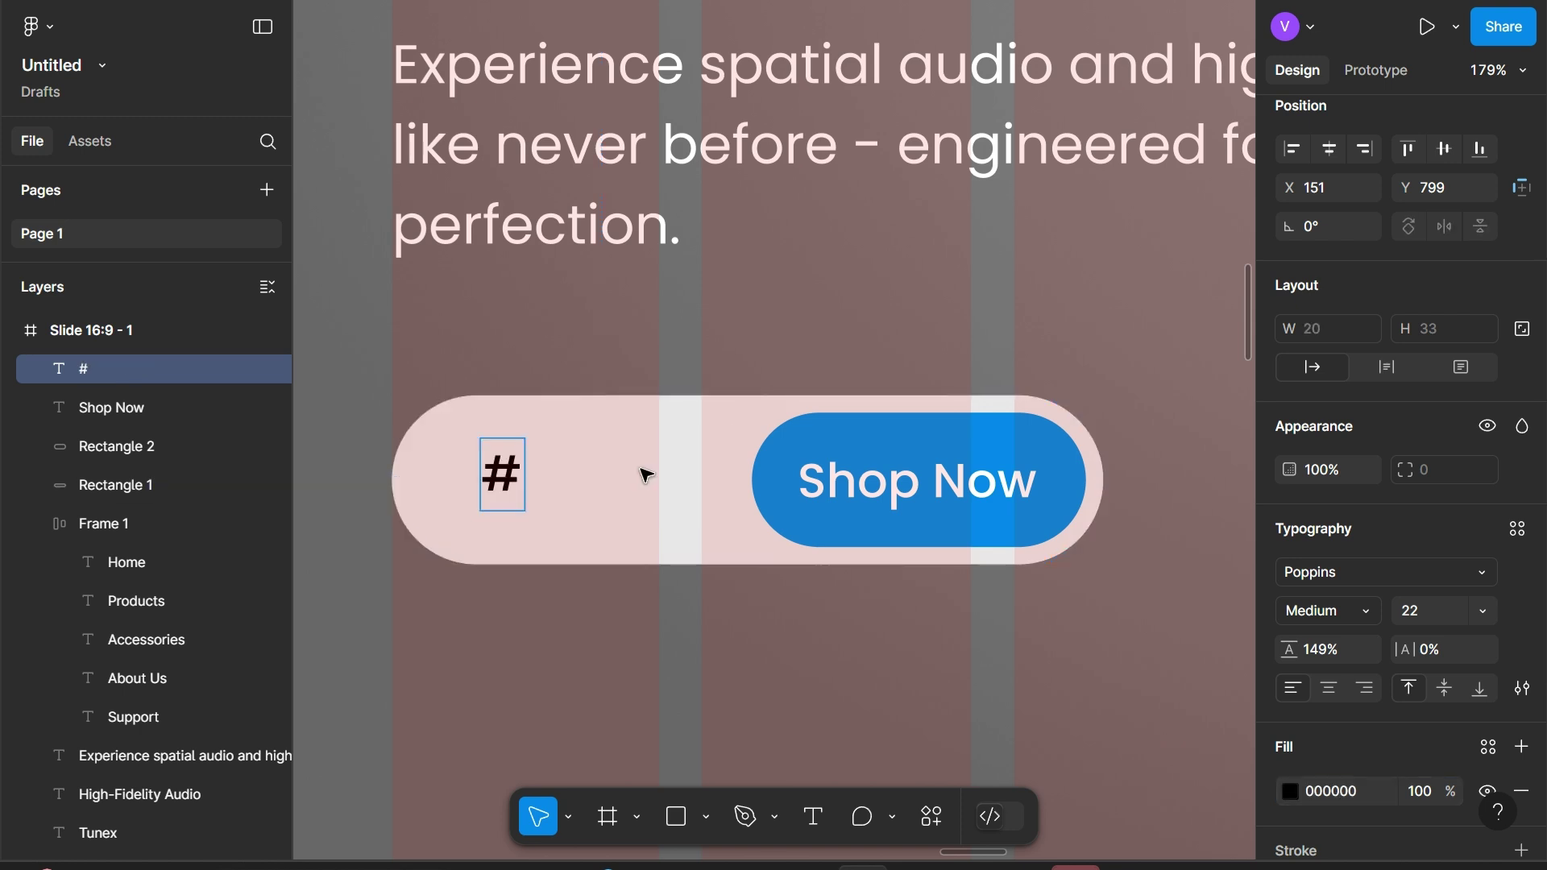
key(BackSpace)
text($)
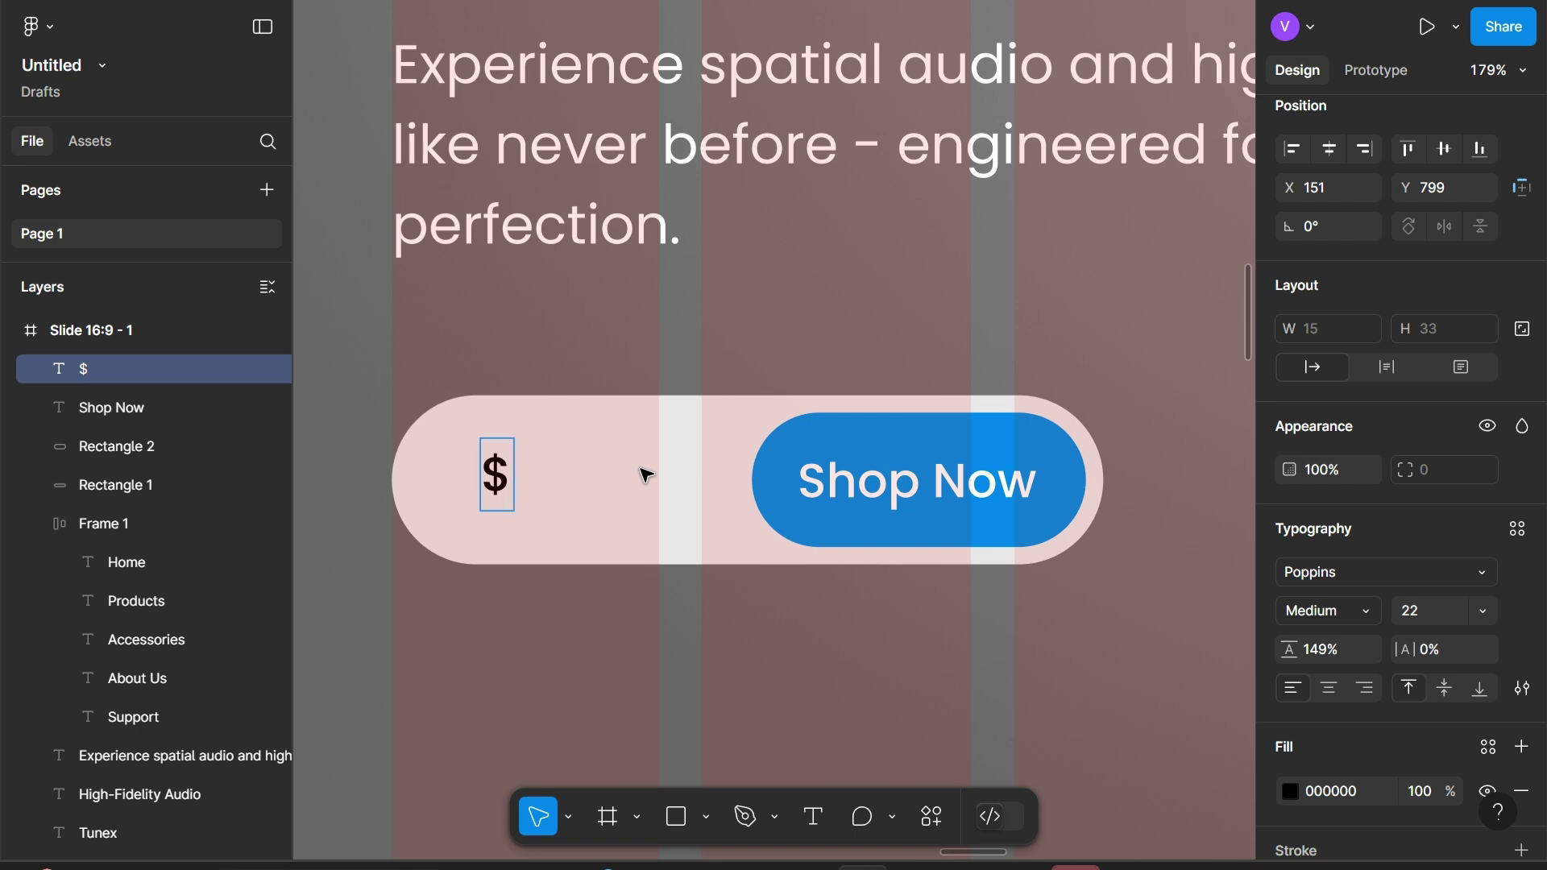
text(399.99)
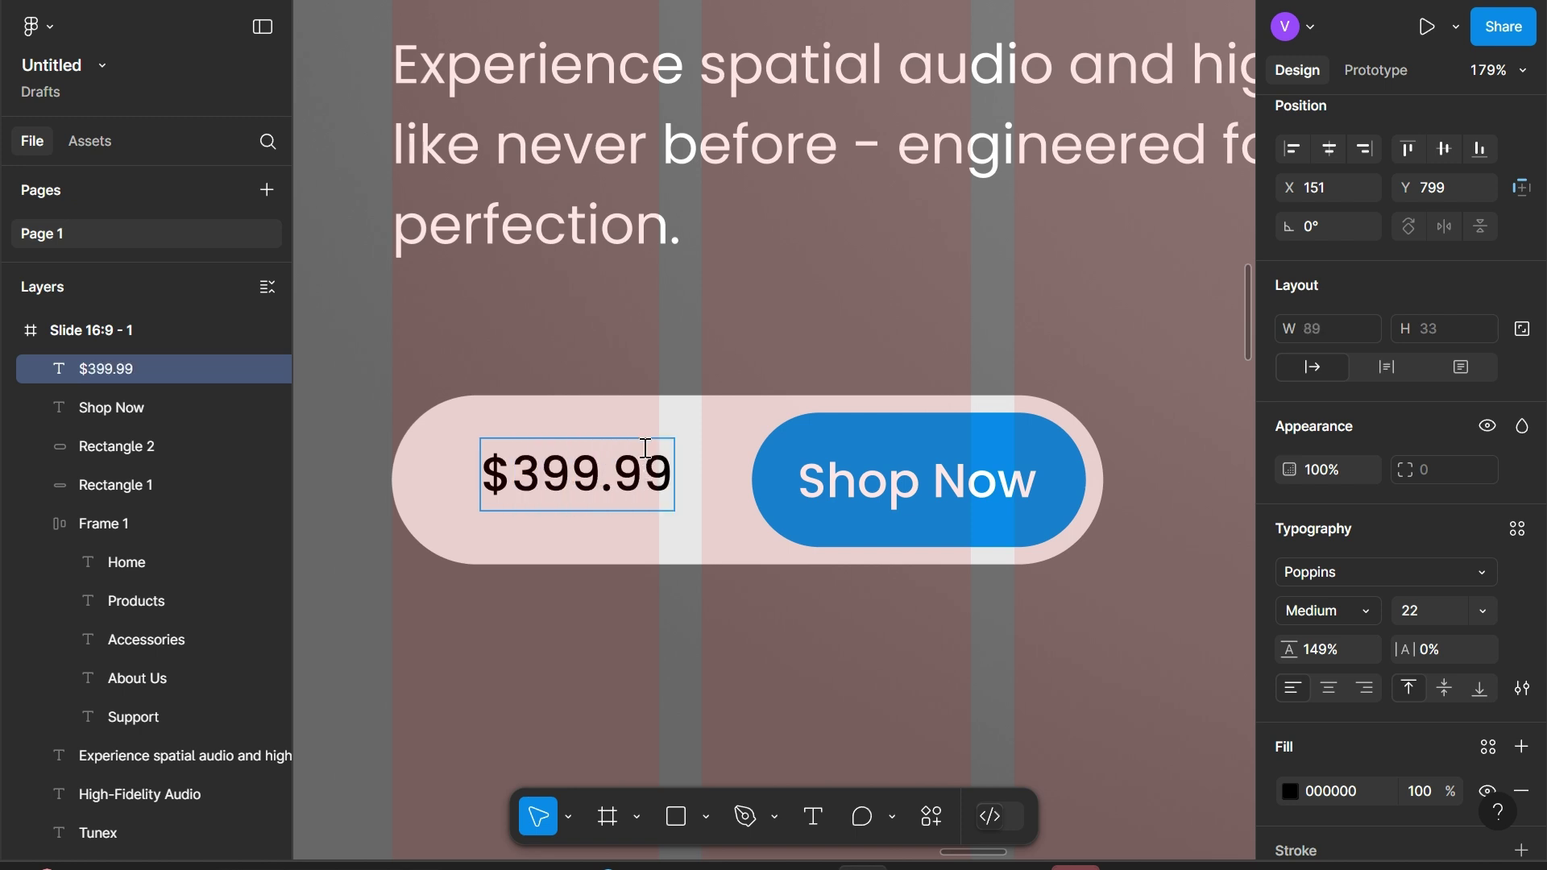
key(Escape)
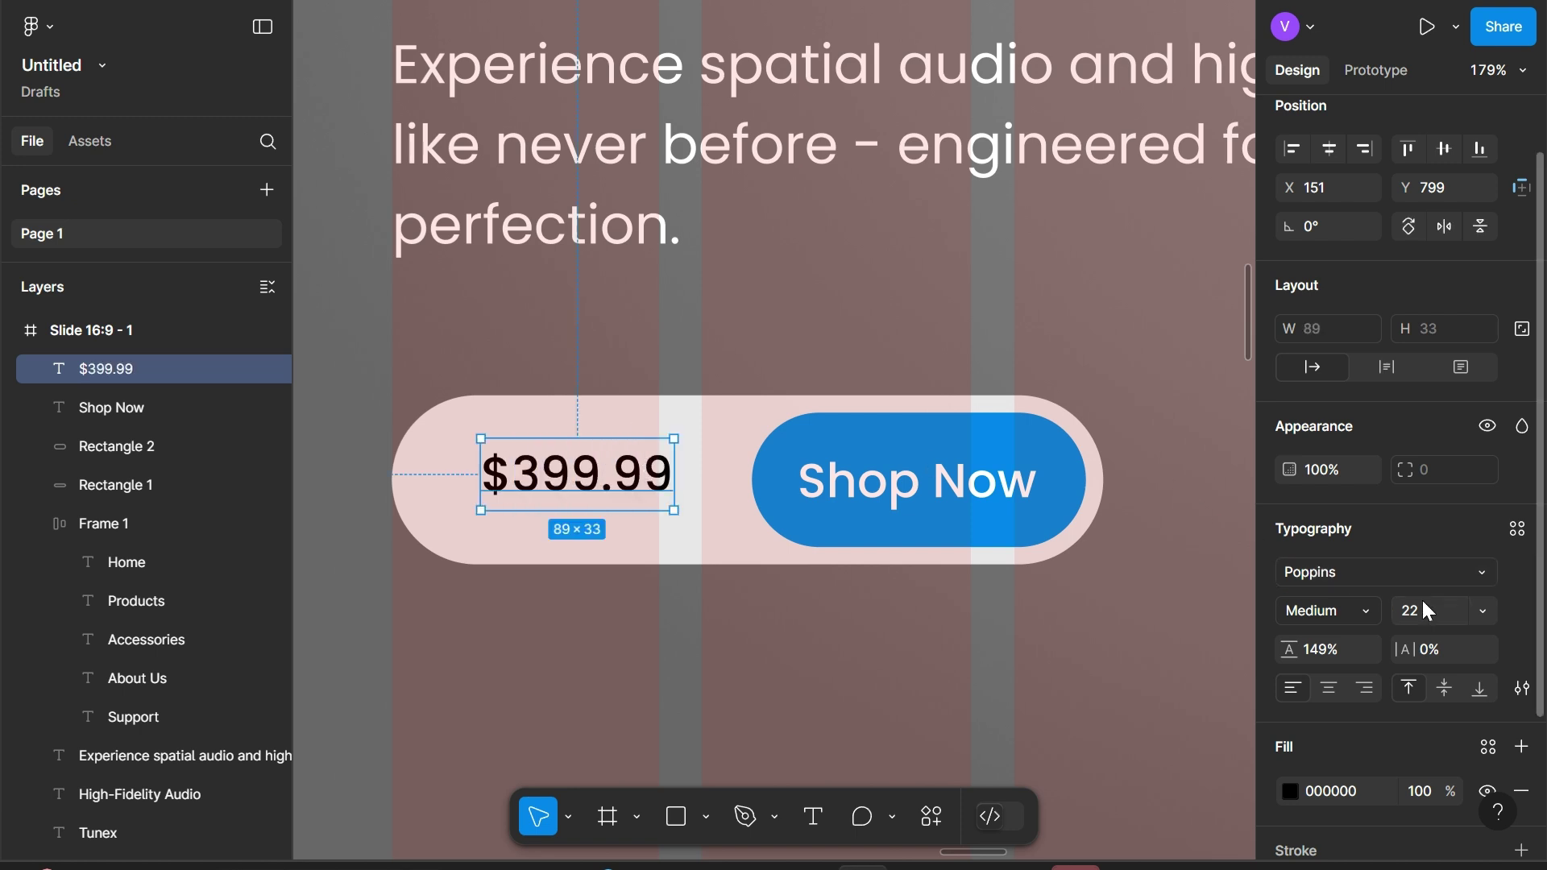
click(1422, 601)
text(26)
Set the price to size 26 with 3% letter spacing and shift it left in the pill
key(Return)
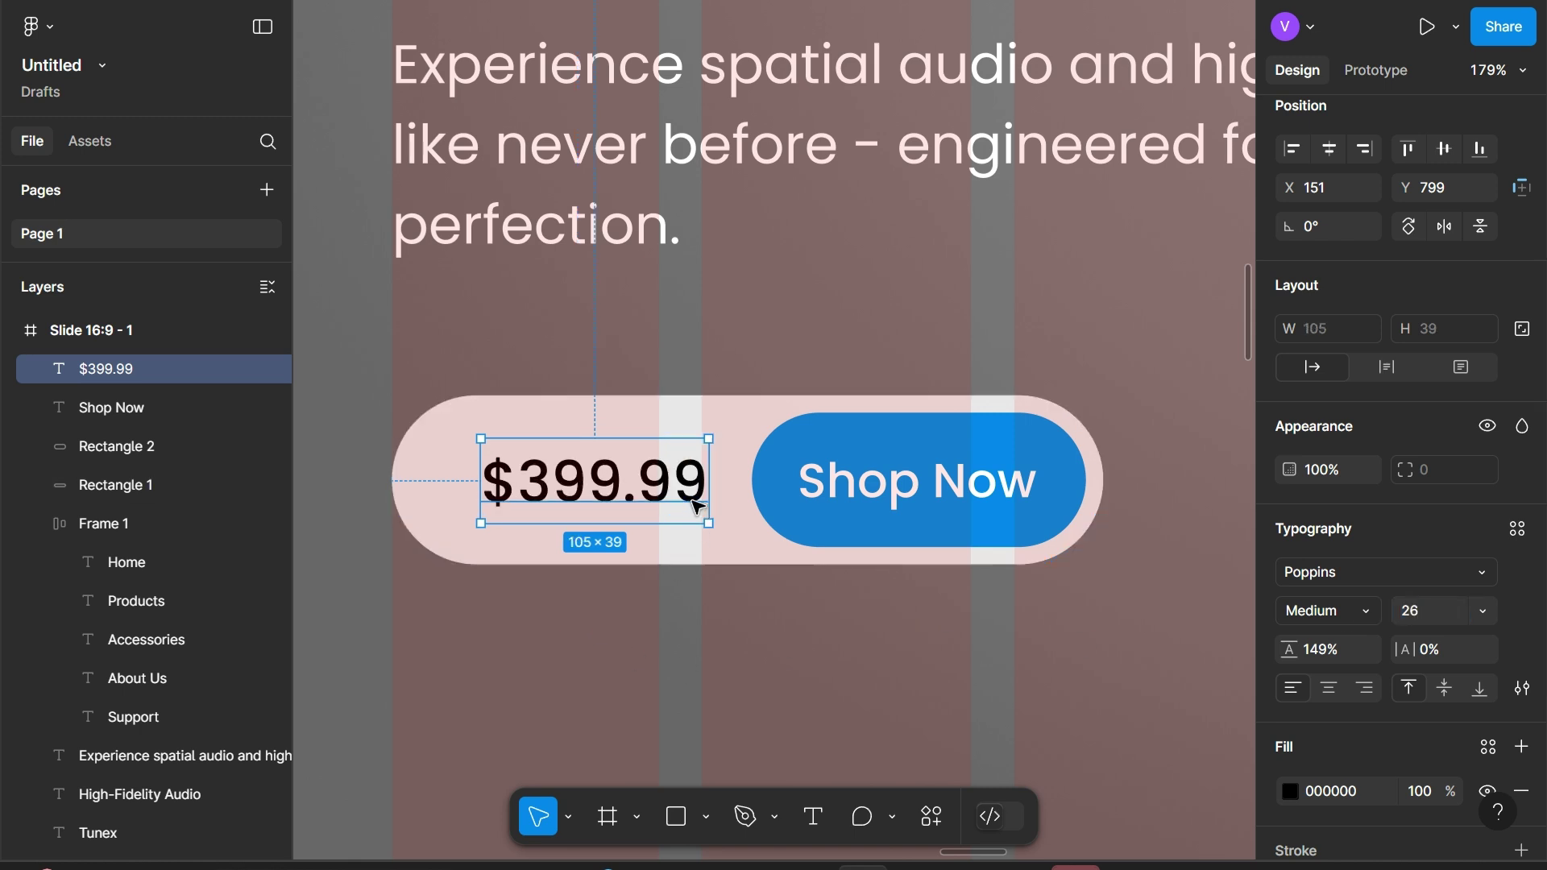
click(1450, 649)
text(3)
key(Return)
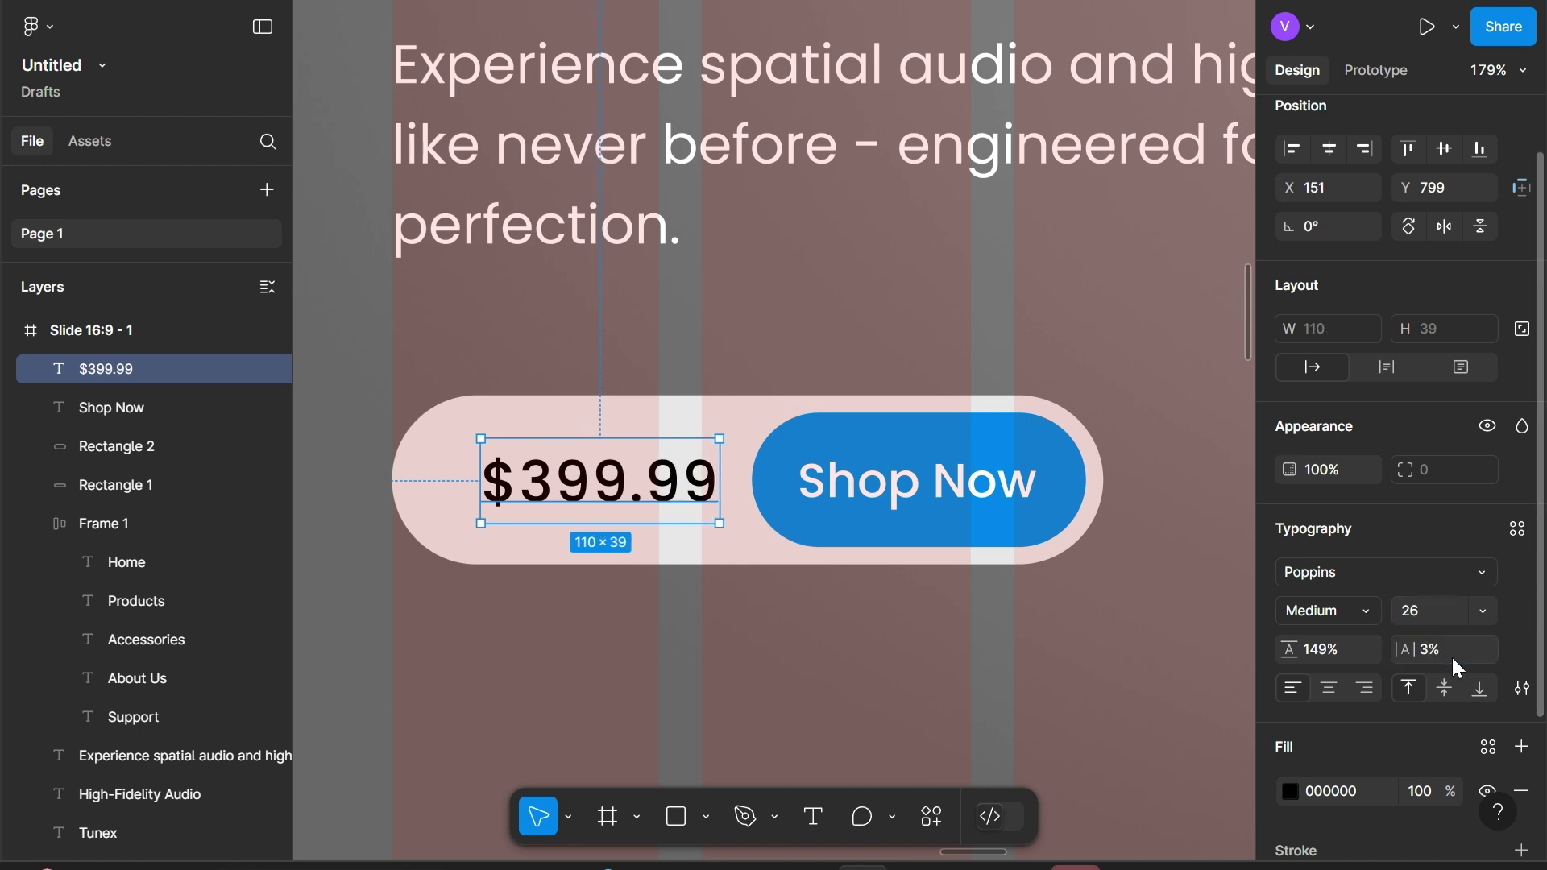
drag(714, 478, 686, 479)
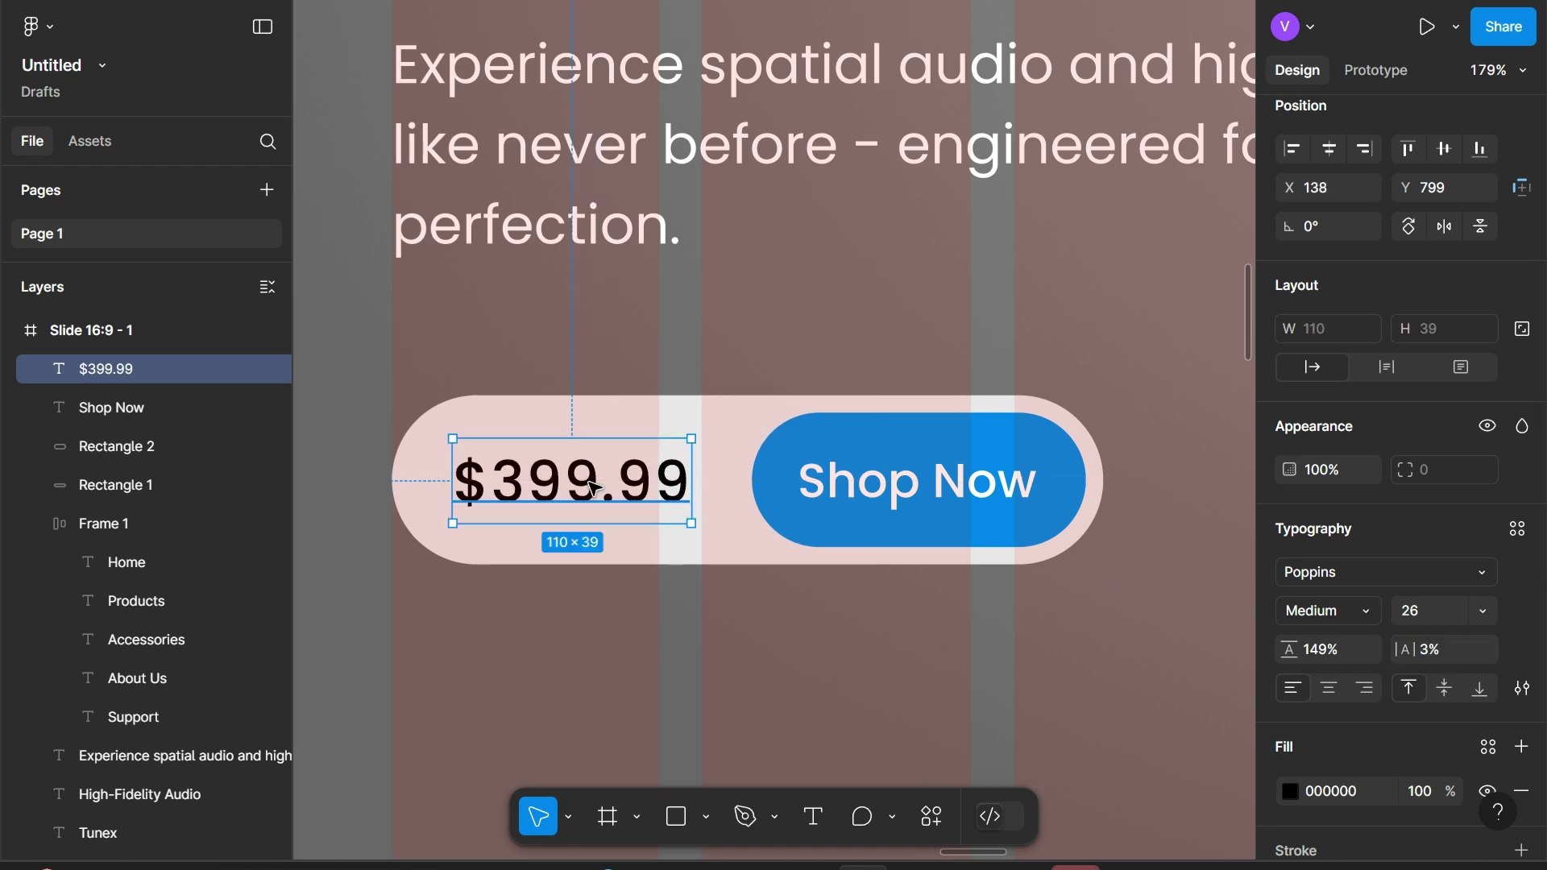
key(Right)
key(Right)
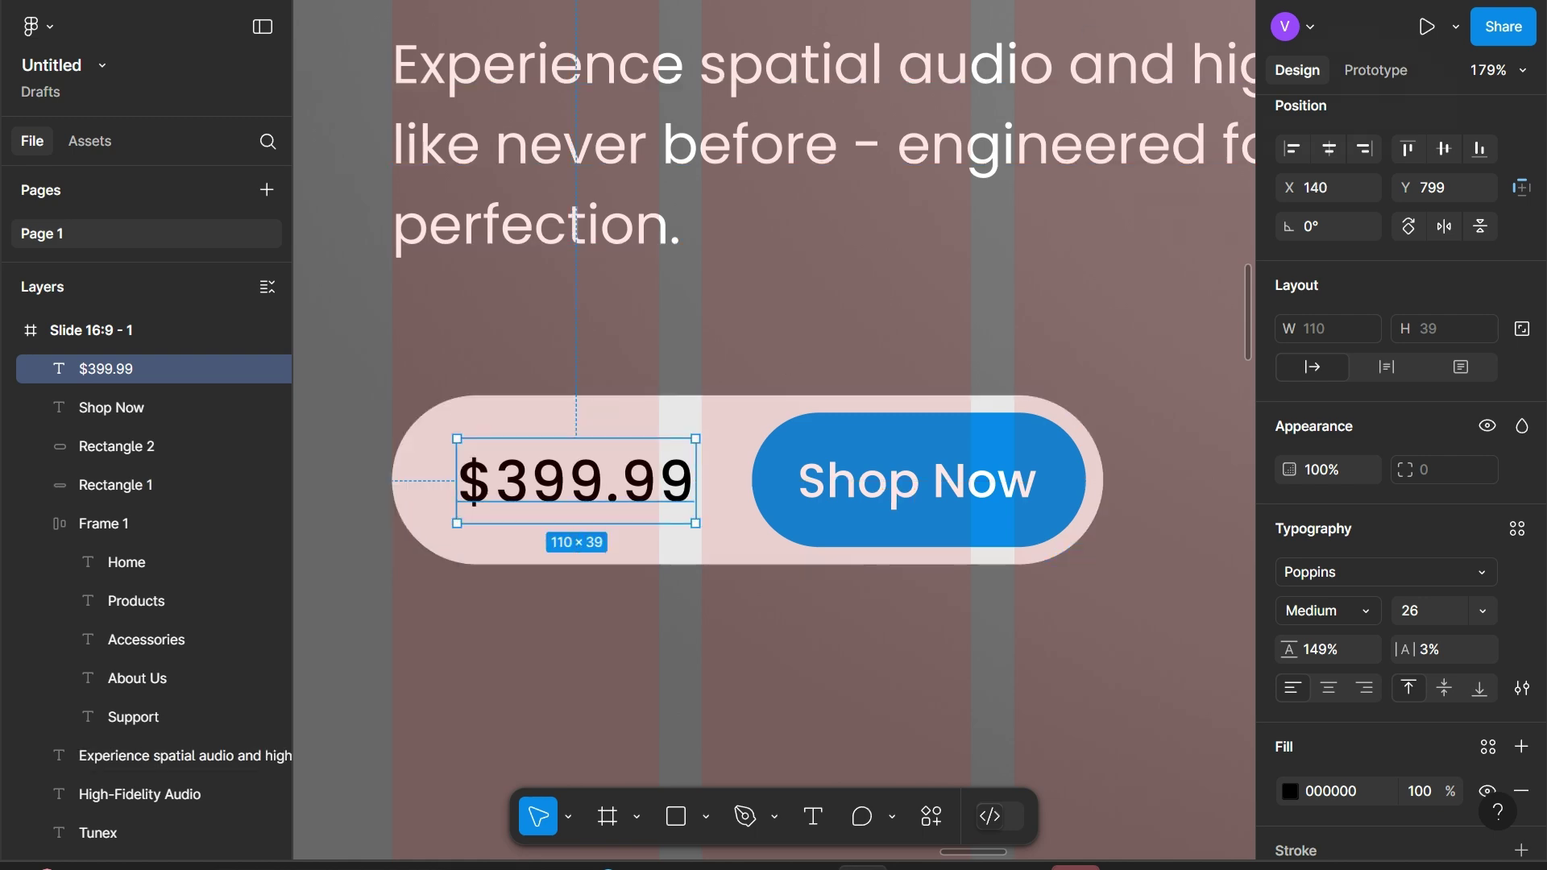
Preview the slide full-screen twice with Present, then return to editing
key(ctrl+alt+Return)
key(Escape)
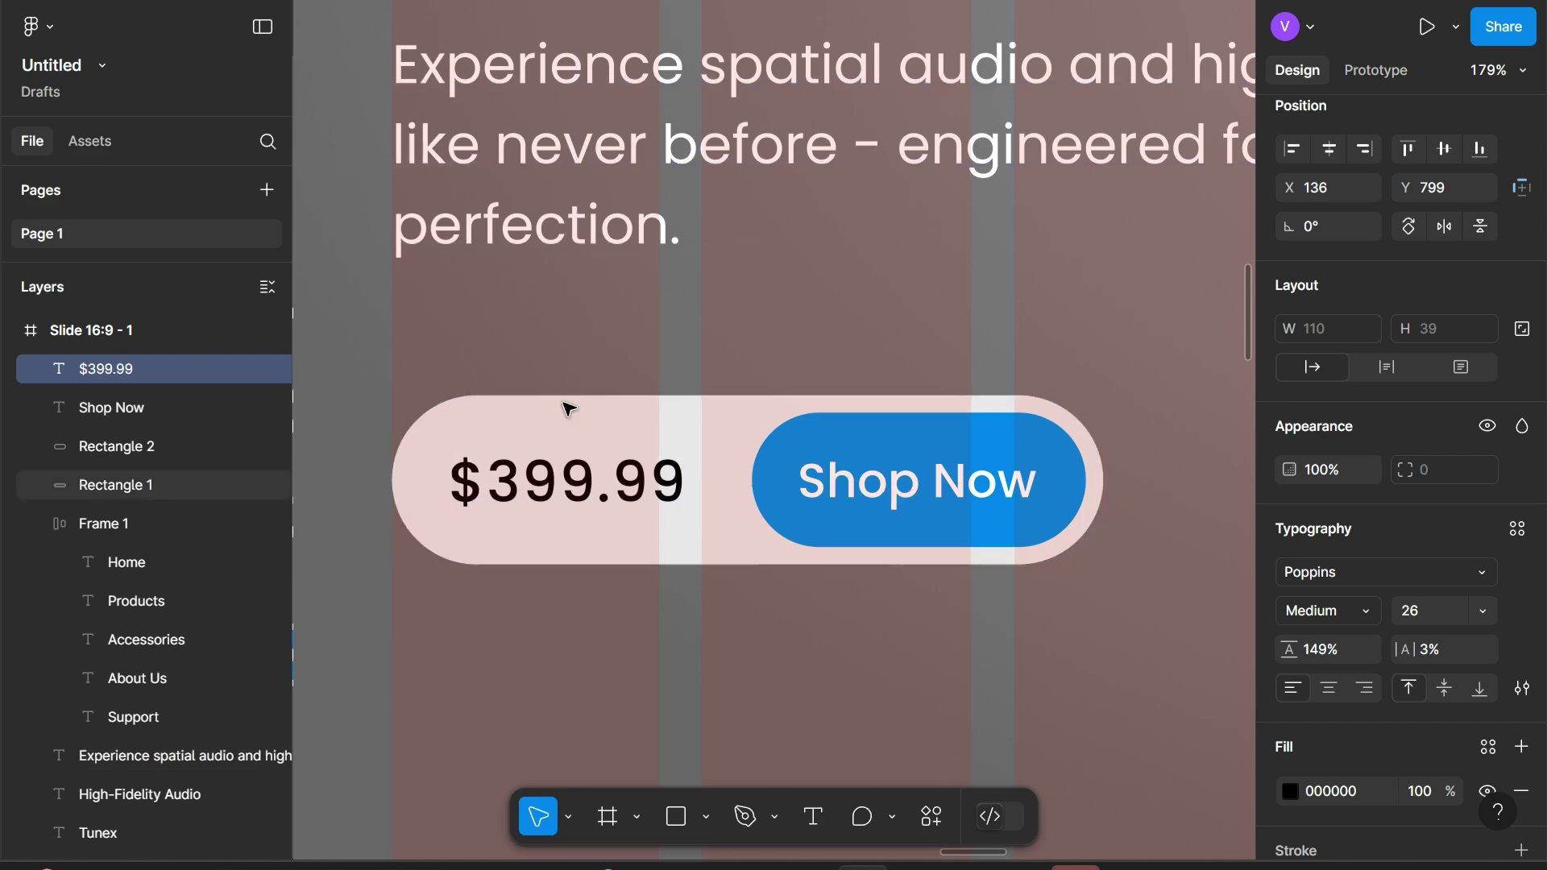
key(ctrl+alt+Return)
key(Escape)
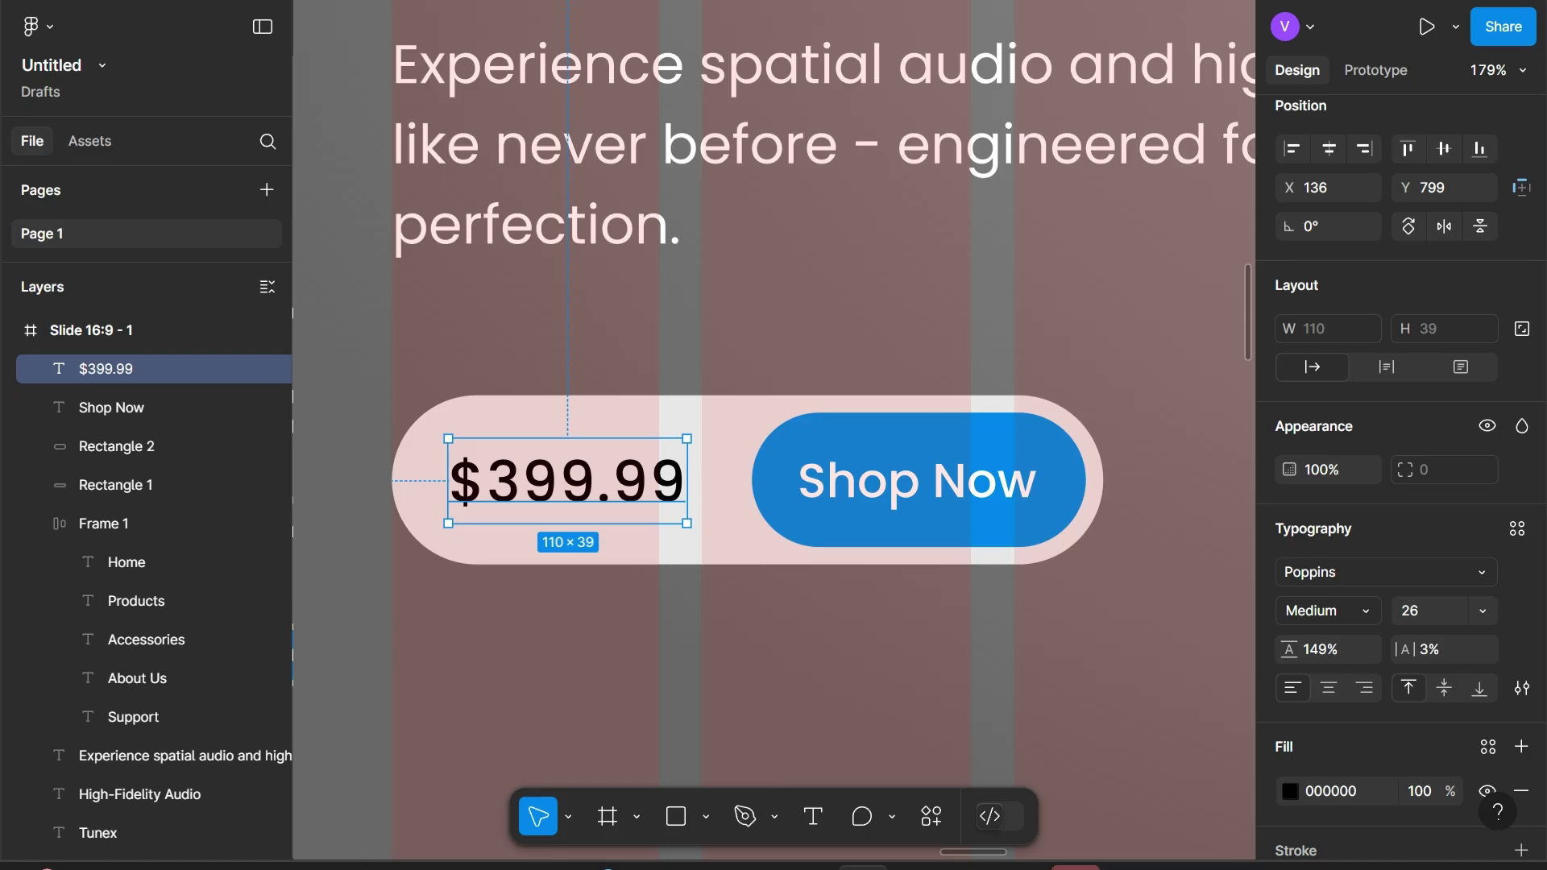
Duplicate the High-Fidelity Audio heading and place the copy to the right
key(shift+0)
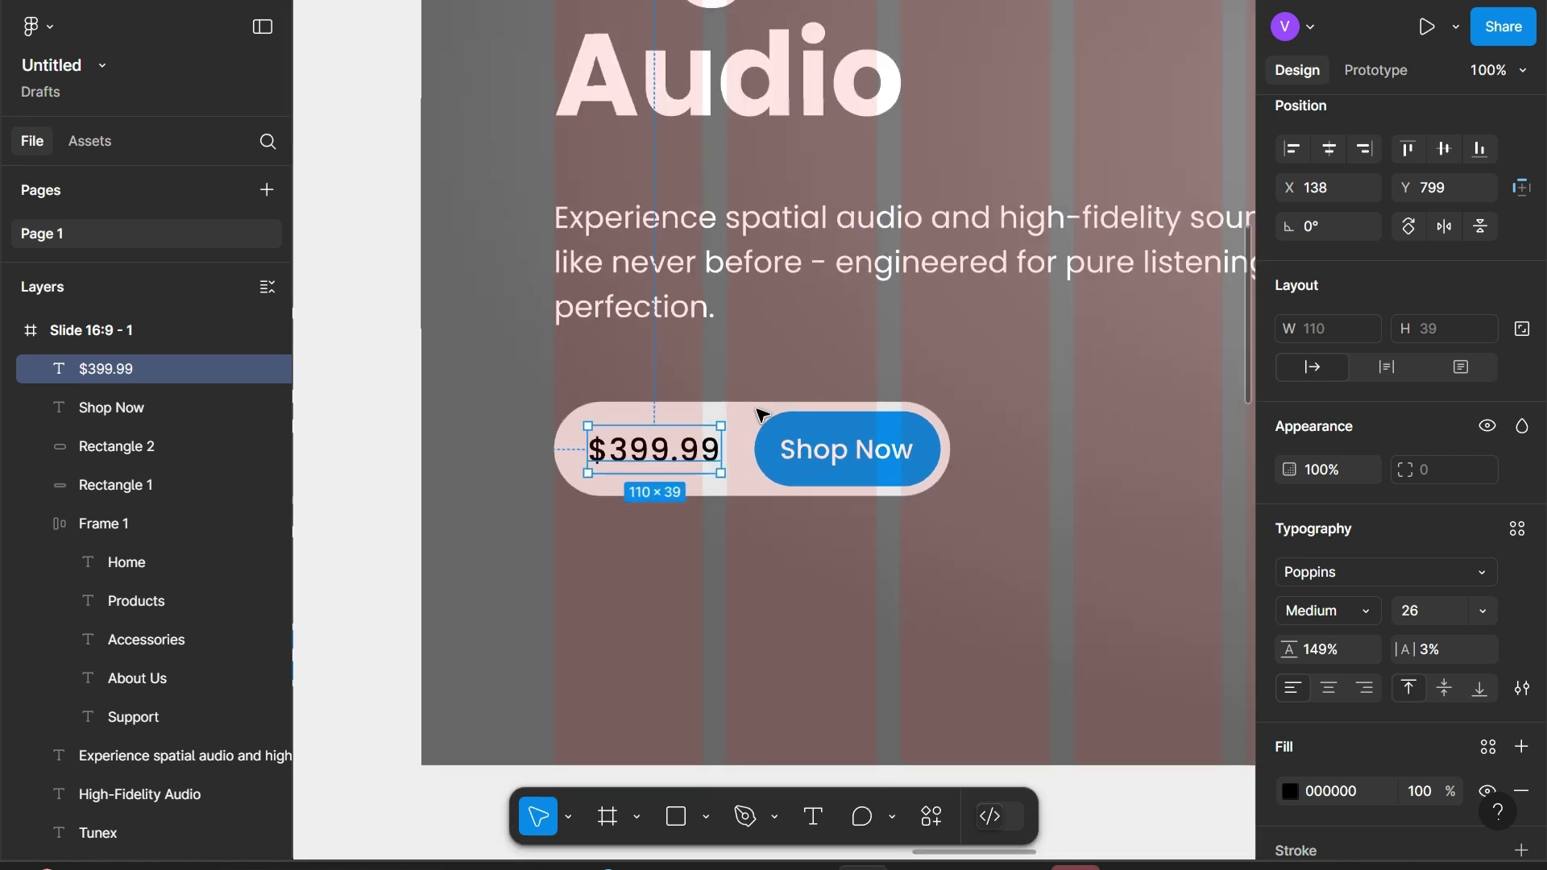
scroll(762, 415, down, 2)
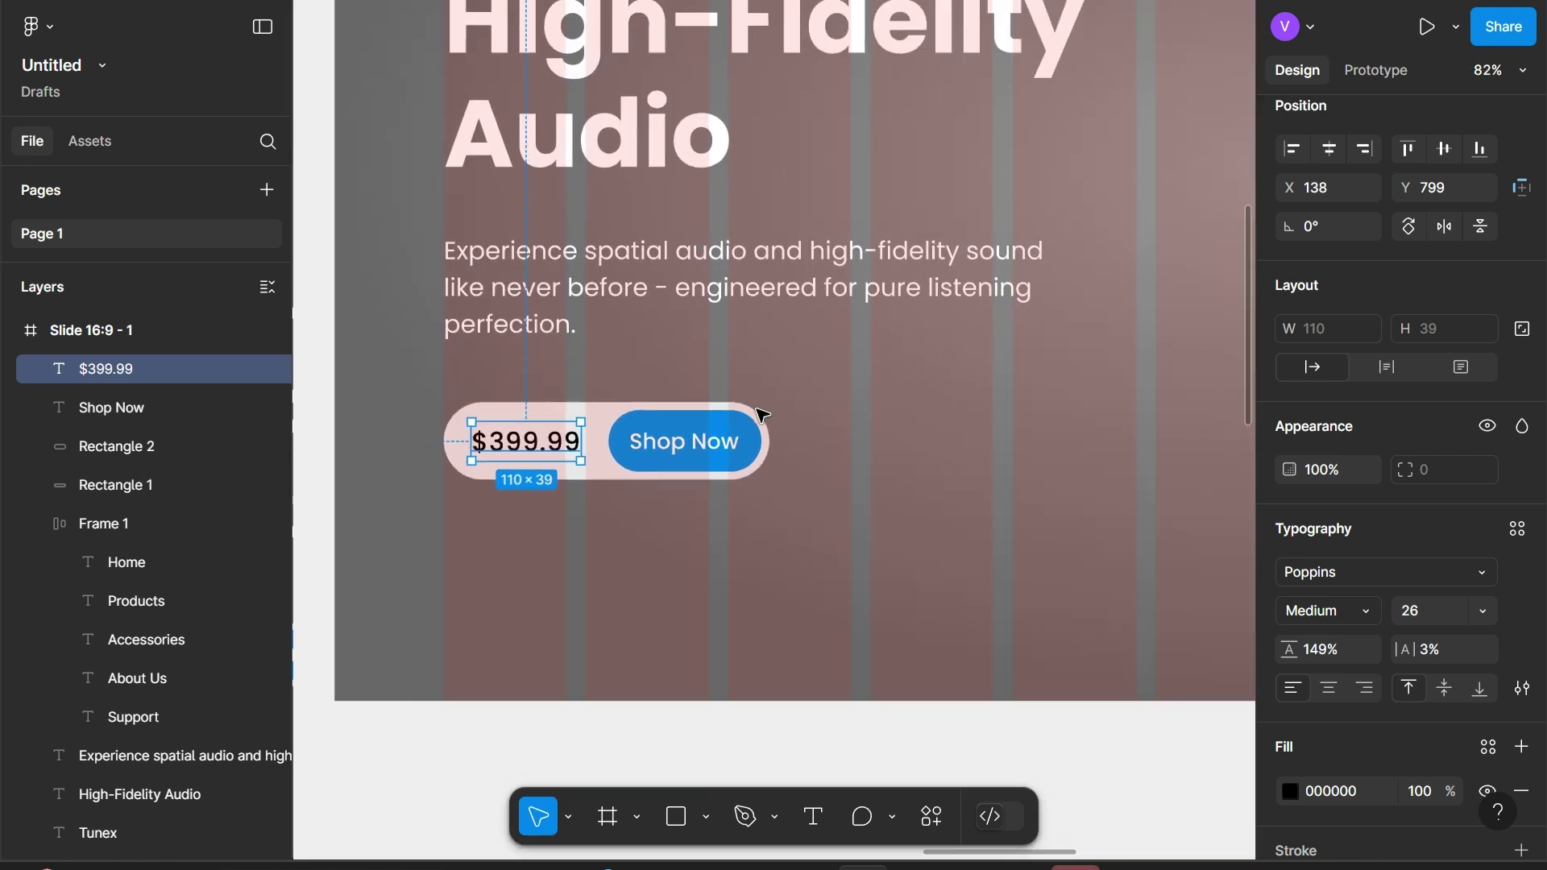
scroll(761, 415, down, 2)
scroll(761, 415, right, 3)
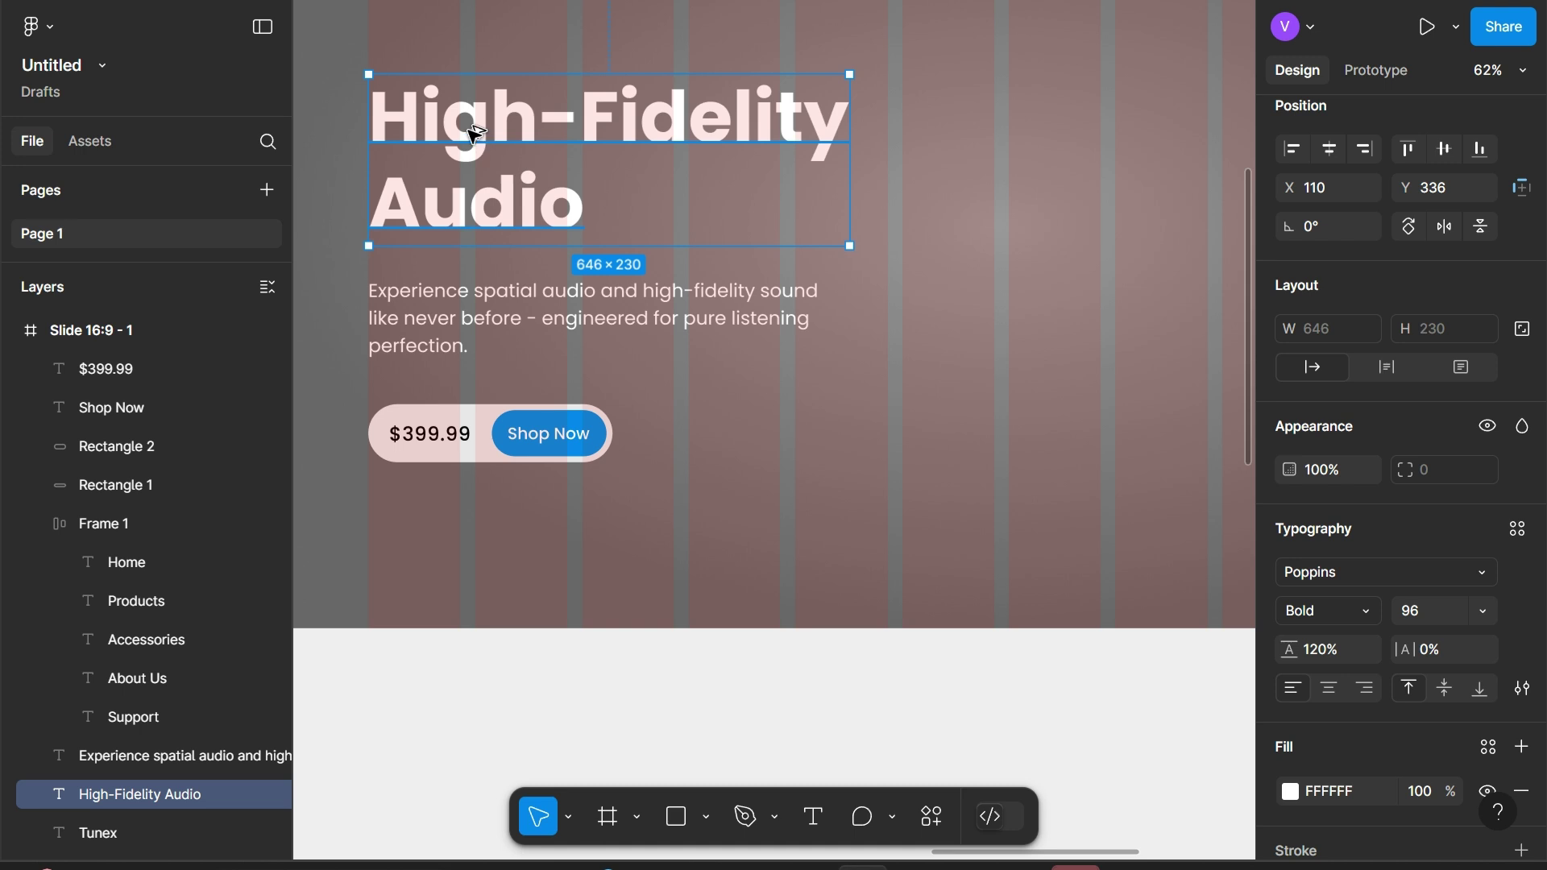
drag(475, 132, 1111, 282)
scroll(886, 323, right, 5)
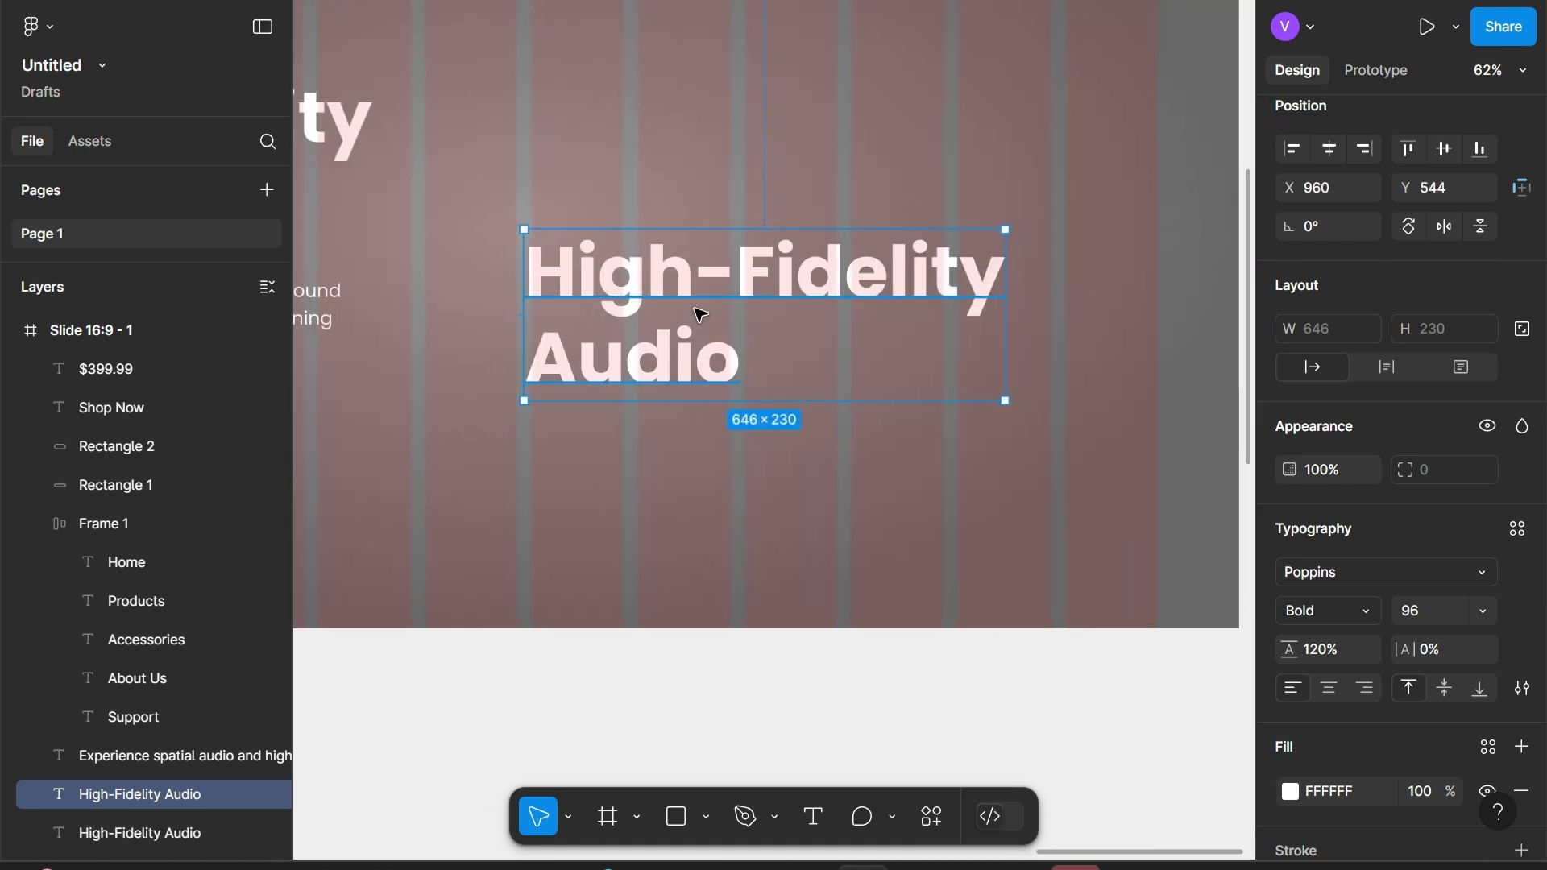
Retype the copied heading as three lines: Air / Pods / Max
key(Return)
text(Air)
key(Return)
text(PO)
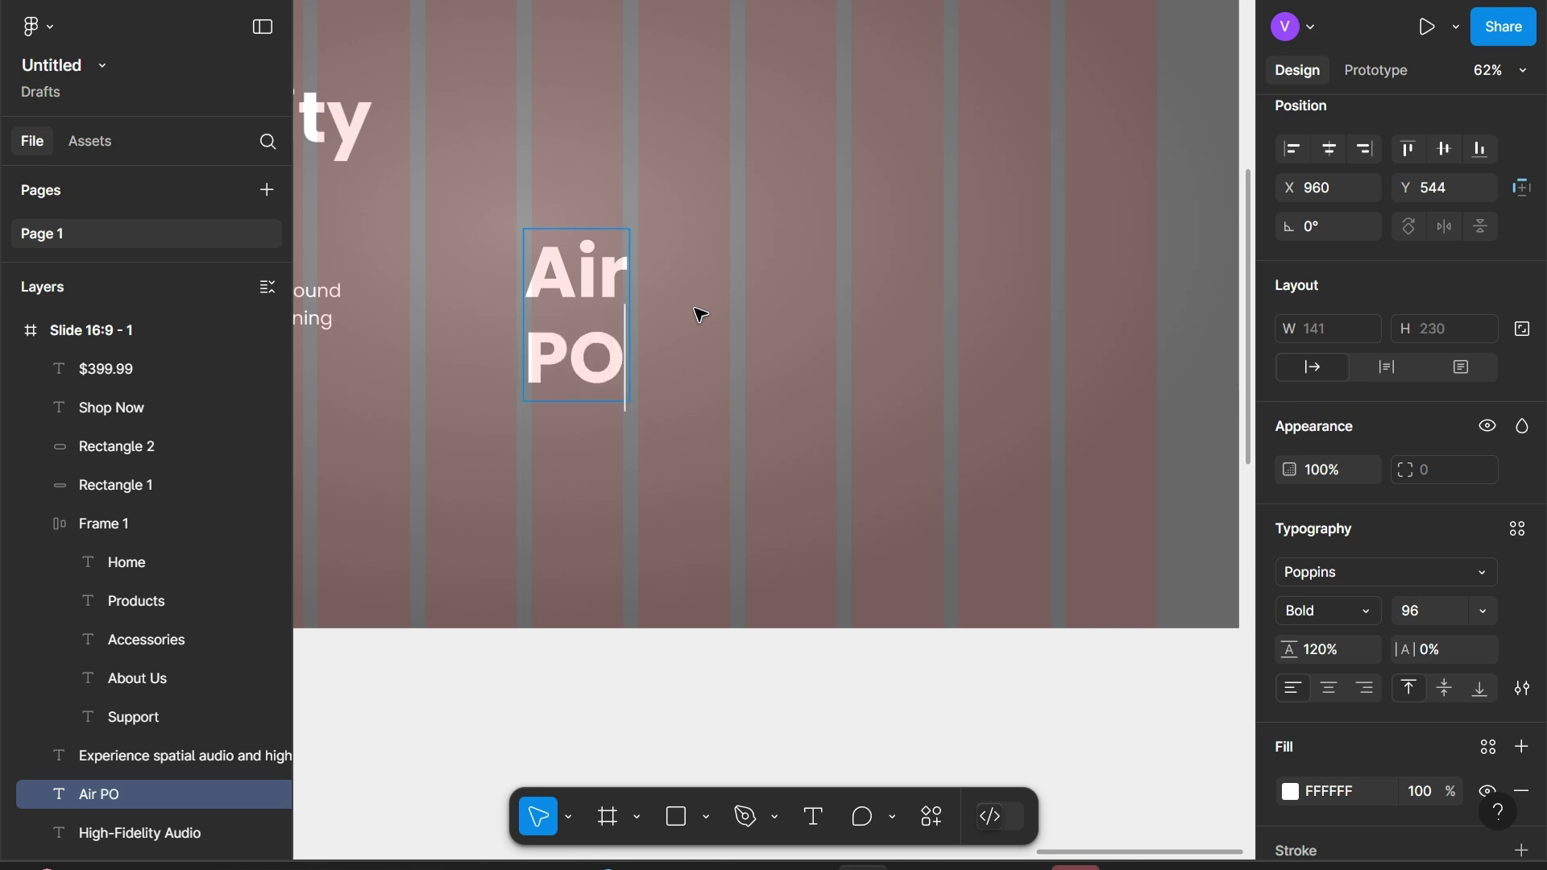
text(ds)
key(BackSpace)
key(BackSpace)
key(BackSpace)
text(ods)
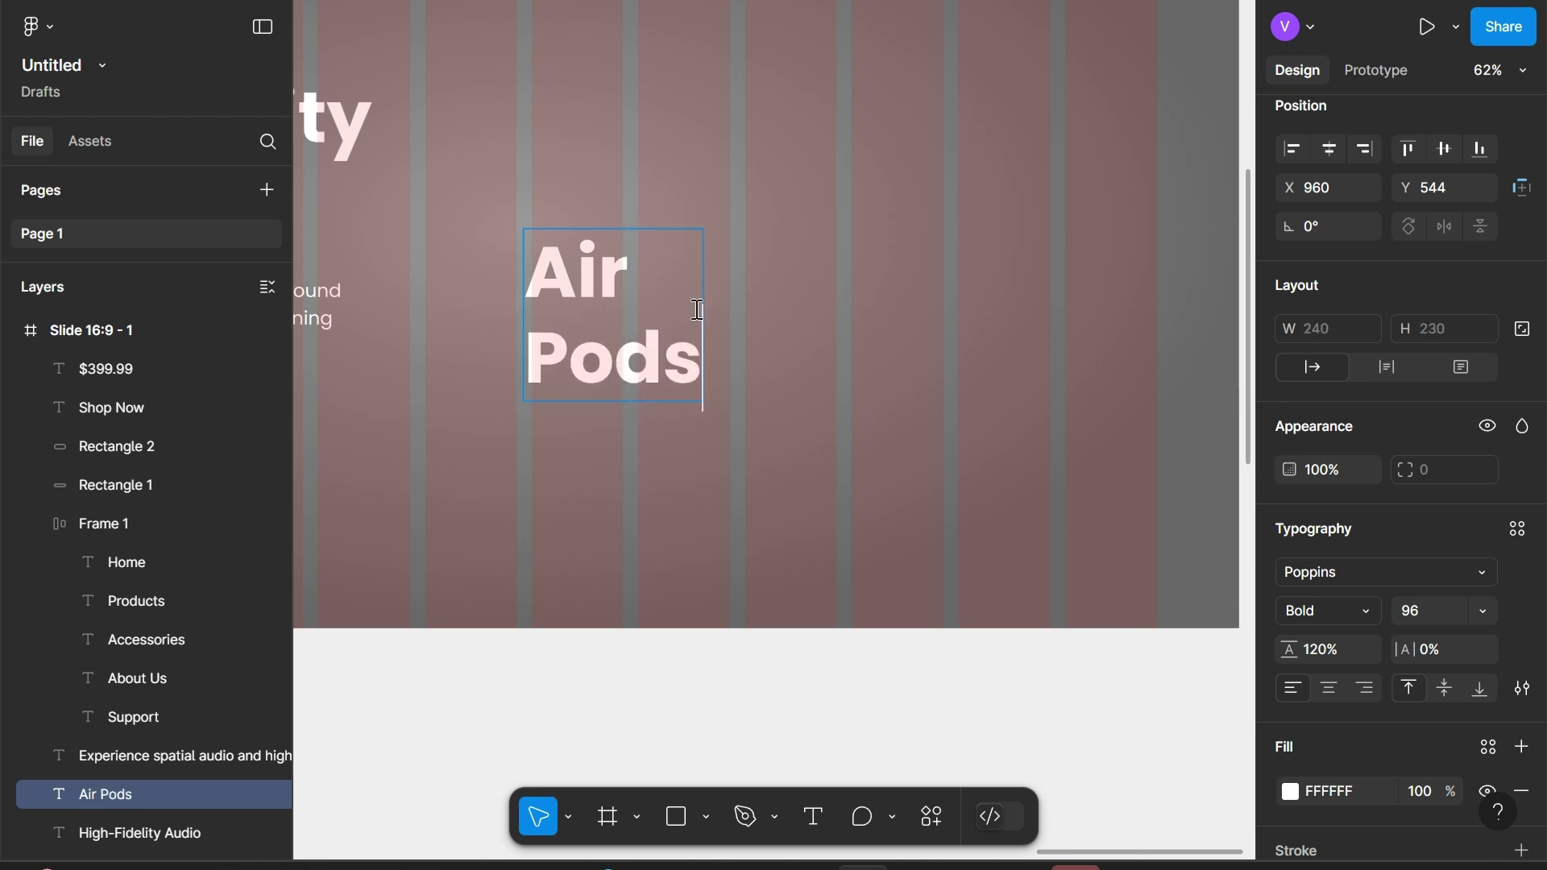
key(Return)
text(Max)
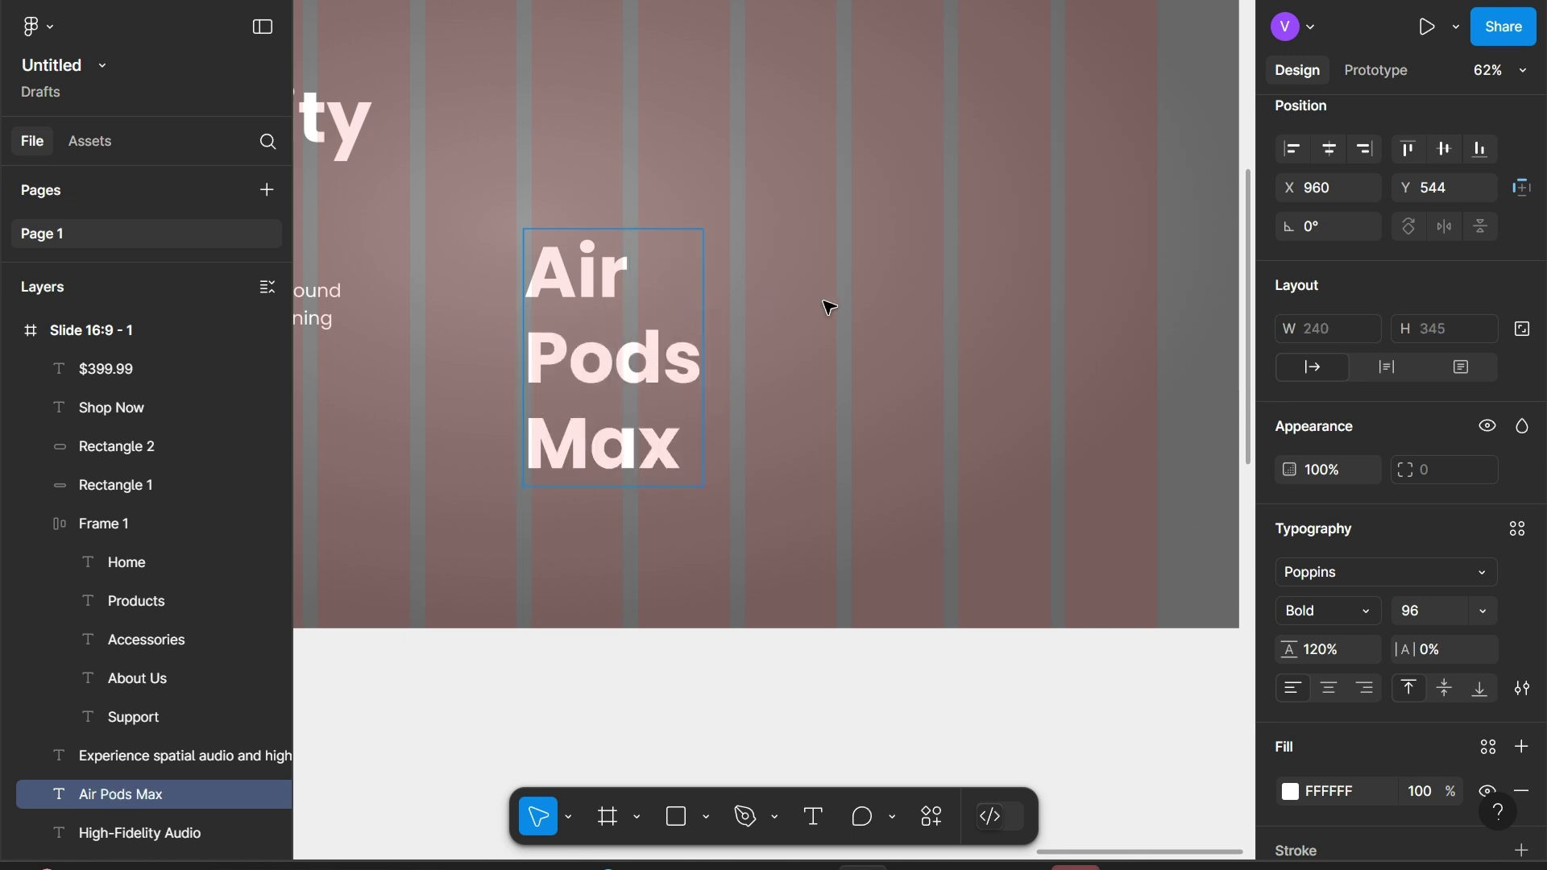
key(Escape)
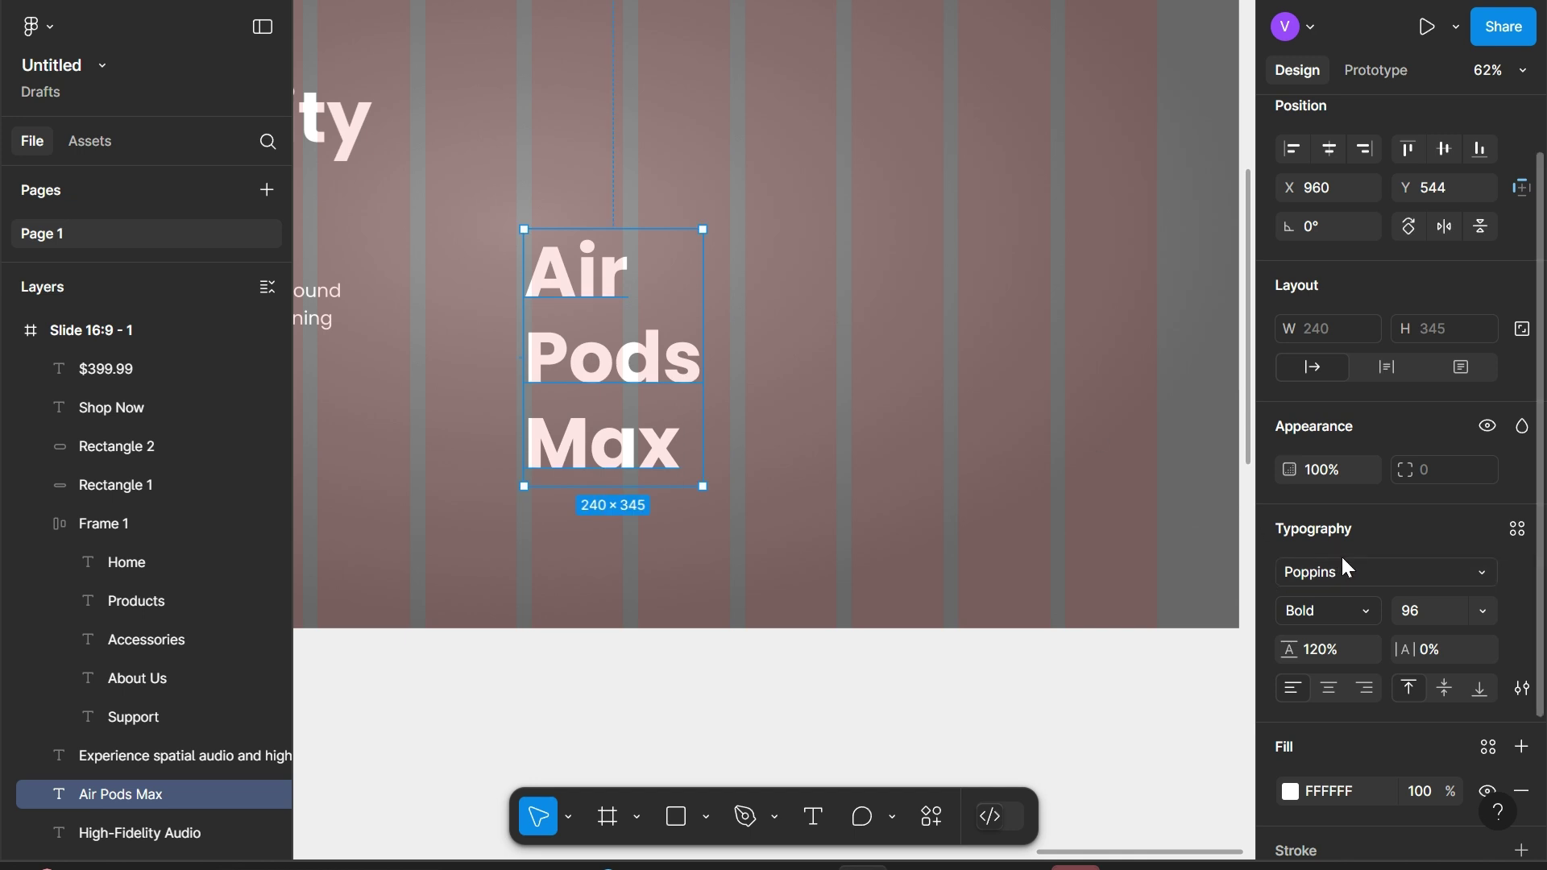
Set the Air Pods Max text to ExtraBold weight and font size 284
click(1321, 611)
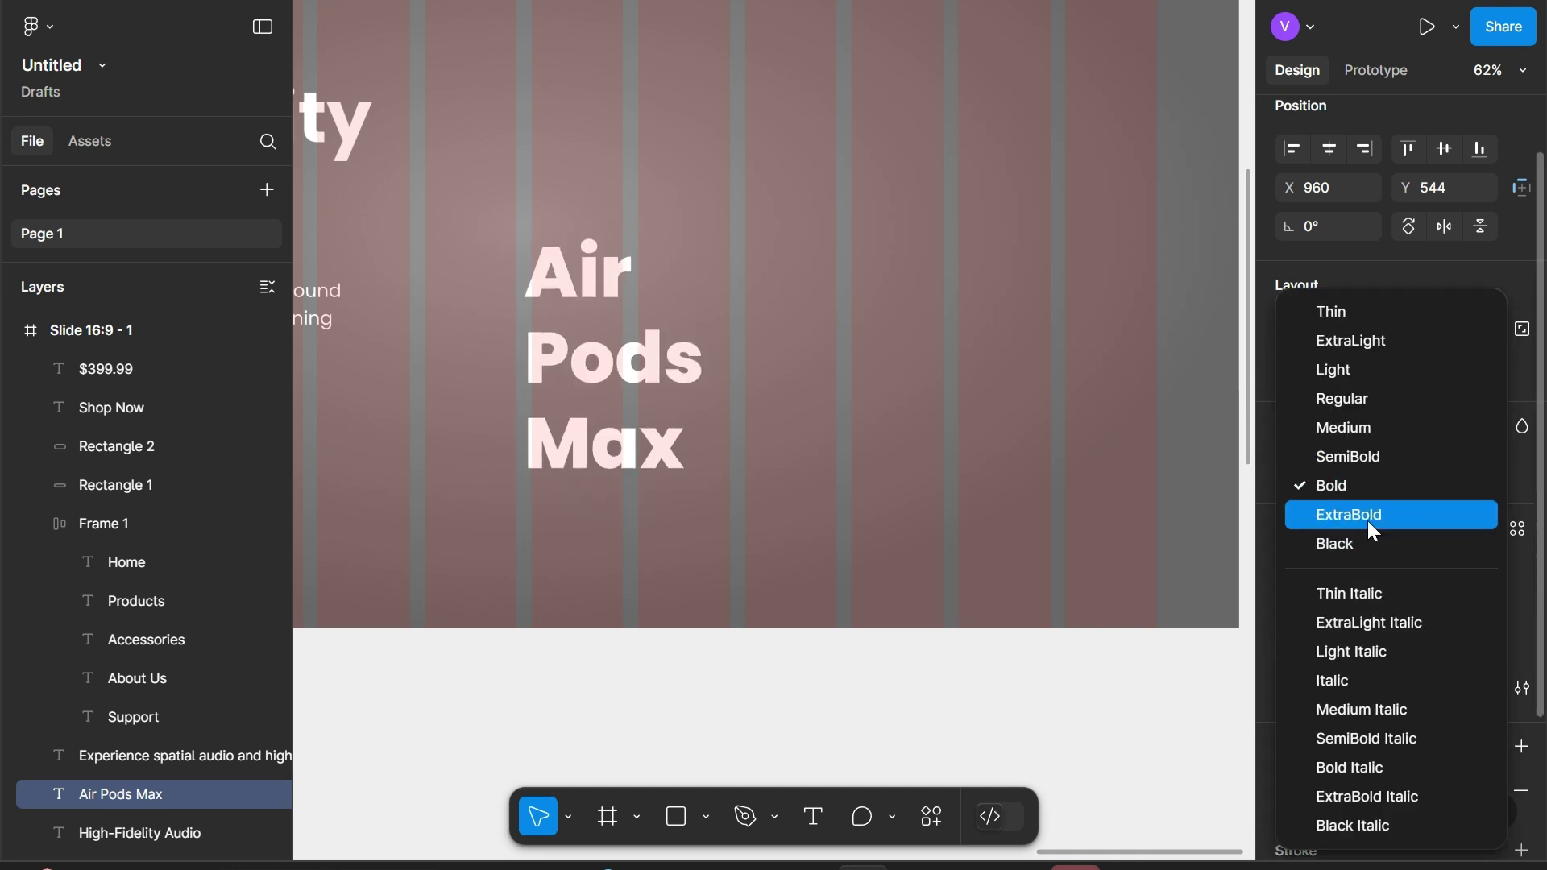
click(1374, 531)
click(1442, 620)
text(2)
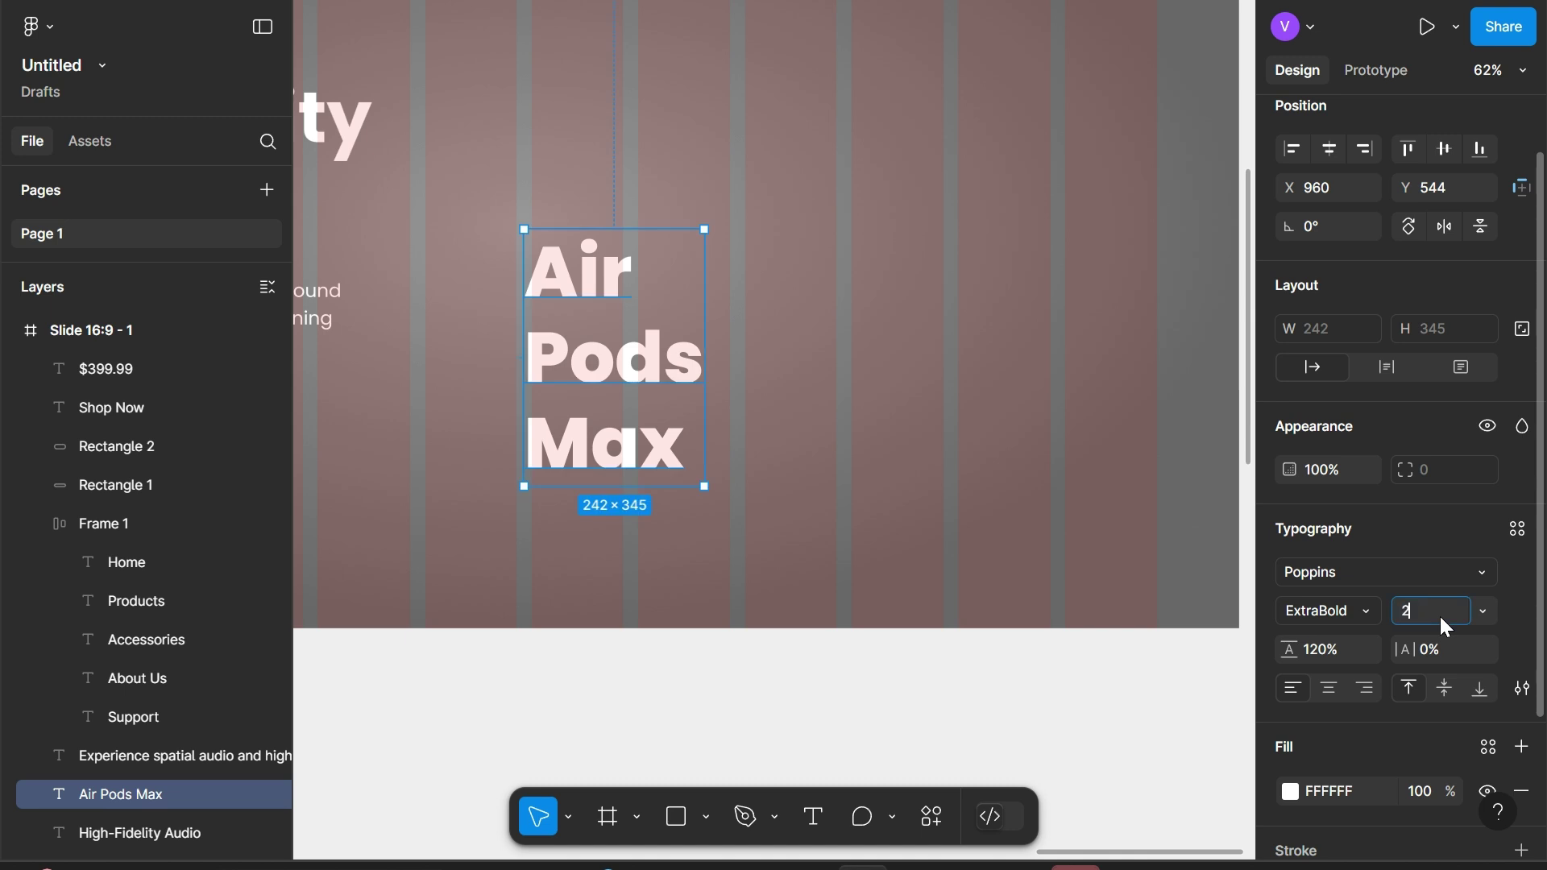
text(84)
key(Return)
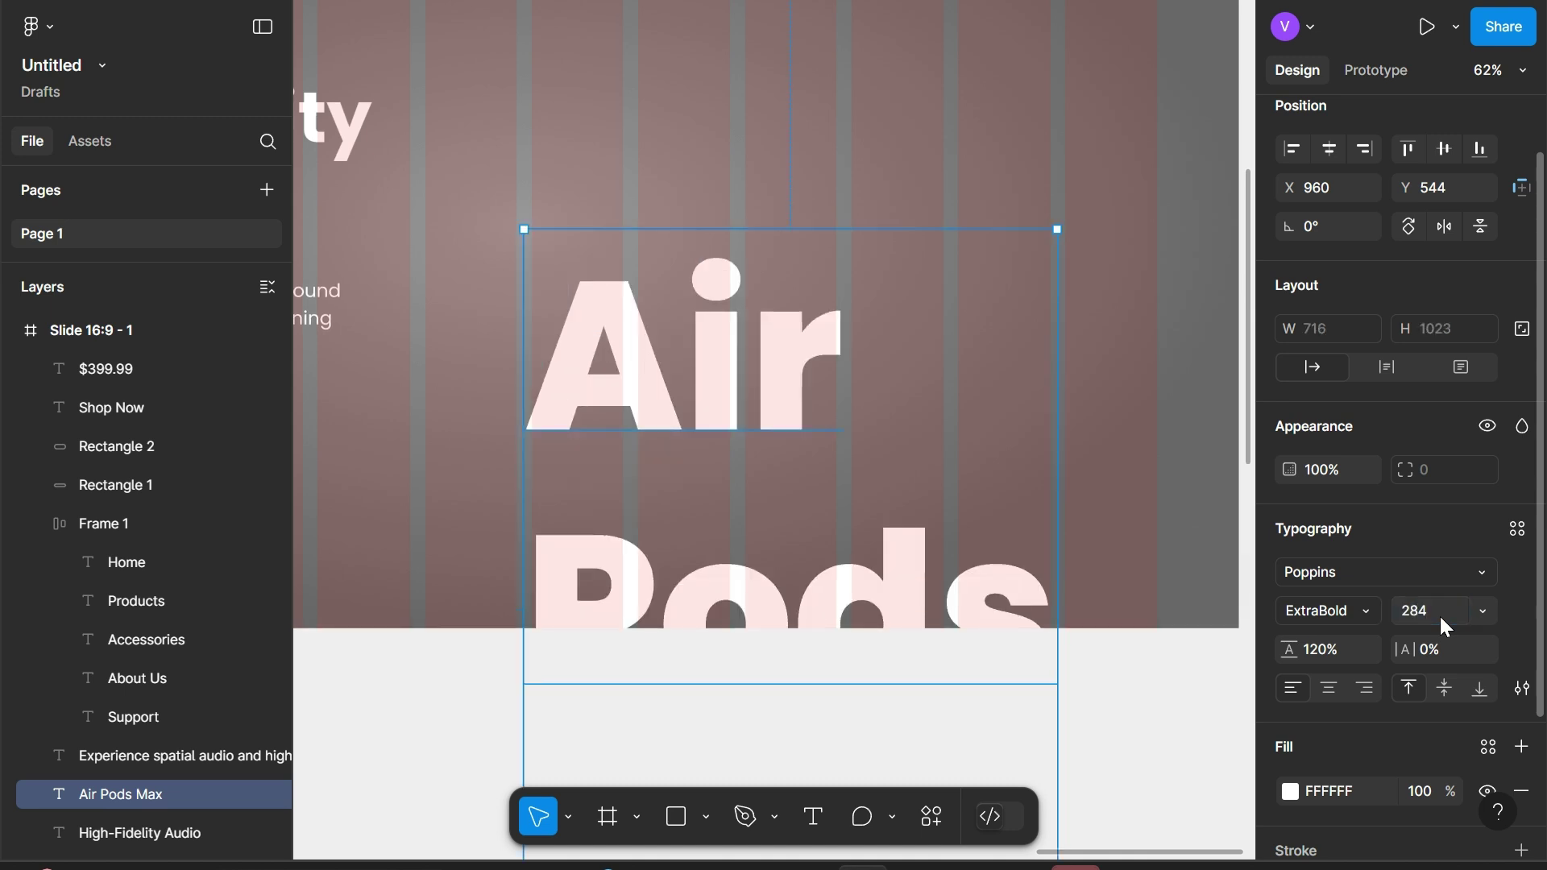
Give Air Pods Max 99% line height and 8% fill opacity, then move it up-right
click(1327, 664)
text(99)
key(Return)
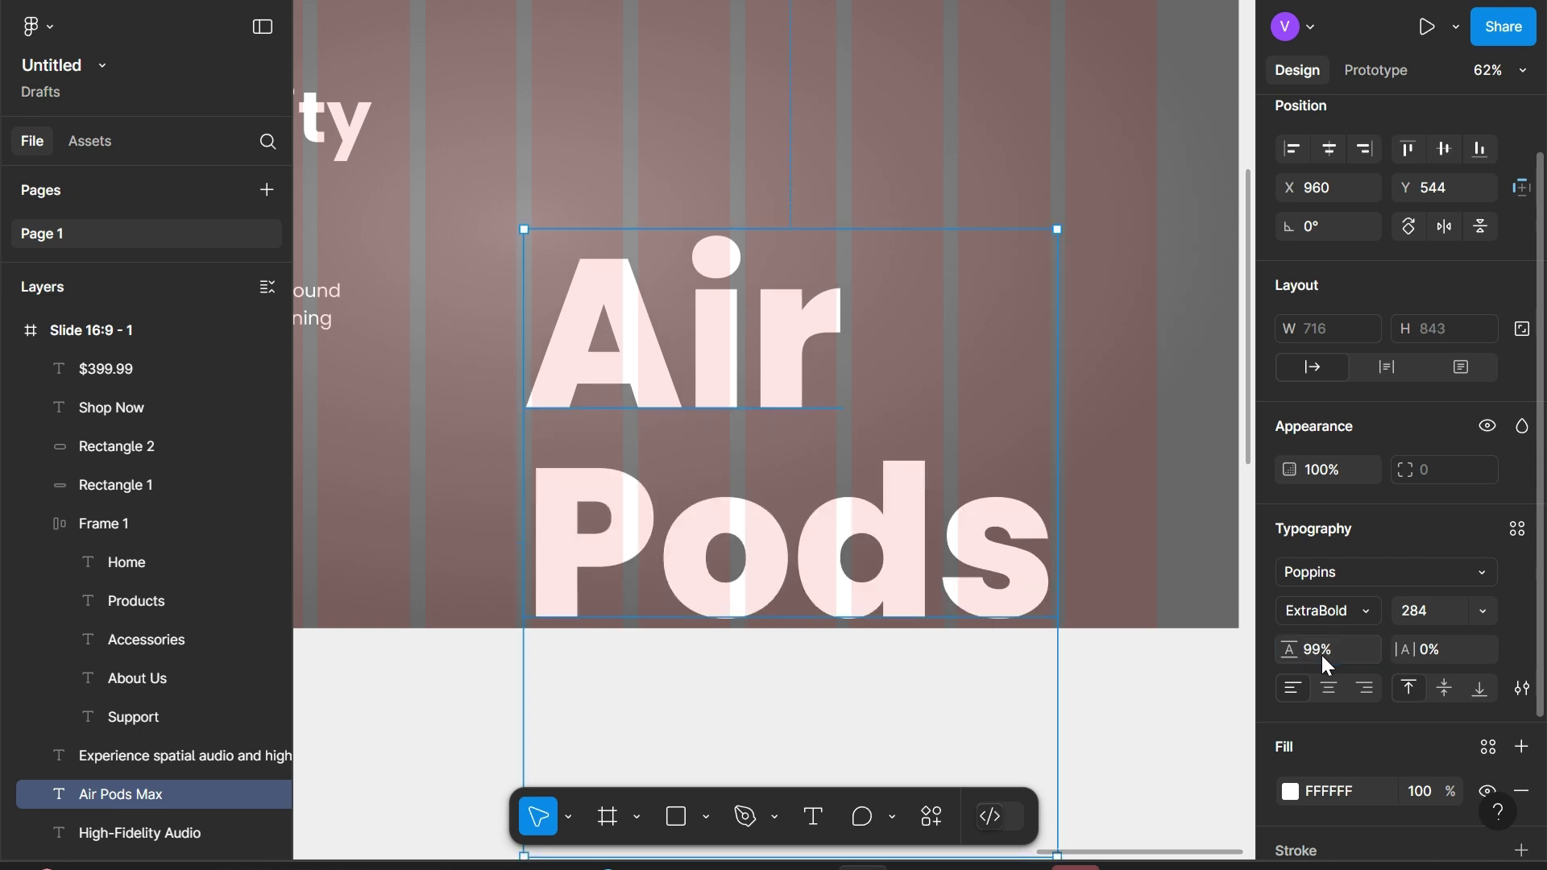
click(1428, 791)
text(8)
key(Return)
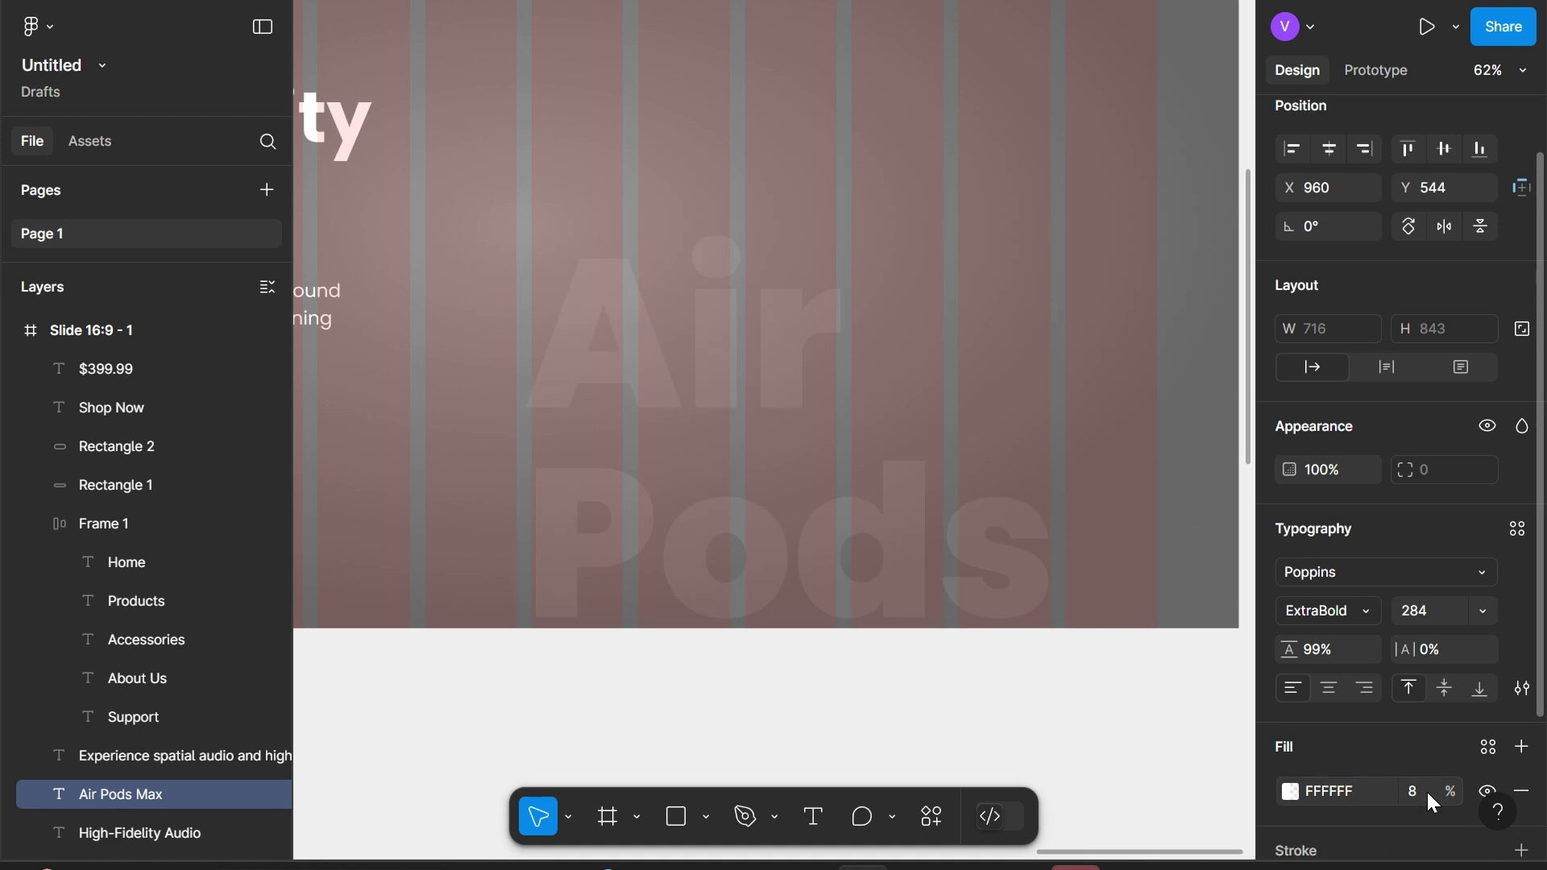
drag(715, 500, 884, 259)
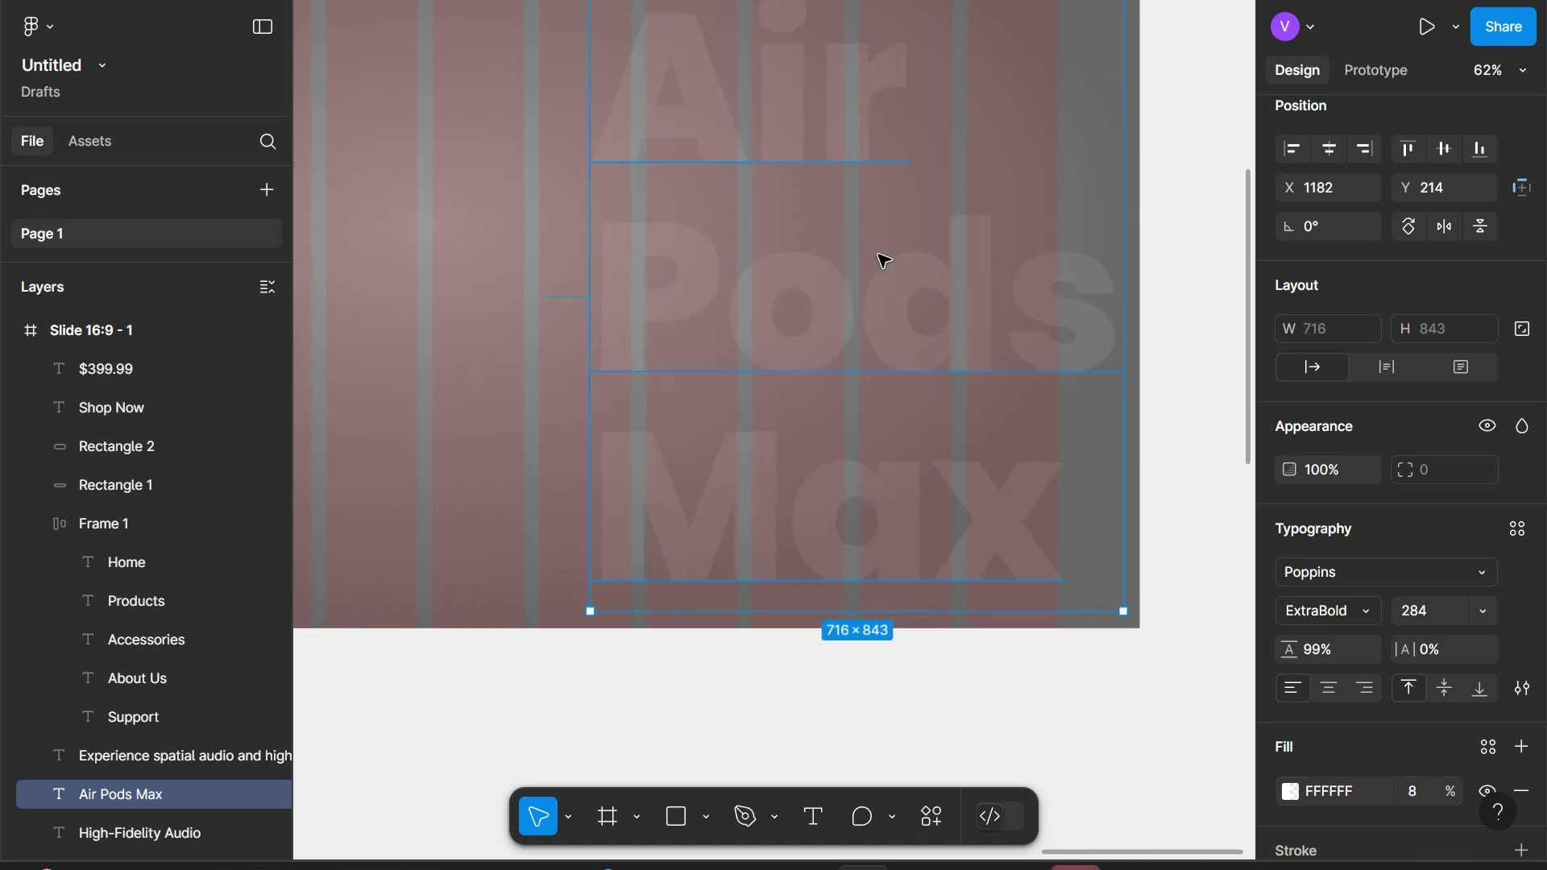
Drag the faint Air Pods Max text further right and nudge it upward
scroll(884, 260, up, 1)
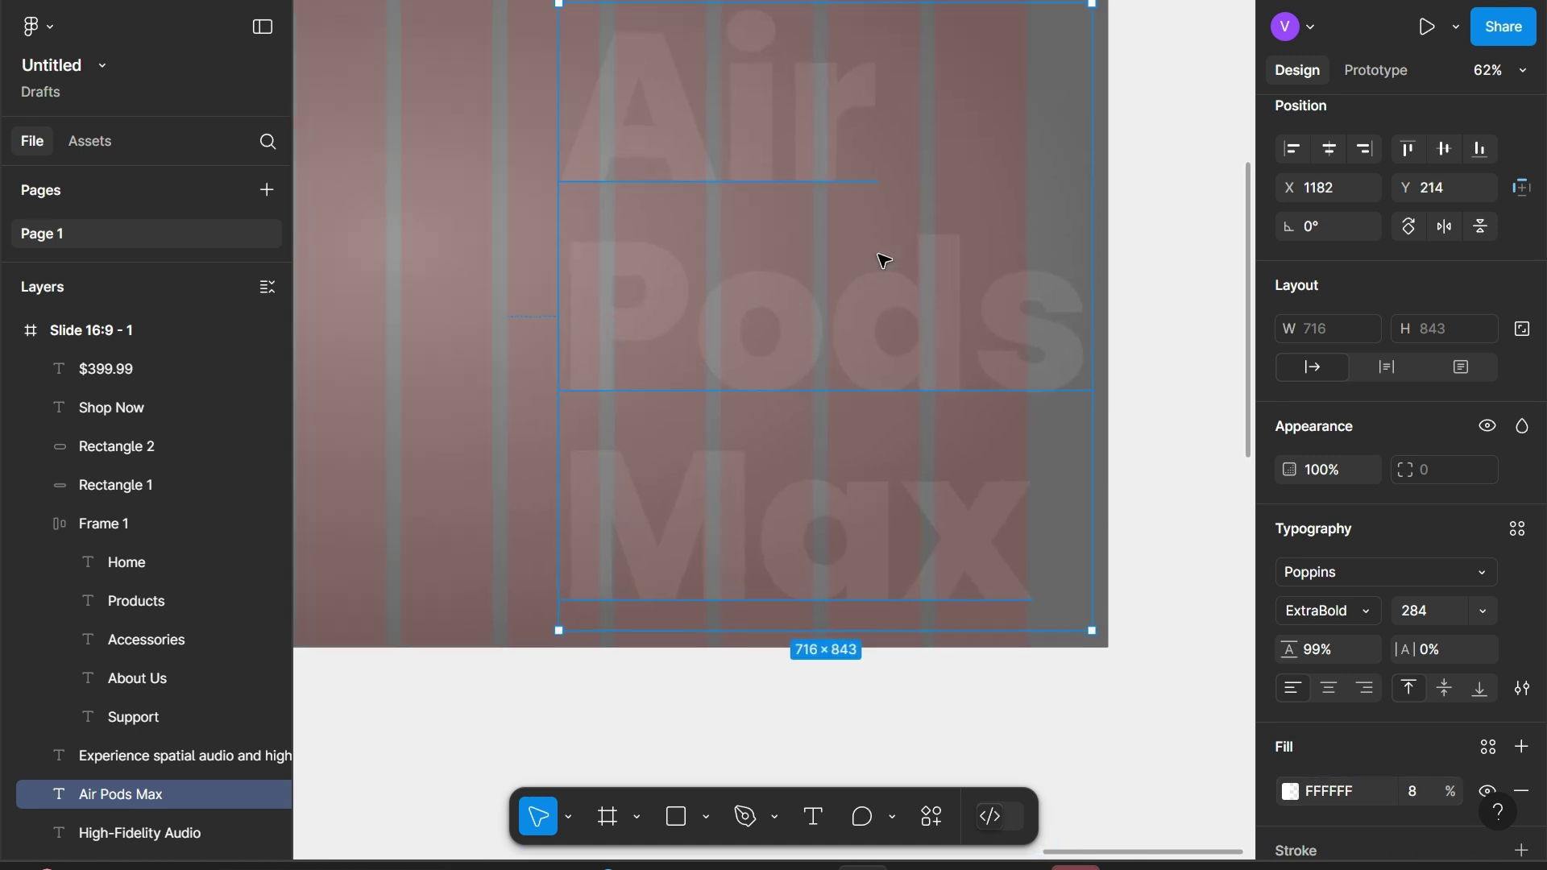
scroll(884, 259, up, 3)
scroll(884, 260, right, 3)
scroll(749, 352, up, 4)
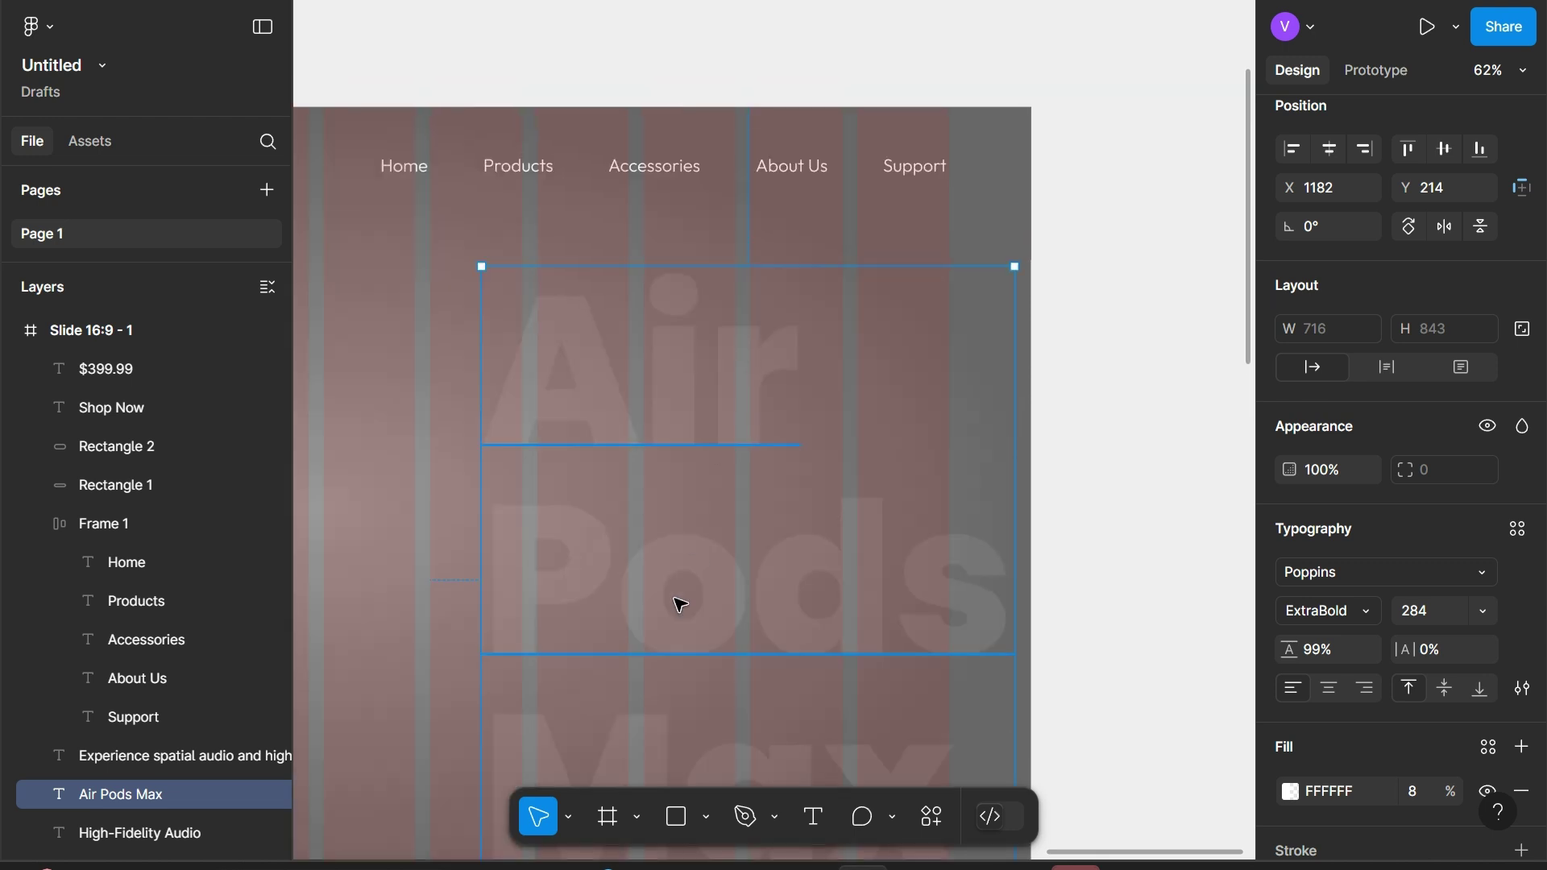
drag(677, 604, 717, 444)
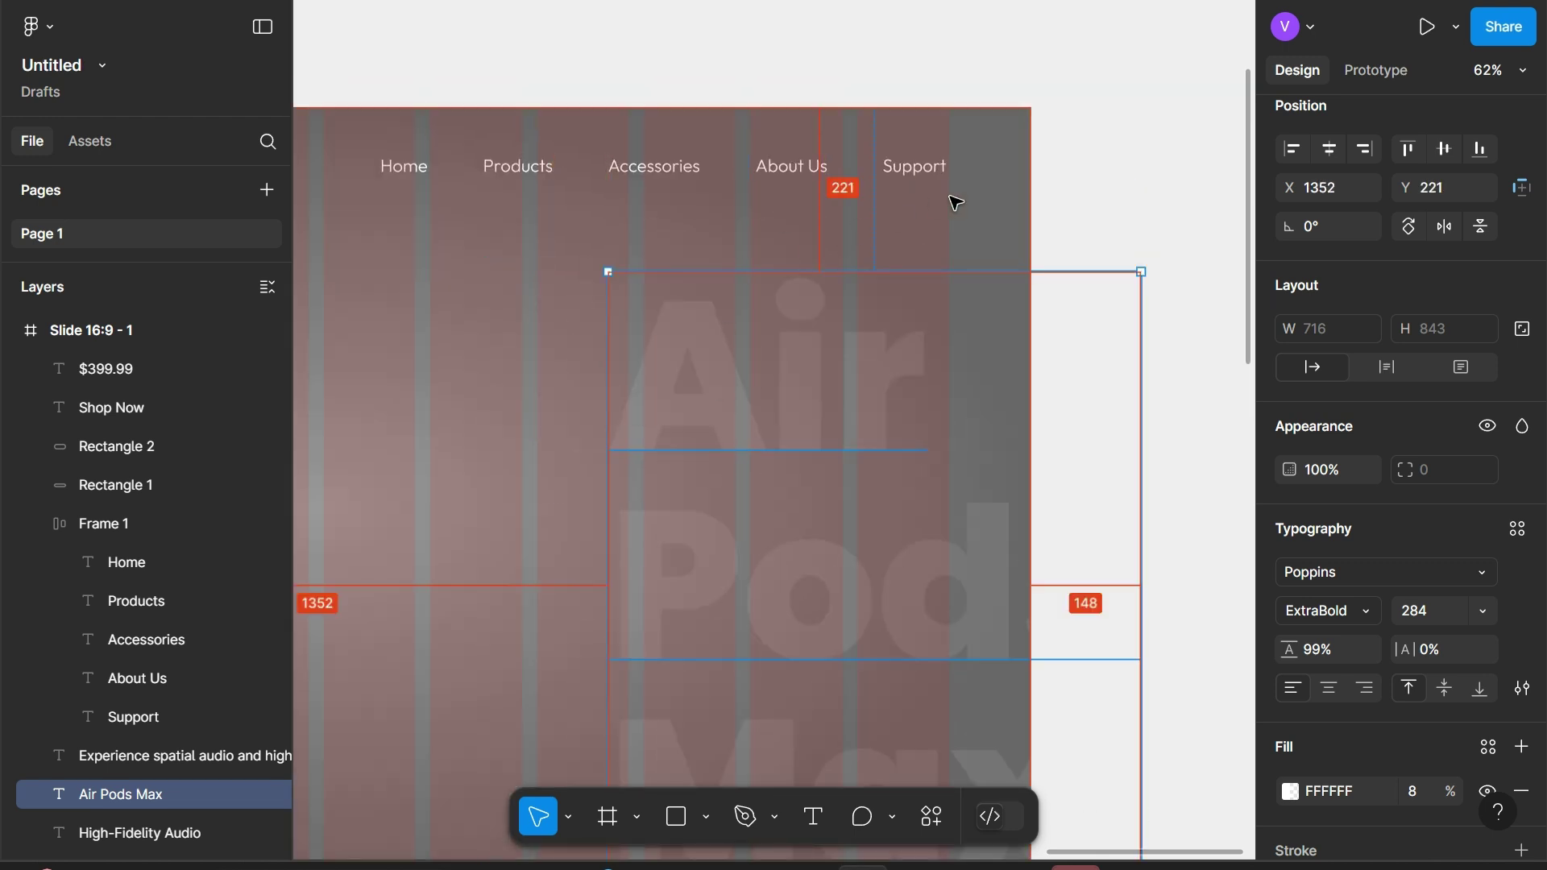
key(Up)
key(Up)
key(Up)
key(Up)
key(Up)
key(Up)
key(Up)
key(Up)
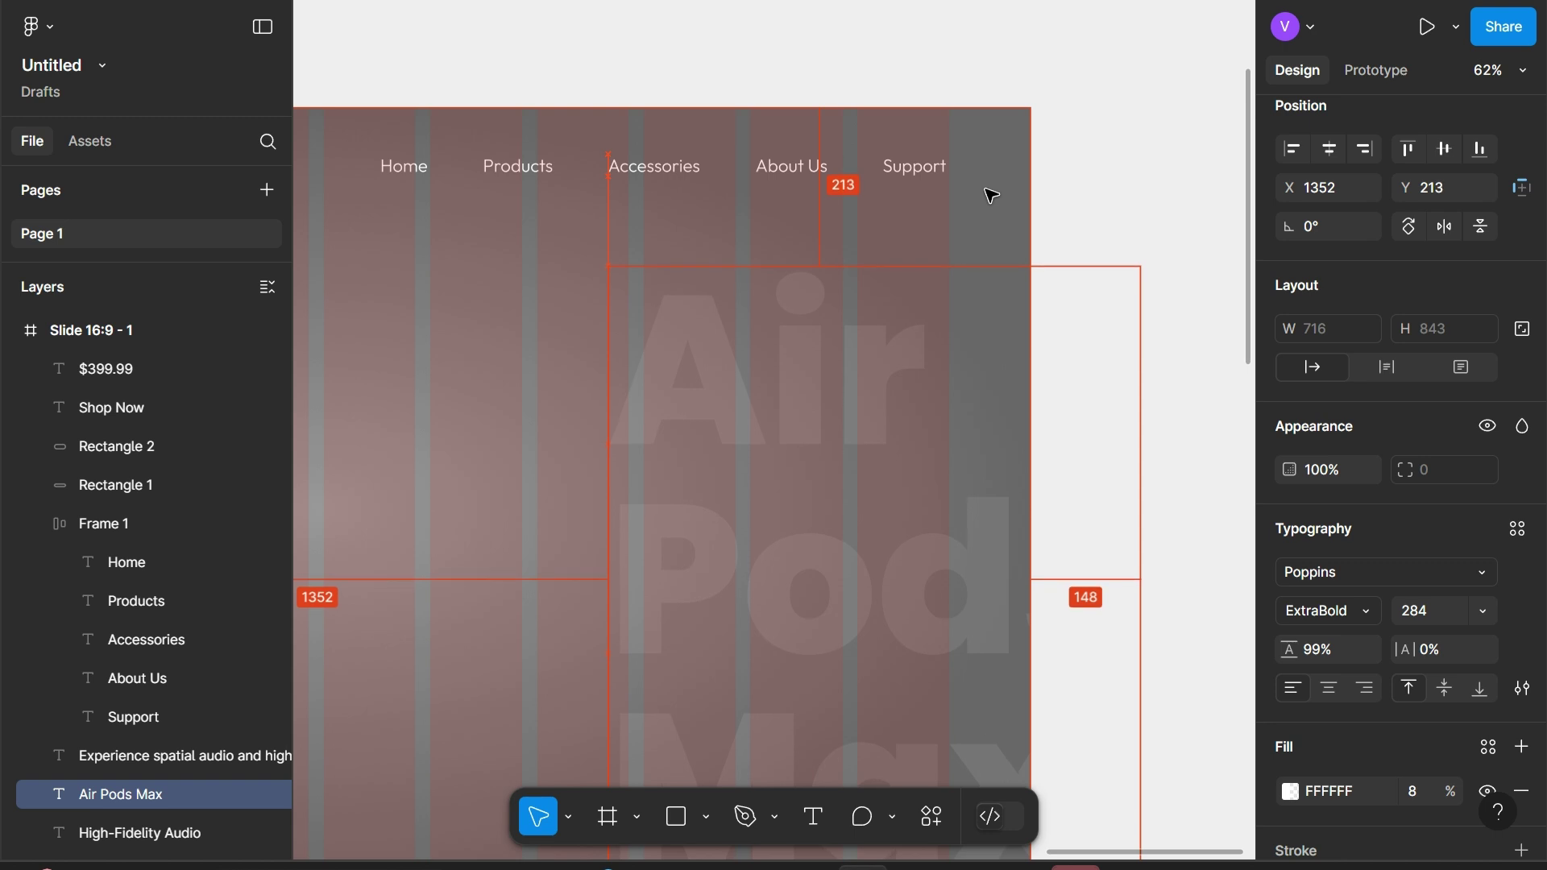
key(Up)
key(Up)
key(Up)
key(Up)
key(Up)
key(Up)
key(Up)
key(Up)
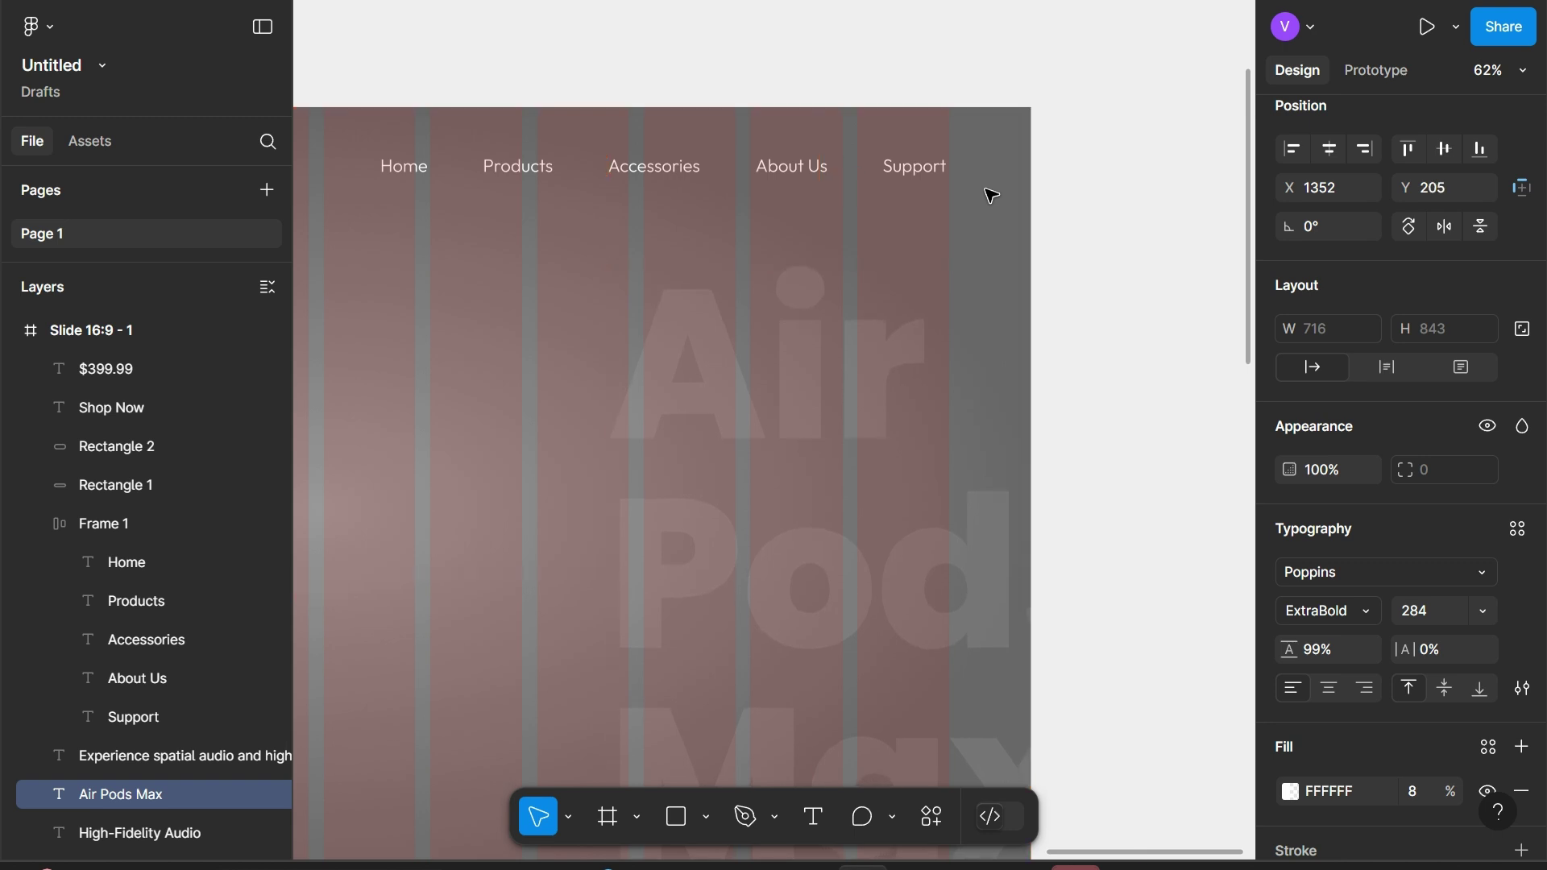
Nudge the text horizontally until it sits at X 1288, Y 205, checking edge distances
scroll(991, 195, down, 4)
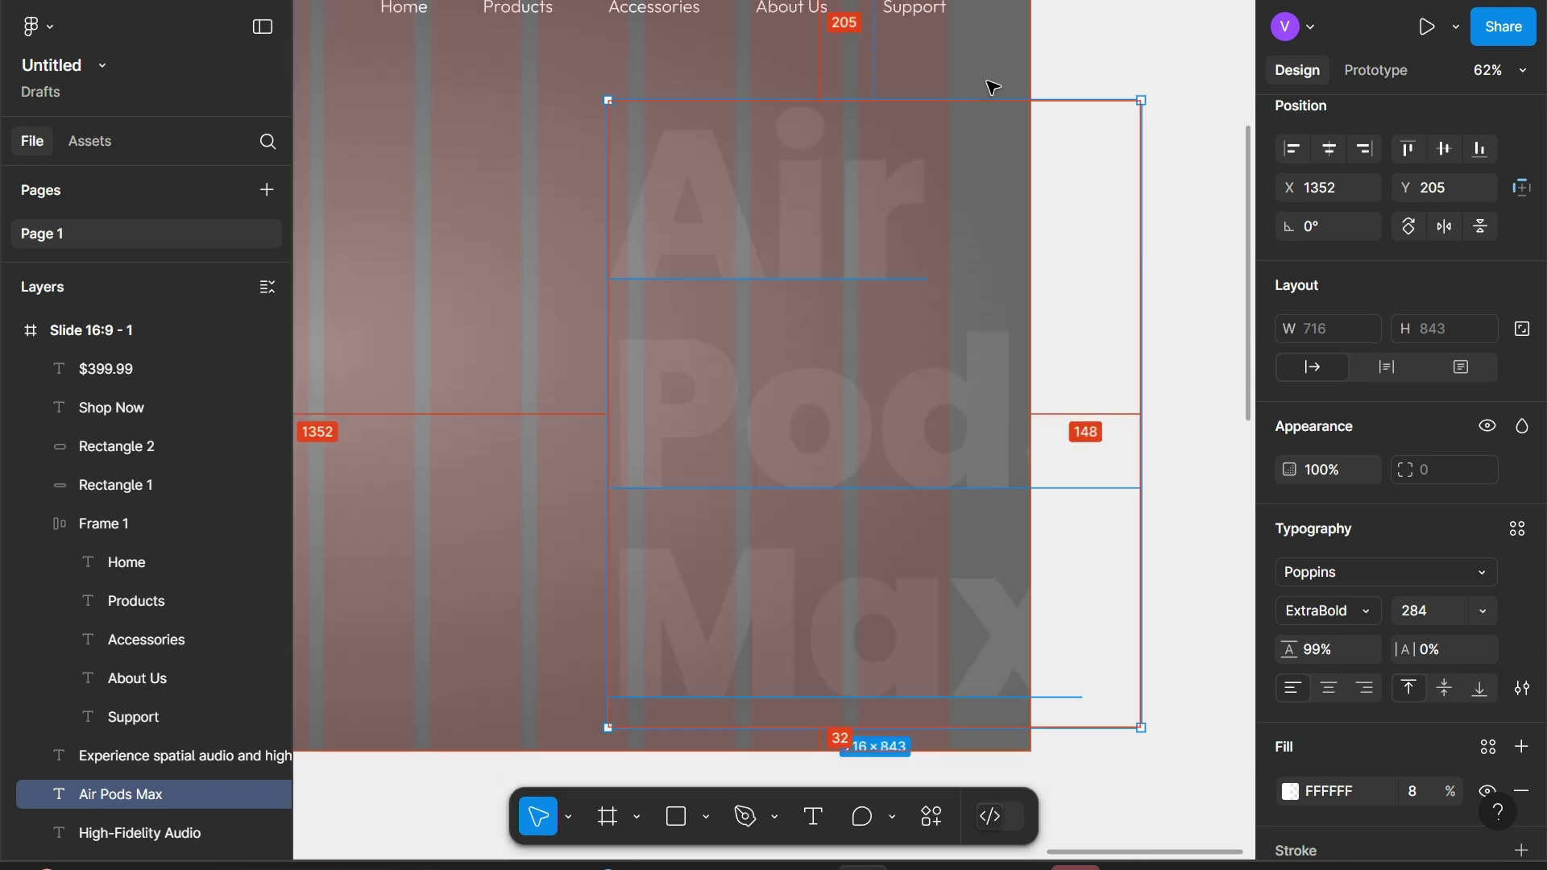
key(Left)
key(Left)
key(Left)
key(Left)
key(Left)
key(Left)
key(Left)
key(Left)
key(Left)
key(Left)
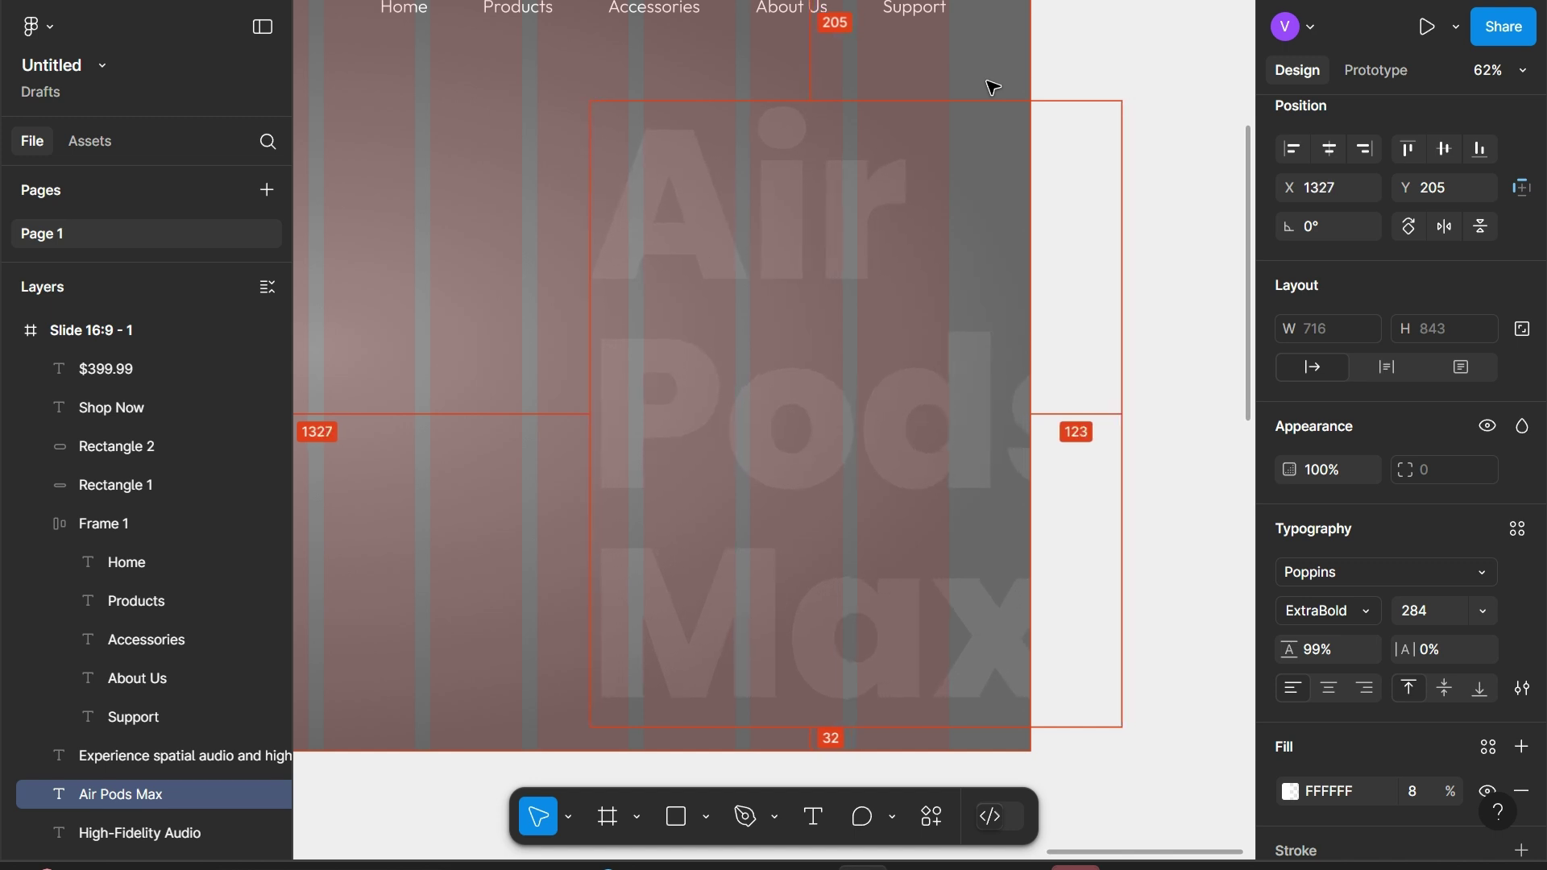
key(Left)
key(Left)
key(Left)
key(Left)
key(Left)
key(Left)
key(Left)
key(Left)
key(Left)
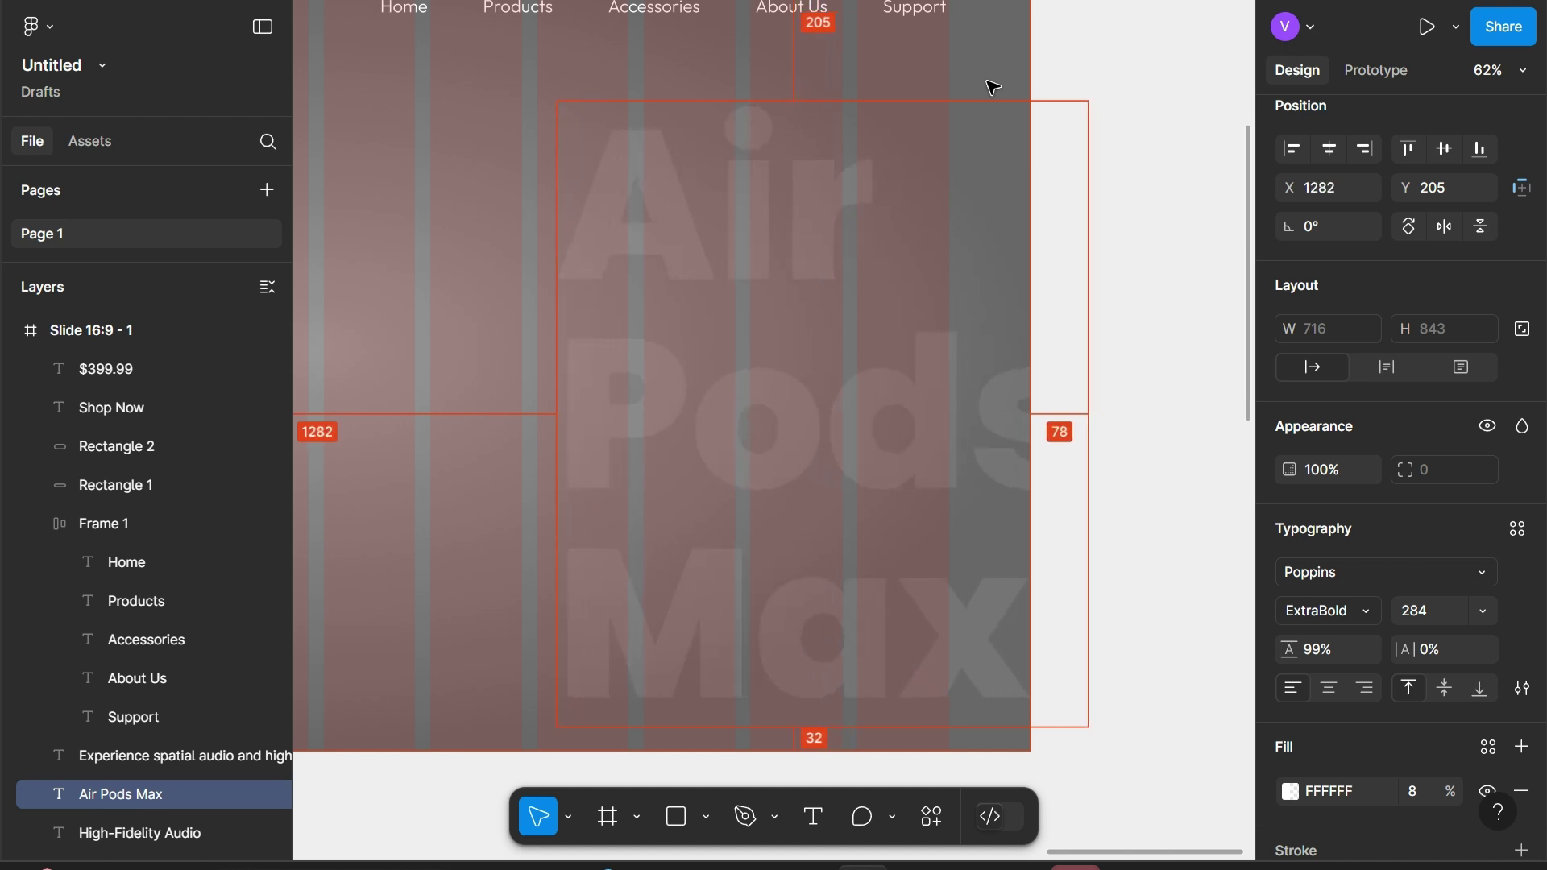
key(Left)
key(Right)
key(Right)
key(Right)
key(Right)
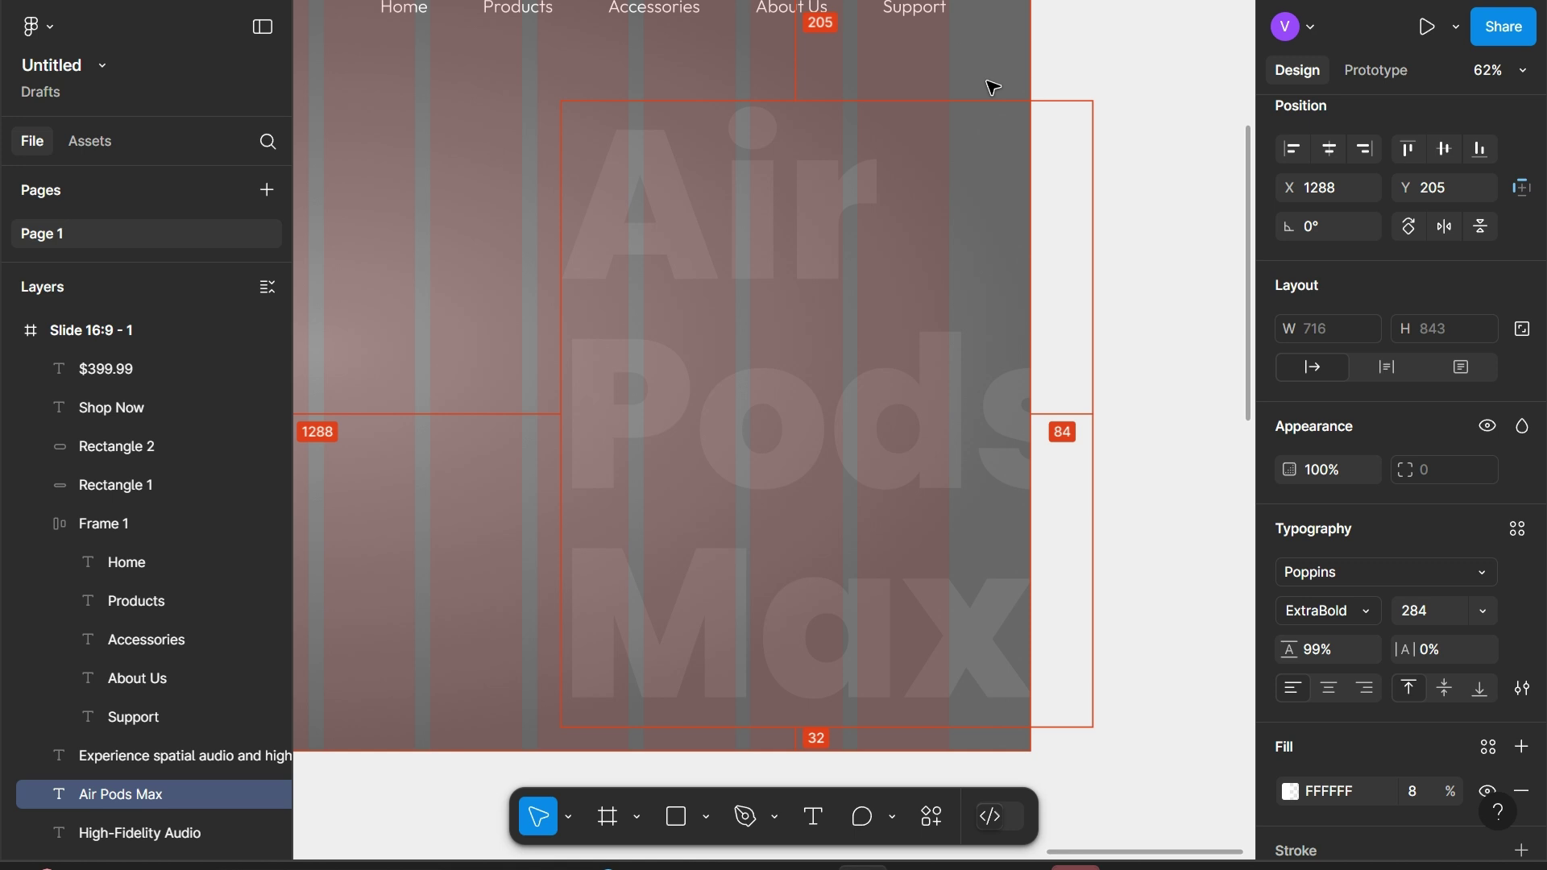
scroll(993, 87, up, 1)
key(alt)
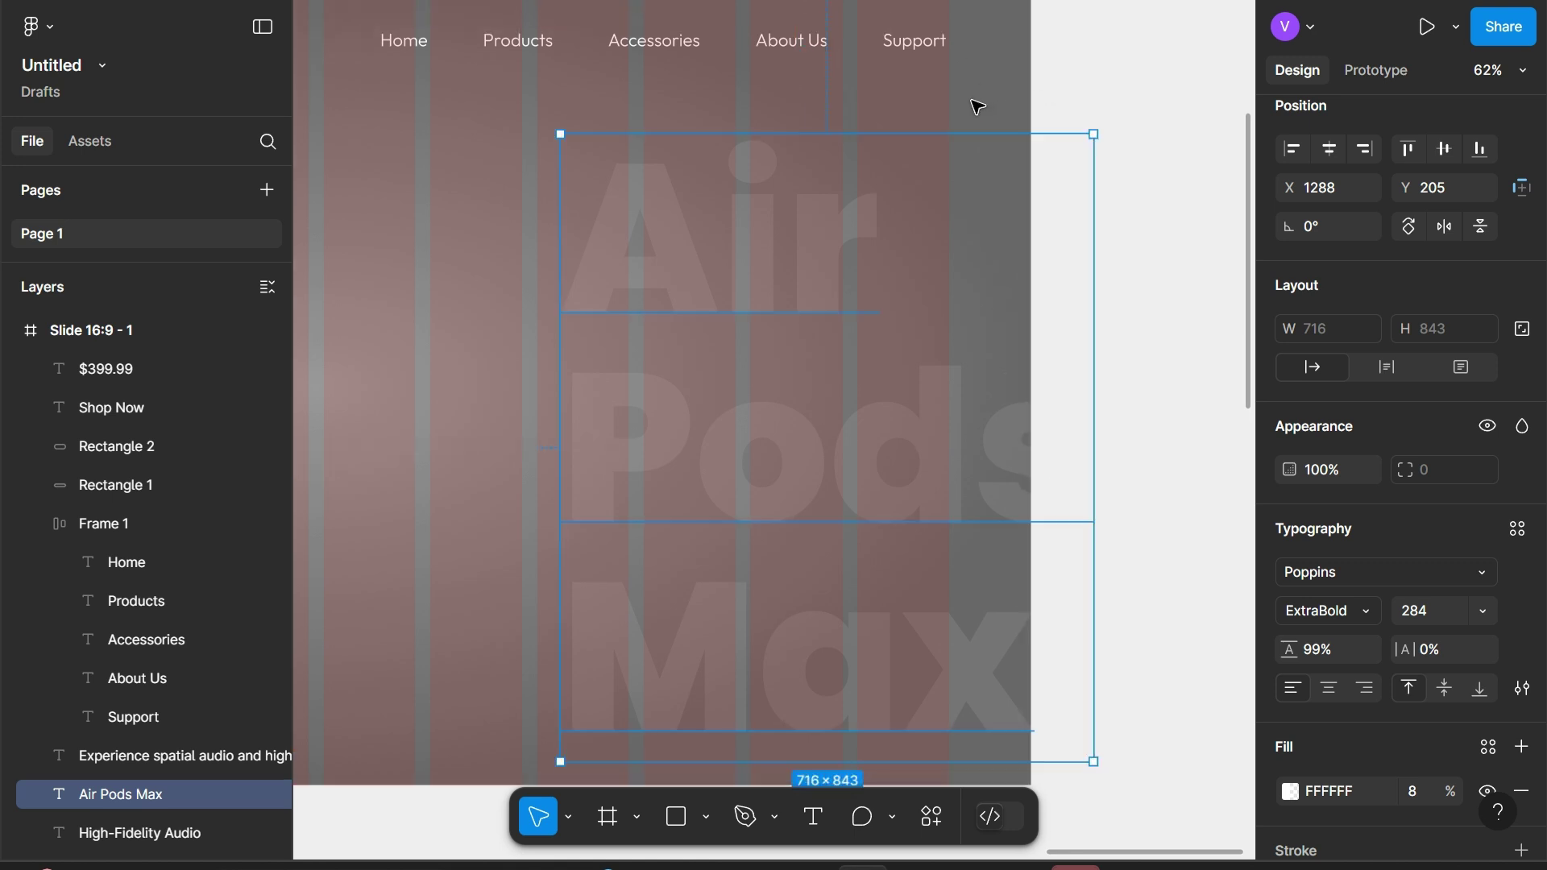
scroll(978, 107, down, 2)
scroll(977, 106, down, 2)
scroll(977, 107, down, 2)
Make the dark grey, lilac and blue front-view headphone images into Component 1
scroll(978, 107, down, 1)
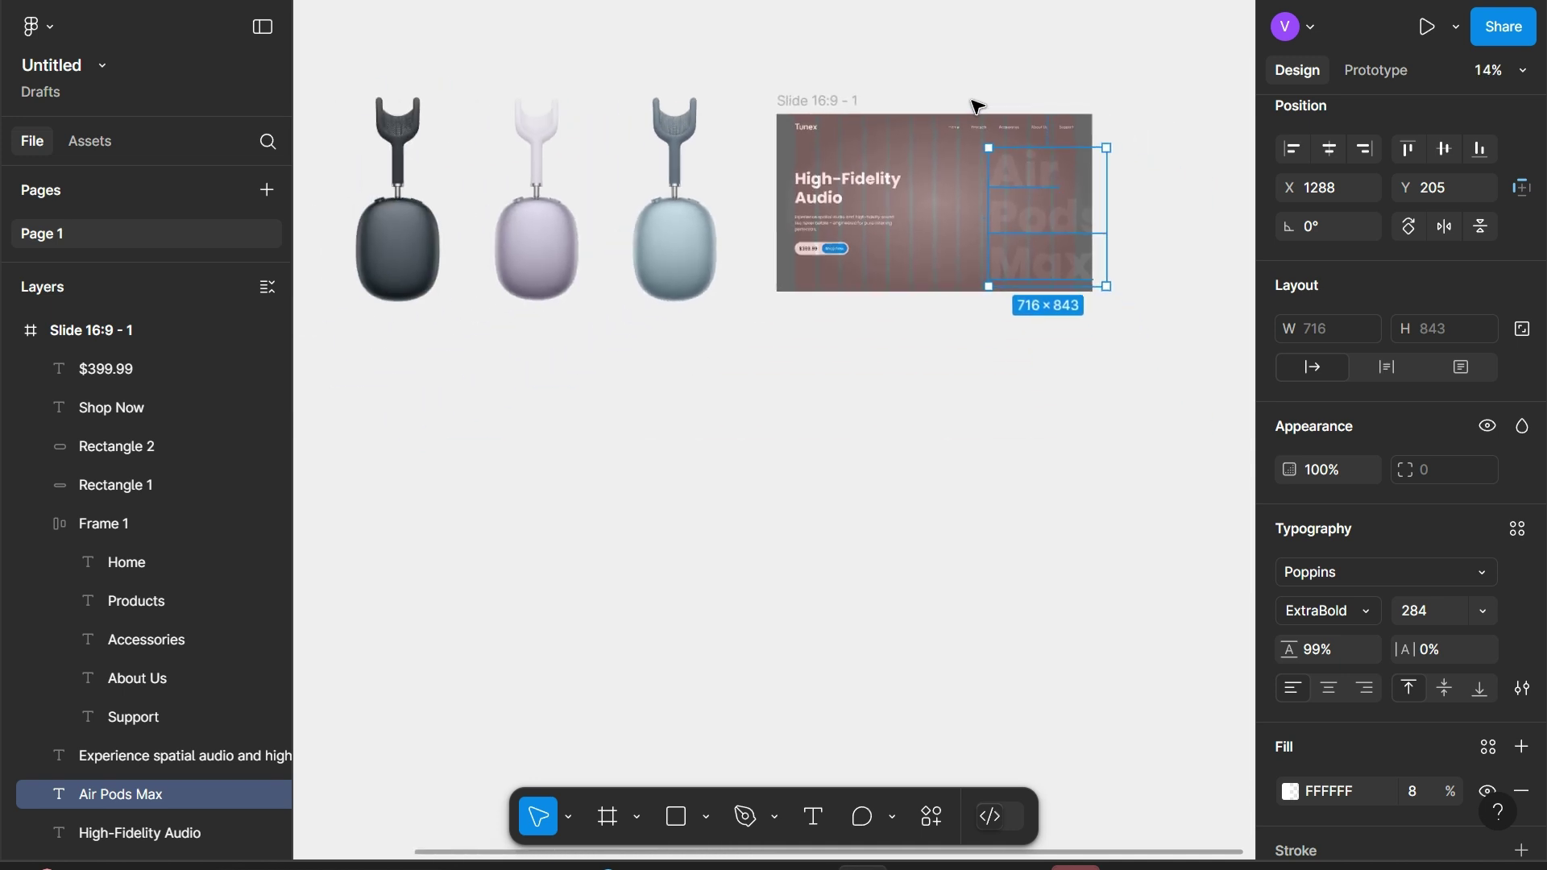
scroll(612, 175, left, 5)
click(612, 175)
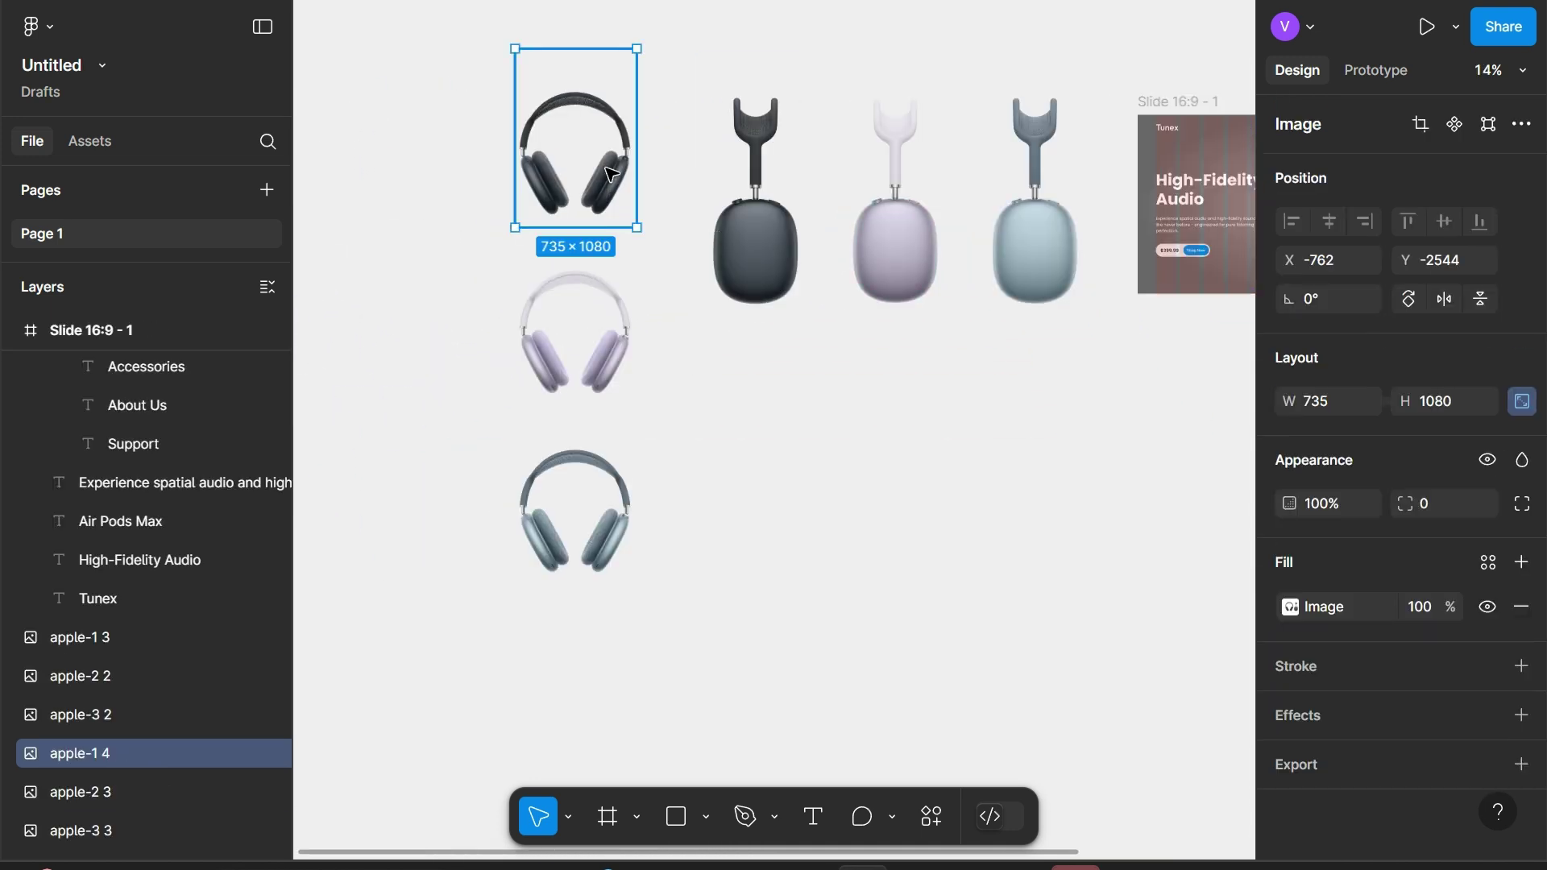
shift+click(598, 301)
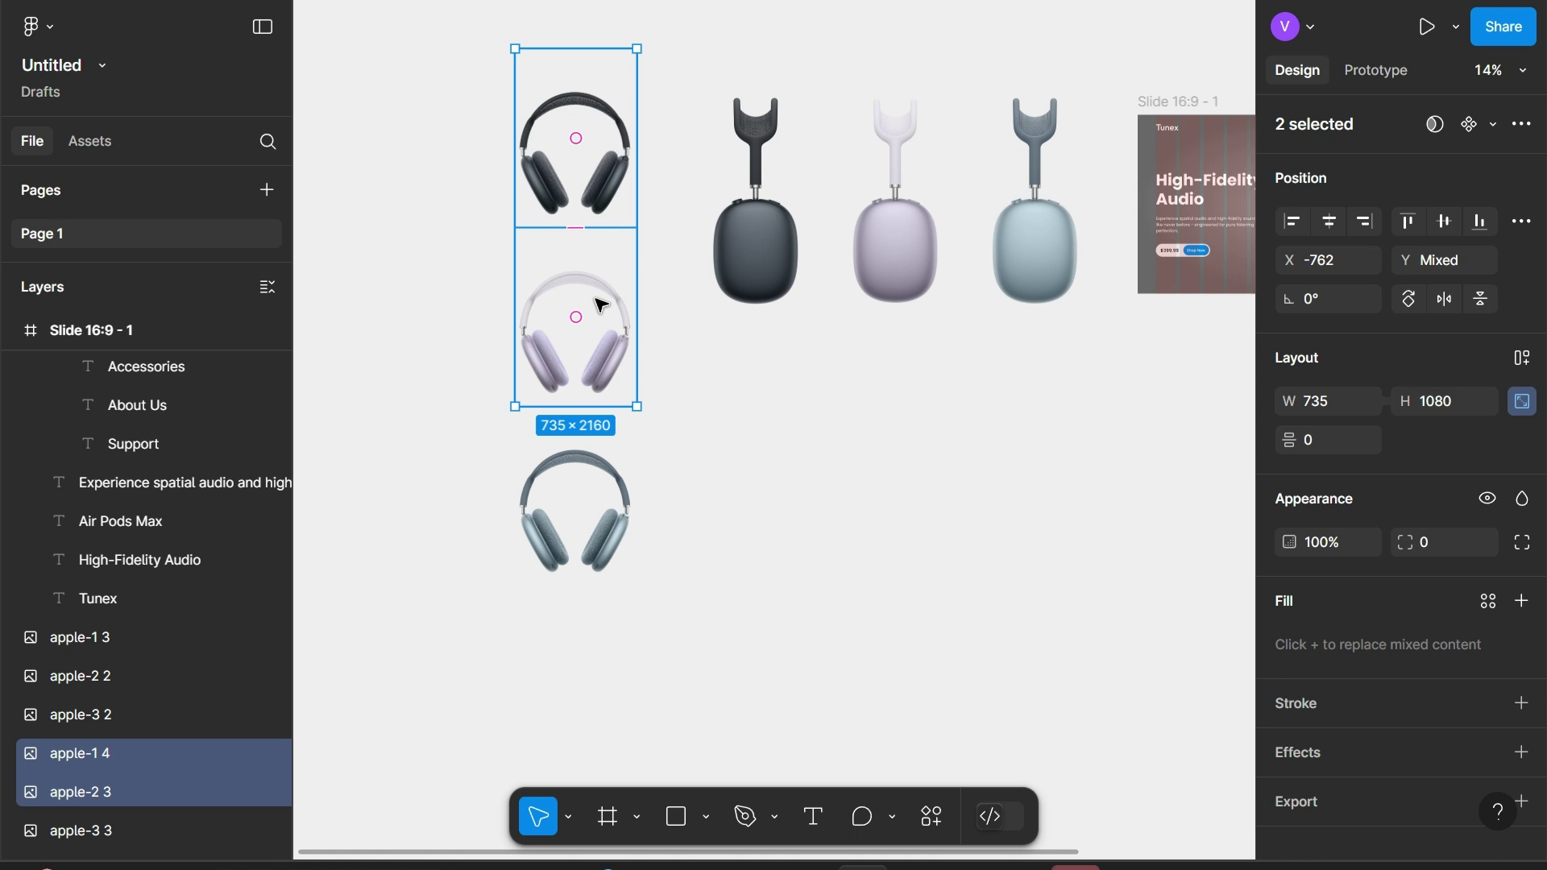
ctrl+scroll(602, 304, up, 1)
shift+click(597, 484)
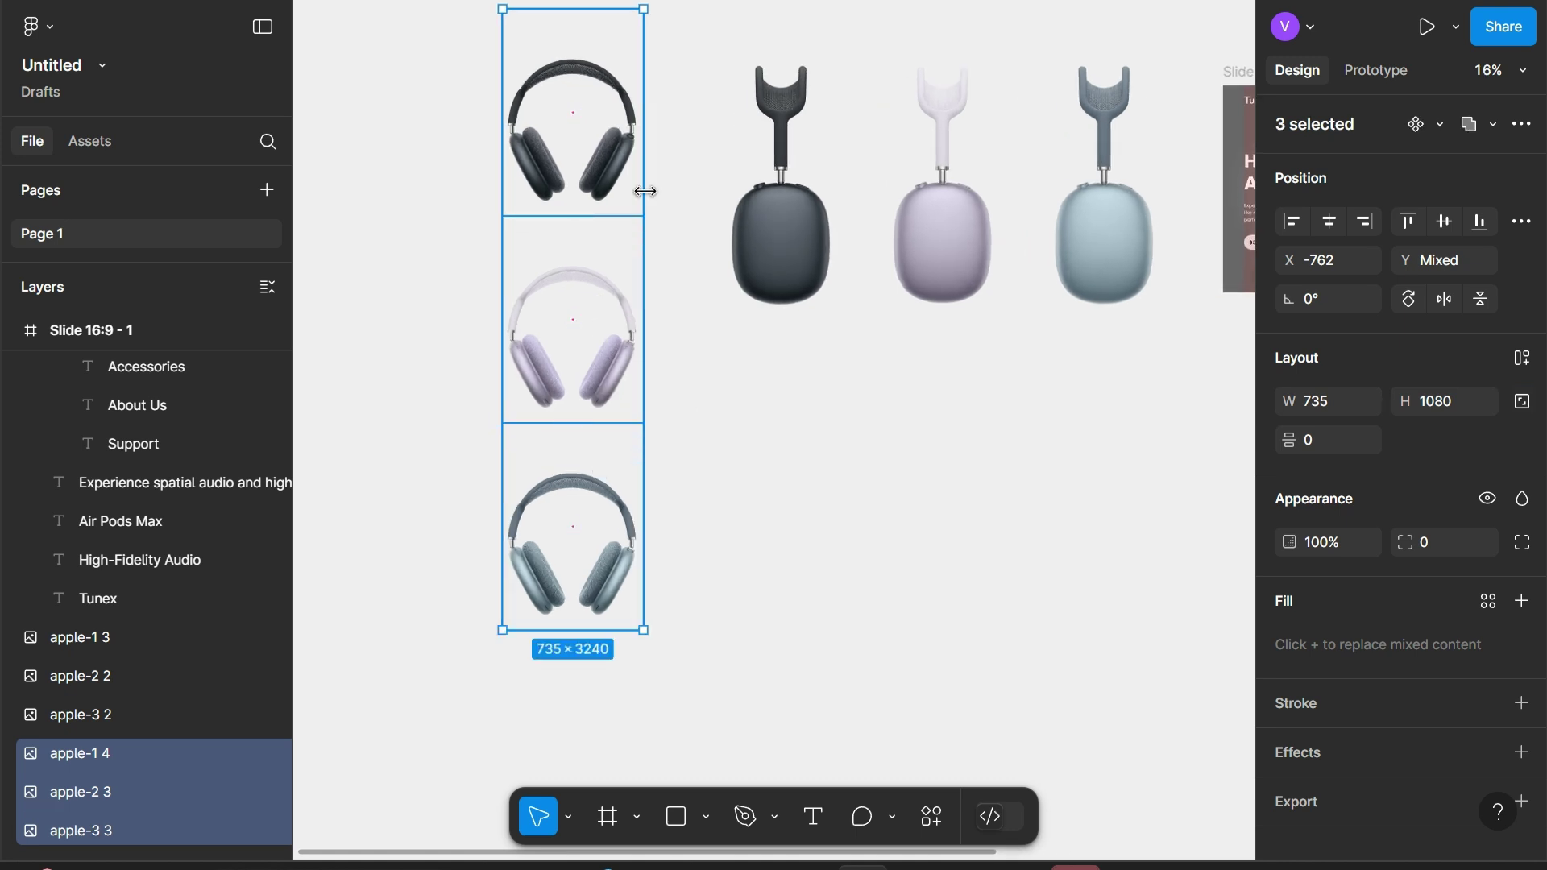
click(1421, 125)
Drag Component 1 into the slide frame over the Air Pods Max text
ctrl+scroll(892, 304, down, 2)
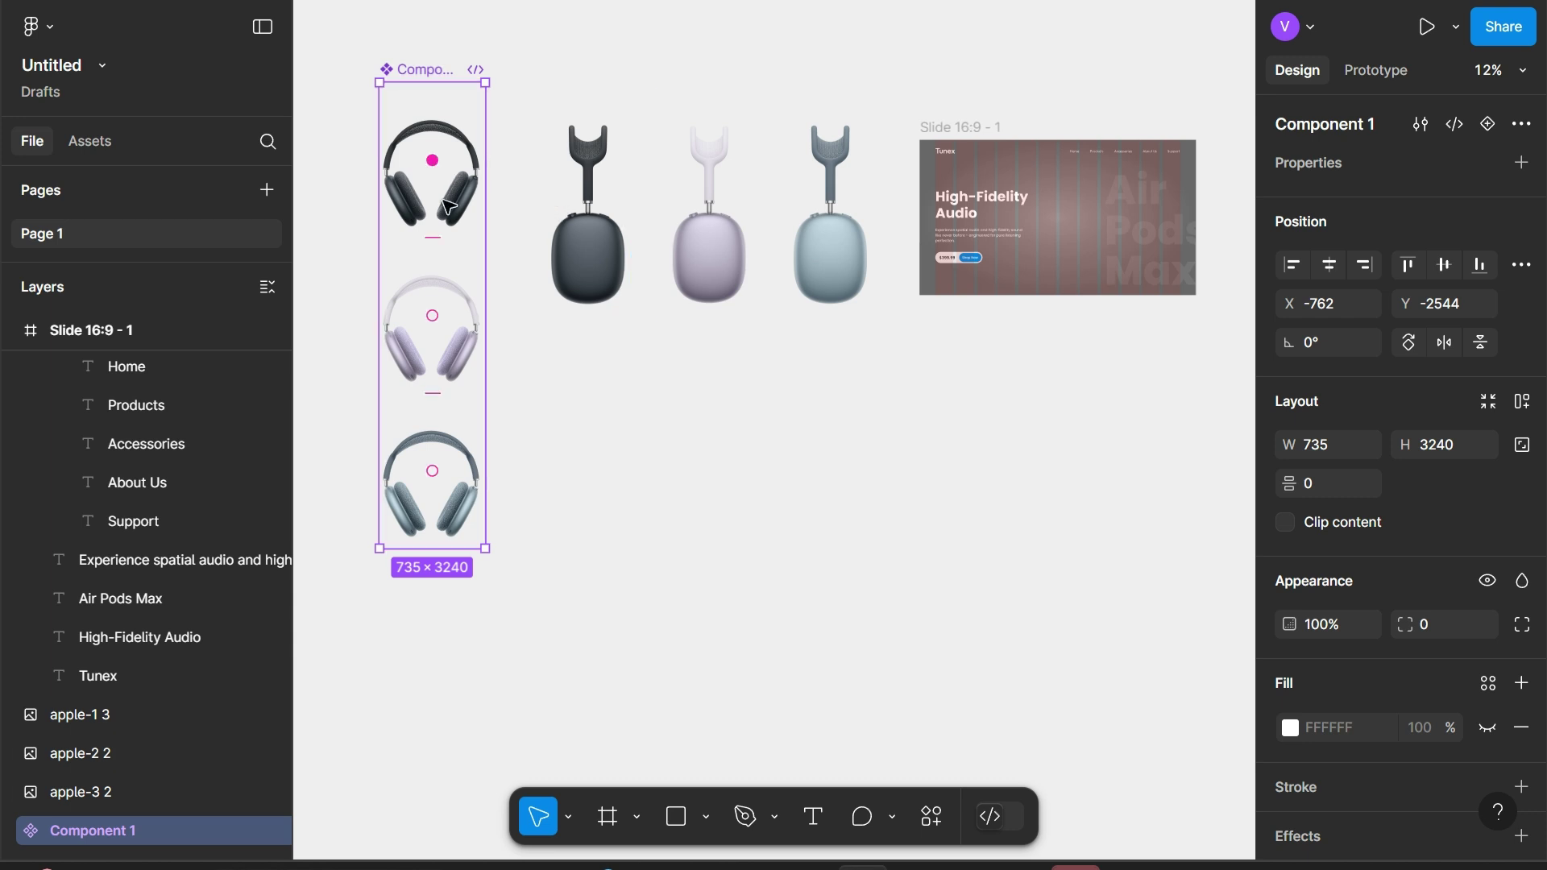
drag(433, 173, 467, 246)
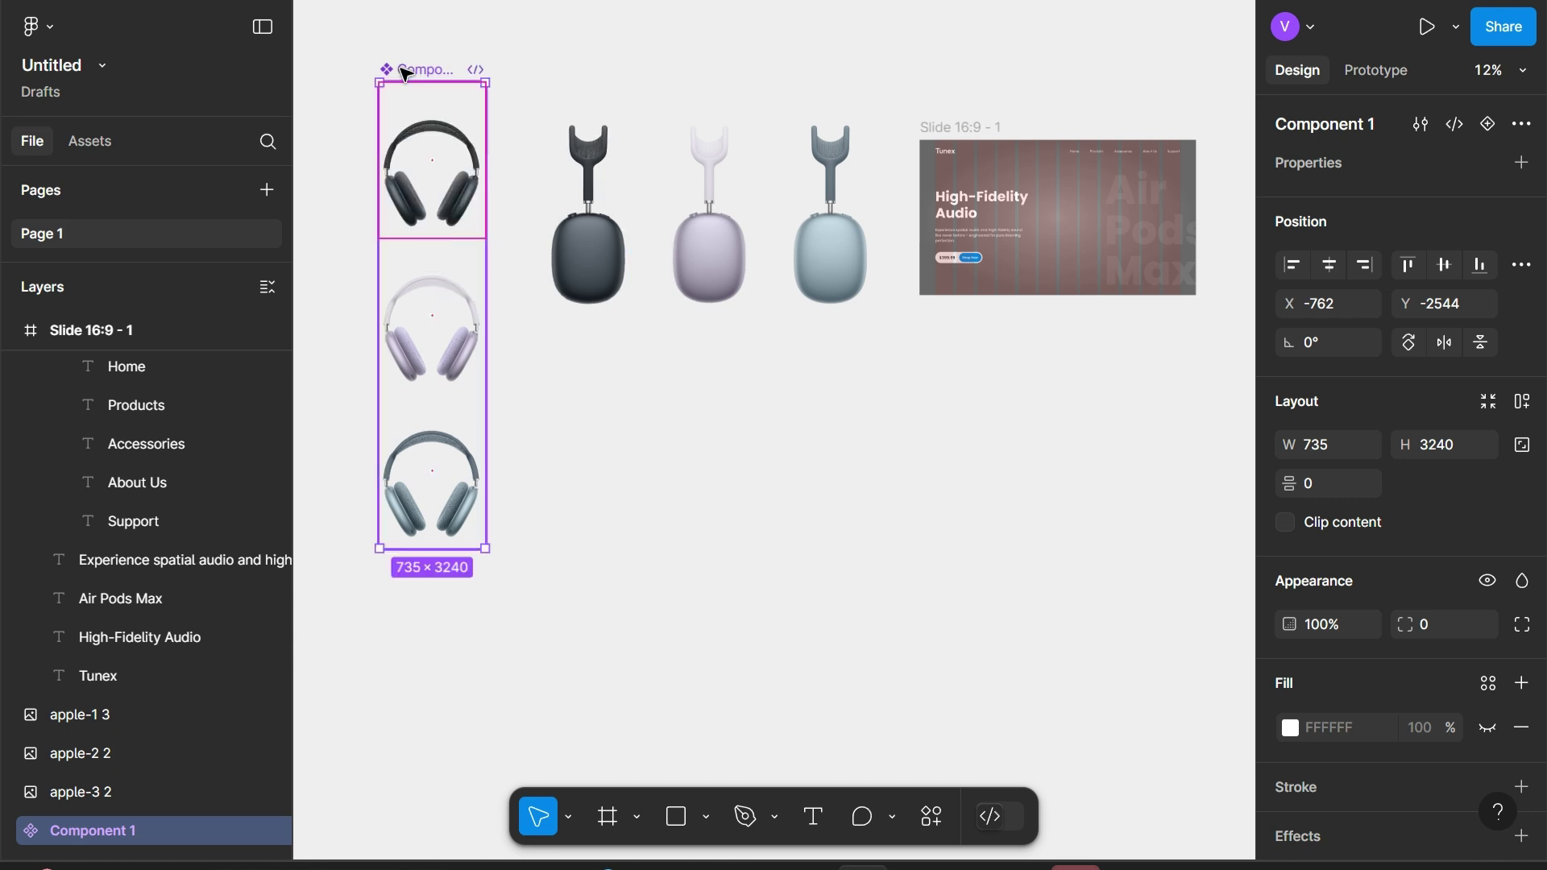
mouse_move(393, 75)
mouse_down()
mouse_move(1148, 283)
mouse_move(1068, 165)
mouse_up()
Align Component 1 to the slide's top and right, then push it right to 1552, 0
scroll(1075, 160, up, 2)
scroll(1075, 159, right, 3)
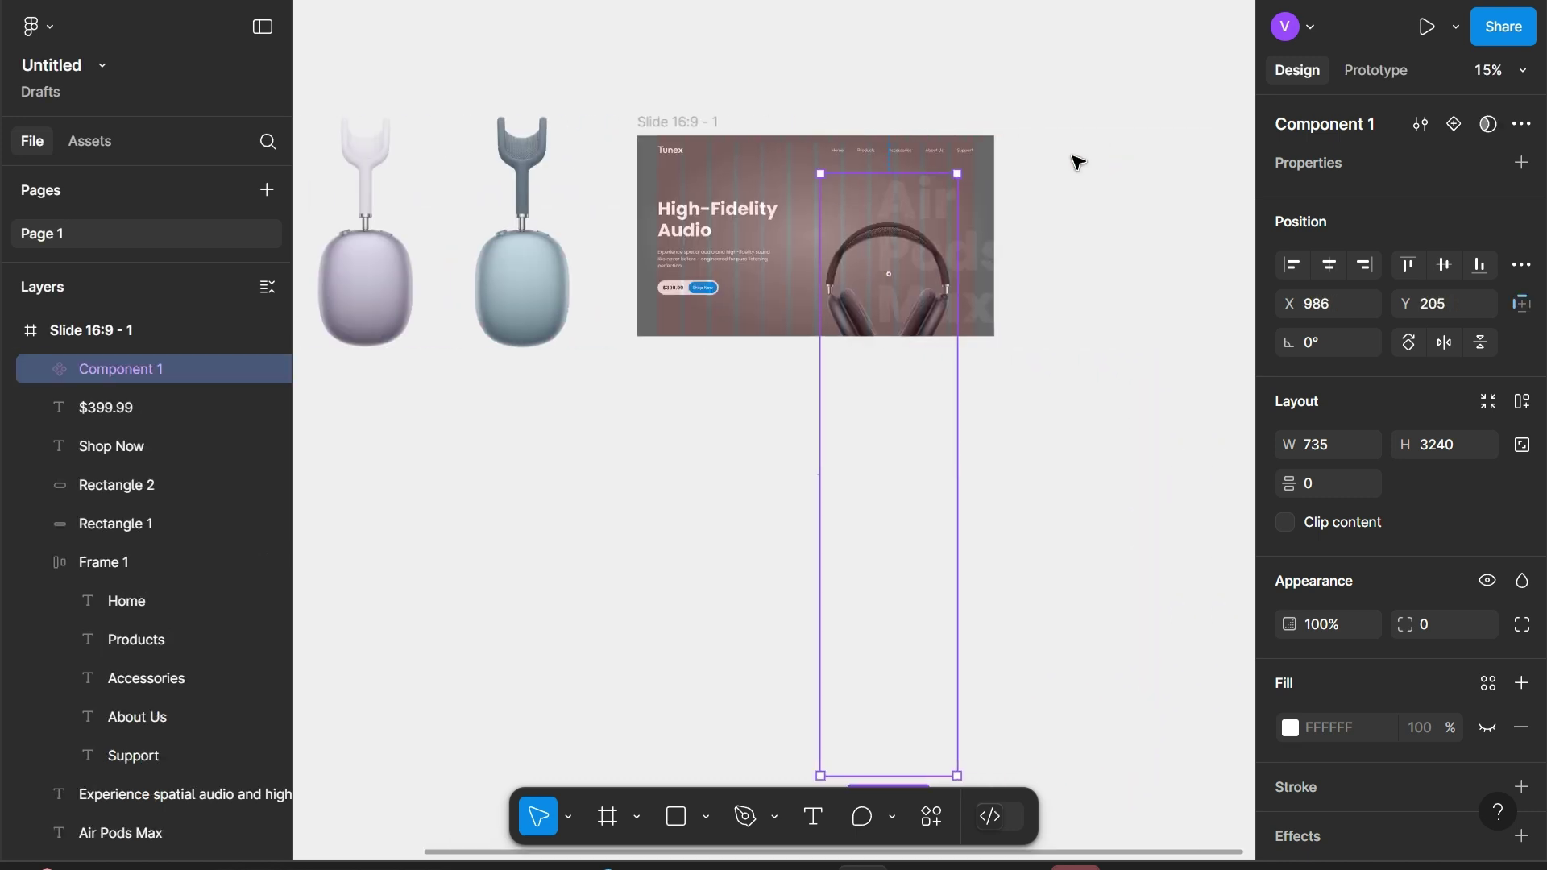
click(1364, 266)
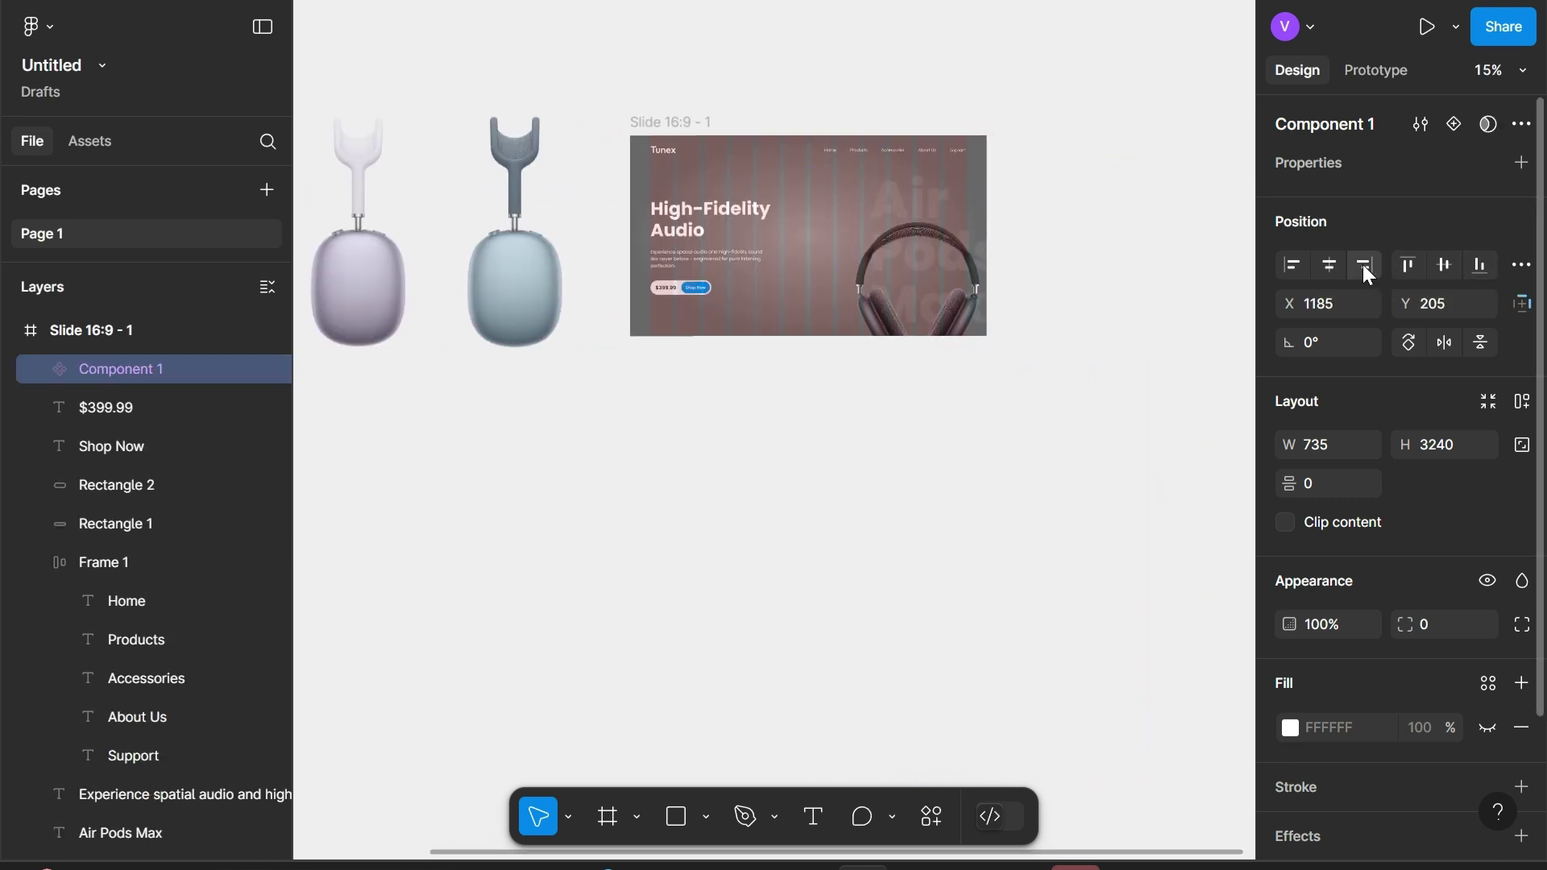
click(1407, 271)
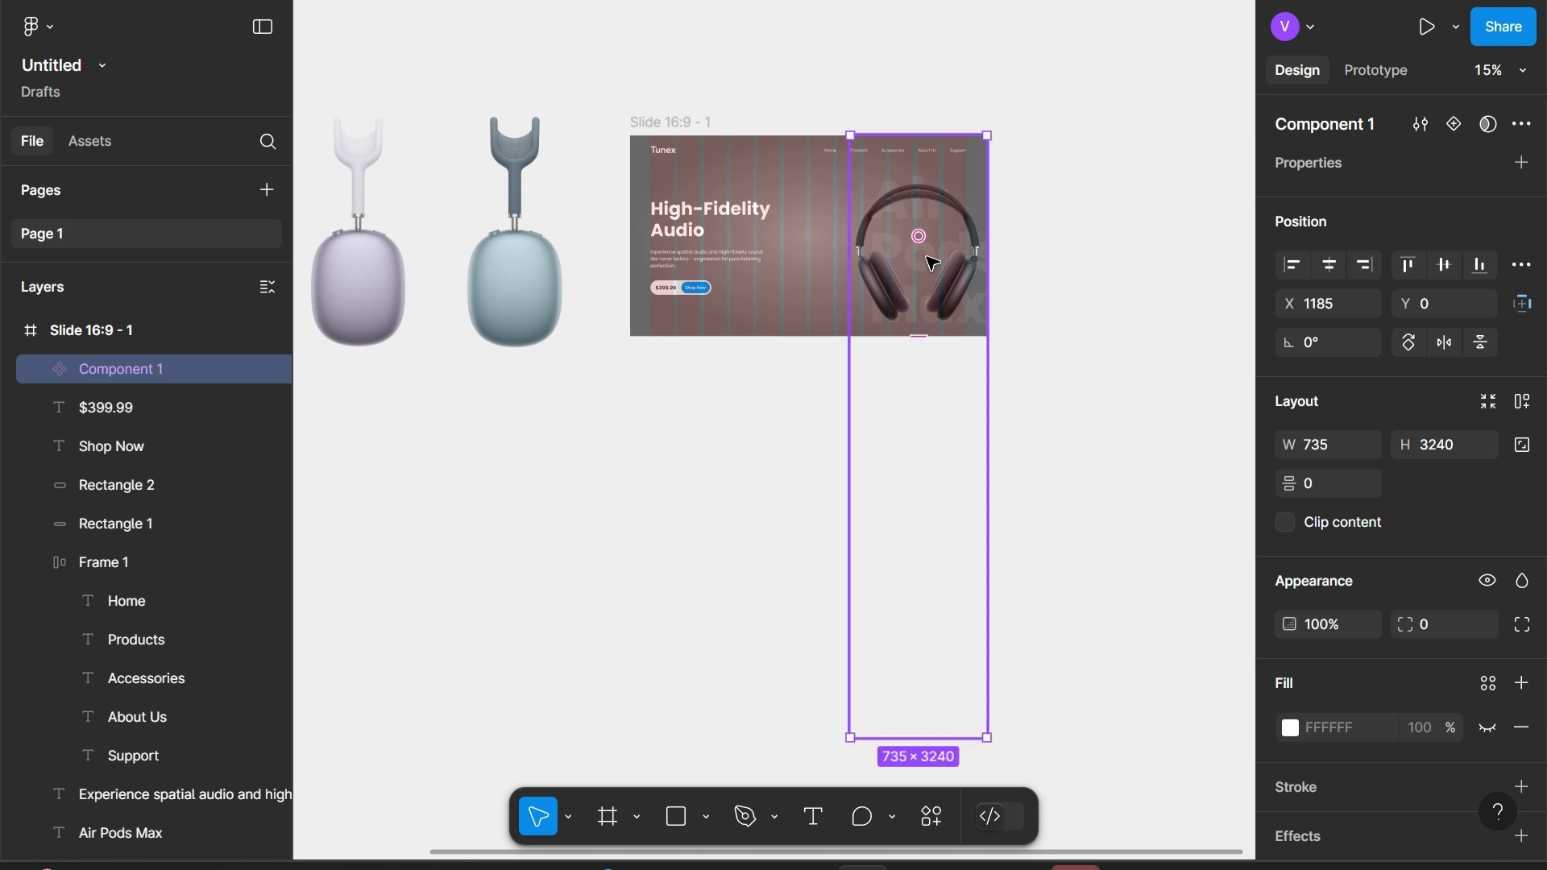
drag(892, 266, 939, 268)
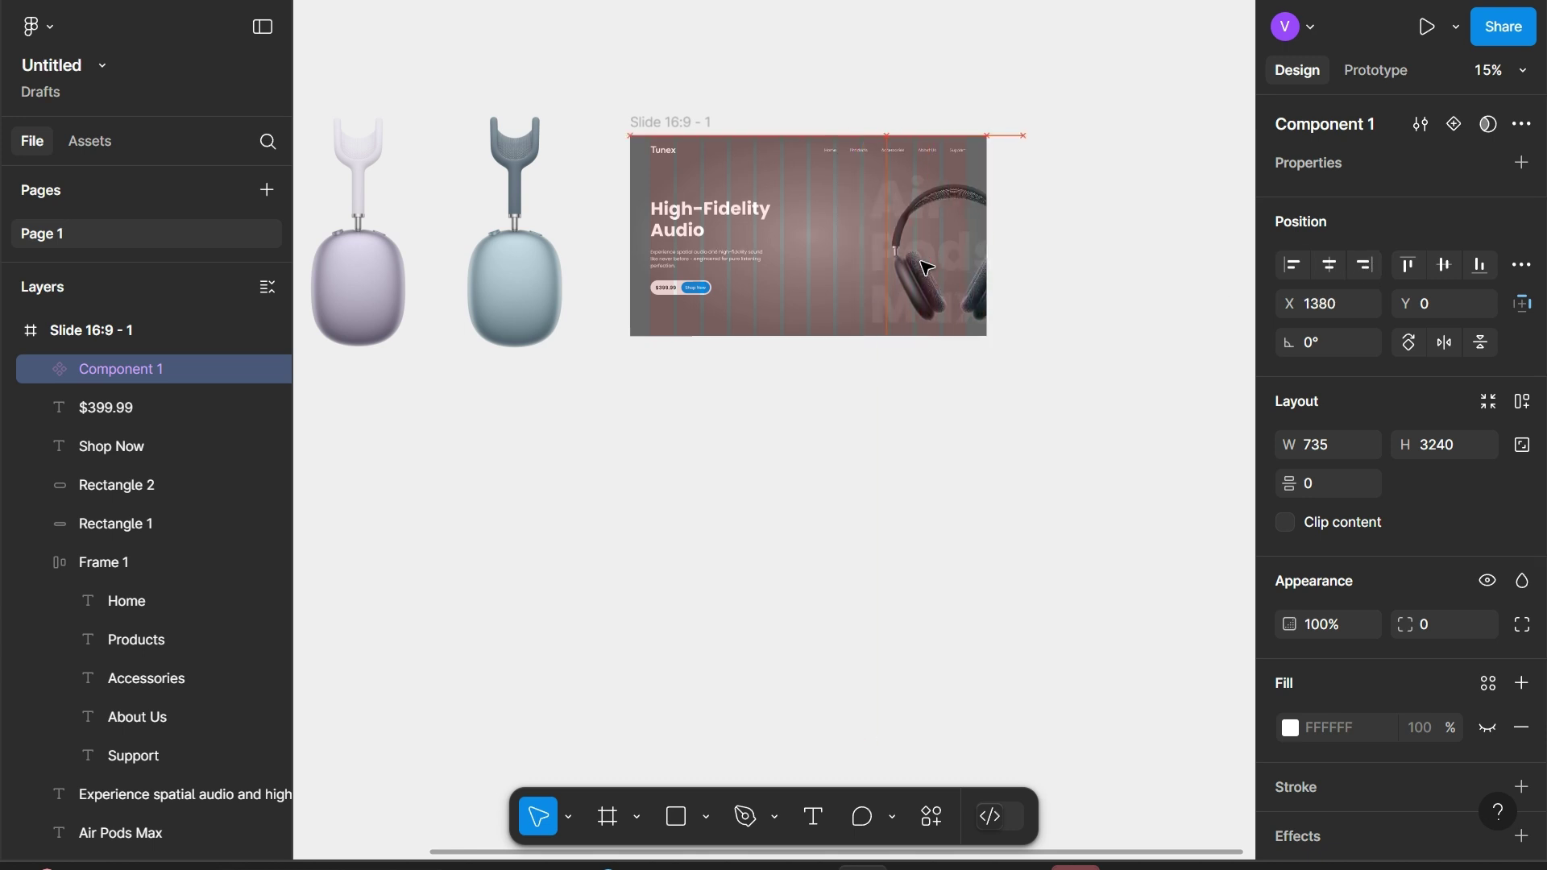
scroll(919, 266, right, 2)
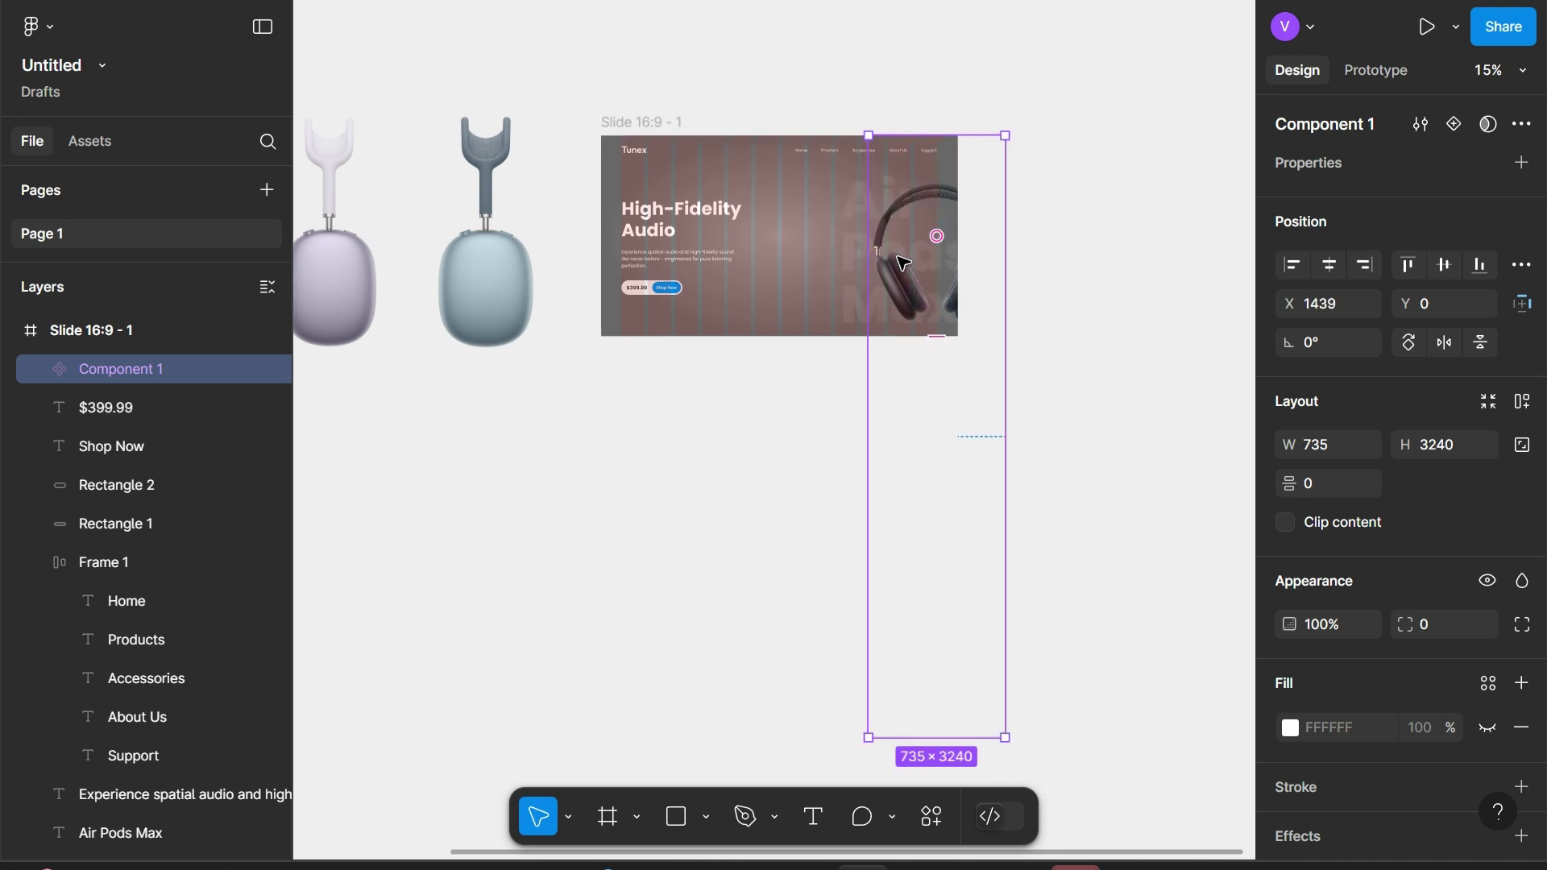
scroll(904, 265, up, 3)
scroll(900, 259, right, 4)
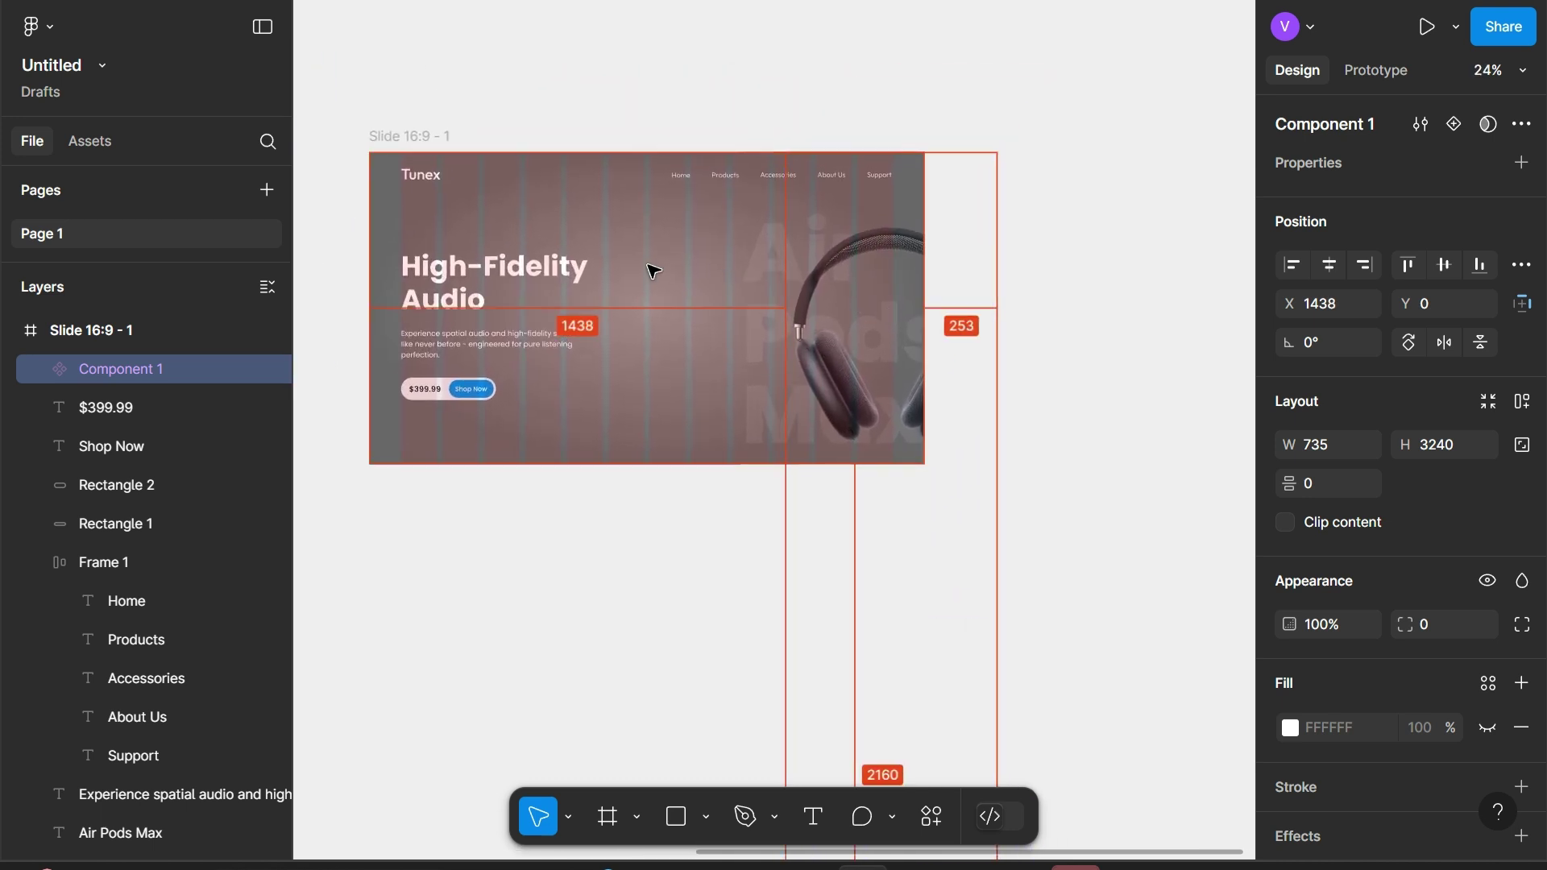
key(Right)
key(Right)
key(Right)
key(Right)
key(Right)
key(Right)
key(Right)
key(Right)
key(Right)
key(Right)
key(Right)
key(Right)
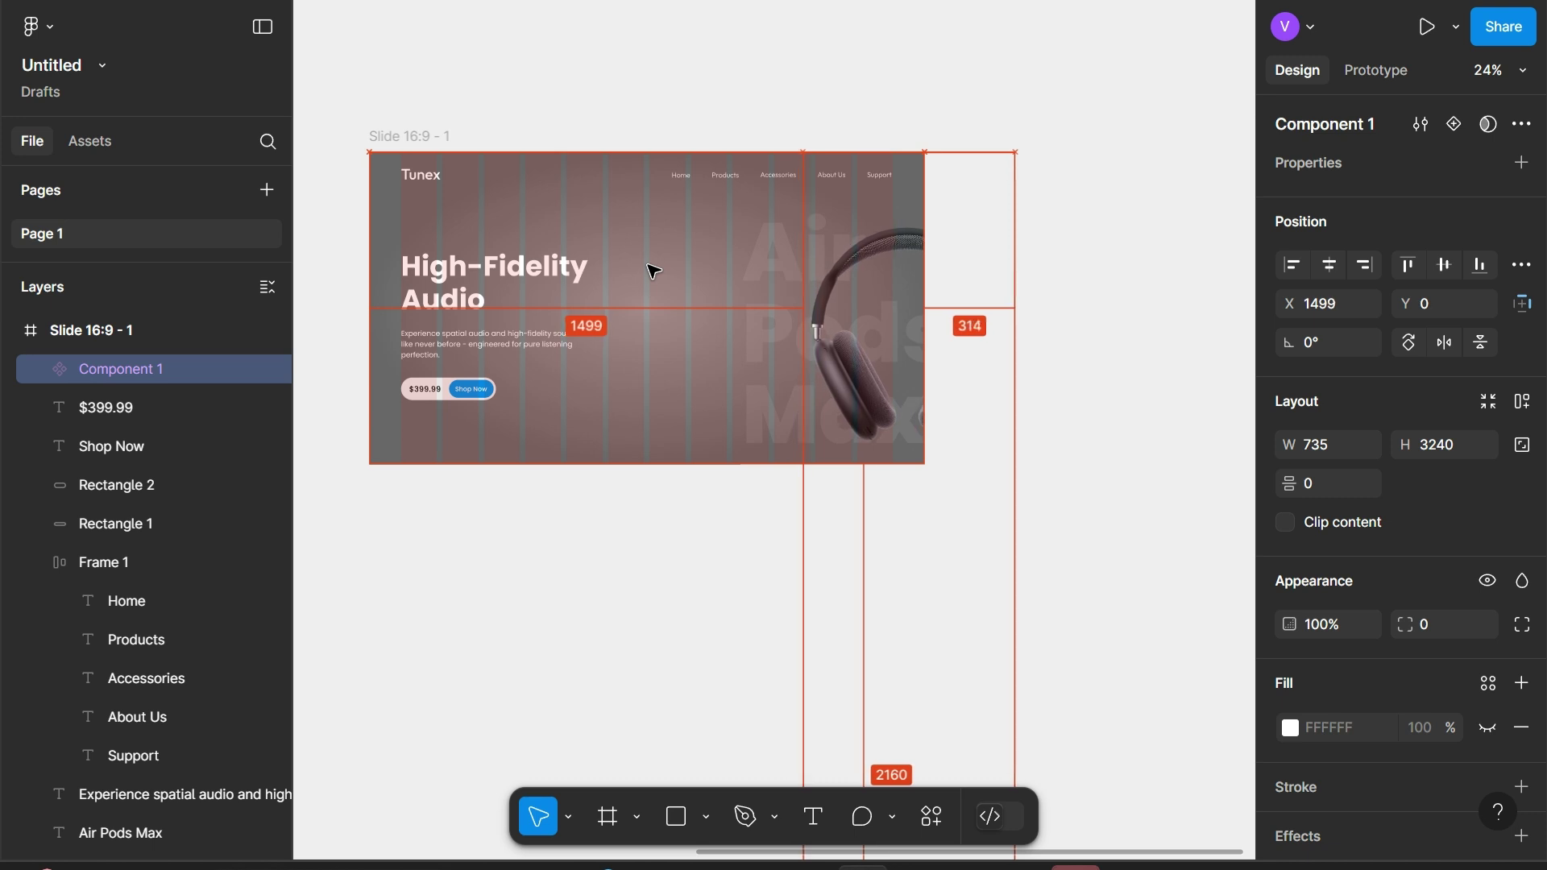
key(Right)
key(Right)
key(Right)
key(Right)
key(Right)
key(Right)
key(Right)
key(Right)
key(Right)
key(Right)
key(Right)
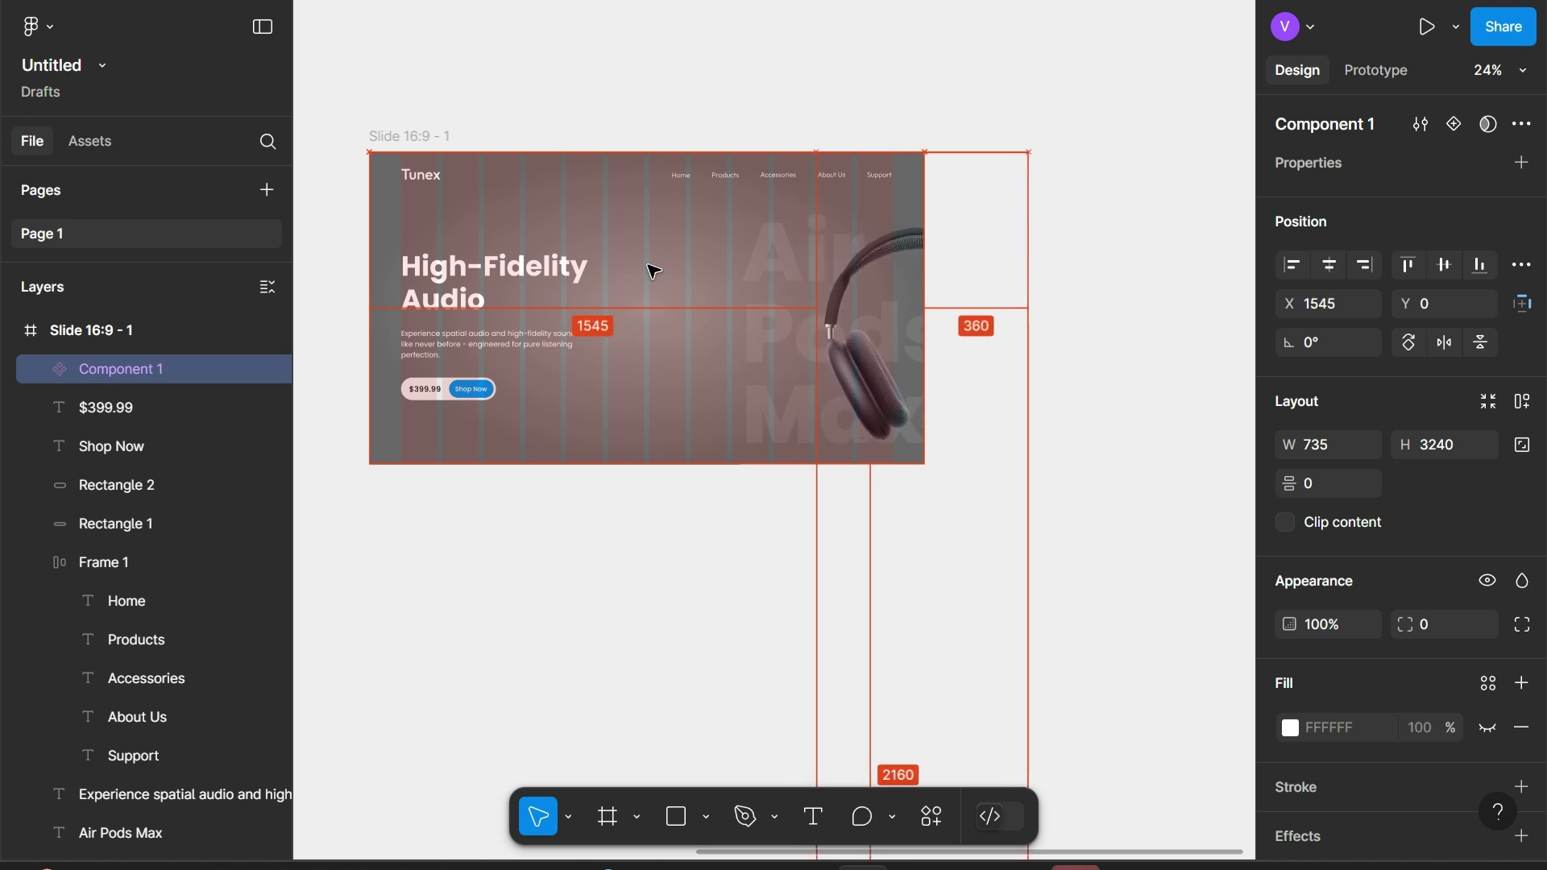
key(Right)
key(Right)
key(Right)
key(Right)
key(Right)
key(Right)
key(Right)
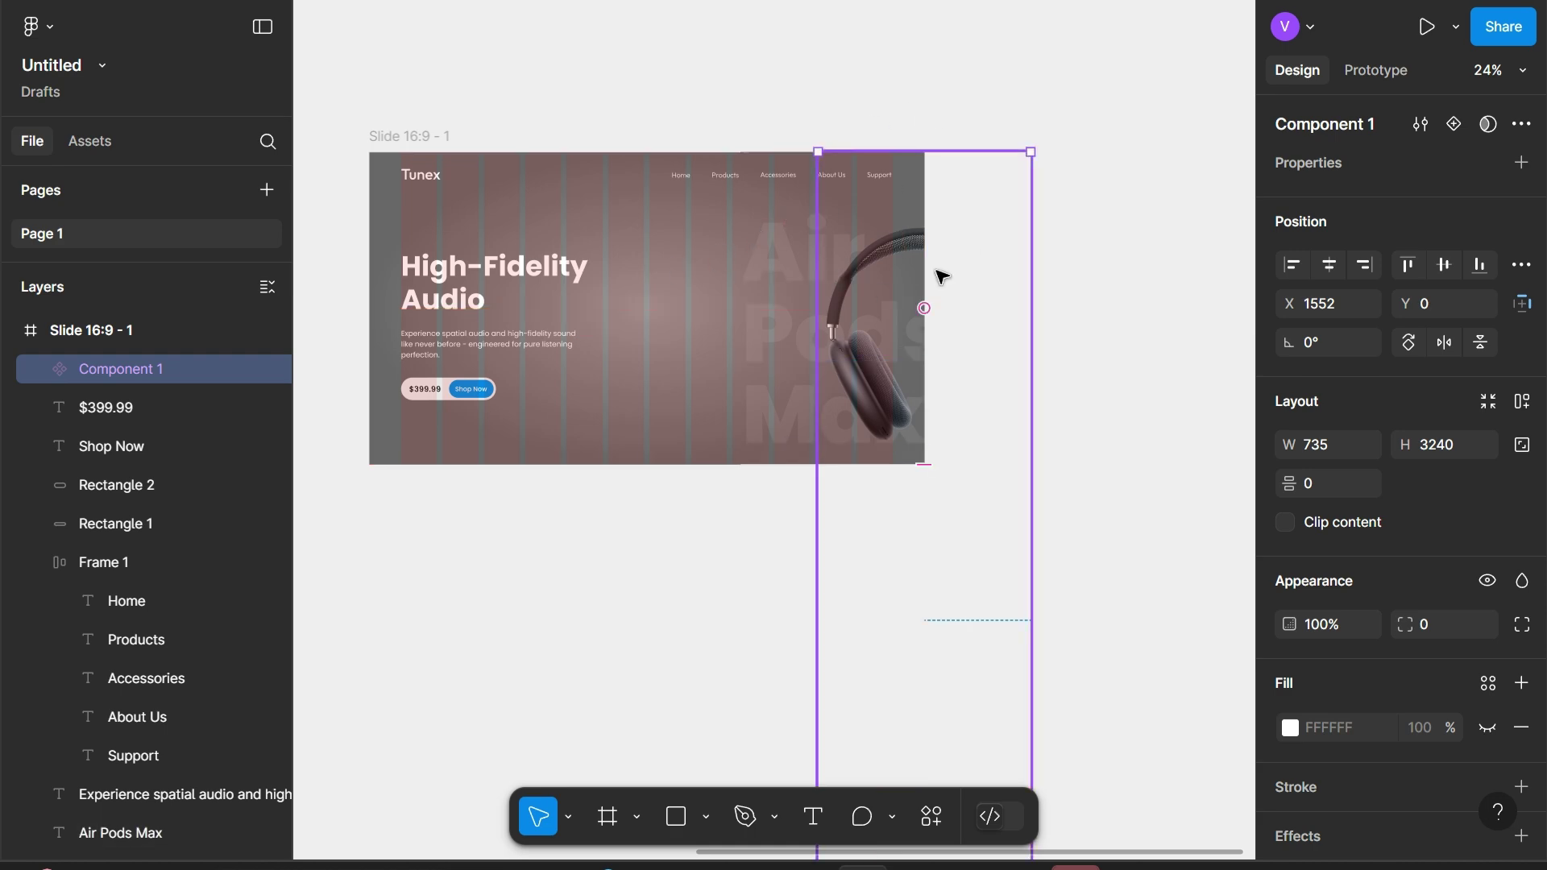
Preview the slide as a full-screen presentation, then return to editing
key(ctrl+alt+Return)
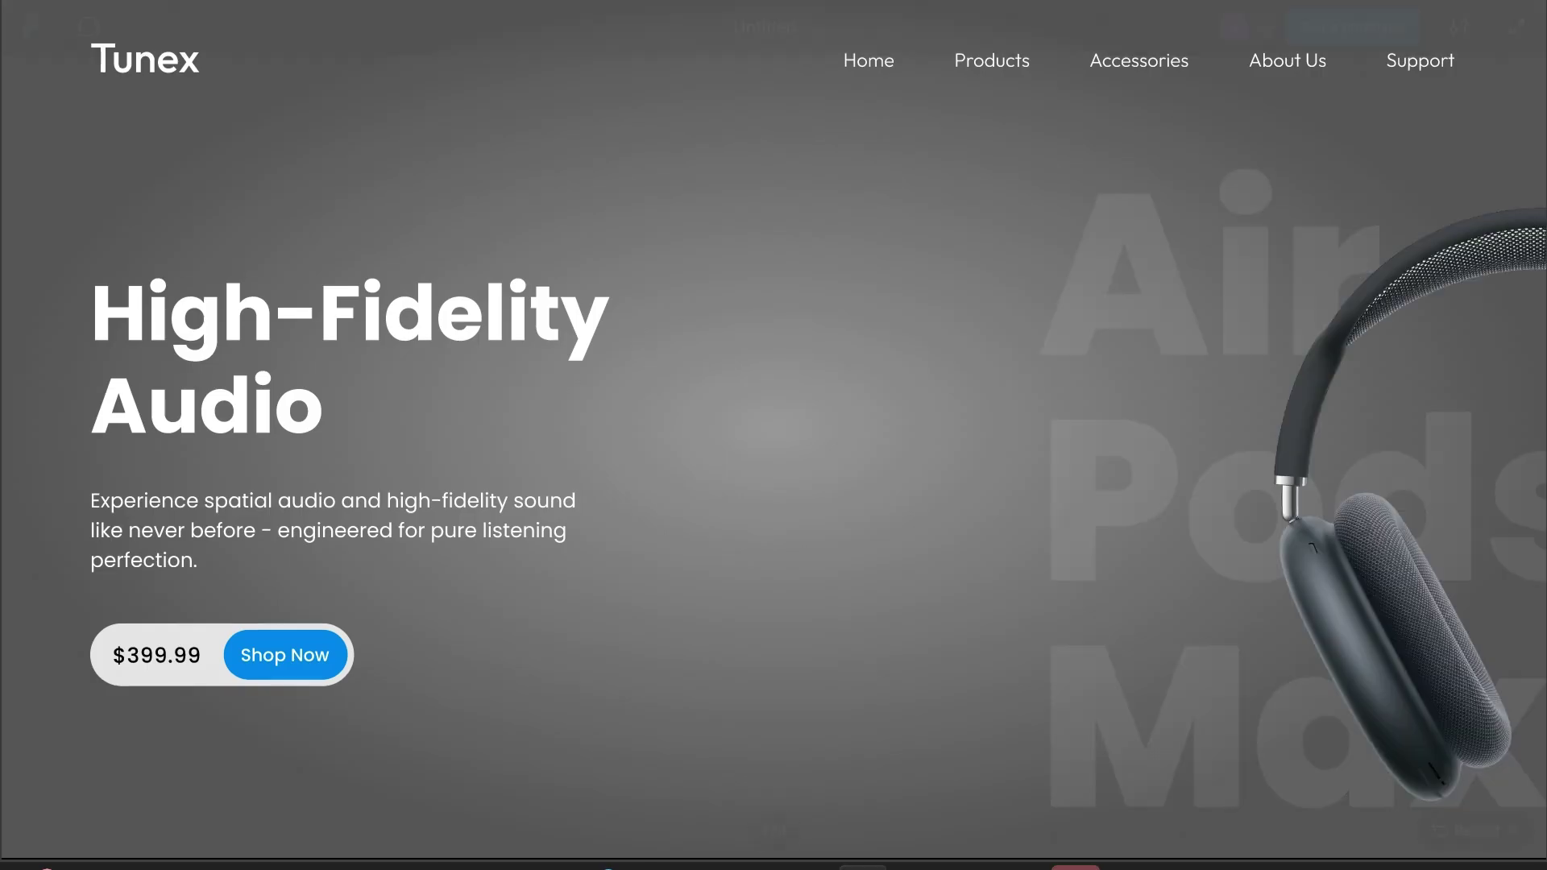
key(Escape)
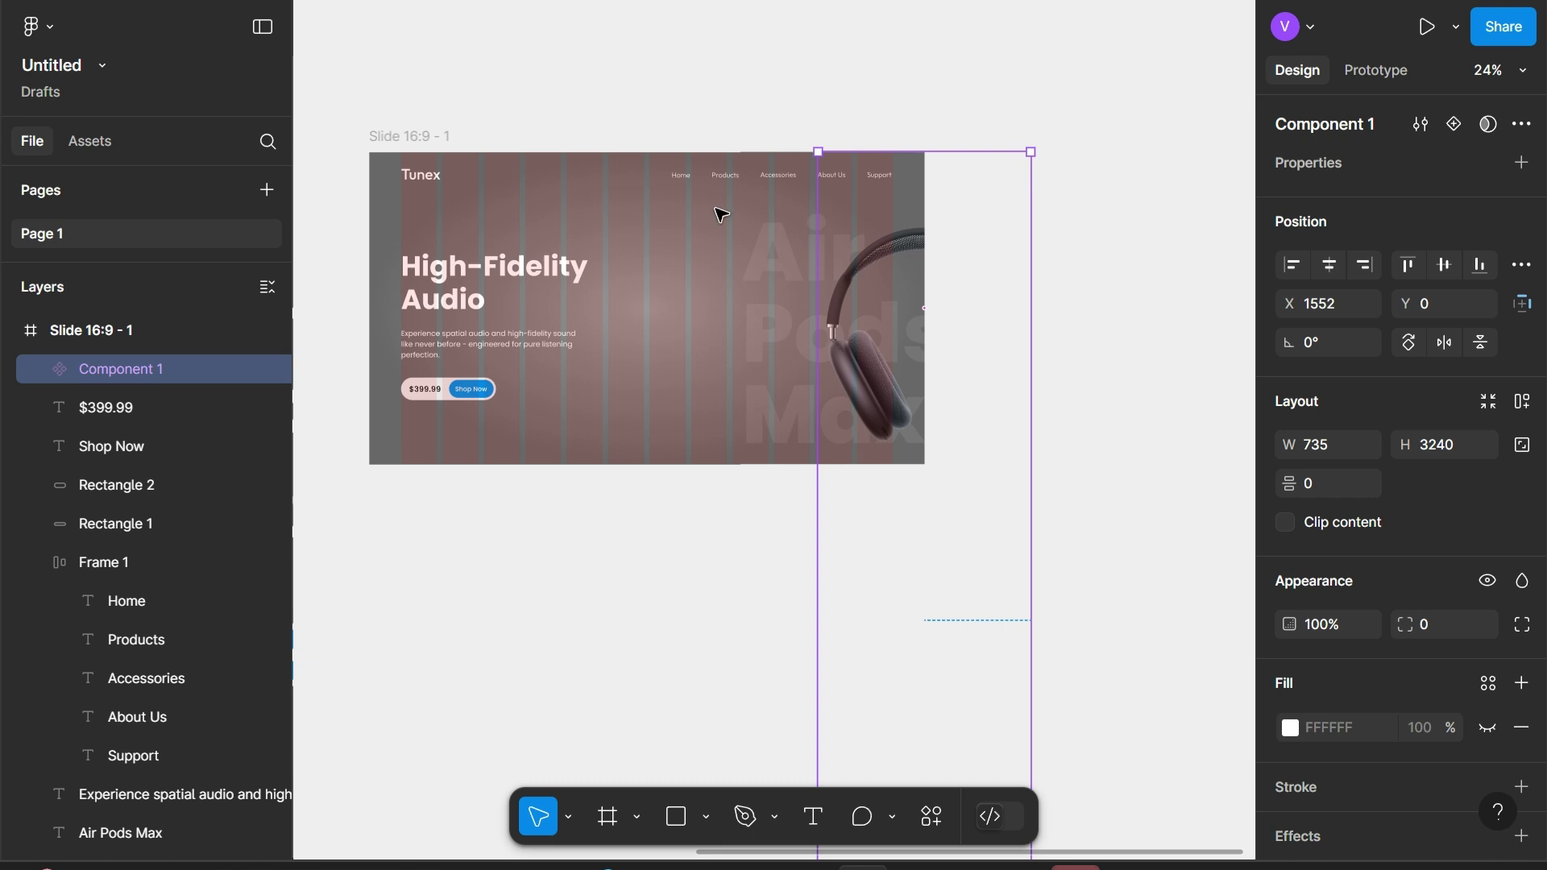
scroll(635, 210, left, 5)
scroll(633, 212, down, 5)
Stack the purple and blue headphone images in a column below the black one
click(621, 246)
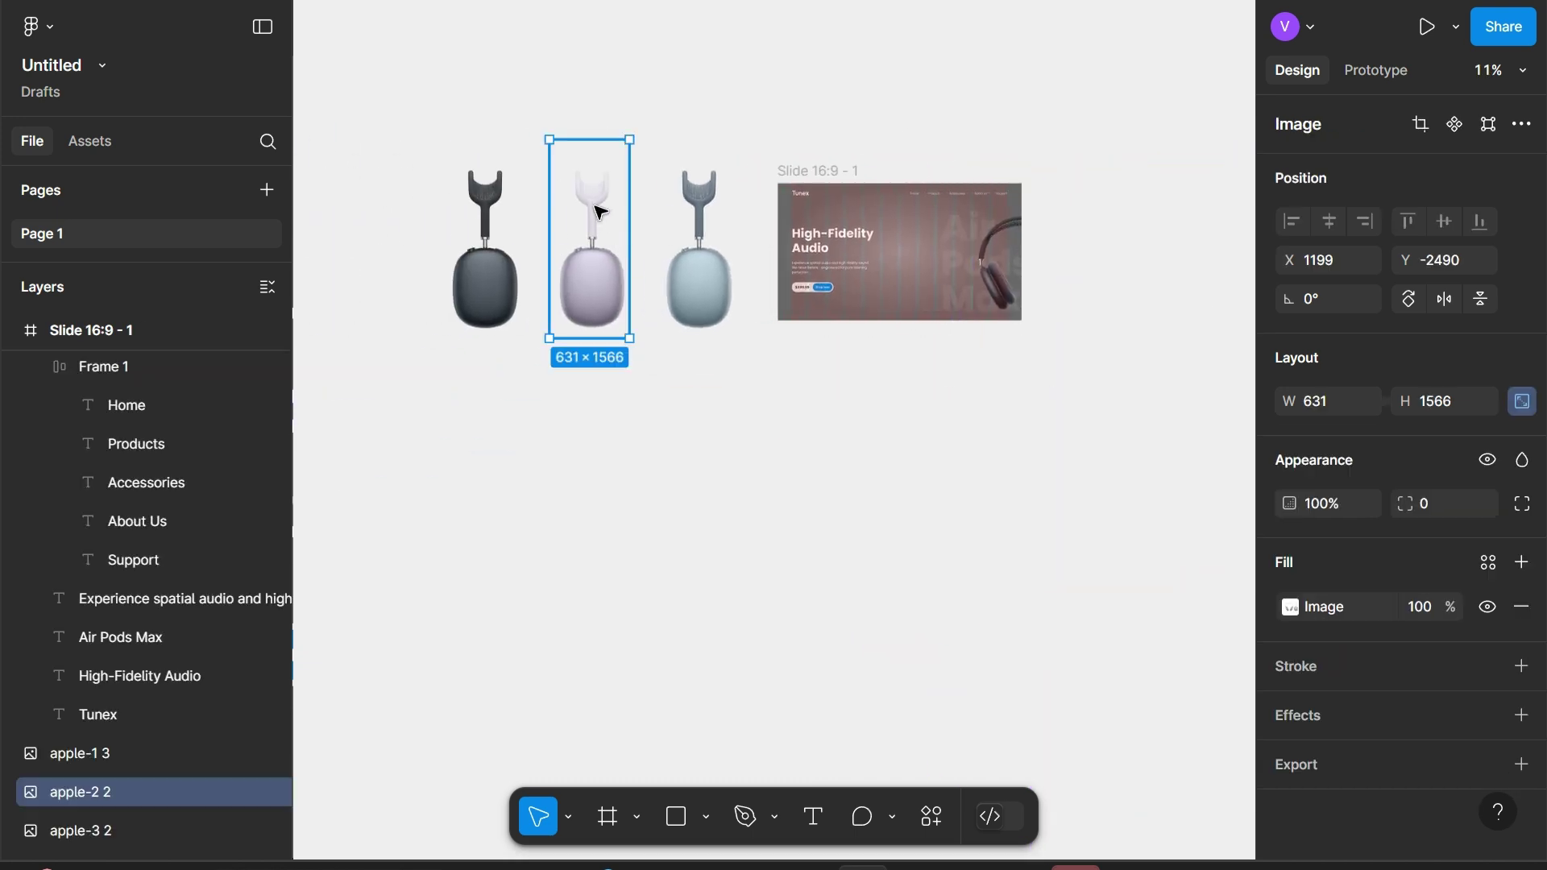
mouse_move(594, 211)
mouse_down()
mouse_move(482, 433)
mouse_move(492, 413)
mouse_up()
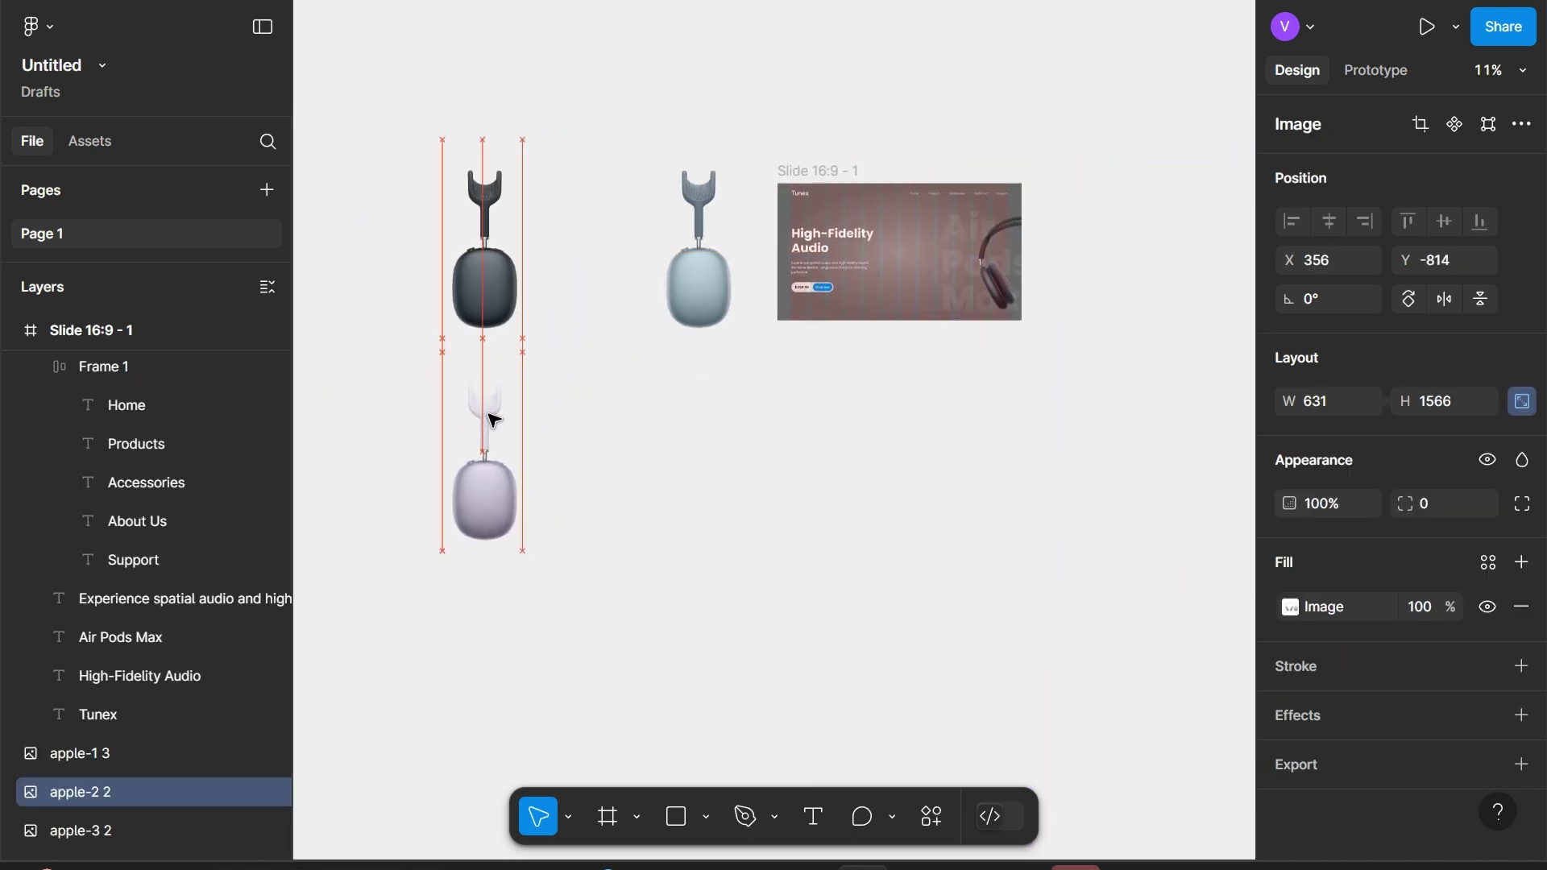
click(667, 252)
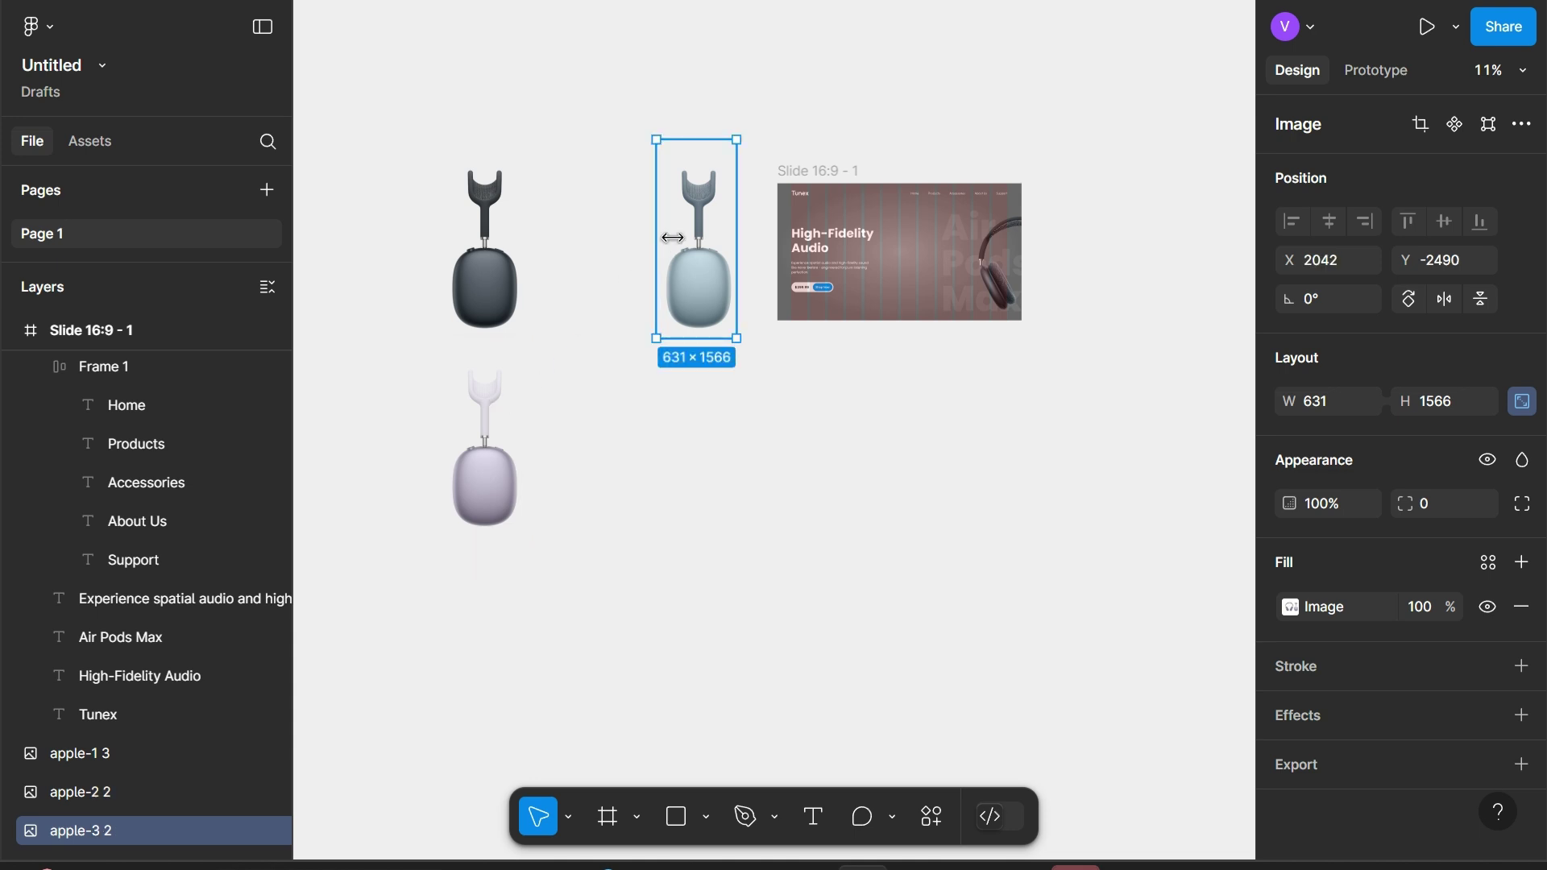
mouse_move(680, 294)
mouse_down()
mouse_move(489, 659)
mouse_move(494, 606)
mouse_move(495, 639)
mouse_up()
Make the three stacked headphones into Component 2 and drag it over the slide
click(494, 322)
shift+click(494, 476)
shift+click(501, 612)
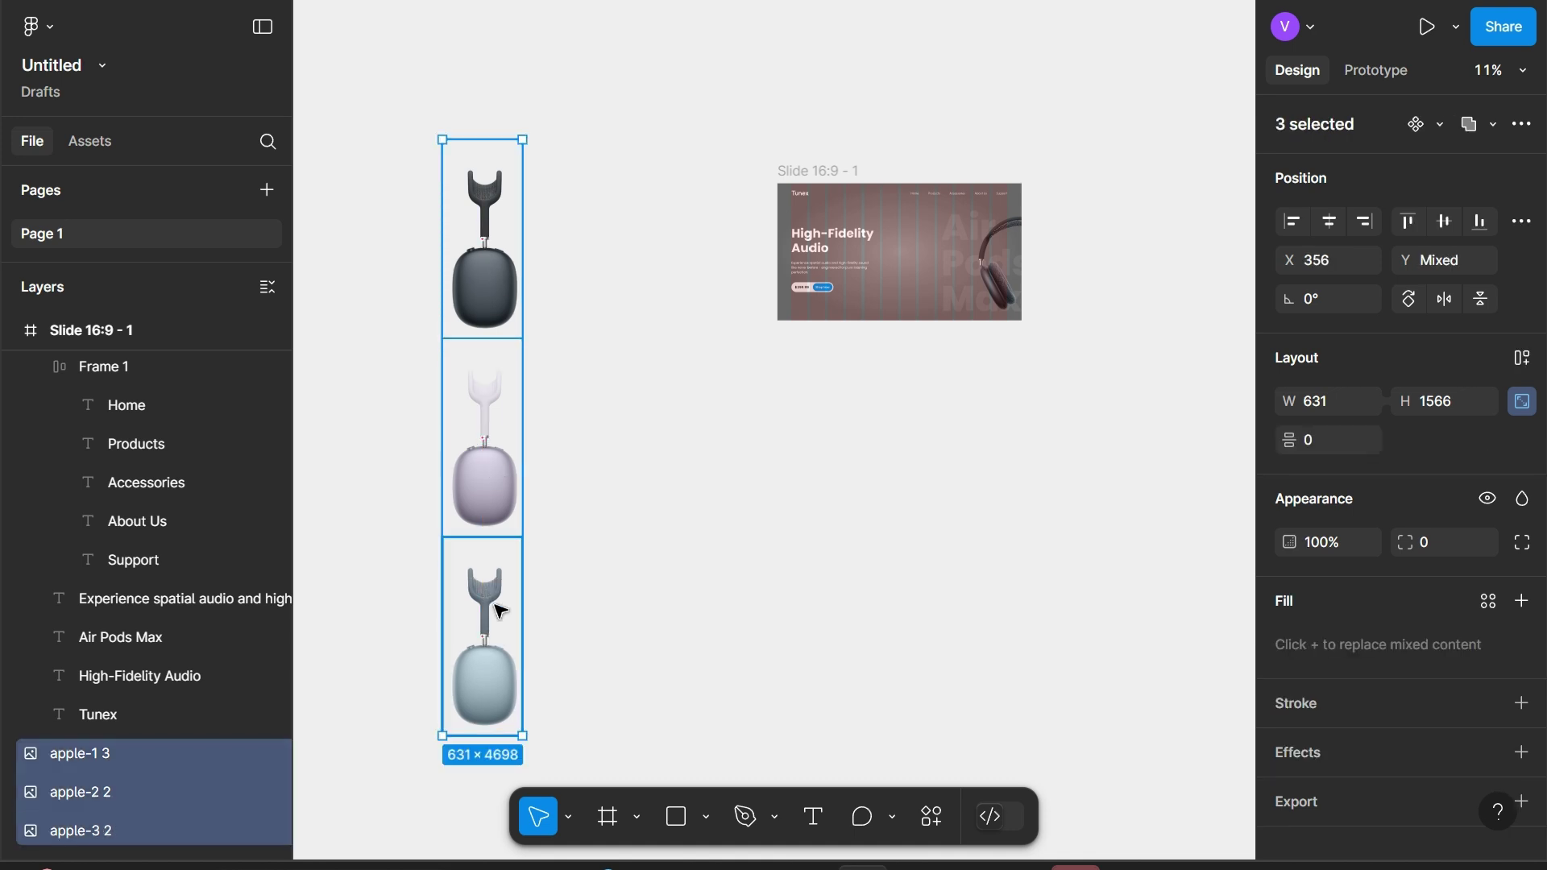
click(1416, 124)
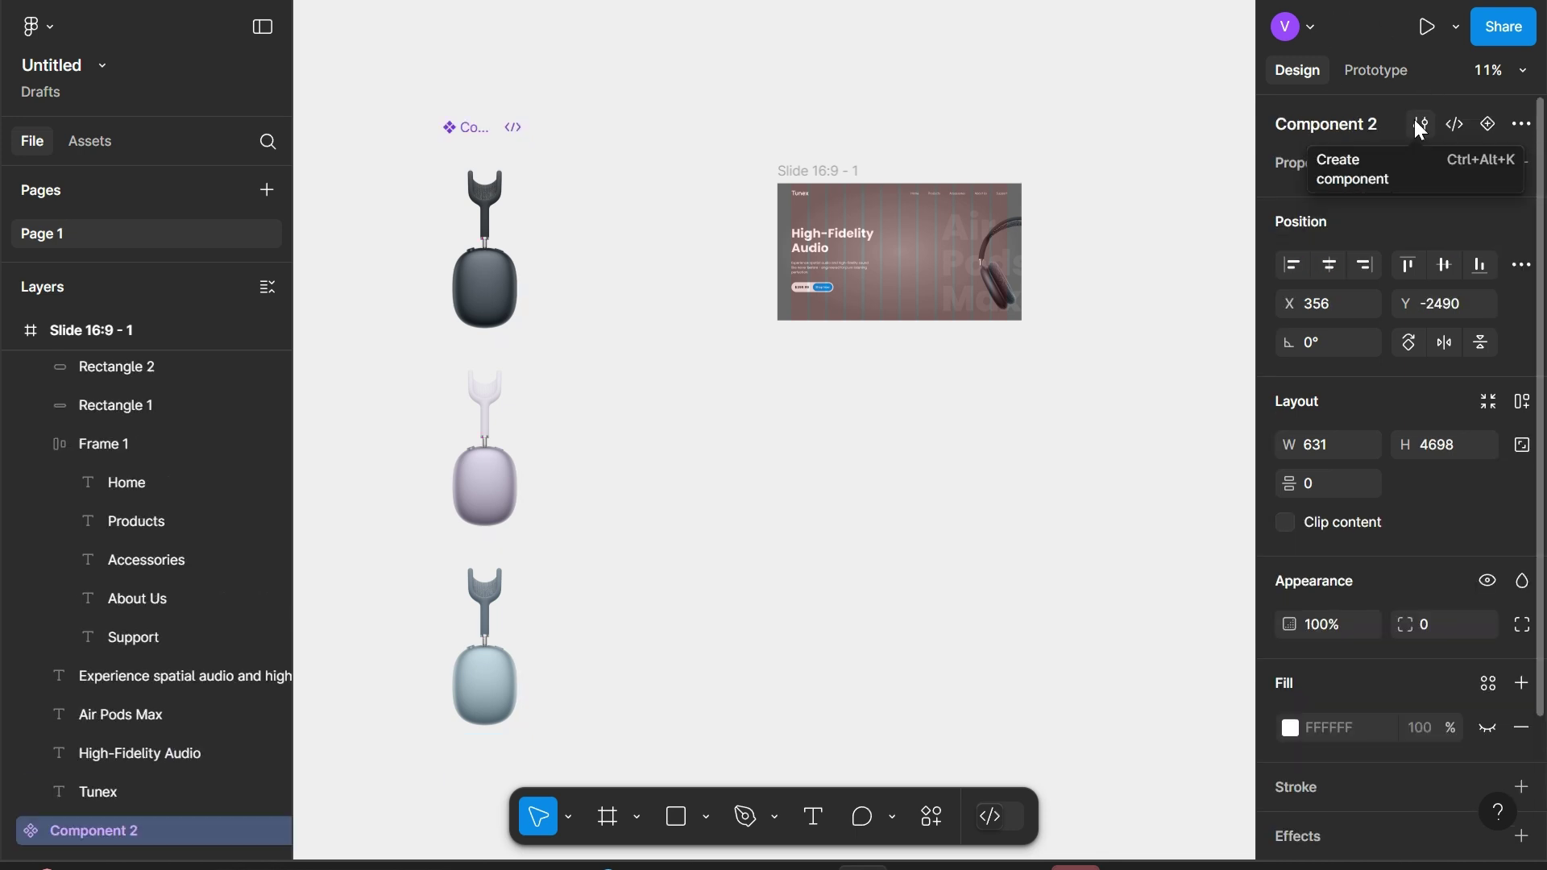
mouse_move(449, 129)
mouse_down()
mouse_move(723, 277)
mouse_move(888, 197)
mouse_up()
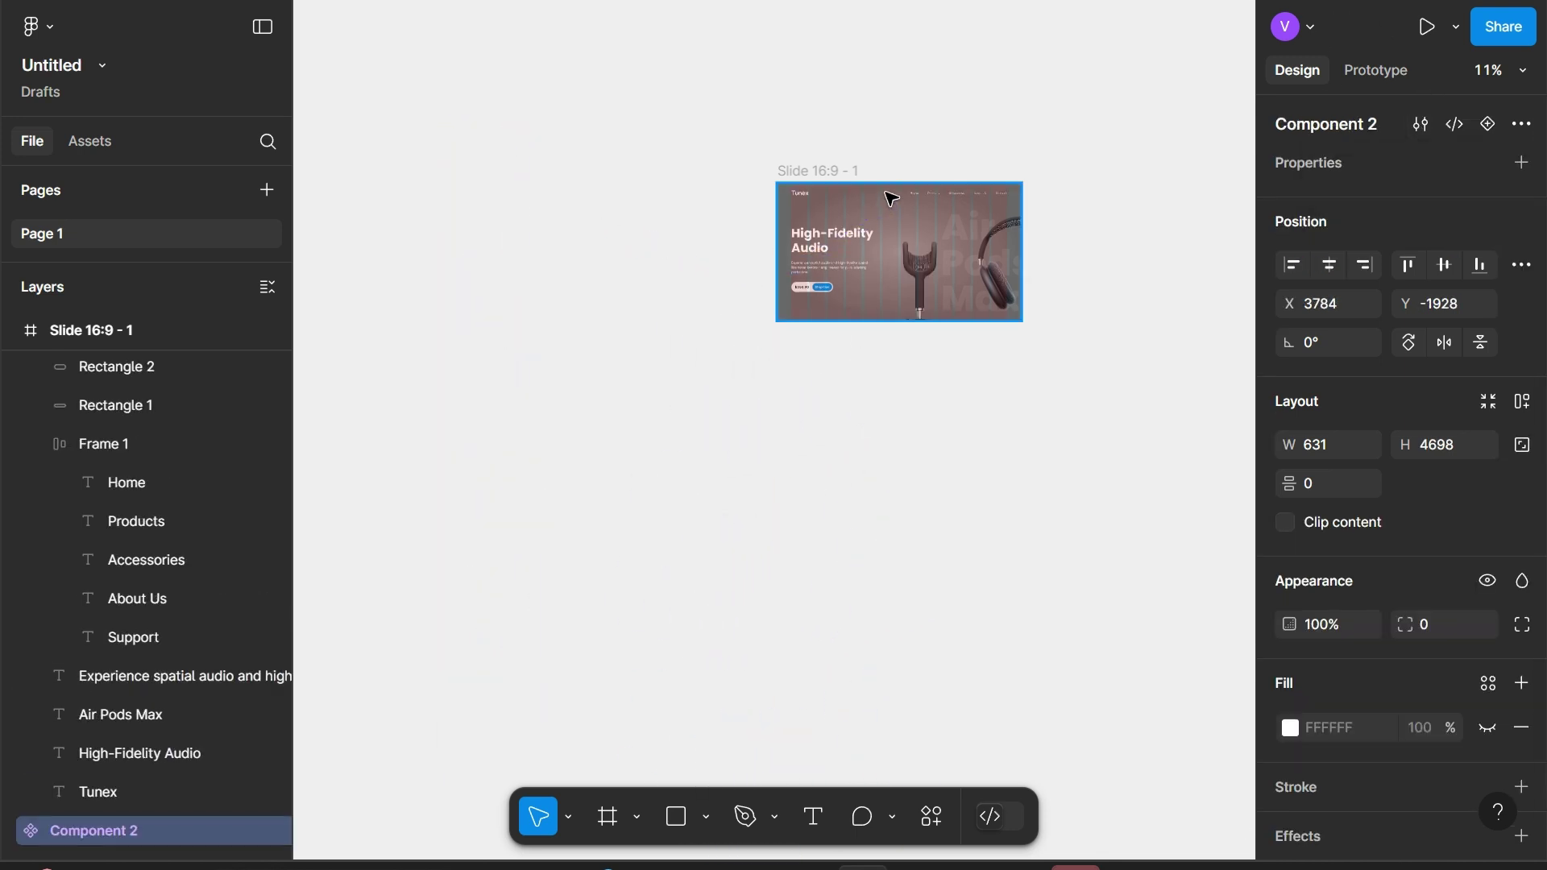
Align Component 2 to the slide's horizontal centre and top edge, landing at 645, 0
scroll(887, 196, up, 5)
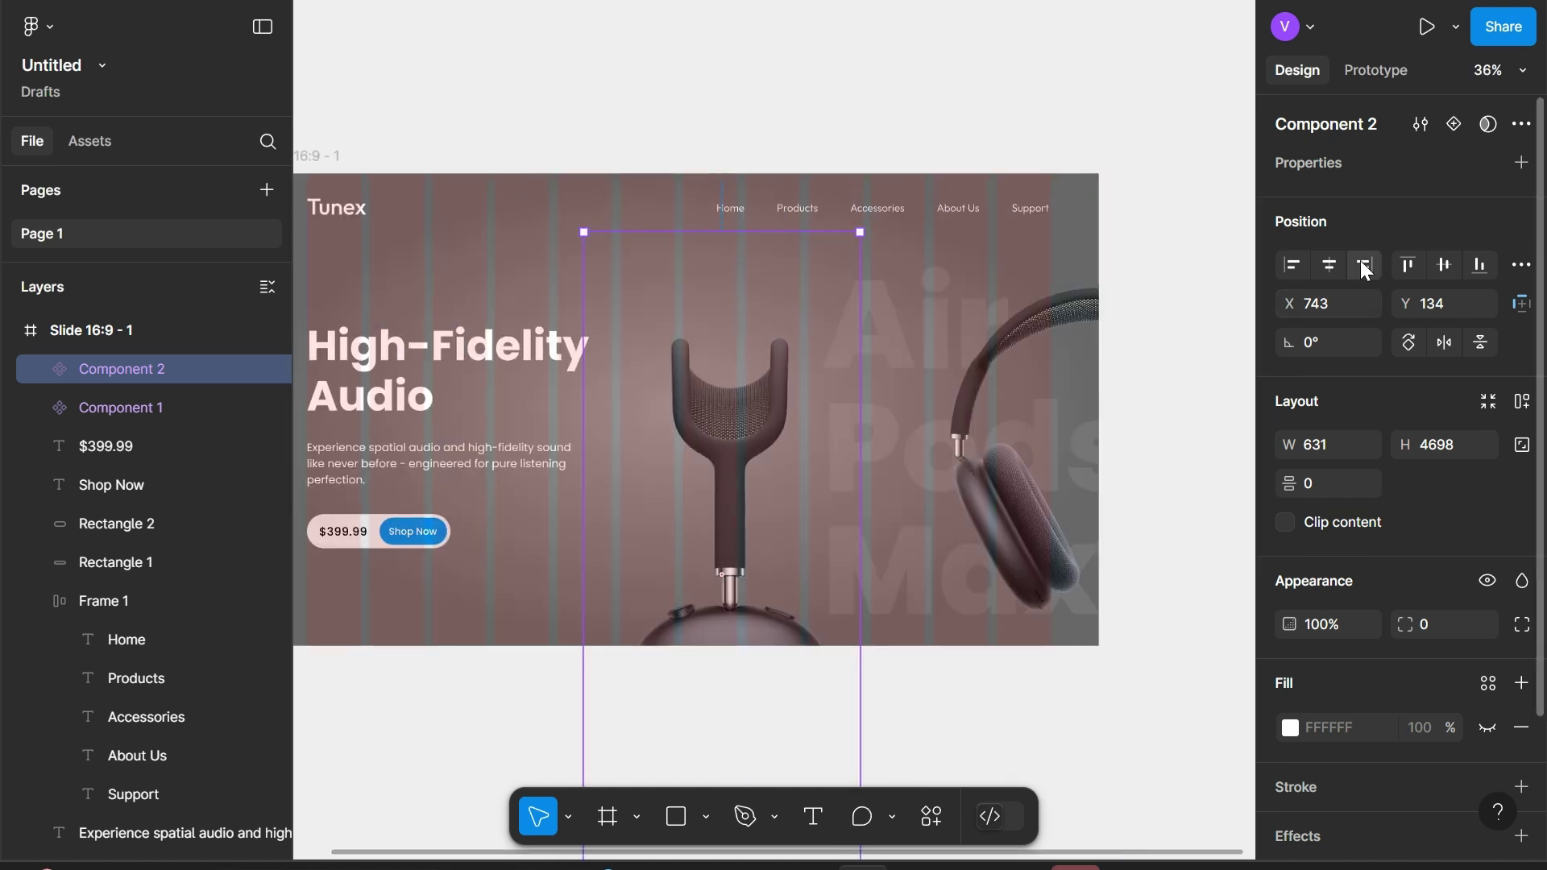
click(1329, 269)
click(1413, 268)
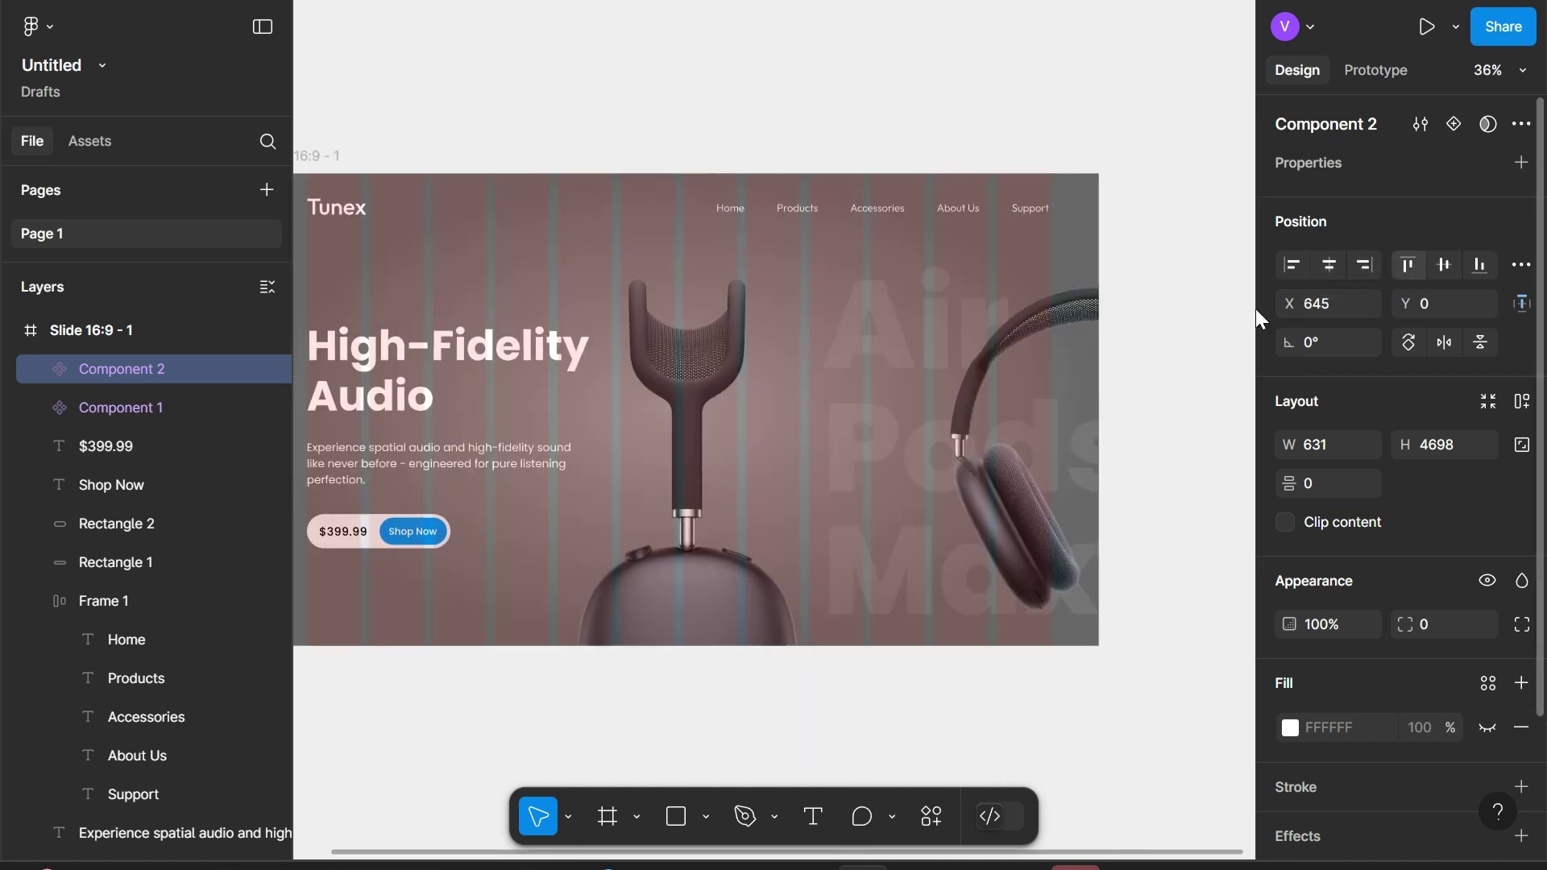
key(alt)
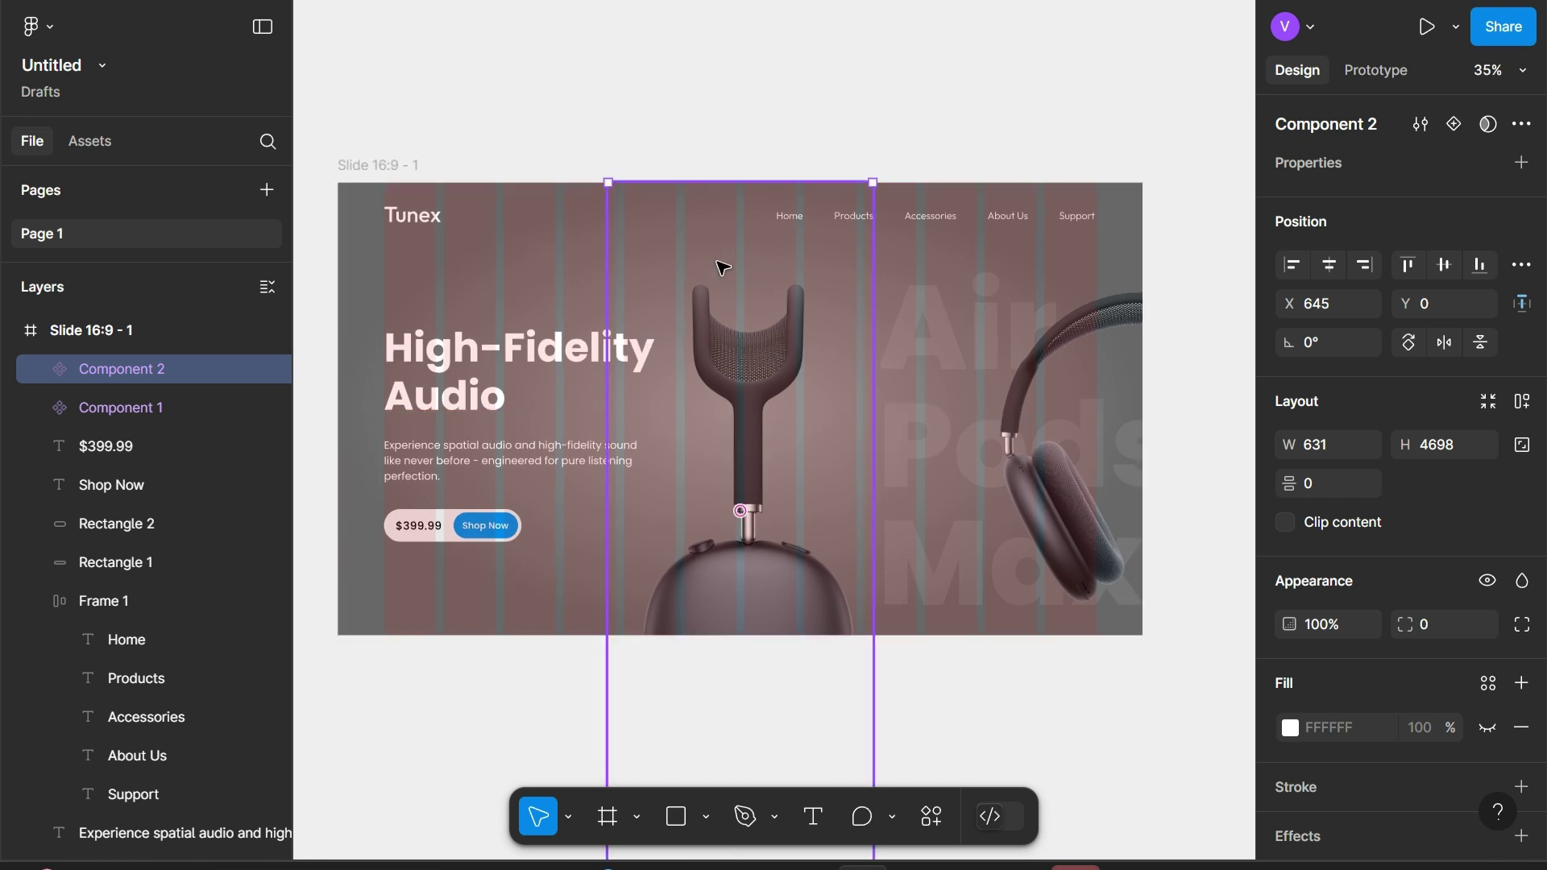
scroll(719, 266, down, 3)
click(558, 204)
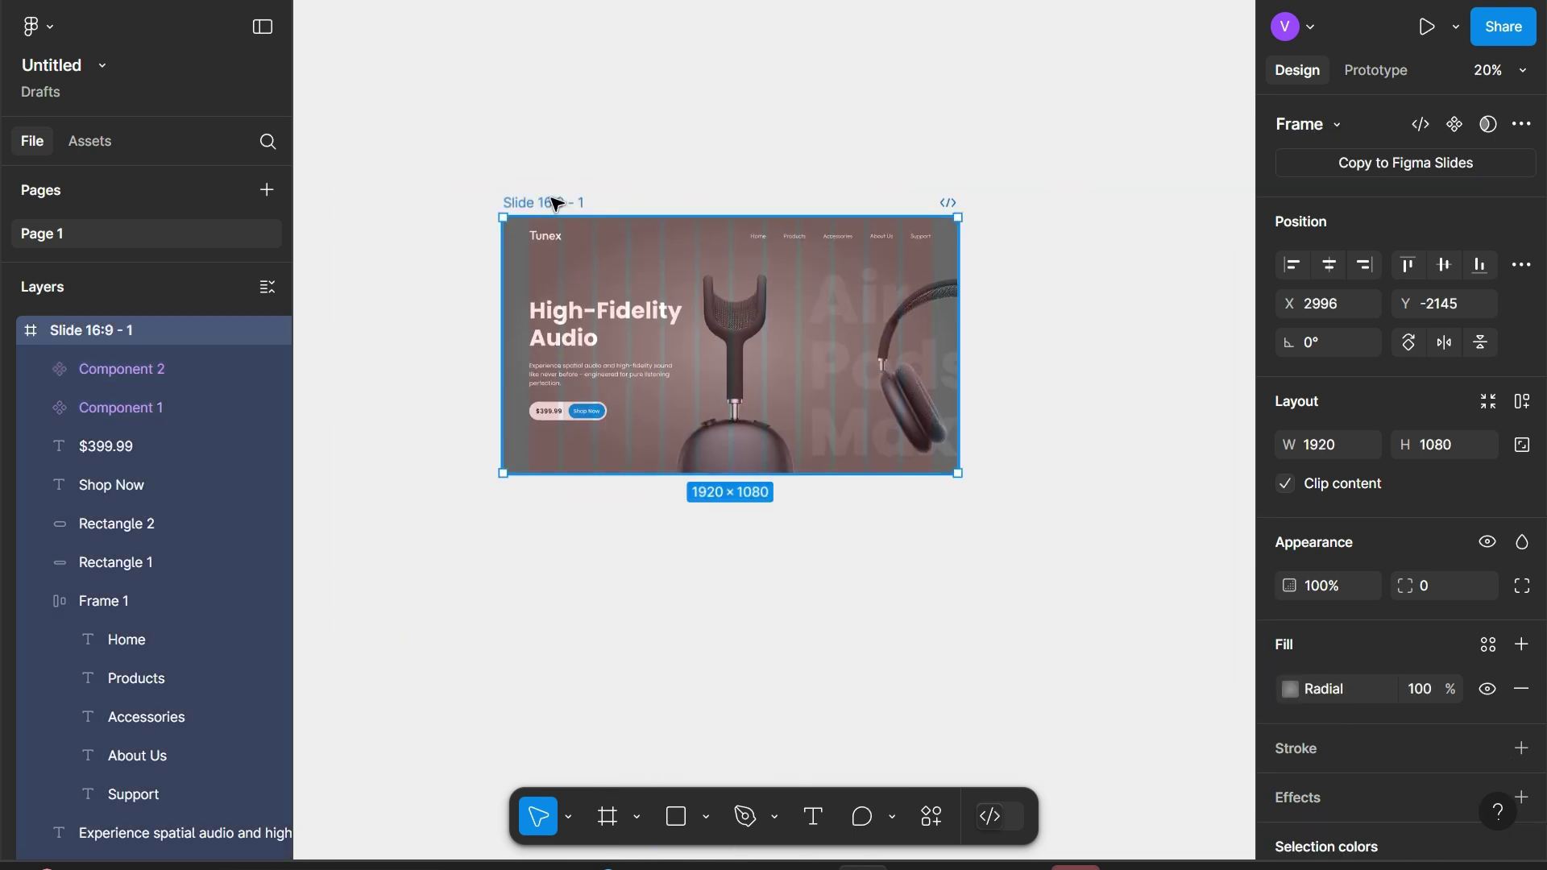
Duplicate the Tunex slide with Ctrl+D and shift the copy right to 5089, -2145
key(ctrl+d)
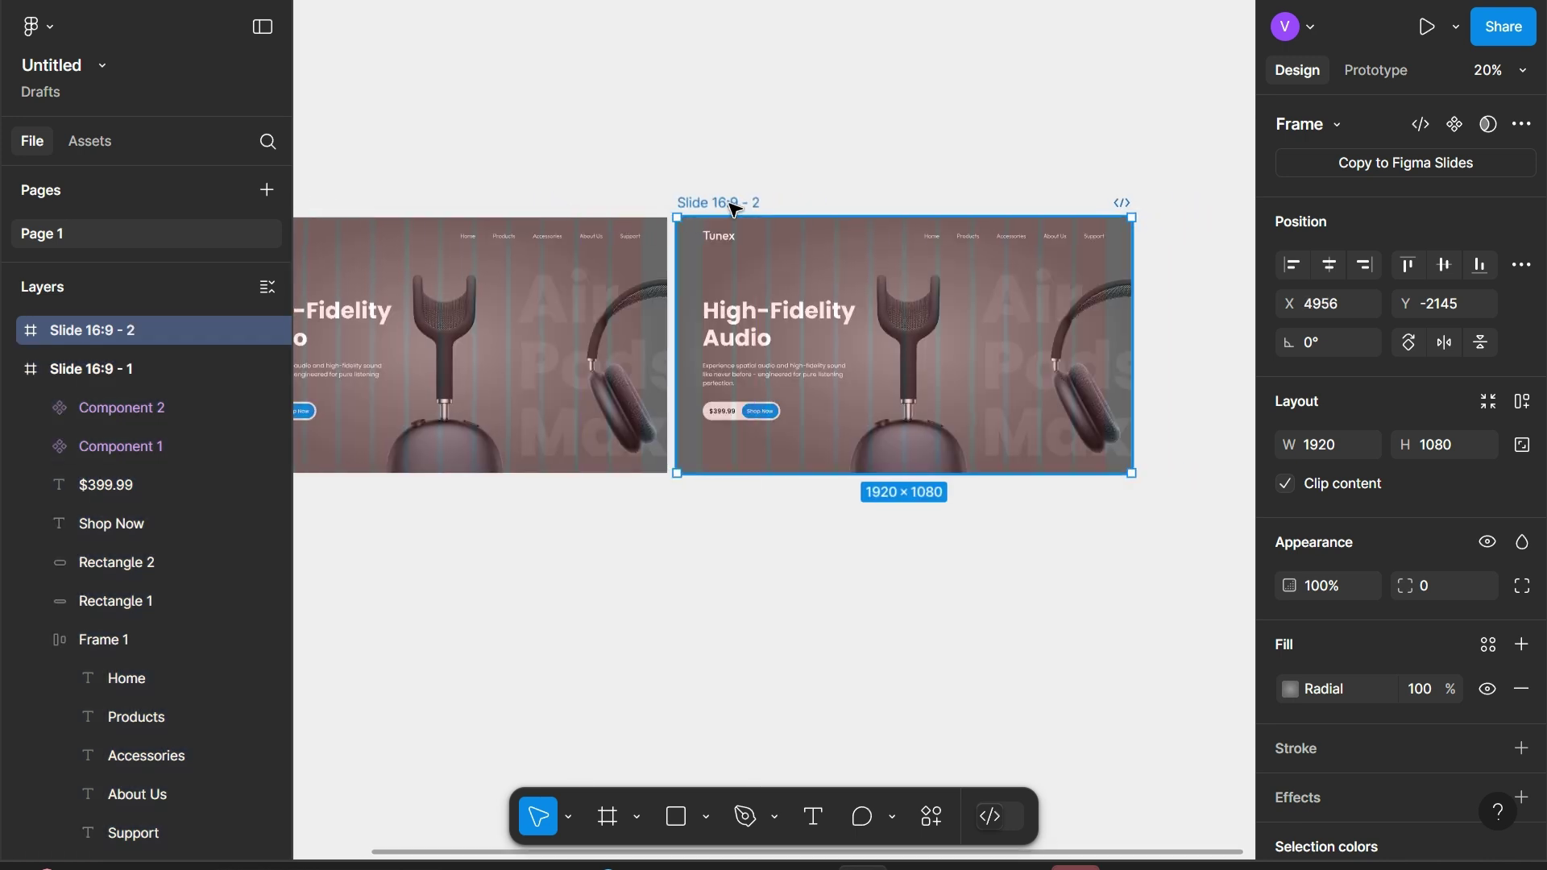
drag(701, 203, 736, 211)
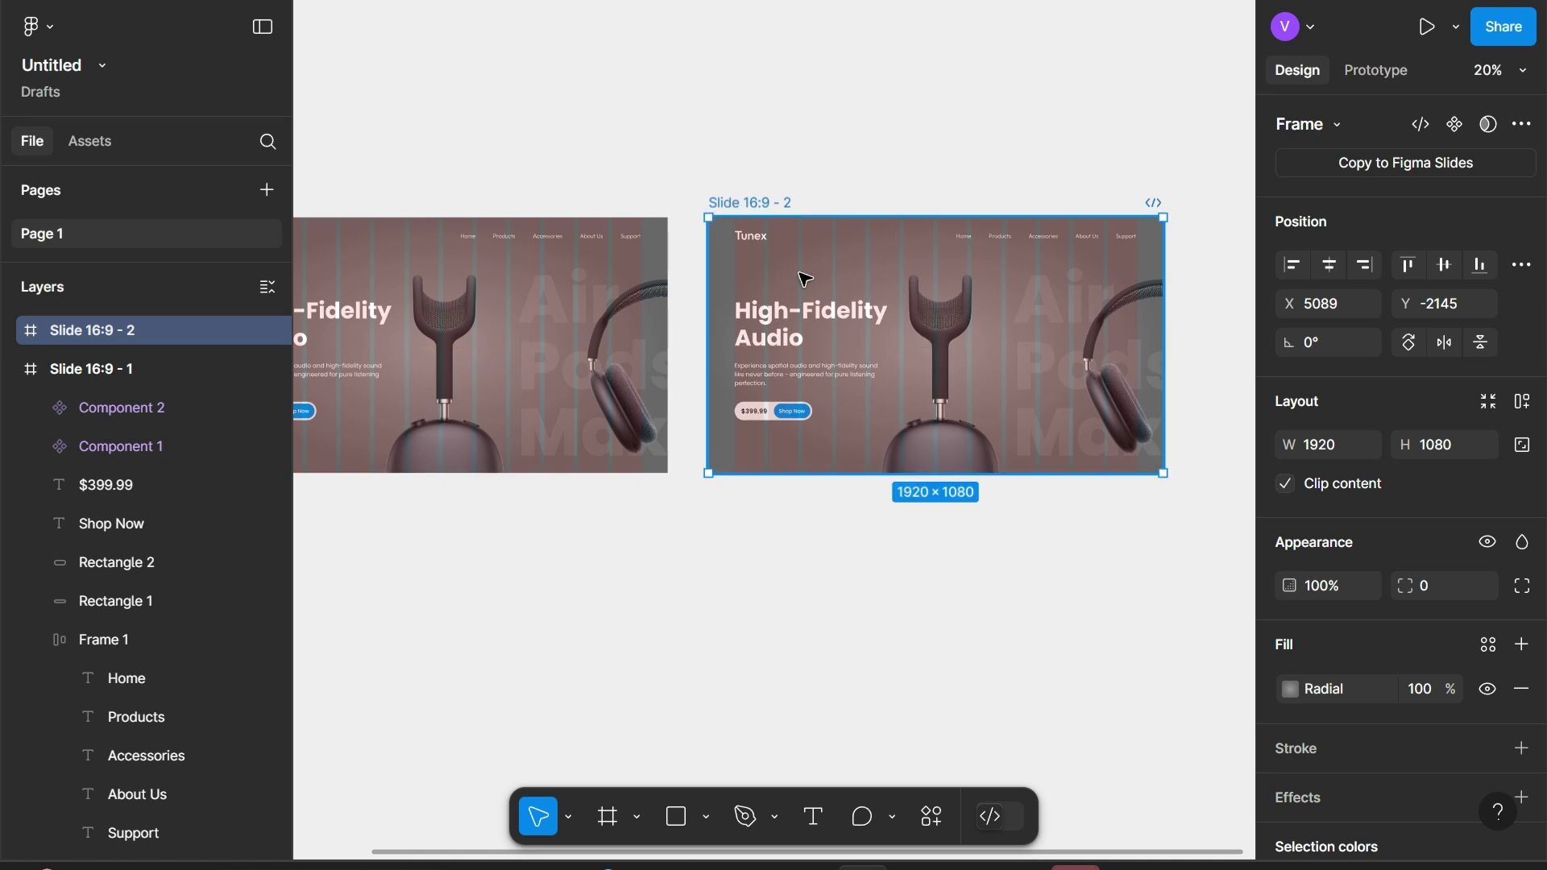
scroll(725, 226, right, 2)
scroll(794, 310, up, 3)
scroll(794, 310, up, 2)
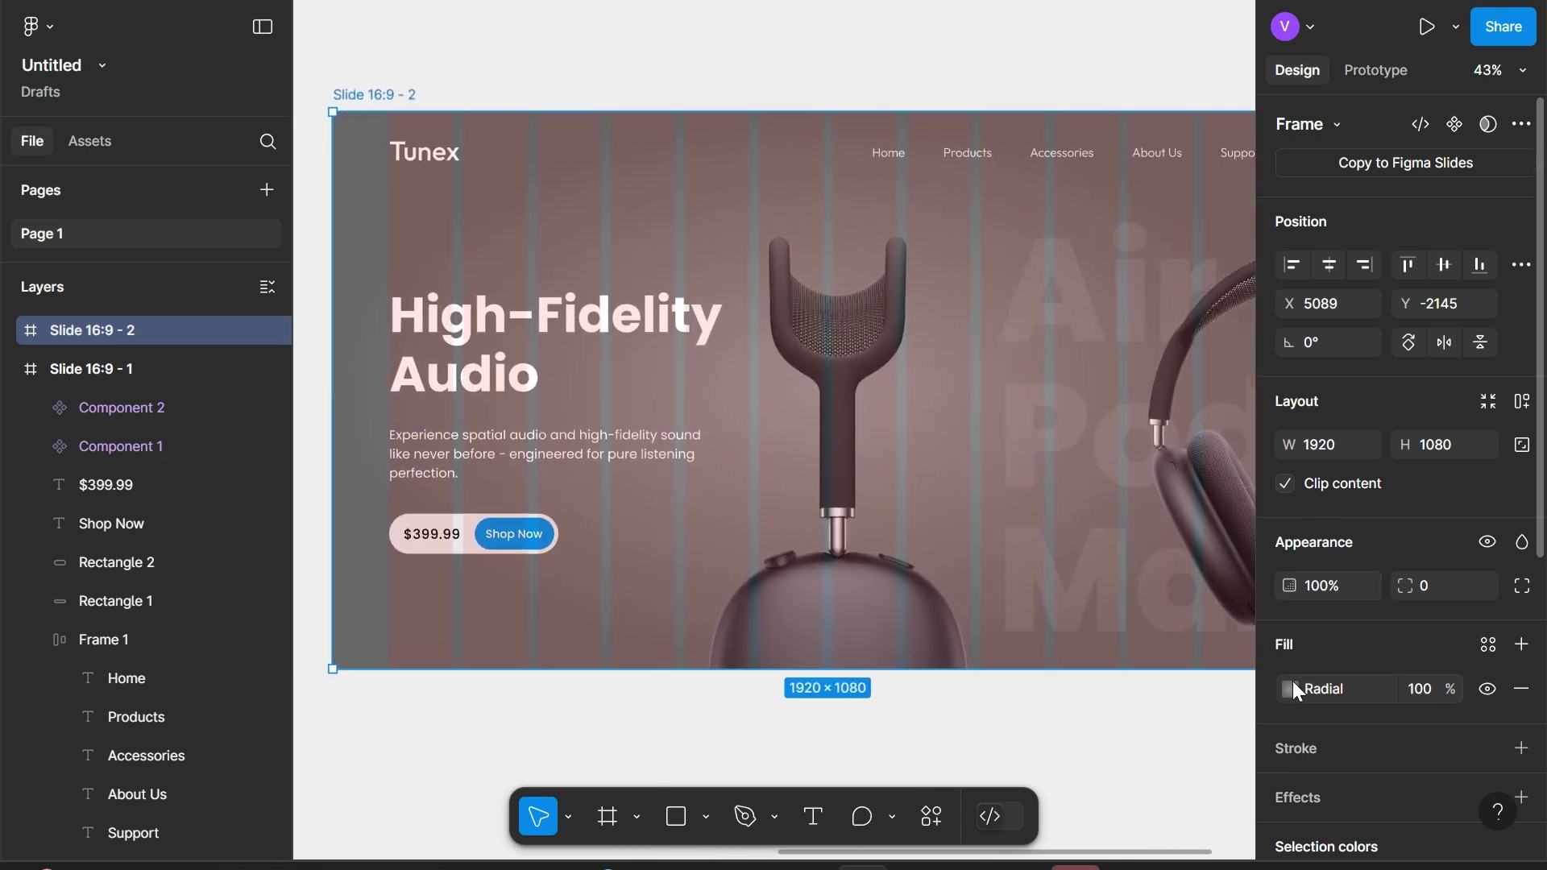
Set the second slide's radial gradient first stop to CCC1D7, then begin editing the end stop's hex
click(1291, 689)
click(1133, 774)
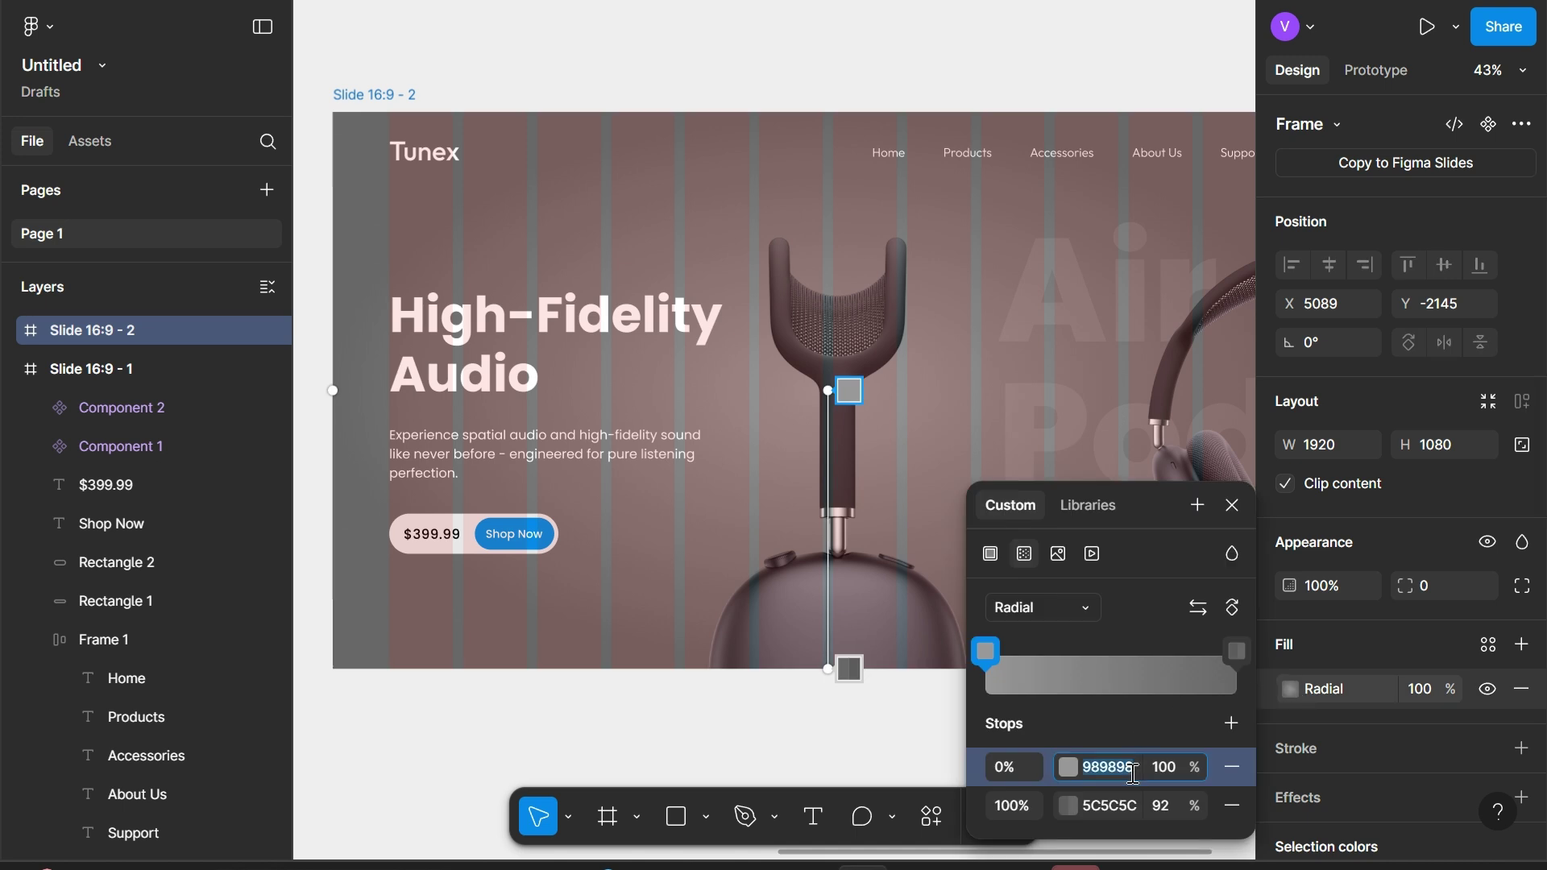
text(CCC1D7)
click(1122, 807)
text(9484AD)
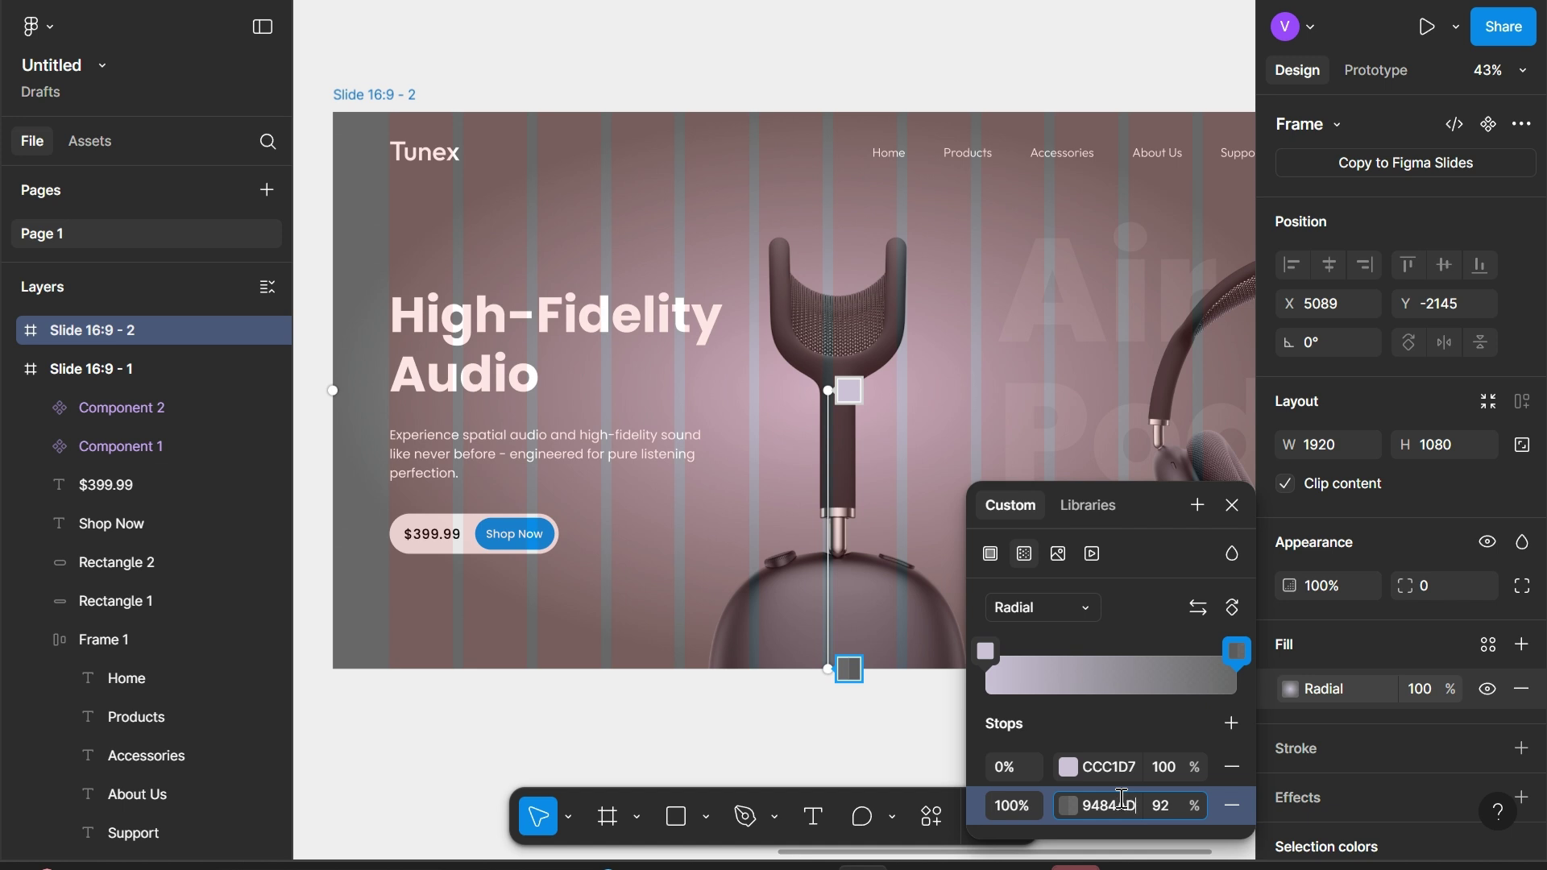
Set the radial gradient's 100% stop to 9484AD, then select Component 2
text(1)
key(Return)
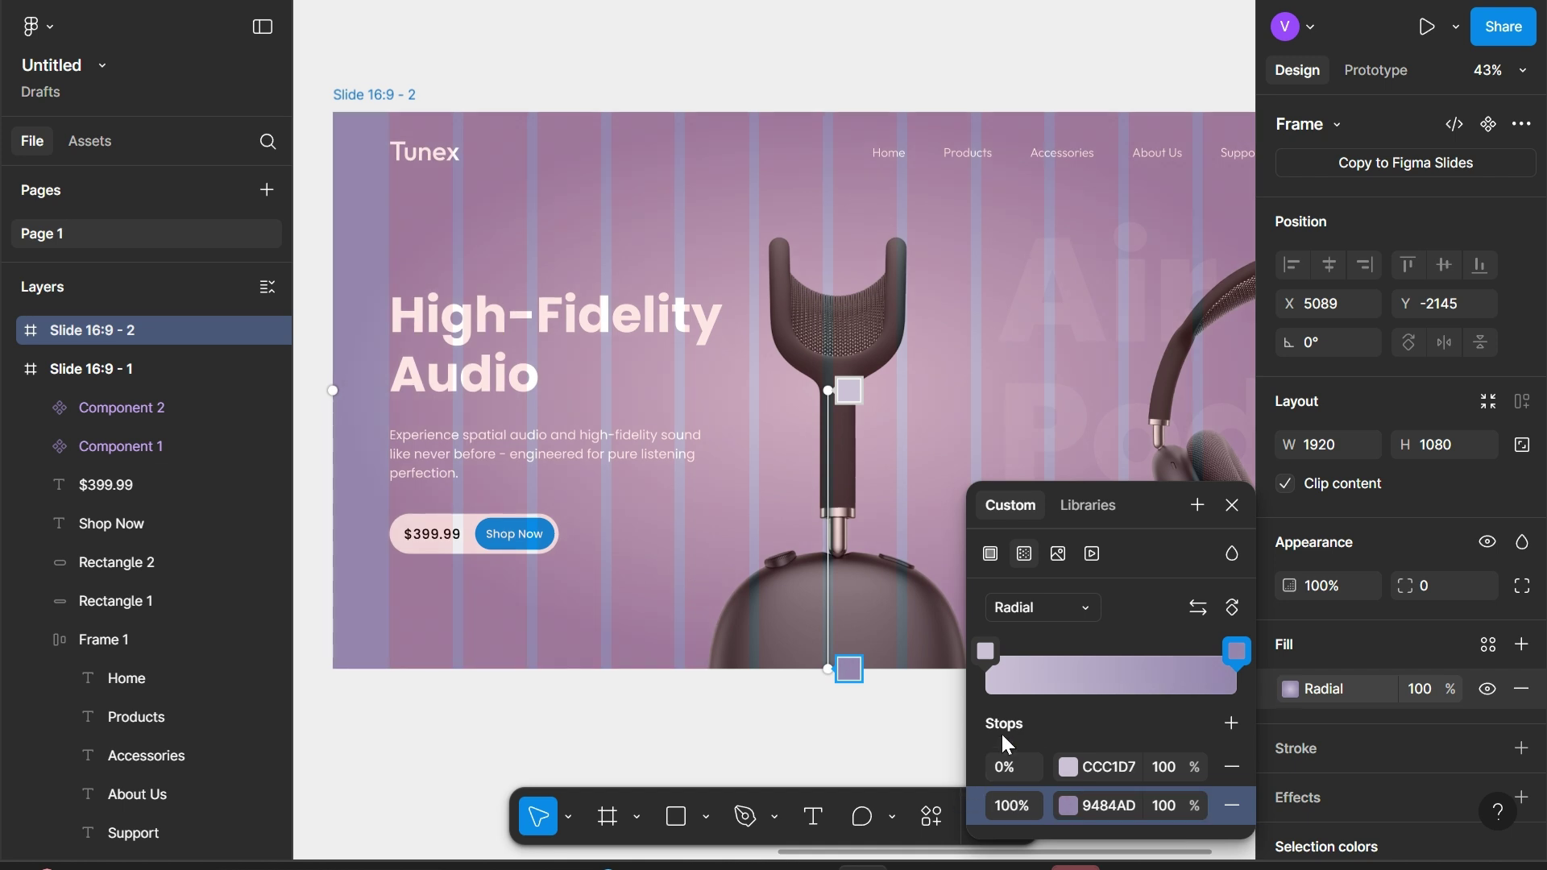
click(1235, 515)
click(907, 564)
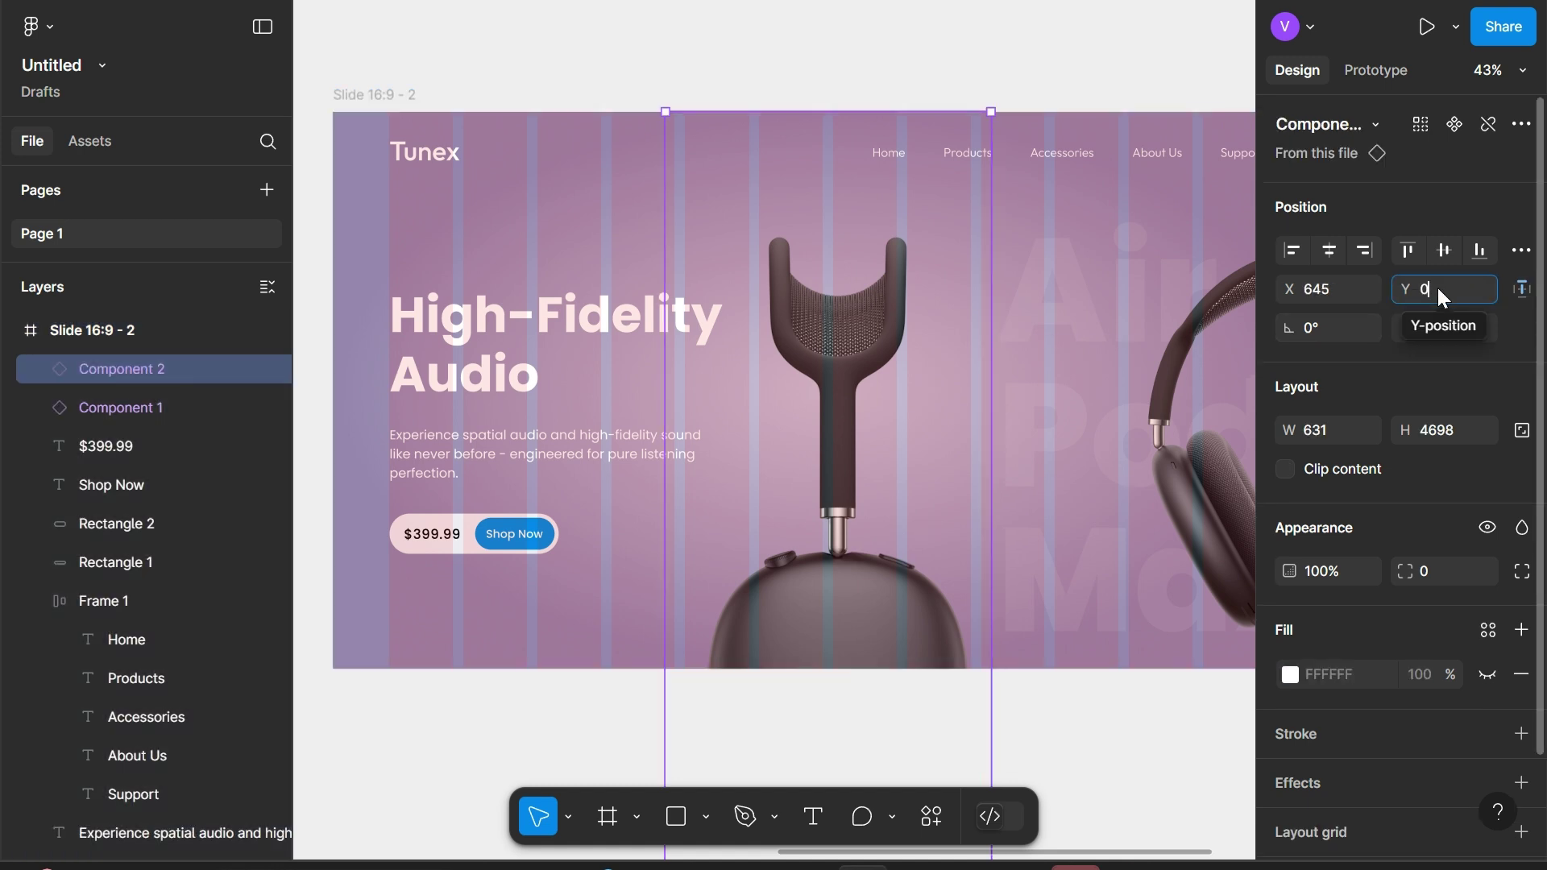
Move Component 2 to Y -1565 so the pink headphone shows in the centre
click(1438, 290)
text(-156)
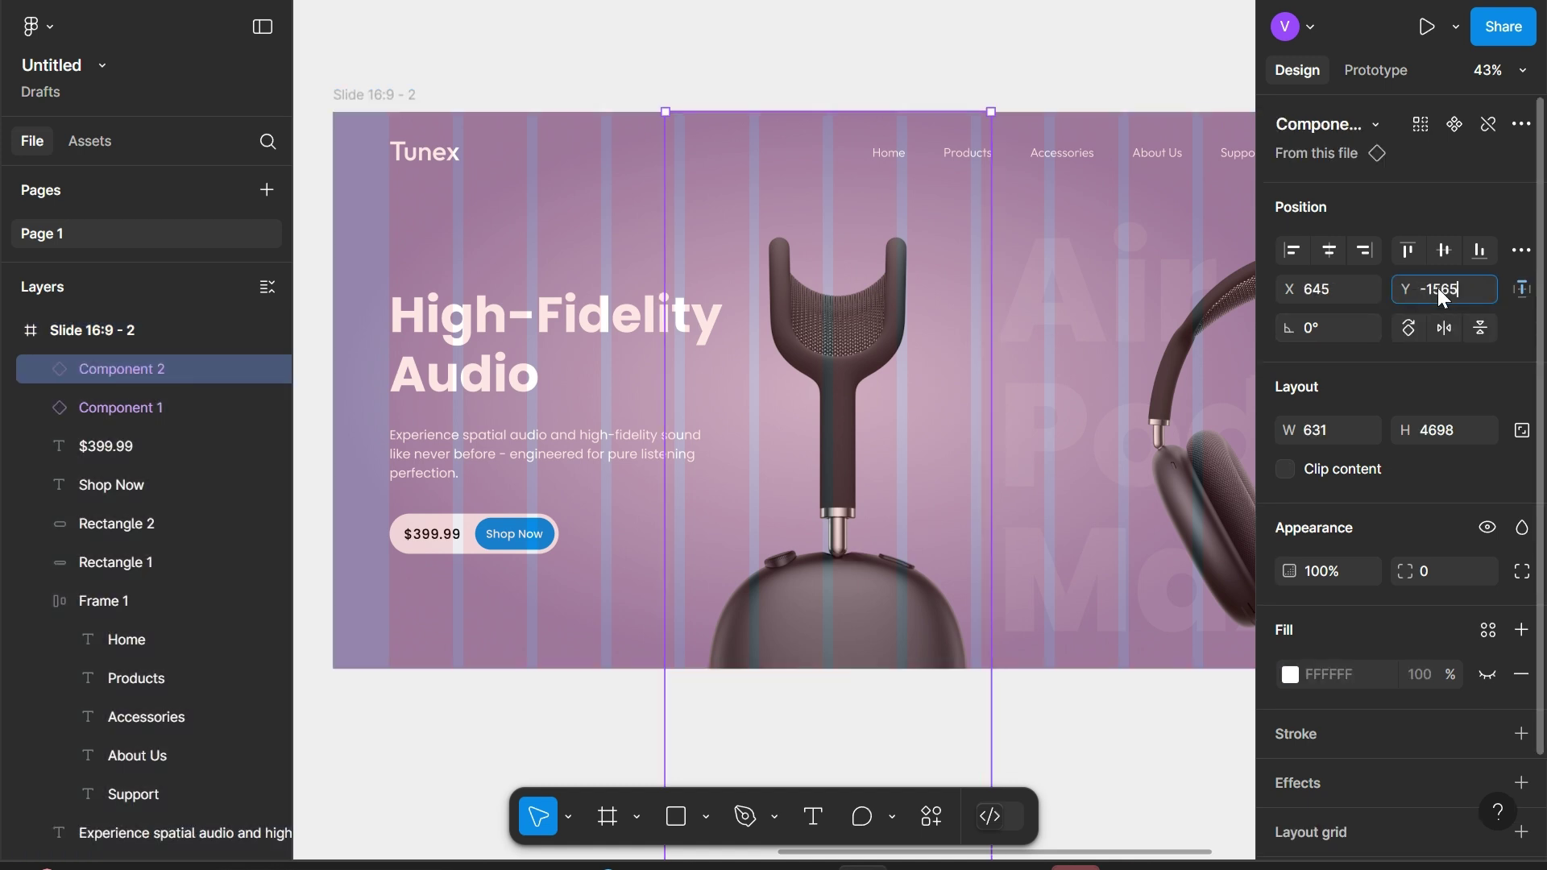
text(5)
key(Return)
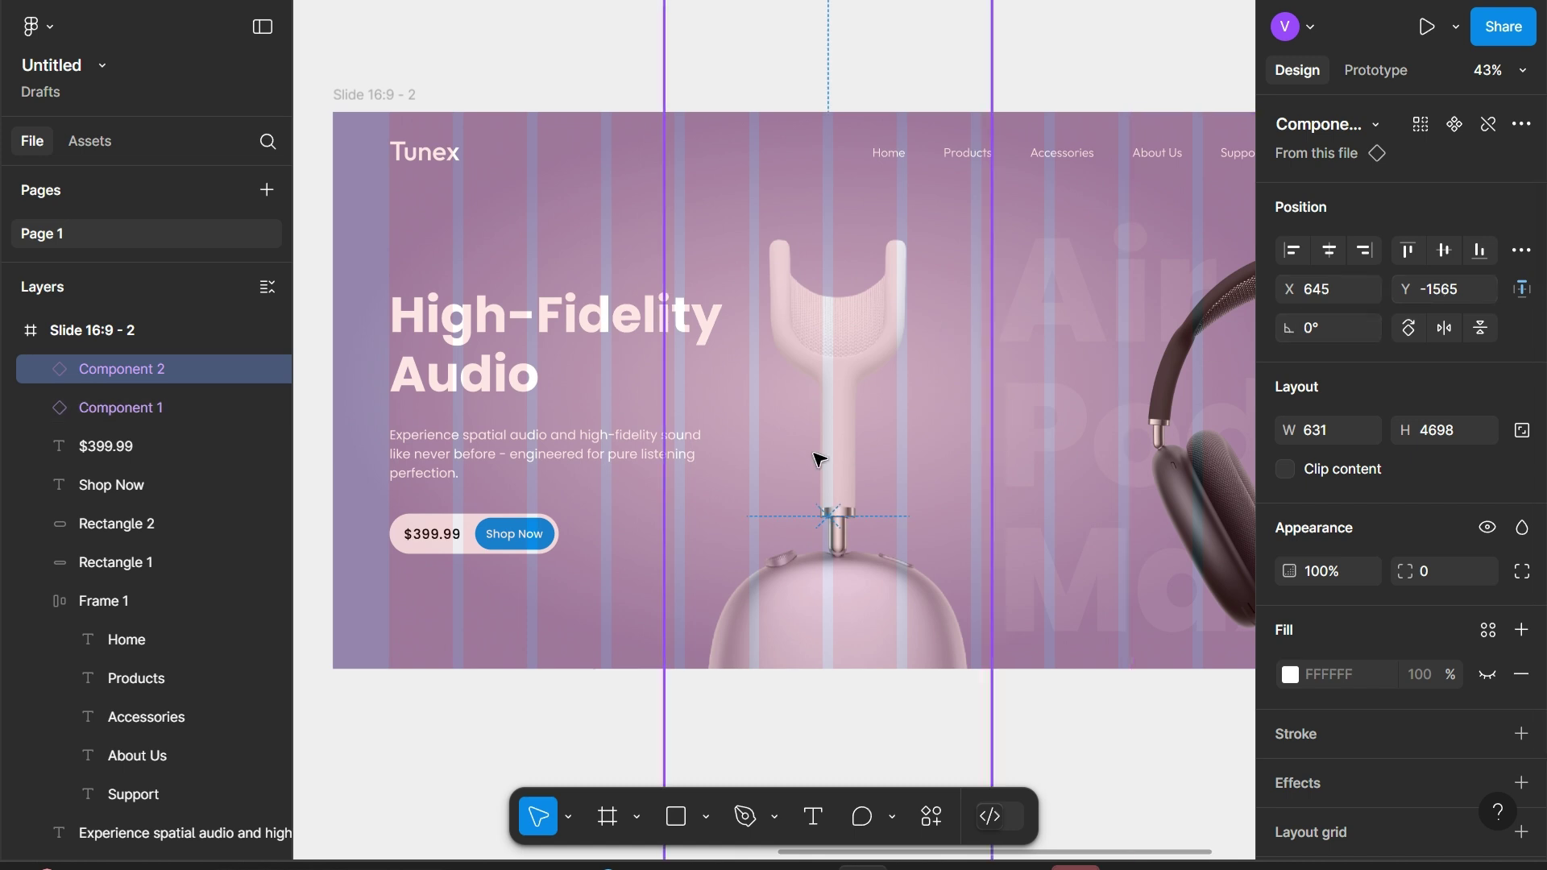
scroll(870, 458, right, 3)
Vertically centre Component 1 so the pink headphone shows on the right
click(959, 453)
scroll(1161, 417, right, 3)
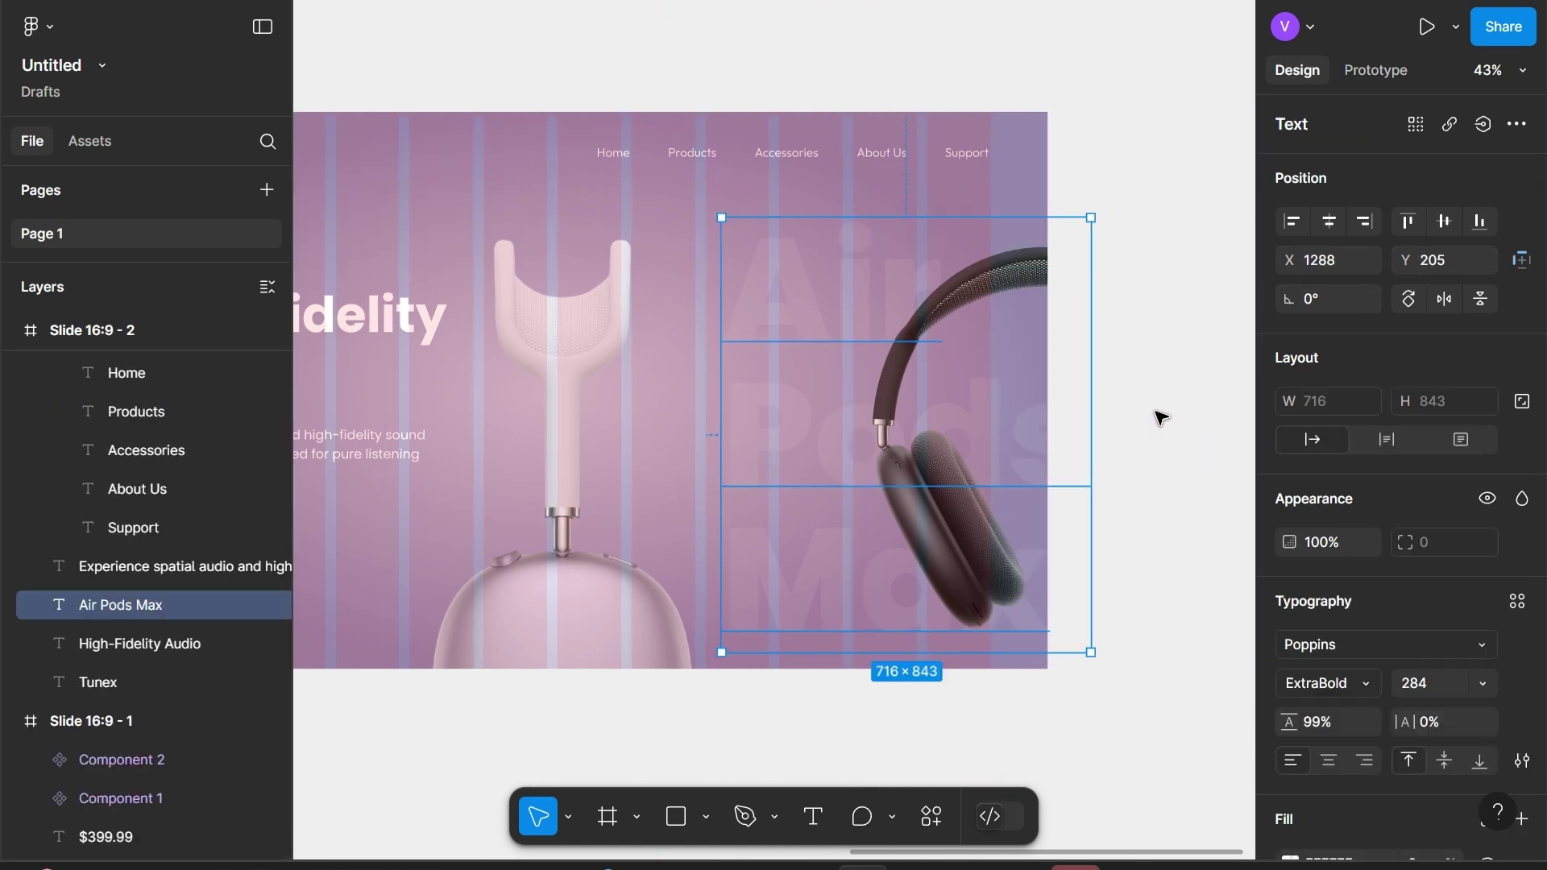
click(997, 342)
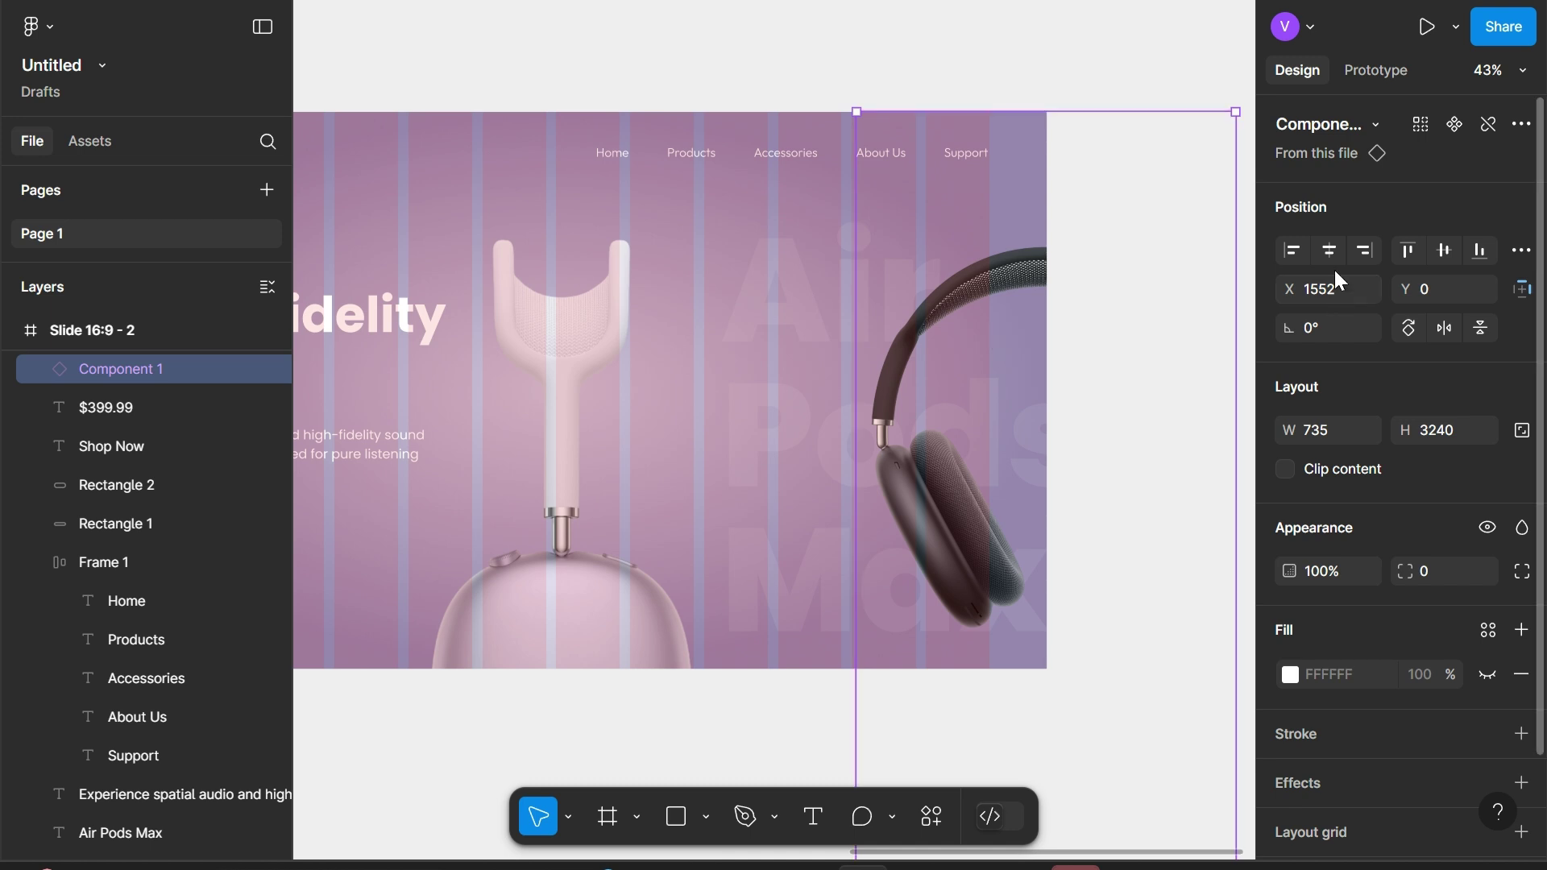
click(1445, 253)
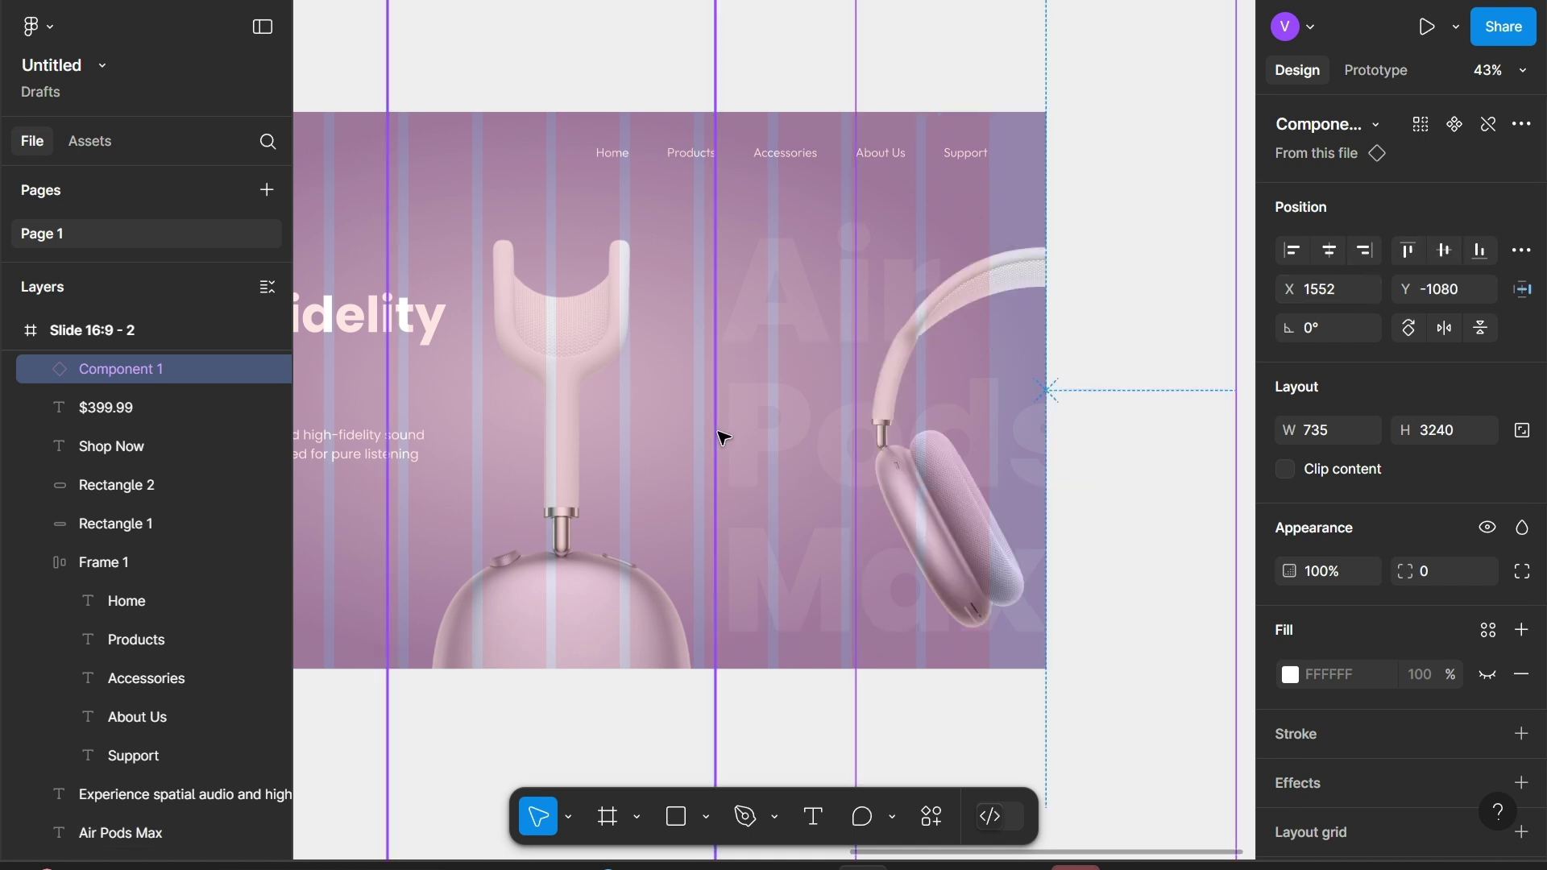
scroll(717, 435, down, 3)
scroll(632, 379, down, 1)
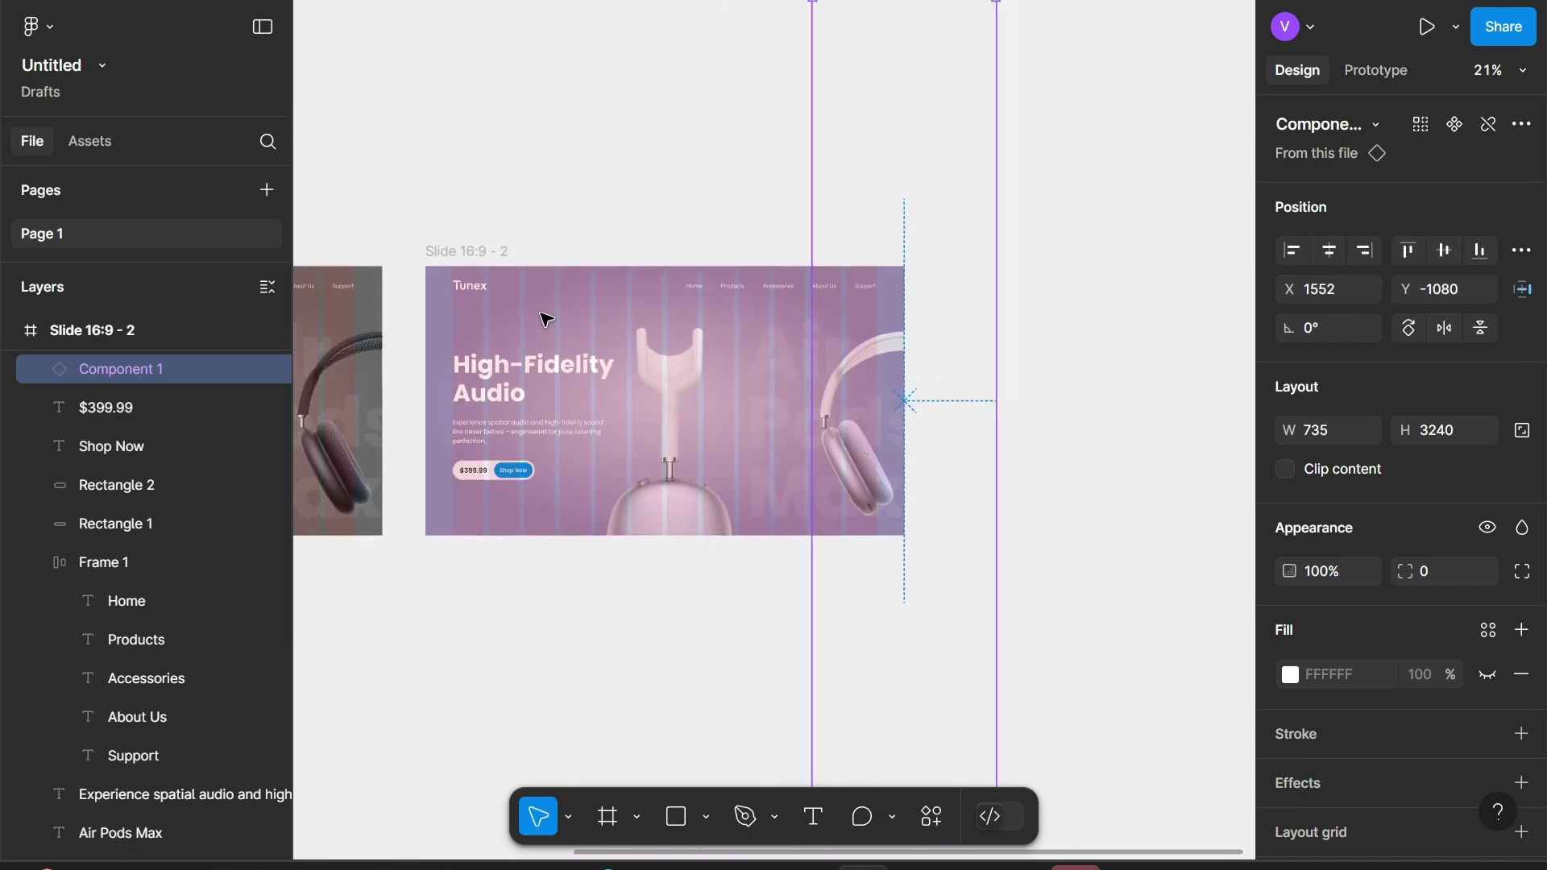
click(443, 252)
Duplicate slide 2 as Slide 16:9 - 3, placed to its right
key(ctrl+d)
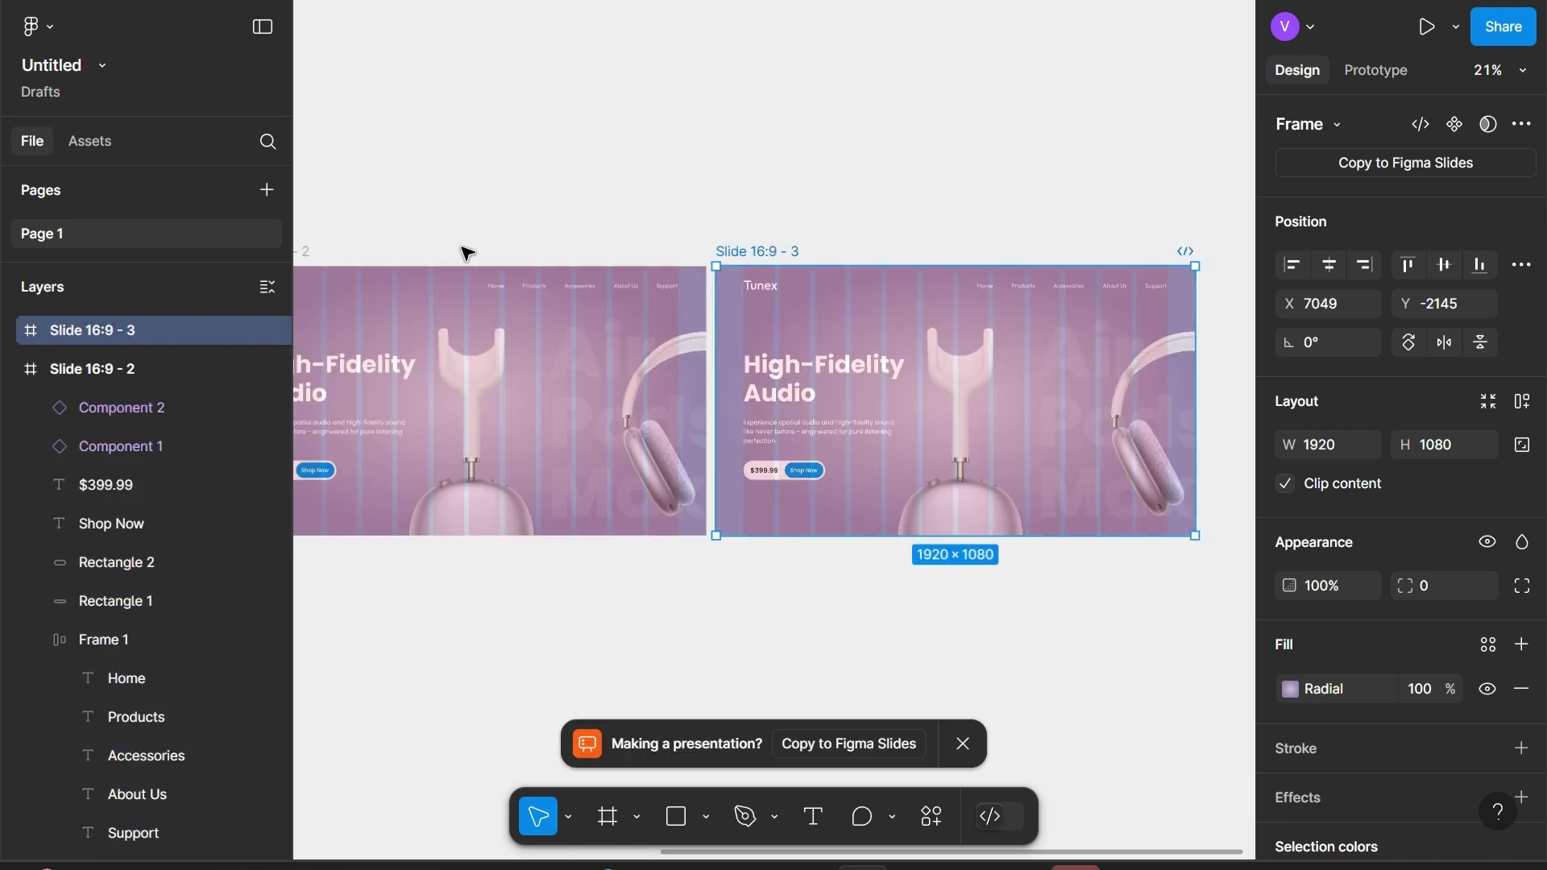
drag(760, 250, 806, 260)
scroll(927, 371, right, 3)
On slide 3, shift Component 2 and bottom-align Component 1 to show grey headphones
click(909, 414)
scroll(909, 415, up, 1)
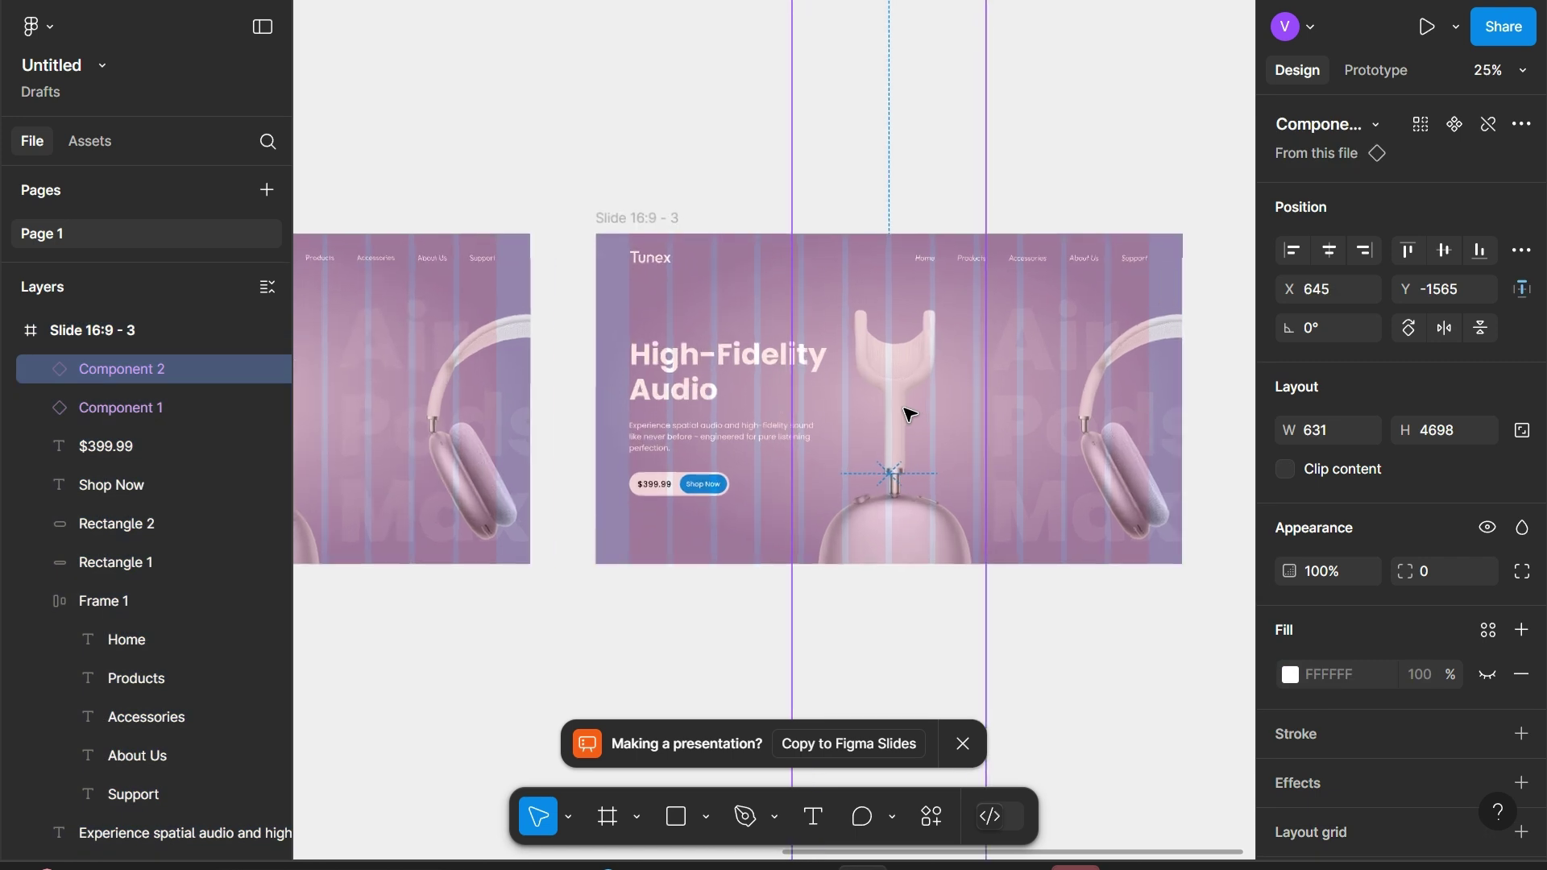
click(1455, 290)
text(-3130)
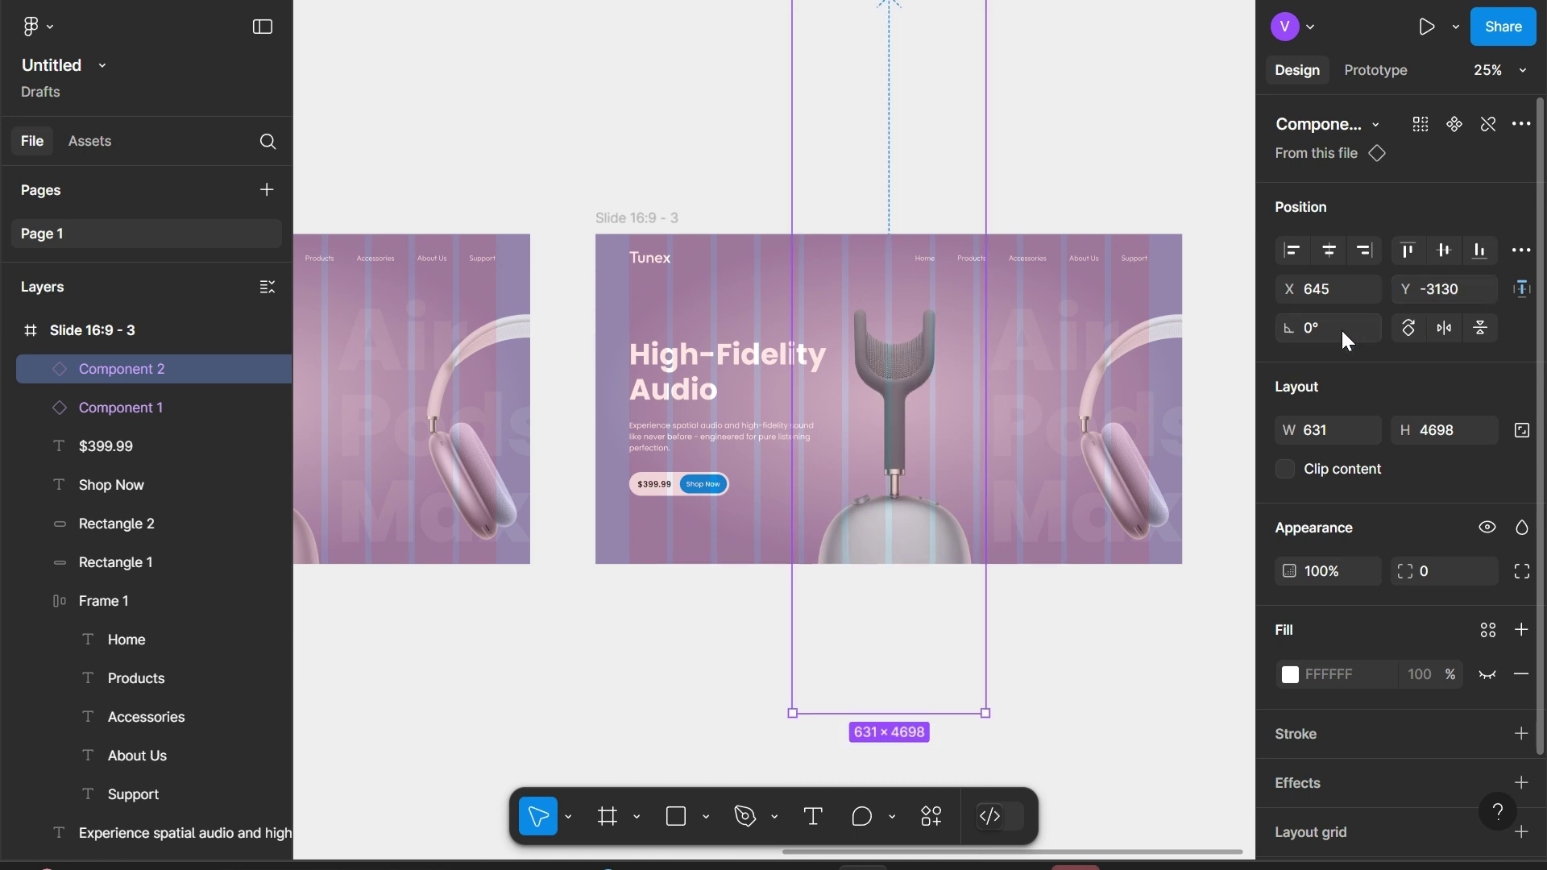
click(1161, 382)
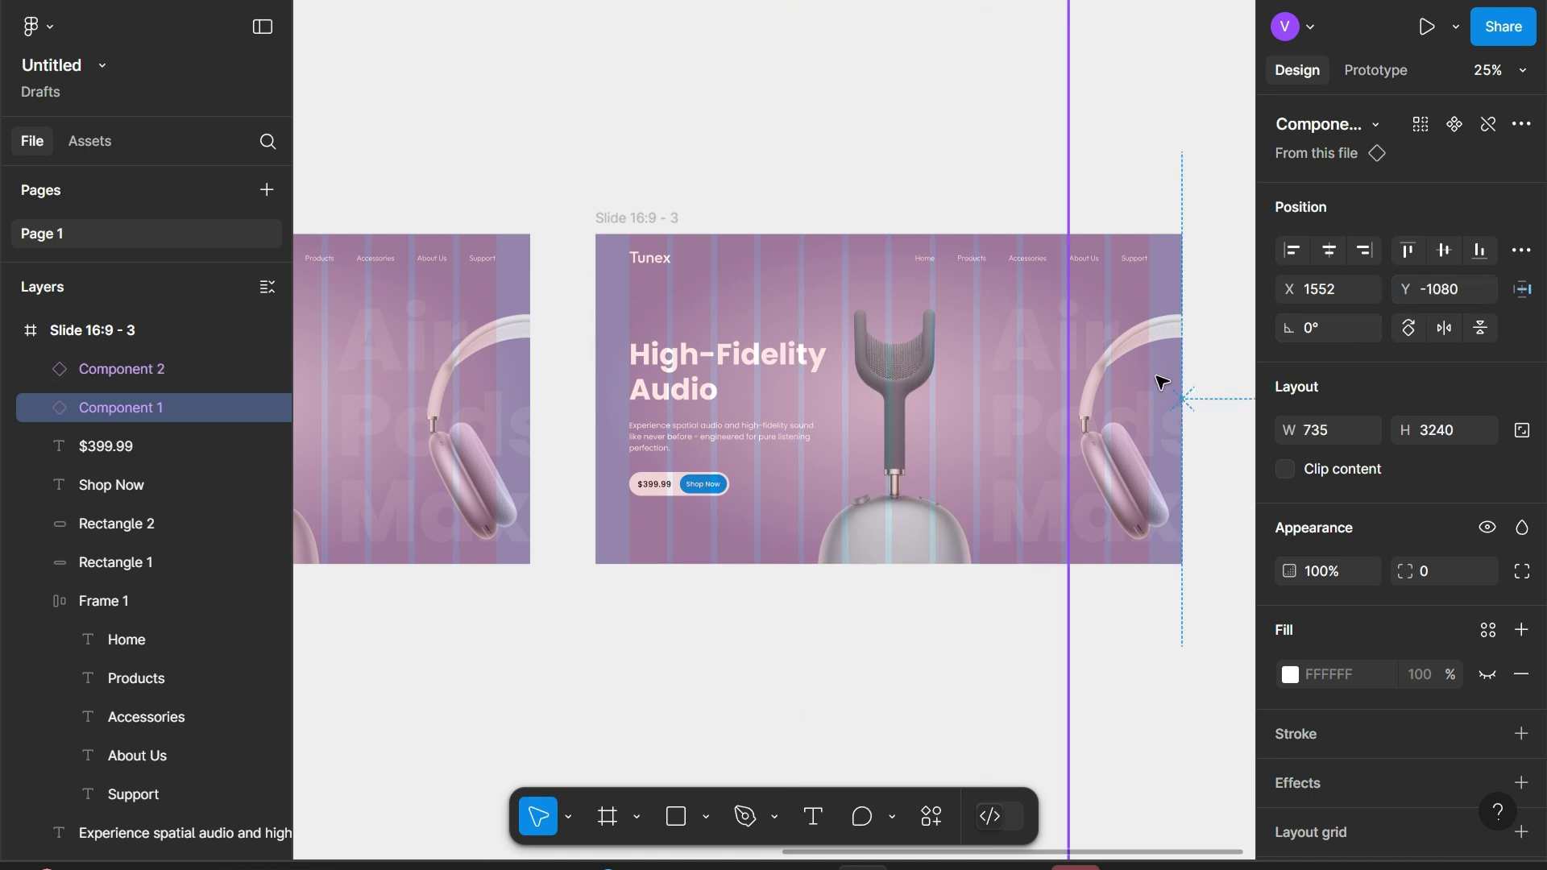
click(1479, 250)
scroll(984, 501, up, 2)
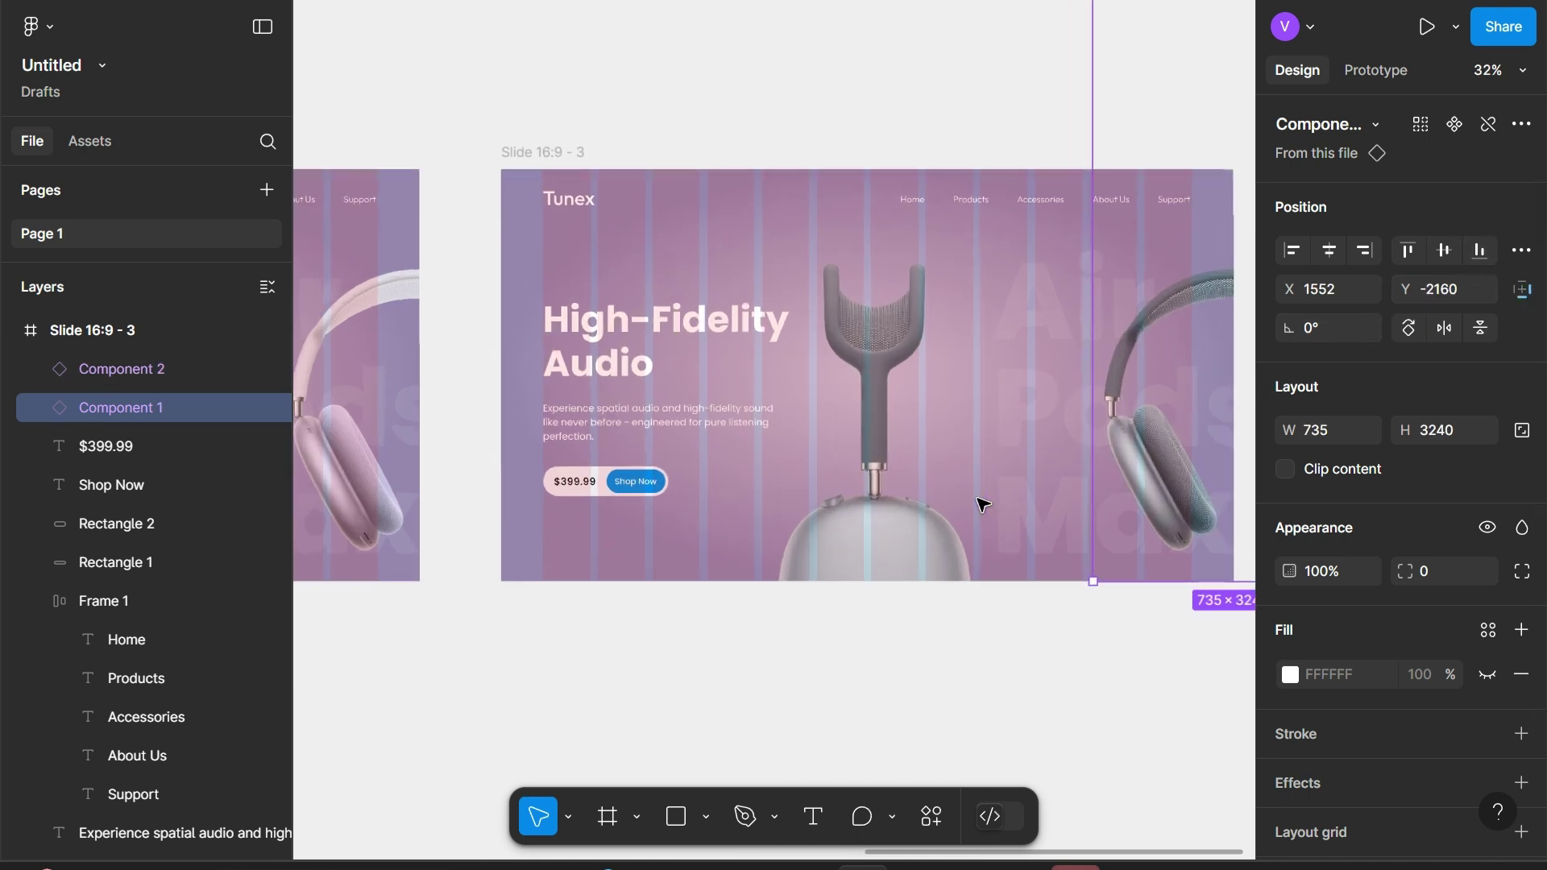
click(556, 153)
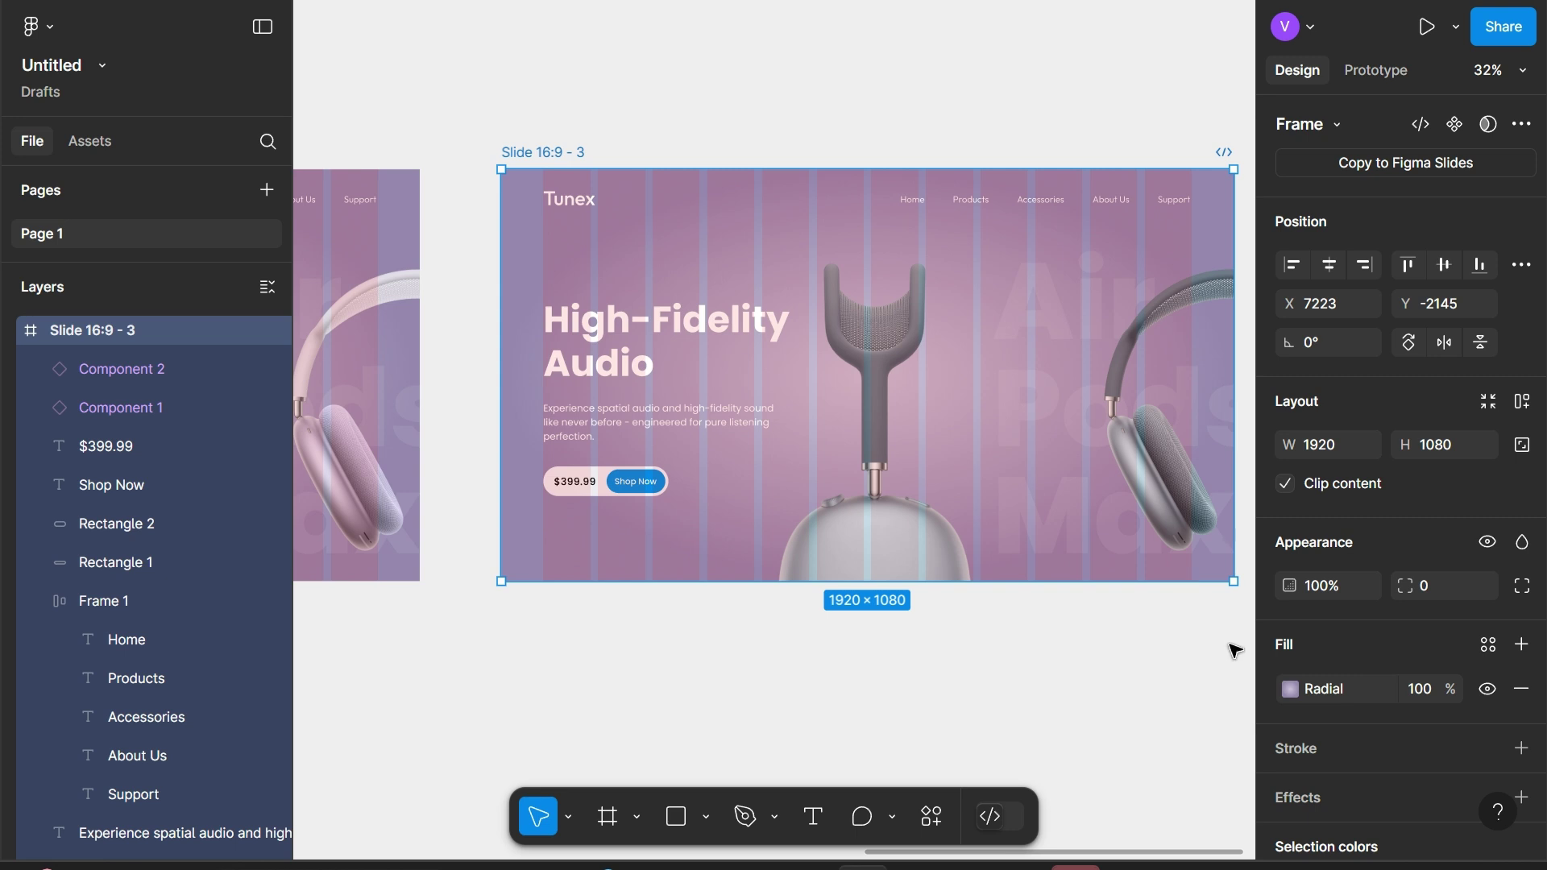
click(1291, 689)
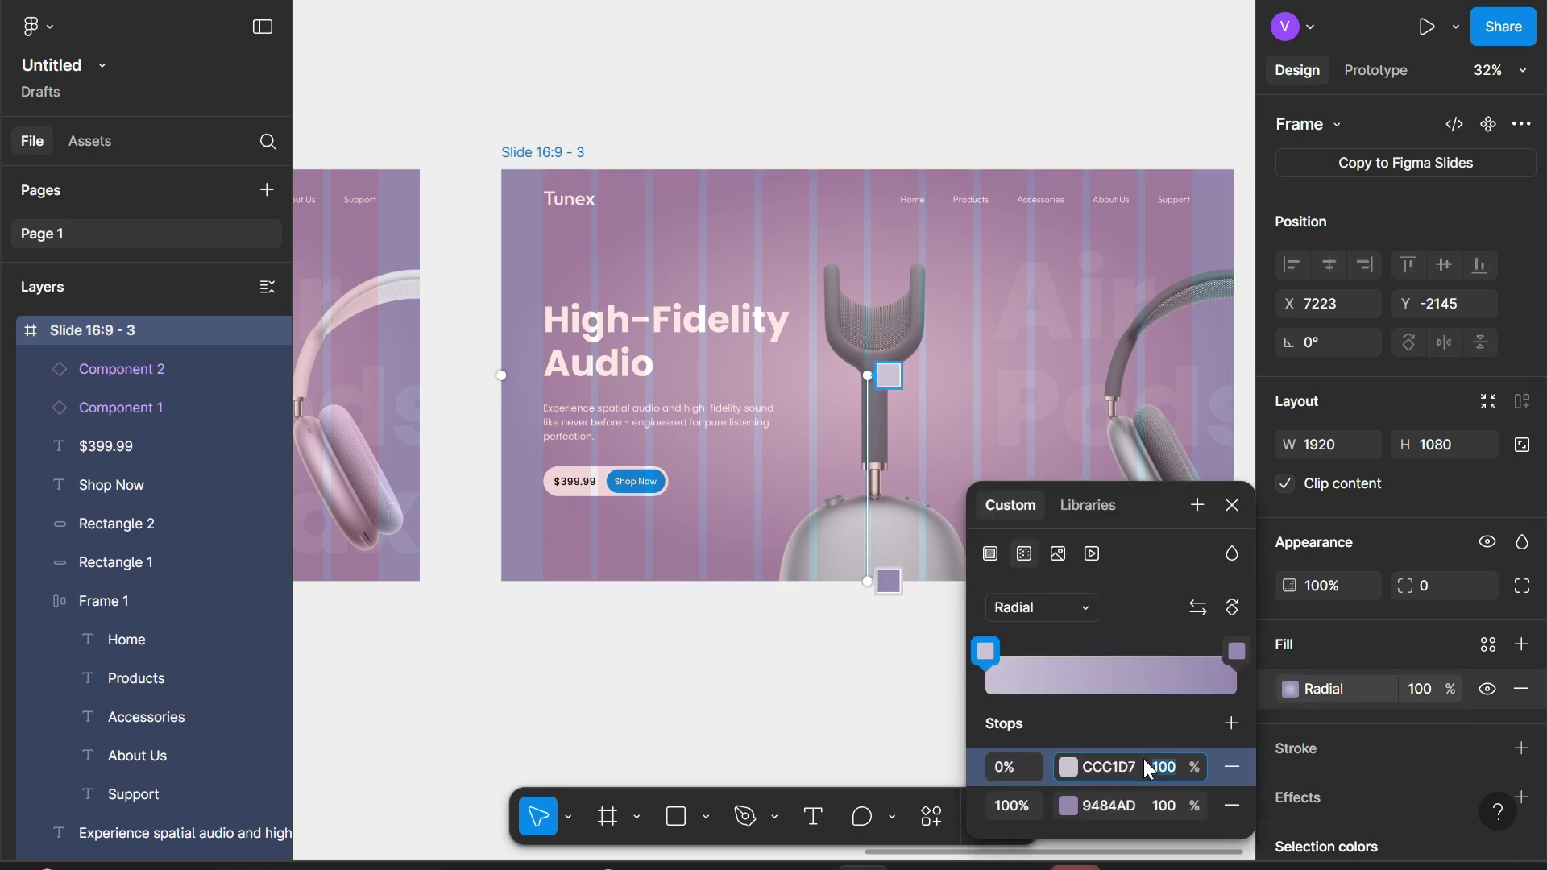
Set slide 3's gradient stops to BBCAD7 (0%) and 7A919B at 92% opacity (100%)
click(1121, 764)
text(BBCA)
click(1125, 798)
text(7A91)
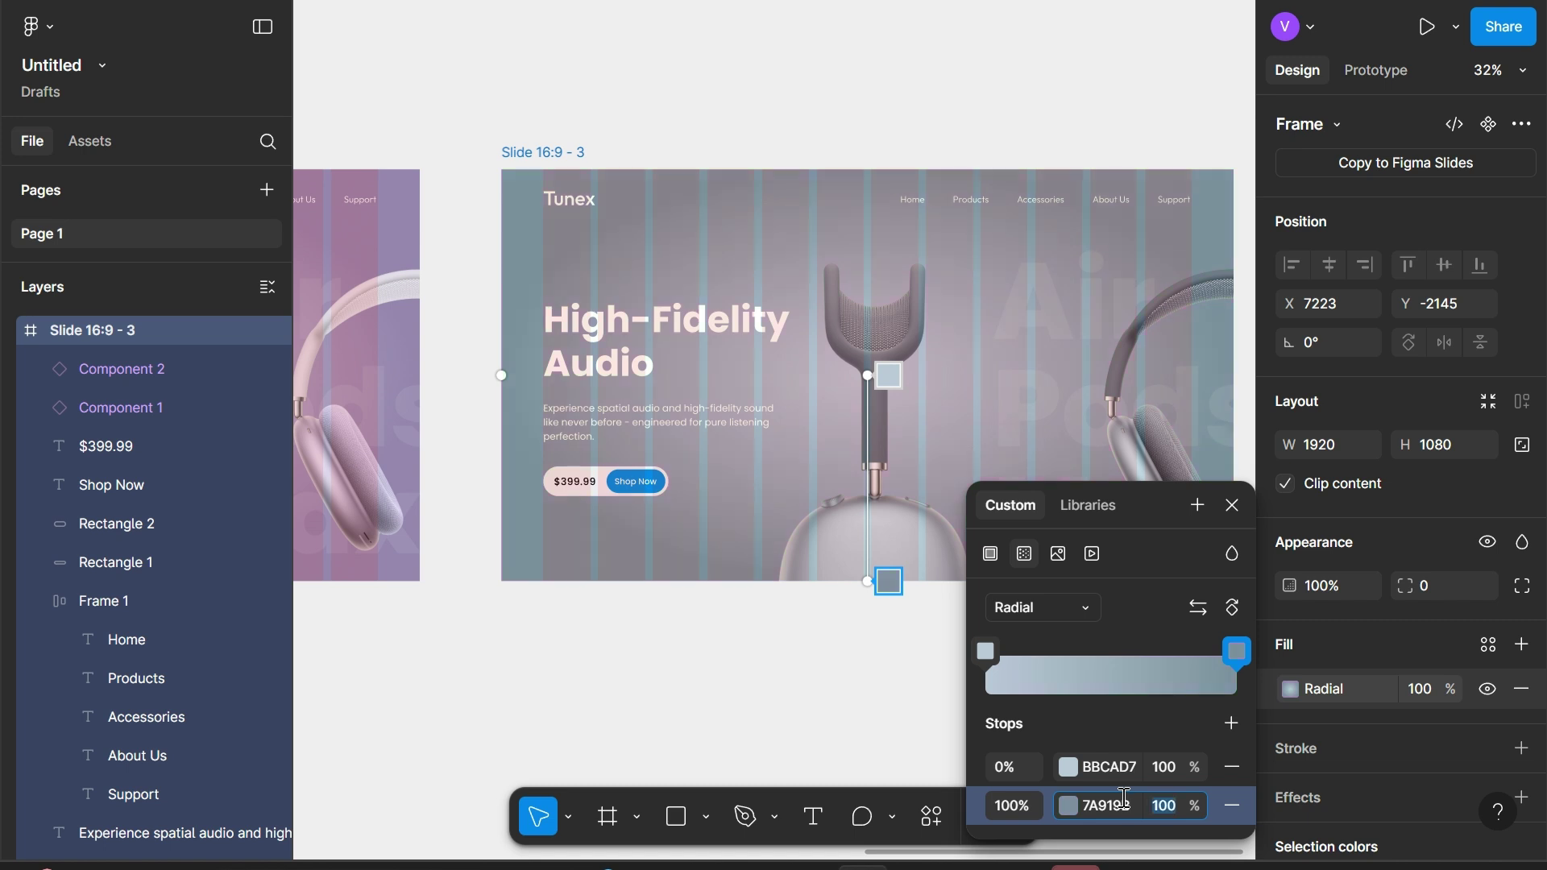
text(92)
key(Return)
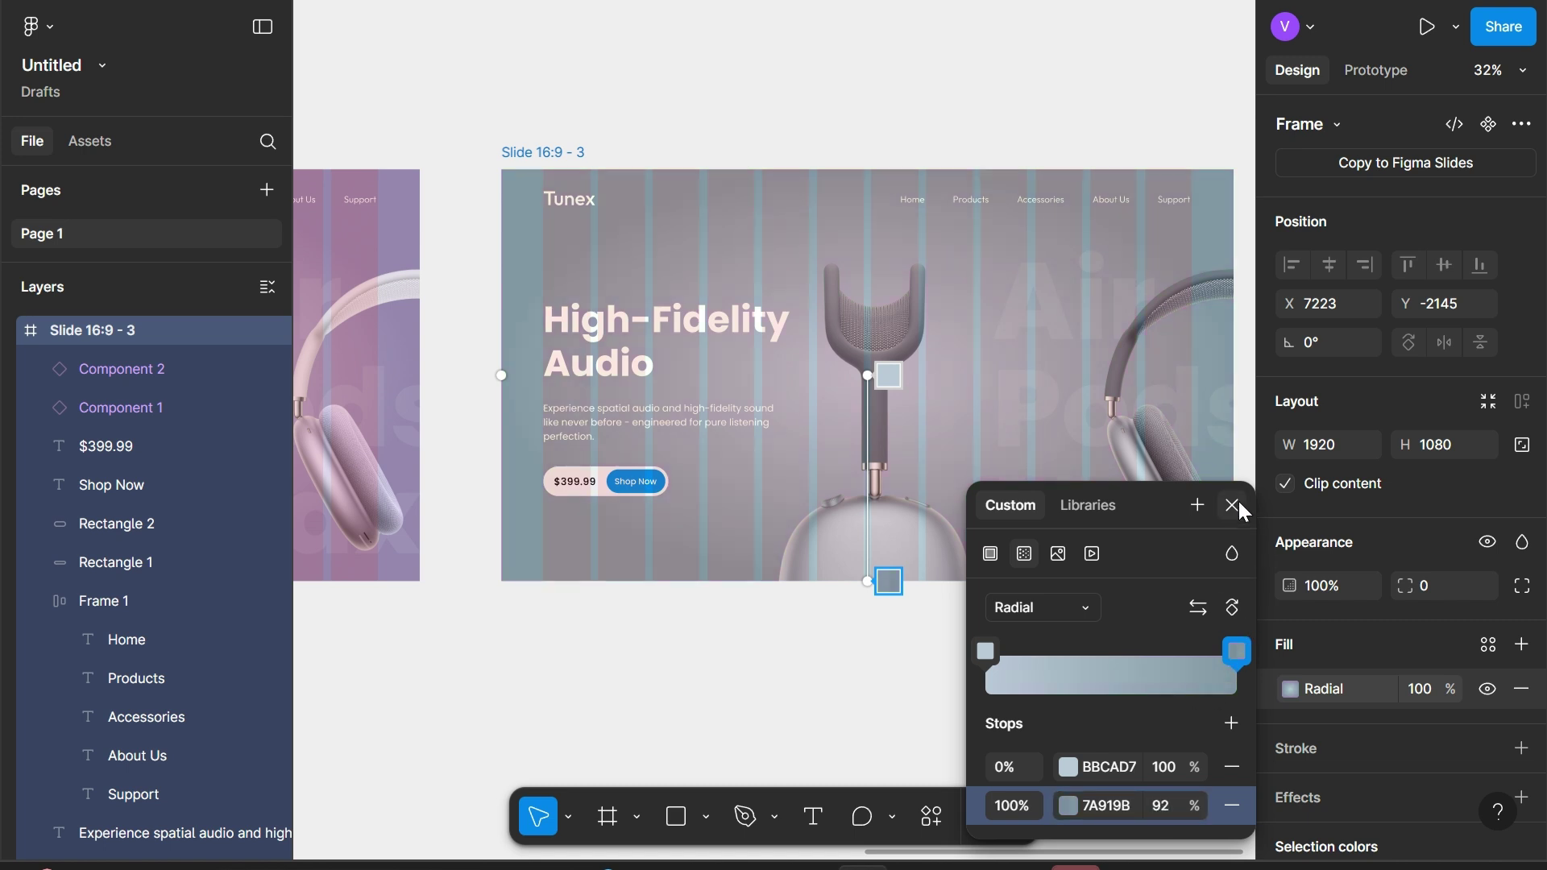
click(1233, 505)
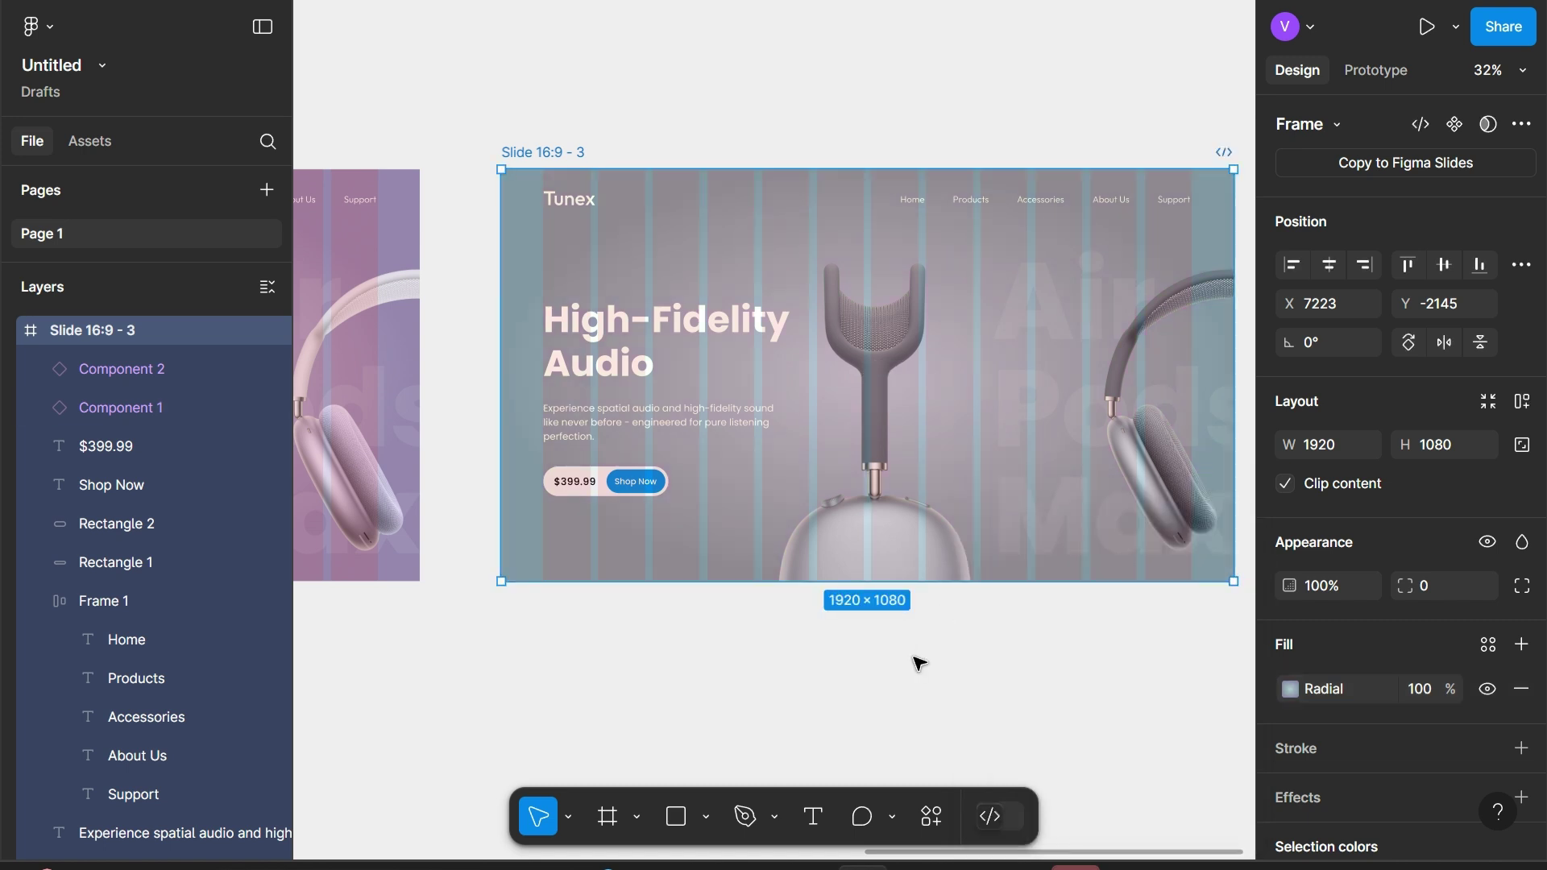
Inspect the $399.99 price text and its pill background rectangle
scroll(818, 656, left, 1)
click(600, 486)
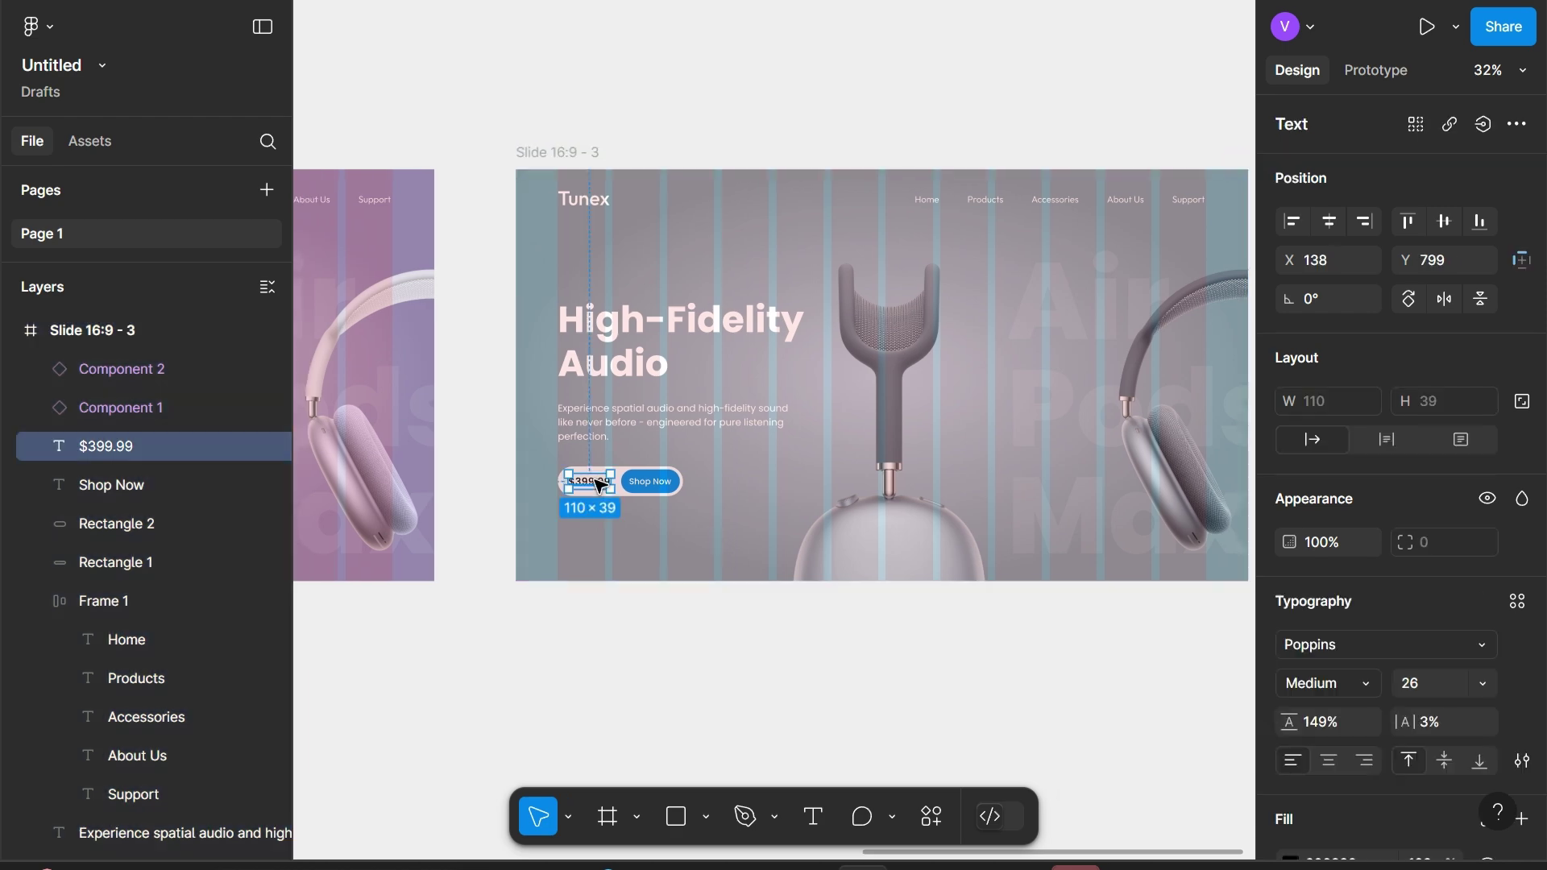
ctrl+scroll(600, 486, up, 5)
click(556, 484)
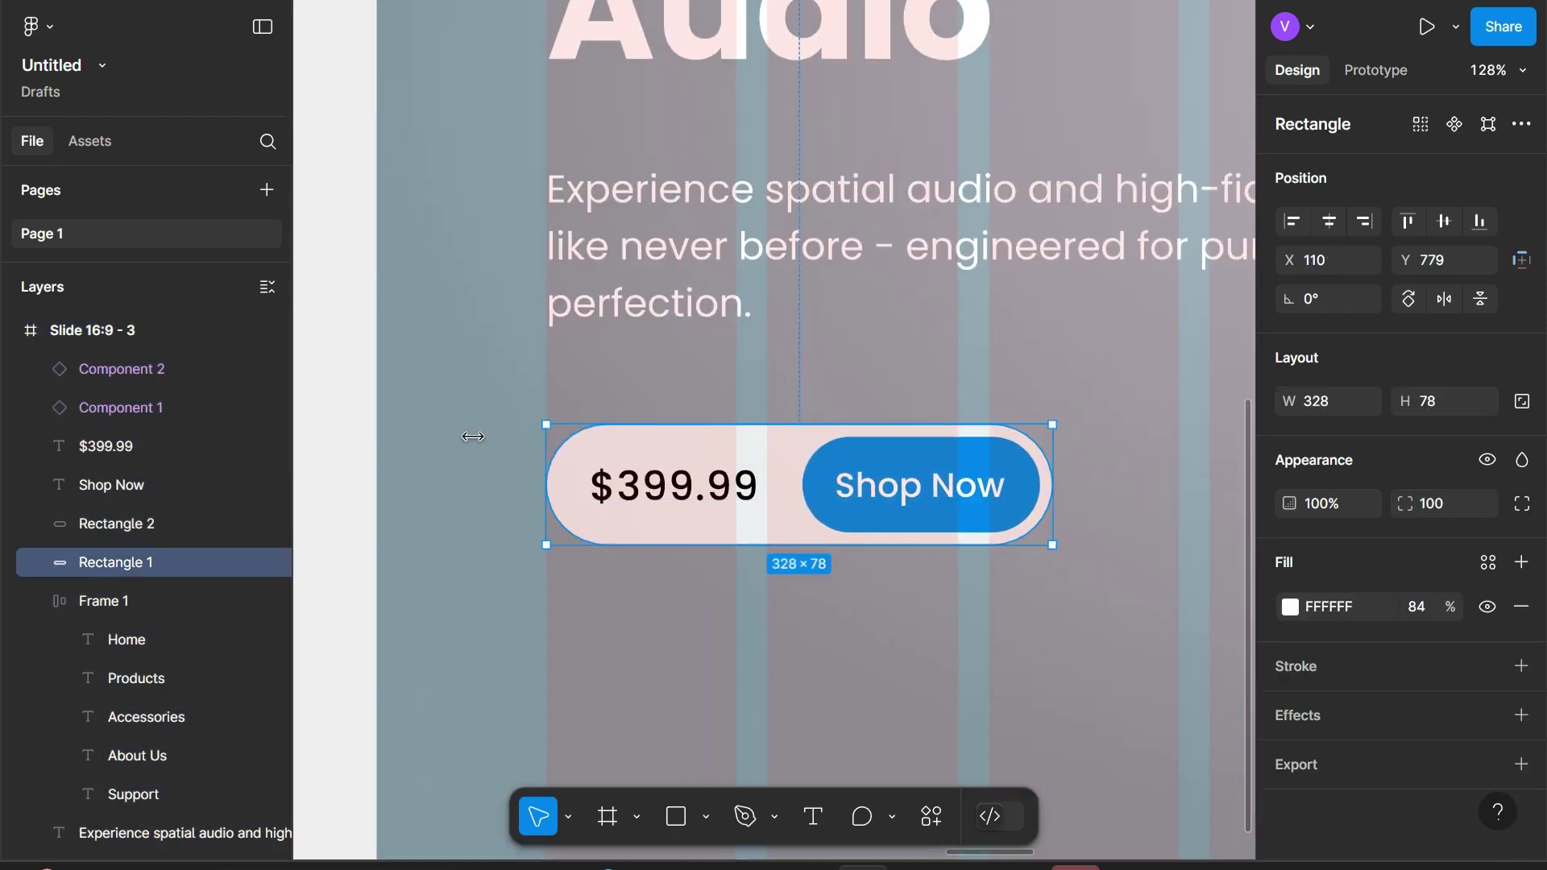
Zoom out, clear the selection and present the slides full-screen
ctrl+scroll(476, 438, down, 3)
ctrl+scroll(476, 439, down, 2)
ctrl+scroll(479, 442, down, 1)
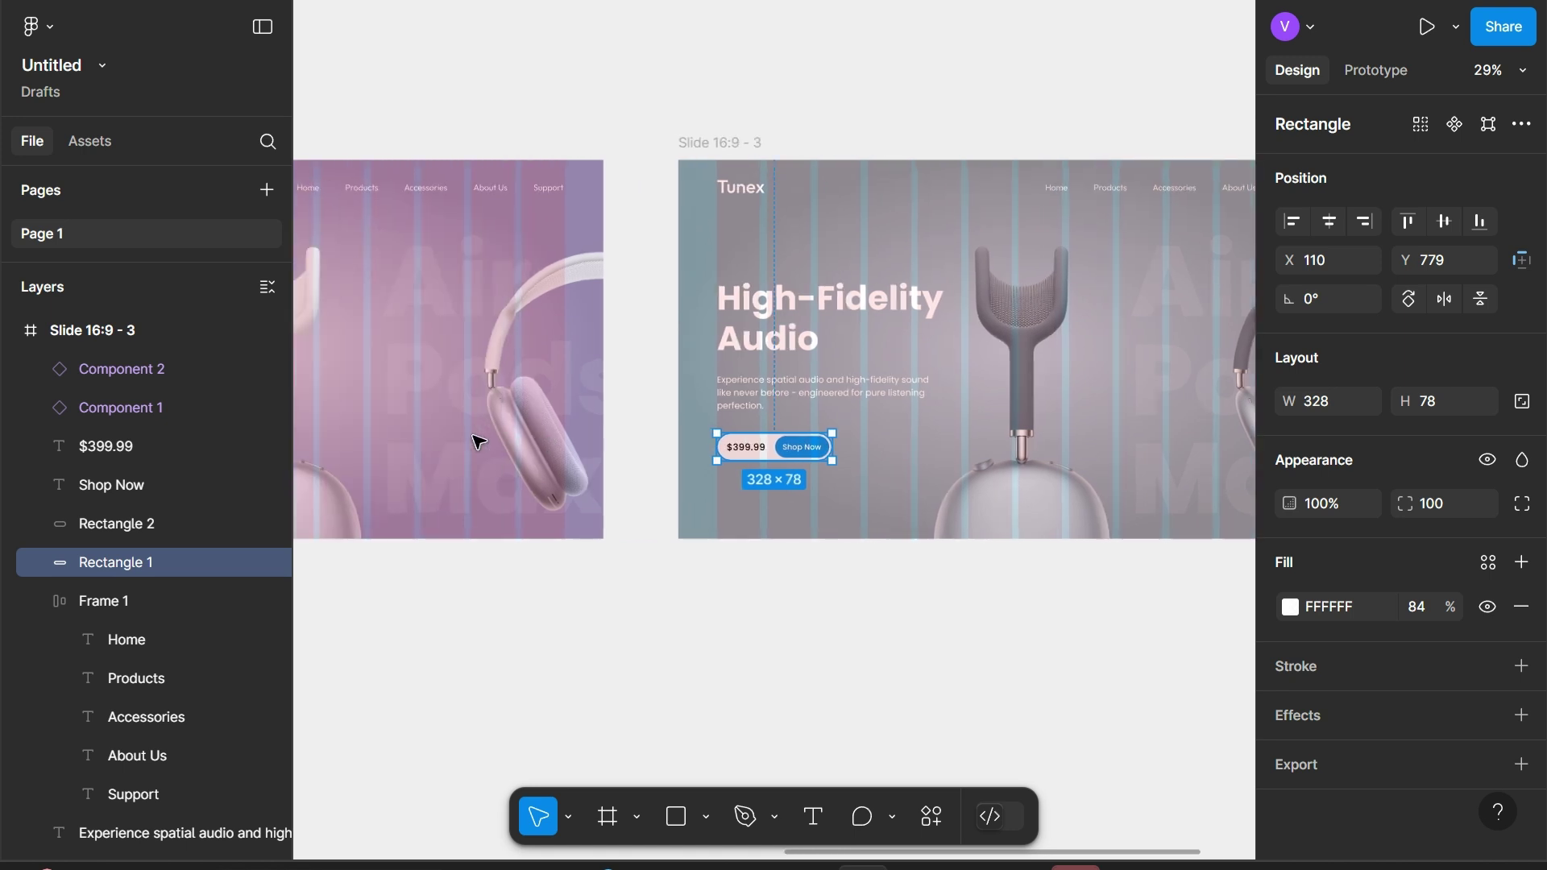
ctrl+scroll(479, 441, down, 2)
scroll(477, 442, right, 2)
click(528, 537)
scroll(528, 538, left, 3)
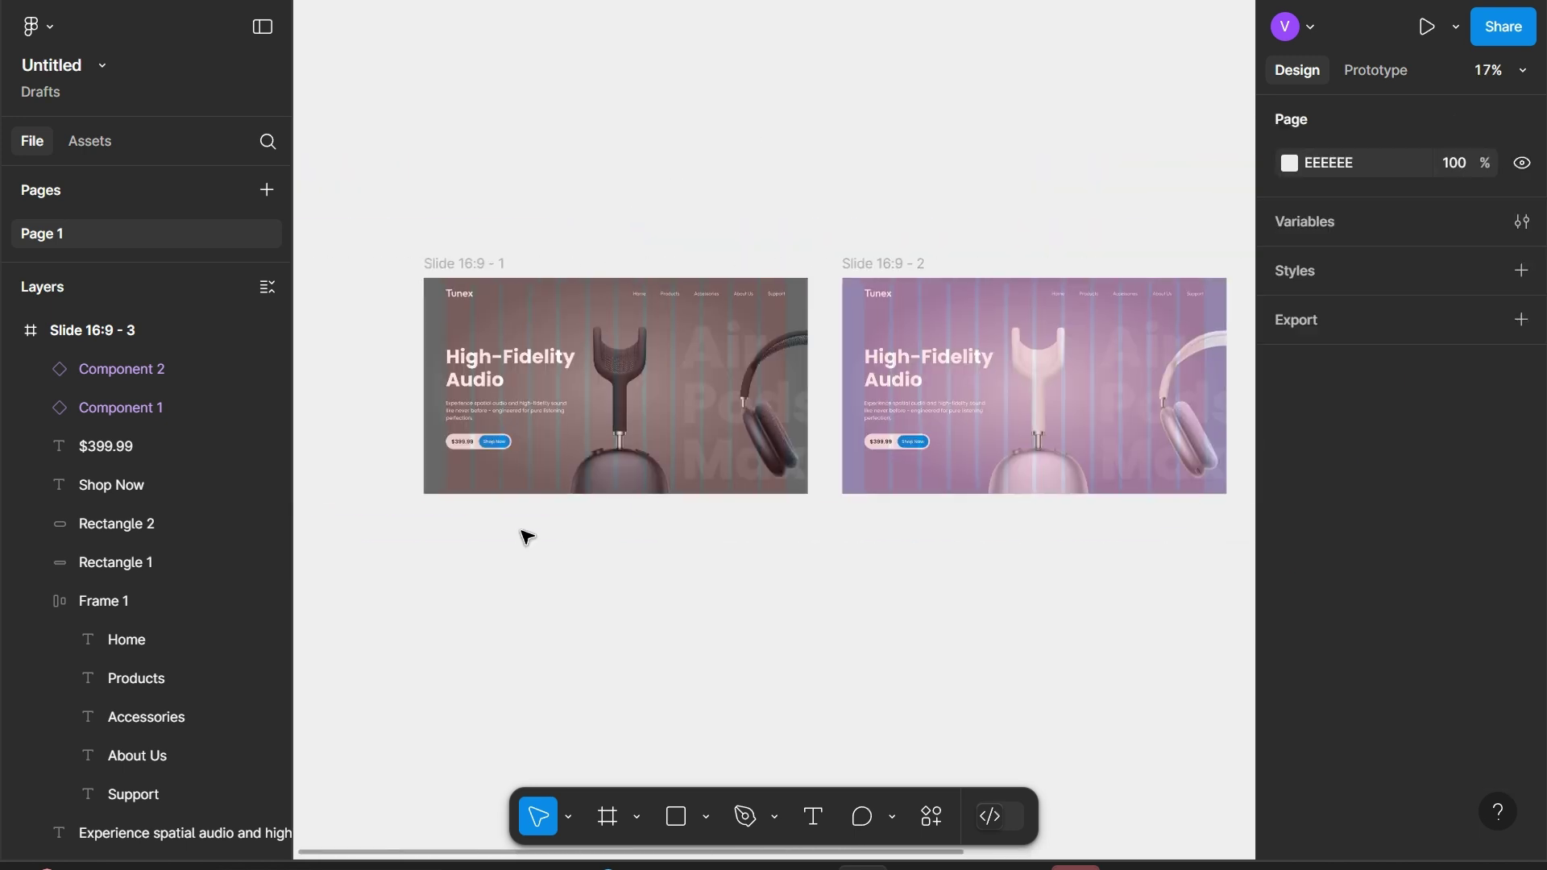
click(1426, 27)
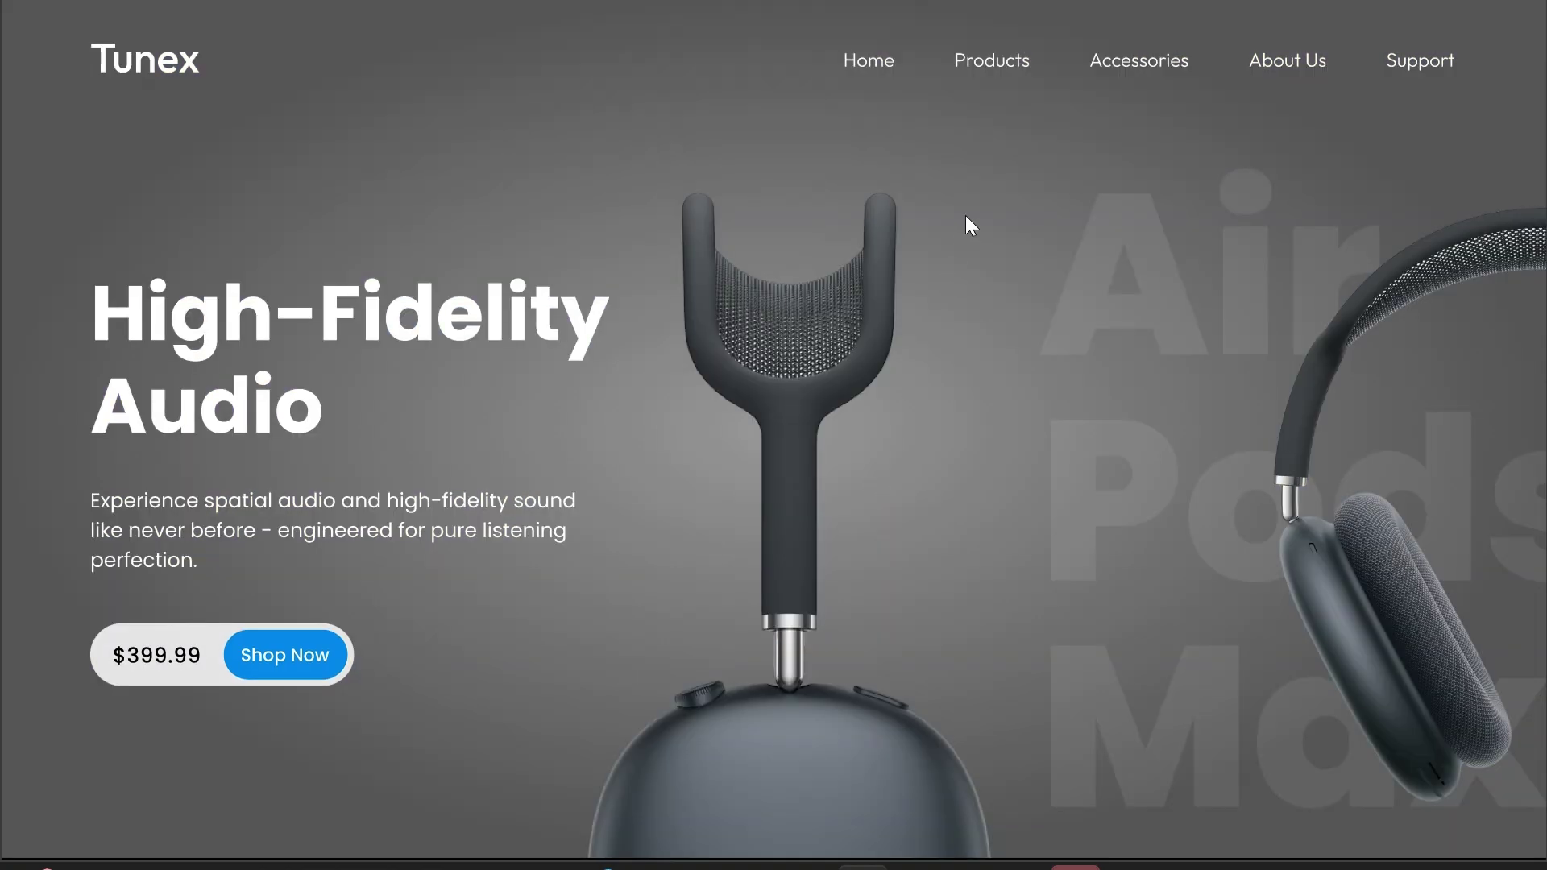
Exit the presentation and select slide 1's Component 2 for prototyping
key(Escape)
ctrl+scroll(687, 315, up, 2)
scroll(635, 363, down, 3)
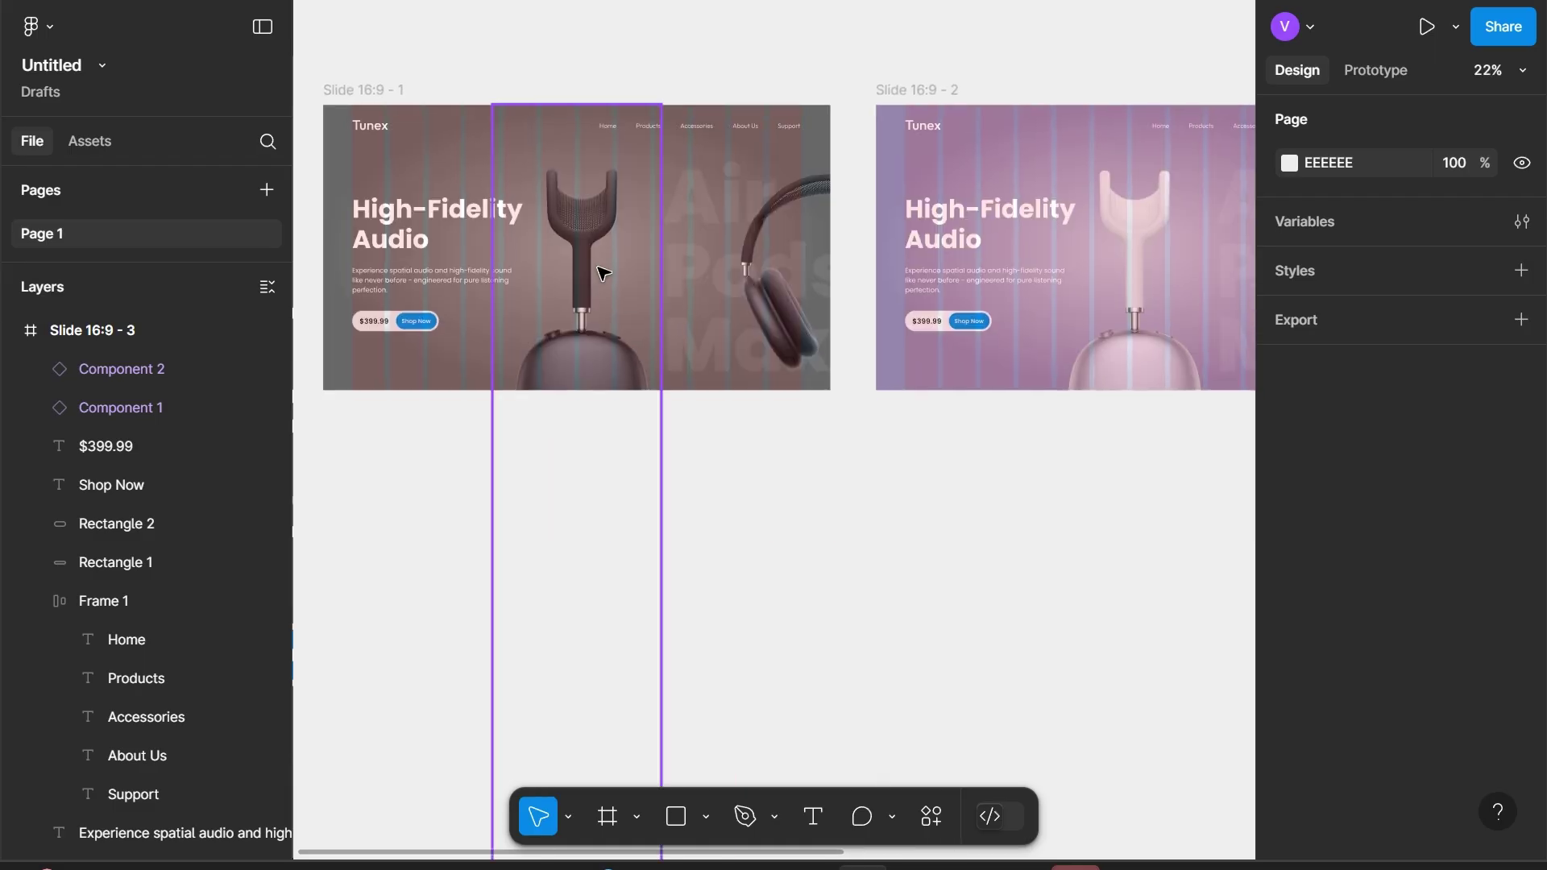
click(602, 272)
scroll(1105, 345, right, 1)
click(1368, 73)
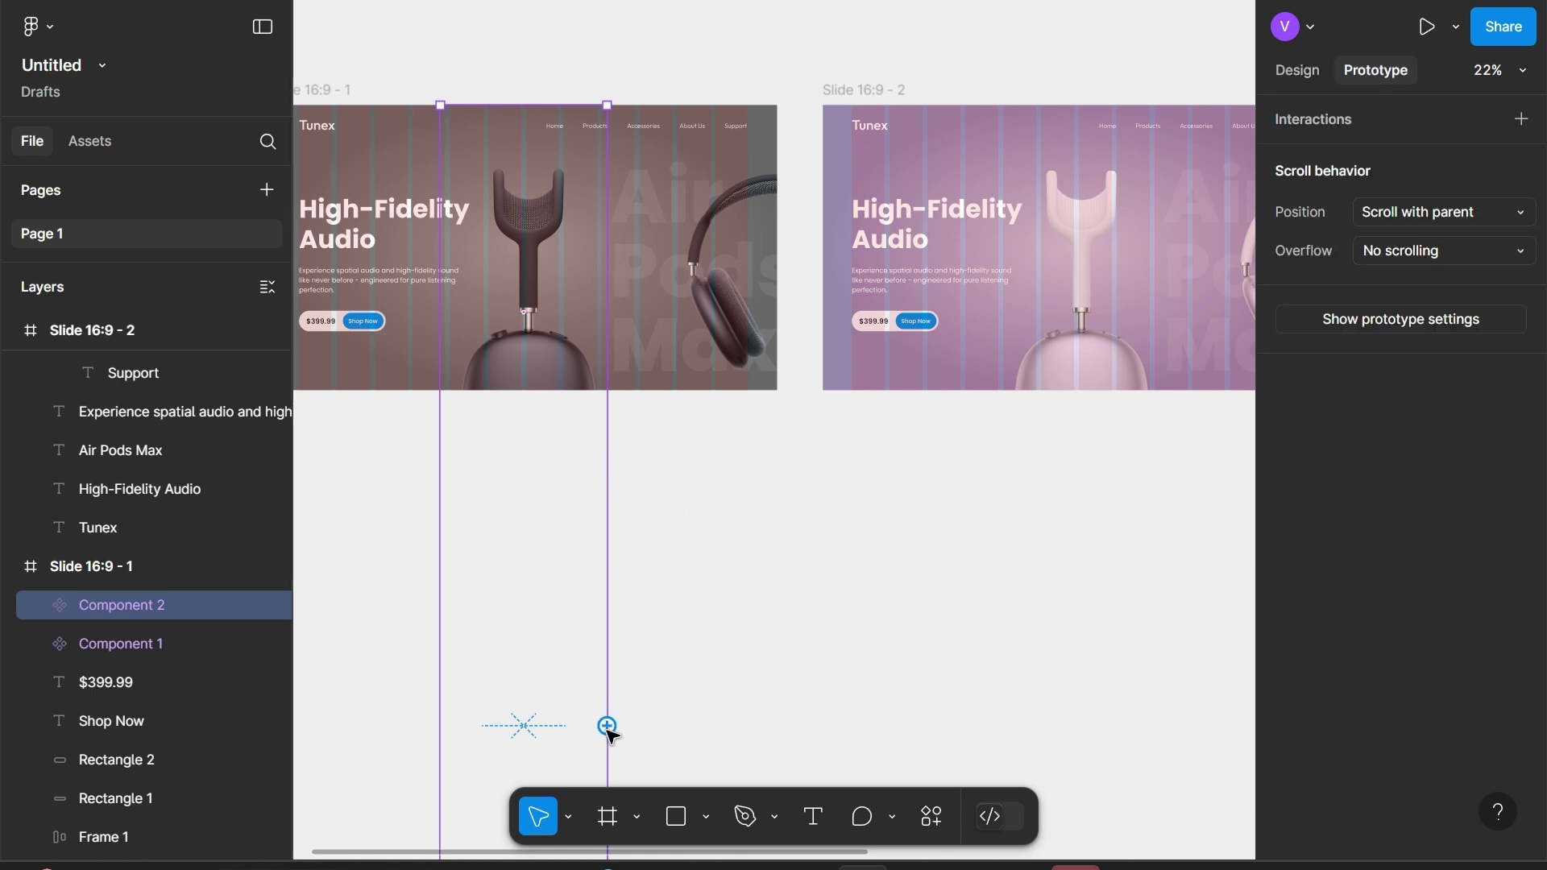
Link Component 2 to Slide 16:9 - 2 on drag with a 1400ms custom spring curve
mouse_move(607, 725)
mouse_down()
mouse_move(842, 397)
mouse_move(876, 300)
mouse_up()
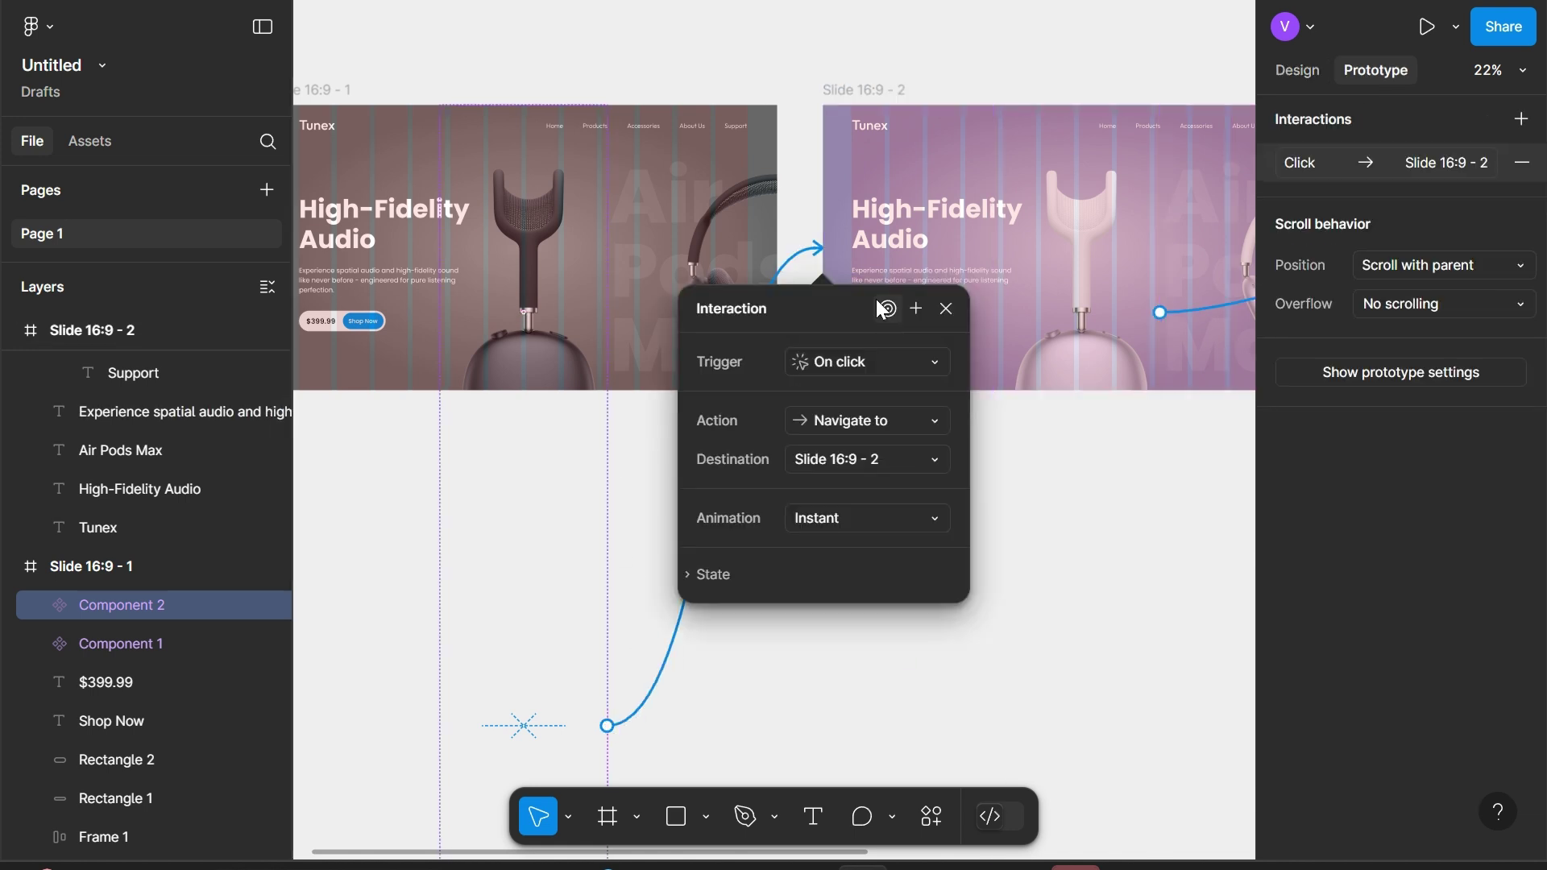
click(857, 361)
click(867, 391)
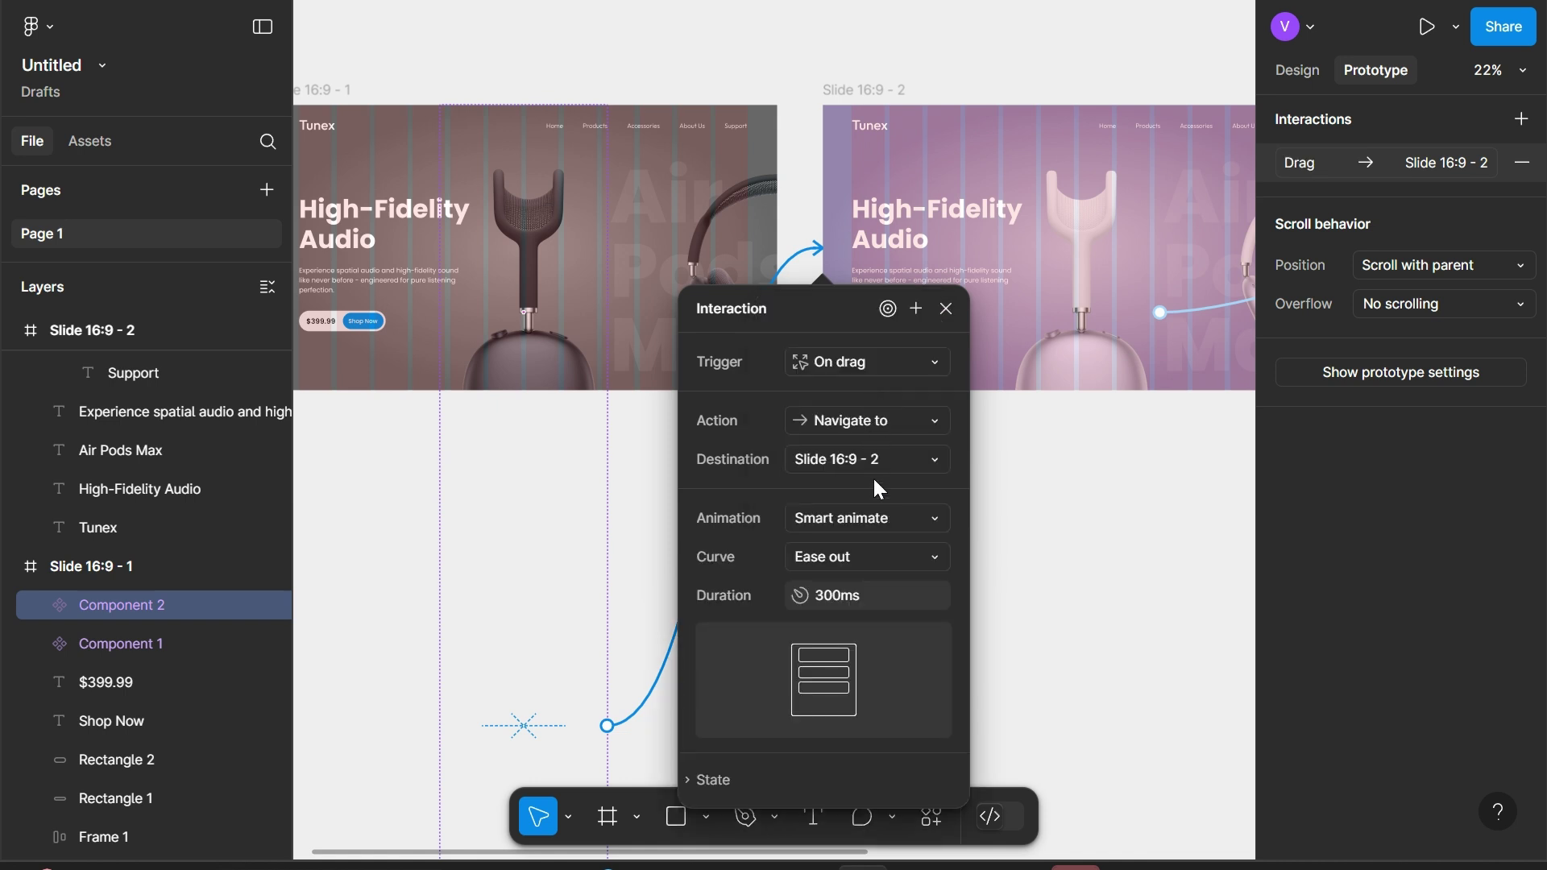
click(882, 559)
click(884, 827)
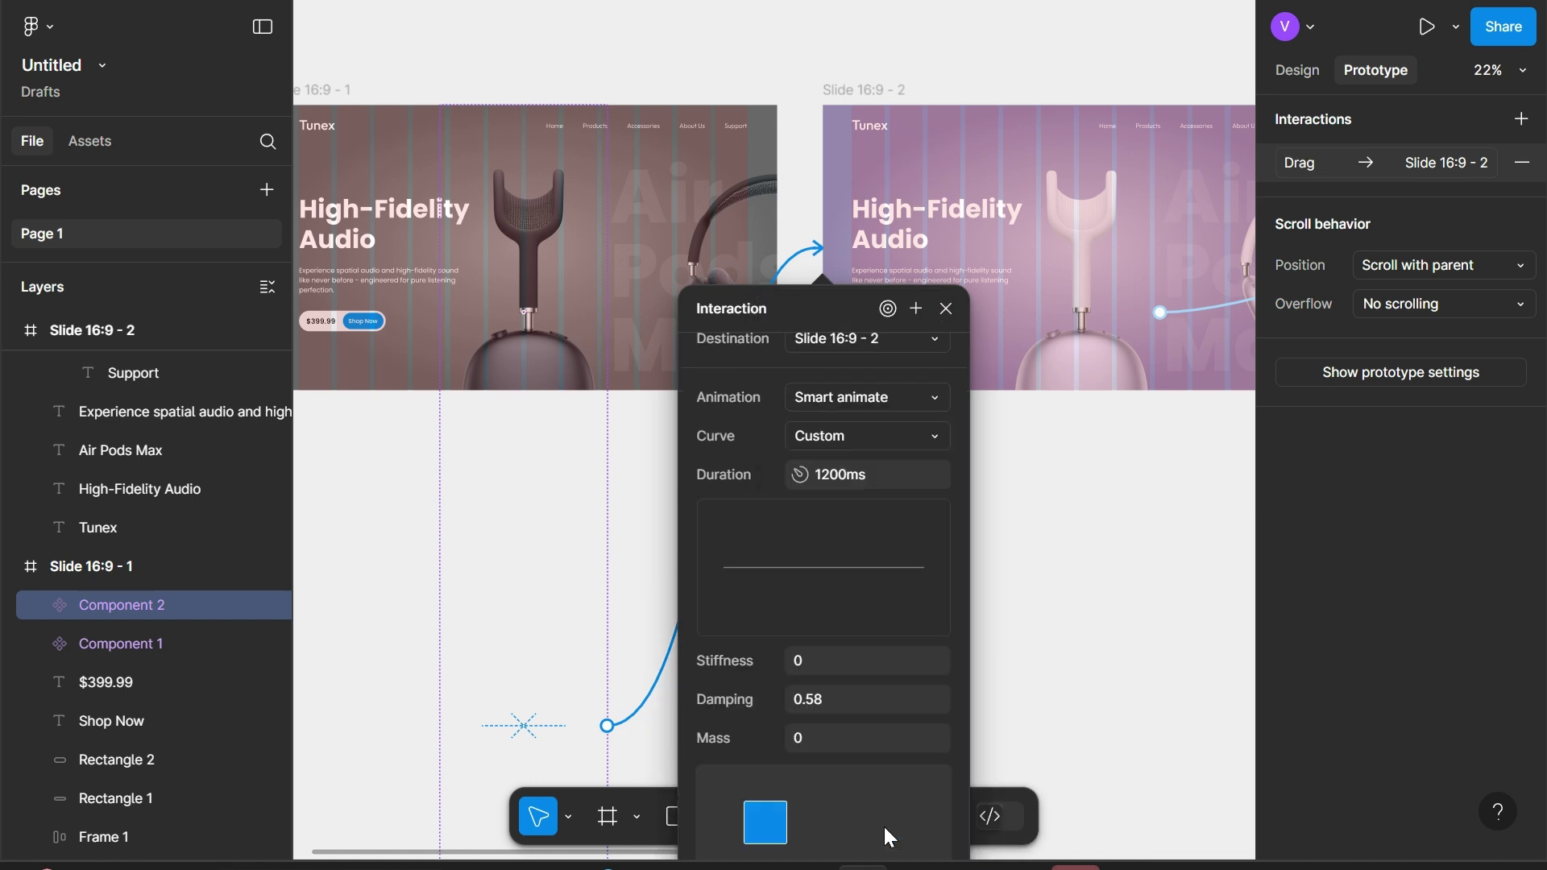
click(900, 481)
text(140)
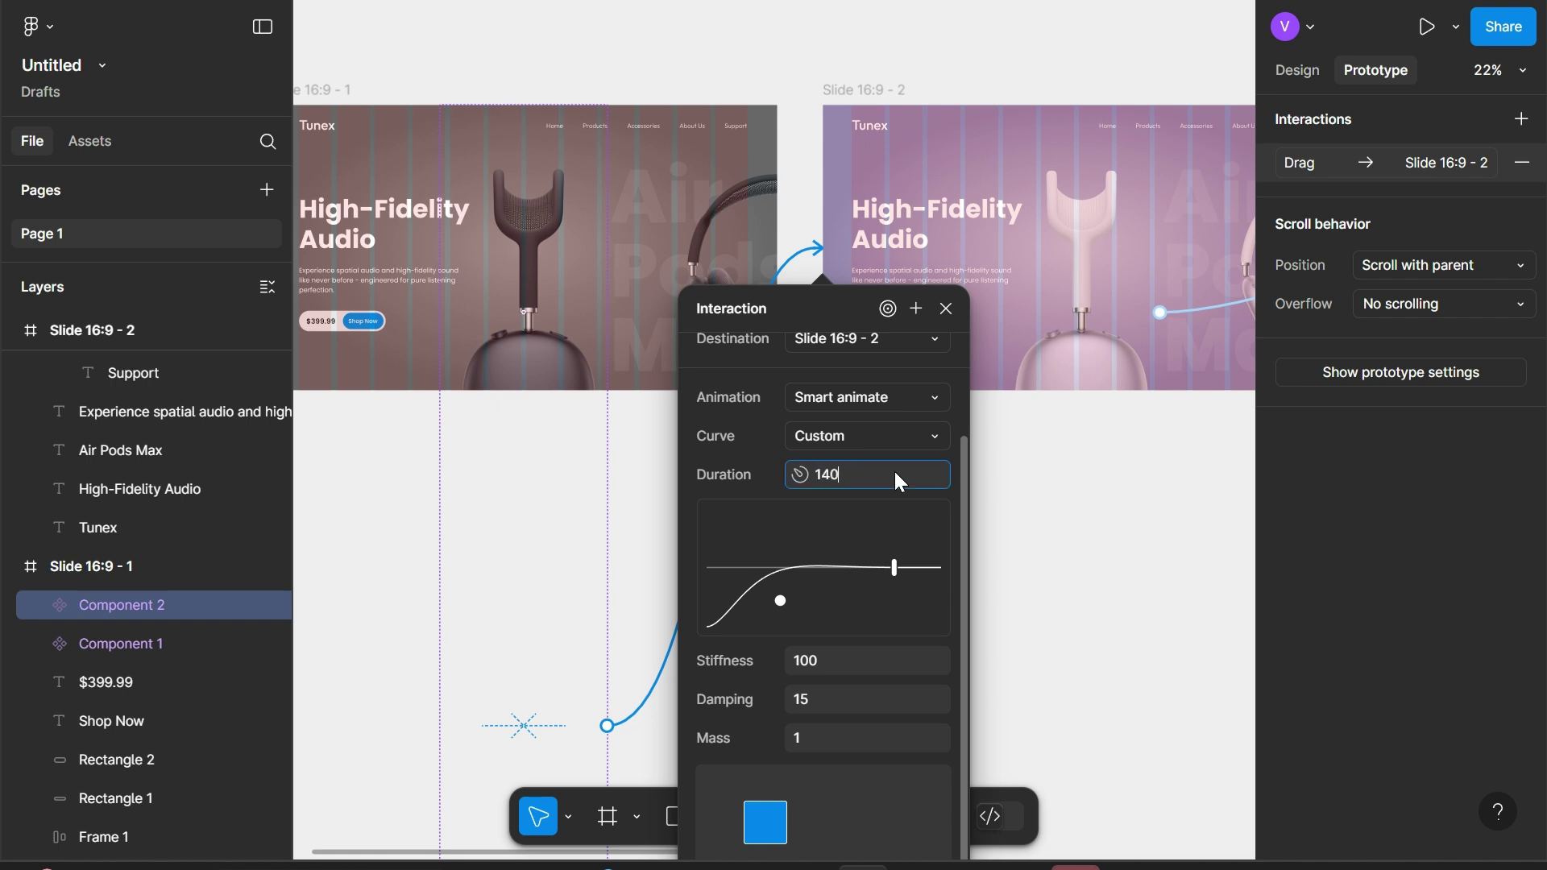
text(0)
key(Return)
scroll(878, 556, up, 3)
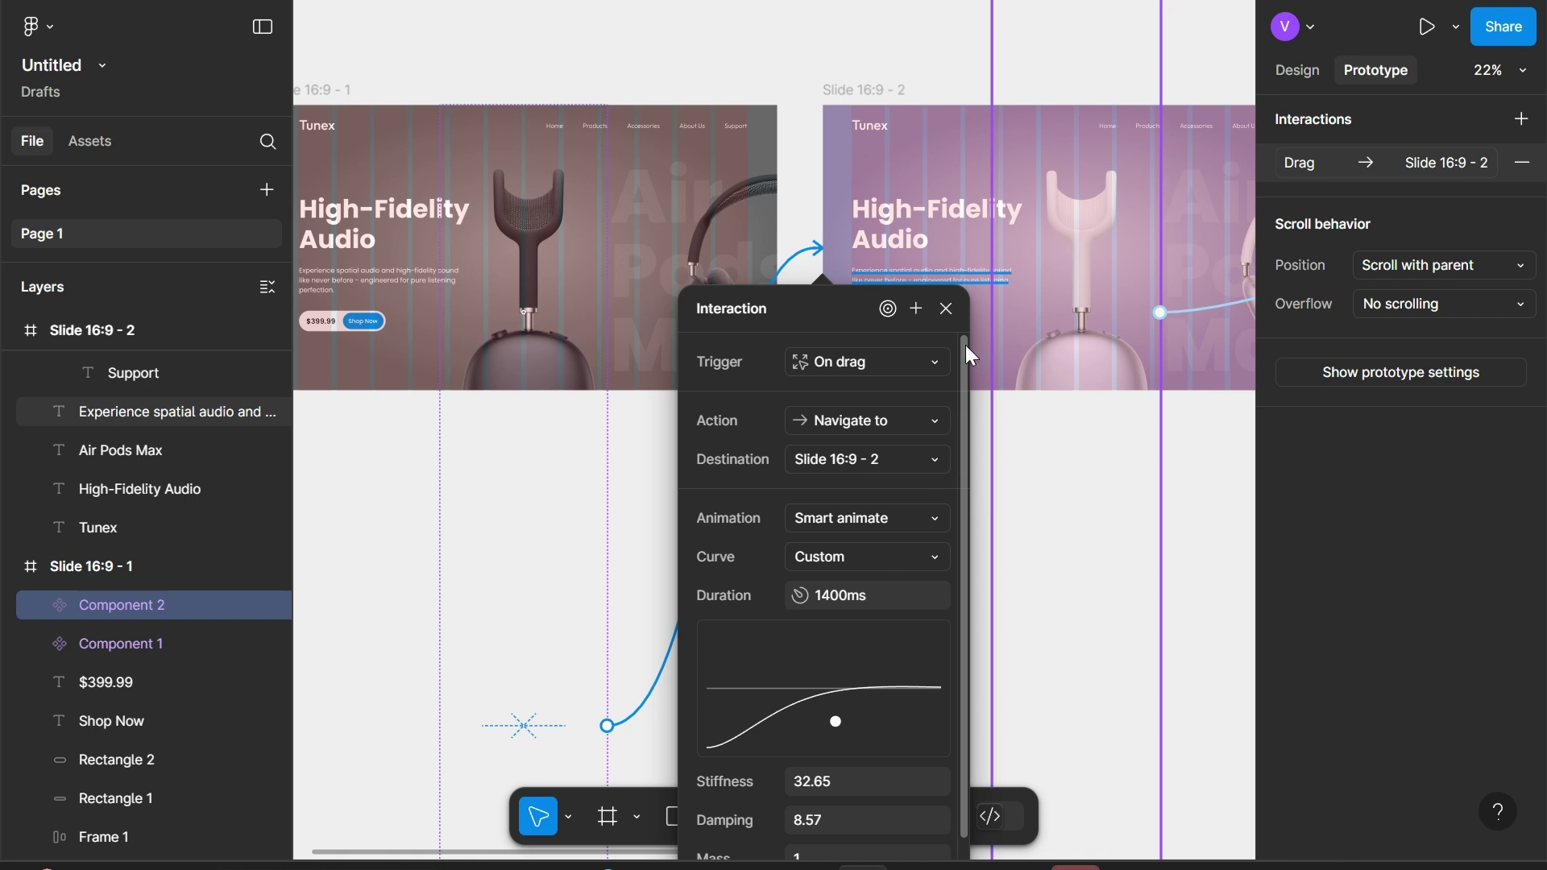
click(947, 308)
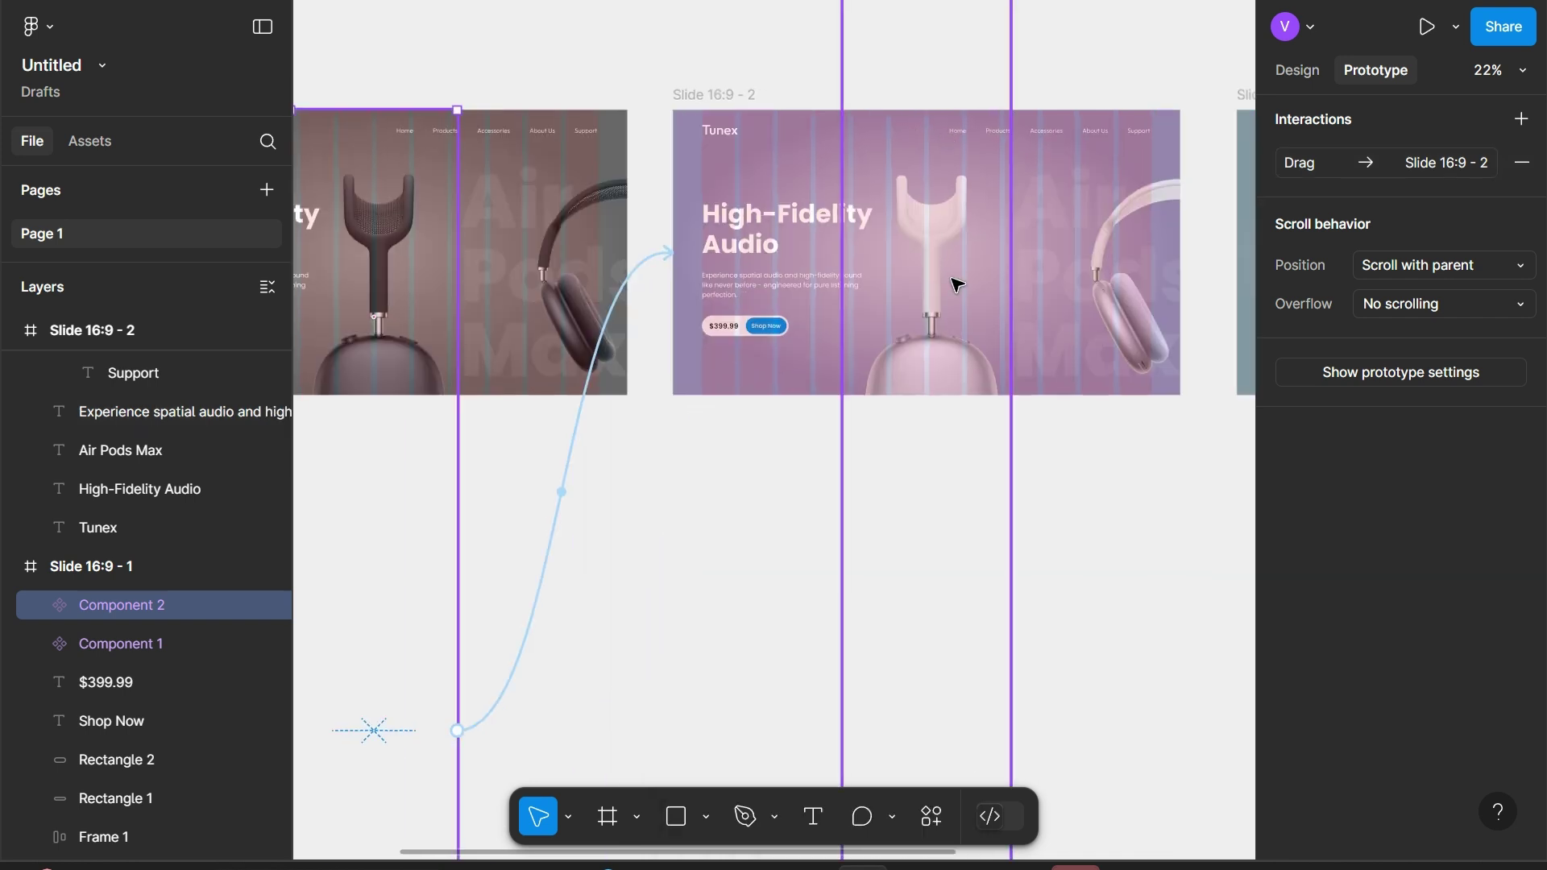
Delete slide 2 component's old connection and link it to Slide 16:9 - 3
scroll(959, 338, right, 5)
scroll(899, 393, right, 2)
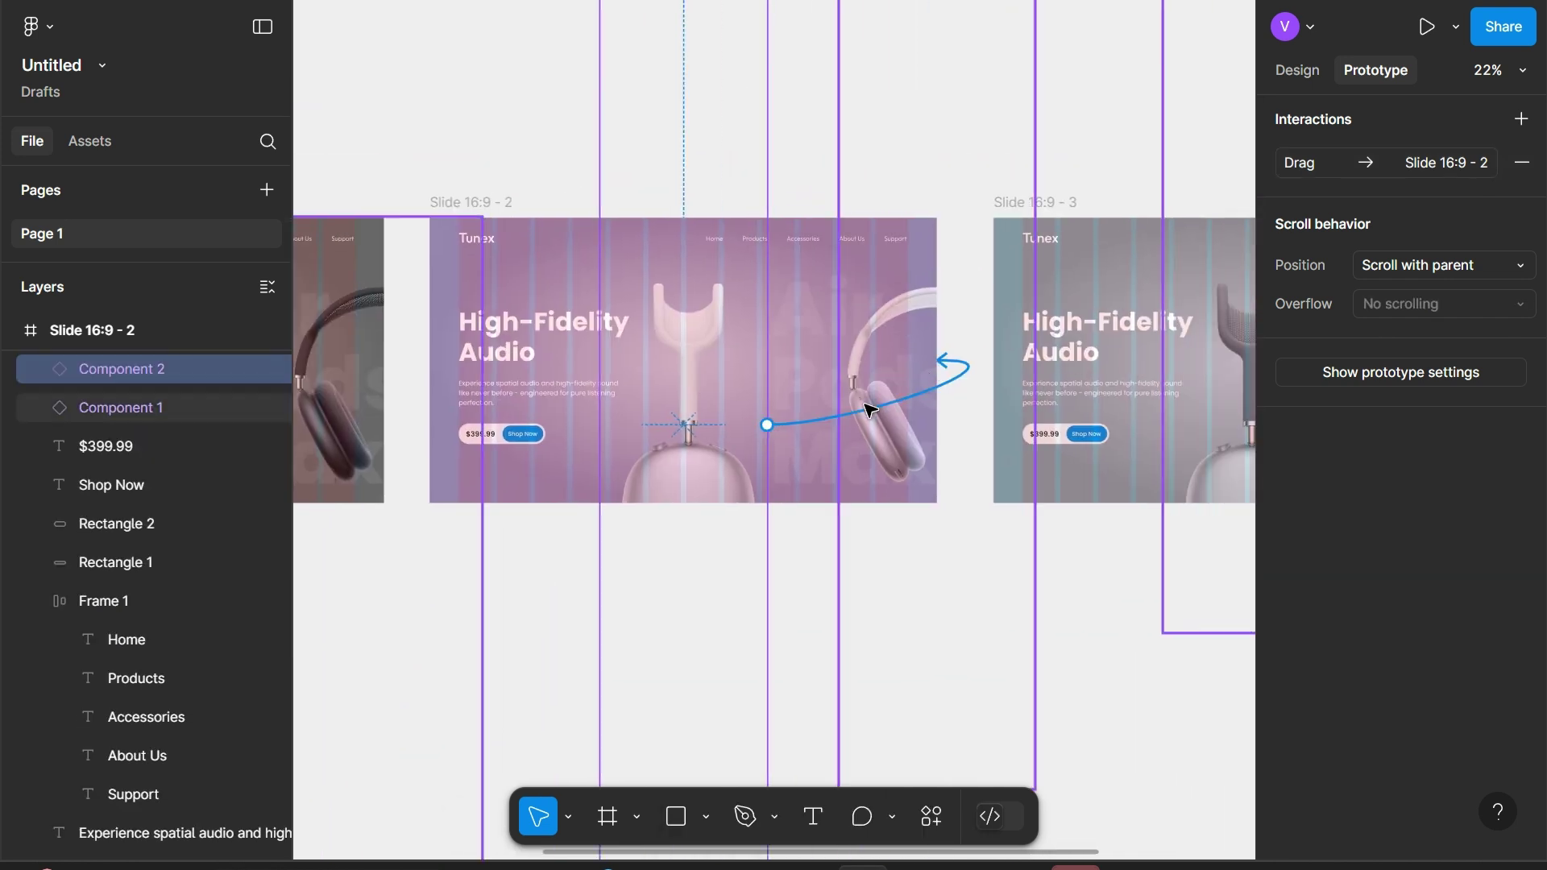
click(842, 421)
key(Delete)
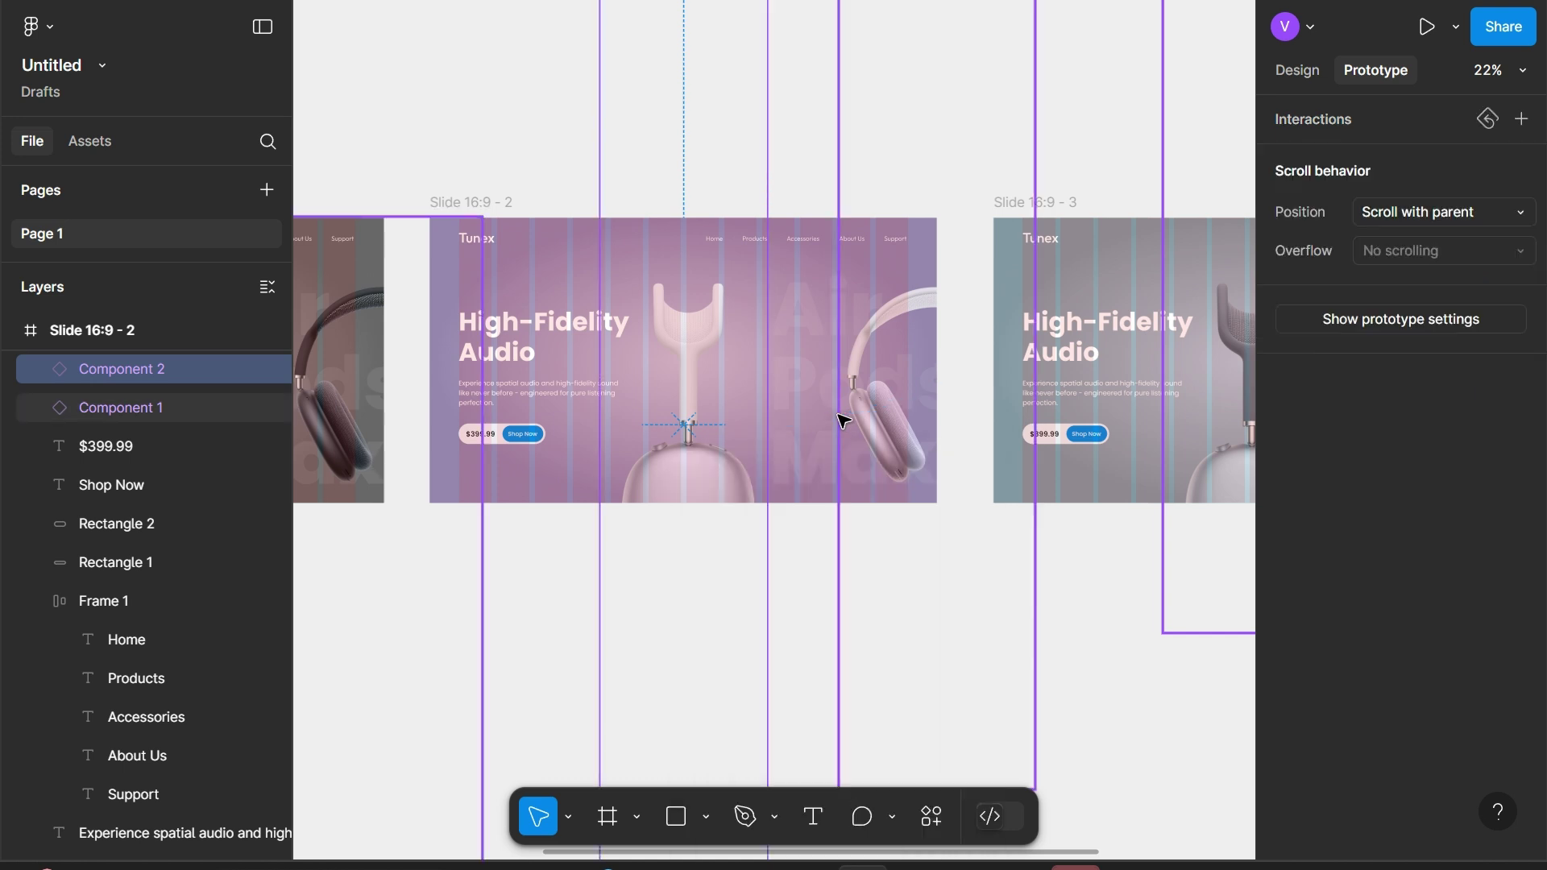
drag(768, 426, 1091, 404)
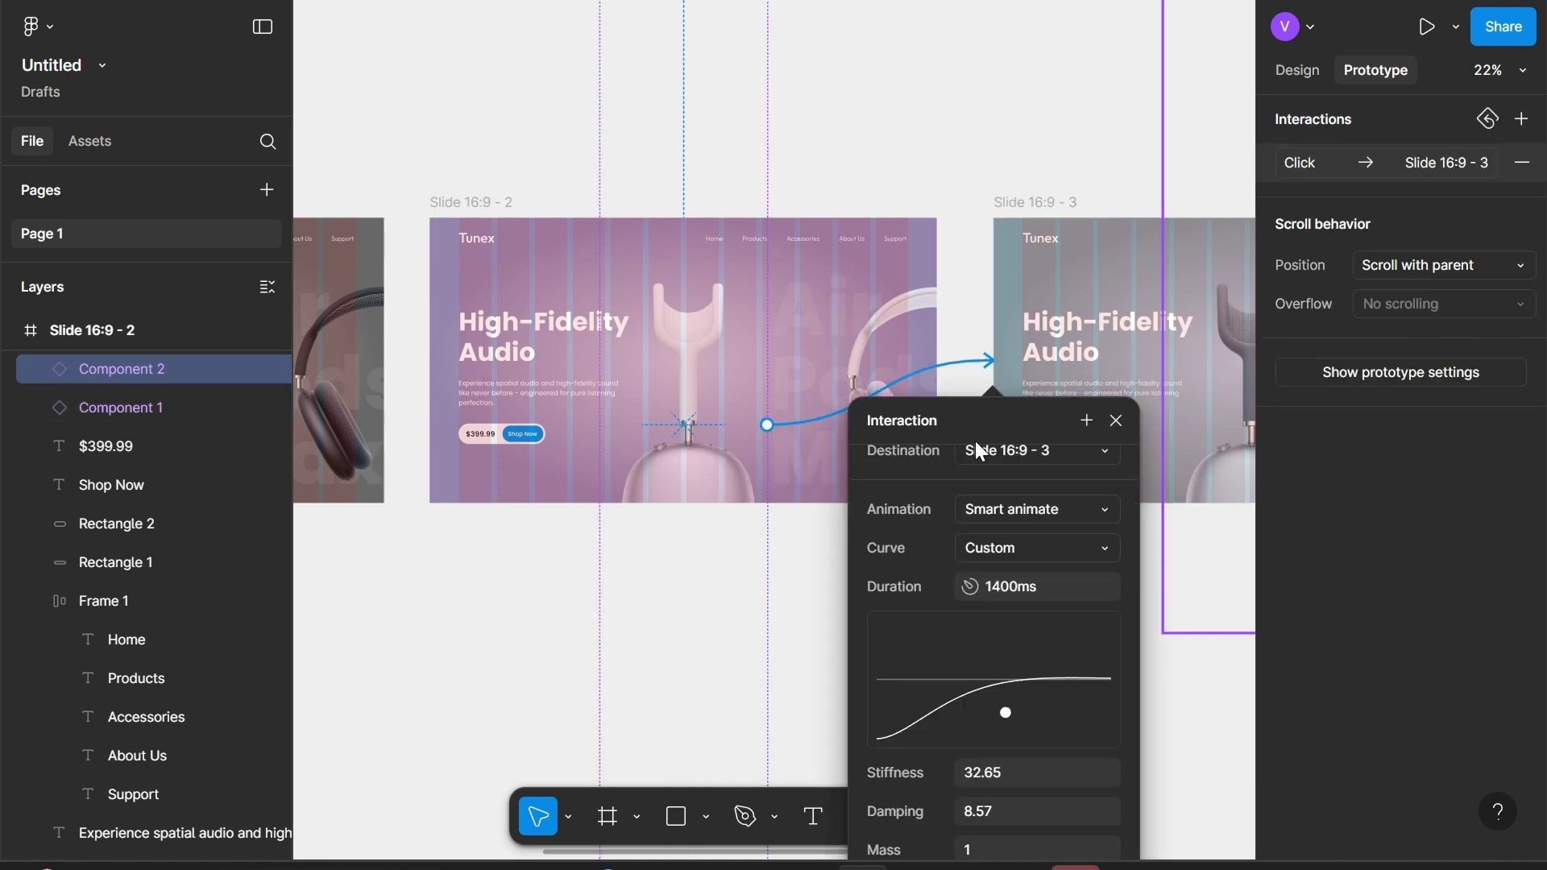
Set the new interaction's trigger to On drag, keeping the Custom curve
click(1072, 476)
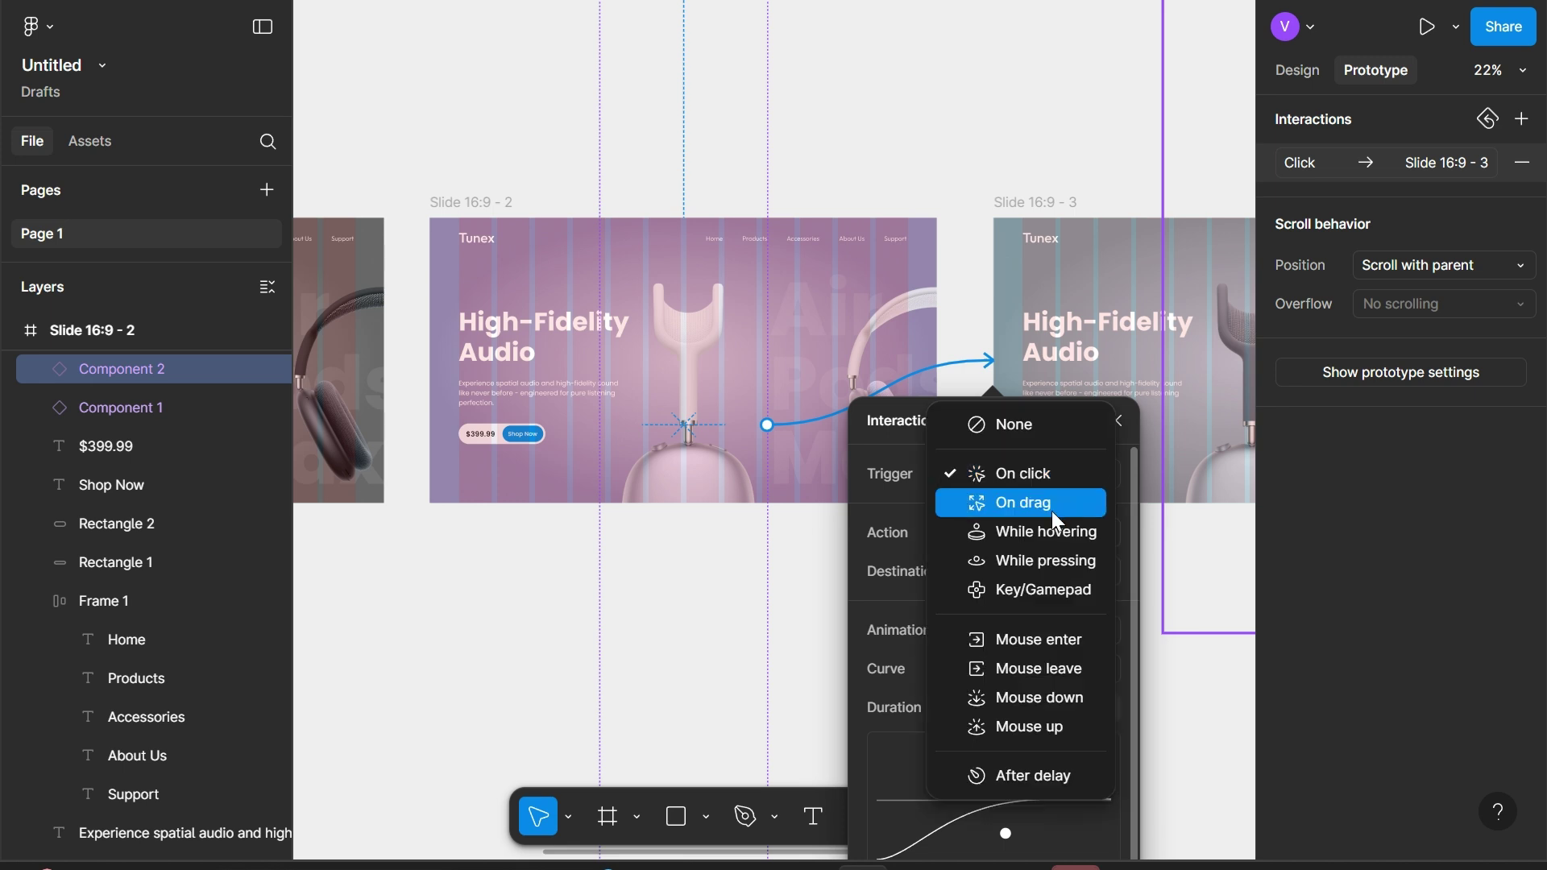
click(1037, 506)
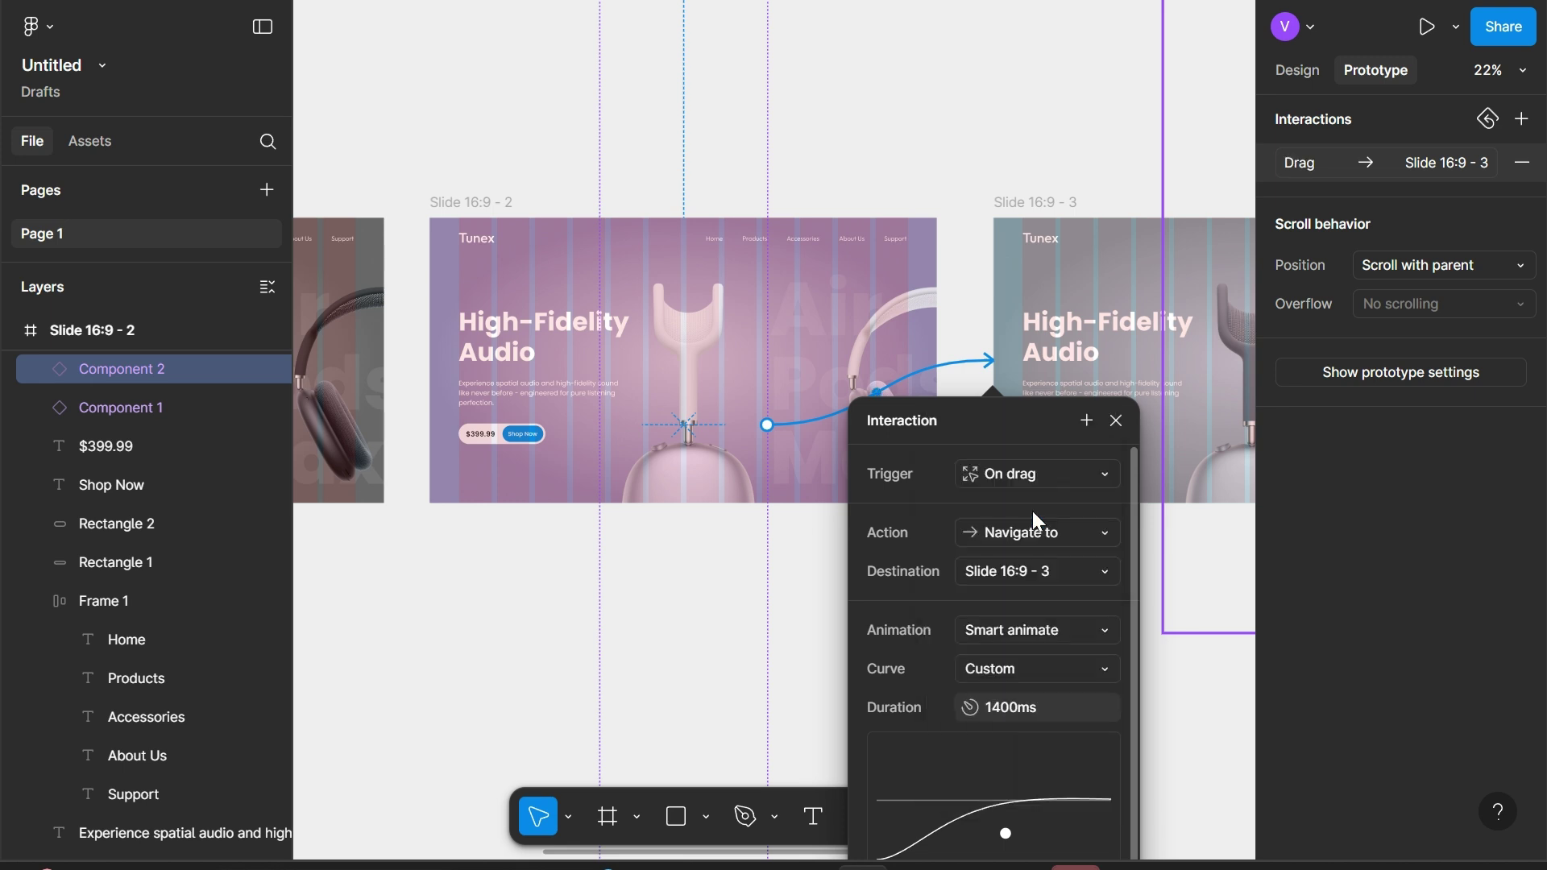
click(1013, 655)
click(1033, 671)
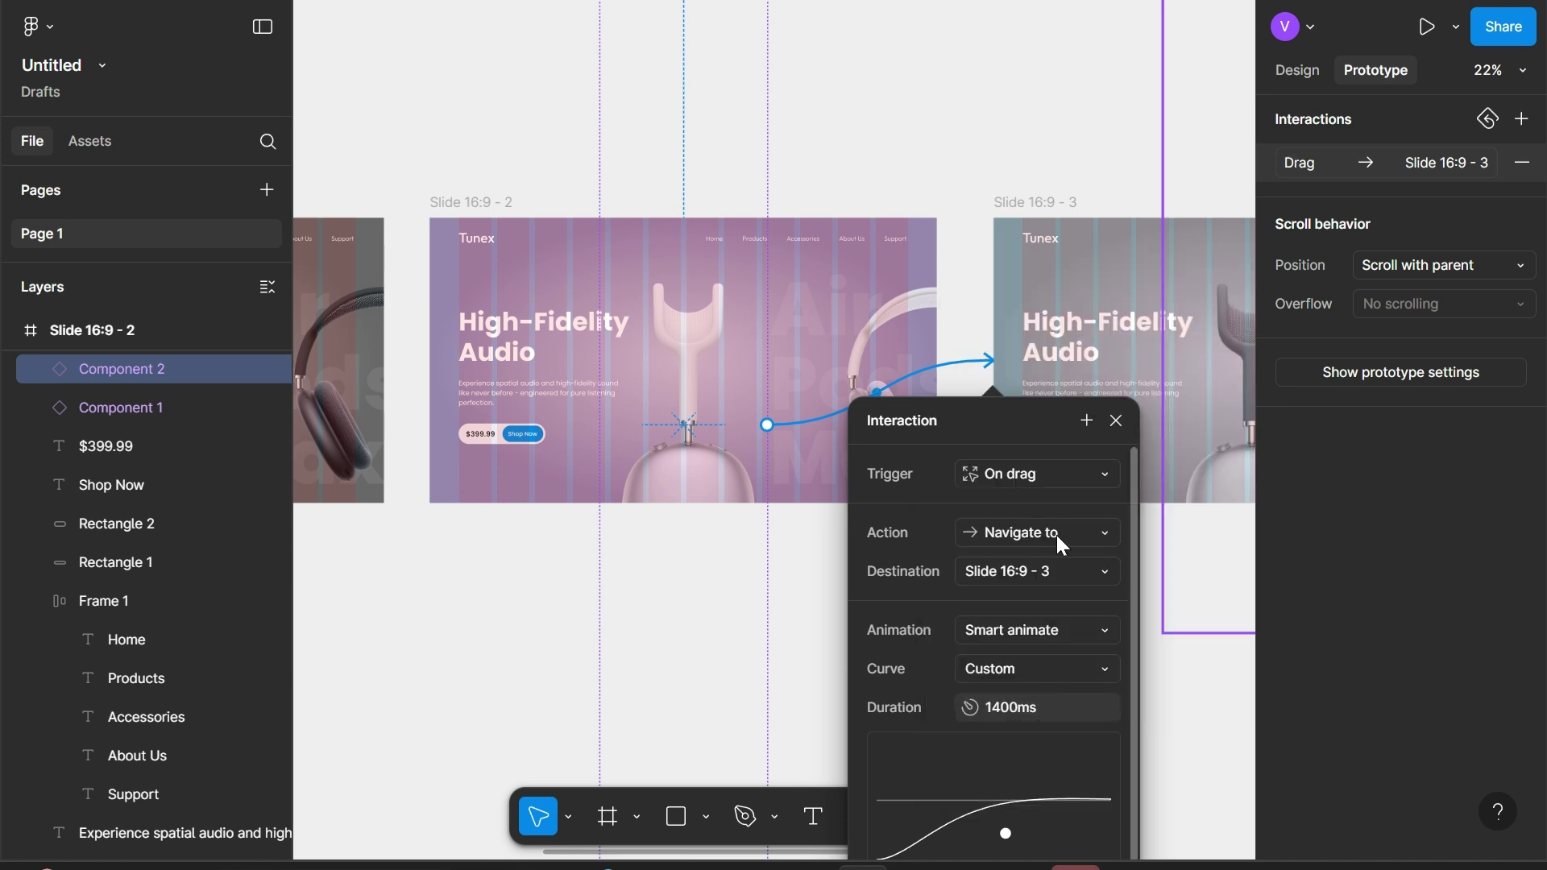
click(1116, 420)
scroll(1114, 425, right, 3)
click(1114, 426)
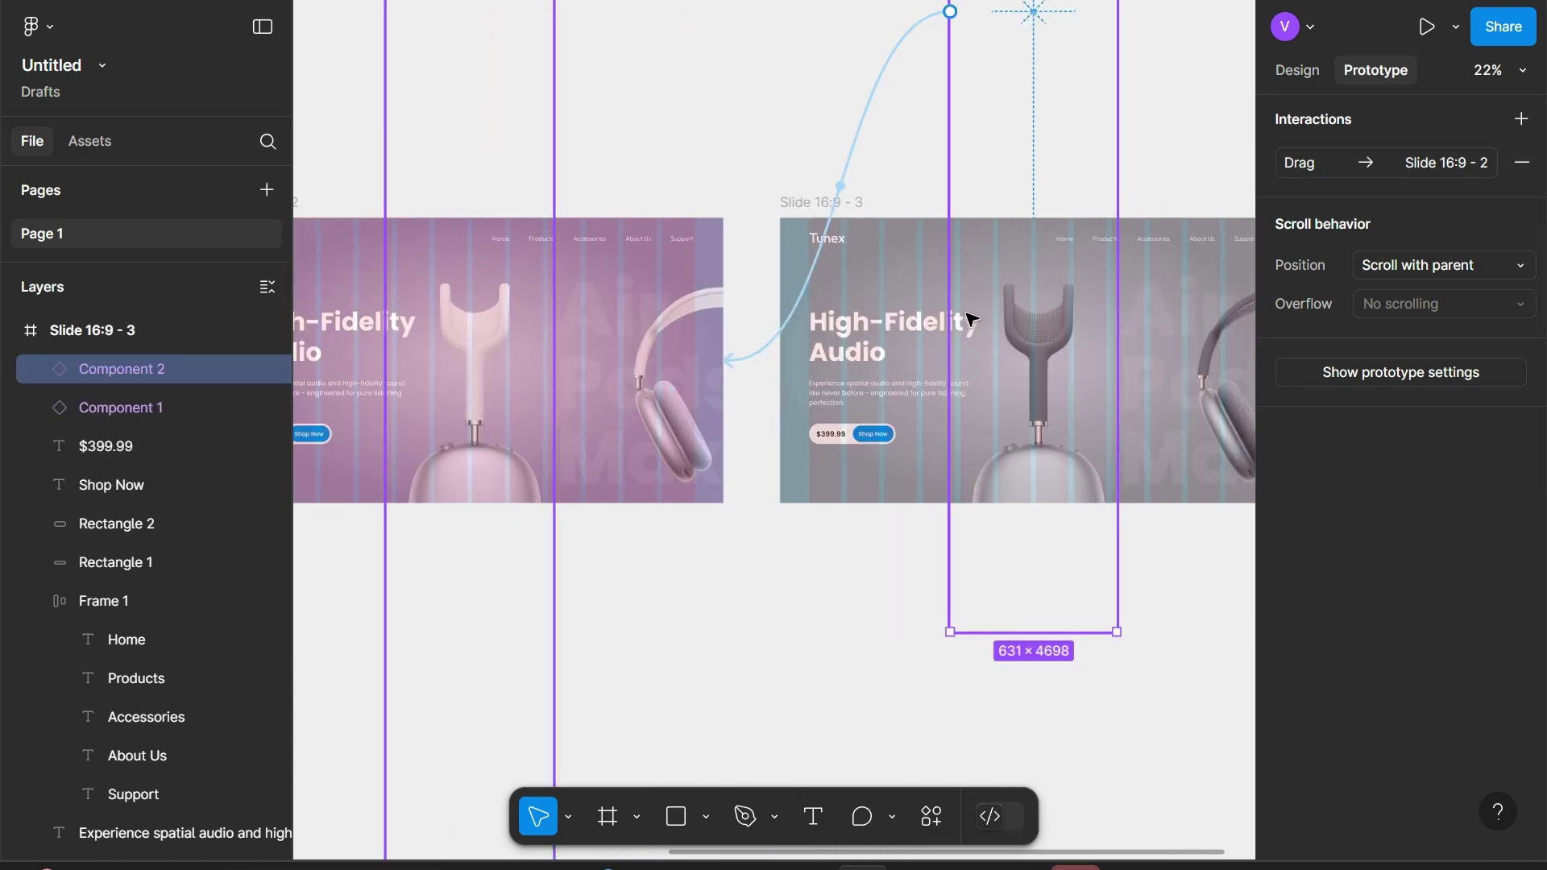
Delete slide 3 component's old connection and link it back to Slide 16:9 - 2
click(843, 190)
key(Delete)
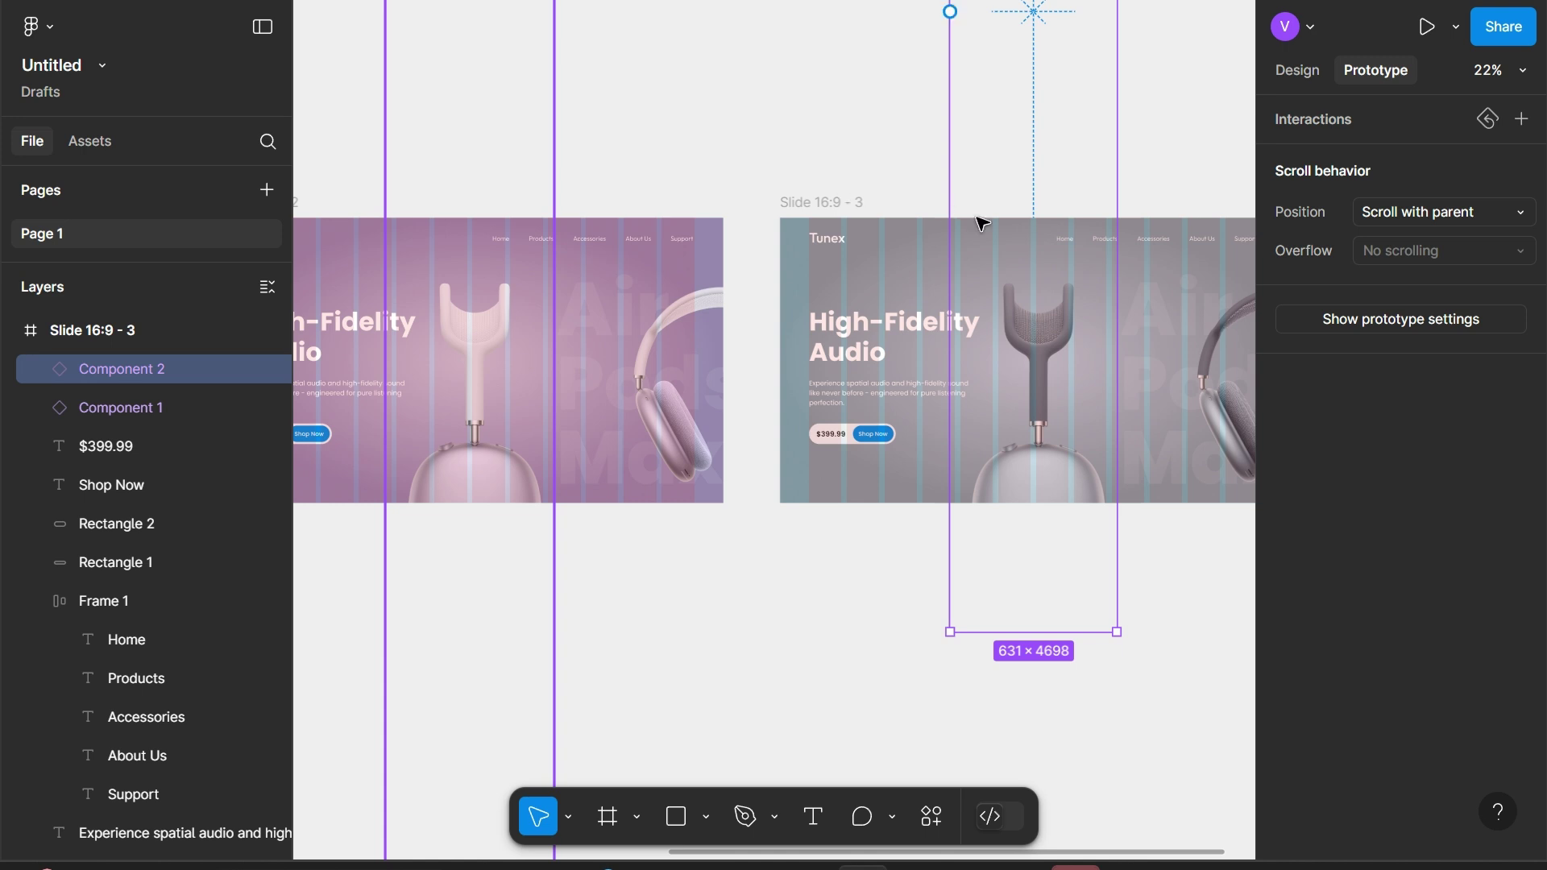
drag(950, 11, 713, 373)
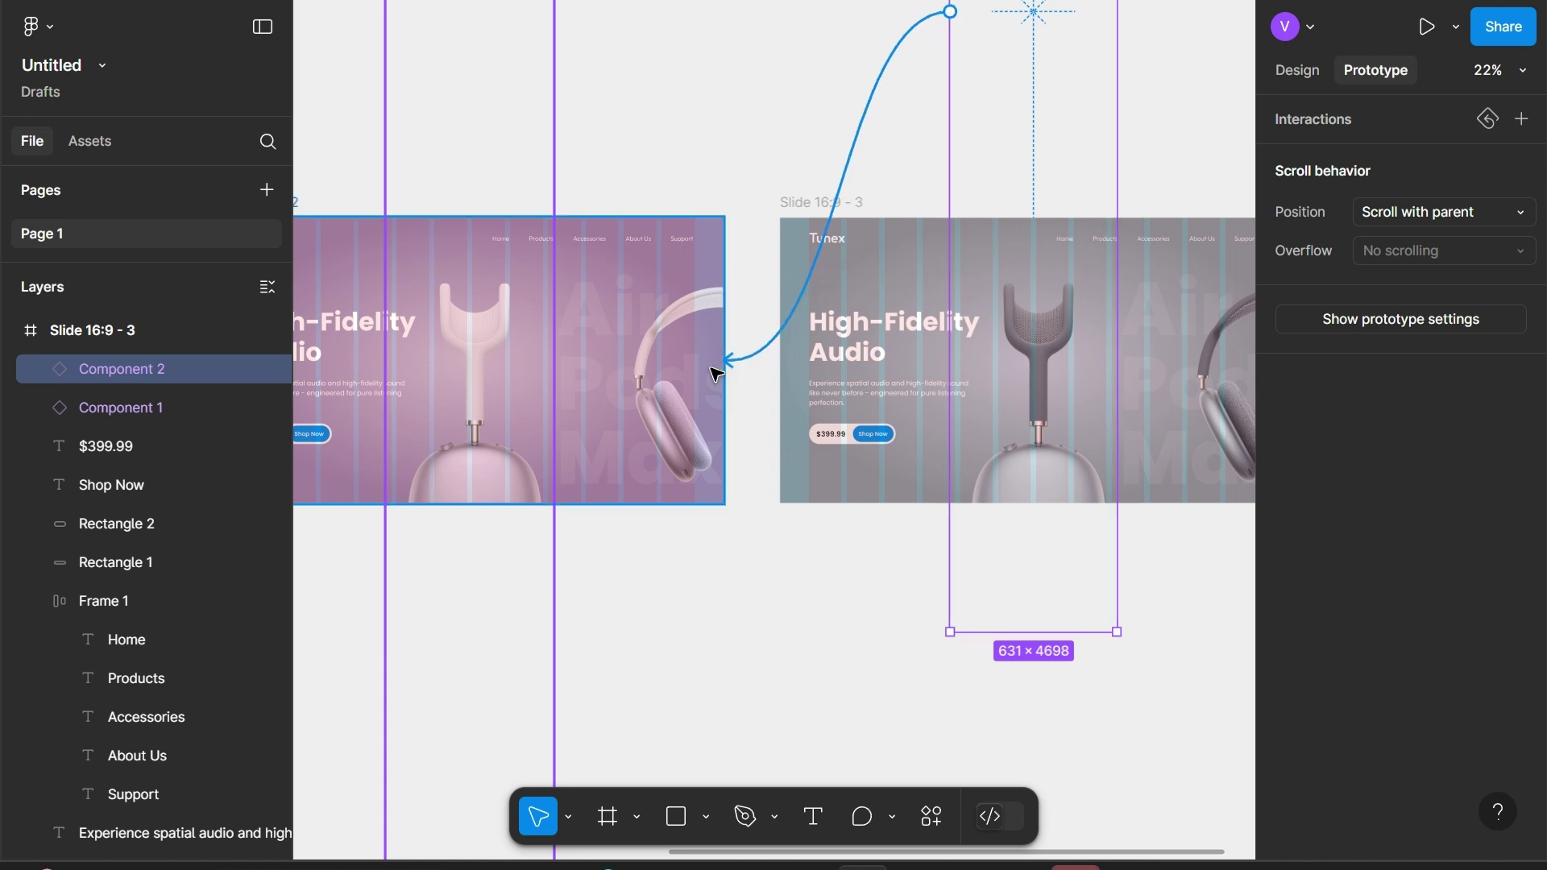
scroll(766, 481, up, 1)
scroll(767, 481, up, 2)
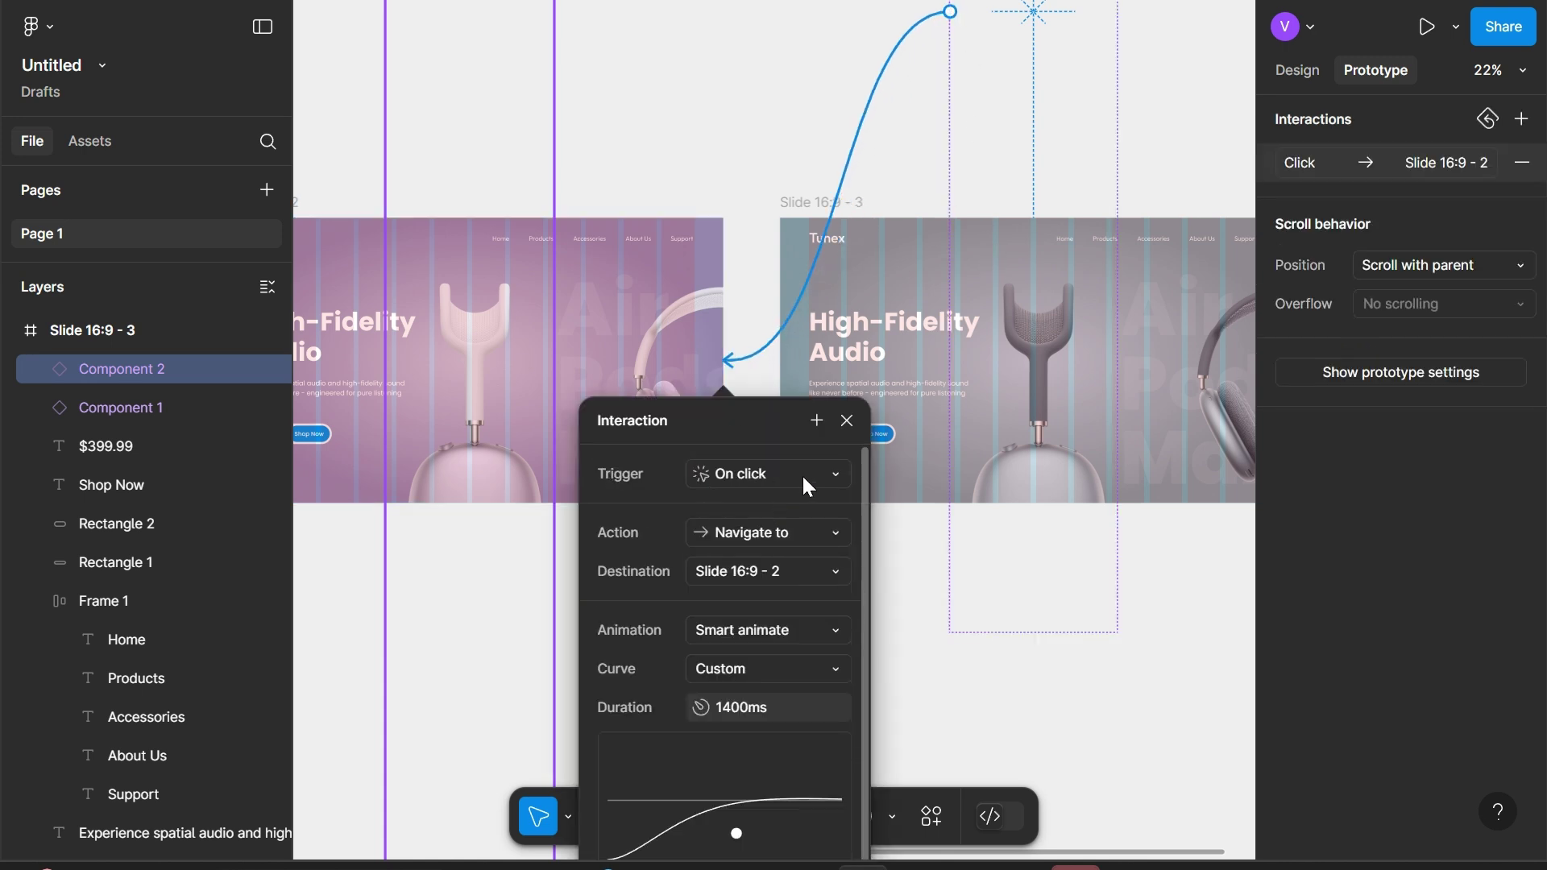
Switch the new interaction's trigger to On drag, keeping smart animate 1400ms
click(801, 474)
click(769, 501)
click(805, 660)
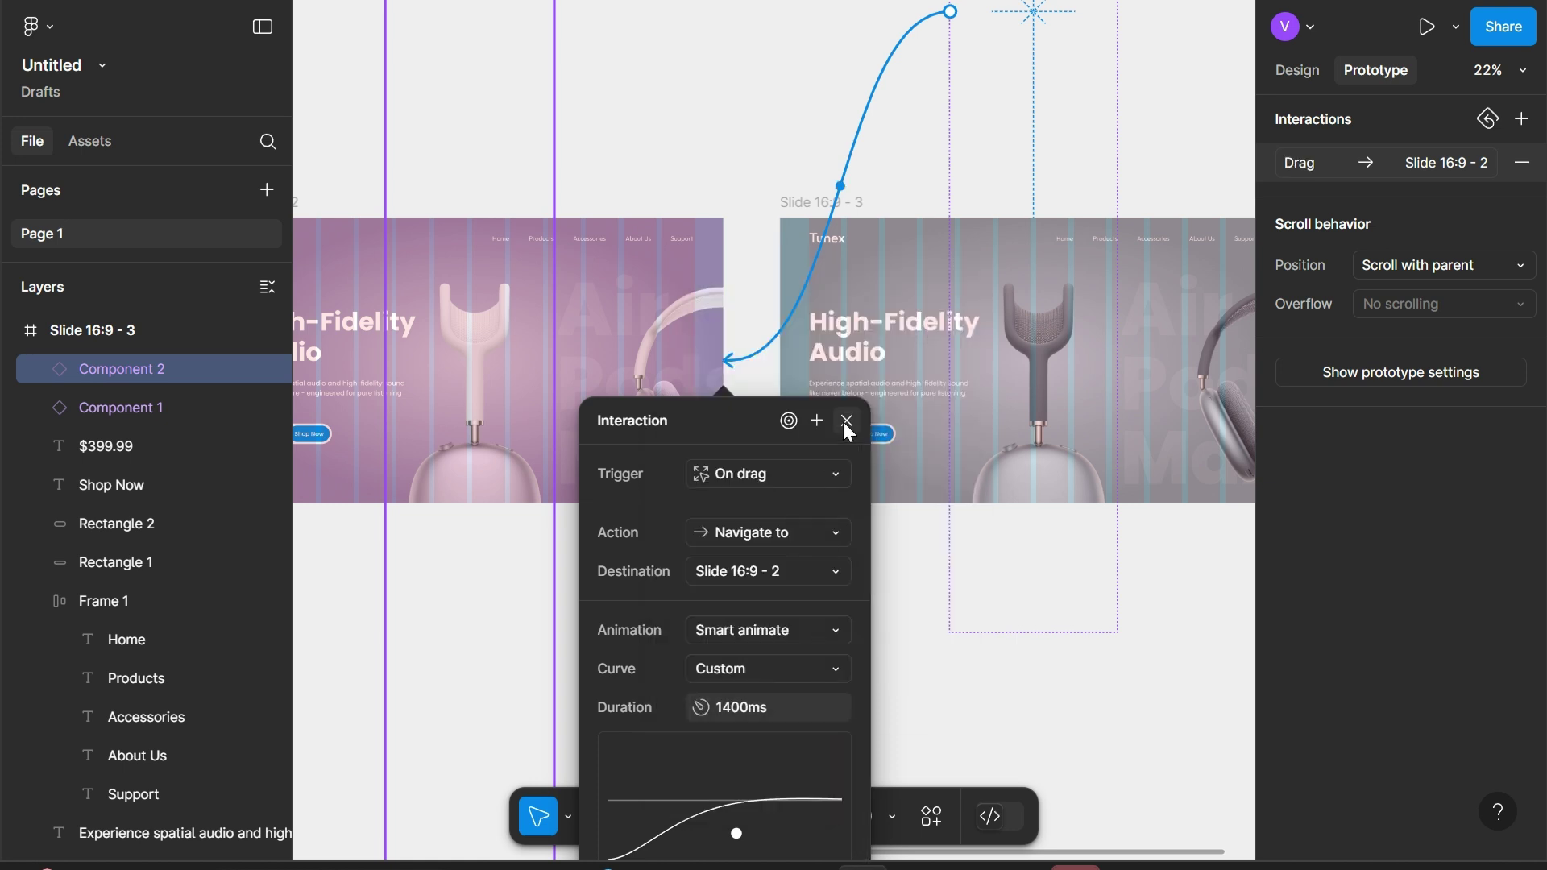
click(847, 421)
scroll(843, 419, left, 5)
click(854, 322)
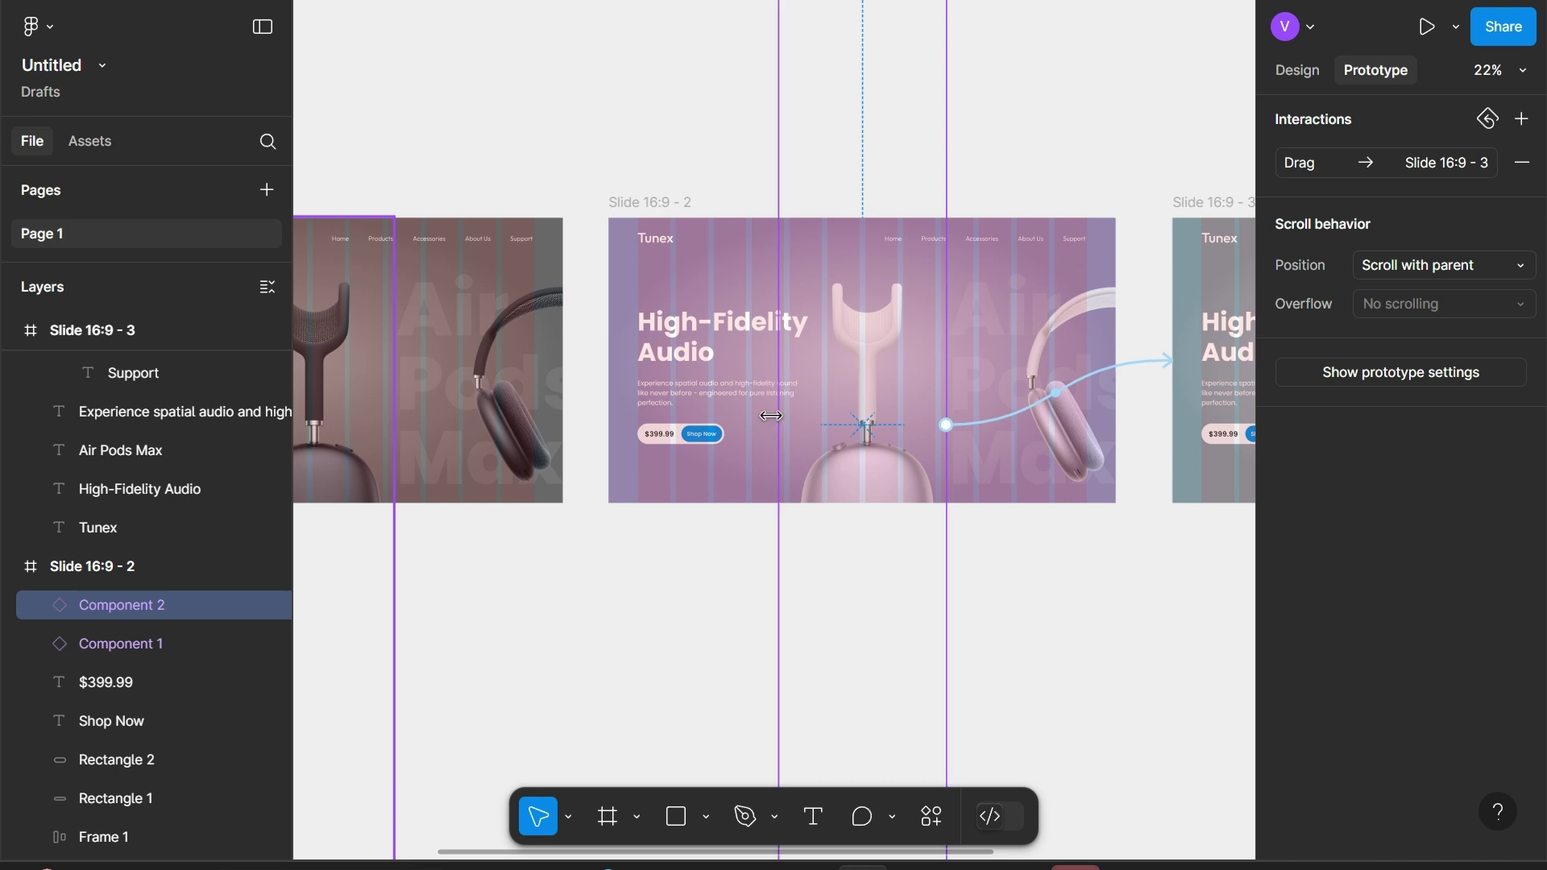
Add an On drag connection from slide 2's component back to Slide 16:9 - 1
drag(779, 425, 556, 425)
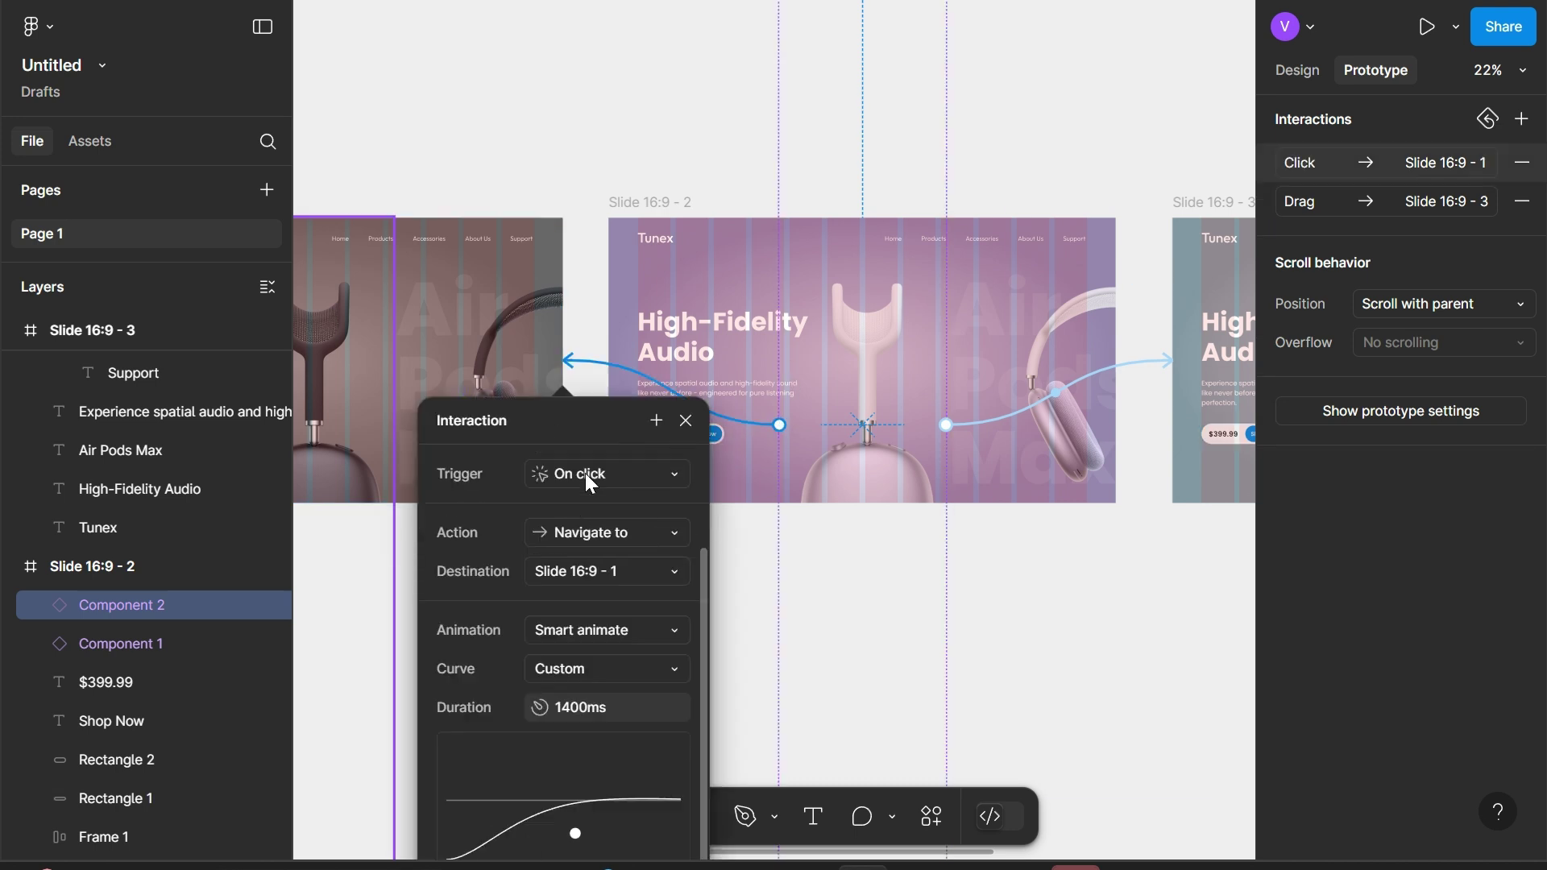
click(667, 481)
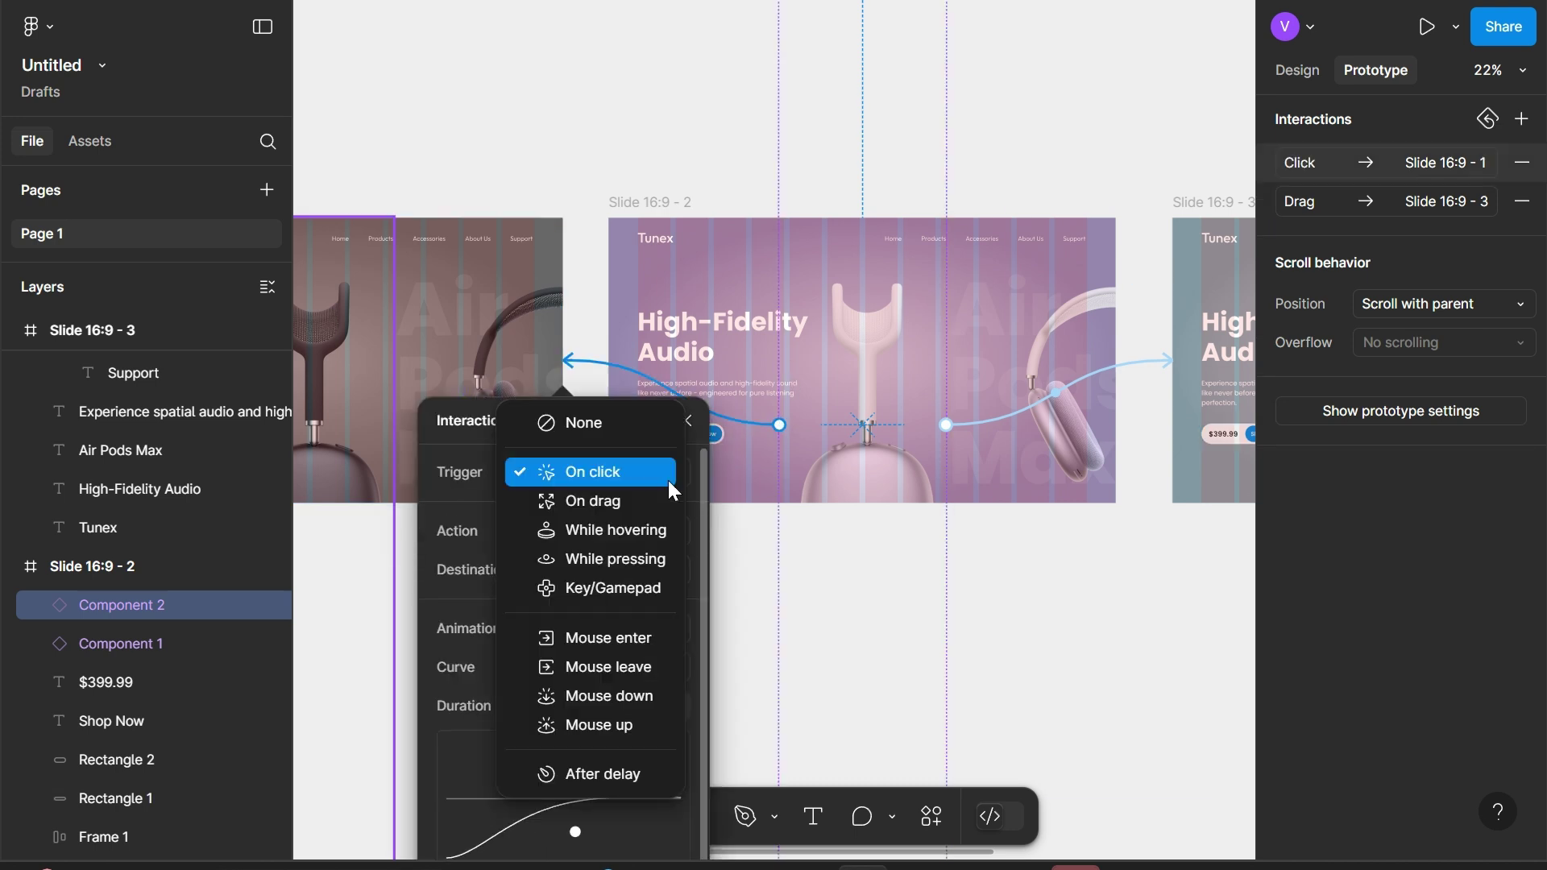
click(620, 503)
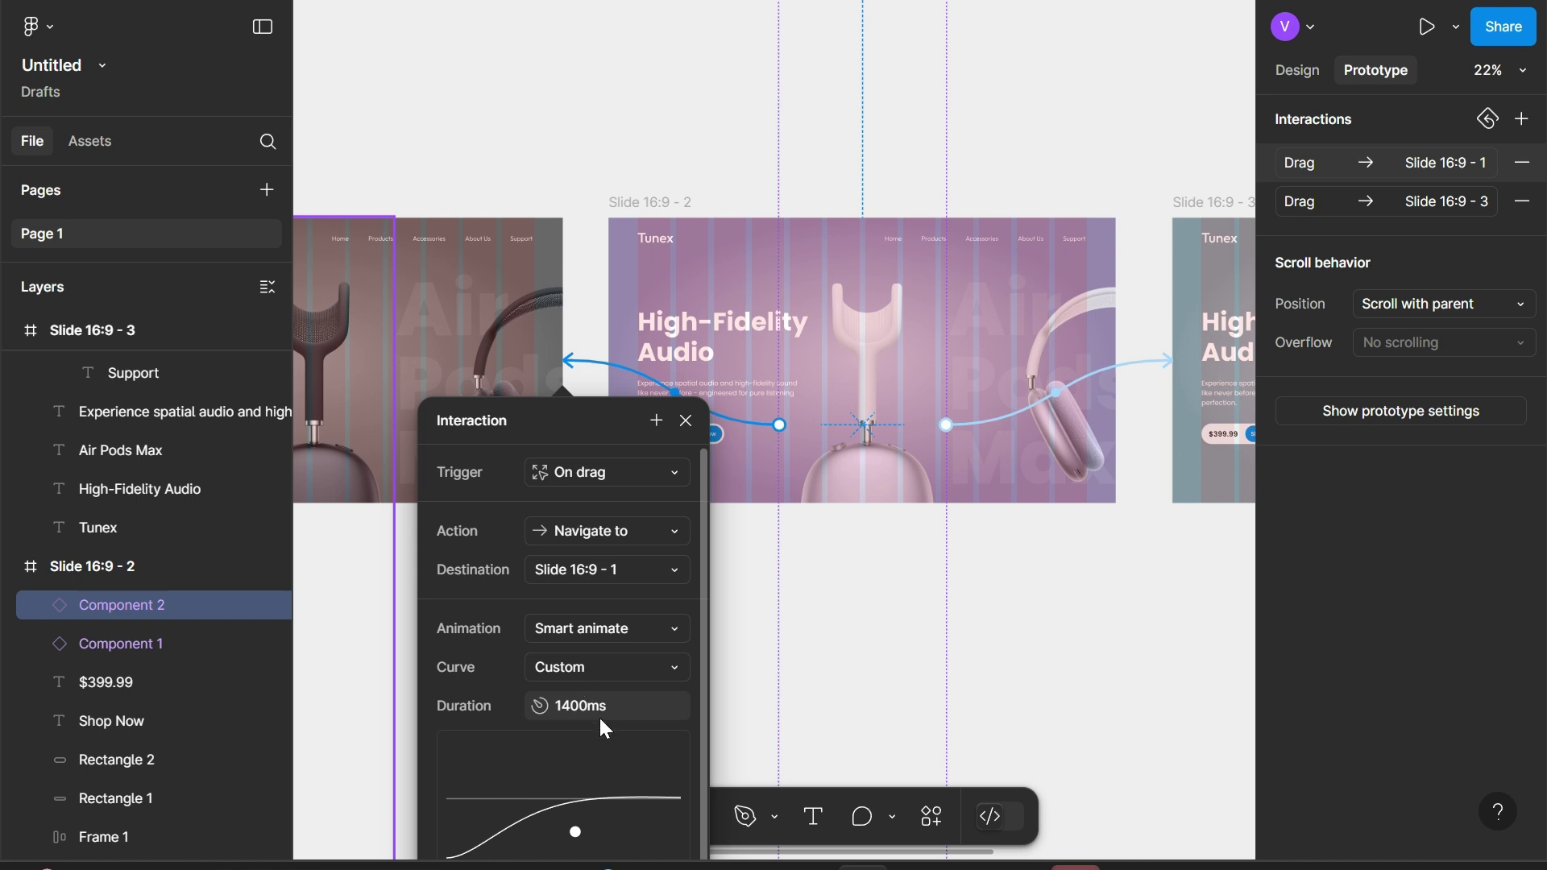
click(686, 420)
scroll(713, 525, down, 3)
scroll(714, 525, down, 2)
scroll(714, 525, up, 3)
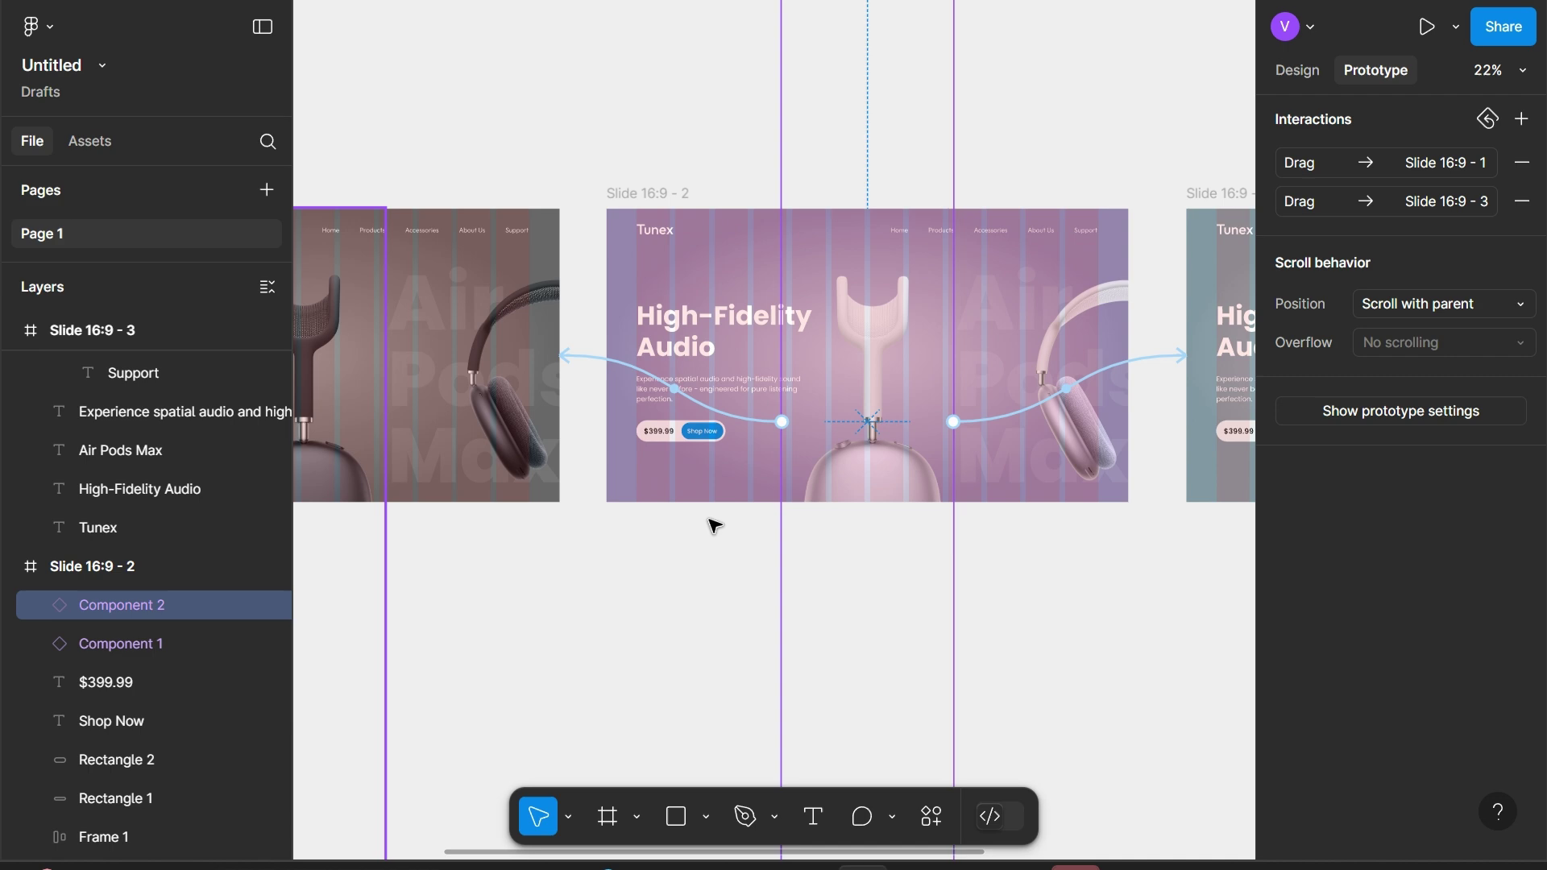
scroll(712, 526, left, 5)
scroll(830, 526, right, 4)
scroll(863, 528, right, 3)
scroll(865, 530, right, 5)
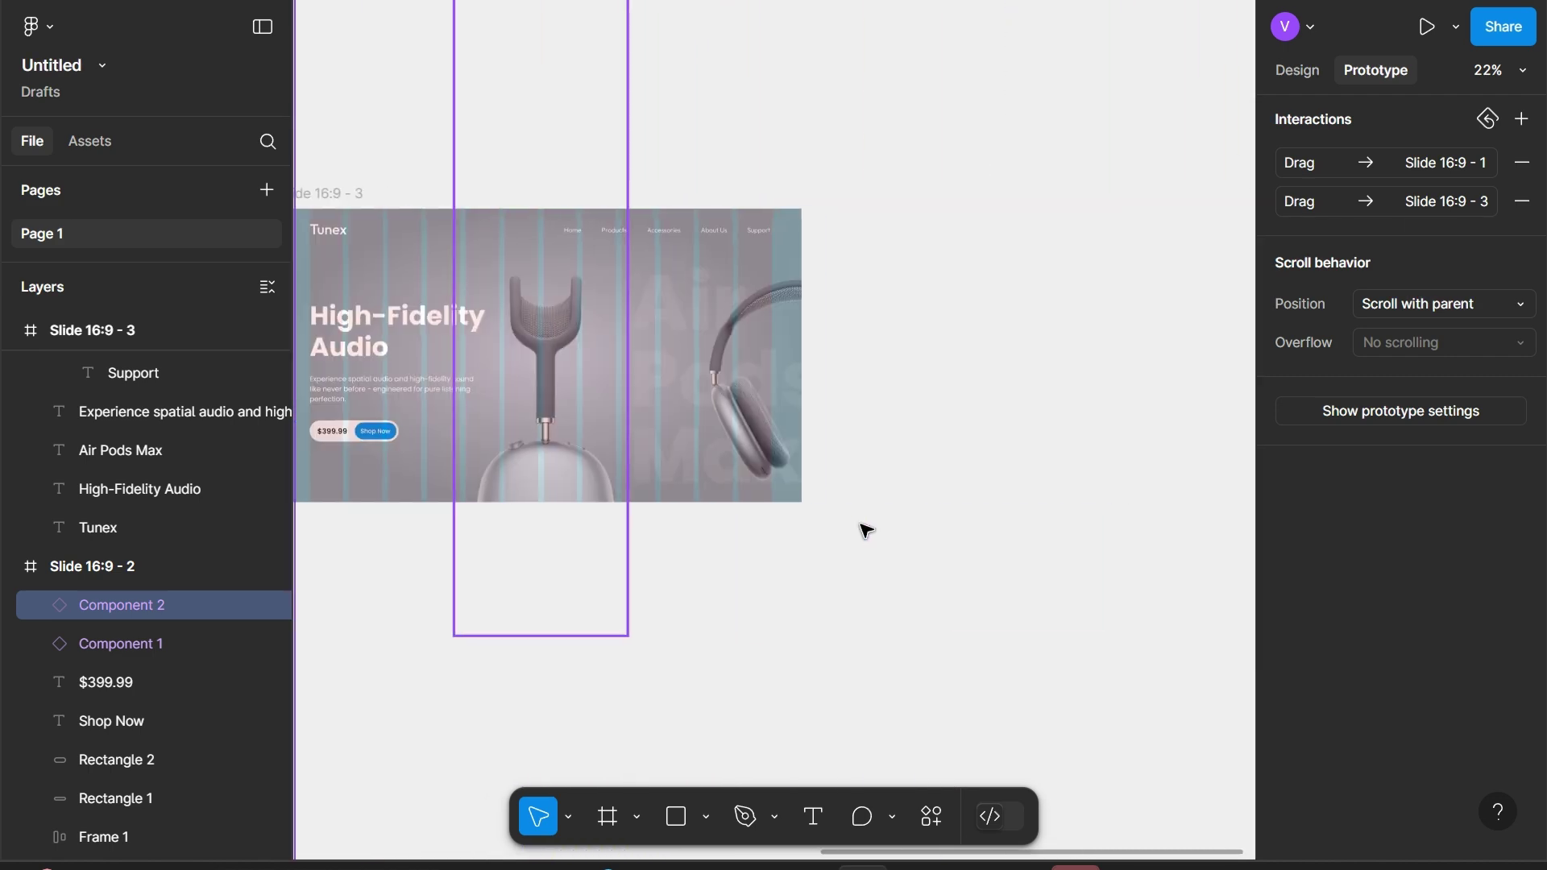
Hide the layout grids, deselect everything and launch the full-screen presentation preview
key(ctrl+shift+4)
scroll(864, 530, left, 5)
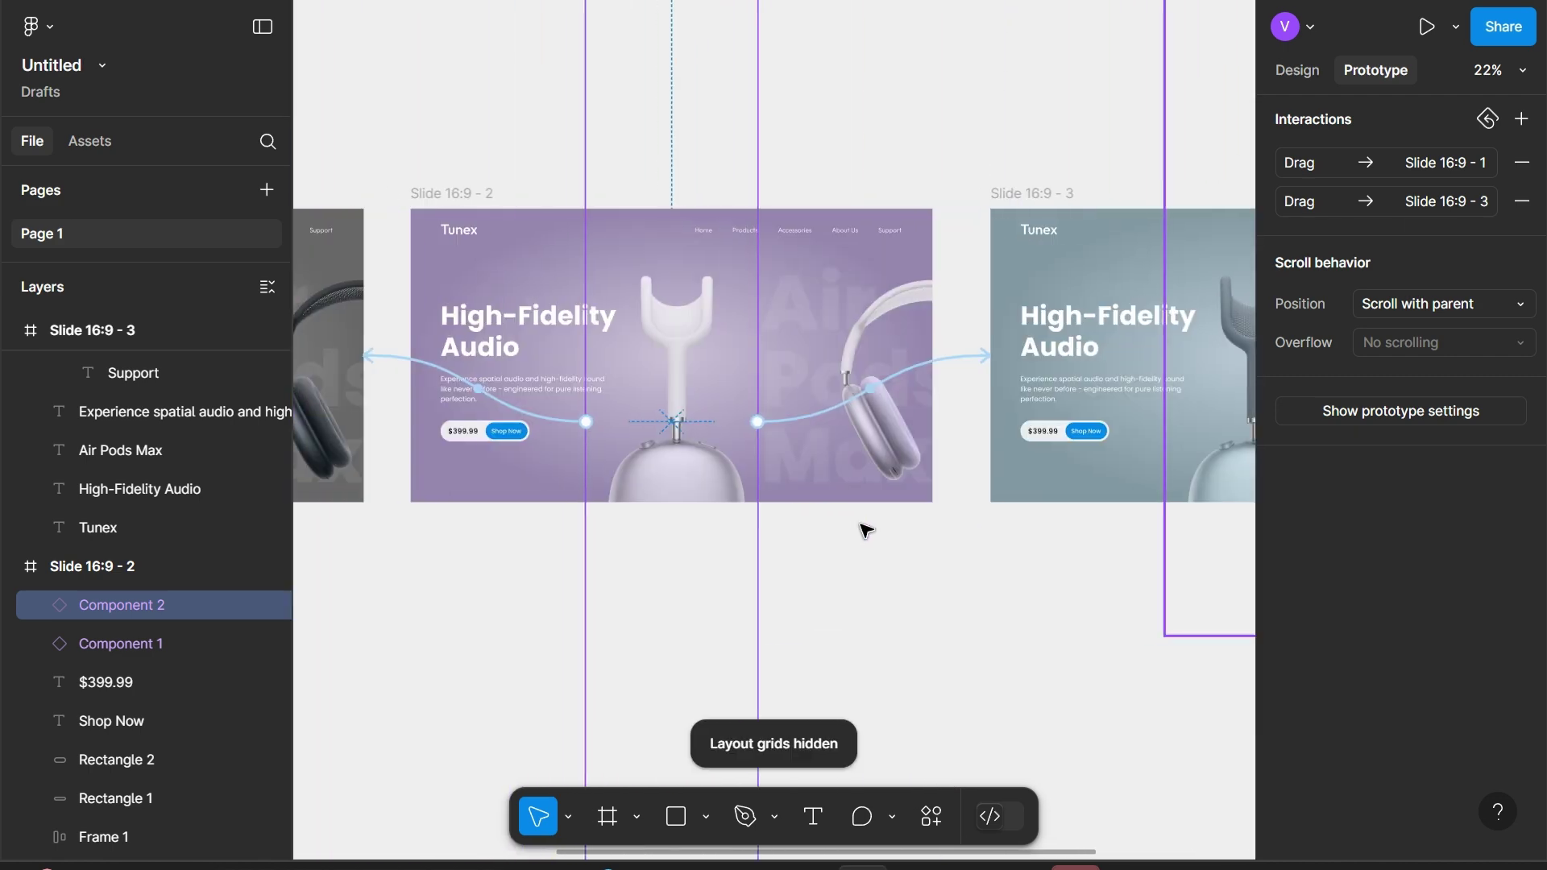
scroll(865, 530, left, 3)
scroll(657, 524, left, 2)
click(559, 153)
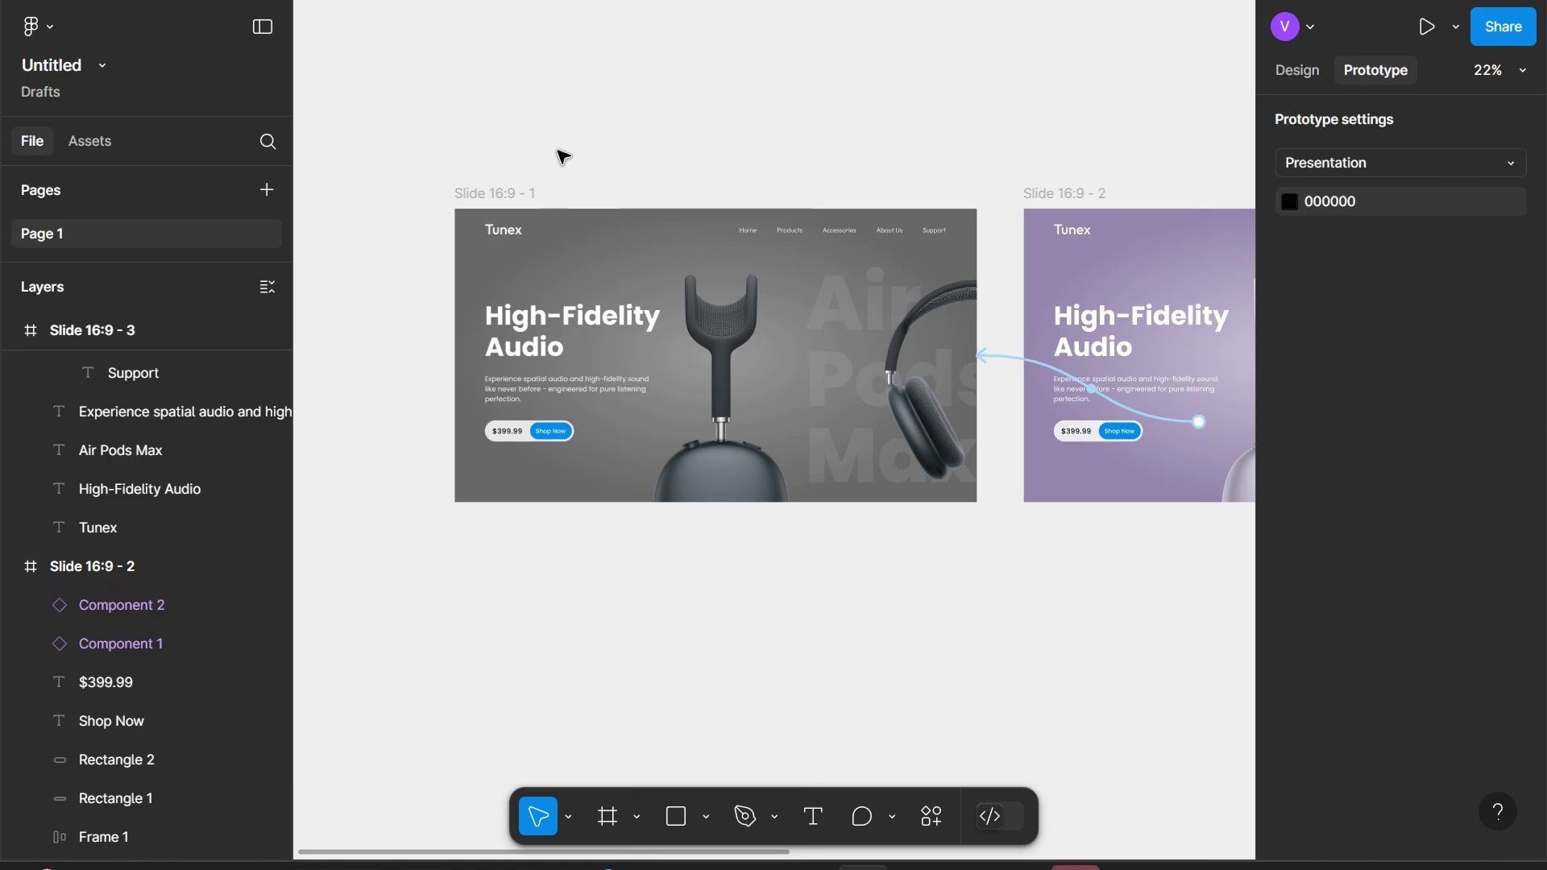
key(ctrl+alt+Return)
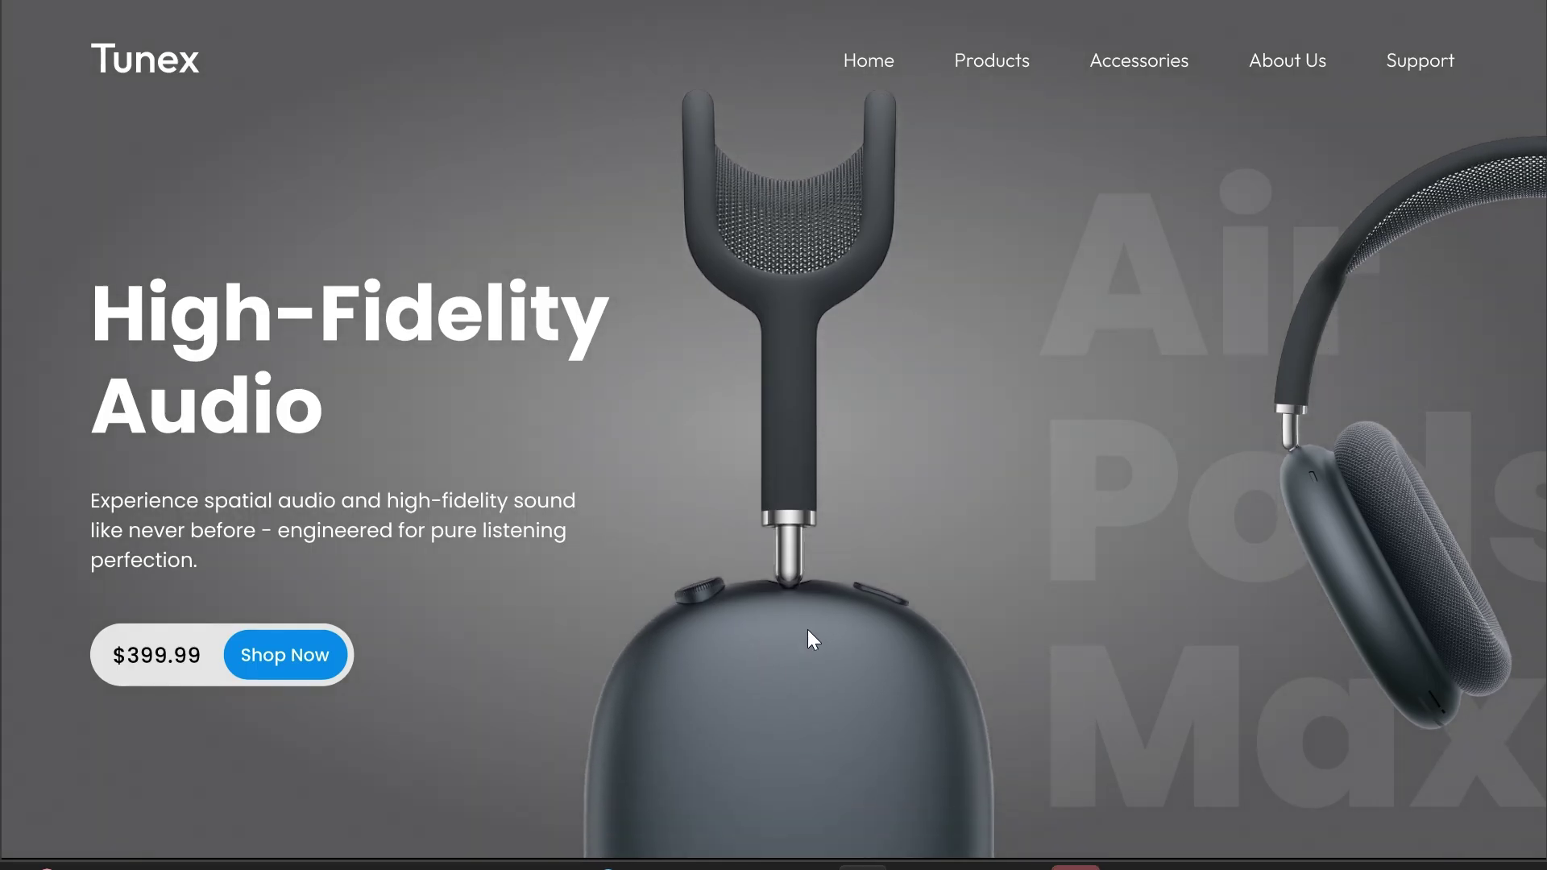